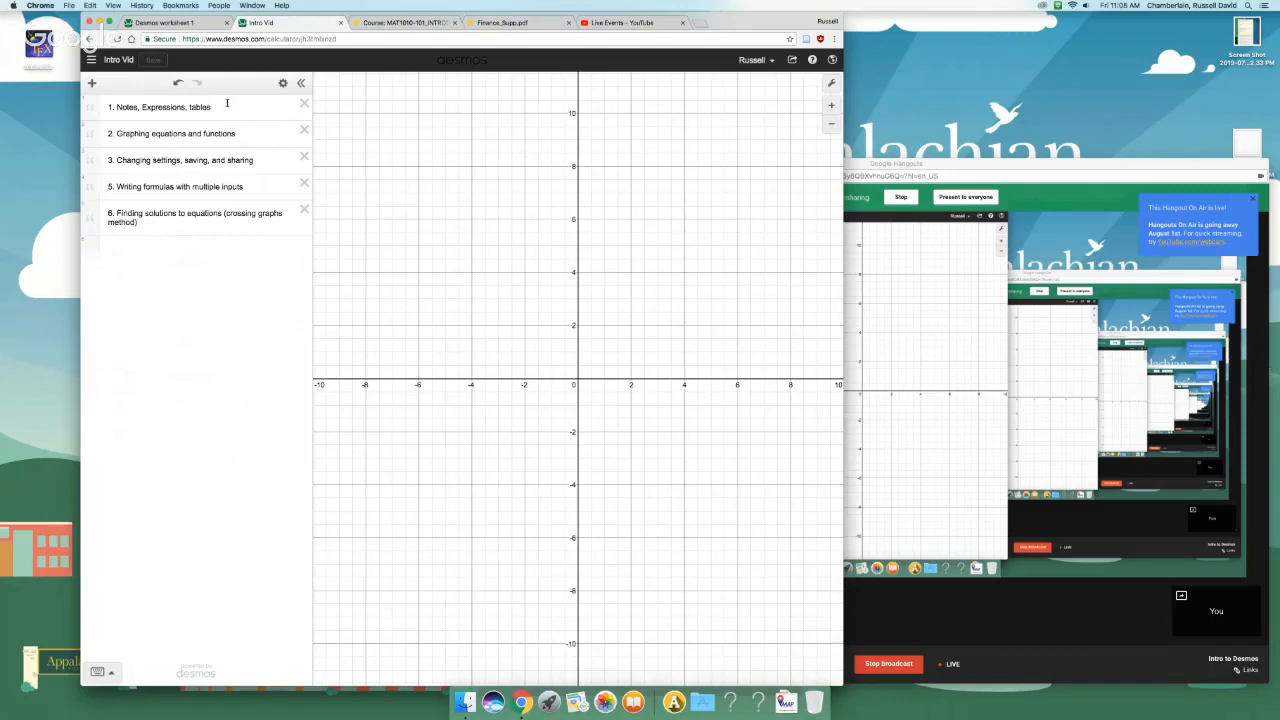
Step: Sign out of the Desmos account and open a blank graphing calculator from desmos.com in a new browser tab
click(772, 62)
click(758, 125)
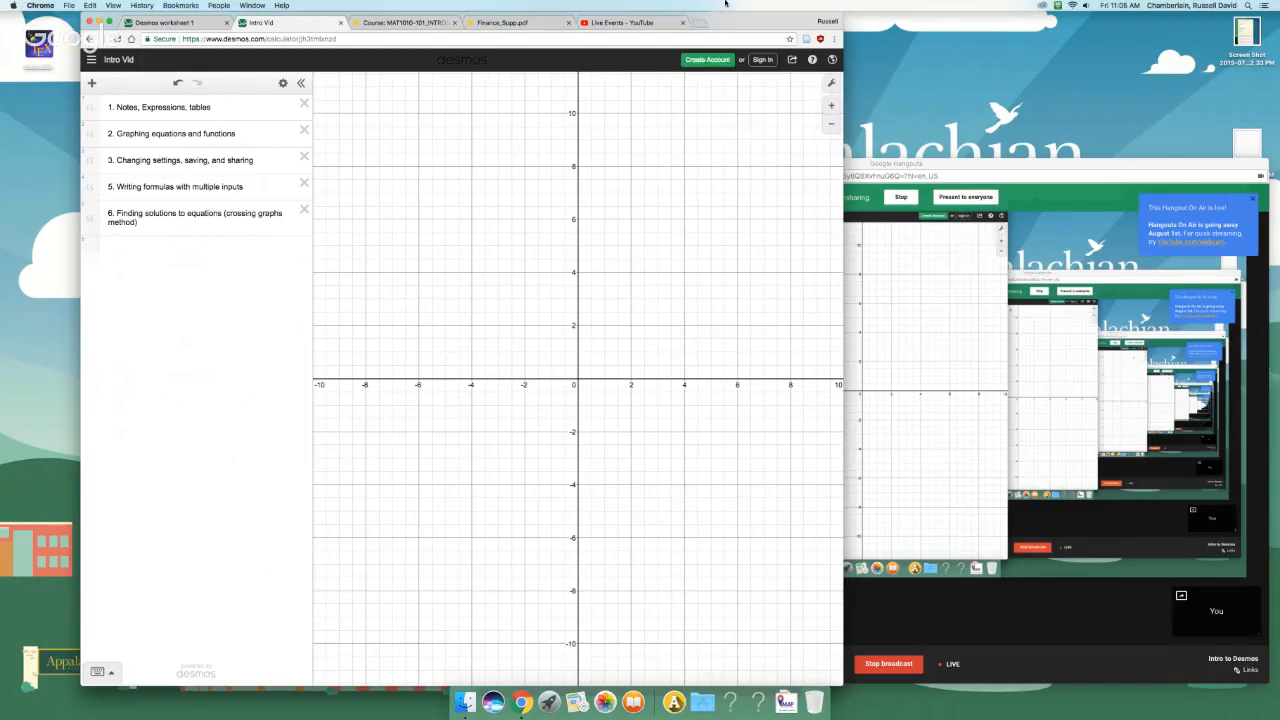
click(700, 22)
text(desmos.com)
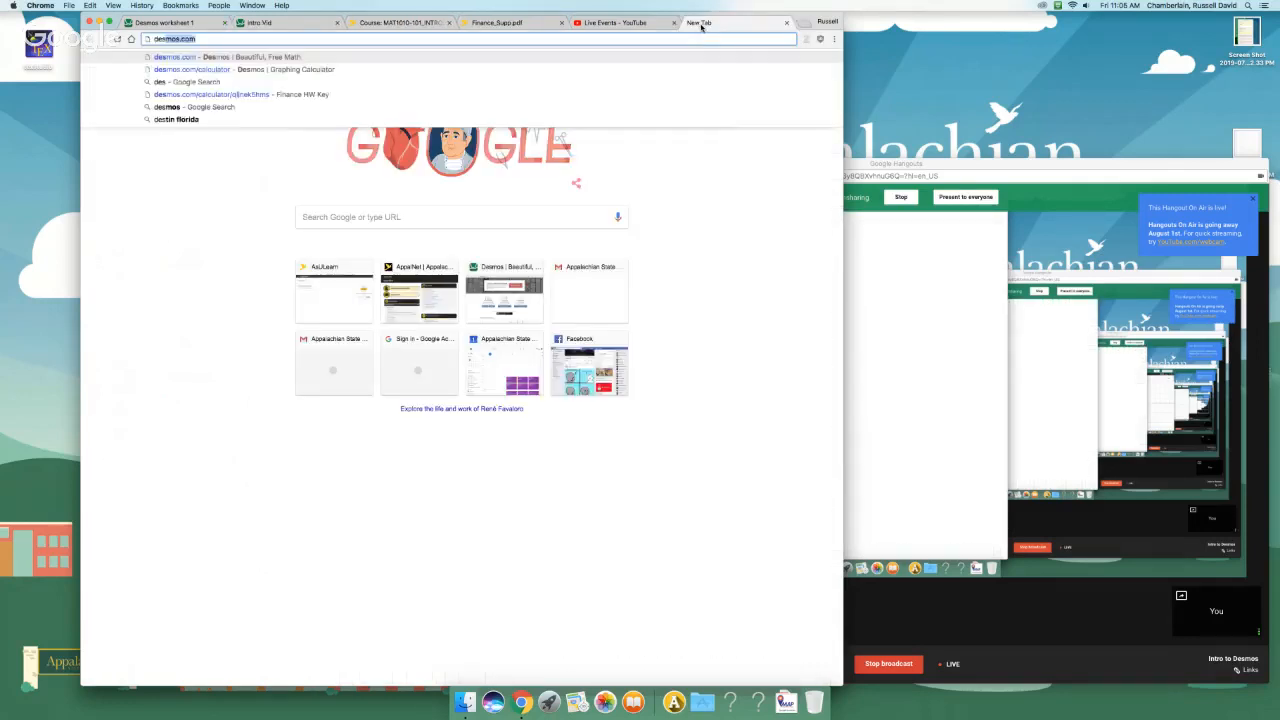
key(Return)
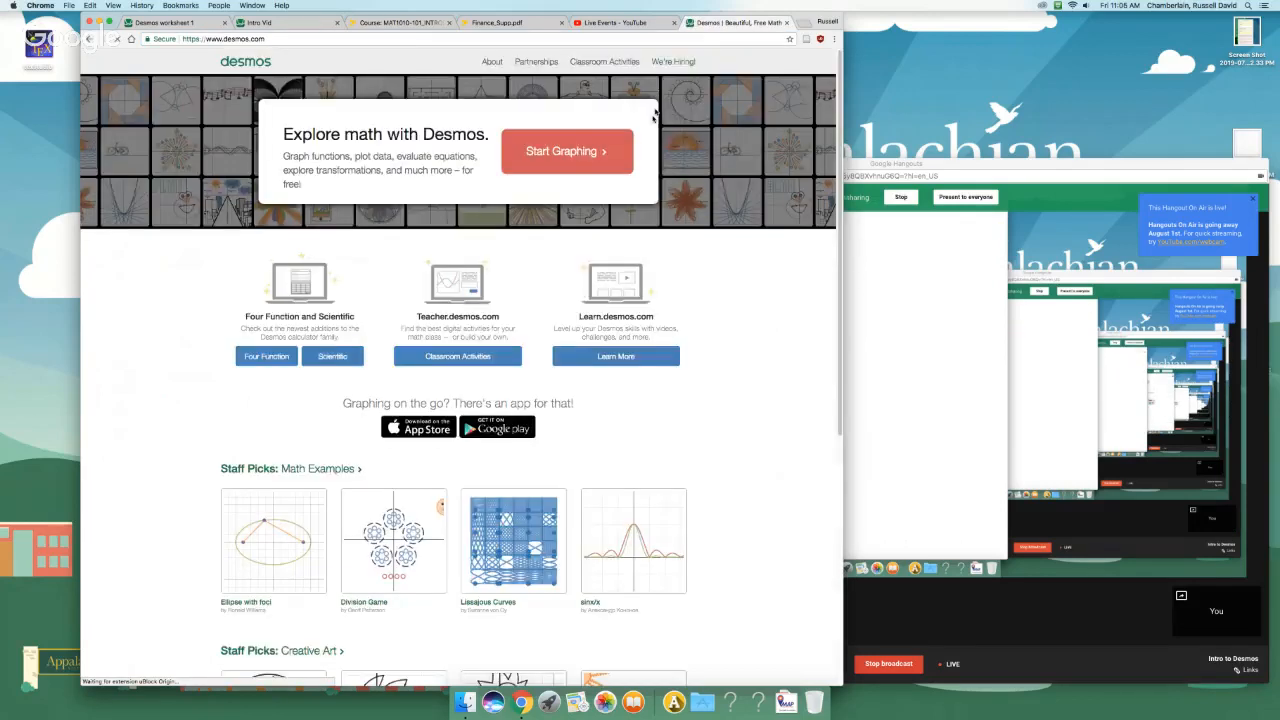
click(570, 150)
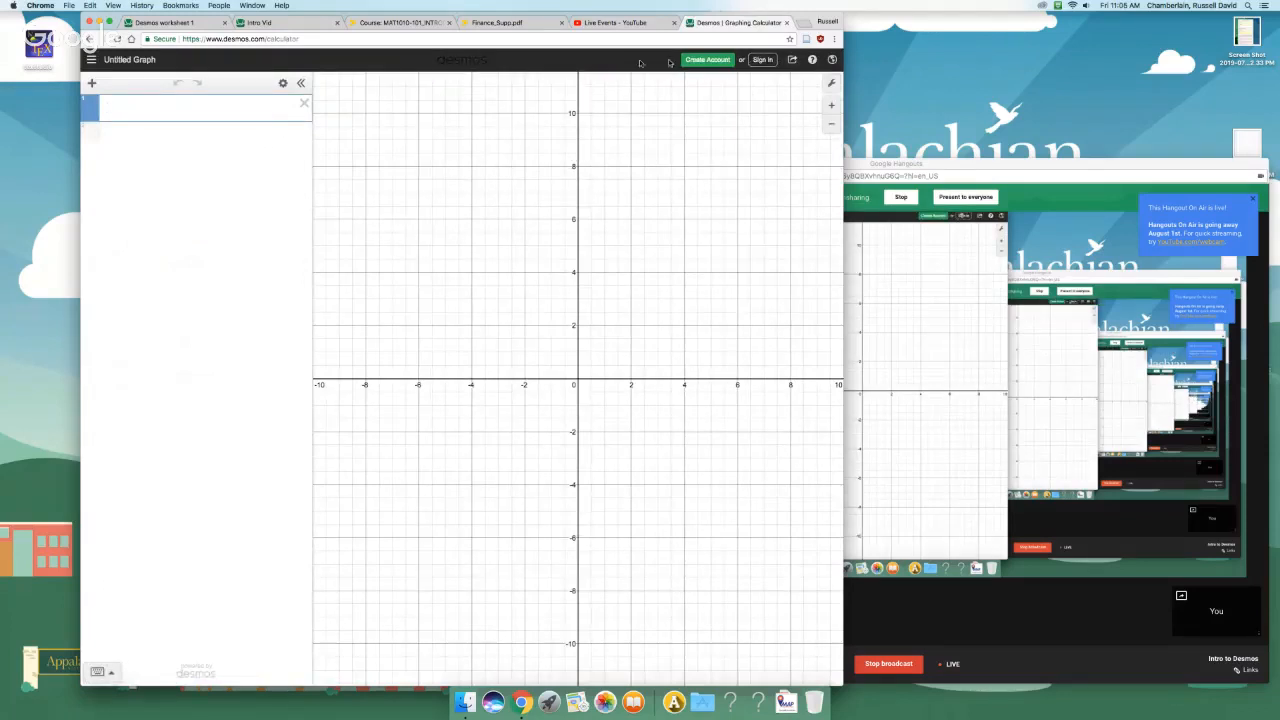
Step: Sign in to the Desmos account and open the saved graph Intro Vid
click(762, 59)
click(541, 273)
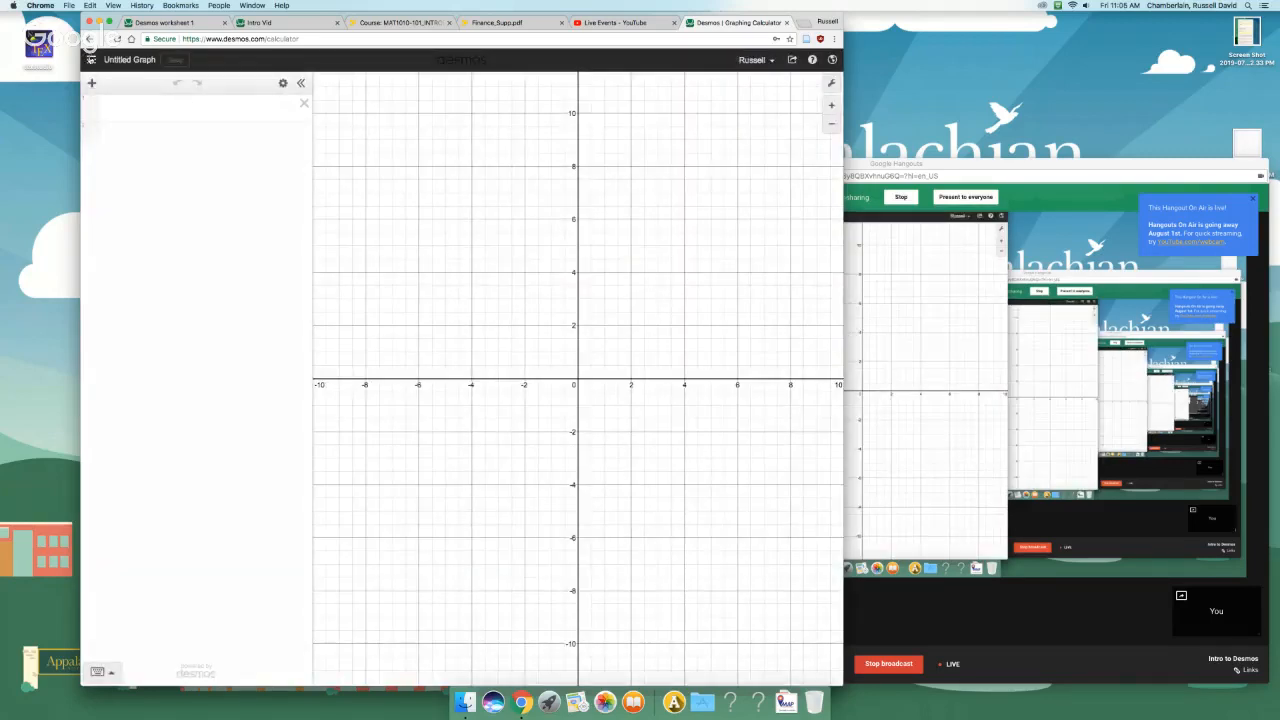
click(91, 59)
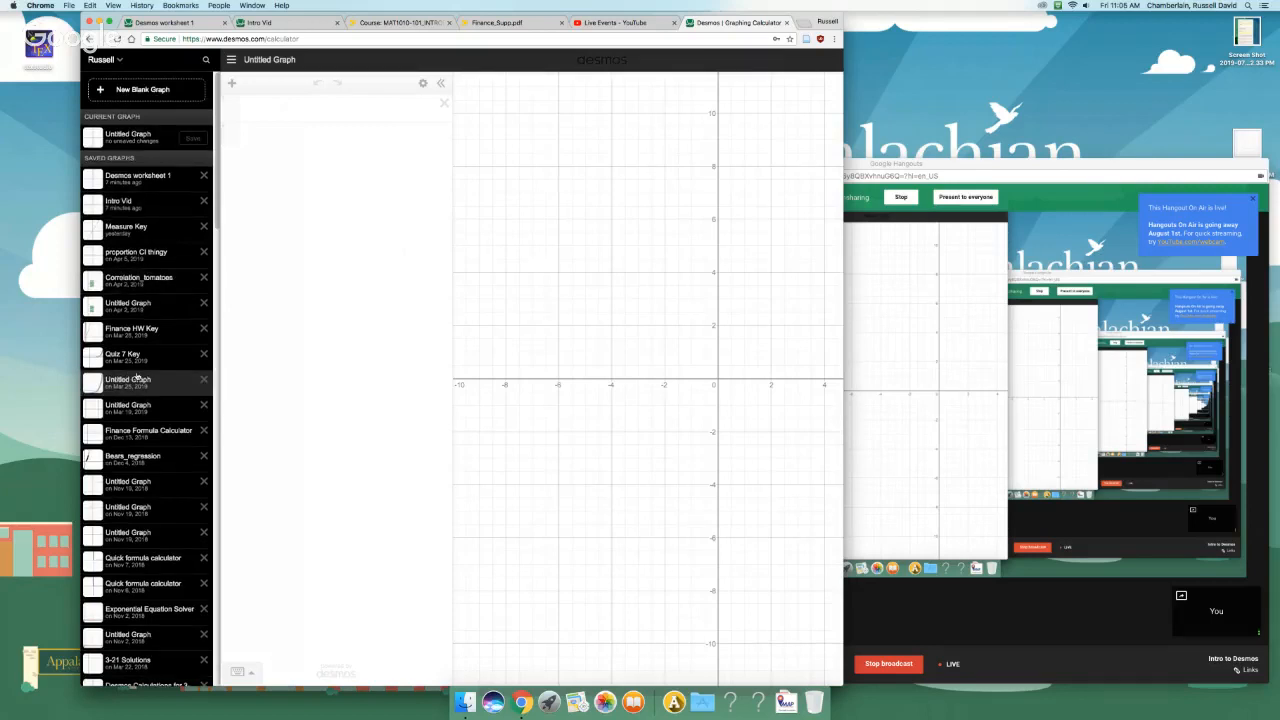
scroll(139, 377, down, 10)
scroll(139, 377, up, 10)
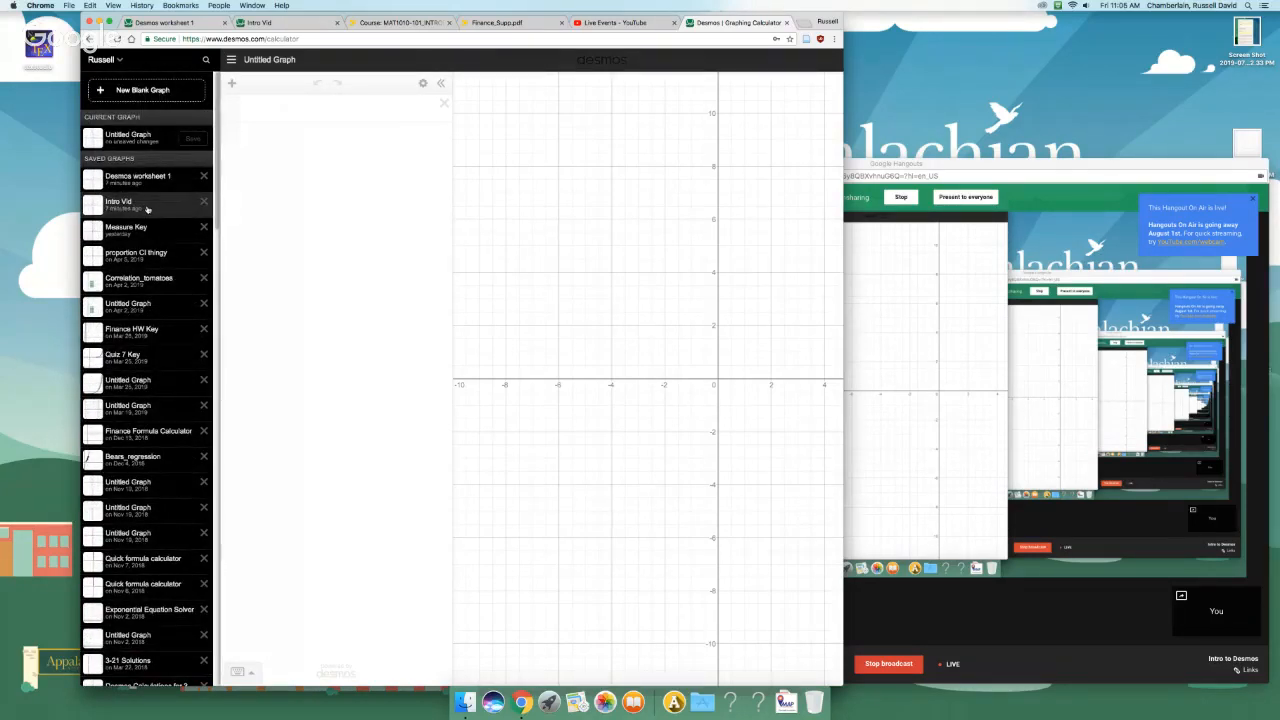
click(147, 209)
click(410, 321)
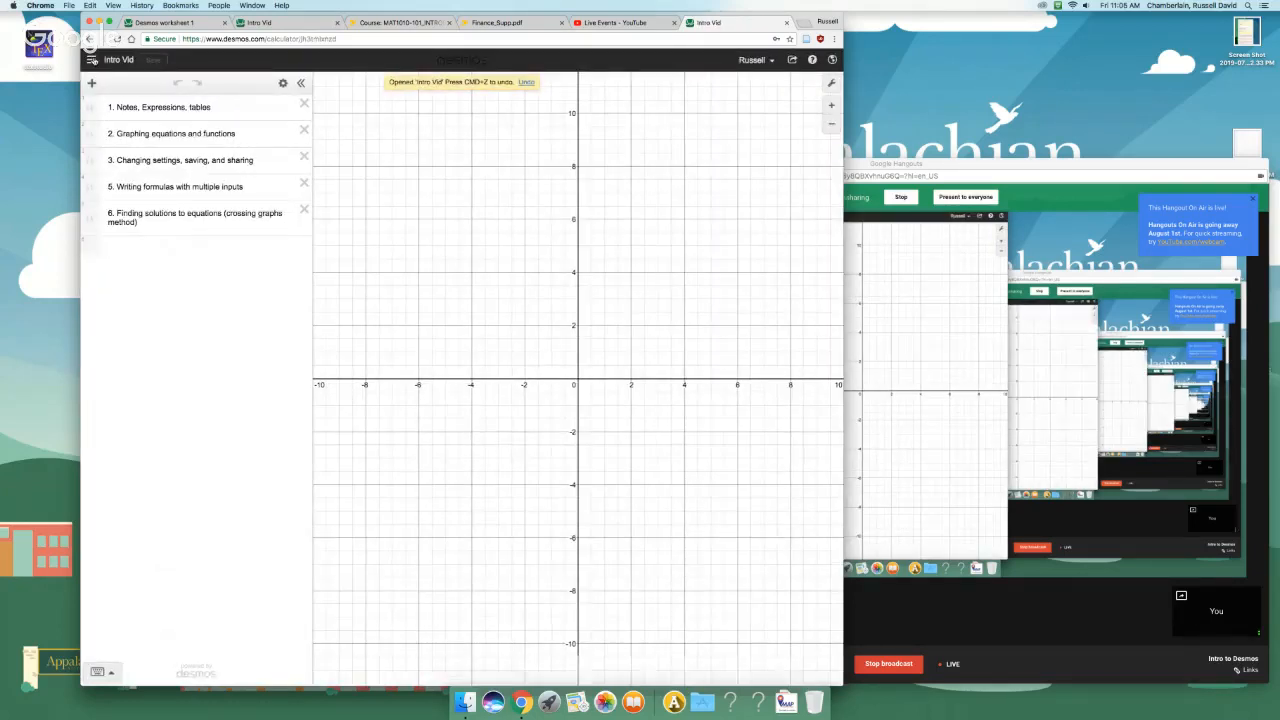
click(91, 59)
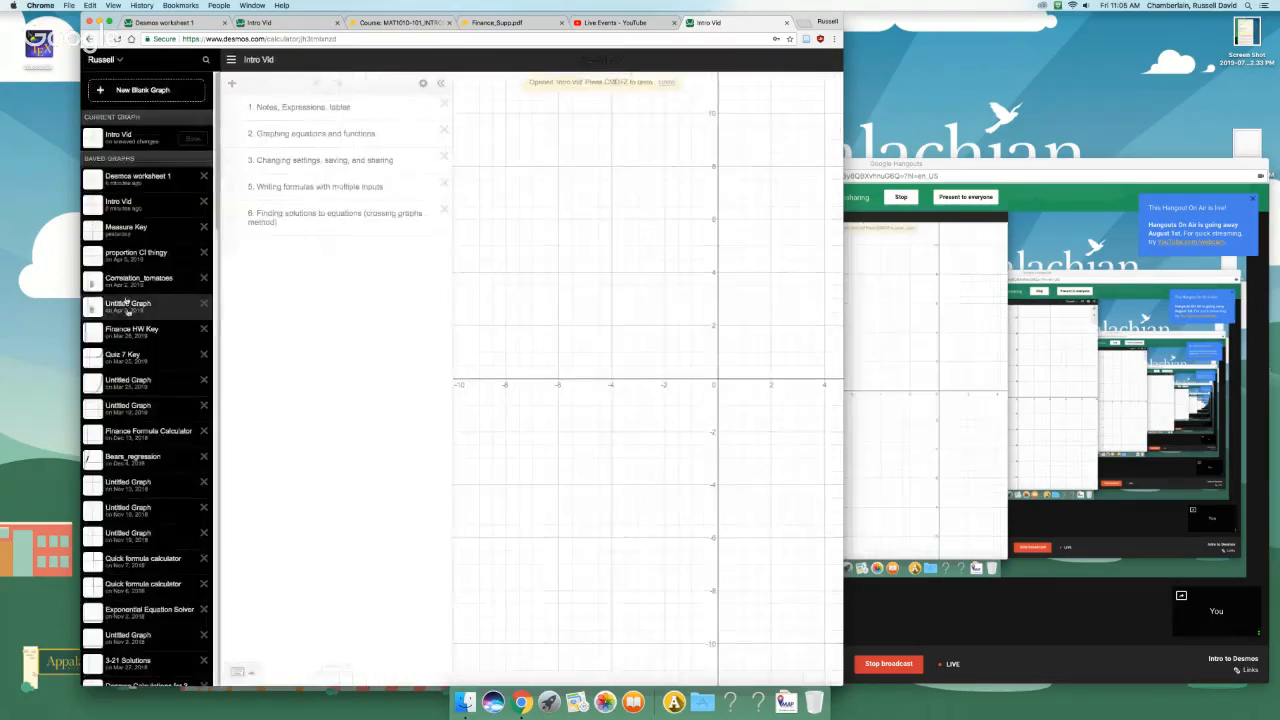
click(233, 61)
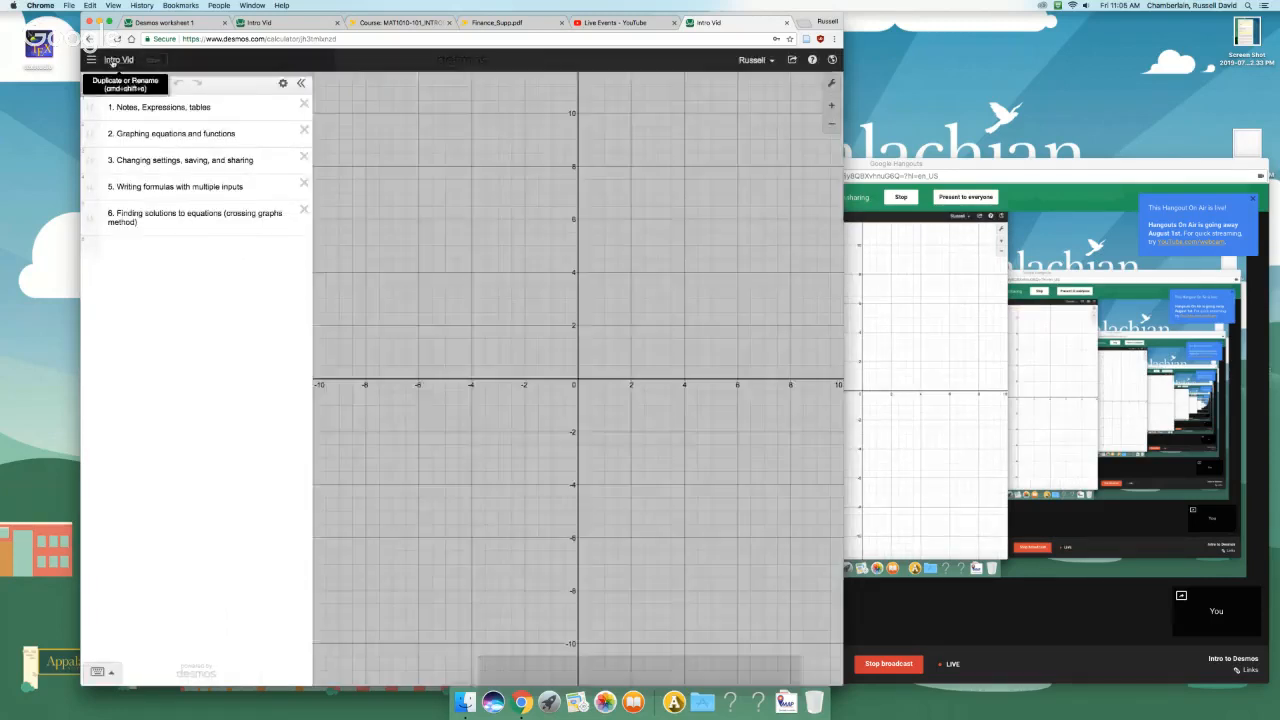
click(119, 59)
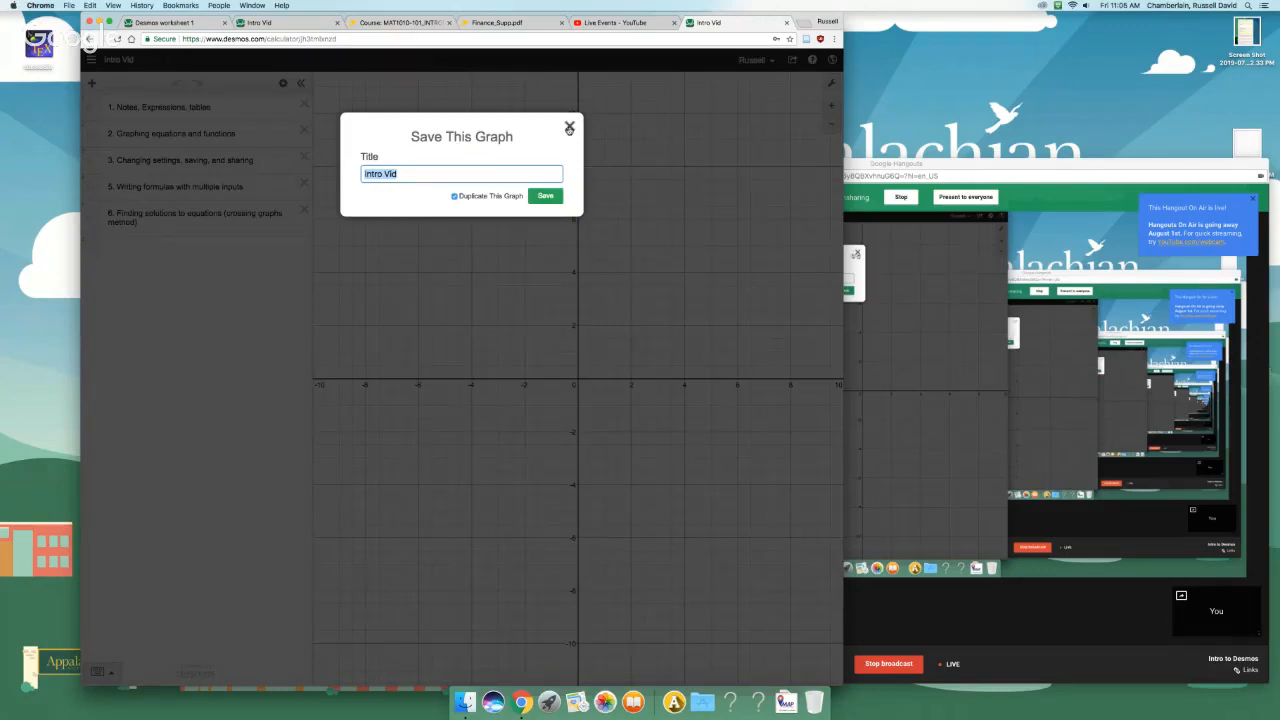
click(568, 129)
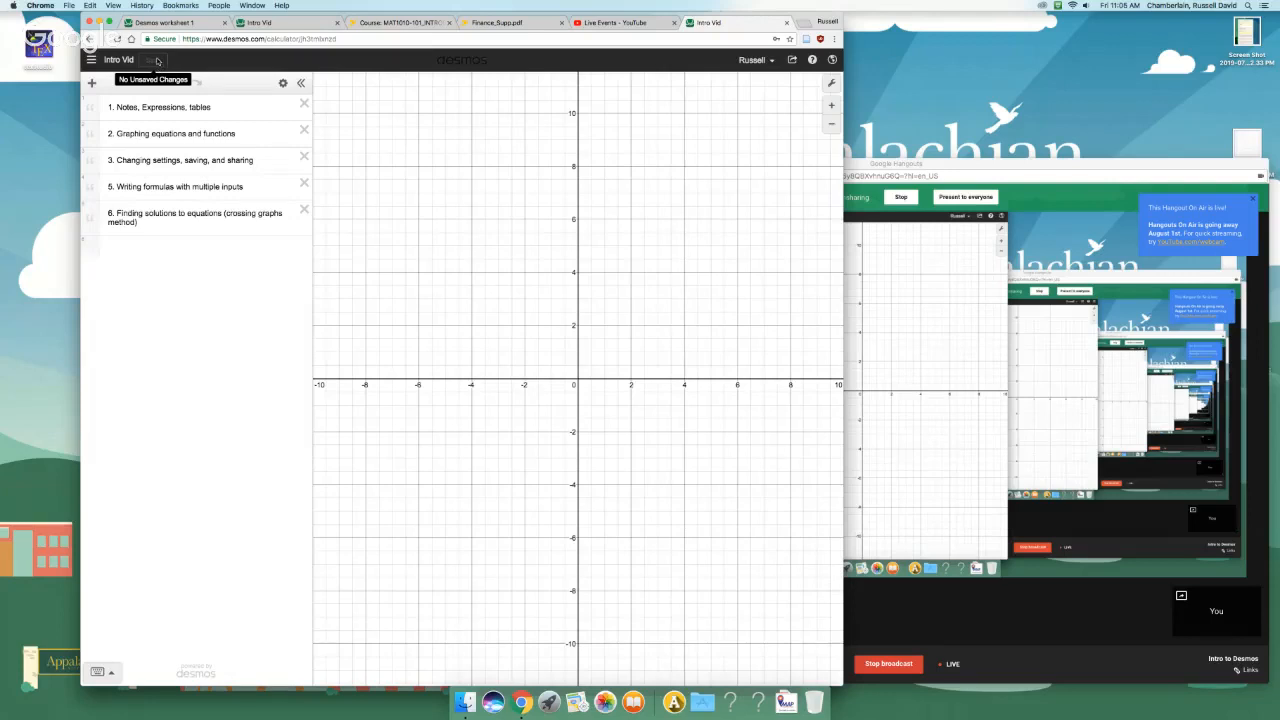
Step: Copy the share link of the Intro Vid graph and open its image export
click(791, 60)
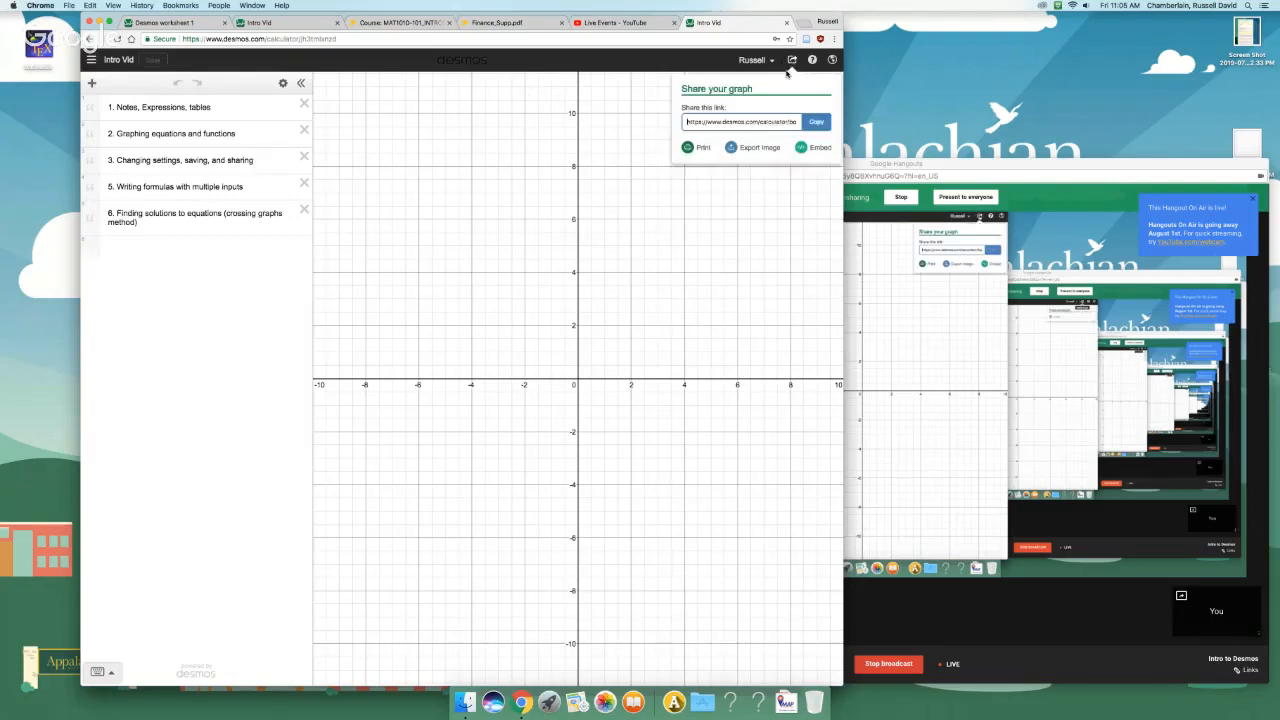
click(812, 124)
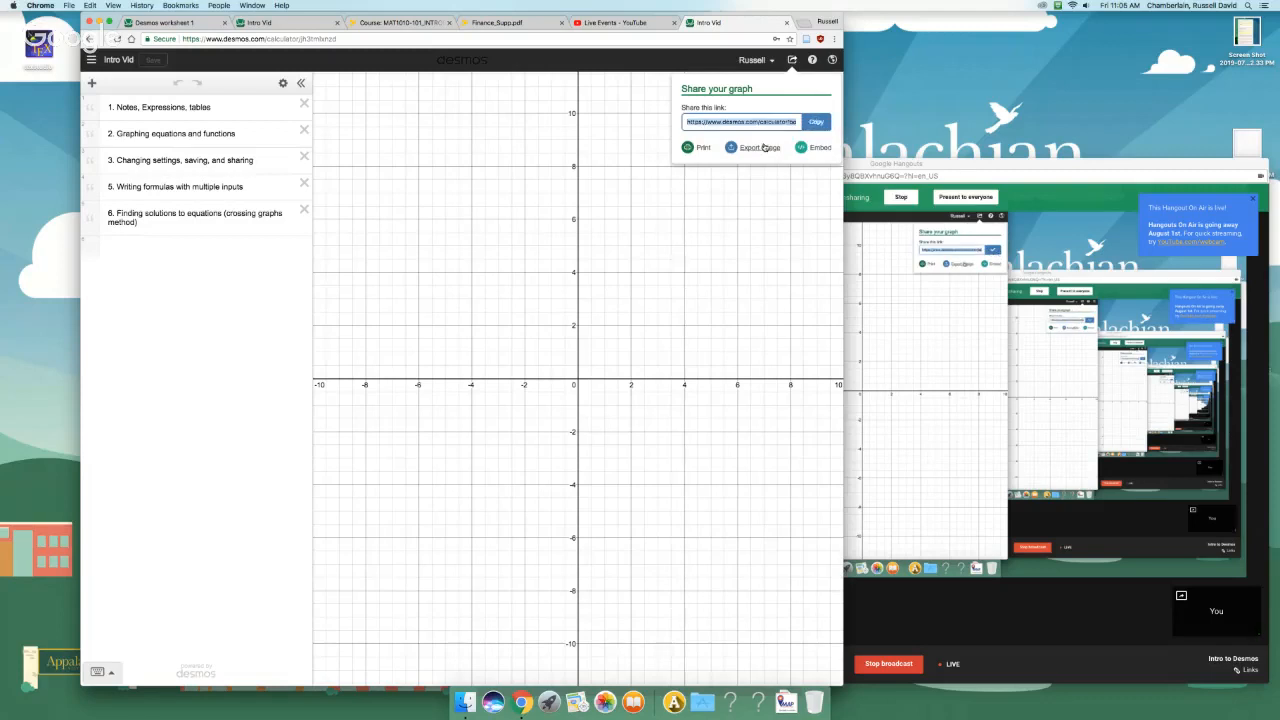
click(758, 147)
click(779, 682)
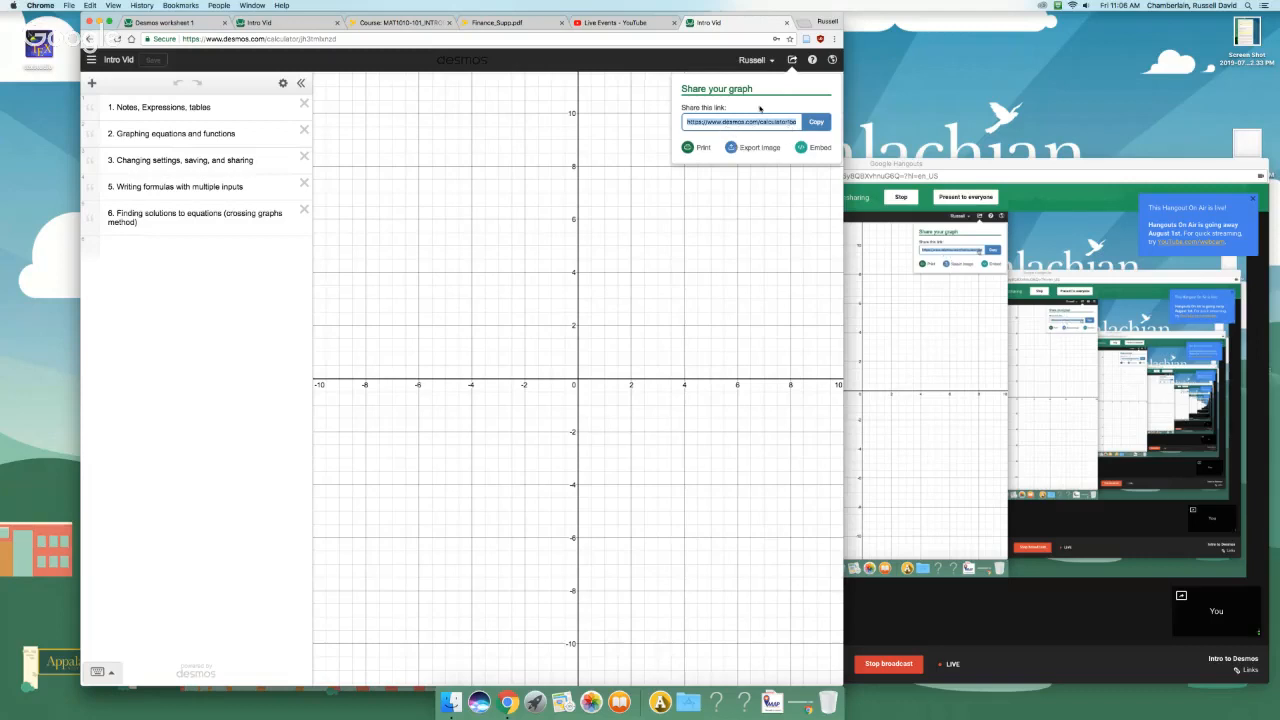
Step: Save the Intro Vid graph and select its newly generated share link
click(149, 62)
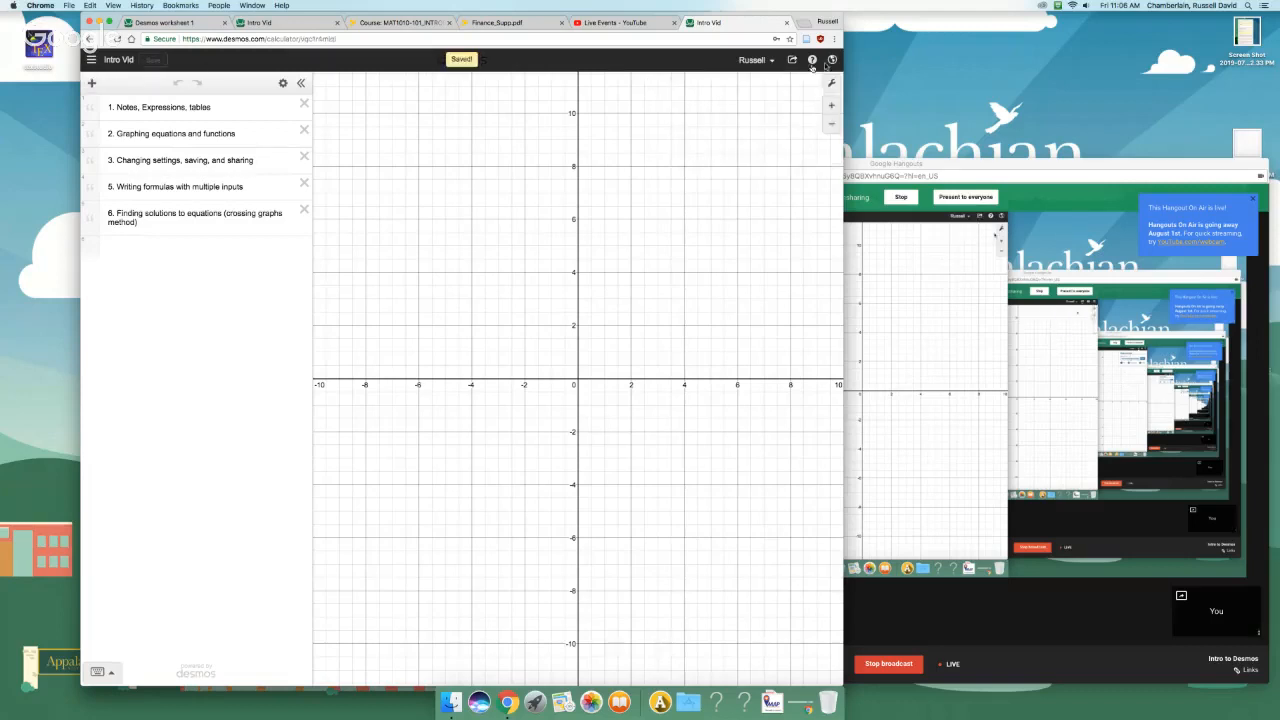
click(791, 61)
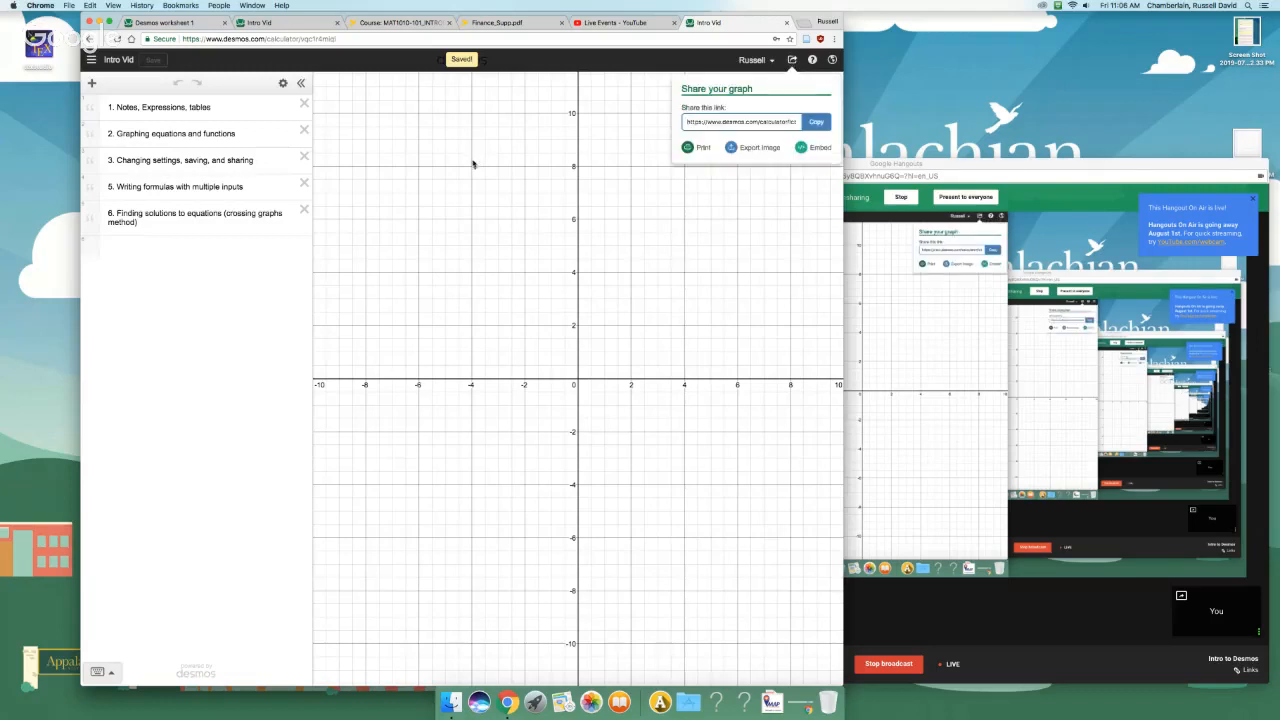
click(745, 121)
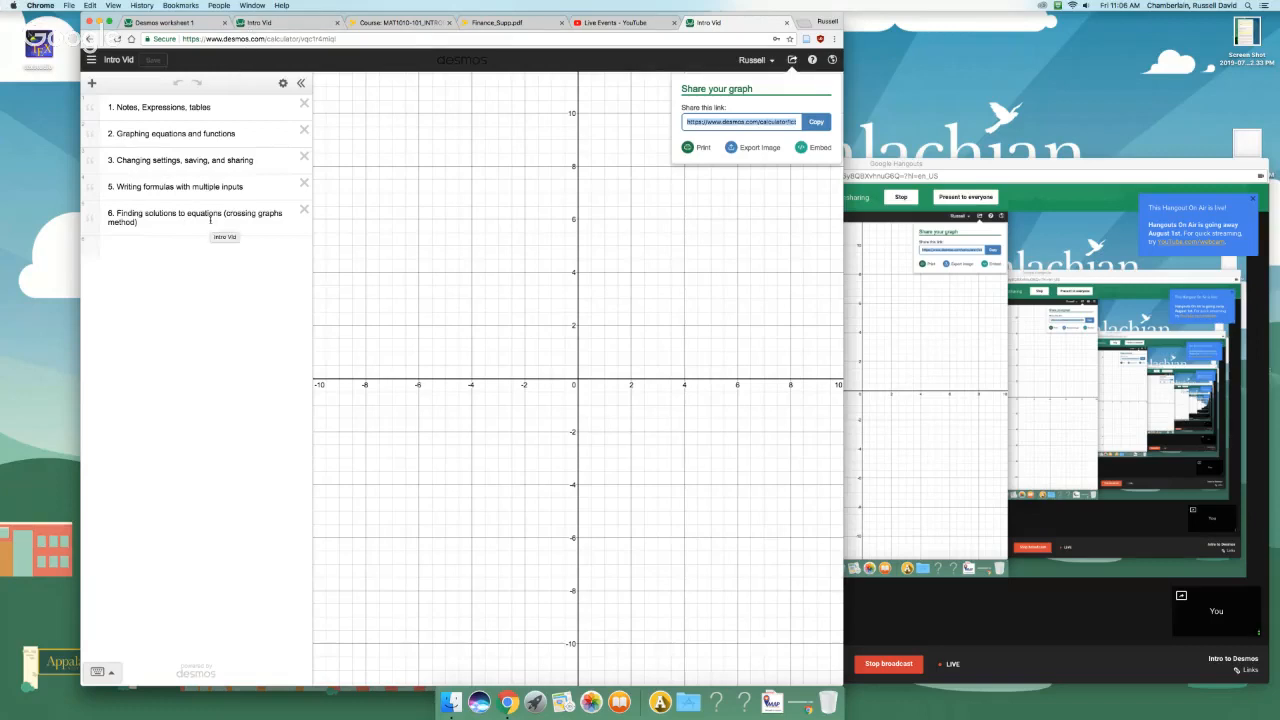
click(249, 109)
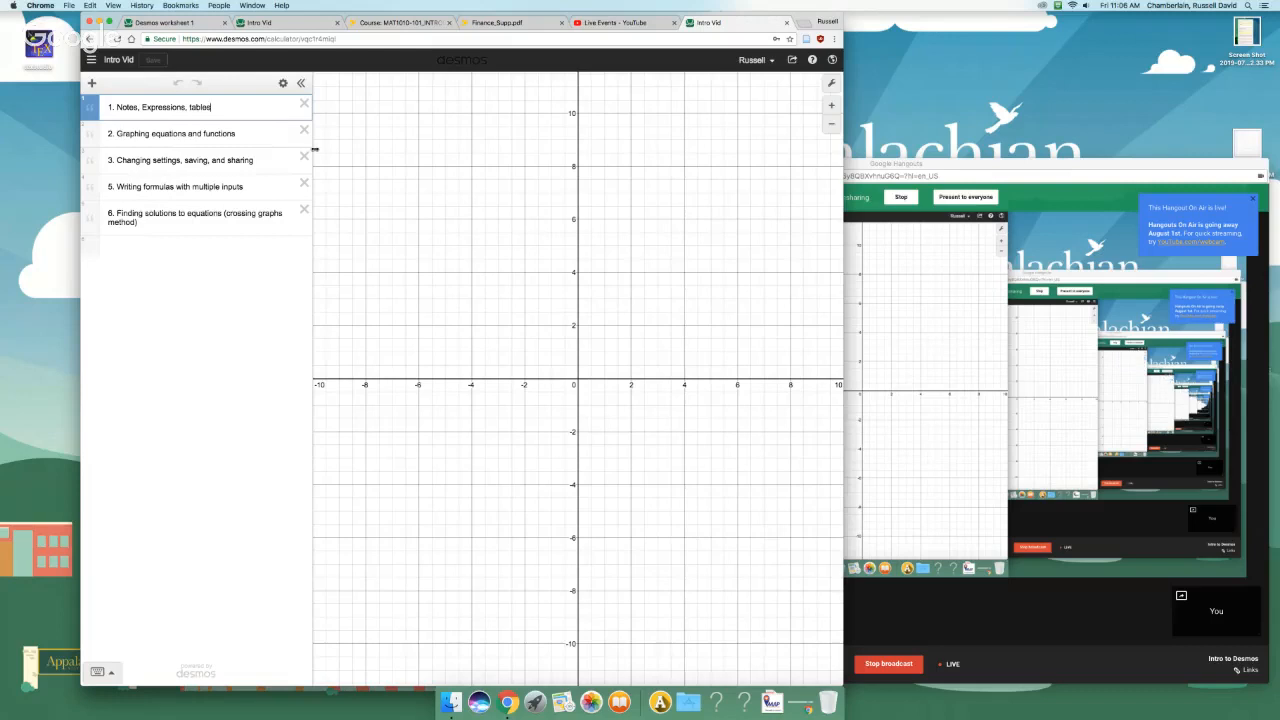
click(300, 83)
click(86, 84)
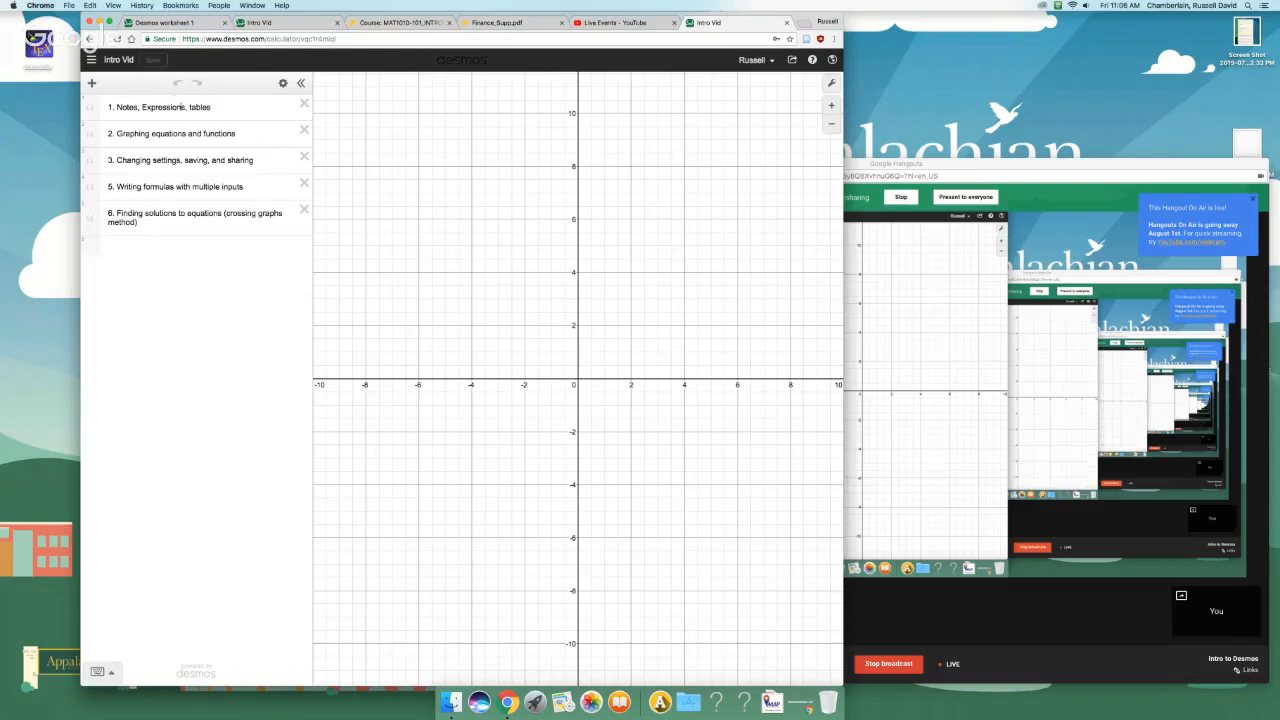
click(88, 85)
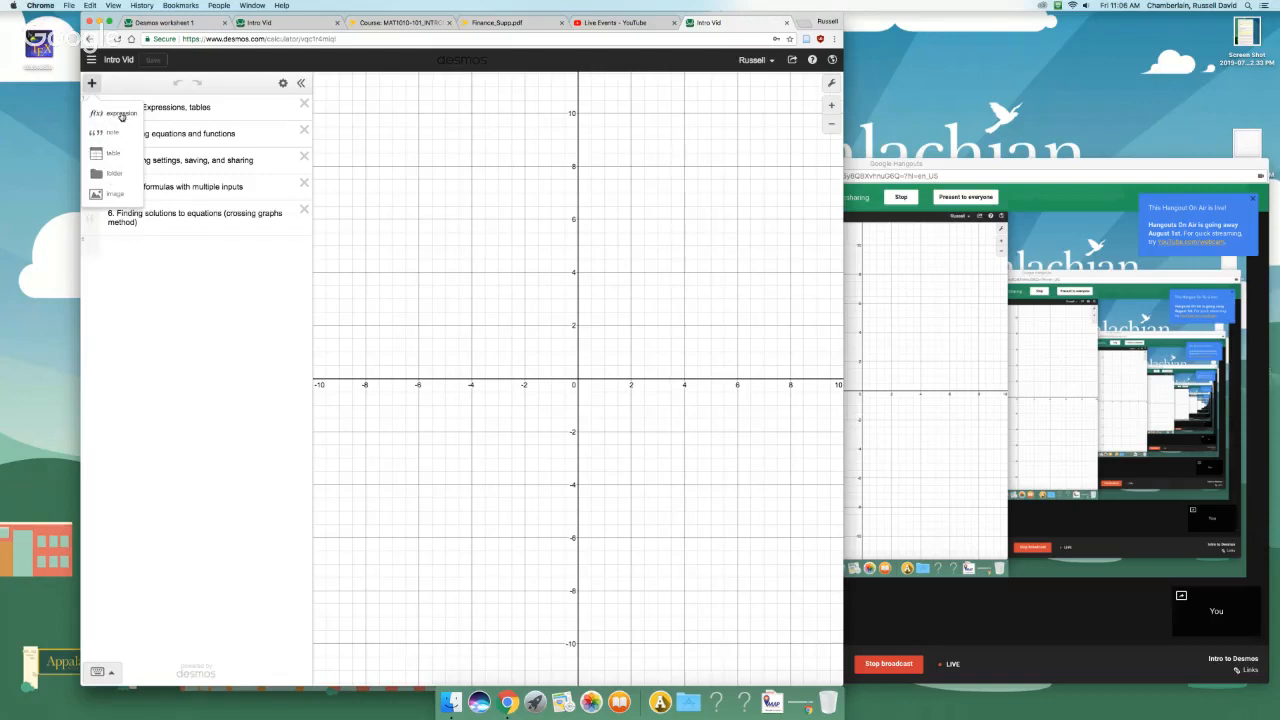
Step: Add an expression below the "1. Notes, Expressions, tables" note that defines A = 2
click(246, 106)
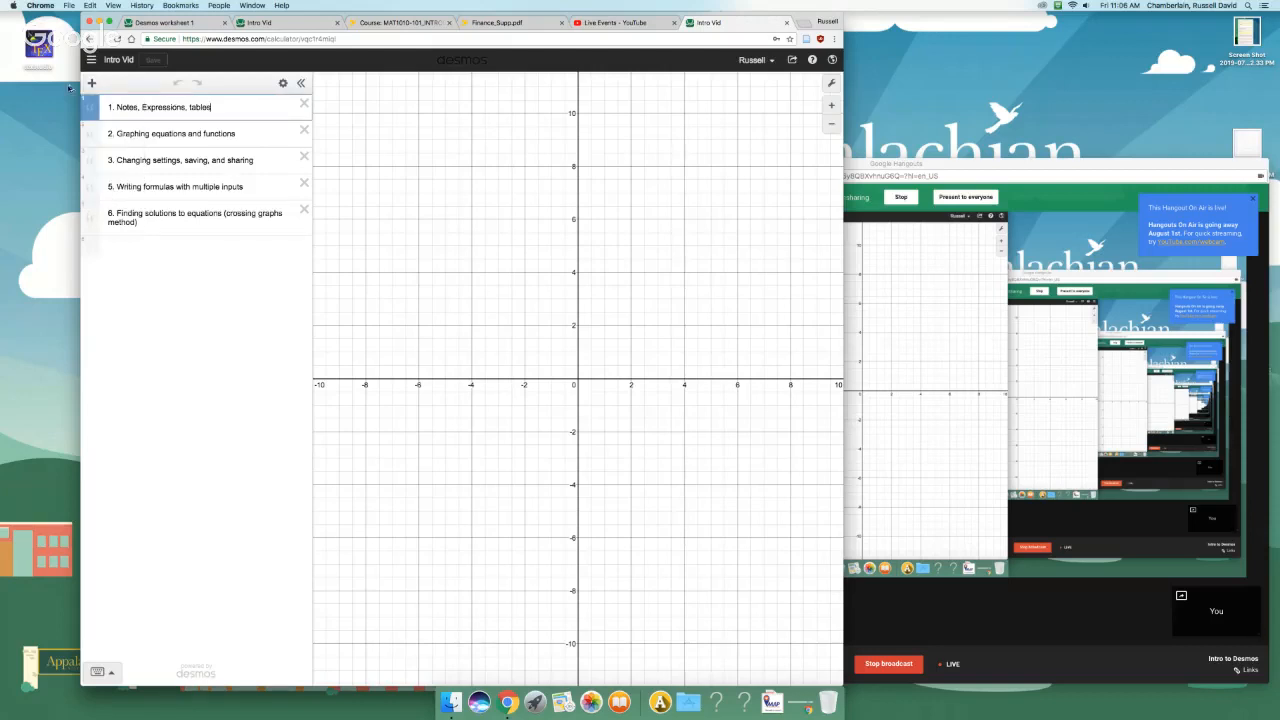
click(91, 86)
click(114, 118)
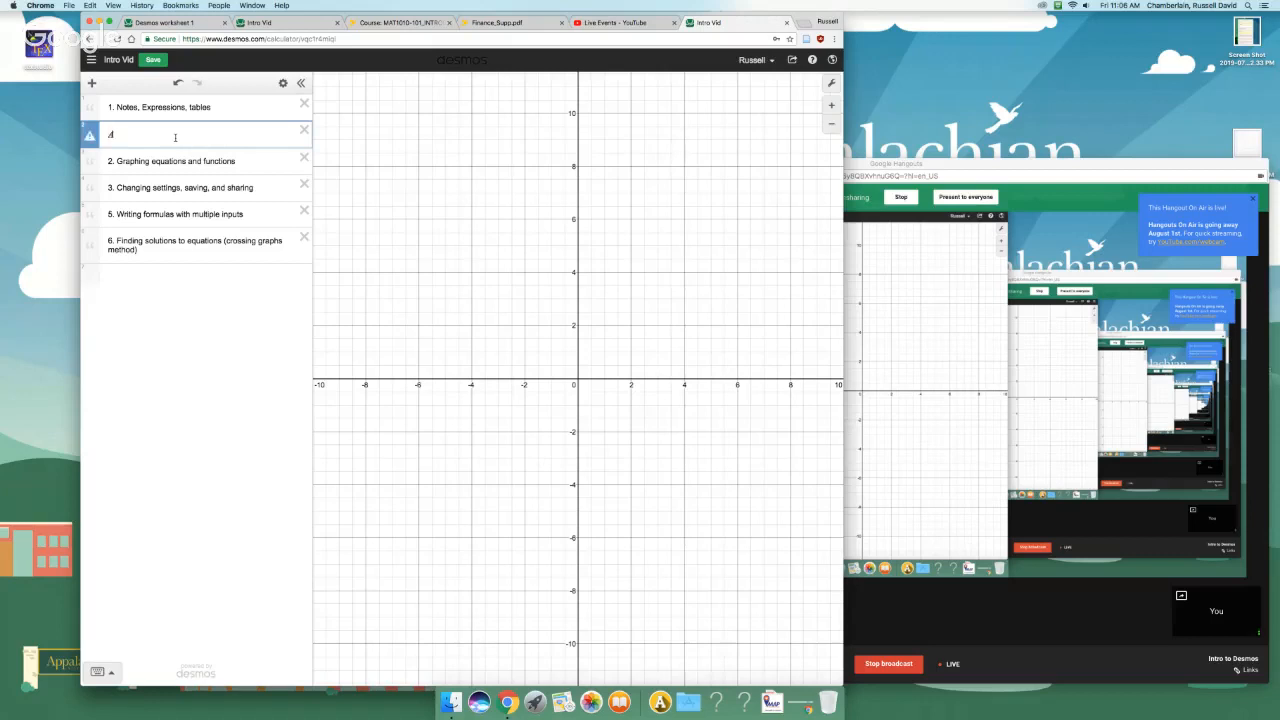
text(=2)
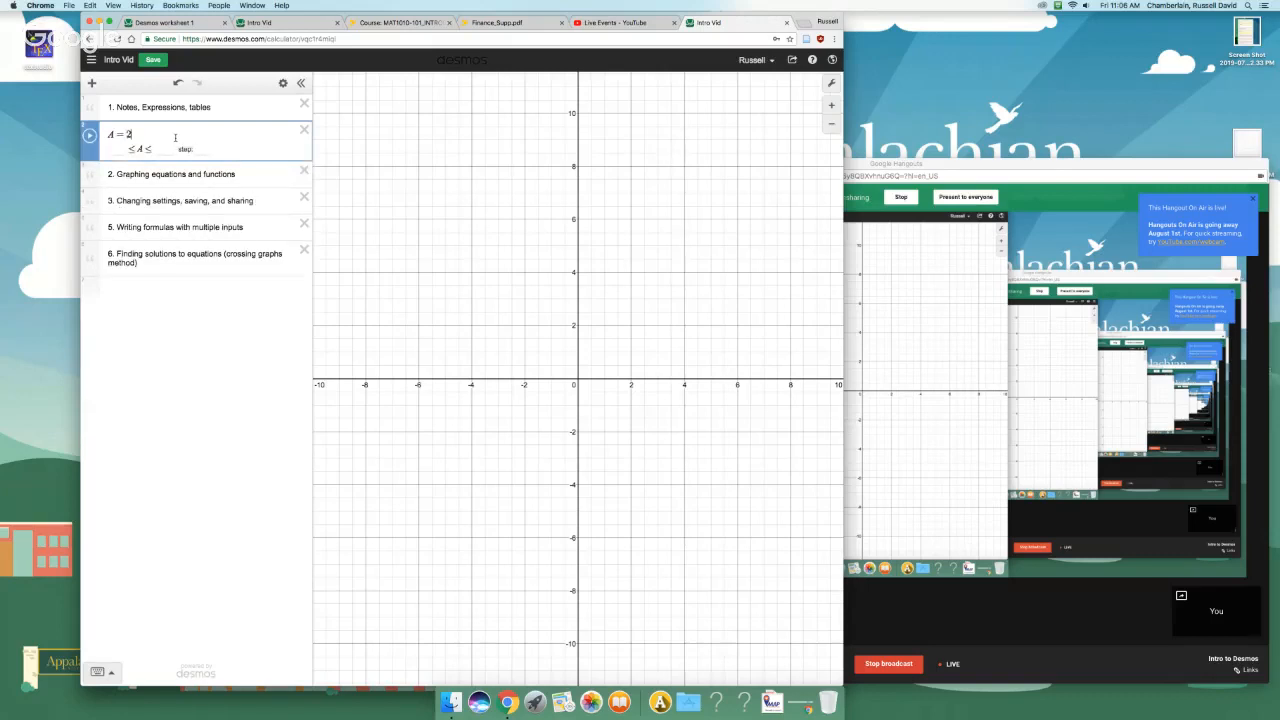
key(Return)
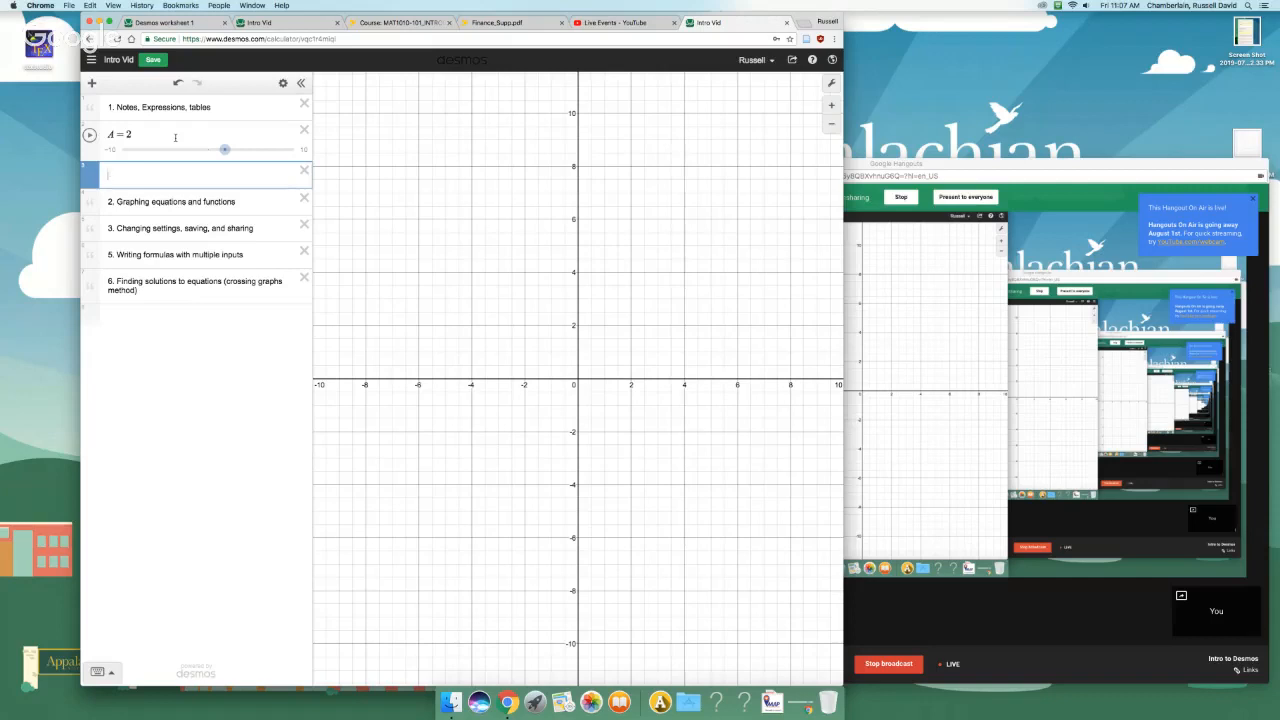
Step: Enter the expression A·5 below the definition of A and add an empty row after it
text(A·)
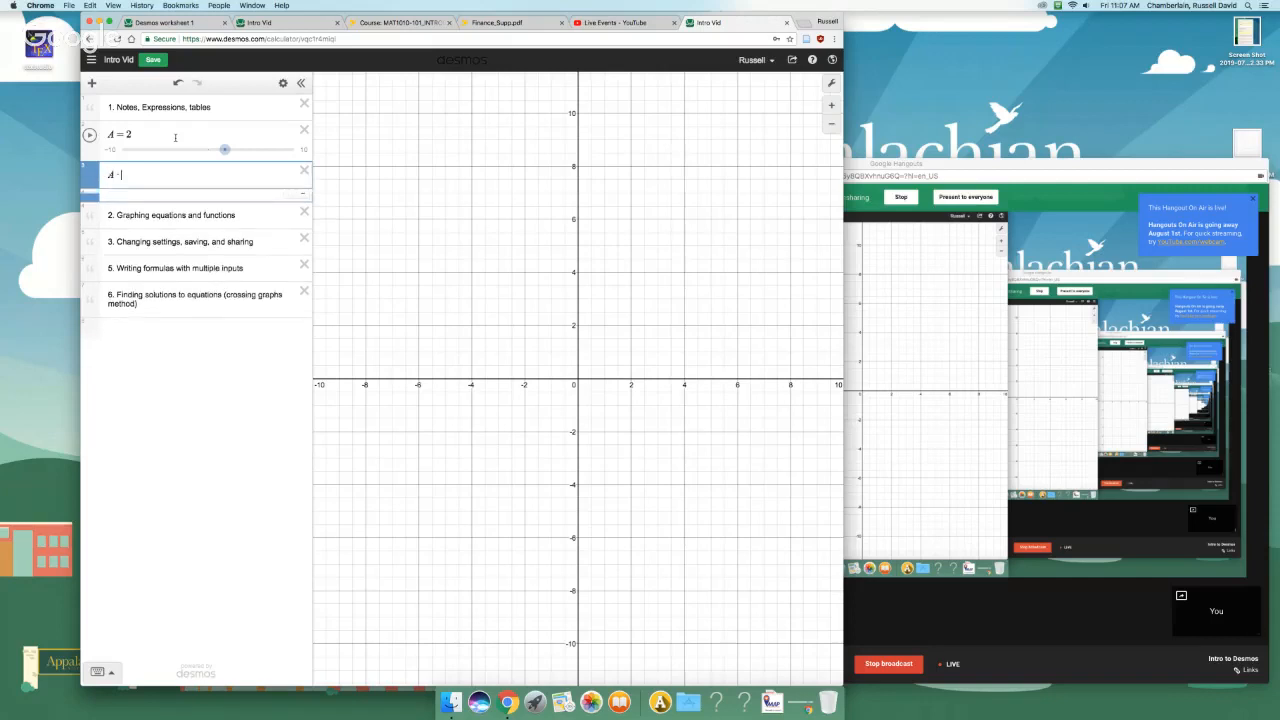
text(*5)
key(Return)
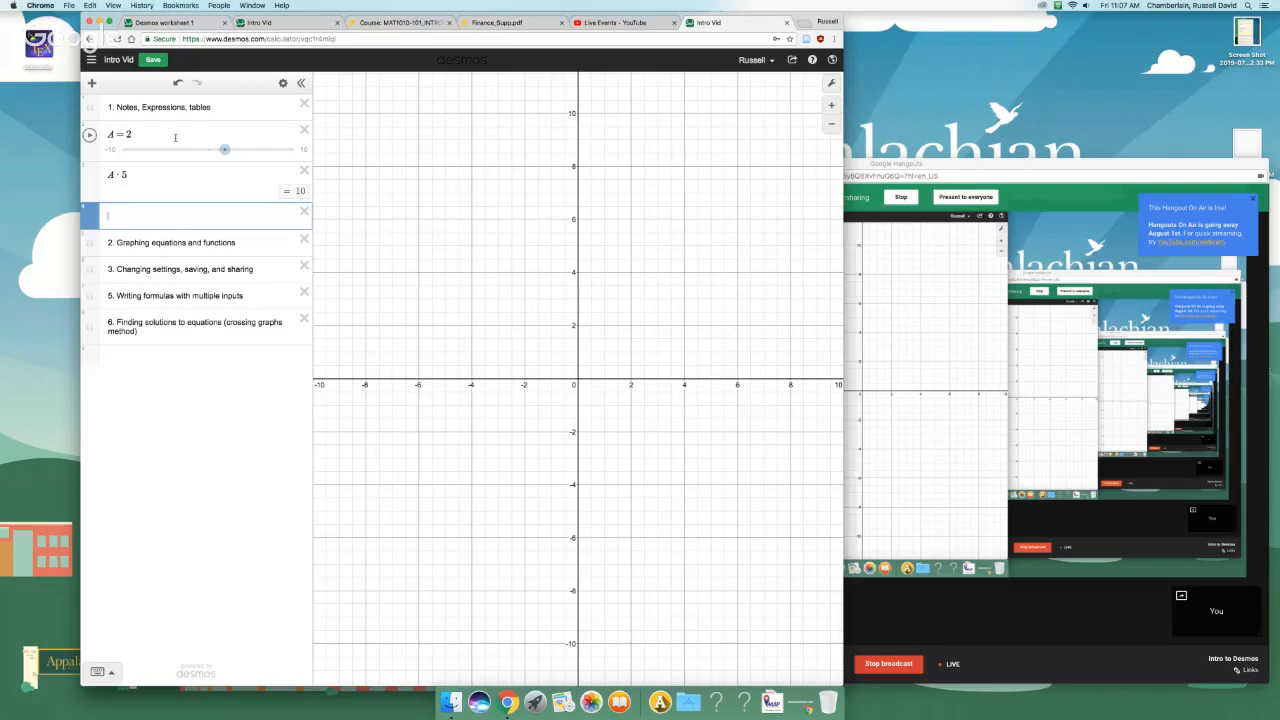
Step: Insert a blank note below the A·5 expression and copy the full text of problem 12 from Finance_Supp.pdf
click(91, 83)
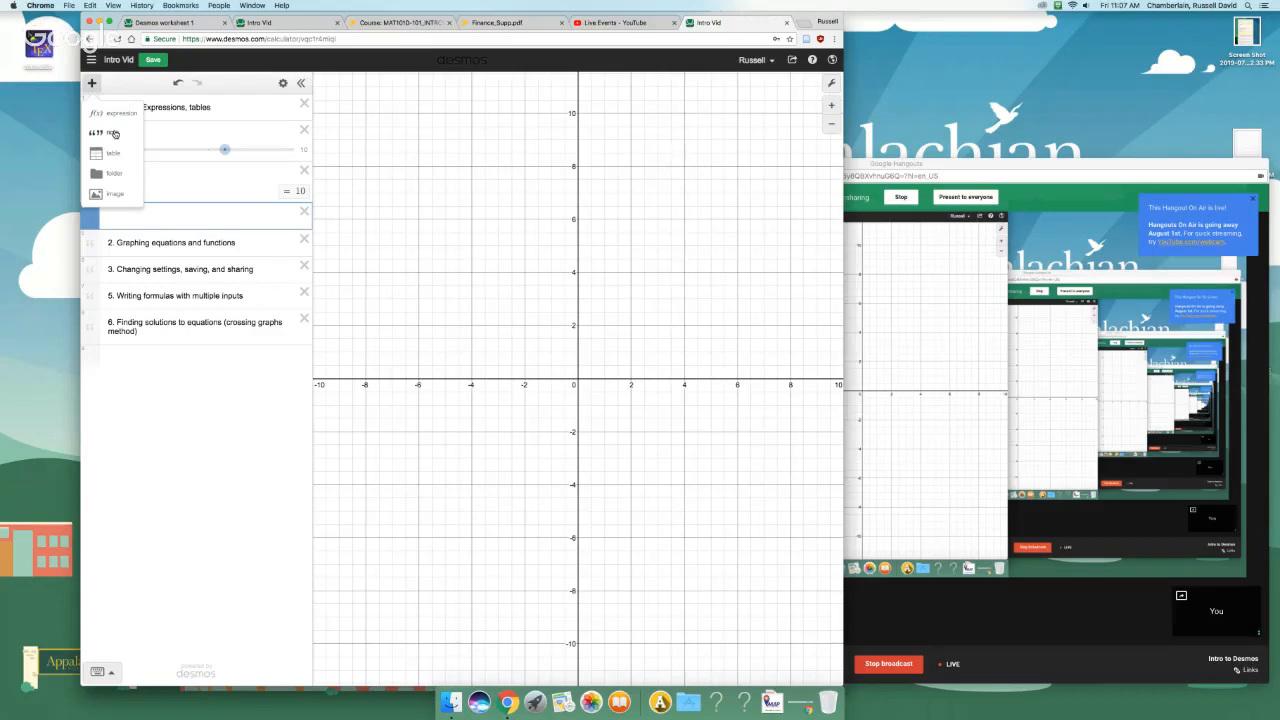
click(113, 132)
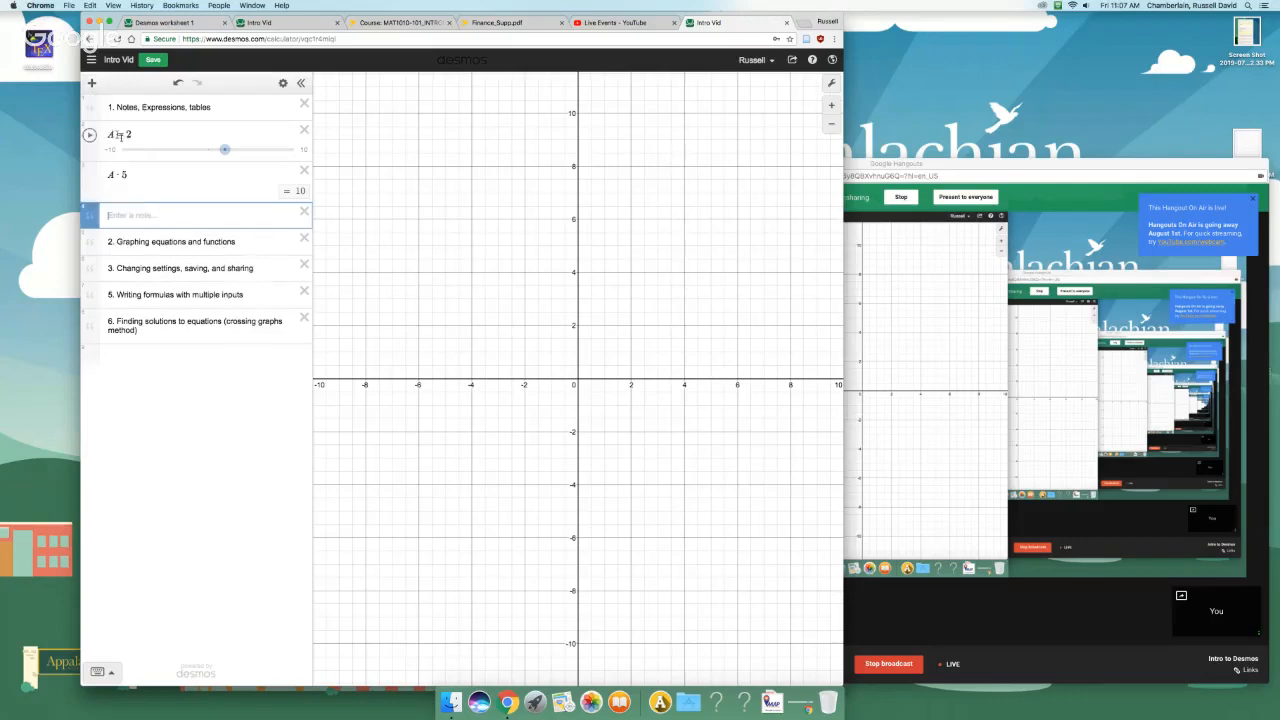
click(502, 22)
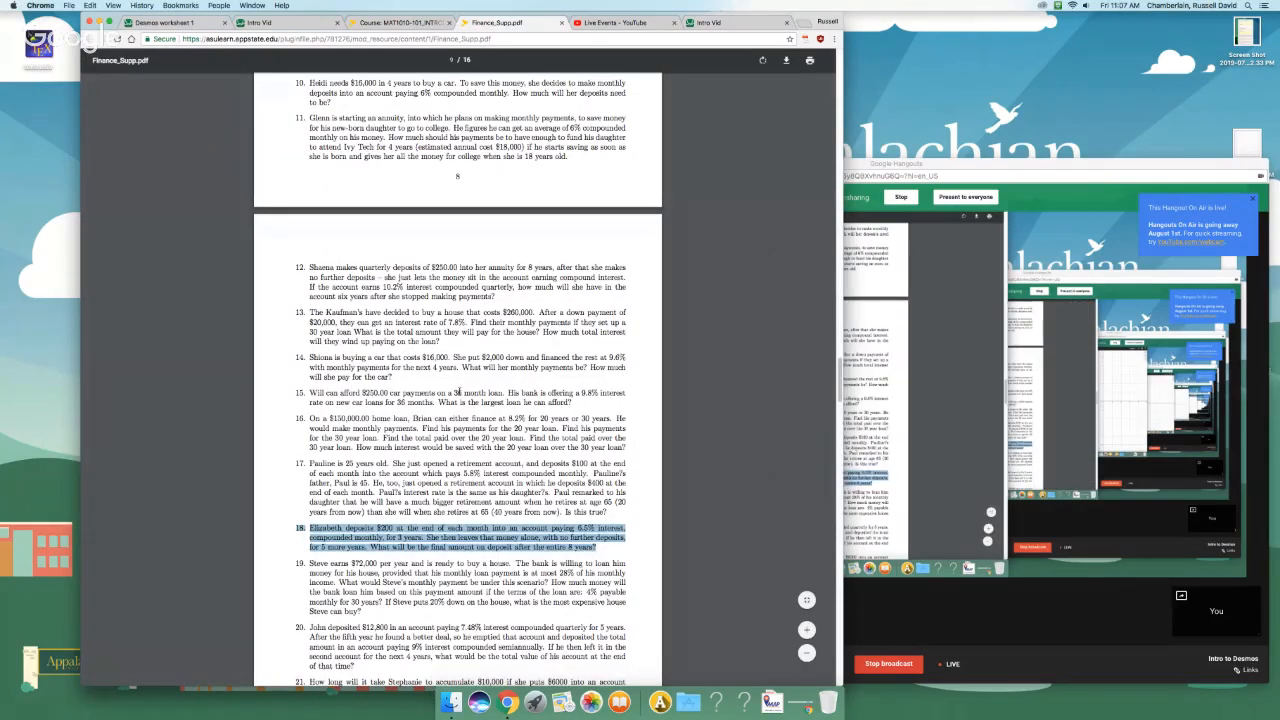
drag(296, 267, 497, 297)
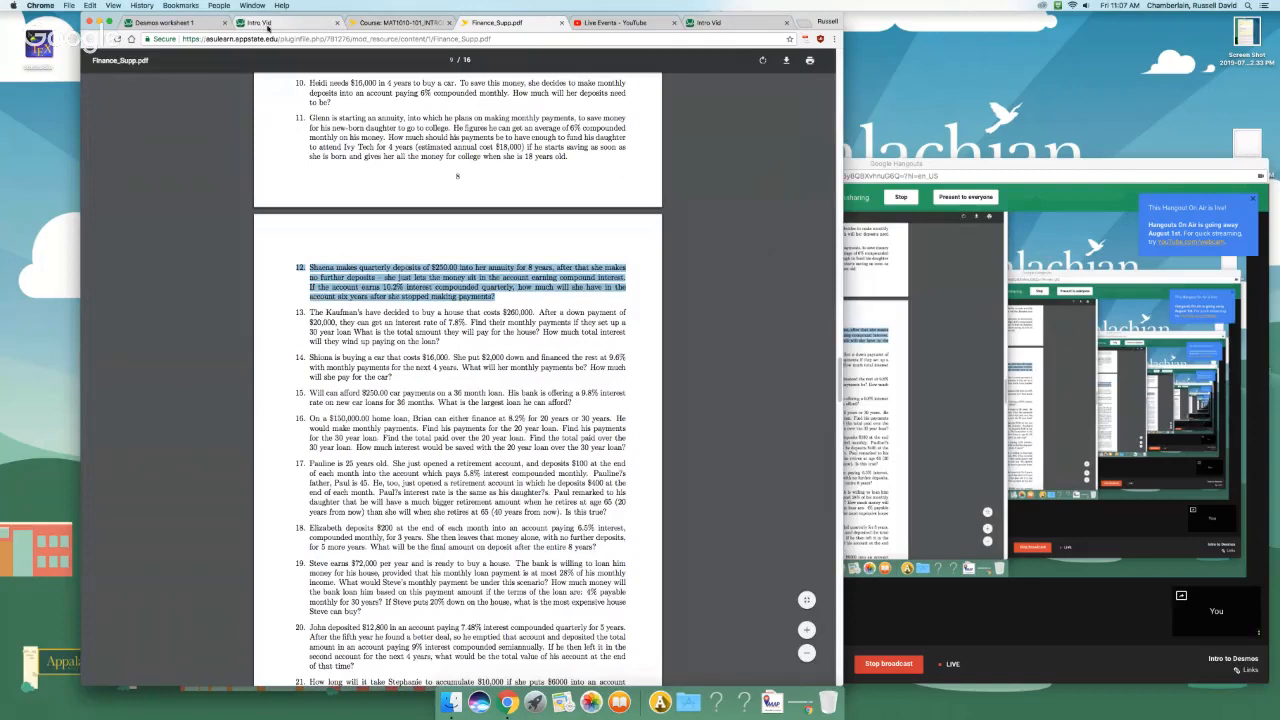
Step: Return to the Intro Vid graph and paste the text of problem 12, about quarterly annuity deposits of $250.00, into the blank note
click(710, 22)
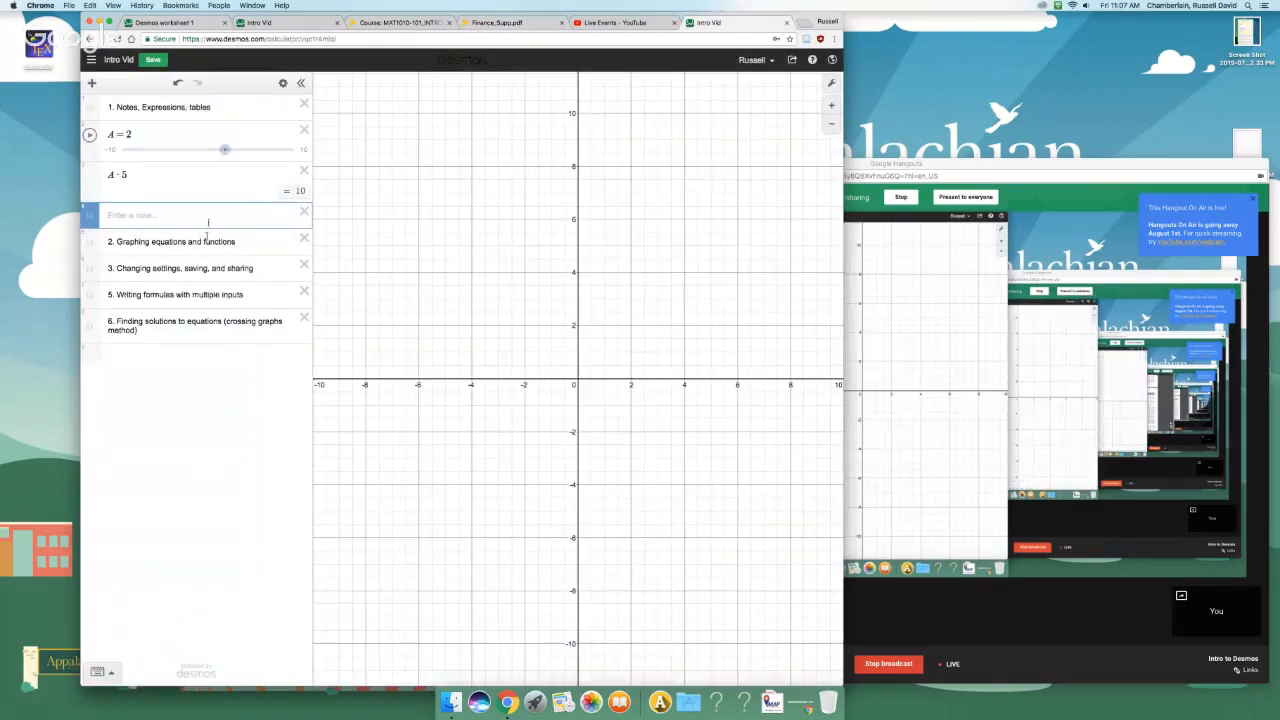
click(91, 83)
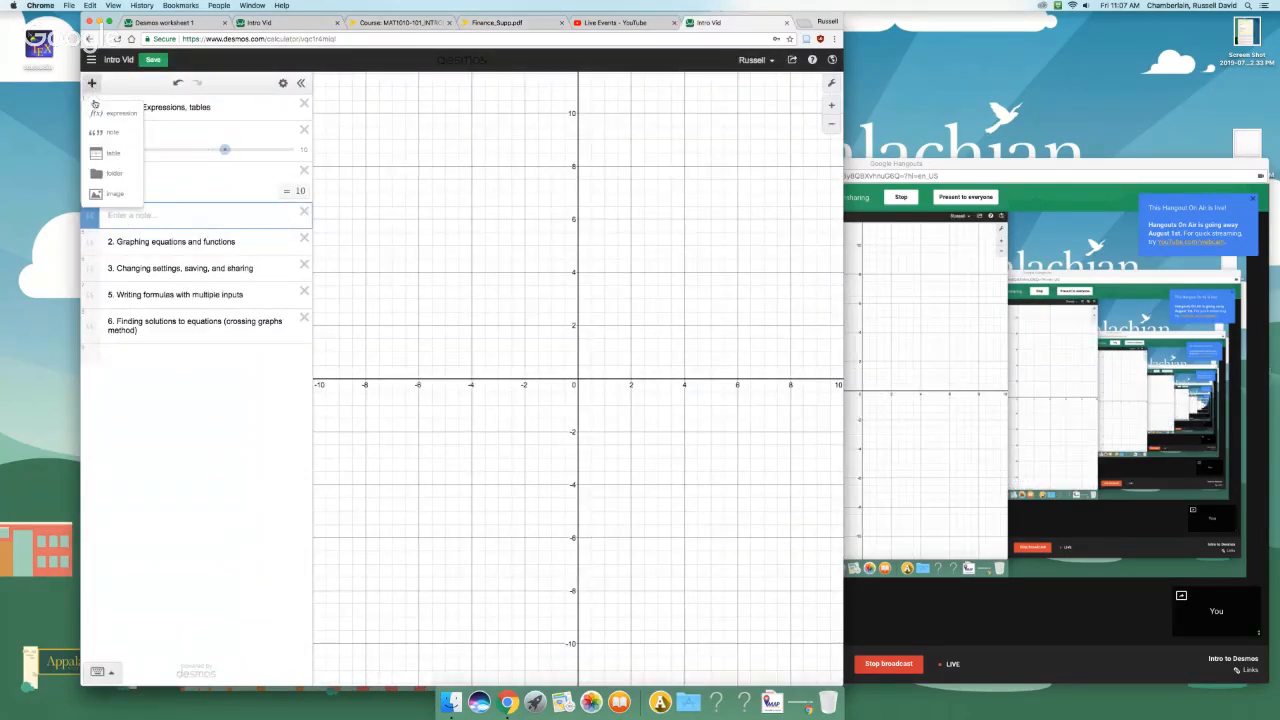
click(258, 222)
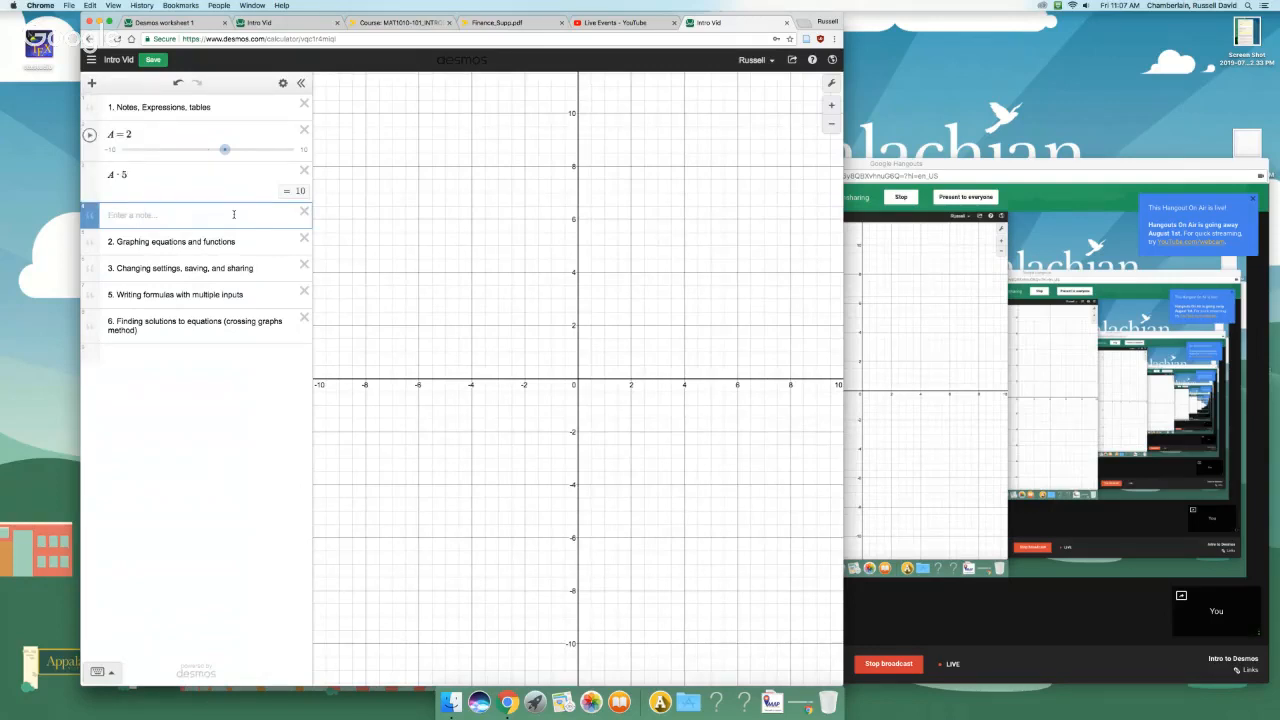
text(12. Shaena makes quarterly deposits of $250.00 into her annuity for 6 years, after that she makes no further deposits – she just lets the money sit in the account earning compound interest. If the account earns 10.2% interest compounded quarterly, how much will she have in the account six years after she stopped making payments?)
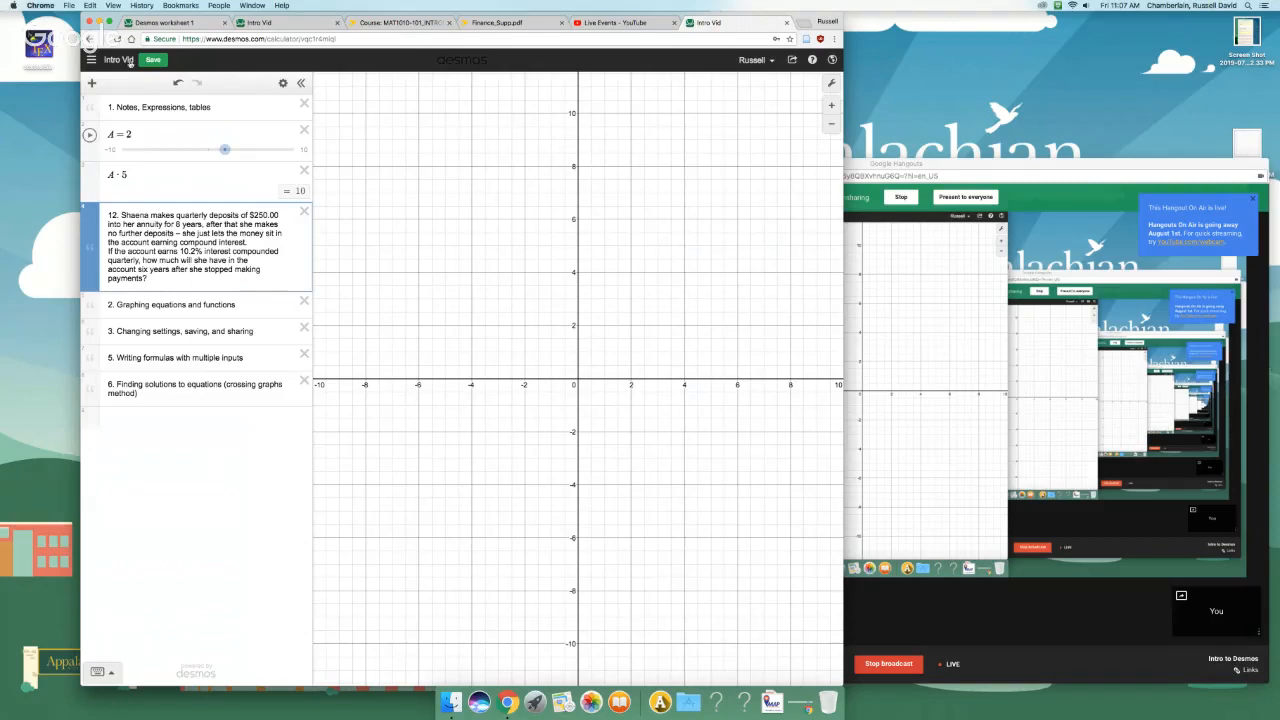
Step: Insert a table below the "1. Notes, Expressions, tables" note and enter the points (1, 2) and (0, 3)
click(162, 109)
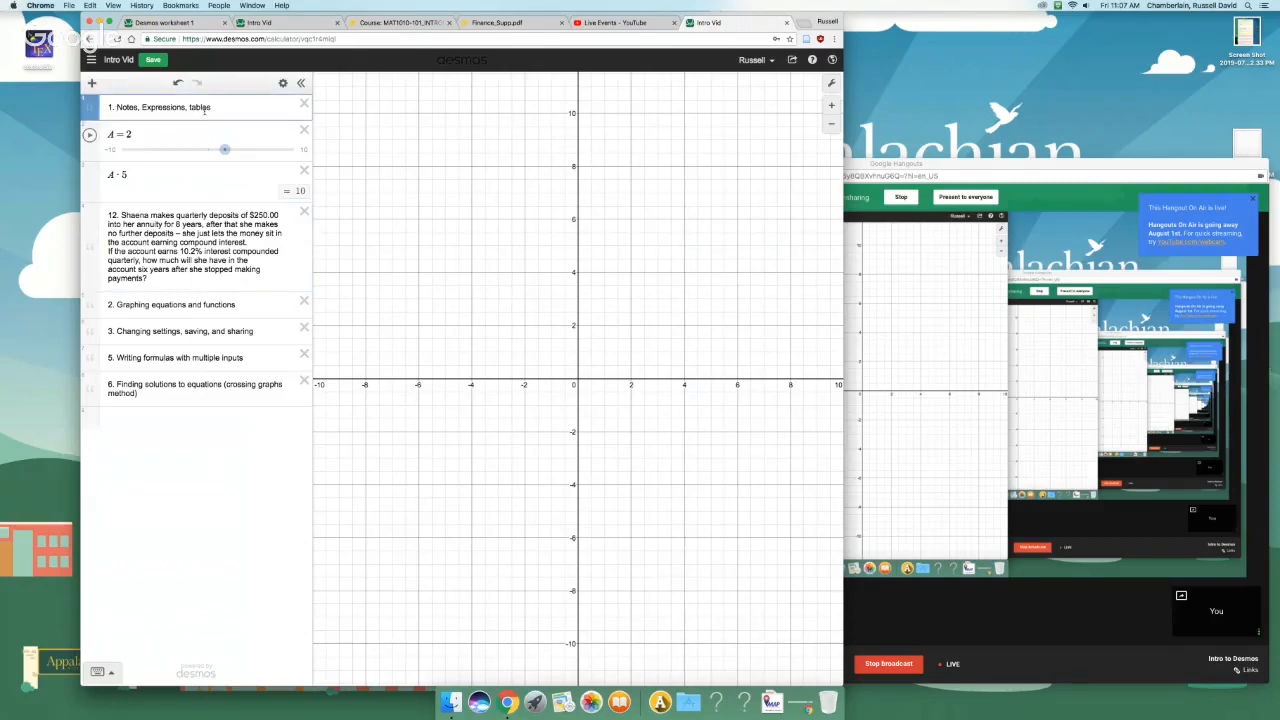
click(91, 83)
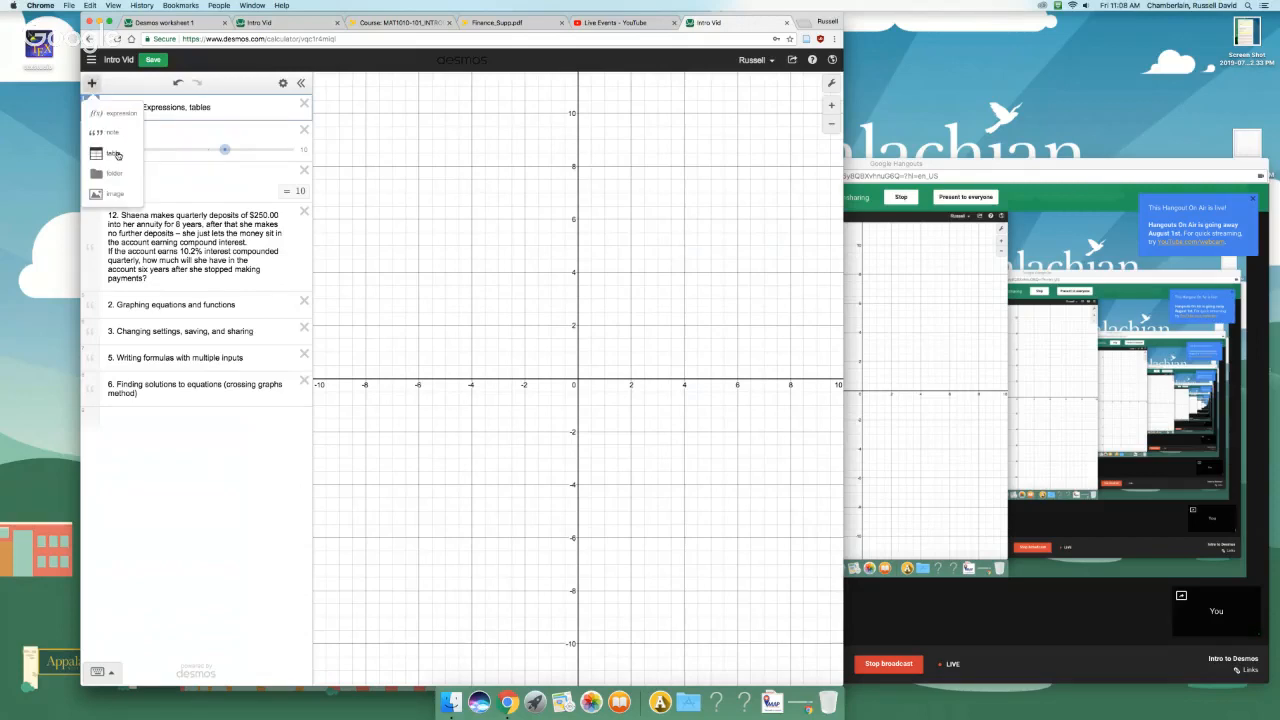
click(118, 155)
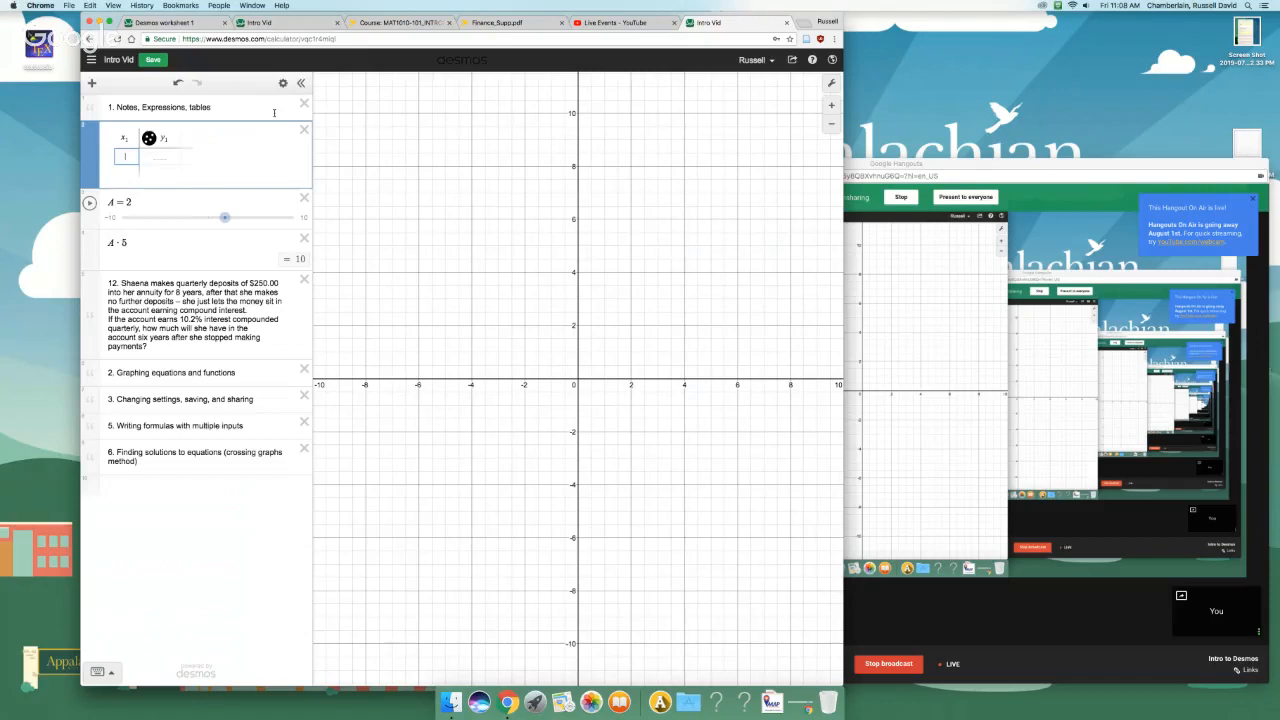
text(1)
key(Right)
text(2)
key(Return)
key(Left)
text(0)
key(Right)
text(3)
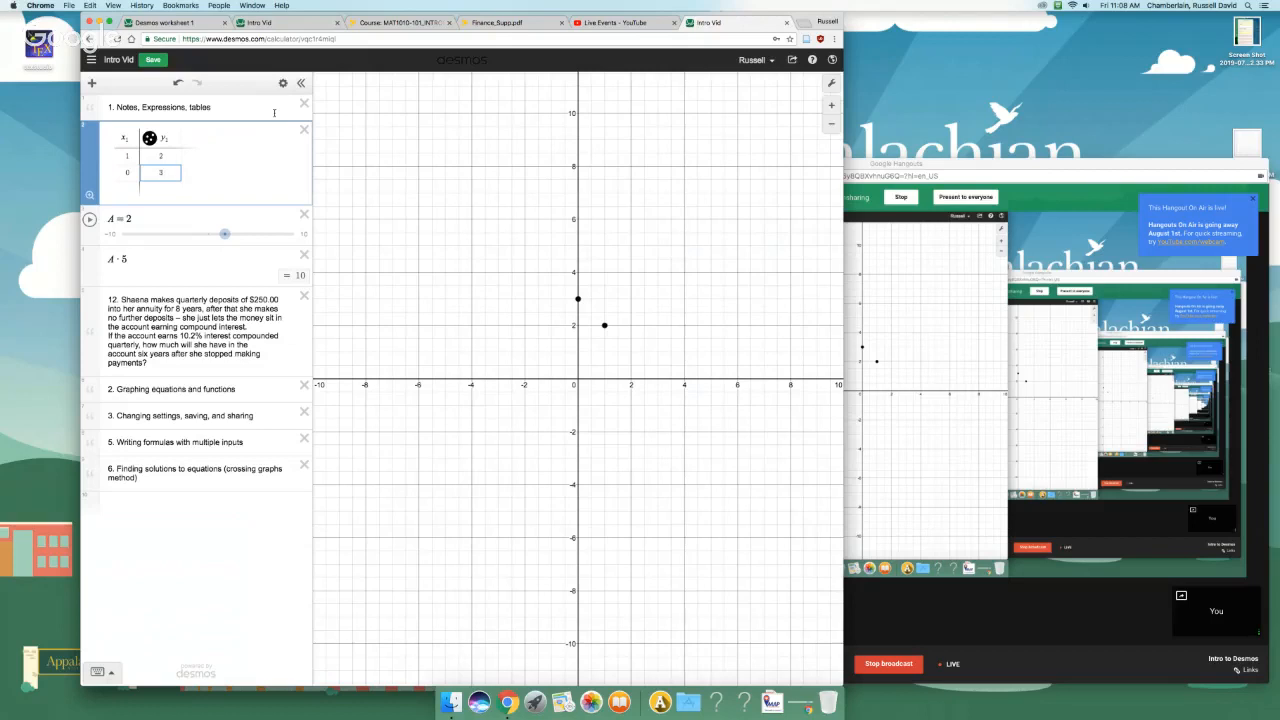
Step: Add the points (8, .5) and (3, 0) as the third and fourth rows of the table
key(Return)
text(8)
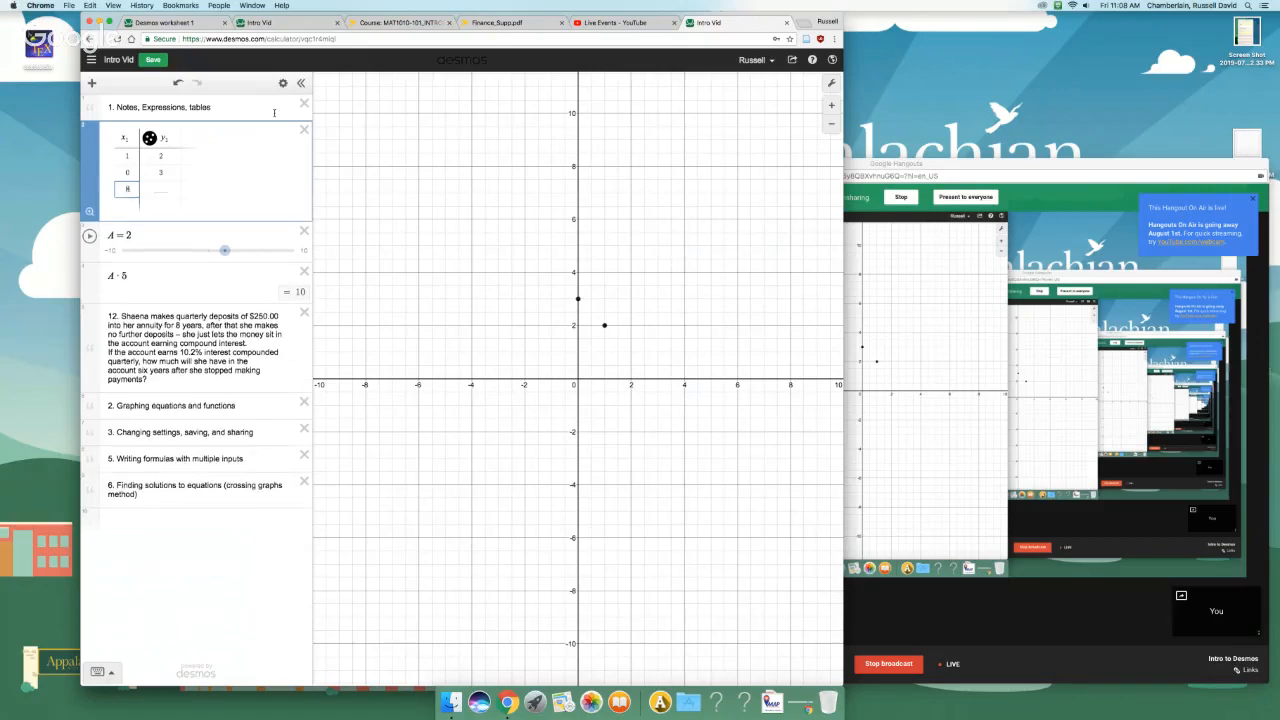
key(Right)
key(Return)
text(0)
key(Right)
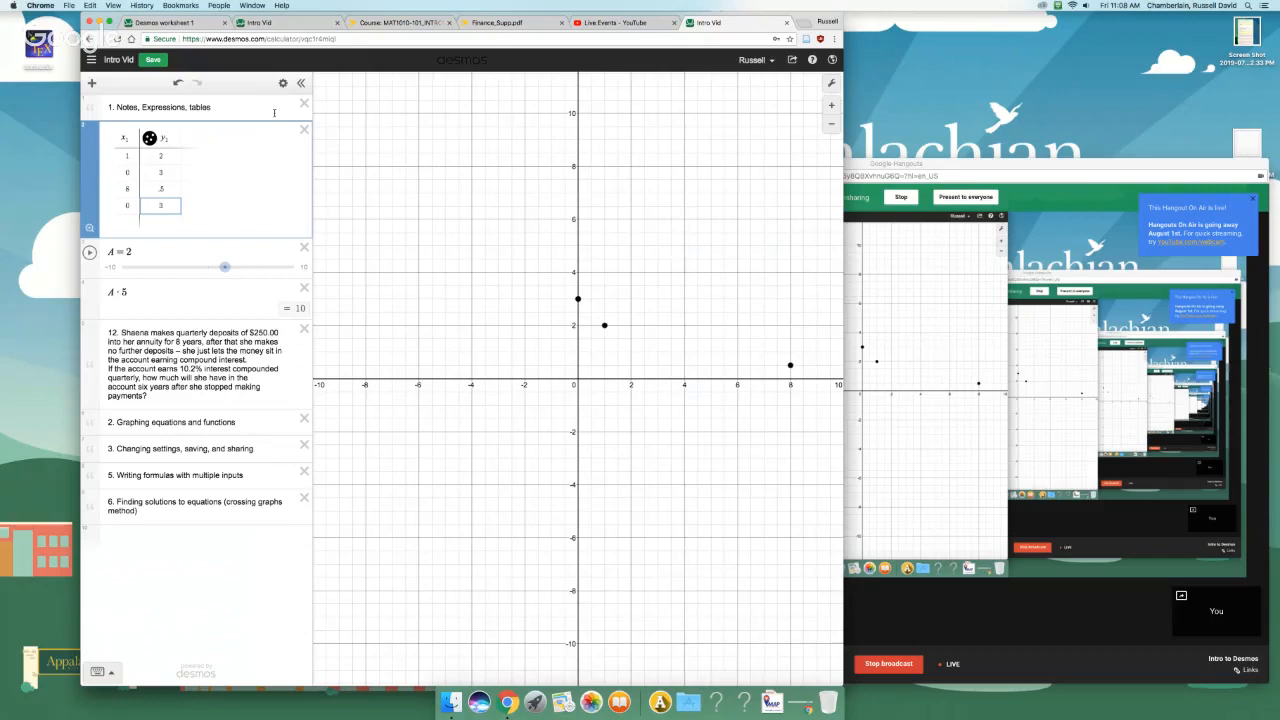
key(Return)
key(Up)
text(3)
key(Tab)
text(0)
Step: Capture a screenshot of the graph region containing the plotted table points
drag(755, 446, 529, 494)
scroll(551, 438, up, 5)
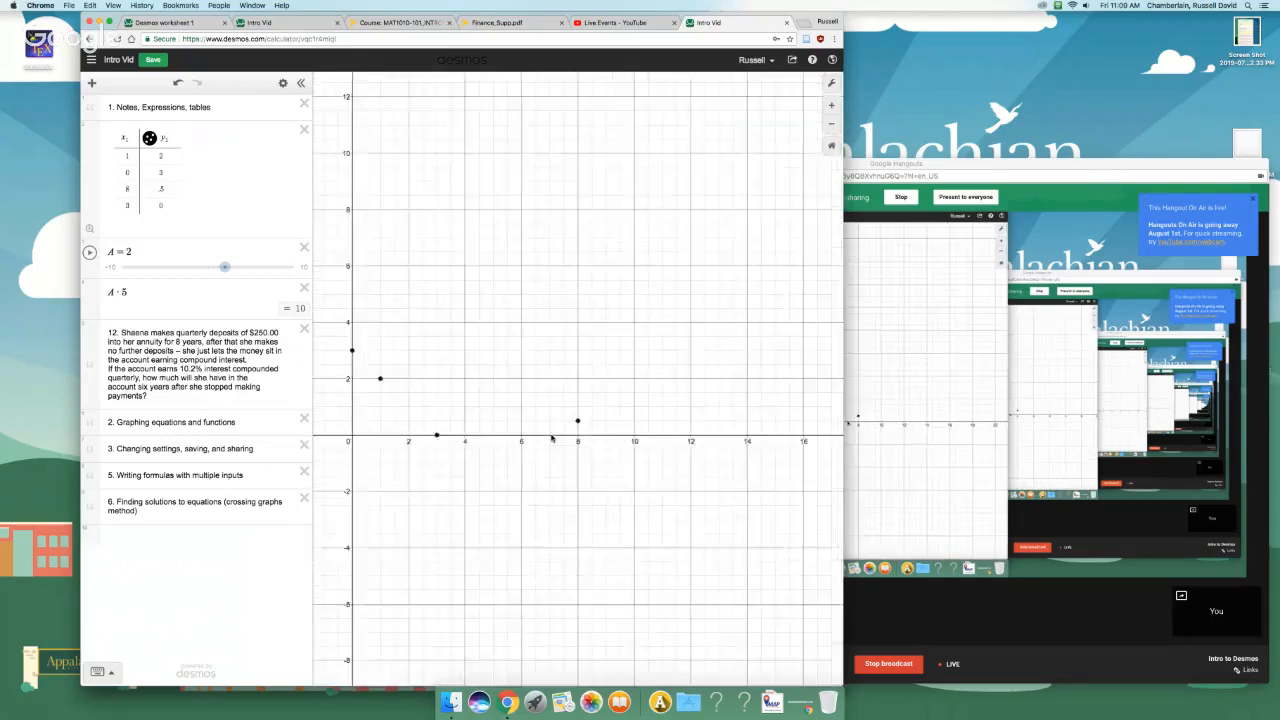
drag(570, 352, 584, 358)
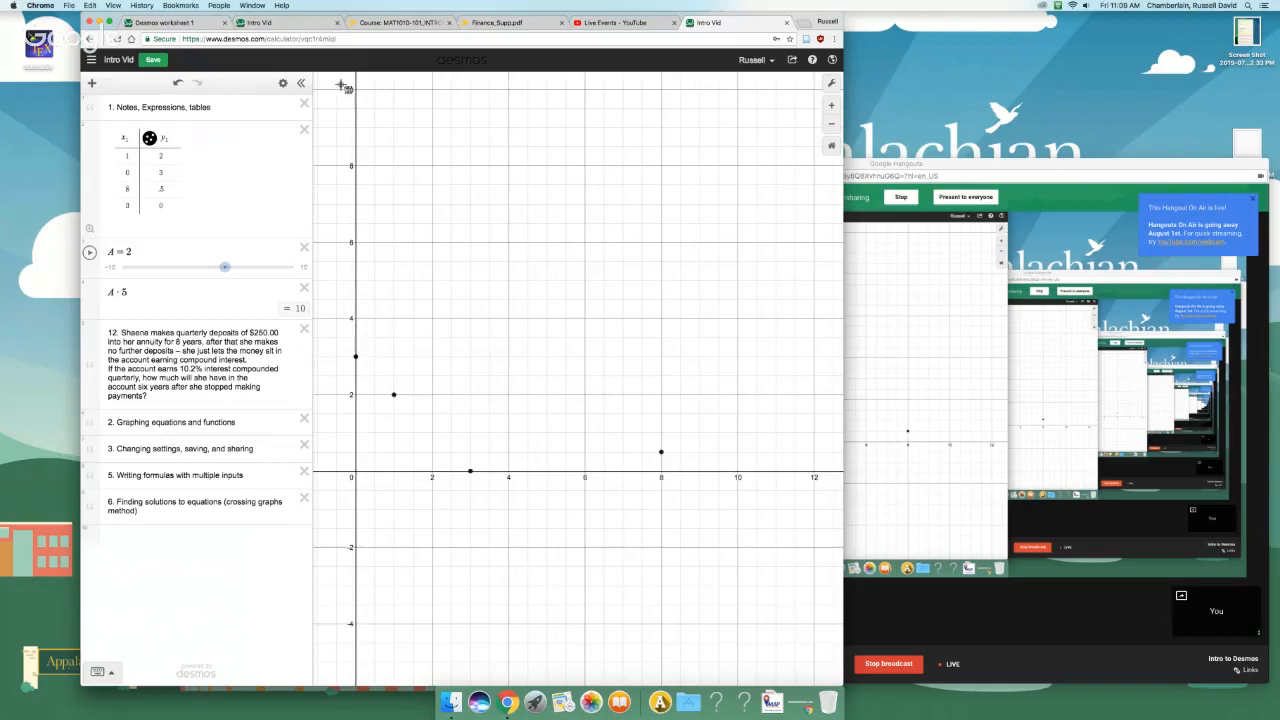
drag(341, 141, 430, 396)
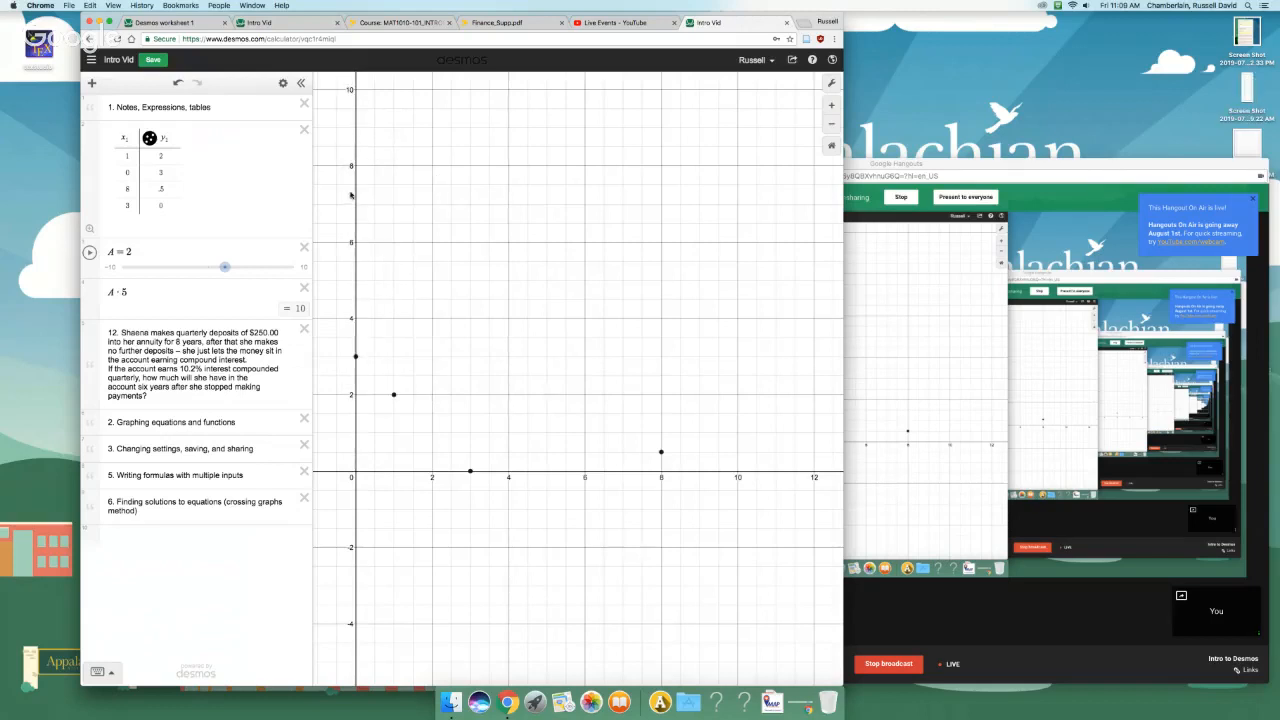
key(super+shift+4)
drag(344, 153, 677, 499)
Step: Uncover the desktop by moving the Hangouts and browser windows, and open the screenshot dated 2019-07-02 at 12.23.31 PM
click(1187, 167)
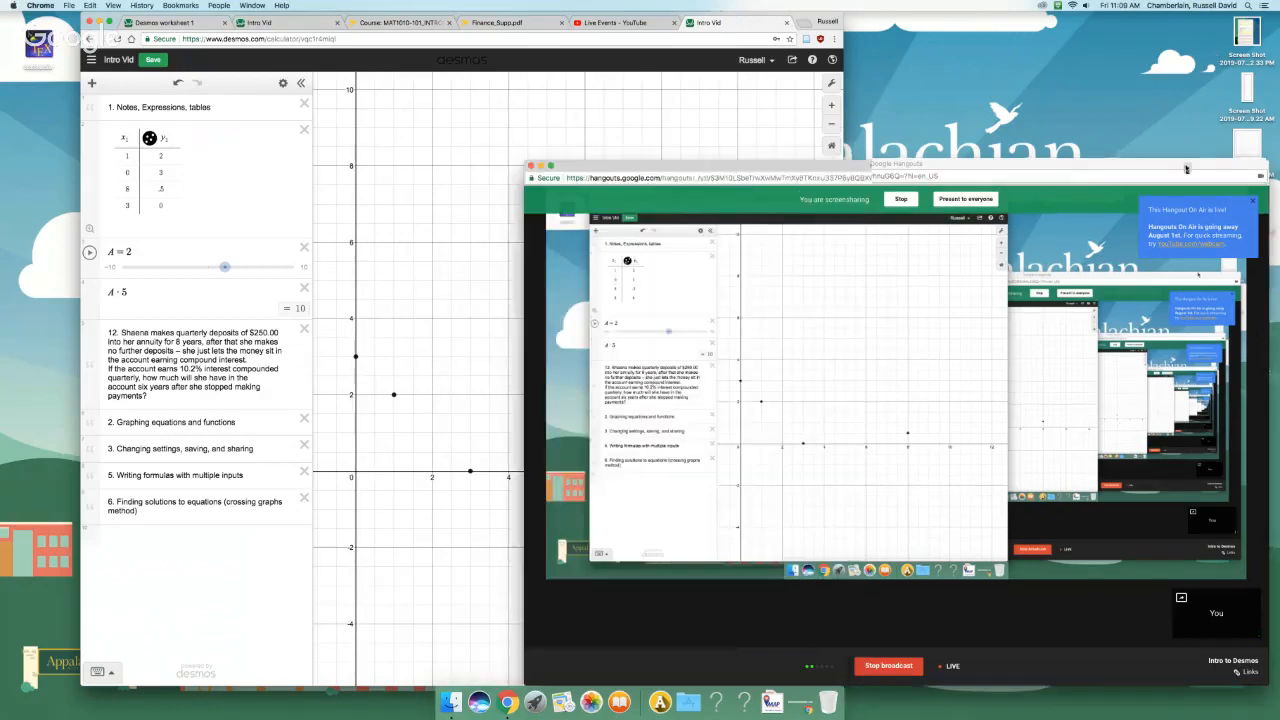
drag(1187, 167, 1198, 340)
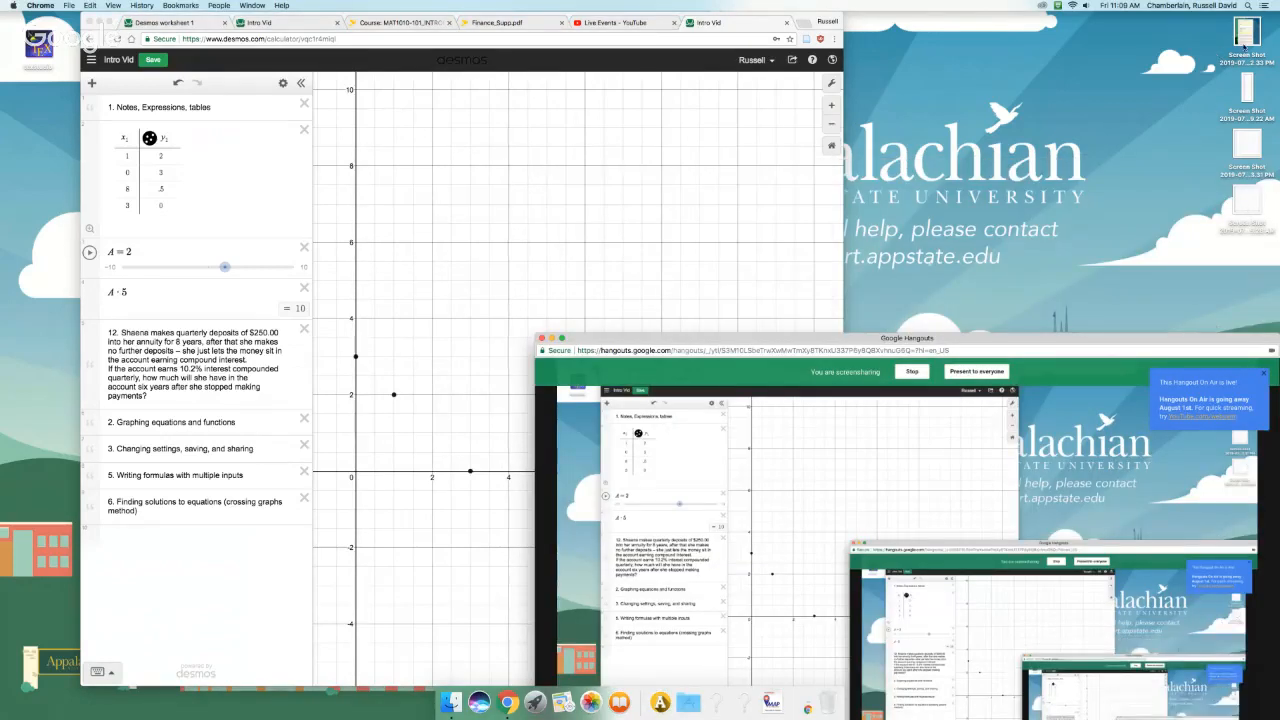
click(748, 22)
drag(748, 22, 690, 127)
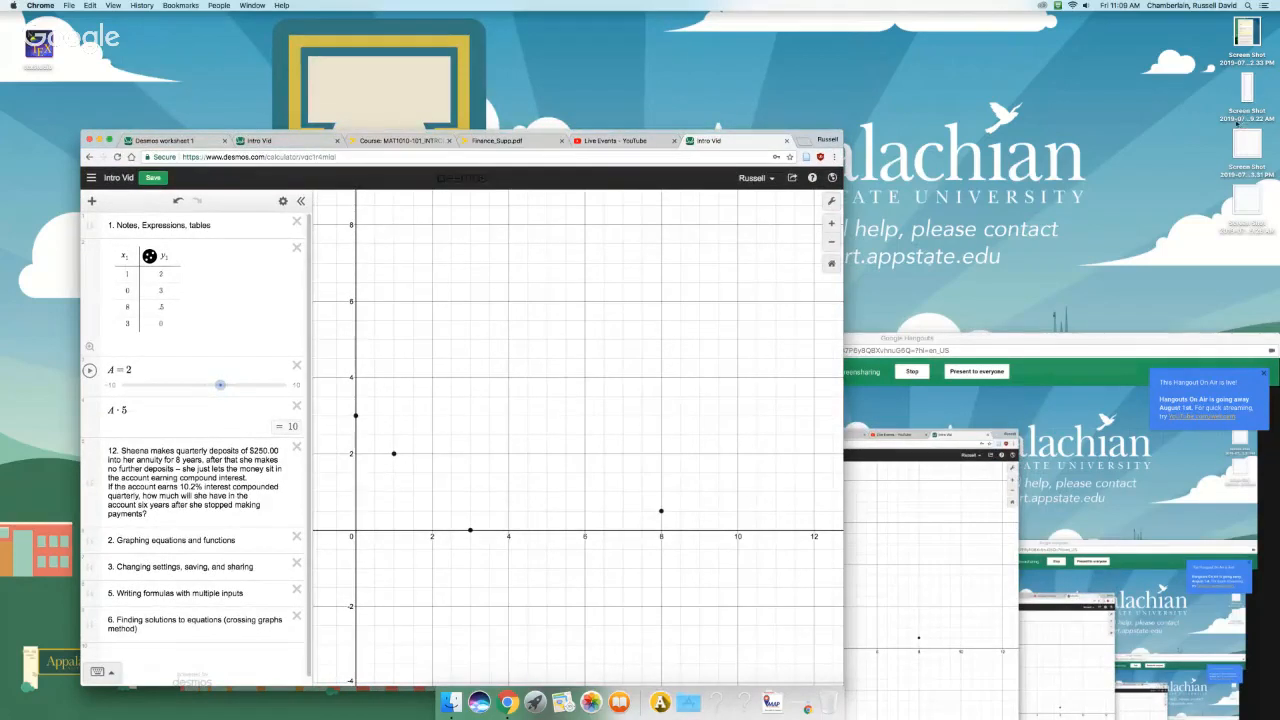
click(1247, 118)
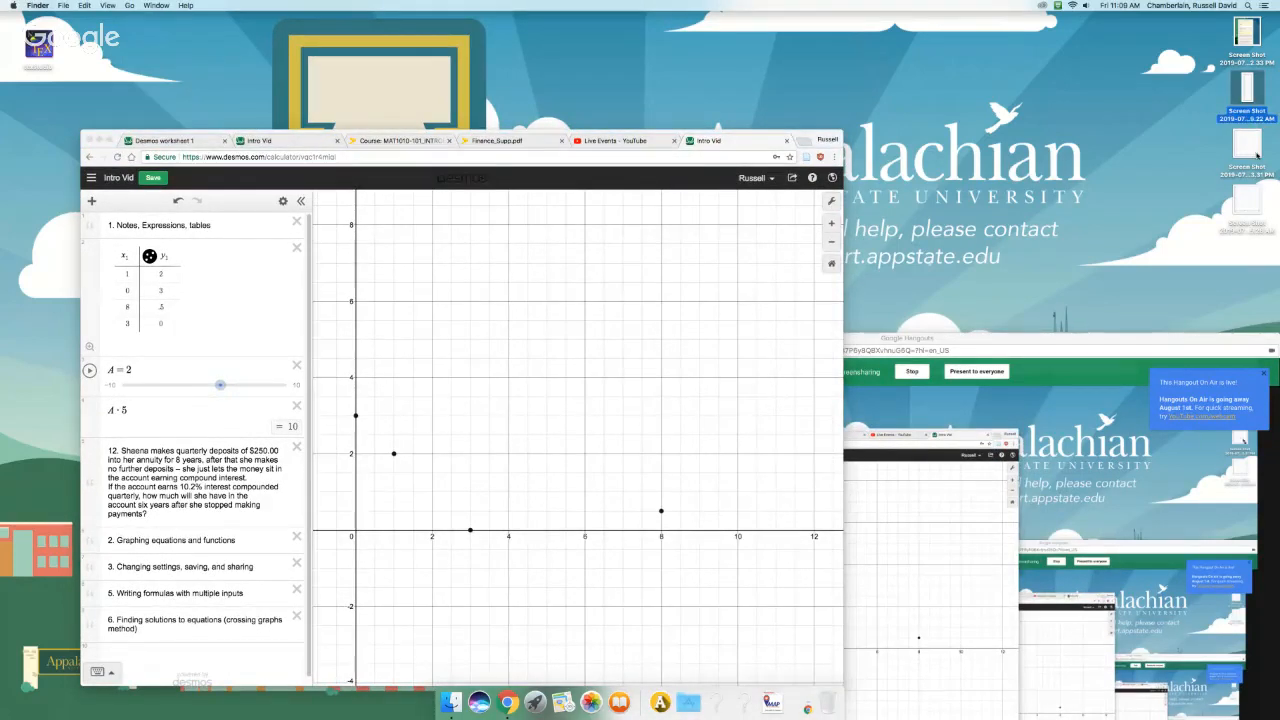
double_click(1252, 148)
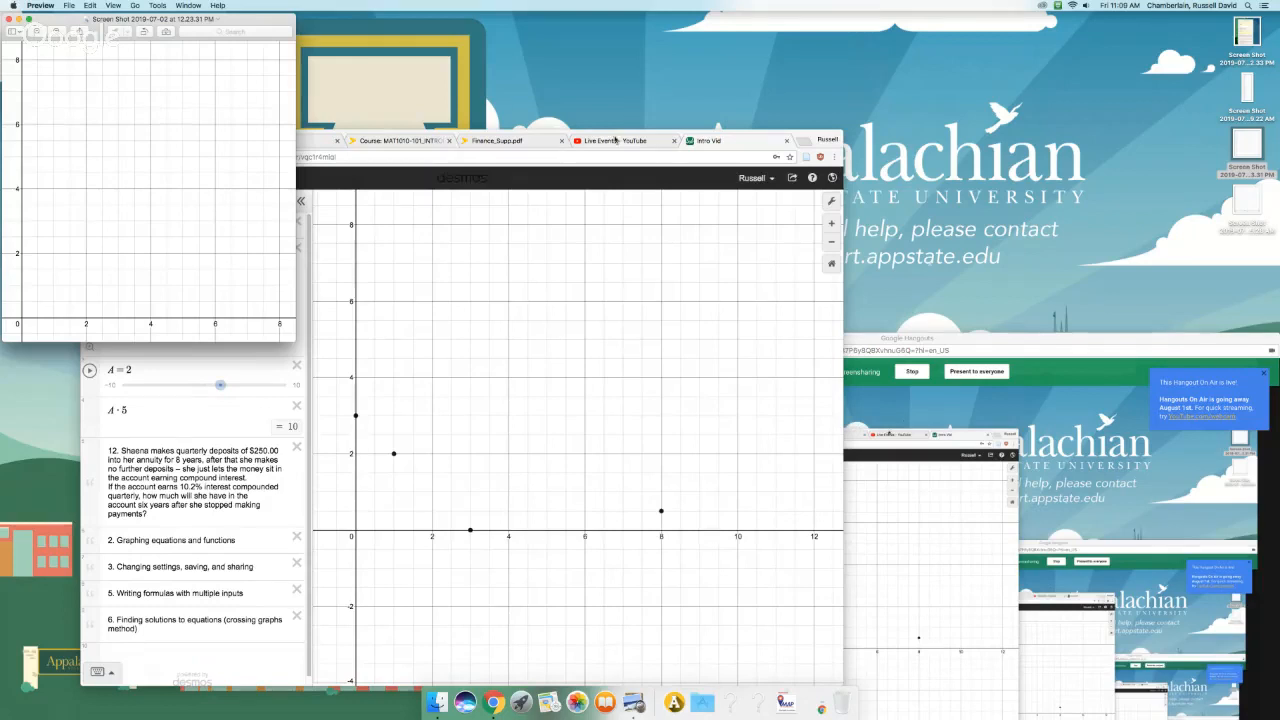
Step: Return to the Intro Vid graph and plot y = f·3 in a new expression below A·5
drag(612, 135, 635, 60)
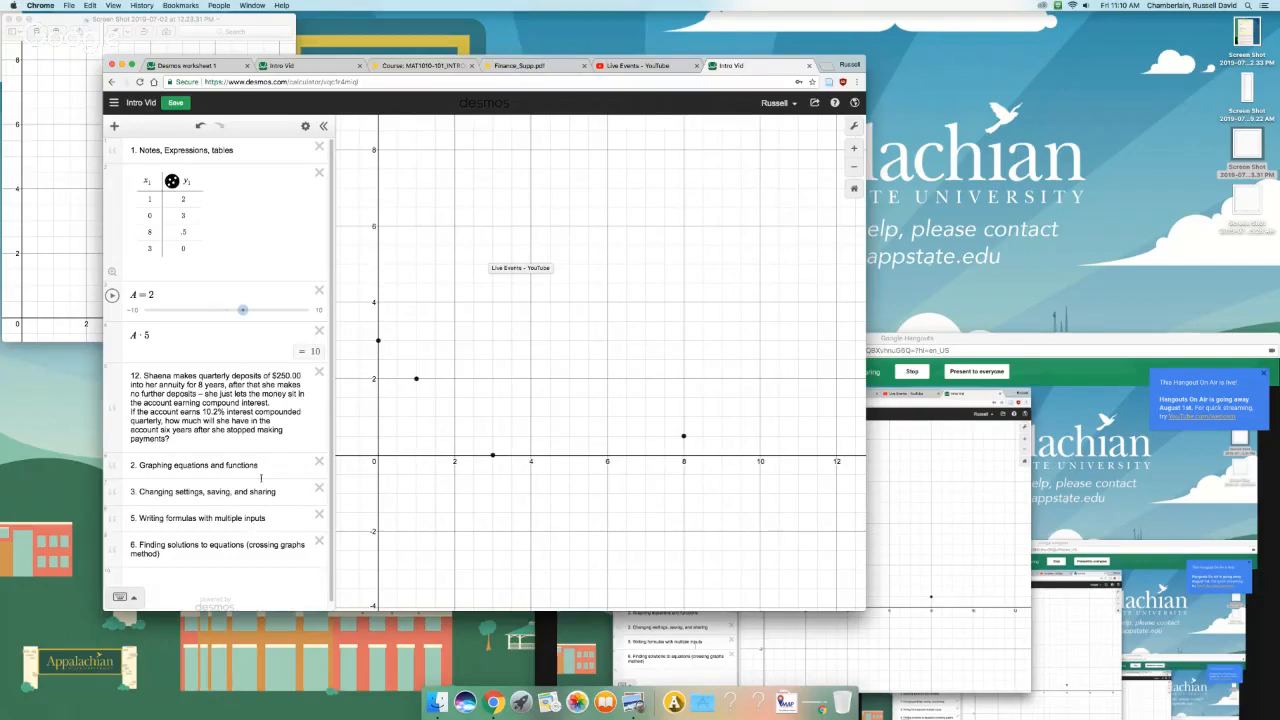
click(241, 332)
key(Return)
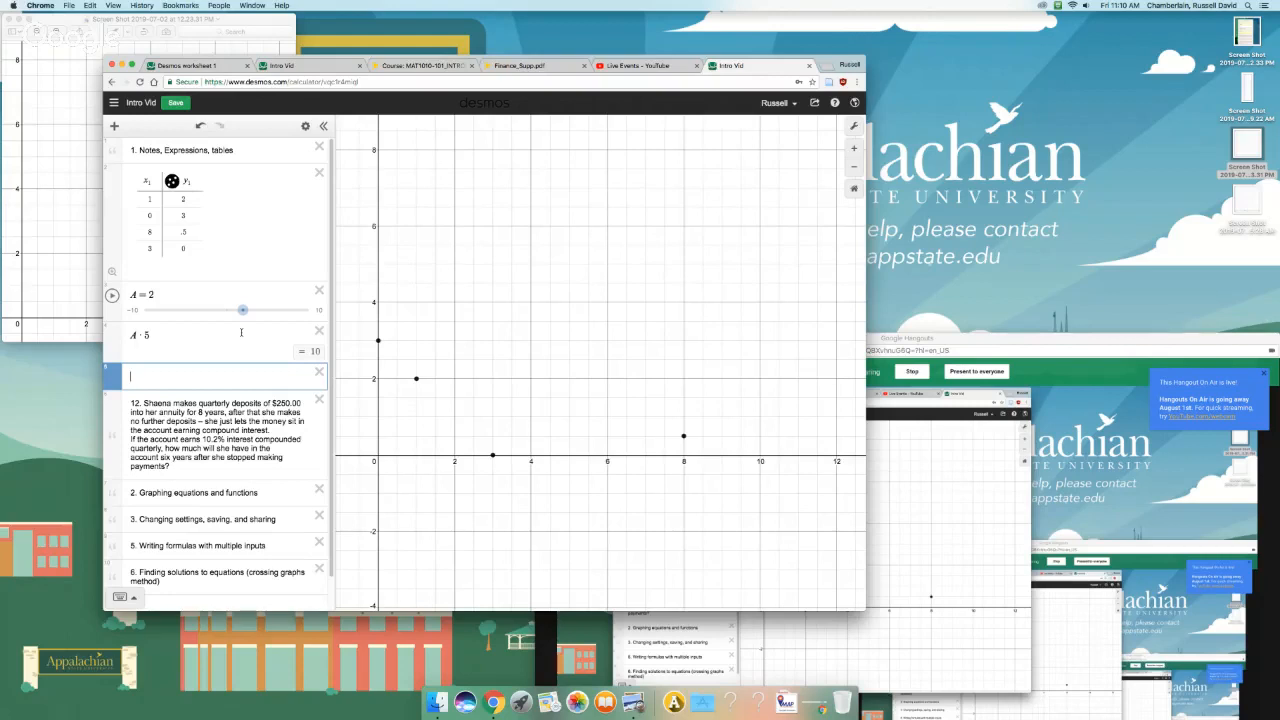
text(y=x)
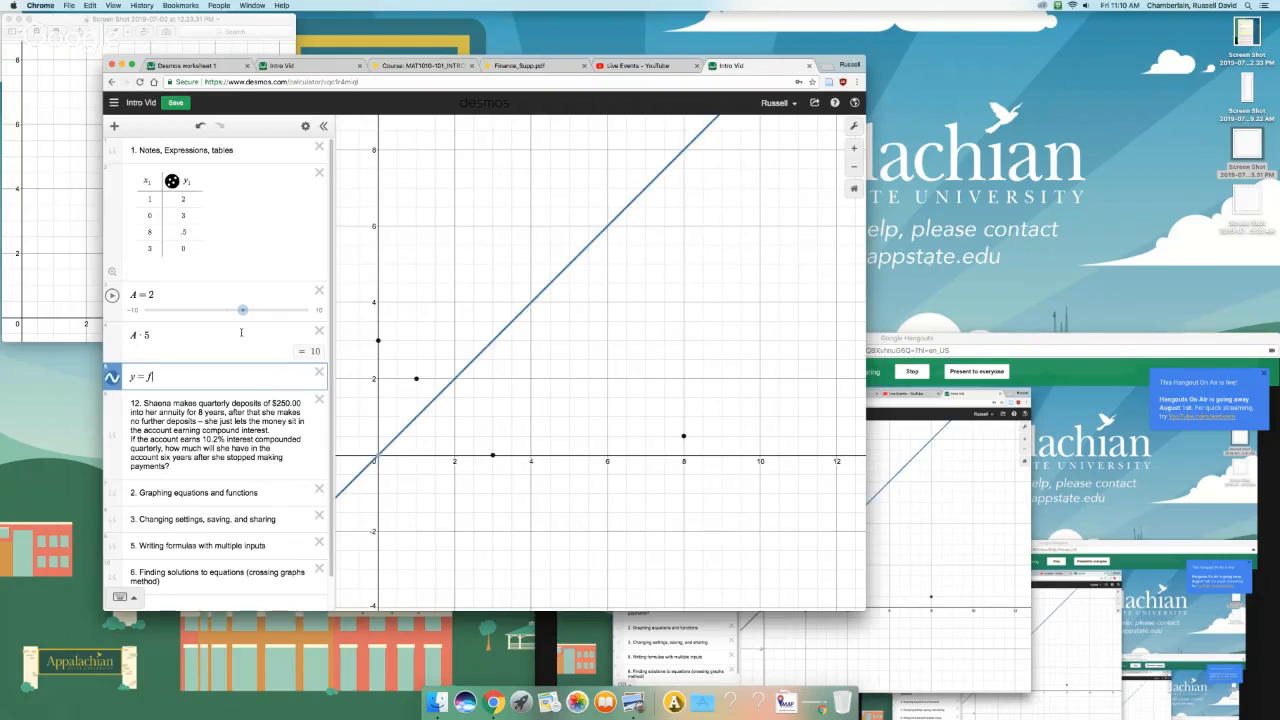
text(*3)
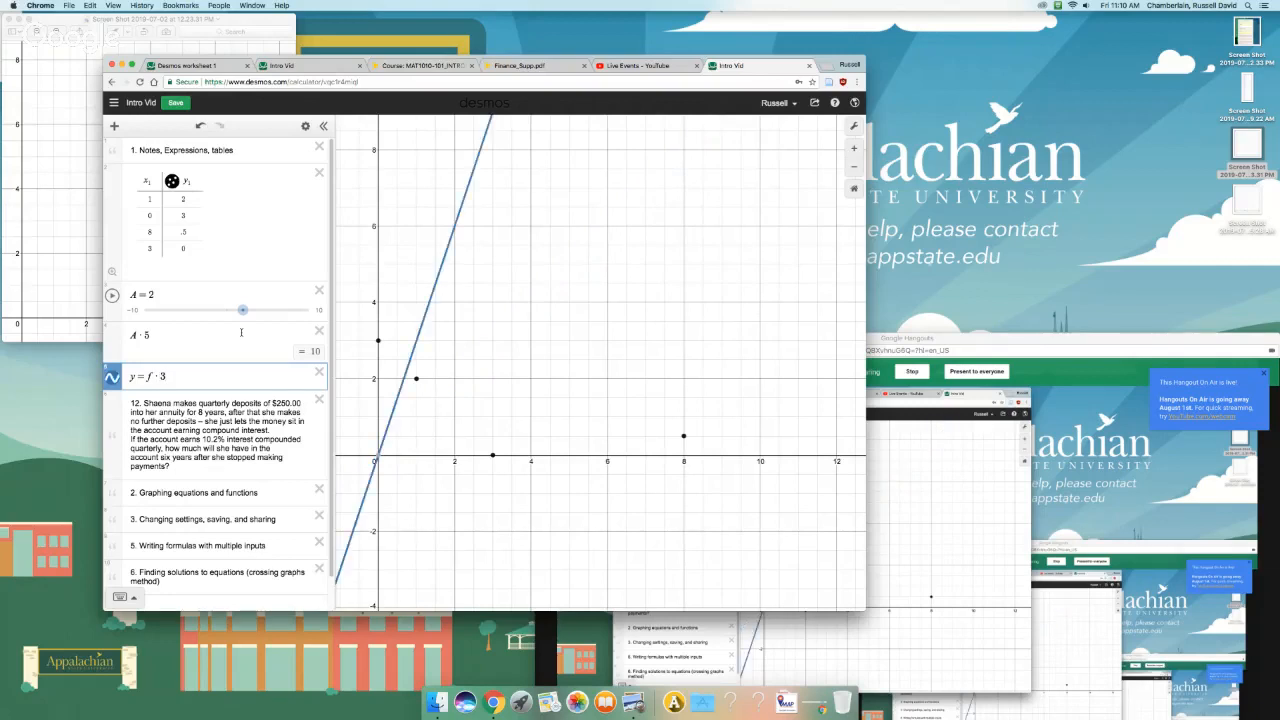
click(403, 388)
drag(403, 388, 431, 304)
mouse_move(397, 399)
mouse_down()
mouse_move(458, 205)
mouse_move(444, 234)
mouse_up()
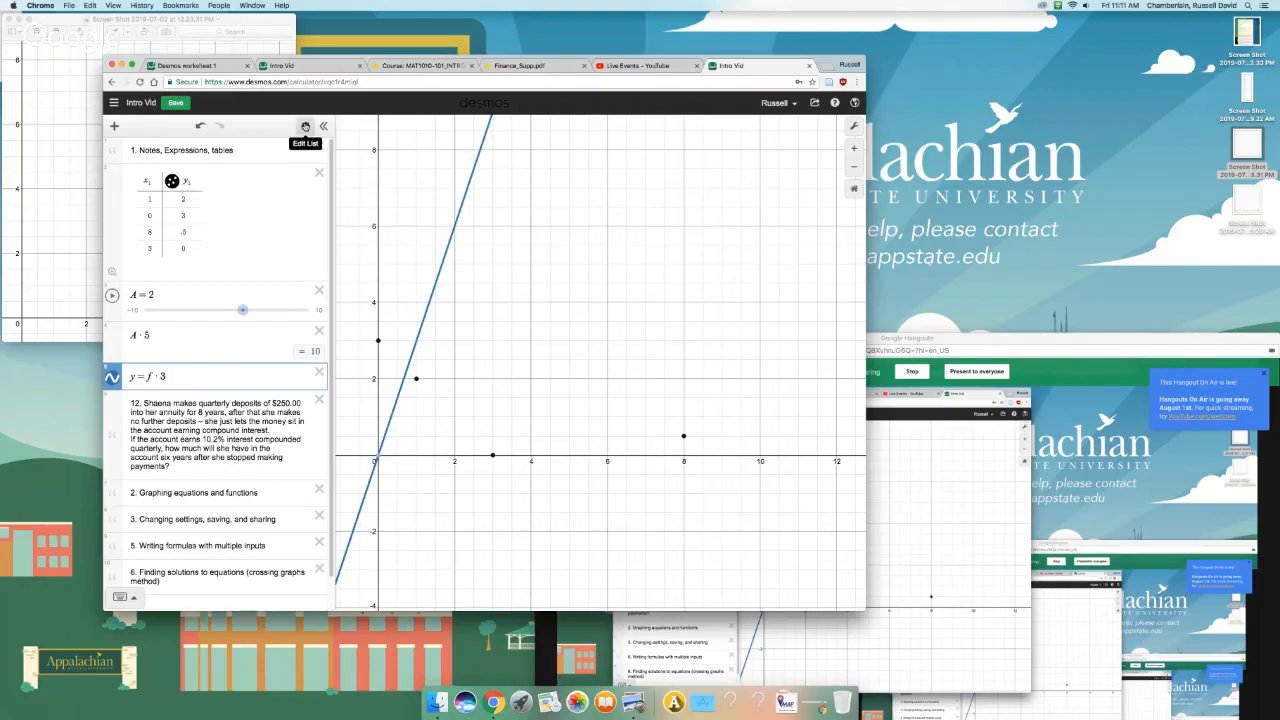
Step: Convert the y = f·3 expression to a table and add rows for f values 6 and 100800
click(305, 126)
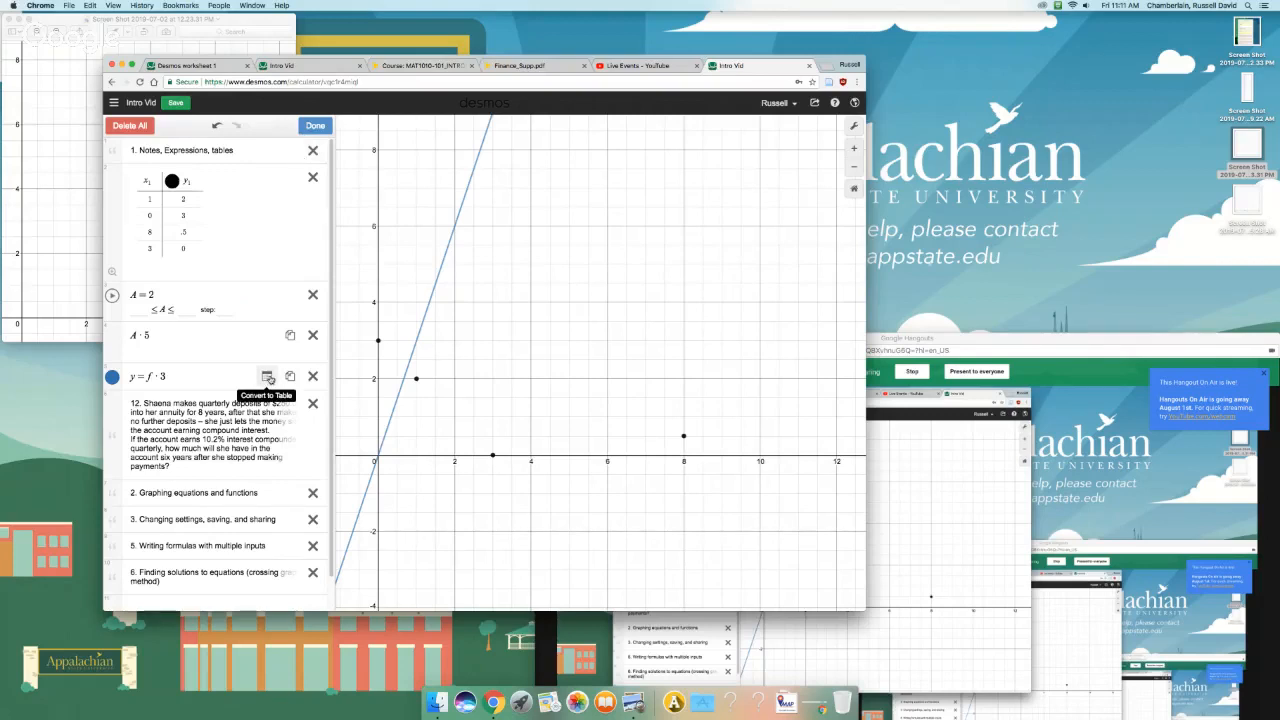
click(267, 376)
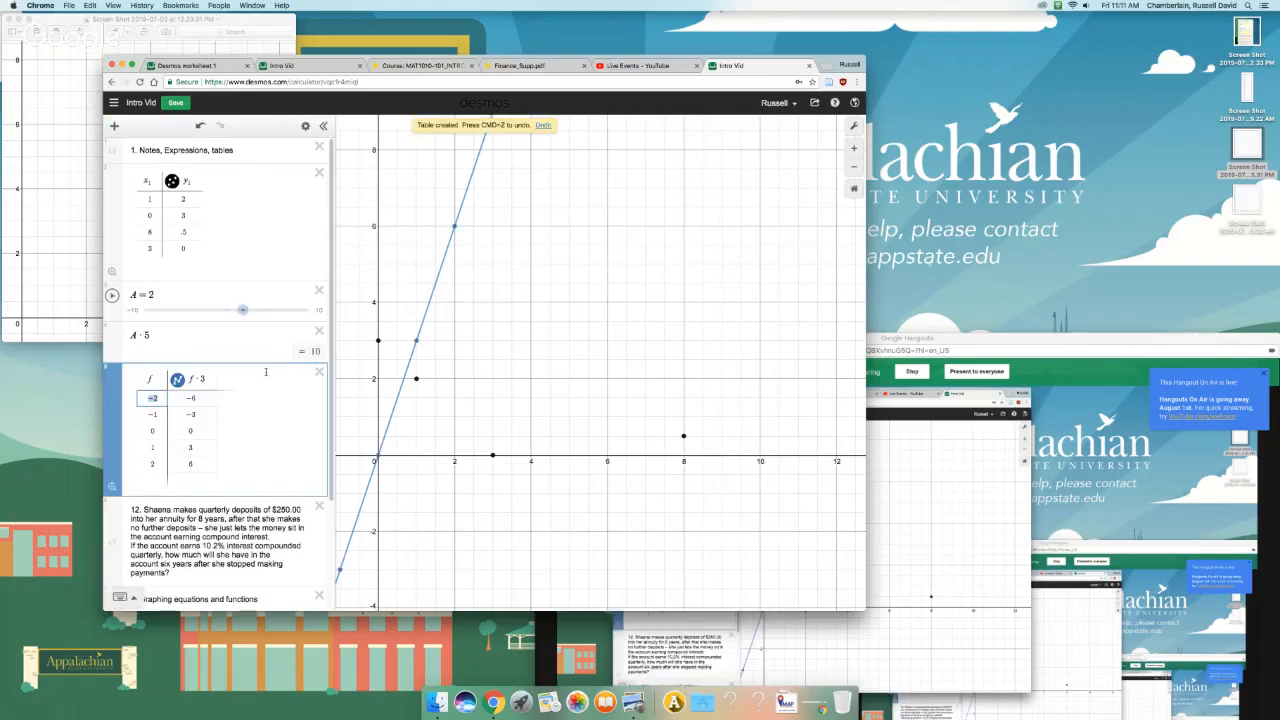
click(147, 483)
text(6)
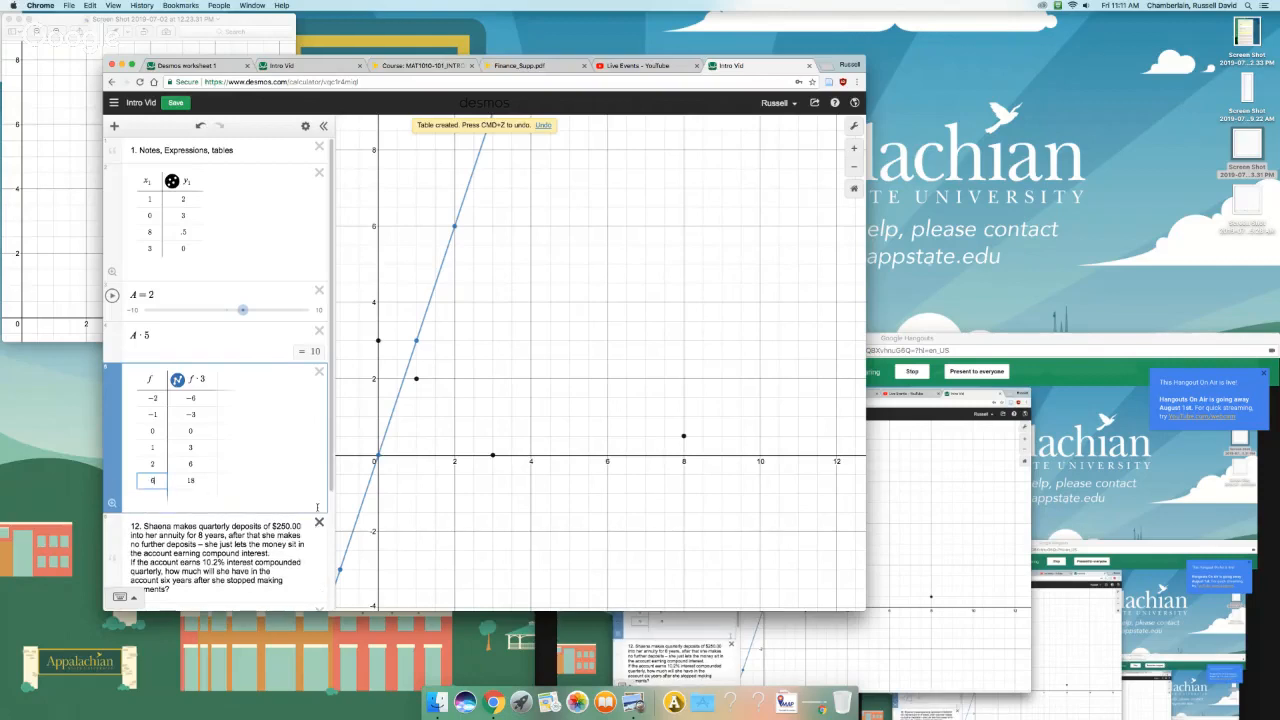
key(Return)
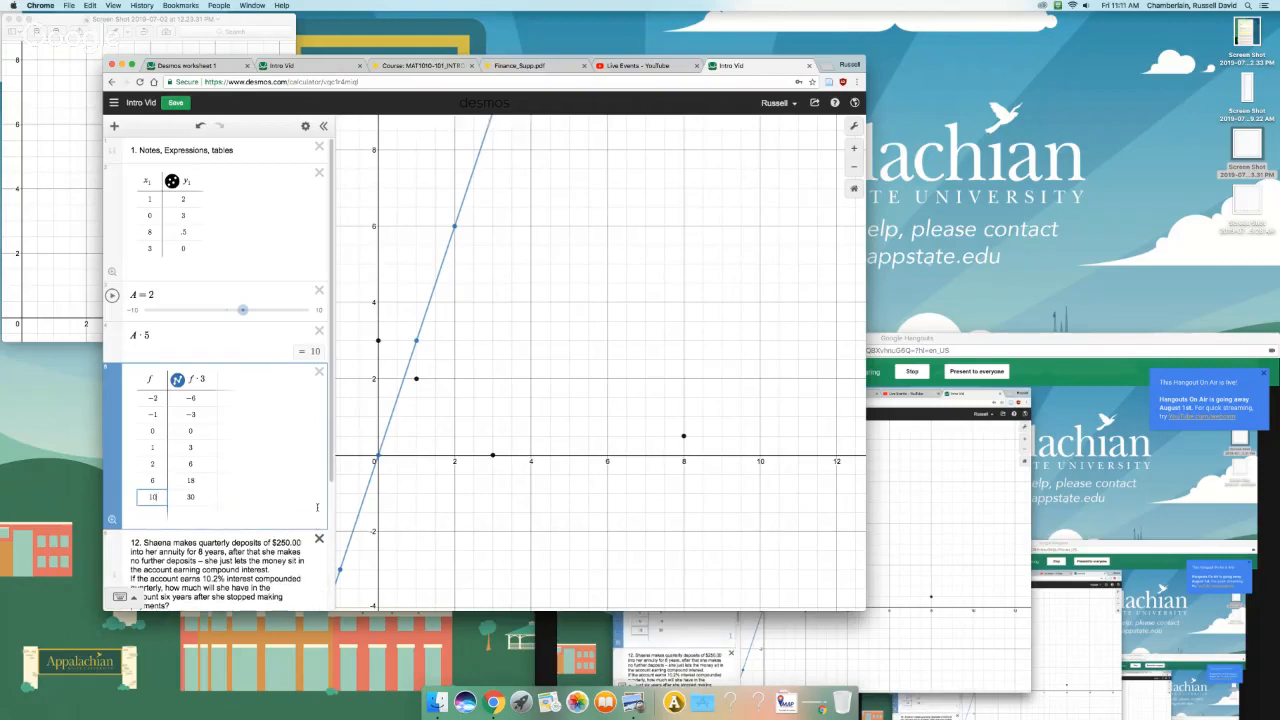
text(100)
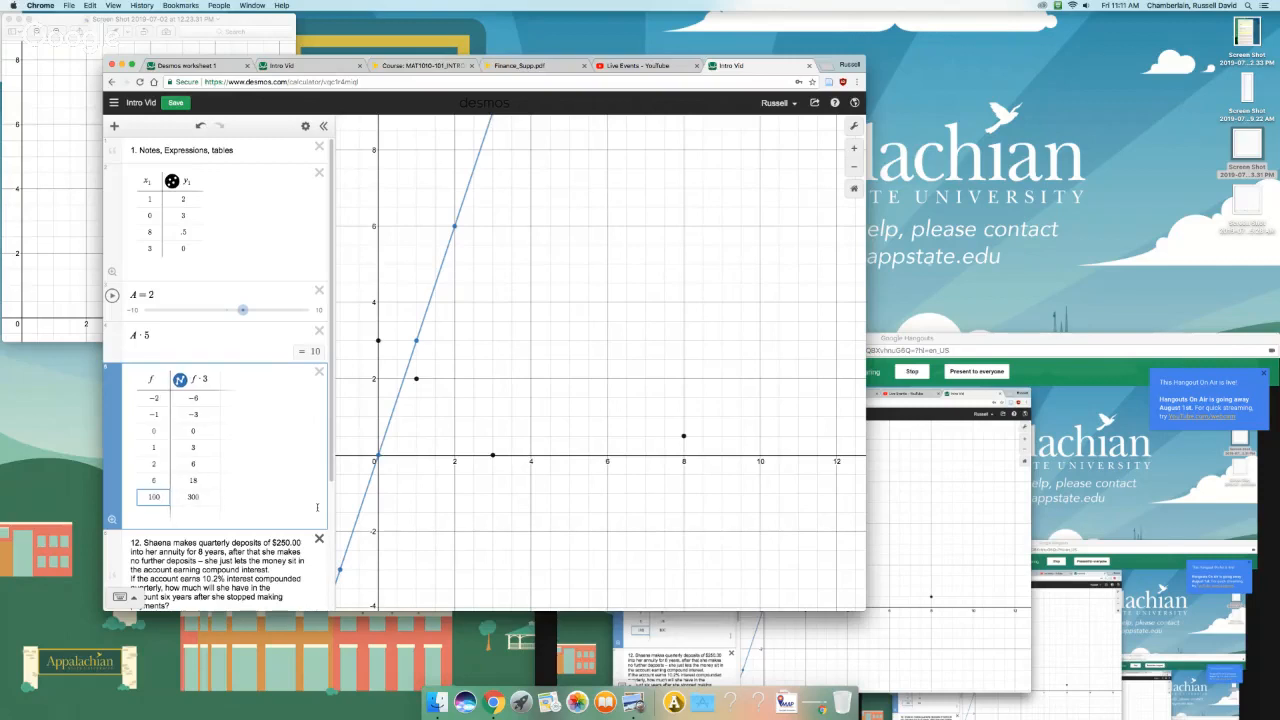
text(800)
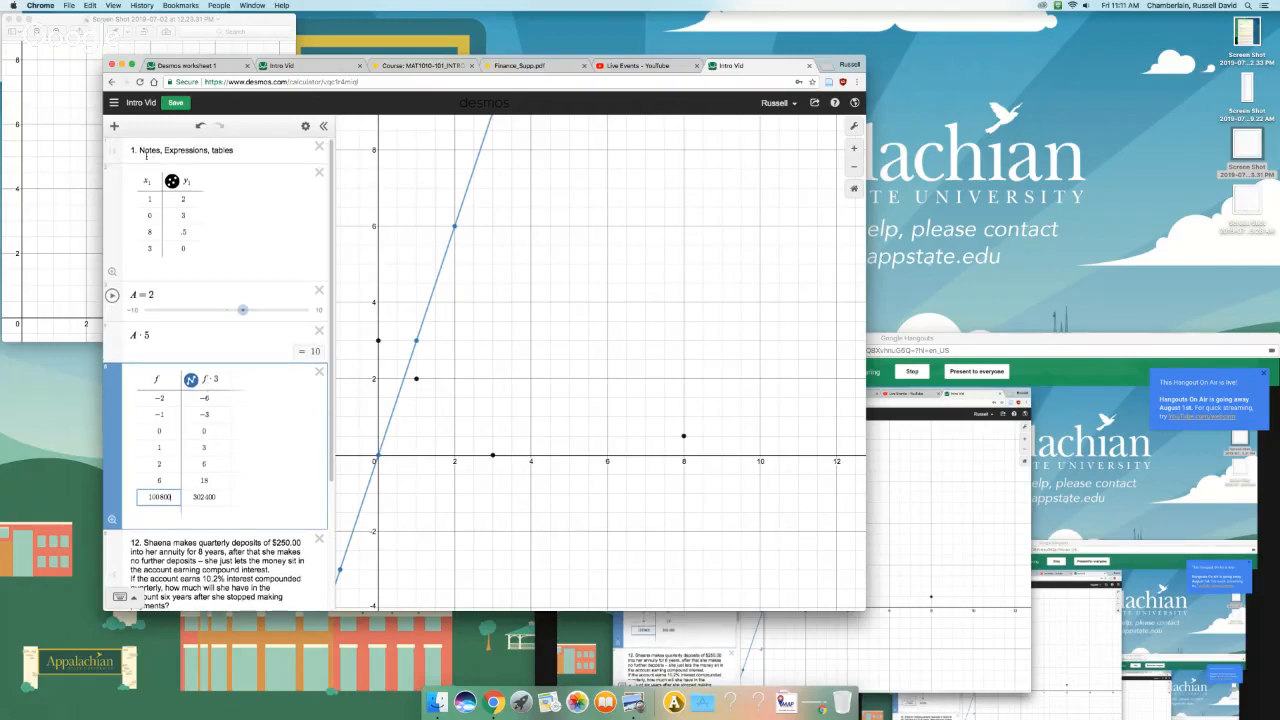
Step: Review the topic notes in the Intro Vid list and the problem notes in Desmos worksheet 1
drag(140, 150, 235, 150)
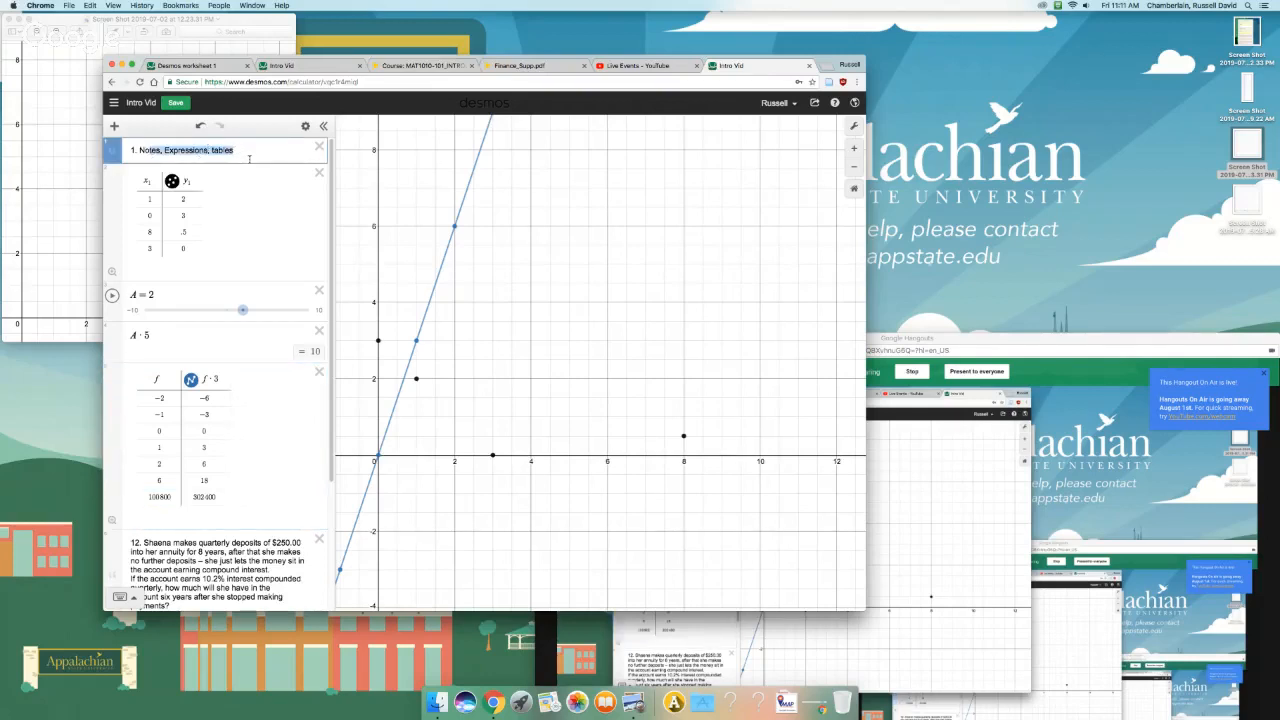
scroll(251, 170, down, 5)
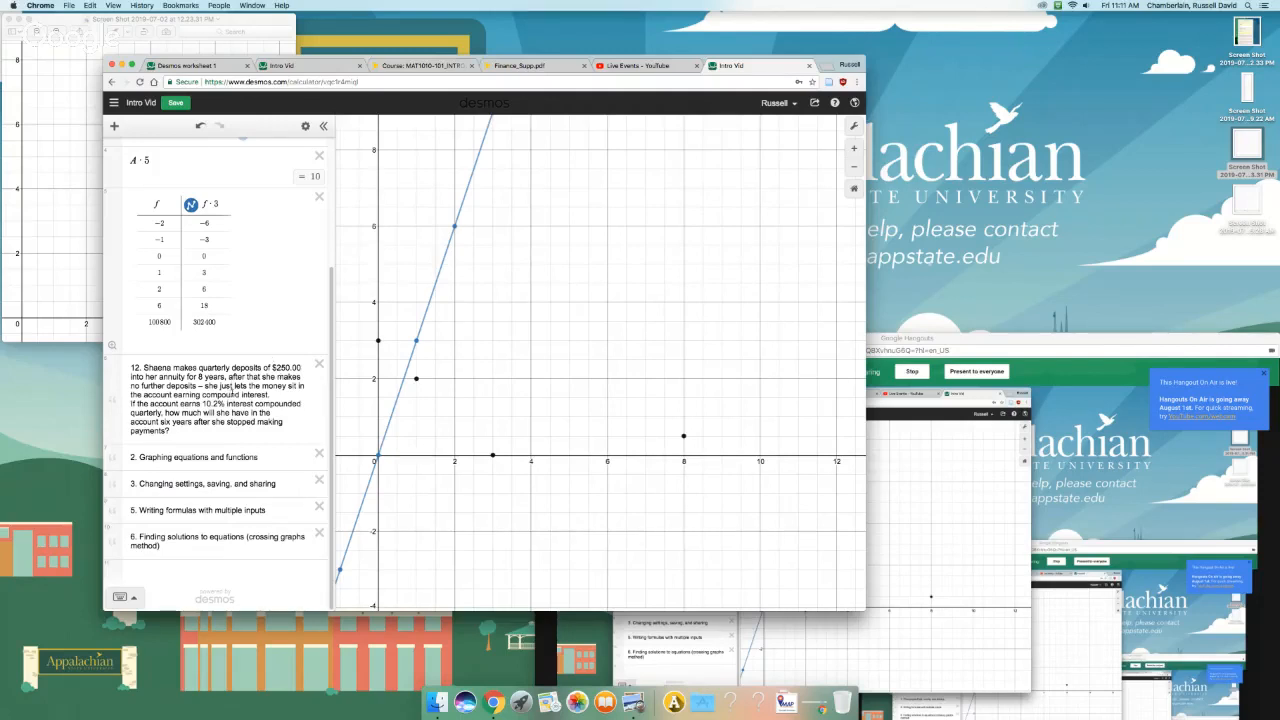
scroll(232, 390, up, 5)
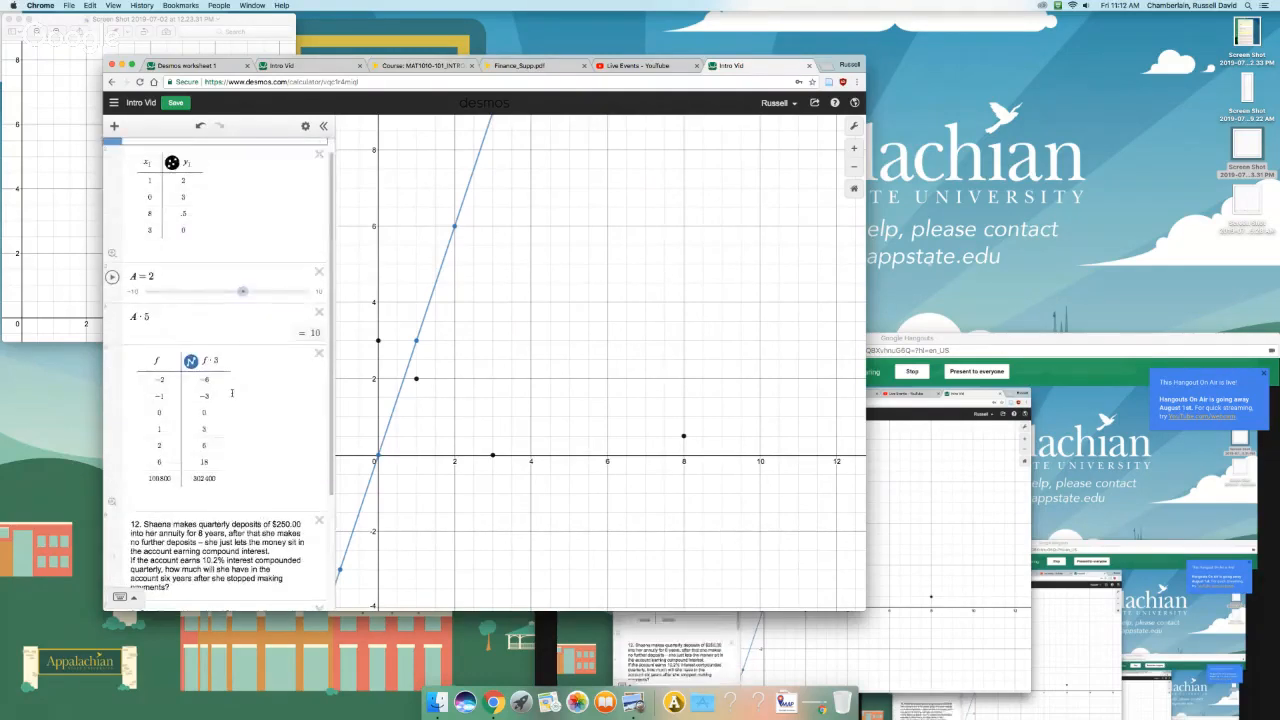
scroll(232, 393, down, 5)
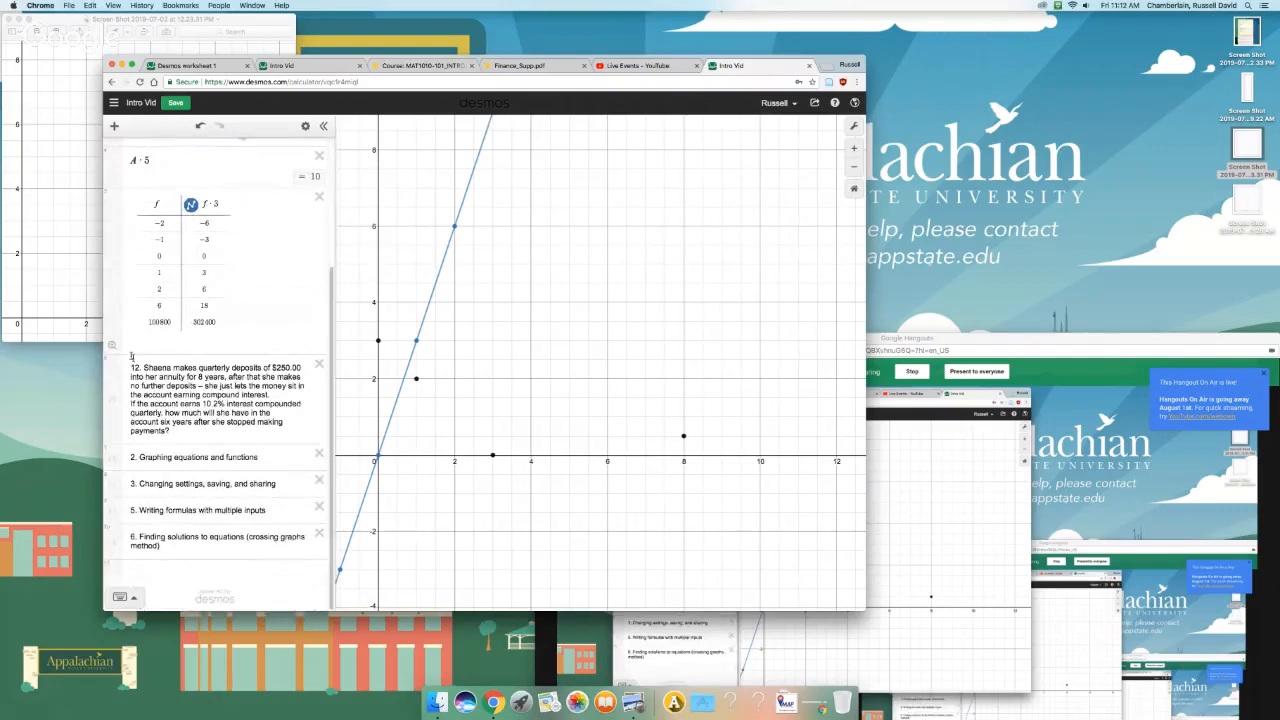
click(272, 67)
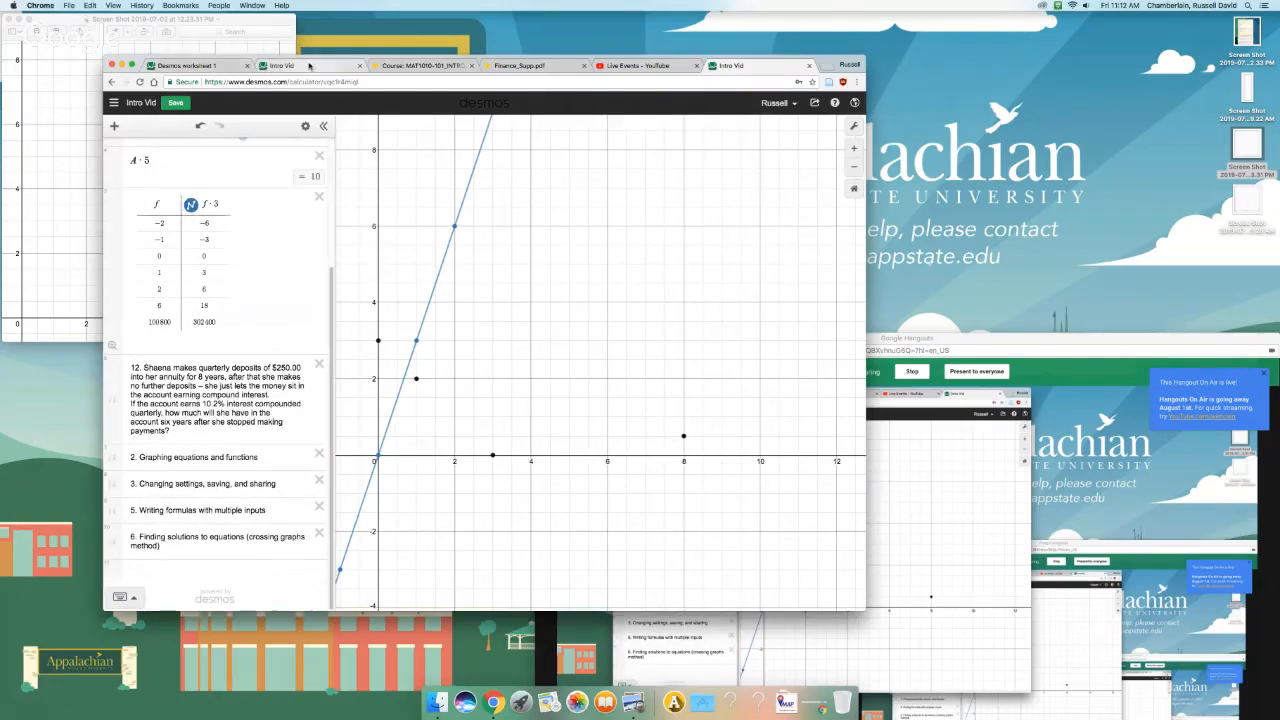
click(190, 66)
scroll(208, 321, down, 3)
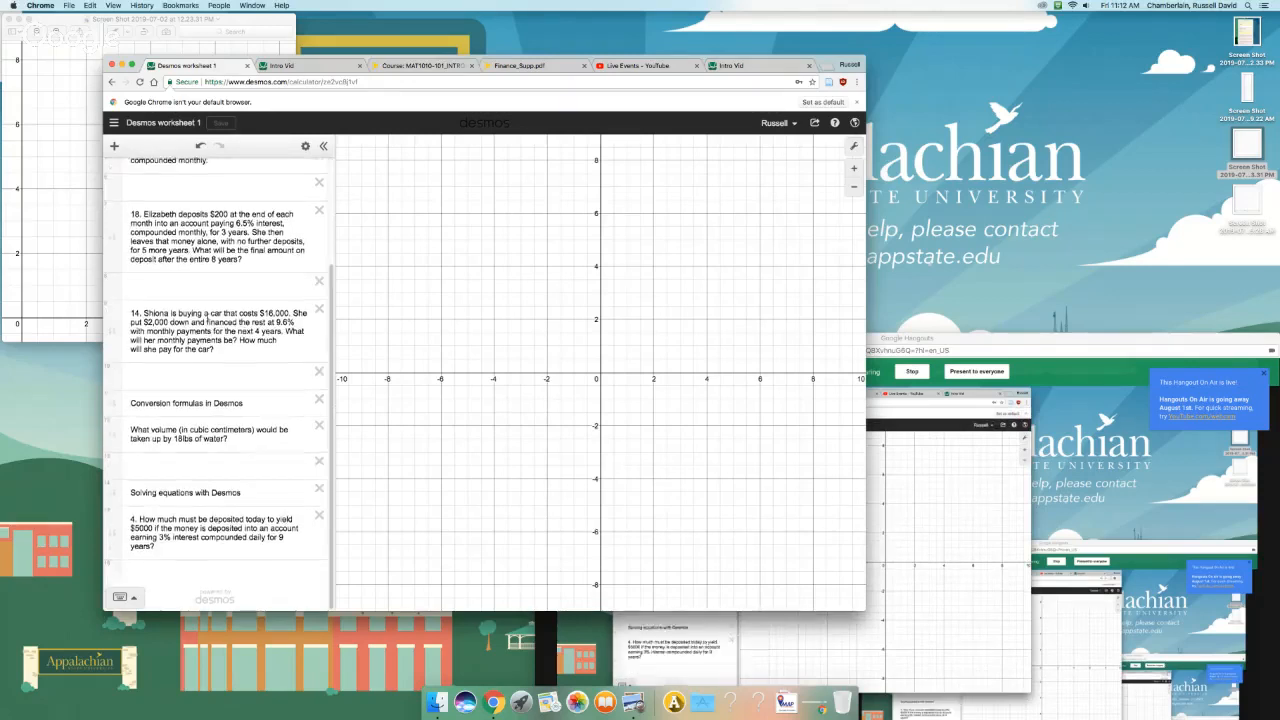
scroll(208, 321, up, 3)
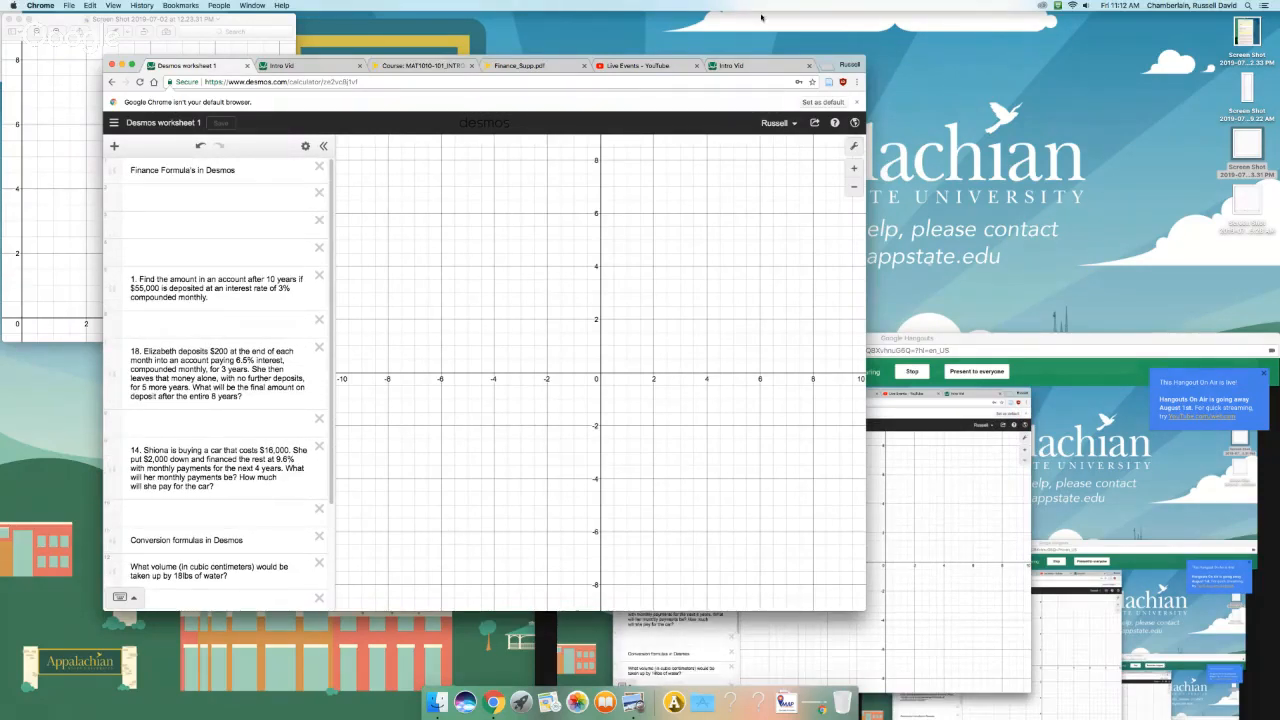
Step: Back in Intro Vid, move the problem 12 note below "2. Graphing equations and functions" and insert an empty expression between them
click(748, 64)
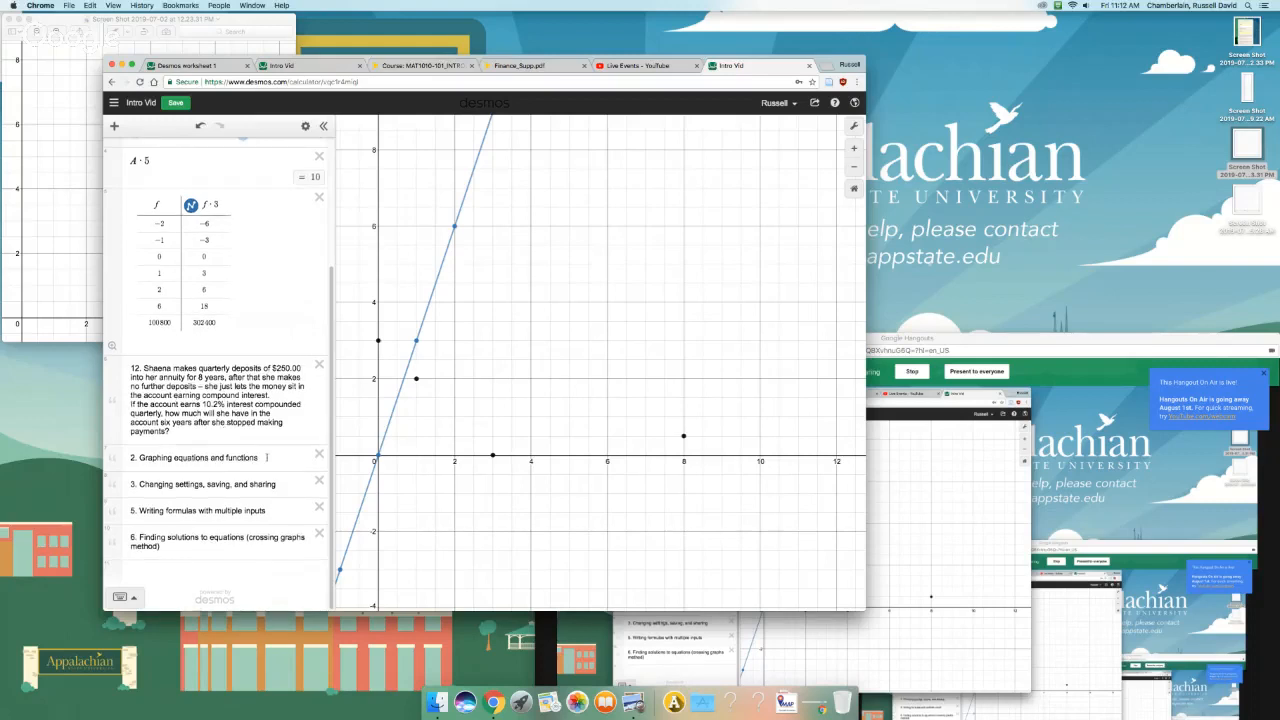
drag(114, 368, 148, 400)
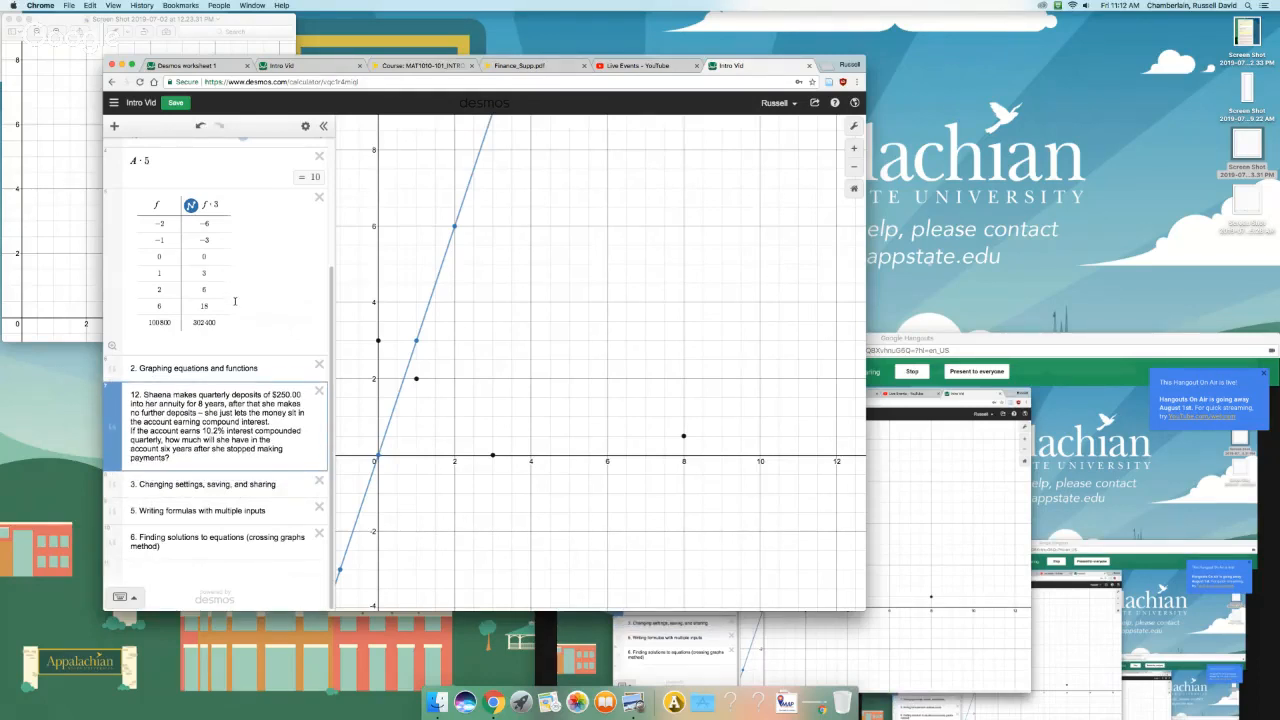
click(272, 369)
key(Return)
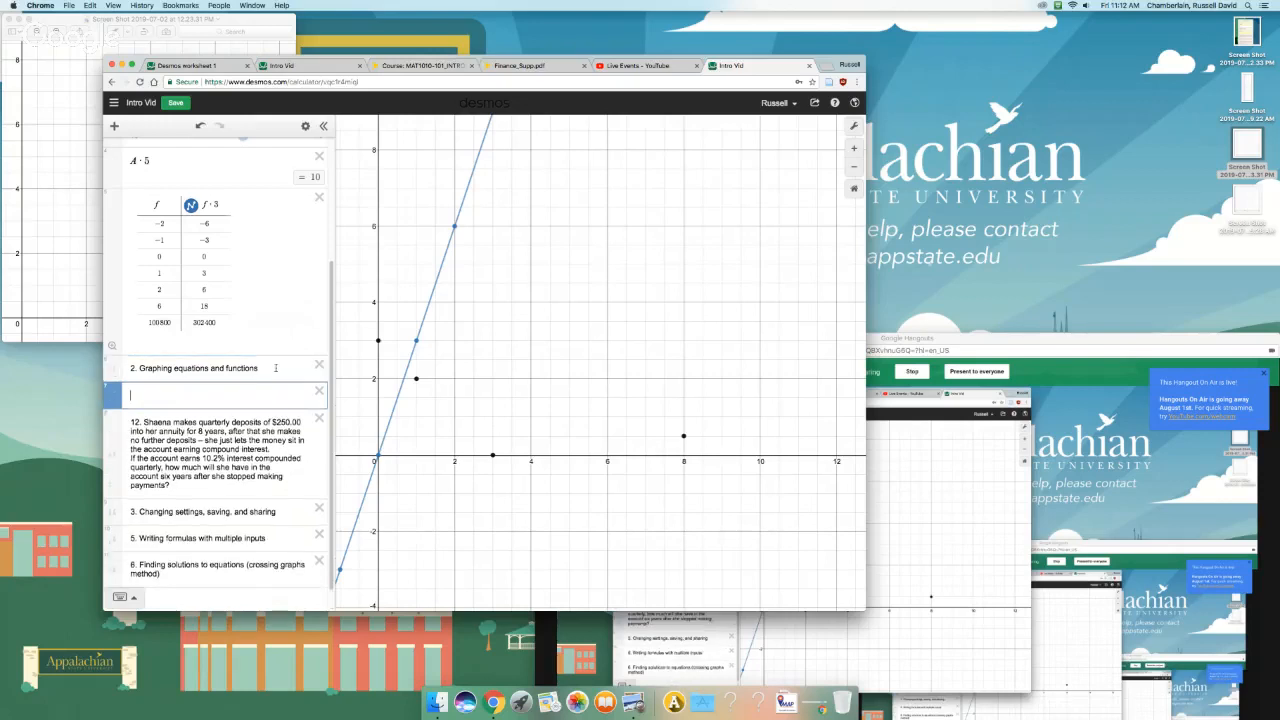
Step: Graph y = 5x in the empty expression below the "2. Graphing equations and functions" note
text(y)
text(=)
text(5x)
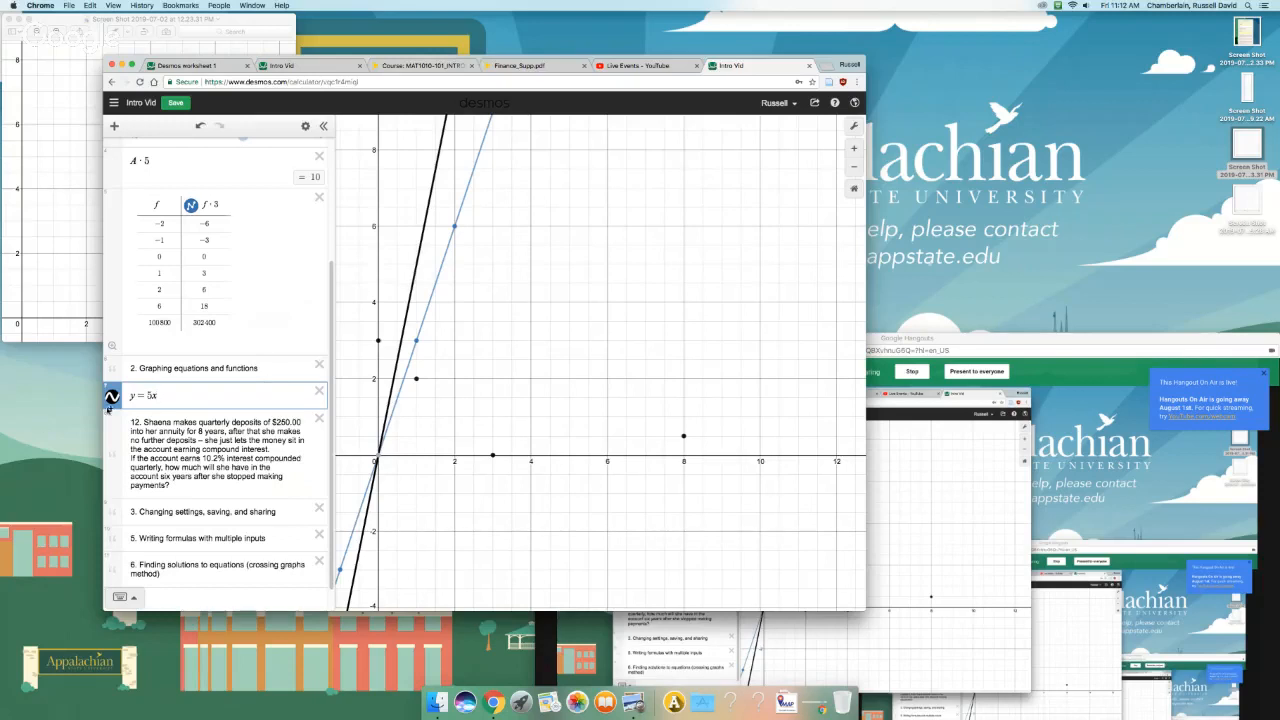
drag(130, 396, 198, 396)
click(247, 395)
Step: Define the function f(x) = 5x in a new expression below y = 5x
key(Return)
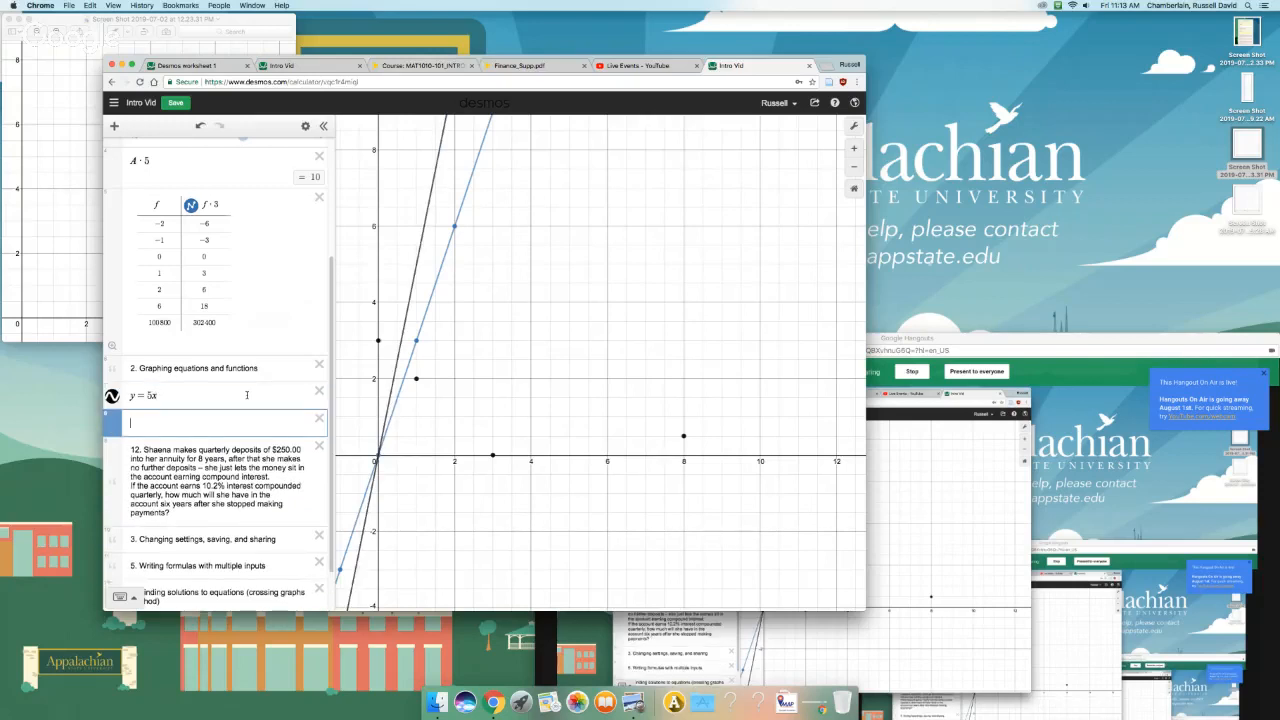
text(f(x)
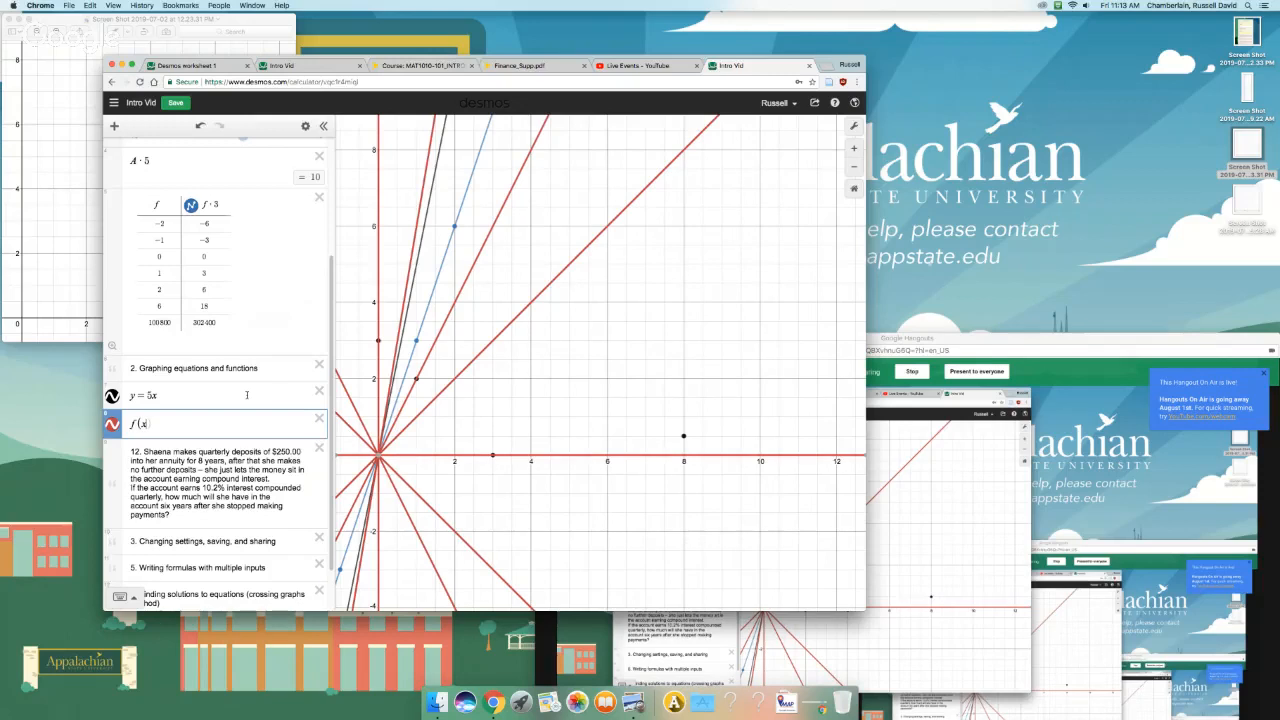
text() = )
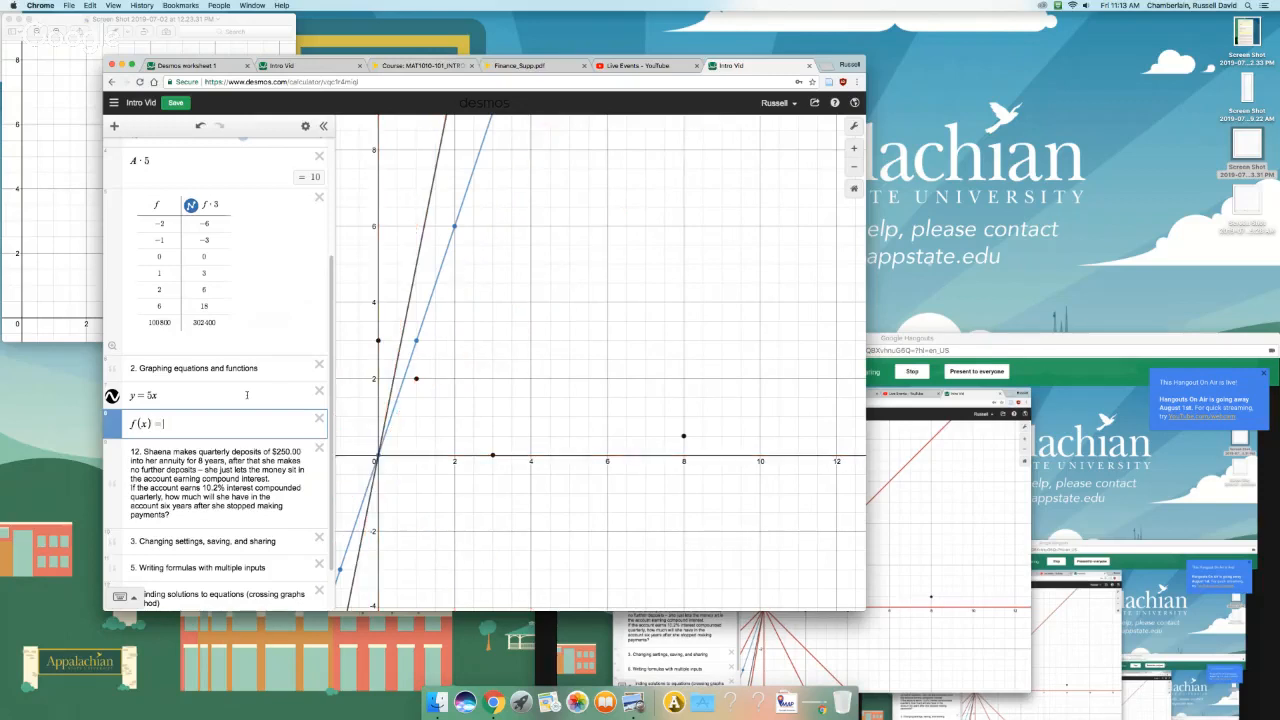
text(5x)
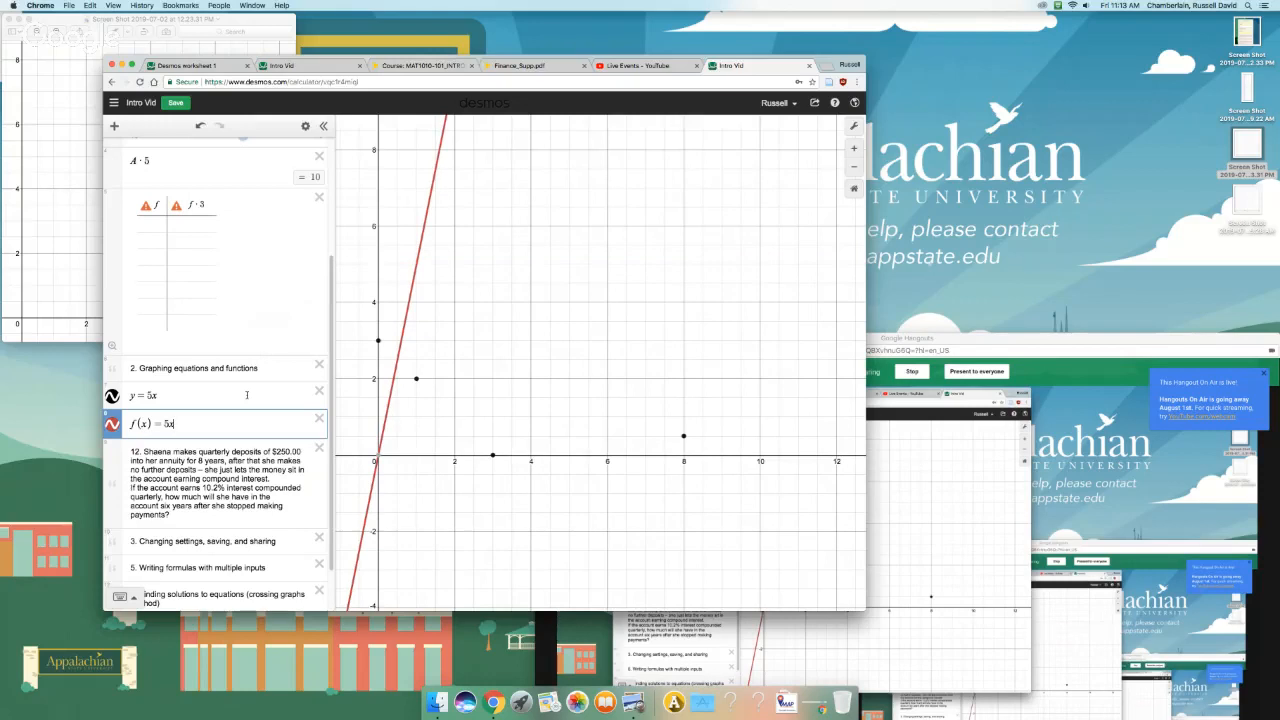
click(112, 424)
click(113, 427)
Step: Evaluate f(2) and f(2.87140) in separate expressions below the function definition
key(Return)
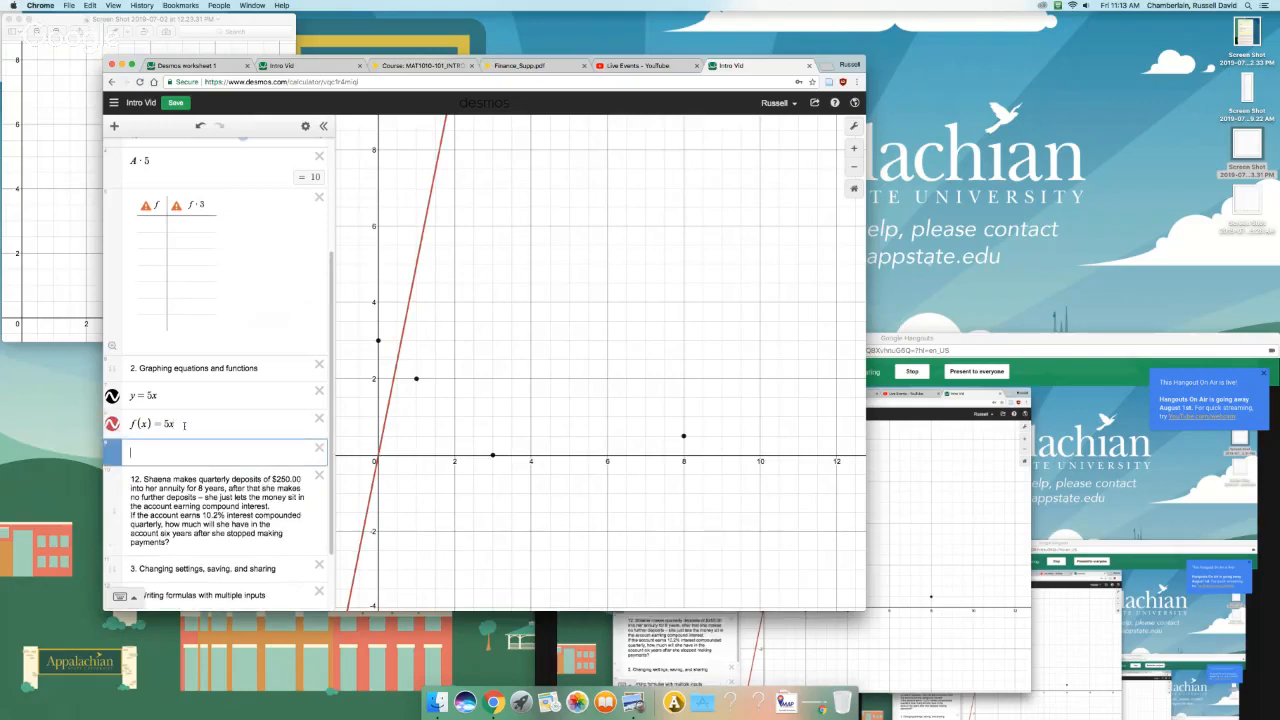
text(f)
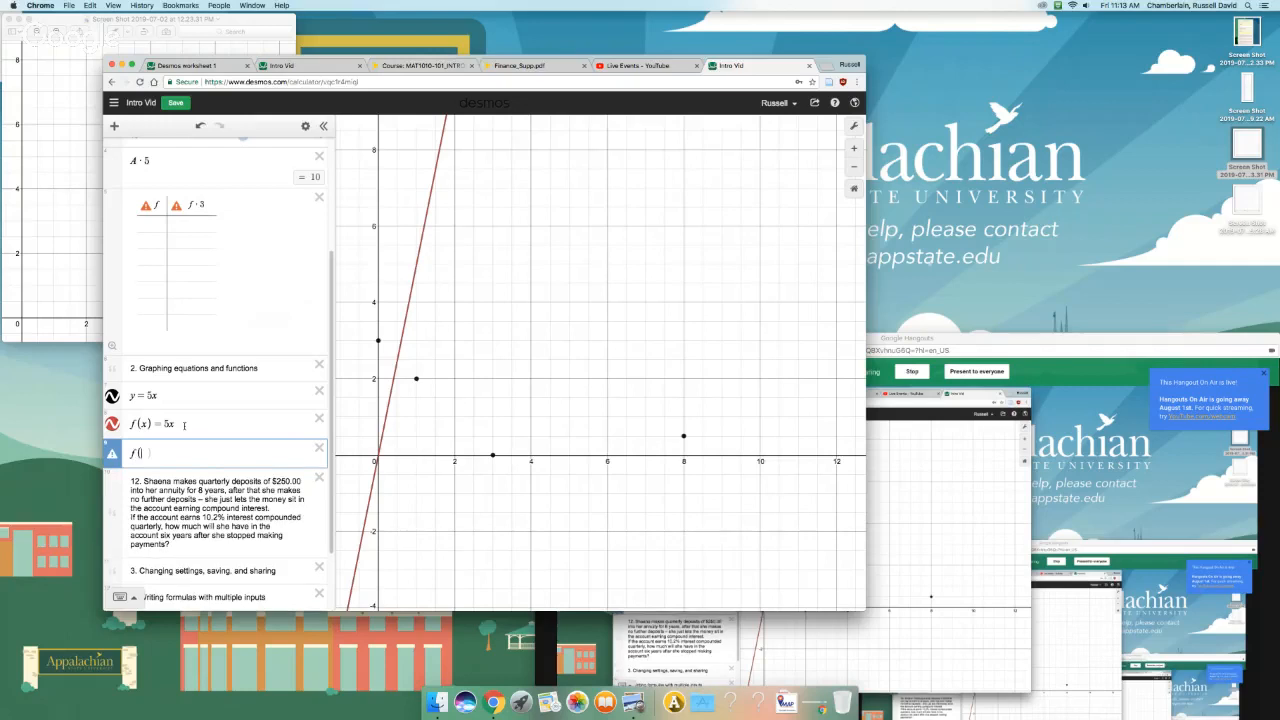
text((2)
key(Return)
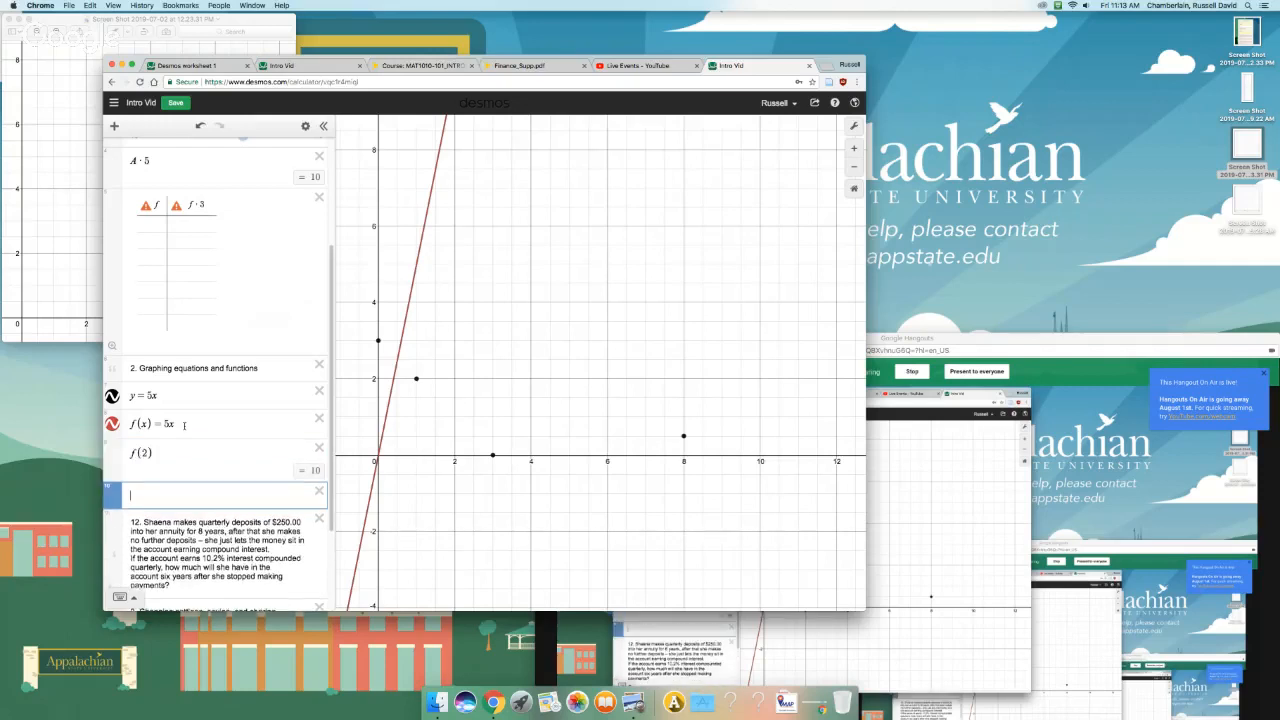
text(f()
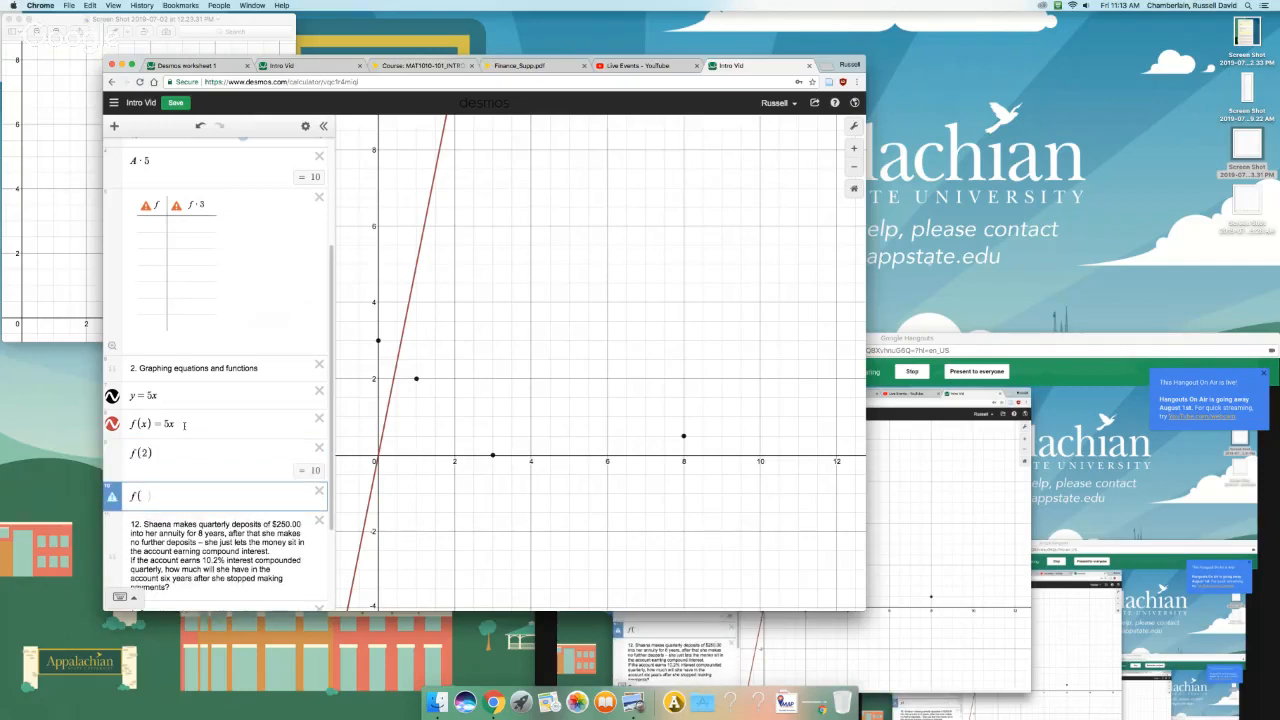
text(2)
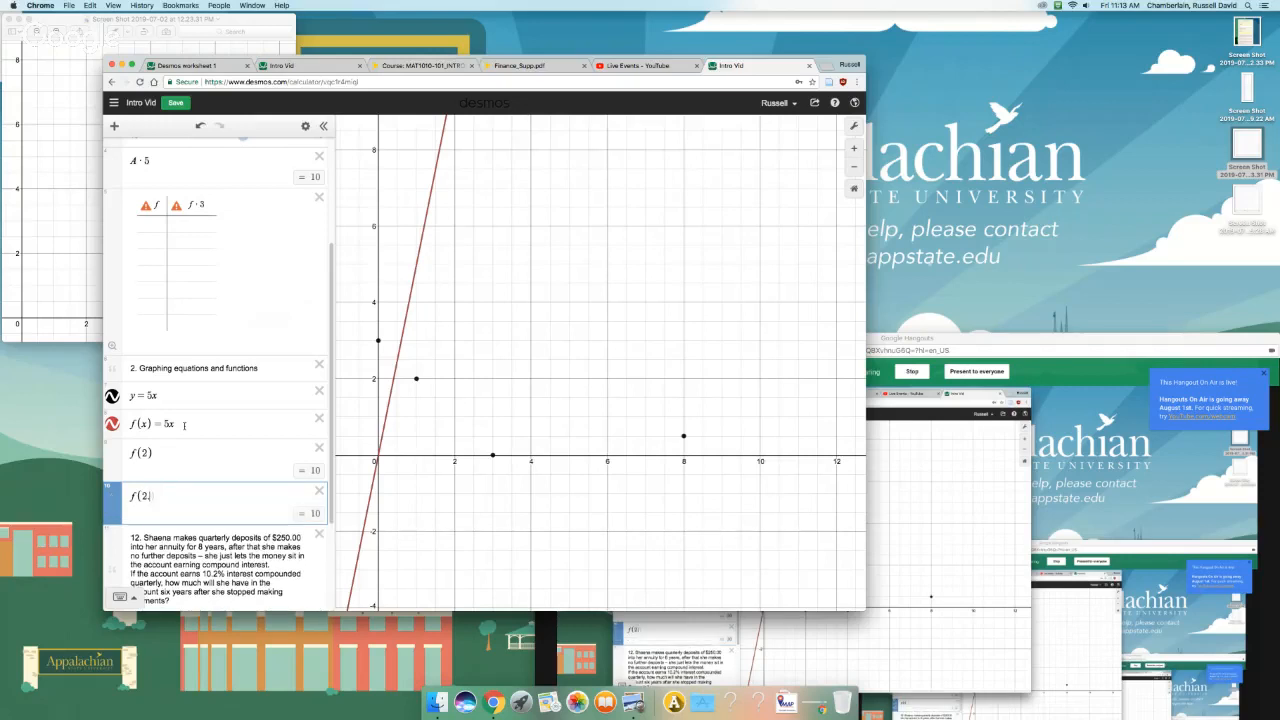
text(.87140)
key(Return)
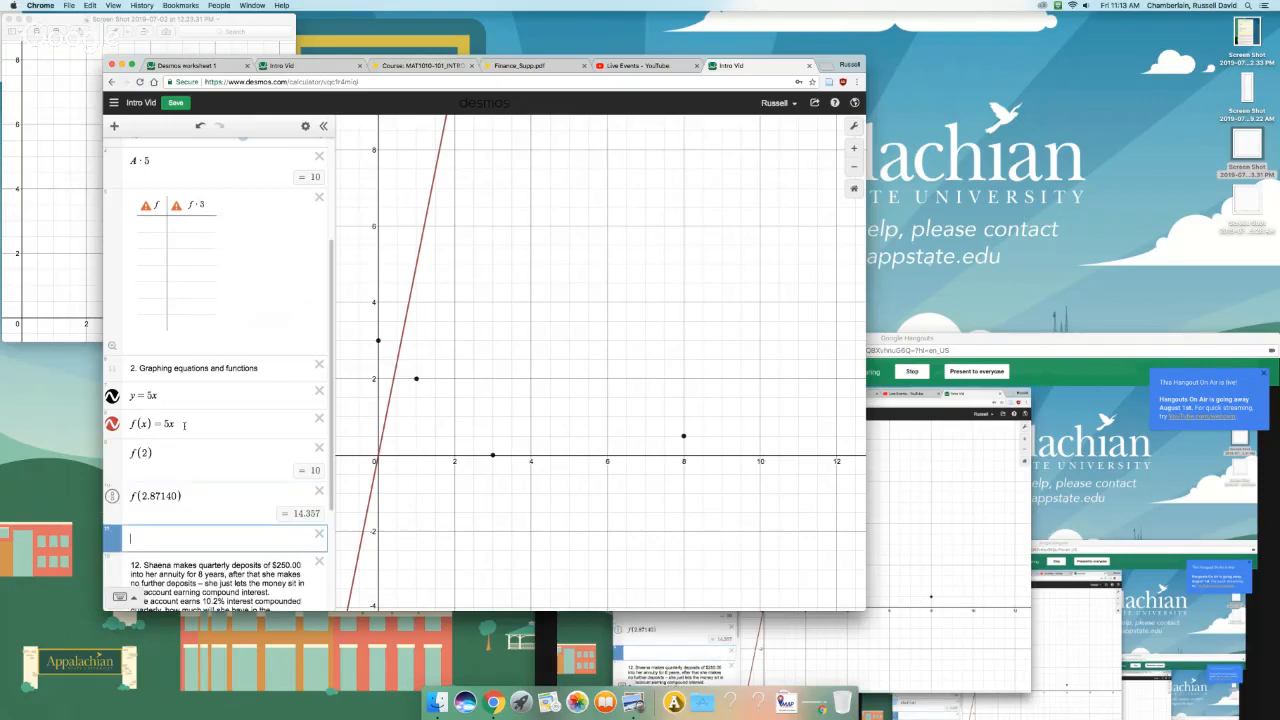
Step: Remove the empty expression above the problem 12 note and insert an empty note below it
scroll(176, 470, down, 2)
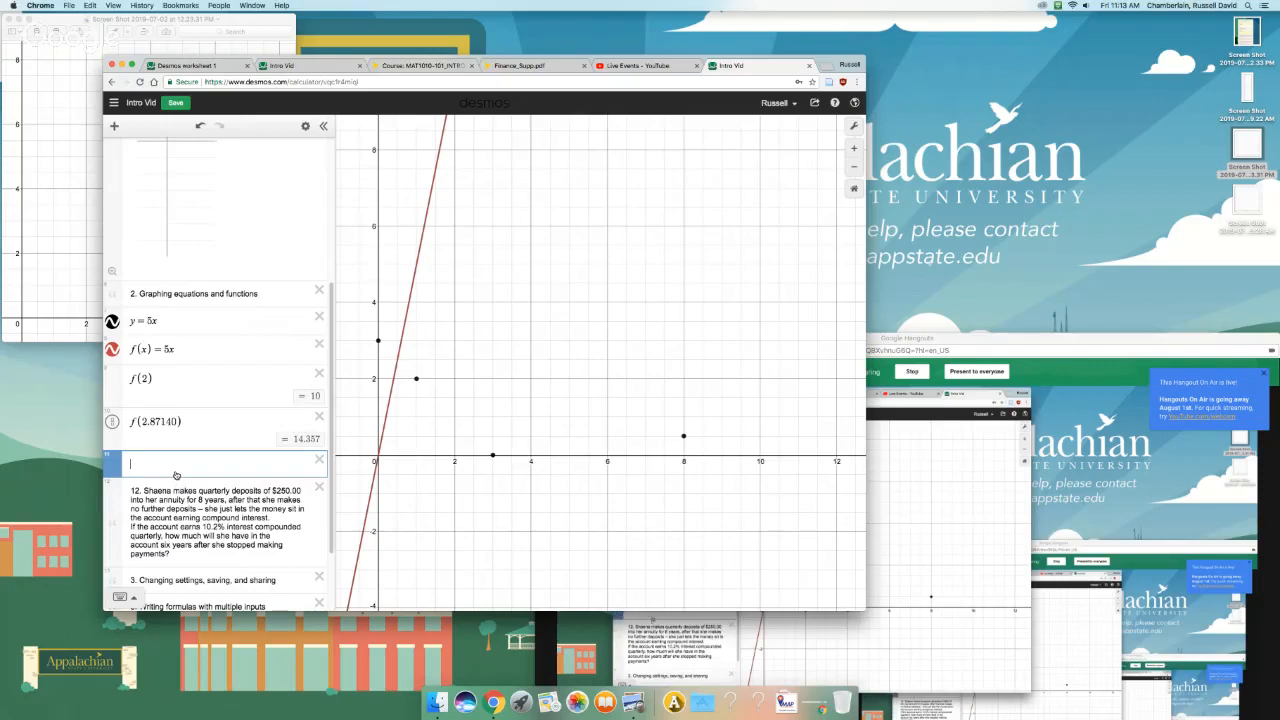
click(232, 520)
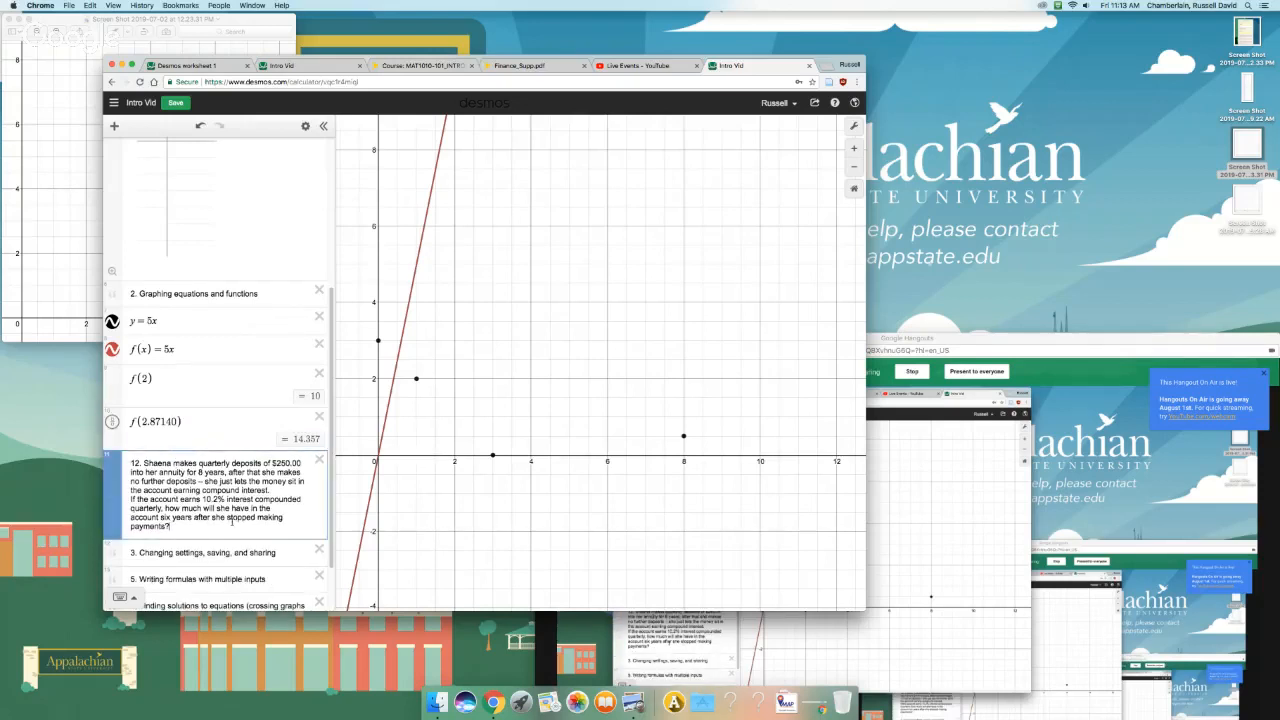
key(Return)
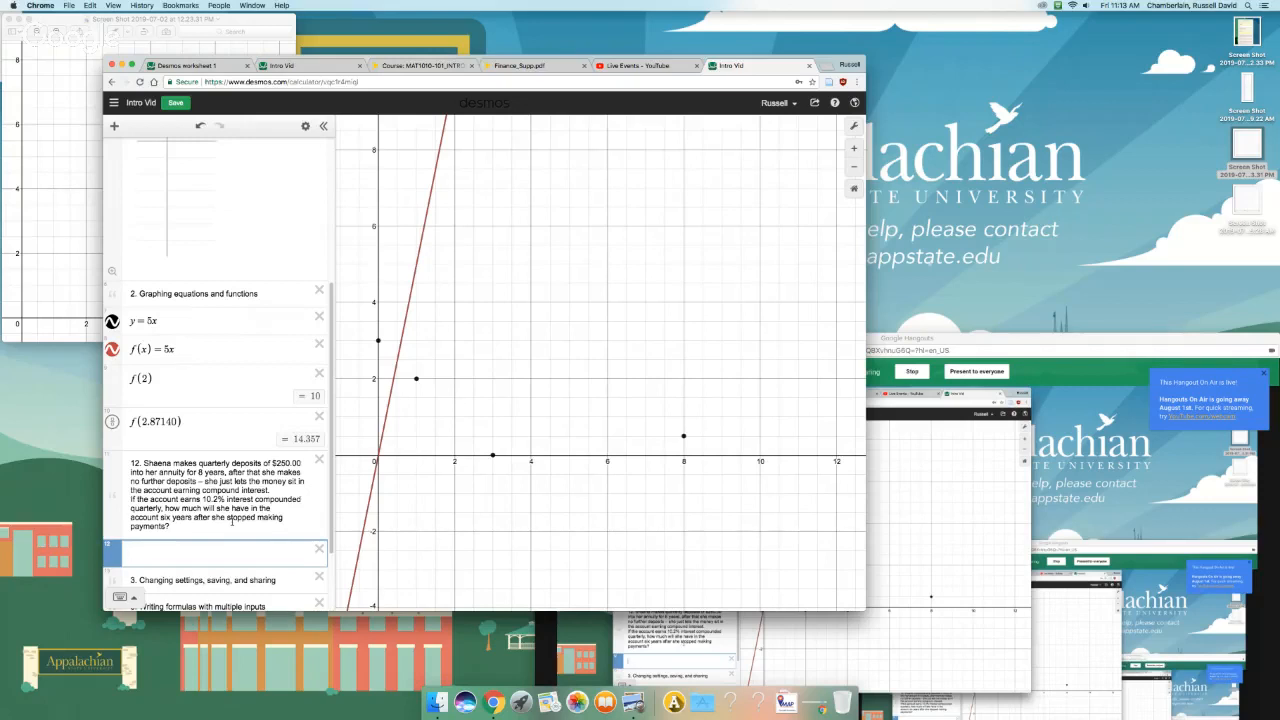
click(216, 580)
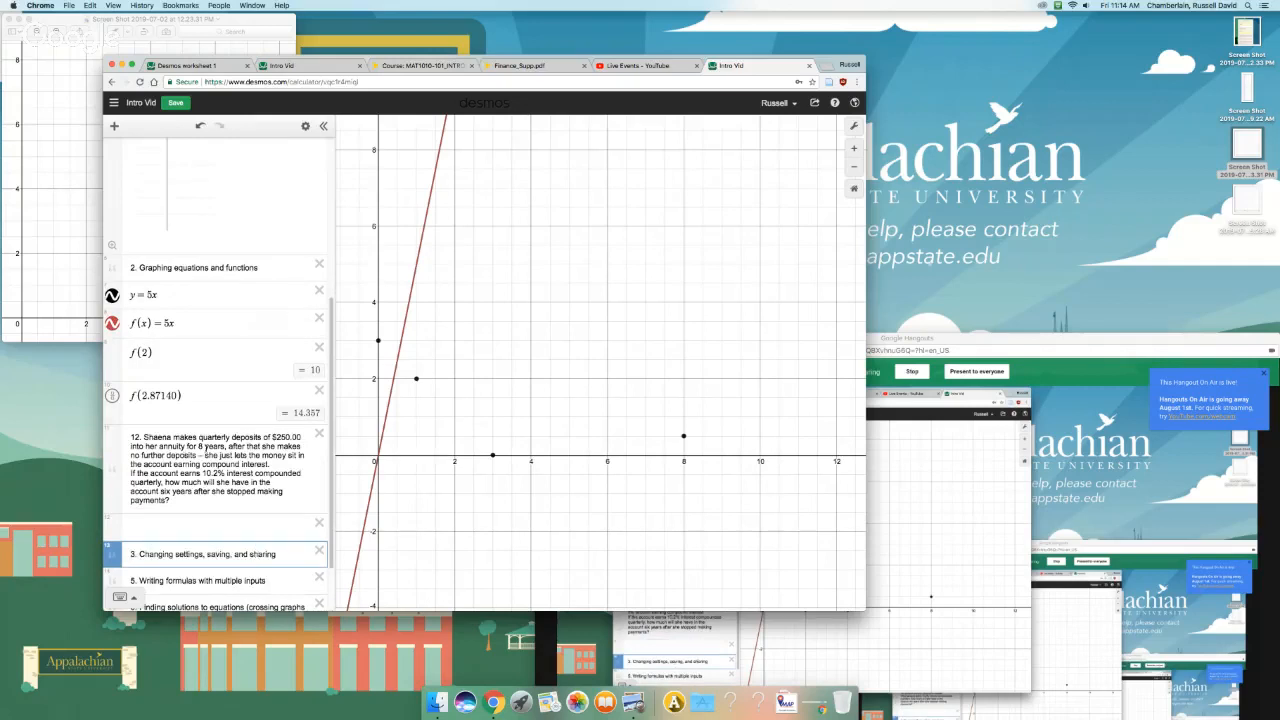
Step: Copy the whole problem 12 text and paste it below problem 4 at the end of Desmos worksheet 1
click(162, 444)
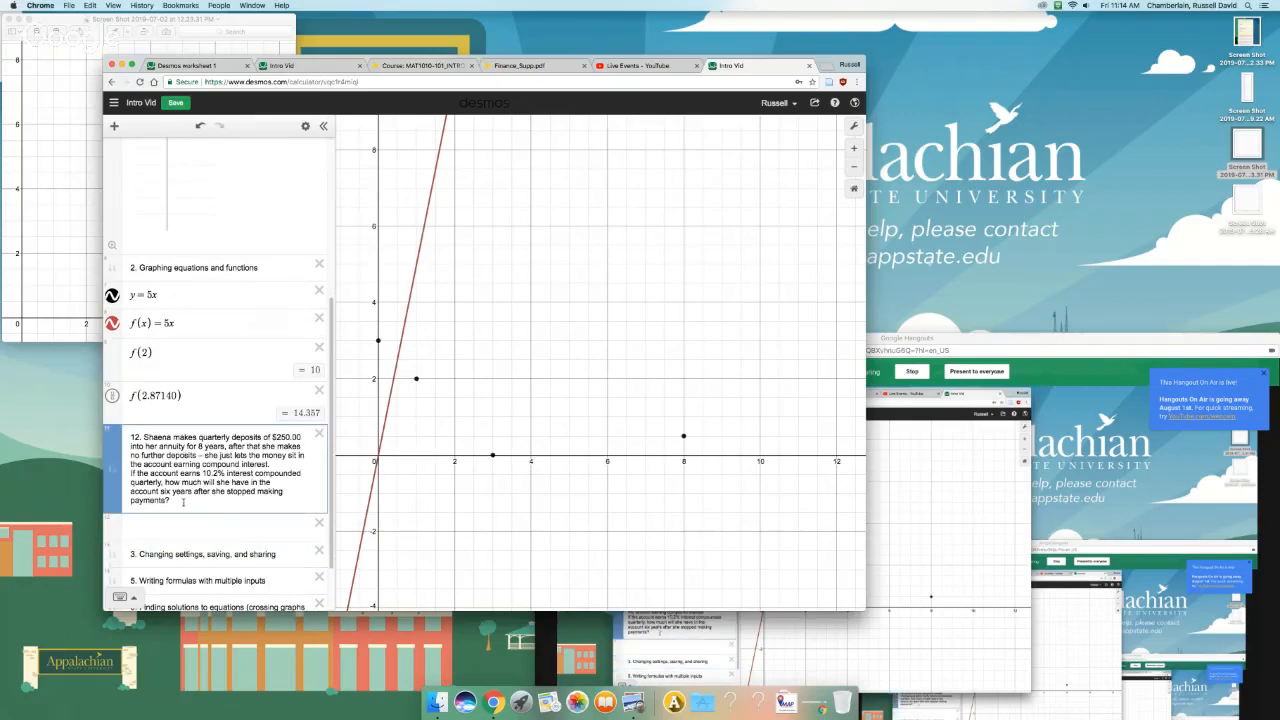
drag(189, 499, 125, 436)
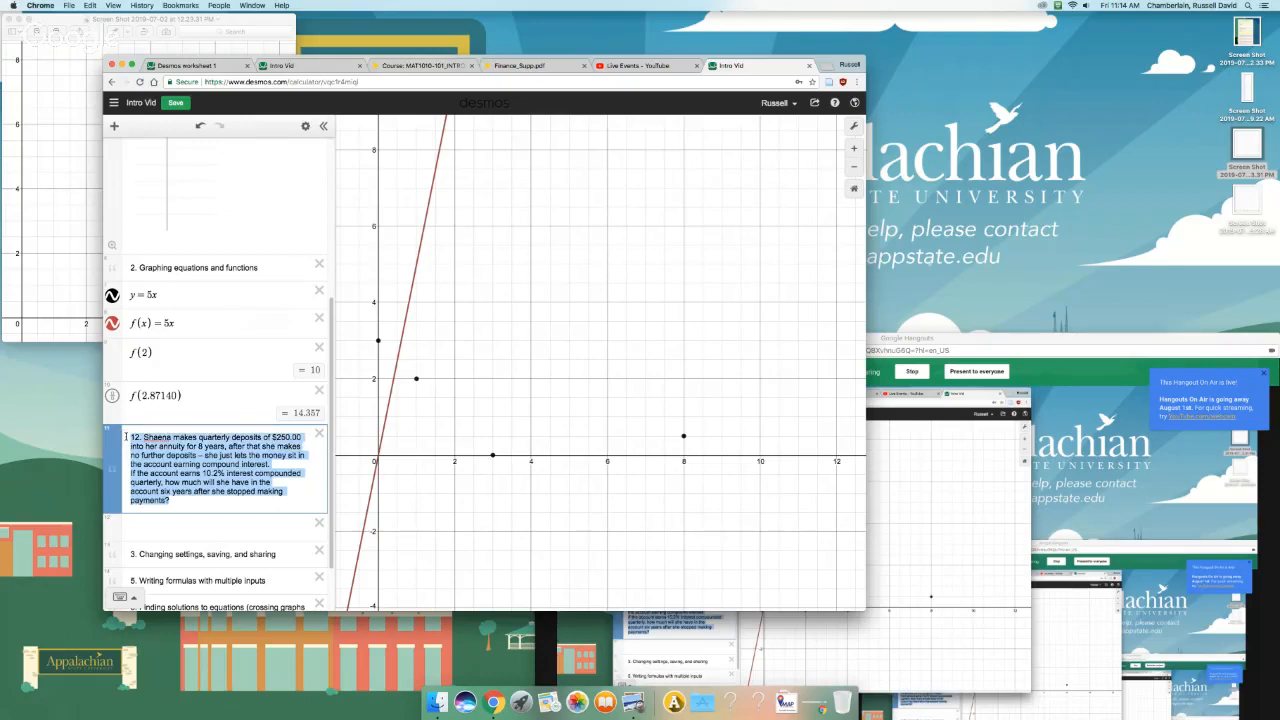
click(186, 65)
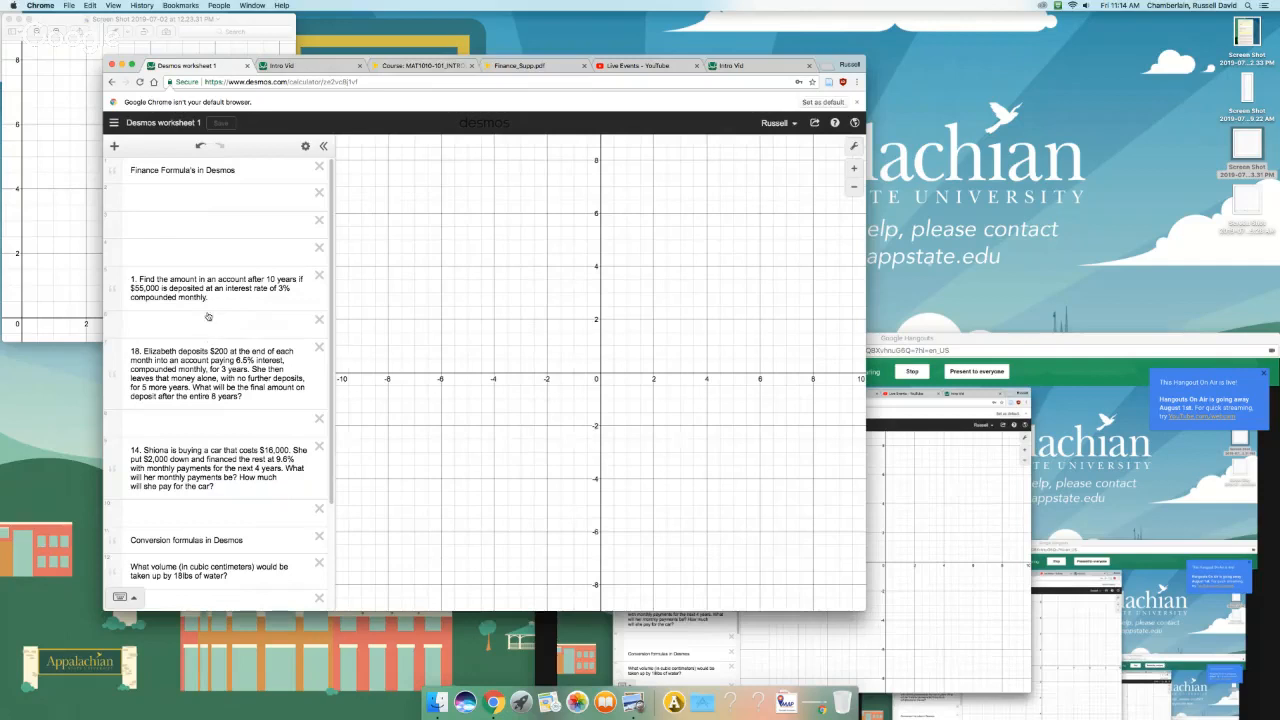
scroll(212, 300, down, 3)
scroll(212, 299, down, 2)
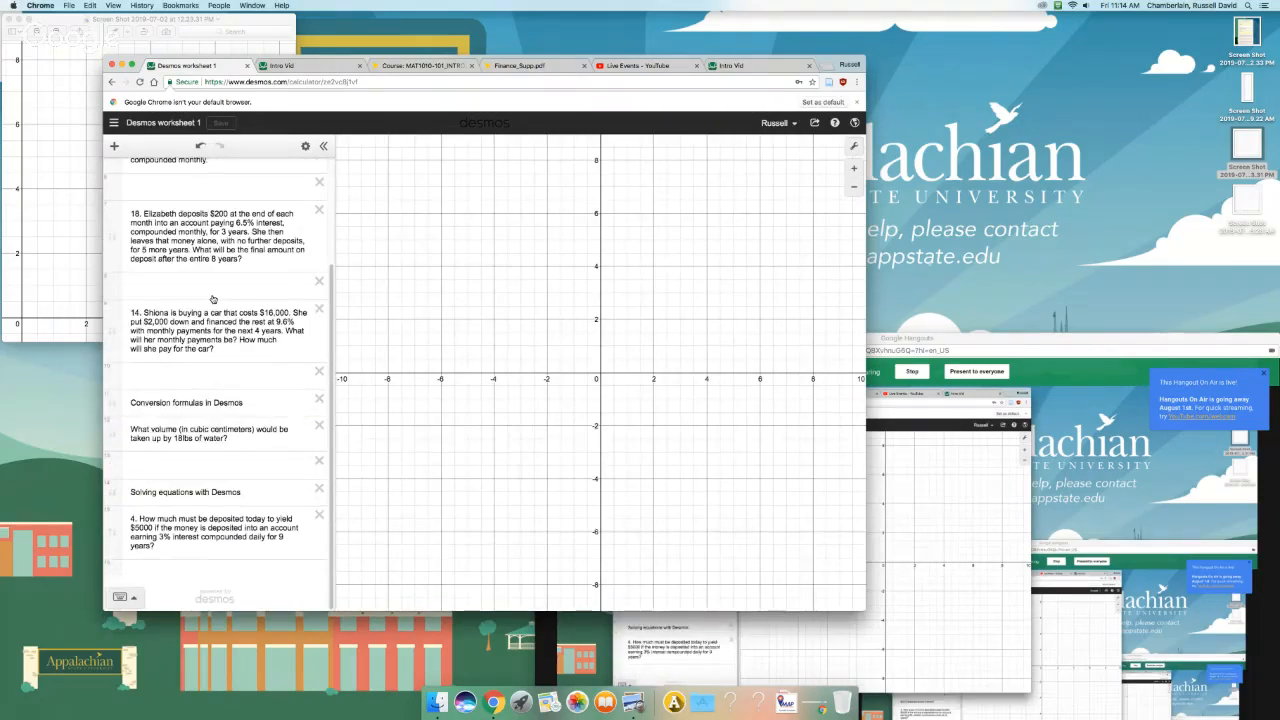
click(201, 573)
text(12. Shaena makes quarterly deposits of $250.00 into her annuity for 8 years, after that she makes no further deposits – she just lets the money sit in the account earning compound interest. If the account earns 10.2% interest compounded quarterly, how much will she have in the account six years after she stopped making payments?)
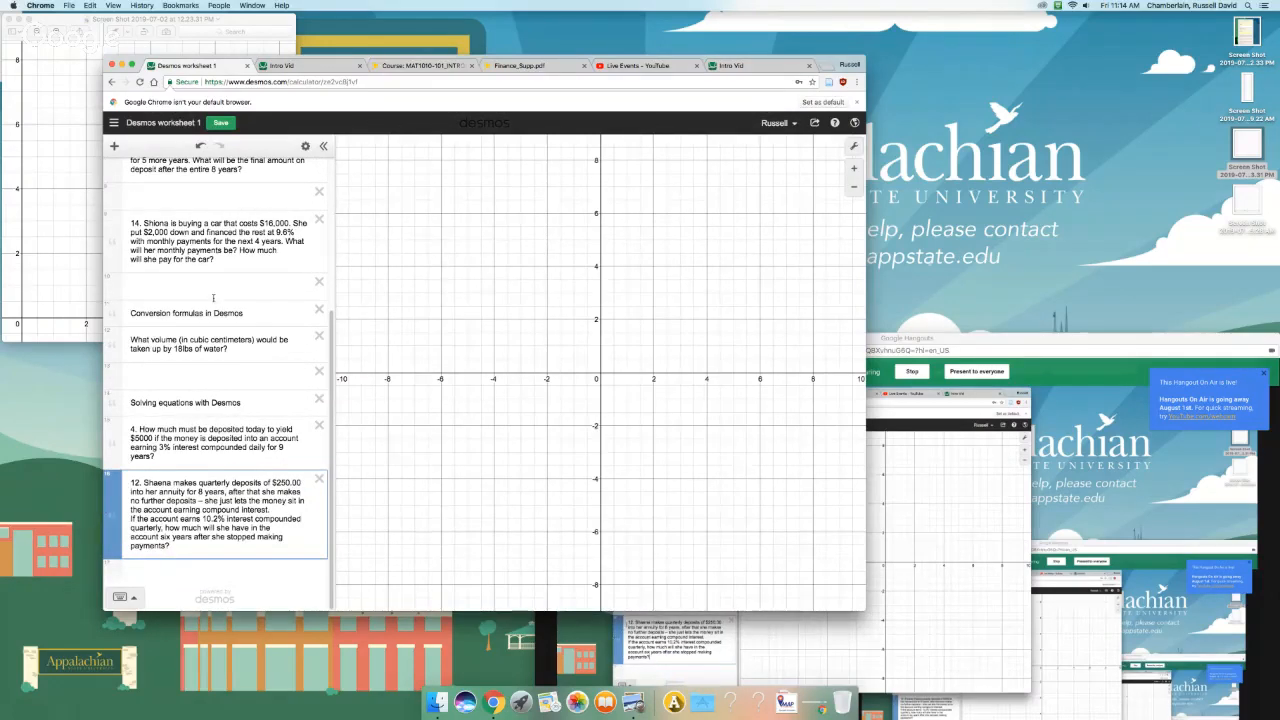
Step: Close the signed-out duplicate of Intro Vid, return to the signed-in Intro Vid graph and move the Google Hangouts window lower
click(300, 66)
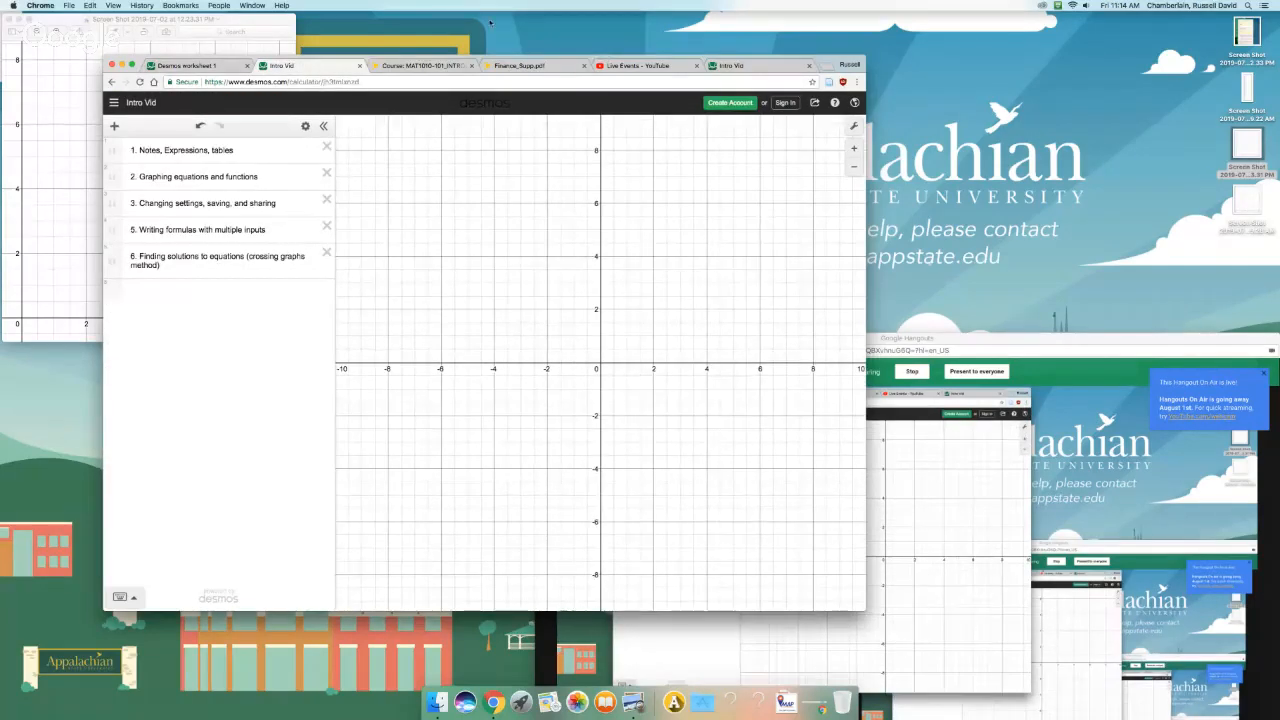
click(359, 66)
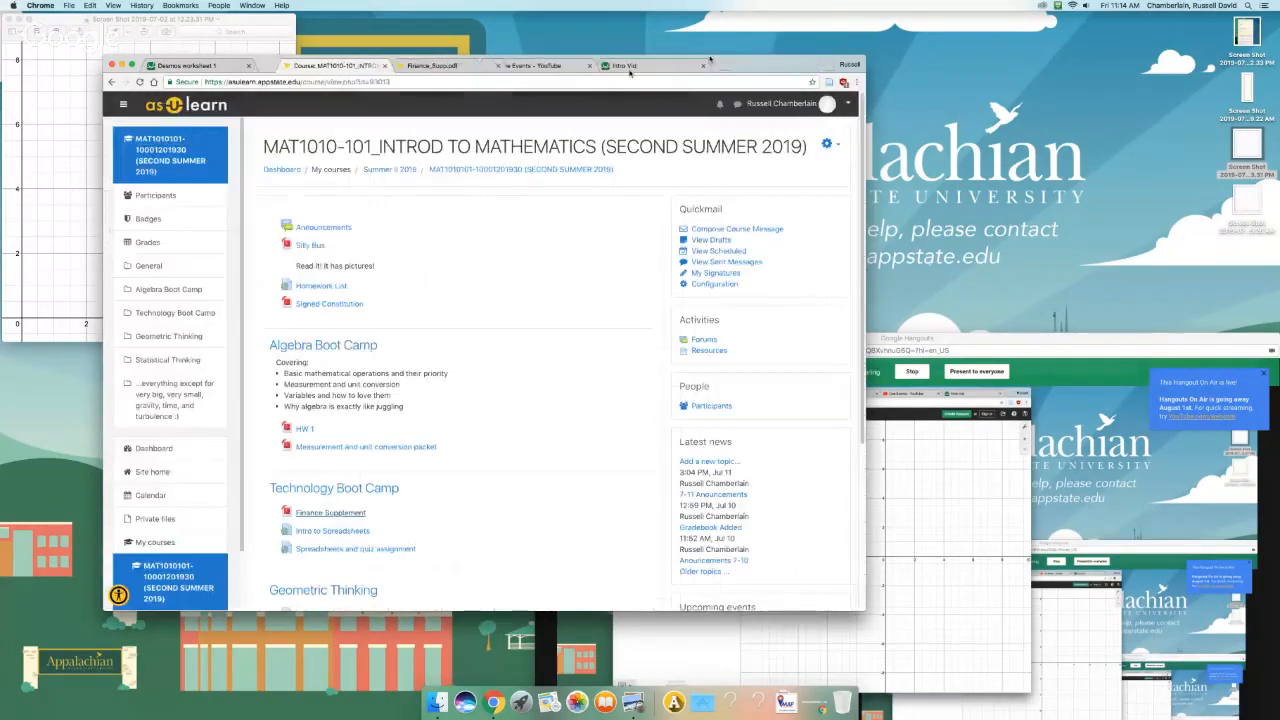
click(628, 66)
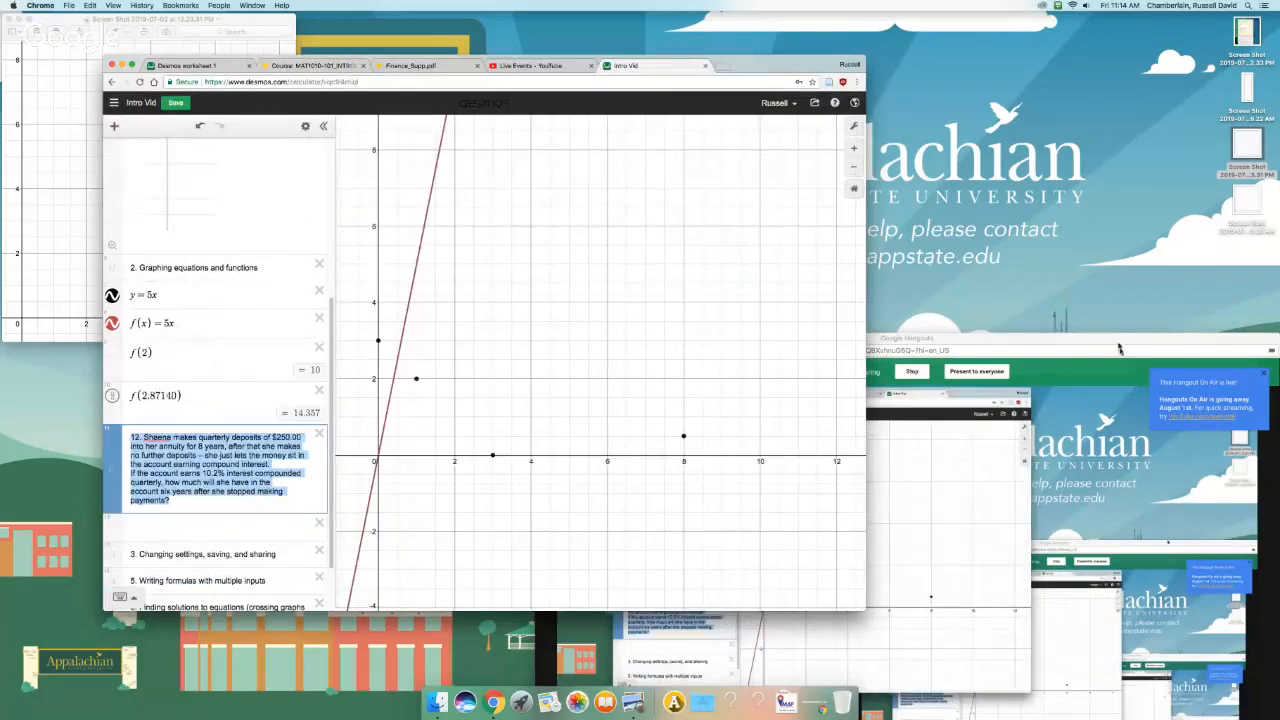
drag(1117, 340, 1117, 648)
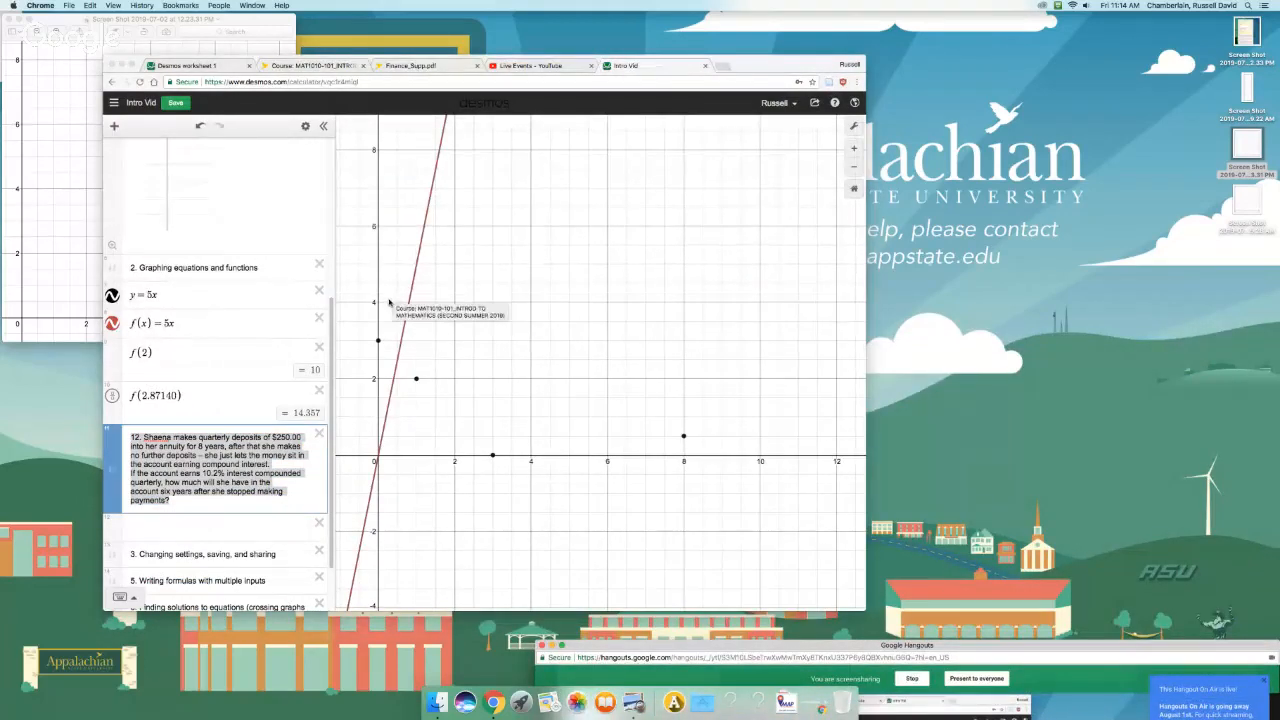
Step: Delete the problem 12 note from the Intro Vid list
scroll(238, 365, down, 1)
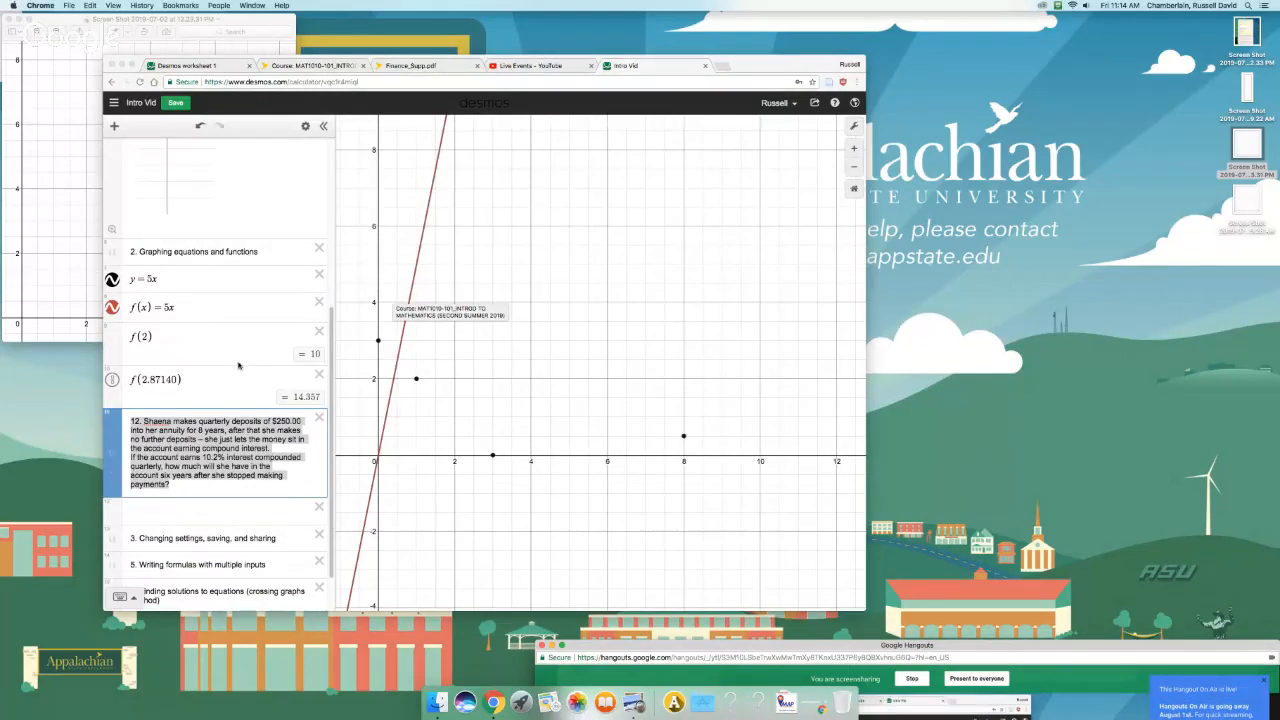
click(321, 421)
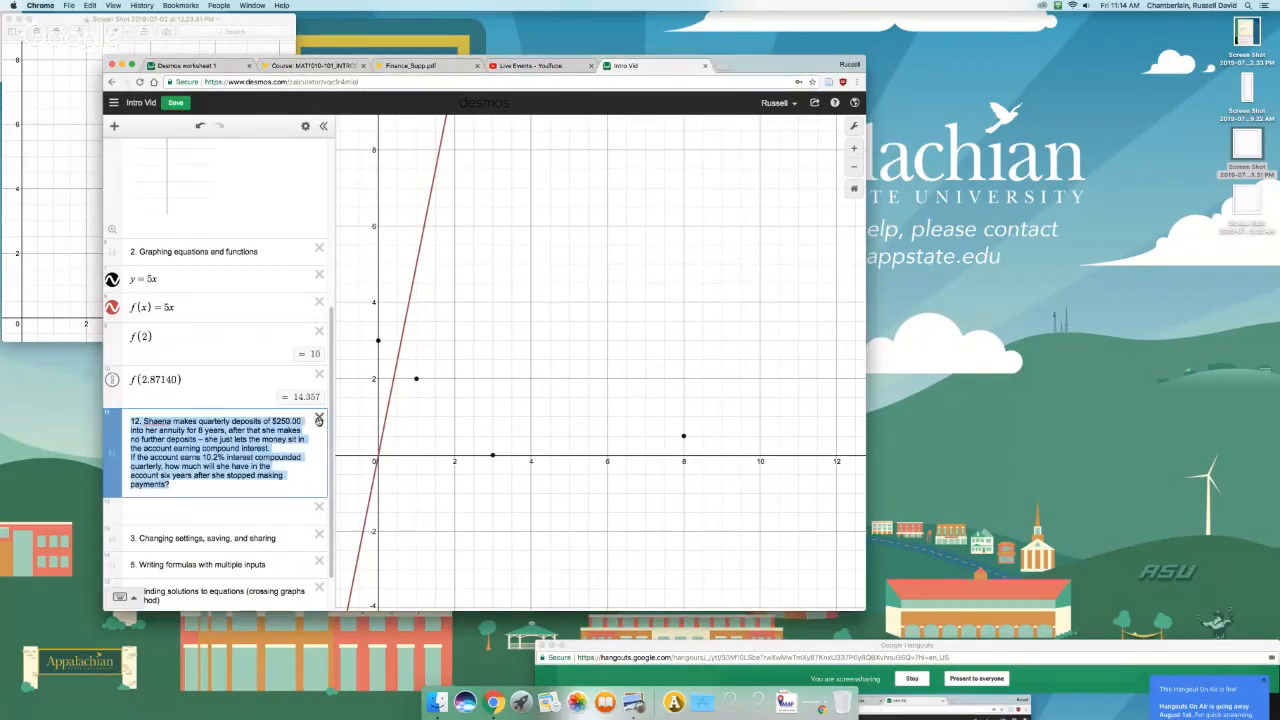
click(319, 420)
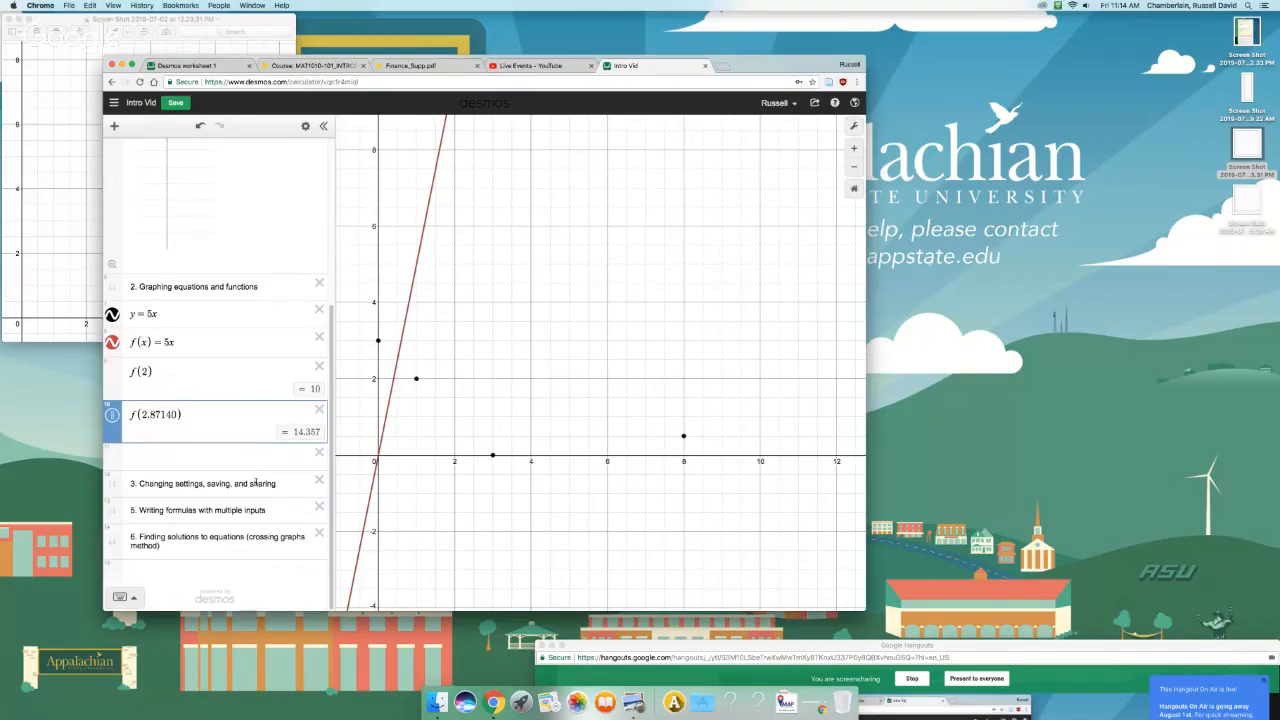
click(198, 483)
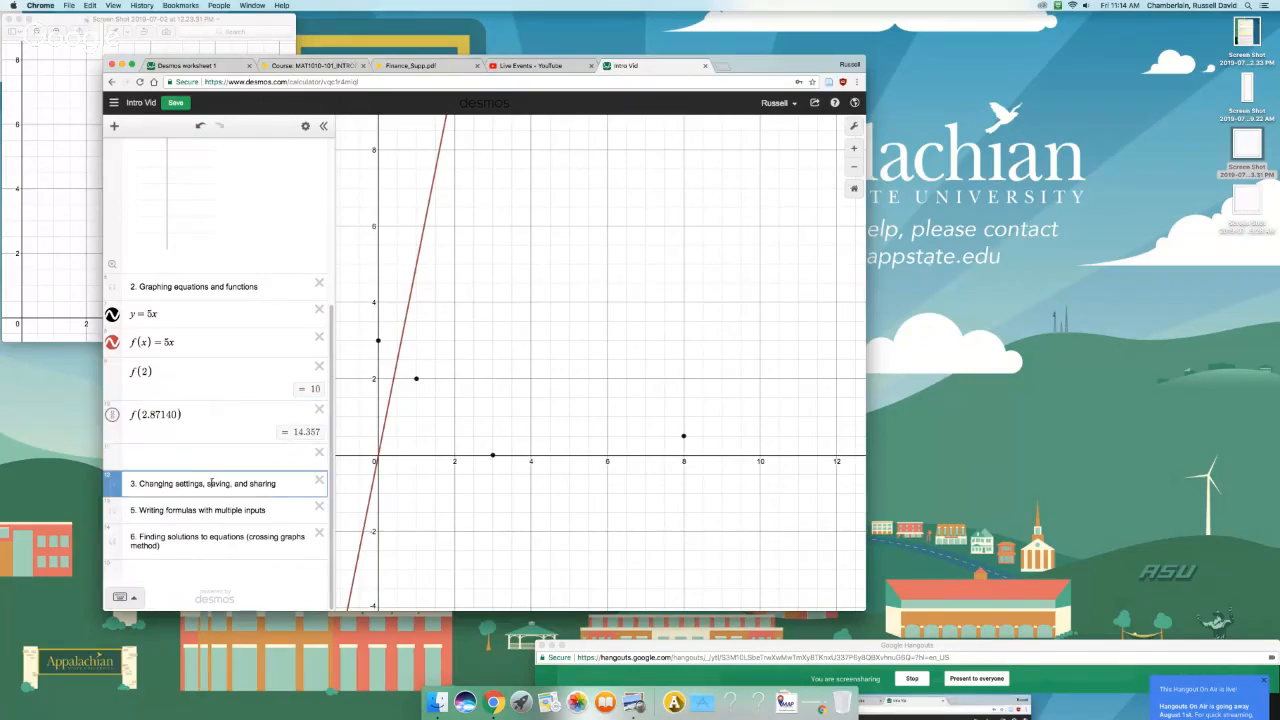
double_click(254, 484)
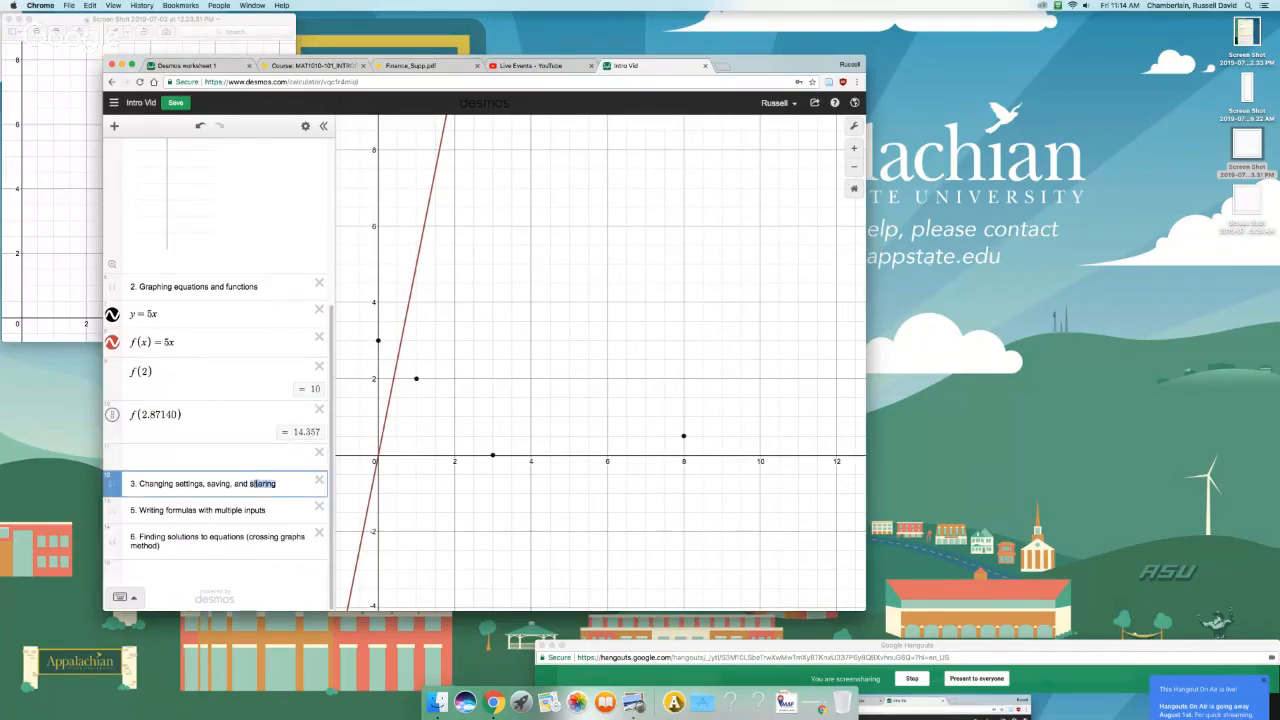
double_click(160, 483)
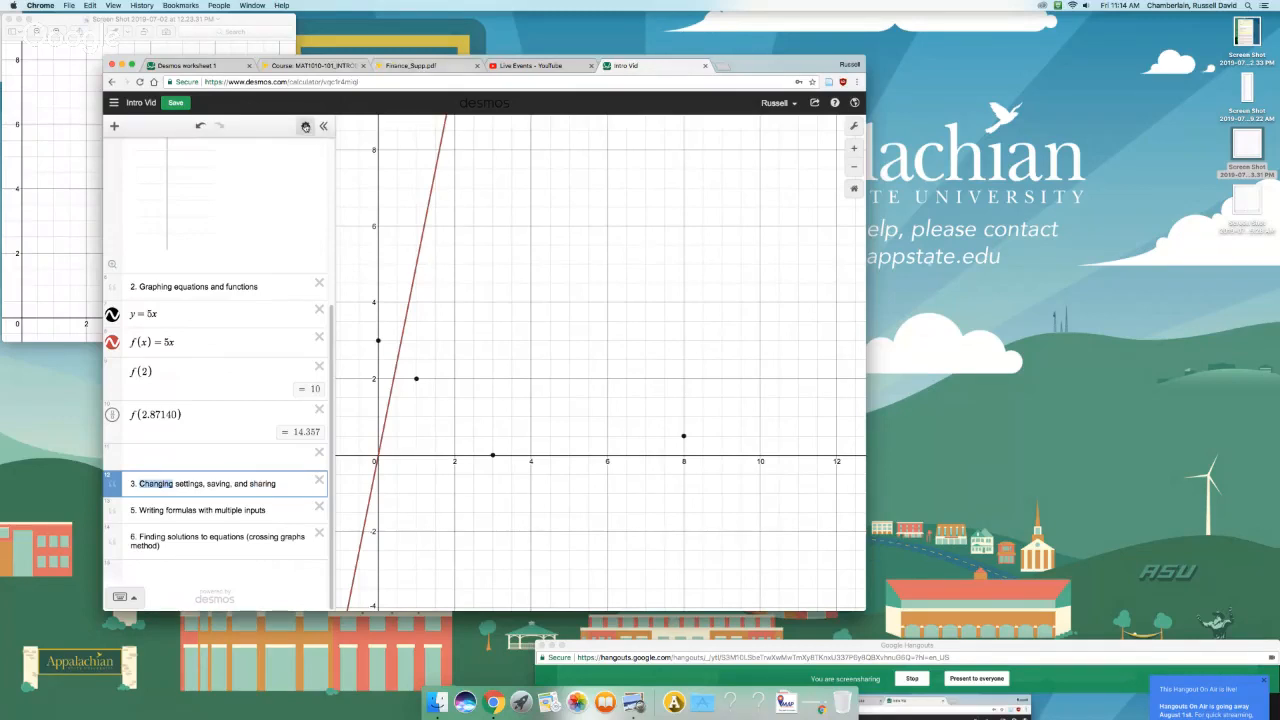
Step: Put the expression list in edit mode and change the y = 5x line style to dotted
click(305, 126)
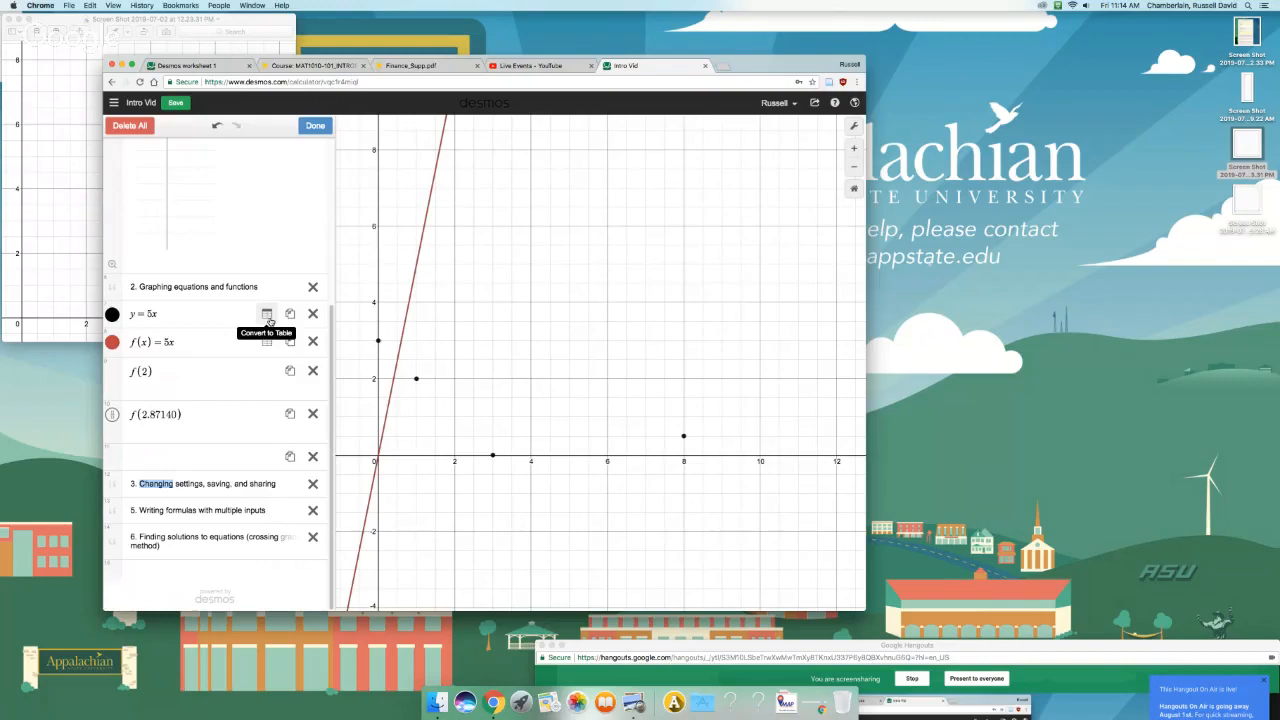
click(114, 316)
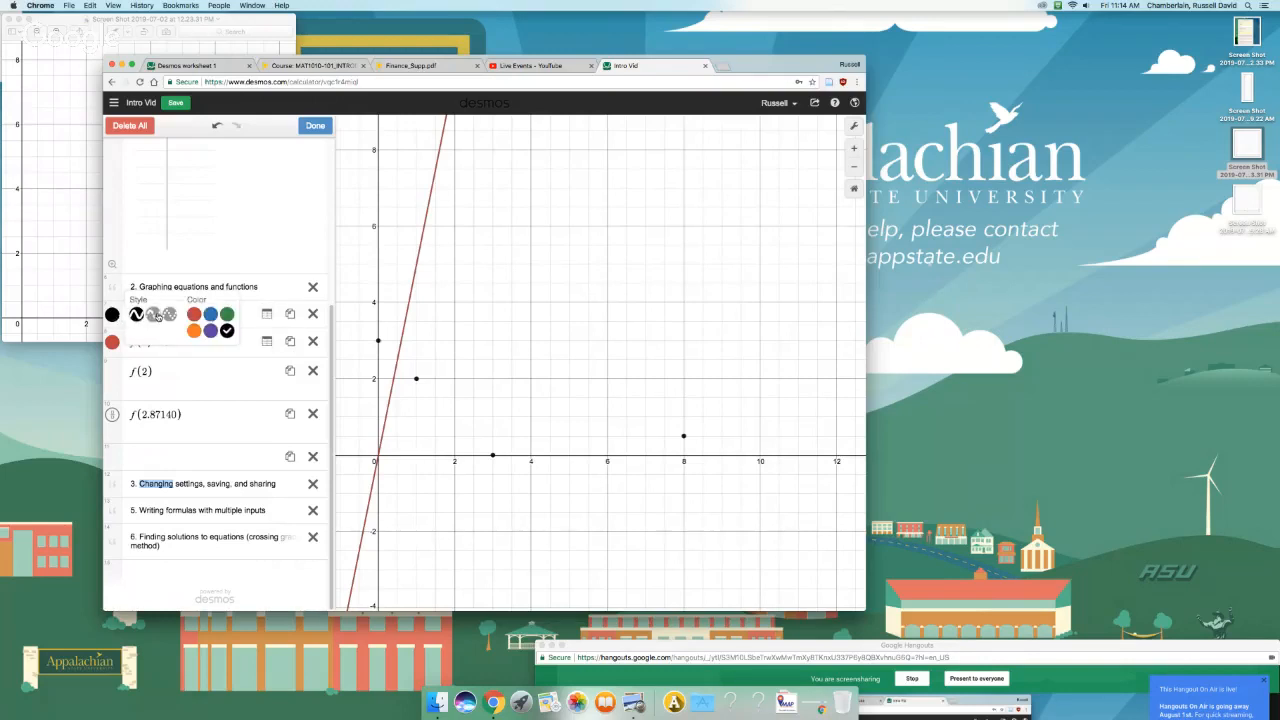
click(152, 314)
click(170, 316)
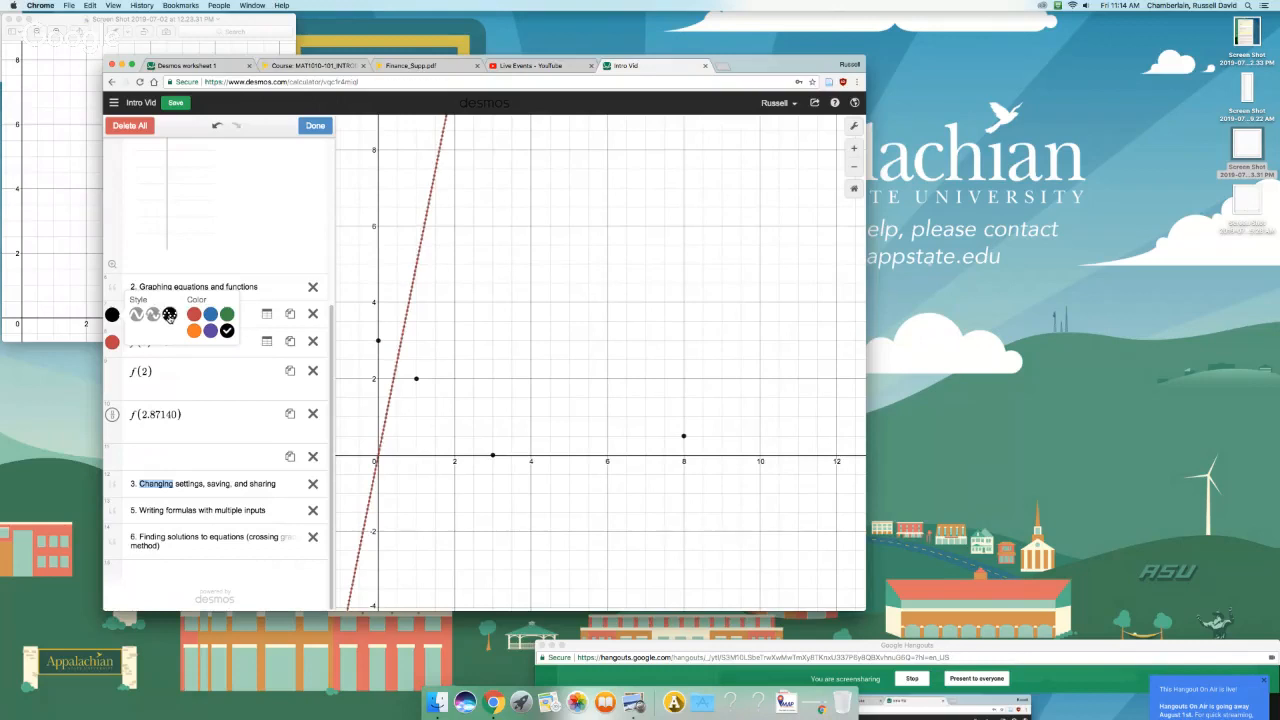
Step: Change the color of f(x) = 5x to purple and the color of y = 5x to blue
click(113, 342)
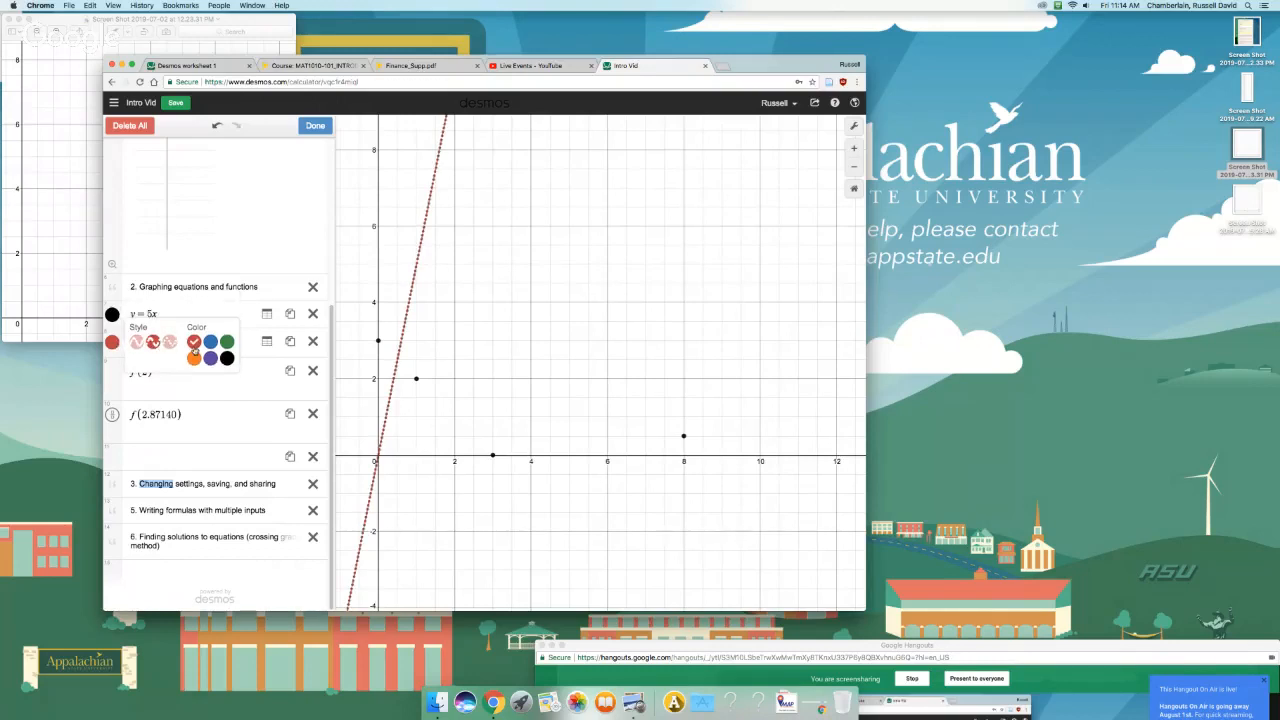
click(211, 358)
click(112, 314)
click(211, 314)
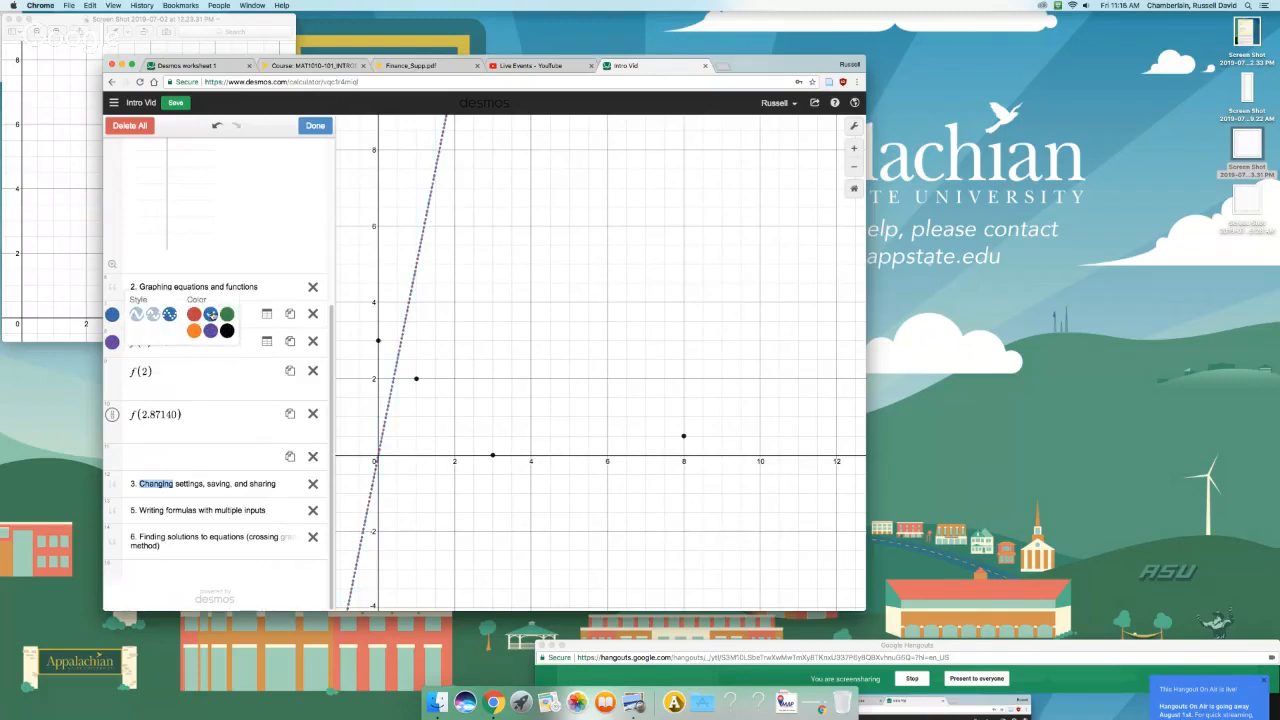
Step: Leave edit mode, add the expression f(a) below f(2.87140), and create a slider for a, setting it to 3.6
scroll(425, 353, up, 5)
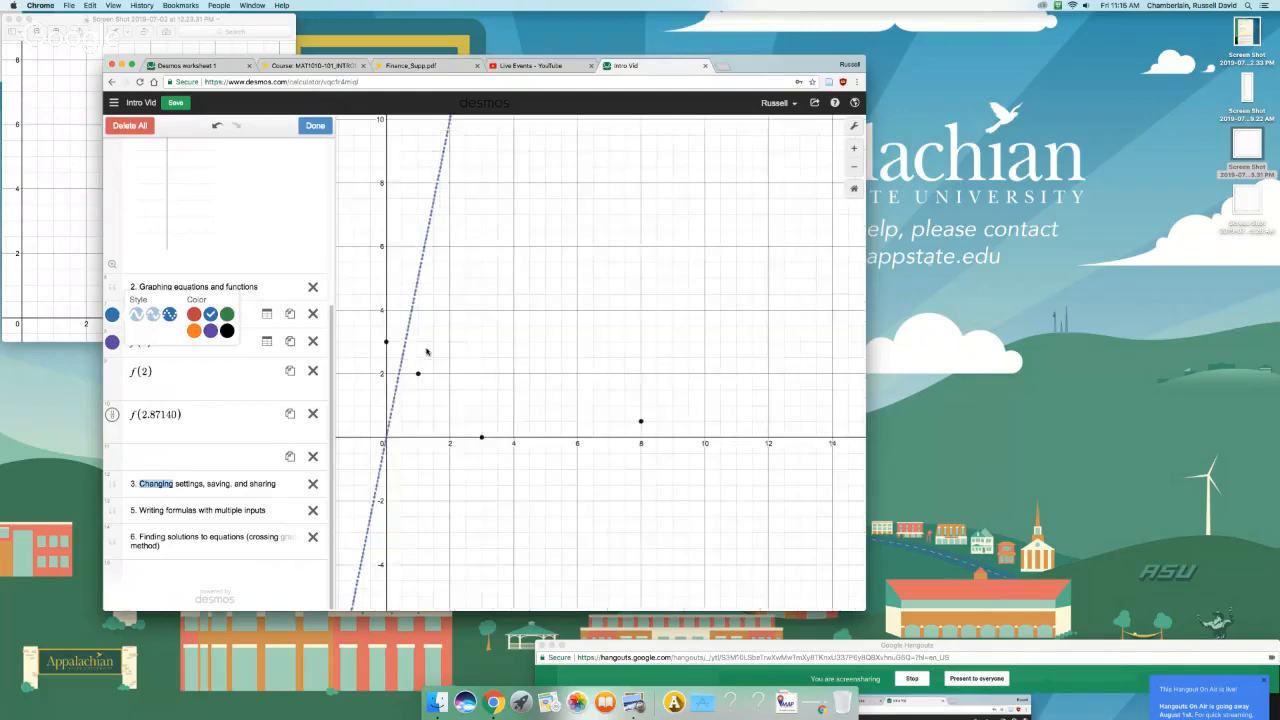
scroll(384, 341, up, 5)
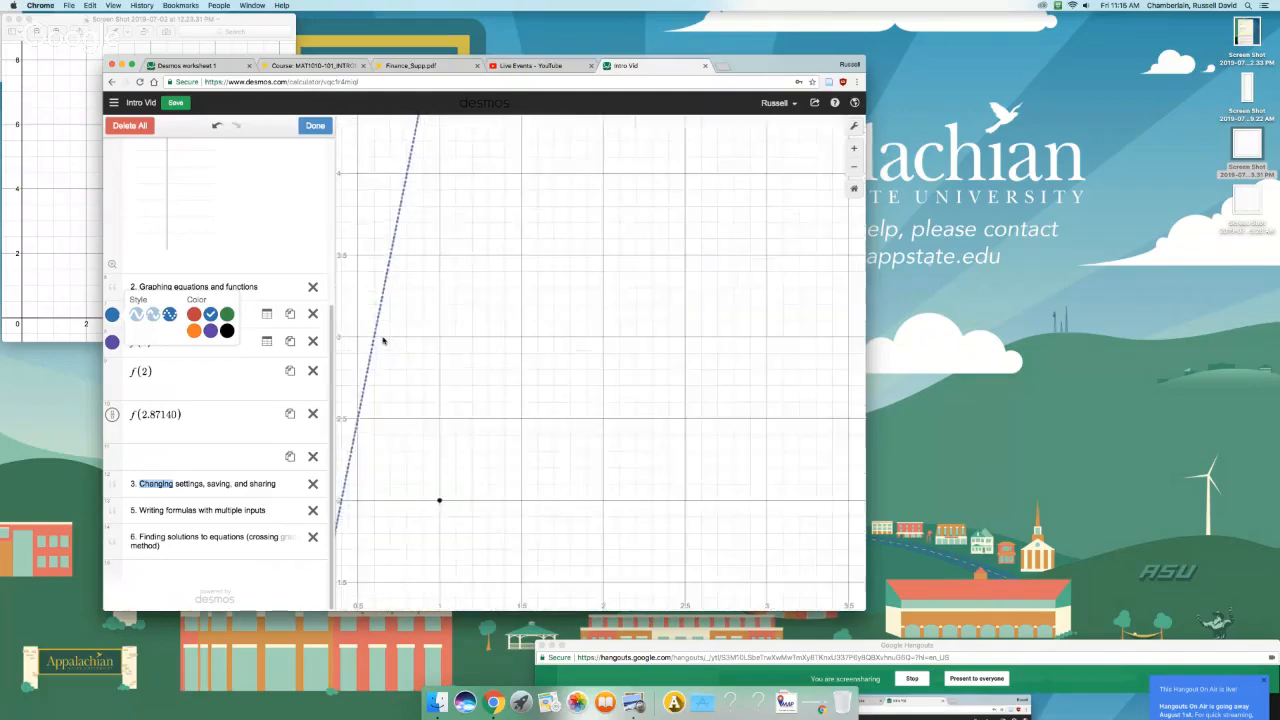
scroll(386, 341, down, 8)
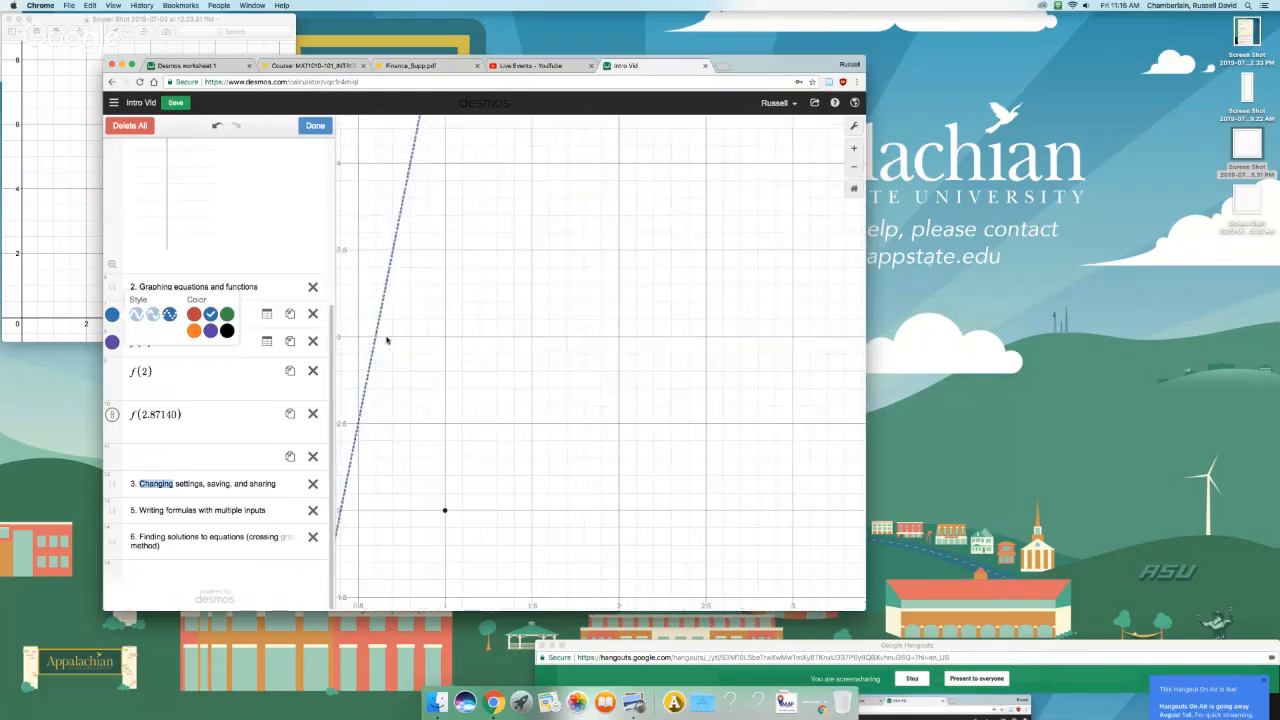
drag(415, 346, 470, 322)
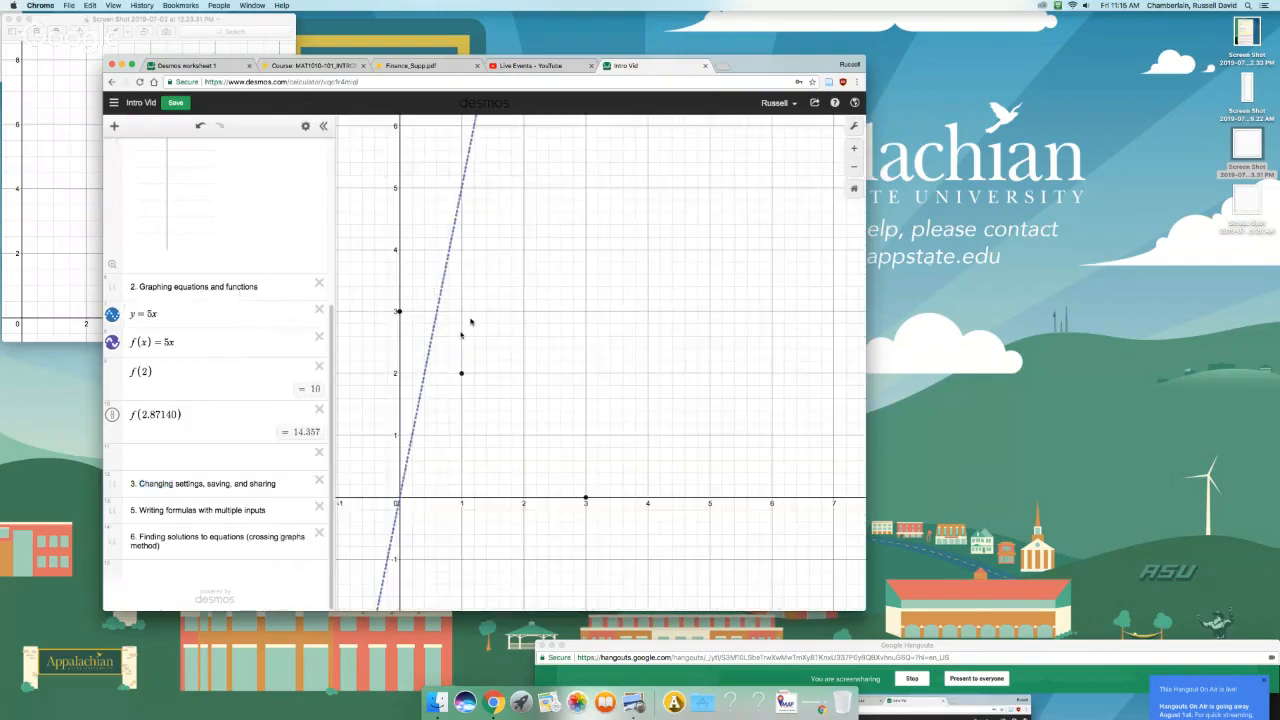
click(236, 457)
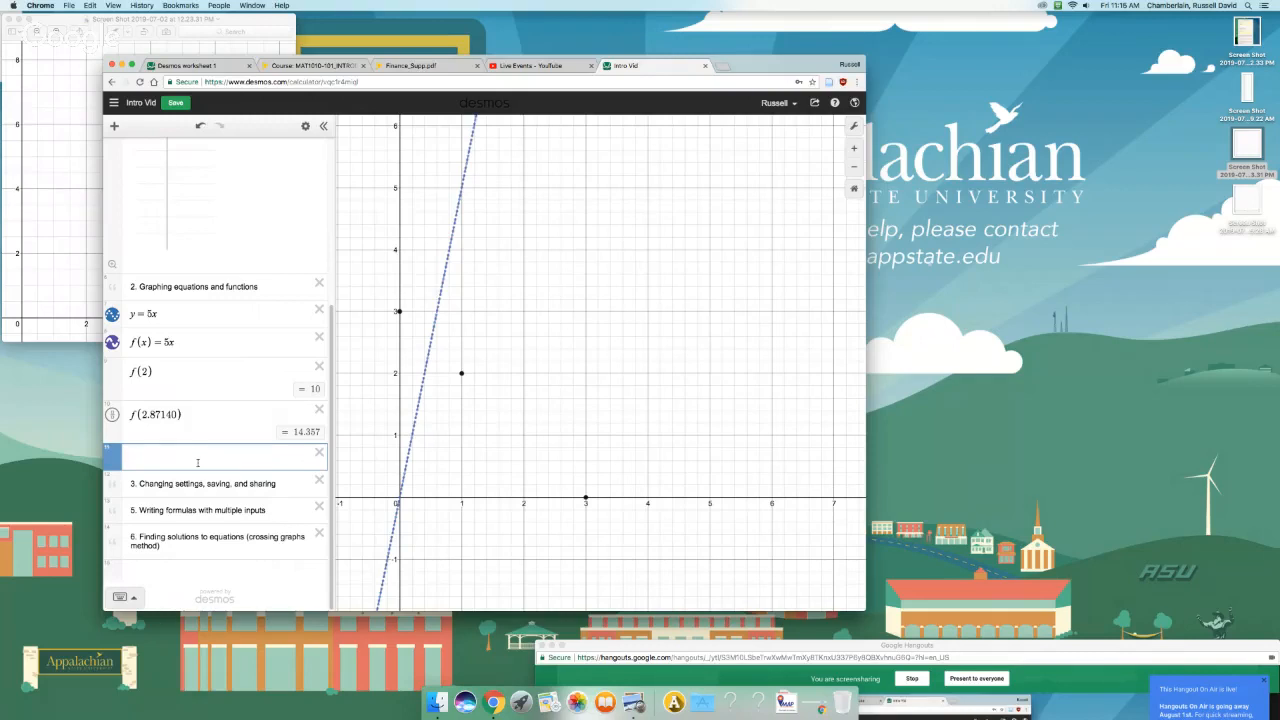
text(f(d)
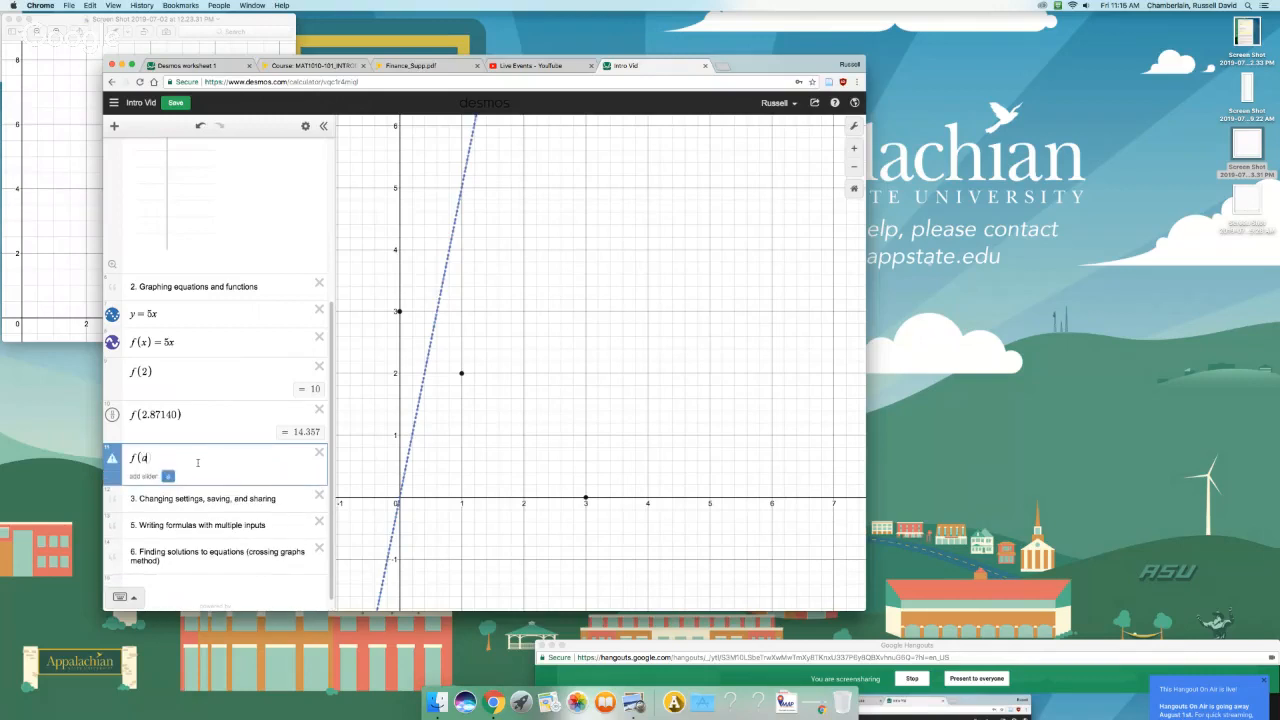
click(168, 476)
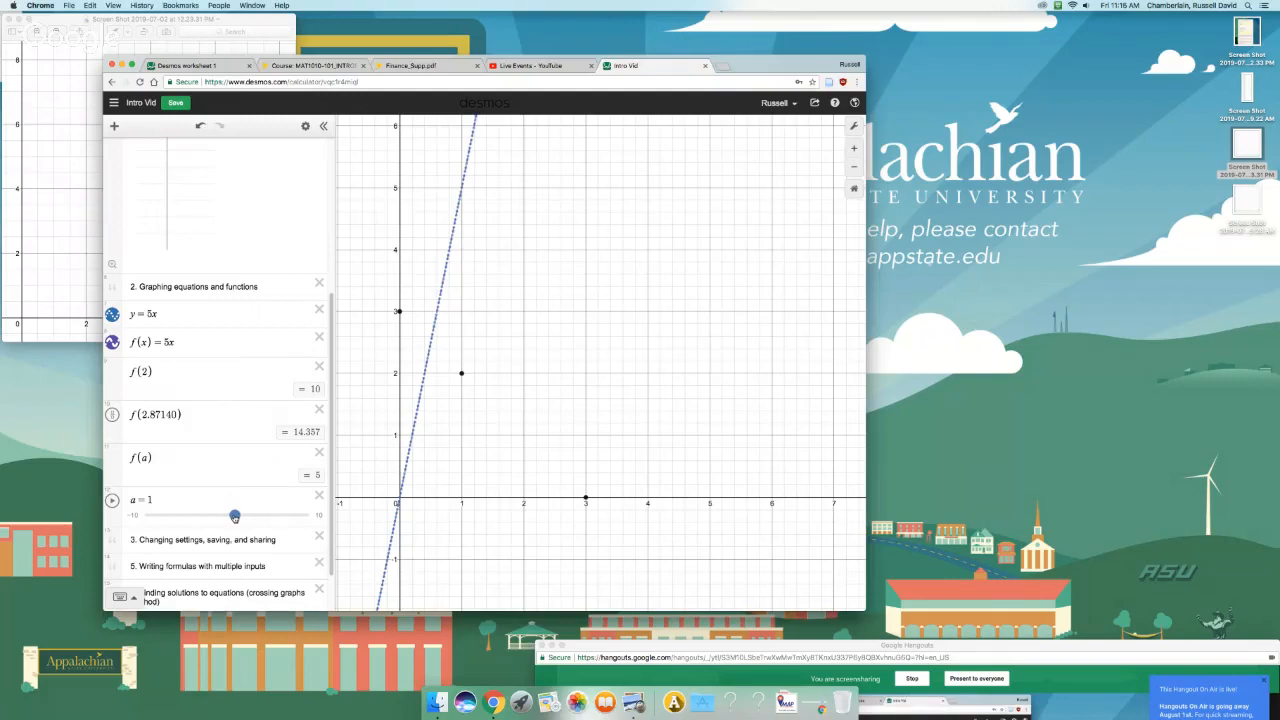
drag(235, 517, 256, 514)
Step: Limit the slider for a to the range 5 to 10 with a step of .01
click(306, 127)
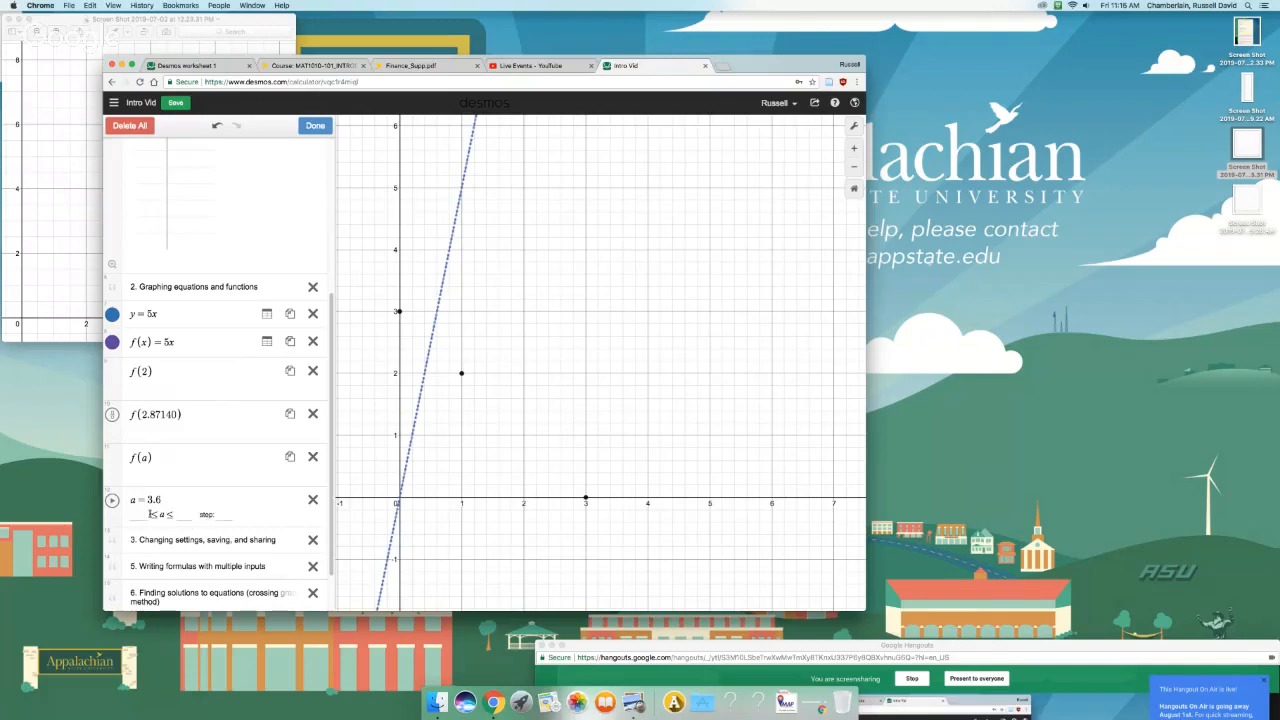
click(141, 514)
text(5)
click(184, 515)
text(10)
click(228, 514)
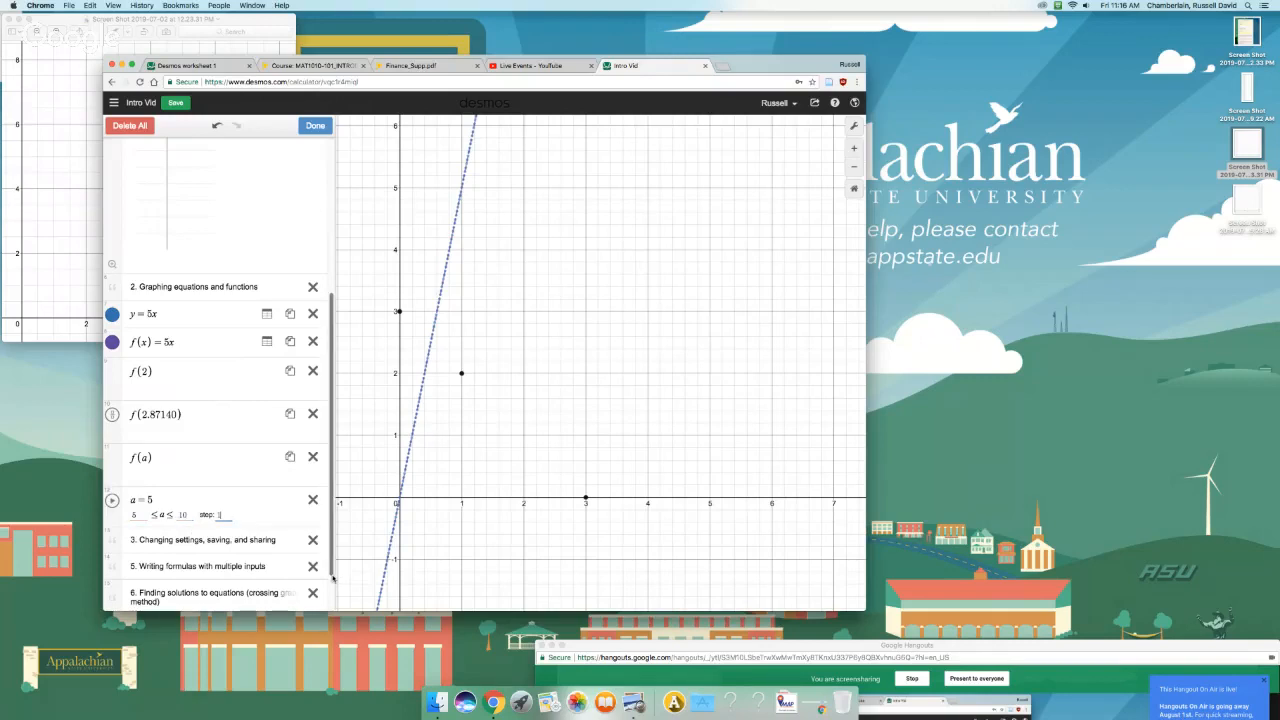
text(1)
key(BackSpace)
key(BackSpace)
text(.01)
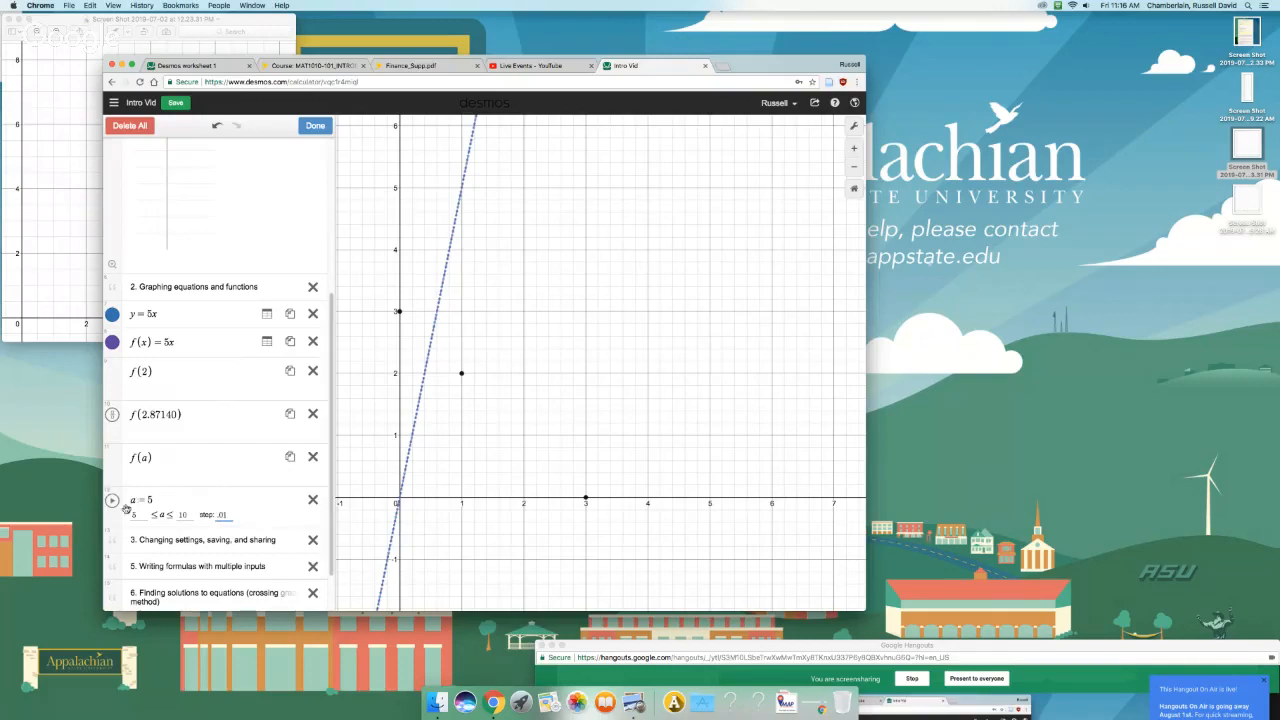
click(315, 126)
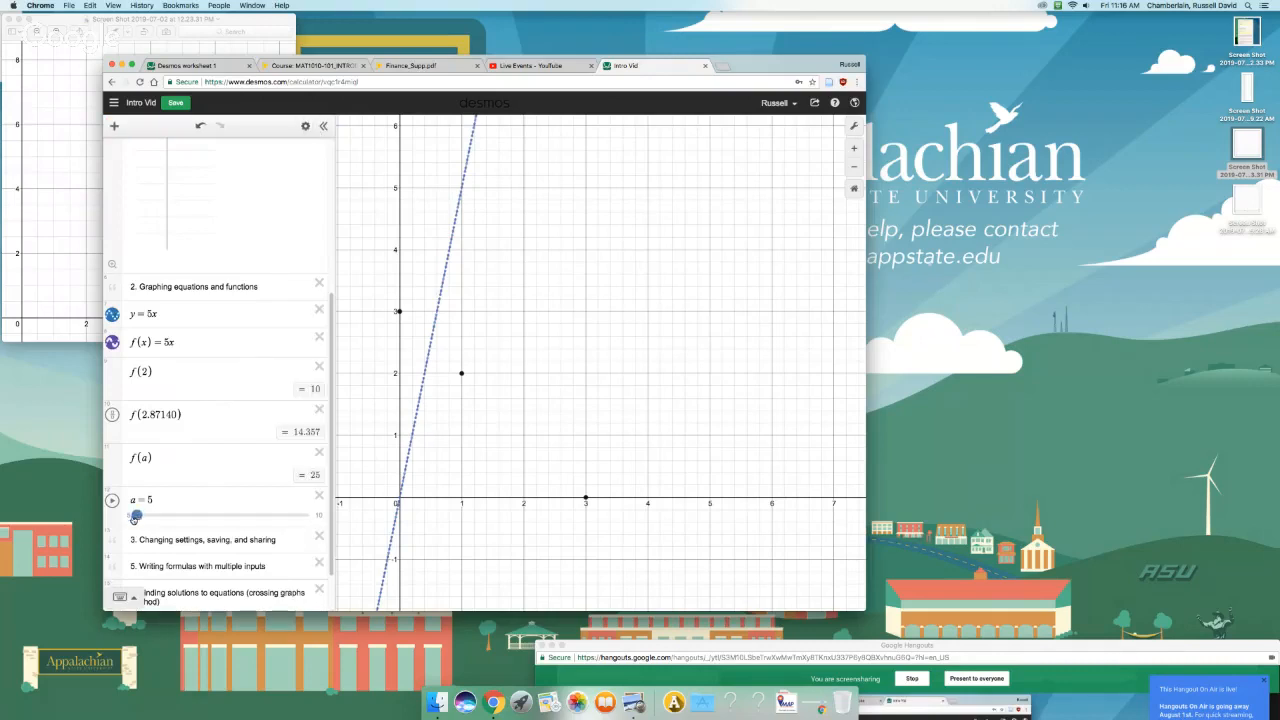
Step: Set a to 6.4 with its slider and turn the f(a) expression into the labeled point (a, f(a))
drag(137, 516, 184, 514)
click(132, 457)
text(()
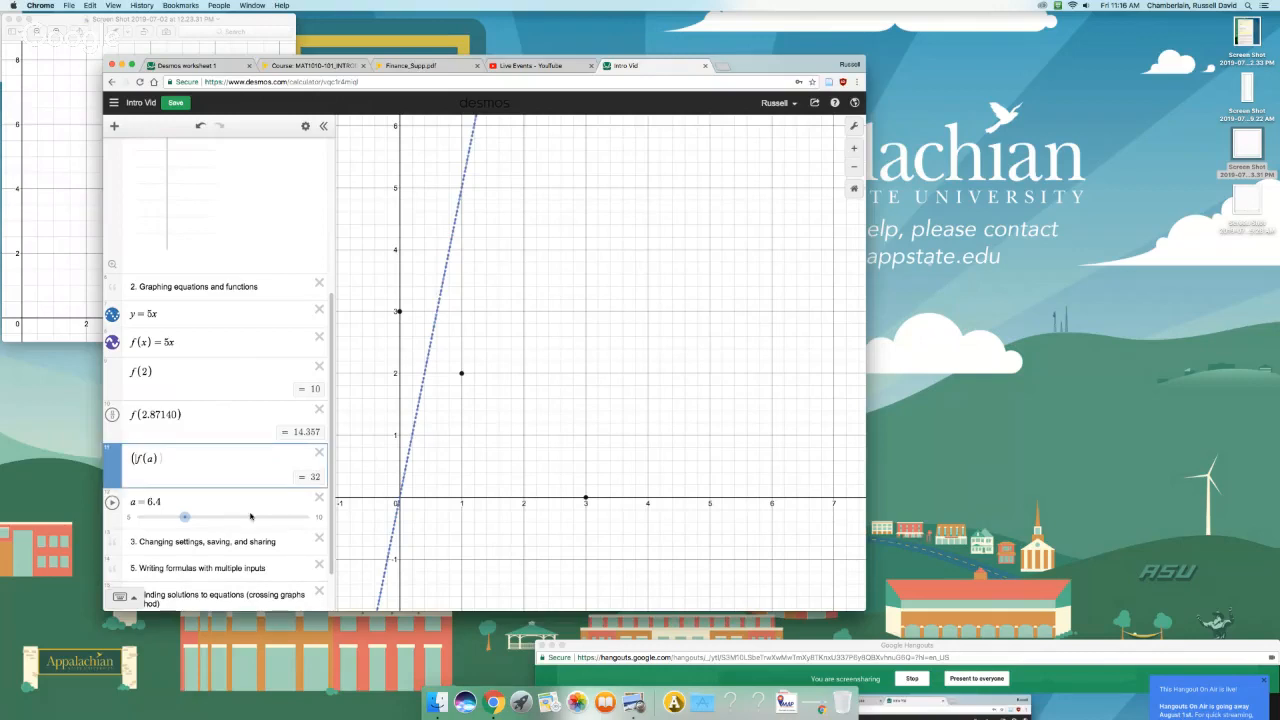
text(a,)
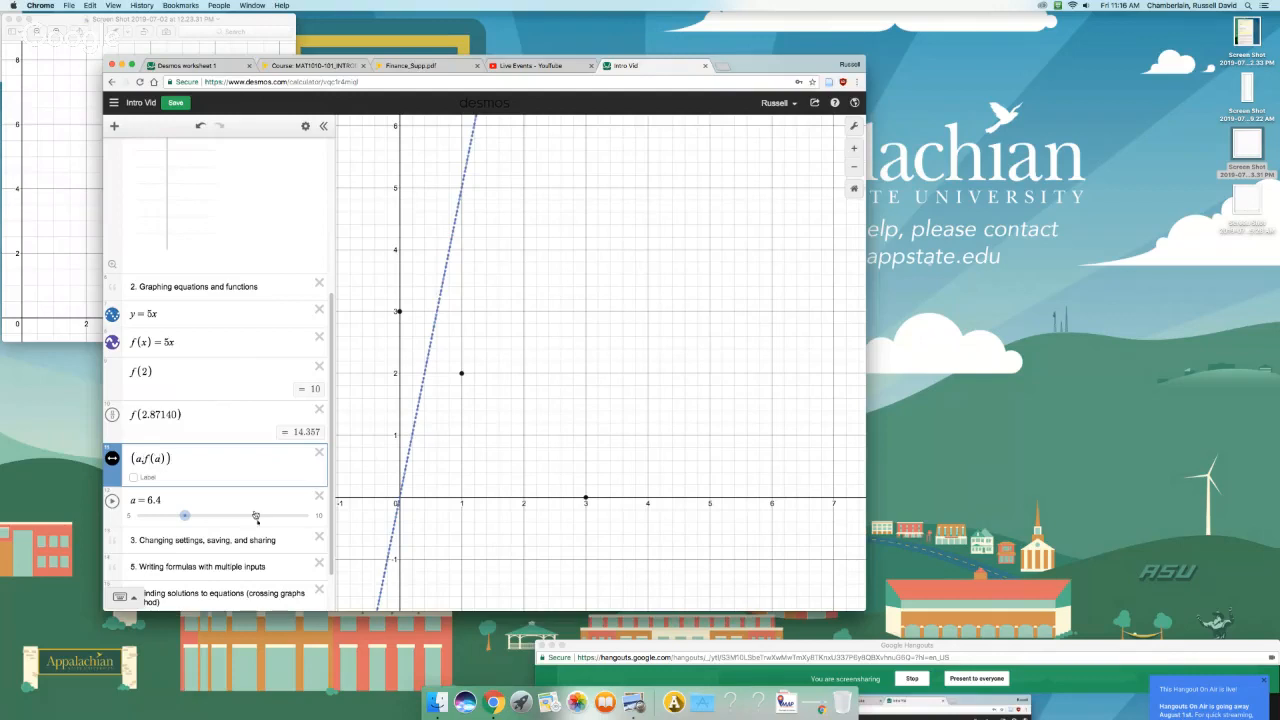
click(134, 477)
Step: Slide a to 6.3 so the labeled point moves along the line, and play the slider animation, pausing it at 5.01
scroll(498, 447, down, 5)
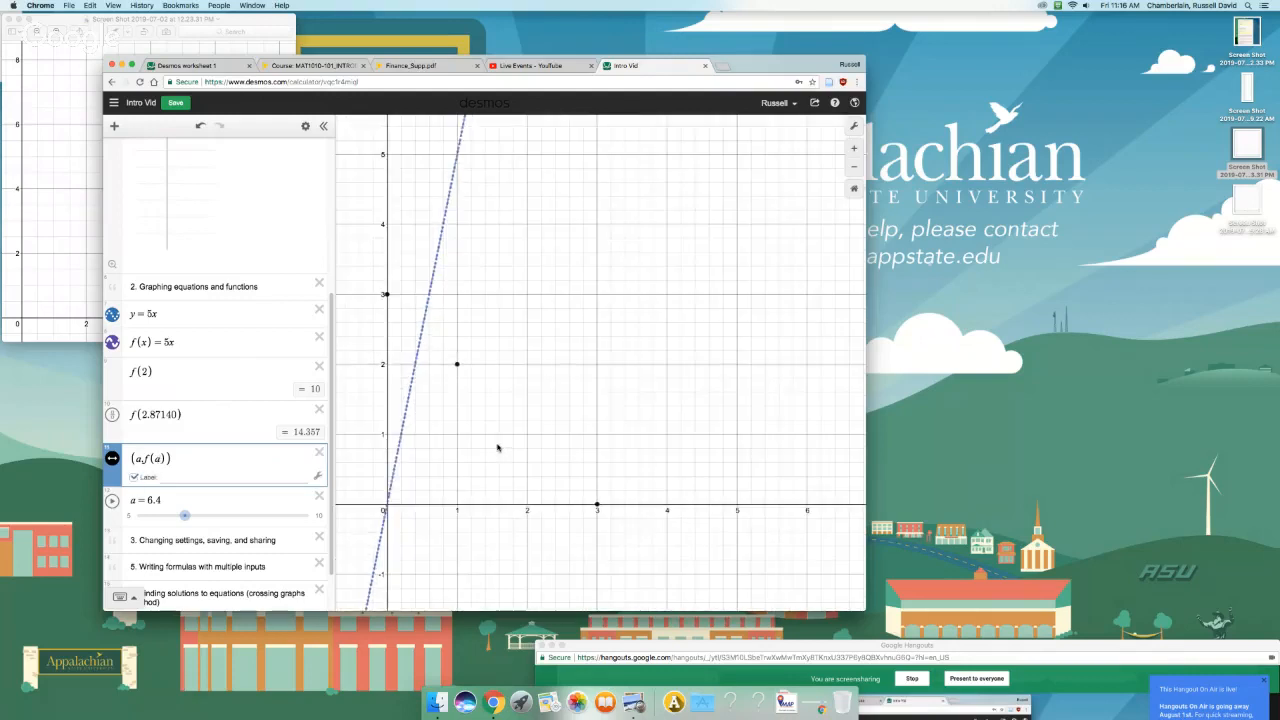
scroll(510, 440, down, 5)
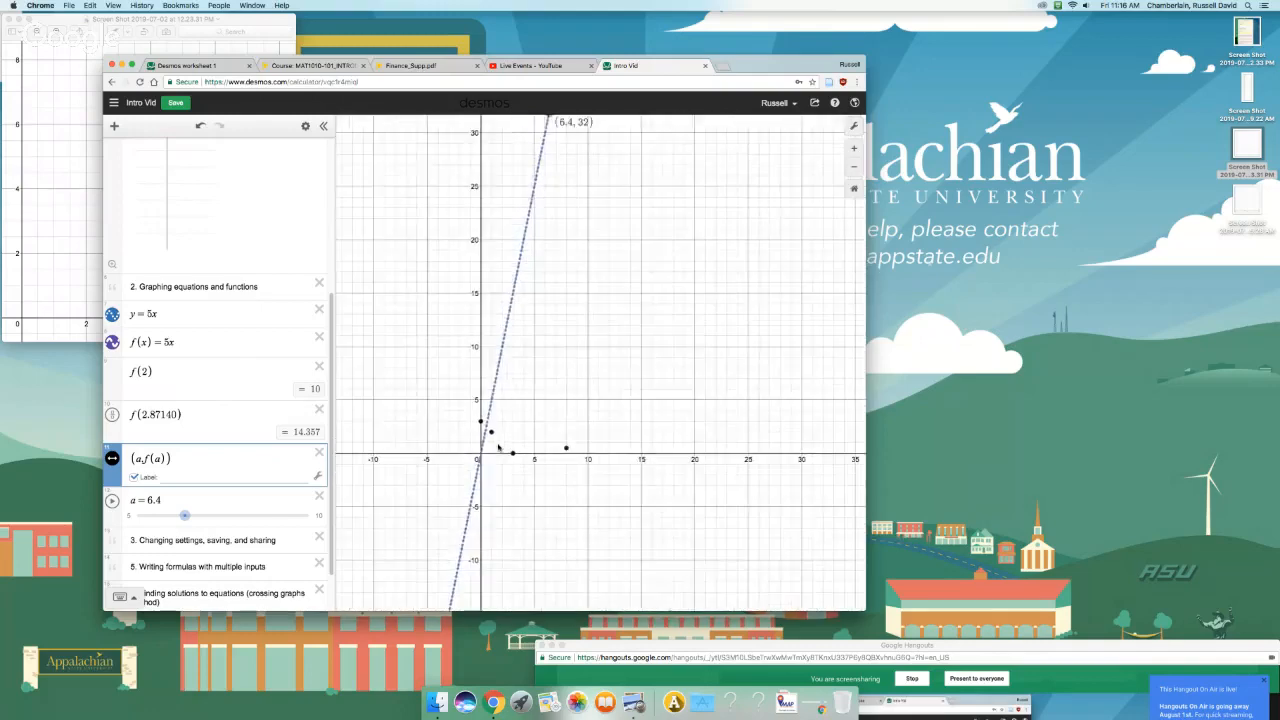
scroll(600, 350, down, 3)
drag(613, 333, 582, 402)
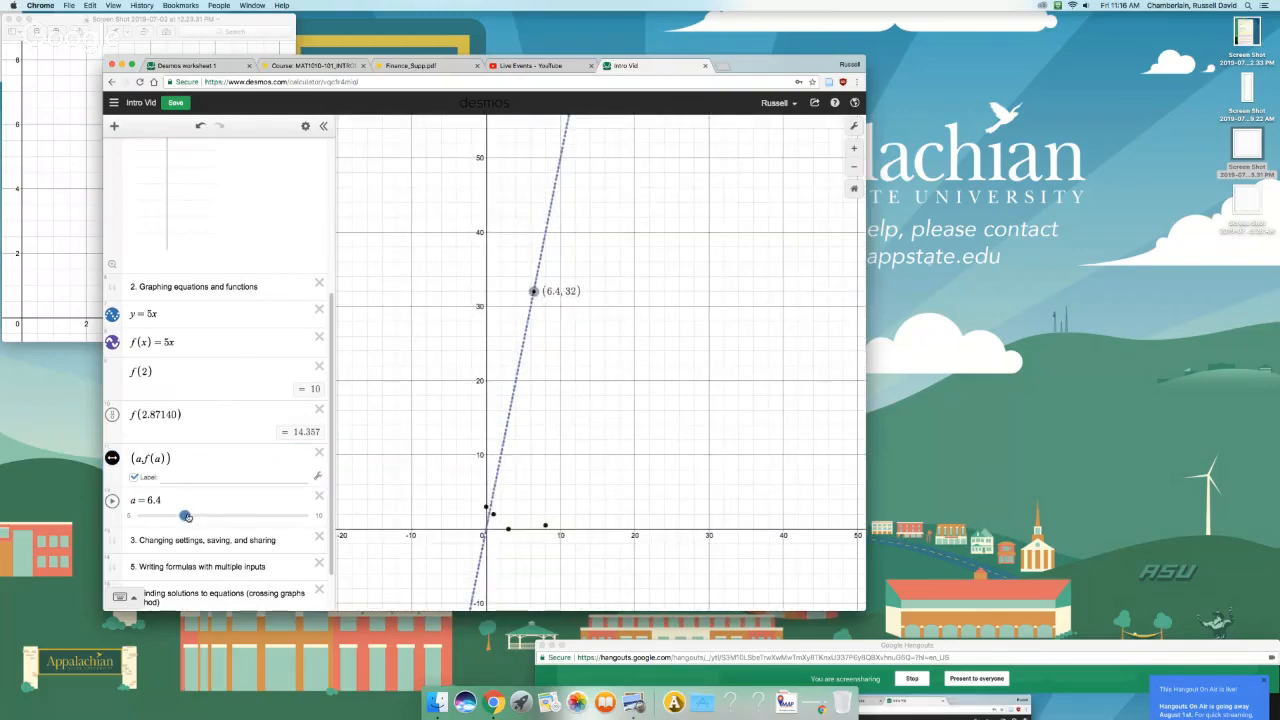
mouse_move(186, 516)
mouse_down()
mouse_move(238, 516)
mouse_move(167, 522)
mouse_move(275, 522)
mouse_move(155, 522)
mouse_move(243, 516)
mouse_move(181, 516)
mouse_up()
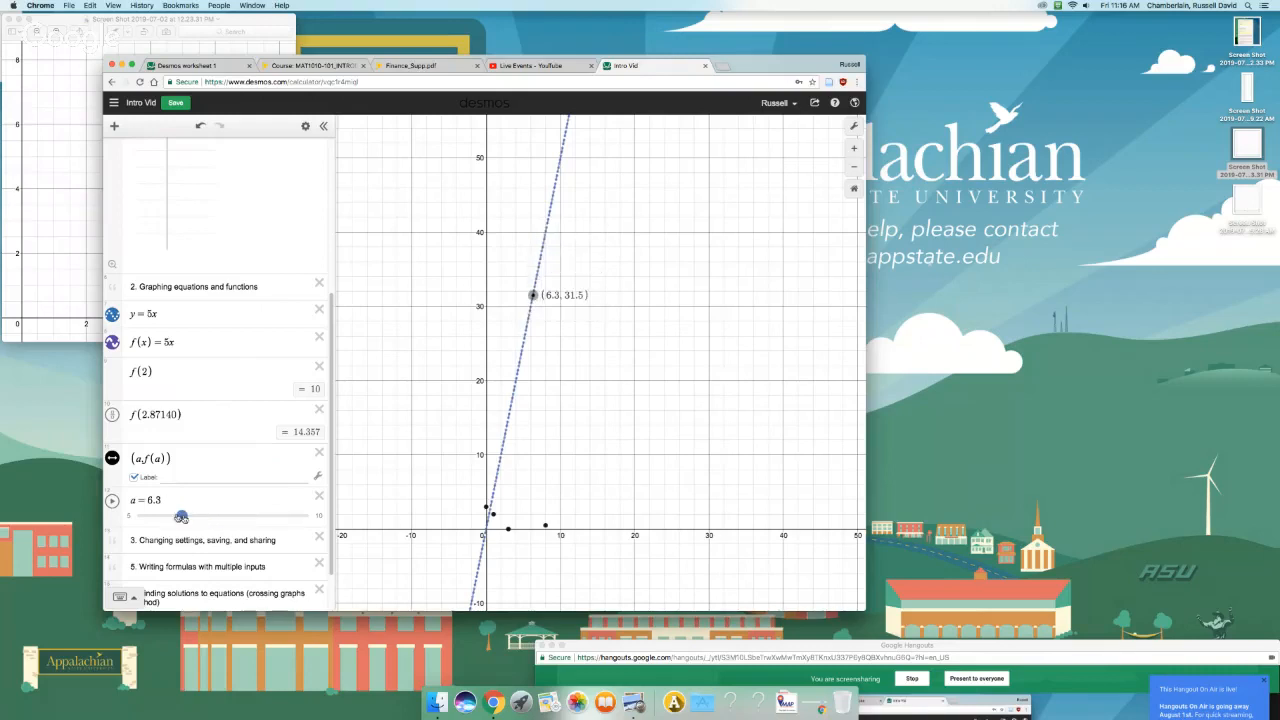
click(113, 501)
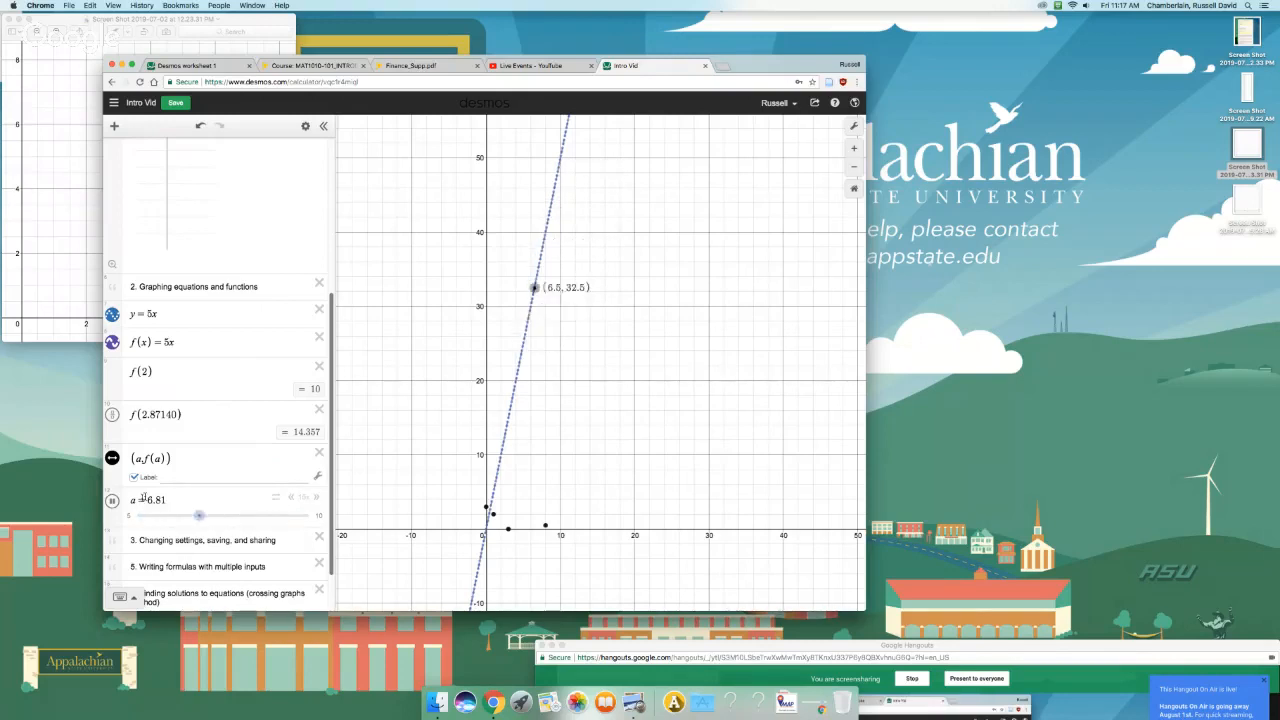
click(112, 500)
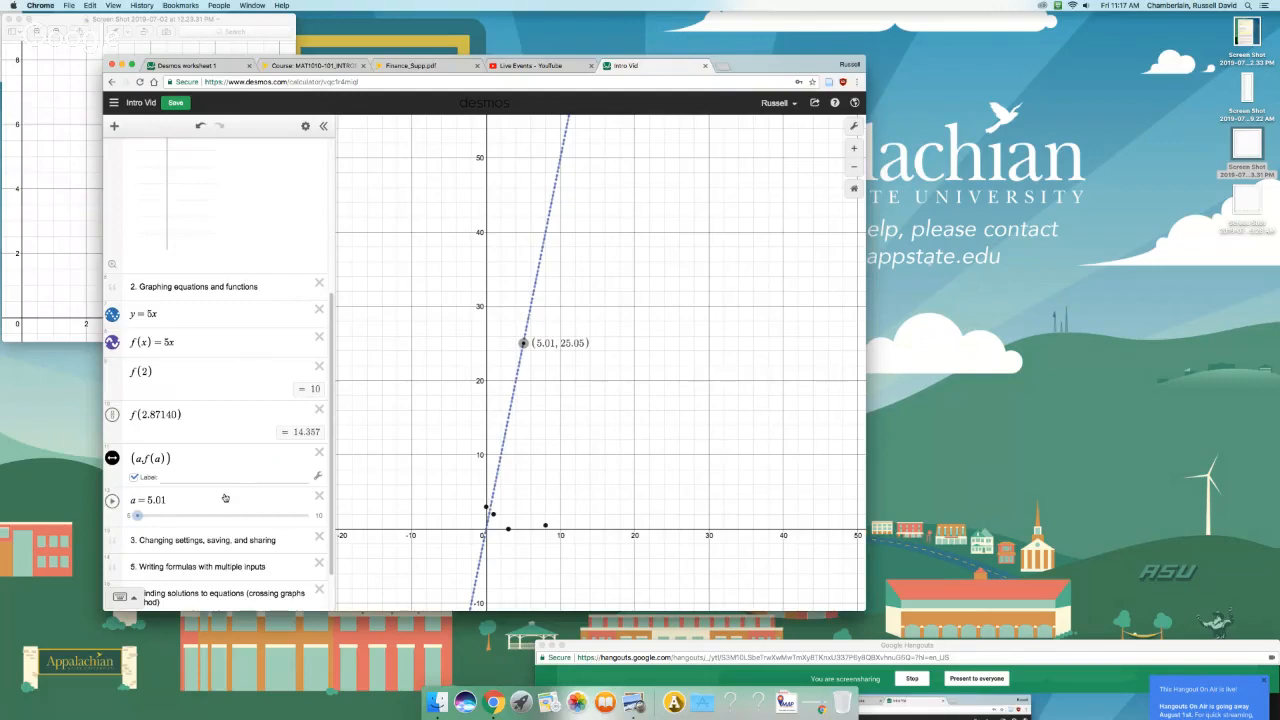
Step: Insert an empty expression line directly below the "Writing formulas with multiple inputs" note
scroll(224, 494, down, 2)
scroll(224, 496, down, 1)
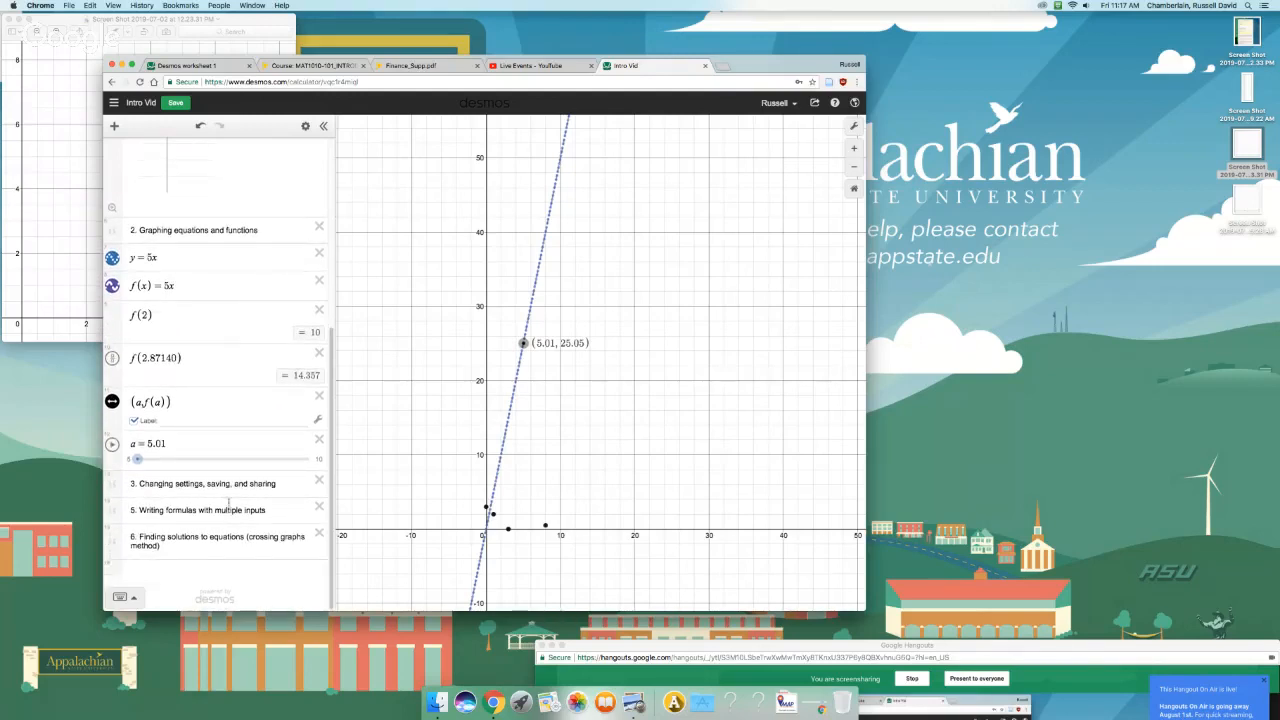
drag(140, 510, 277, 510)
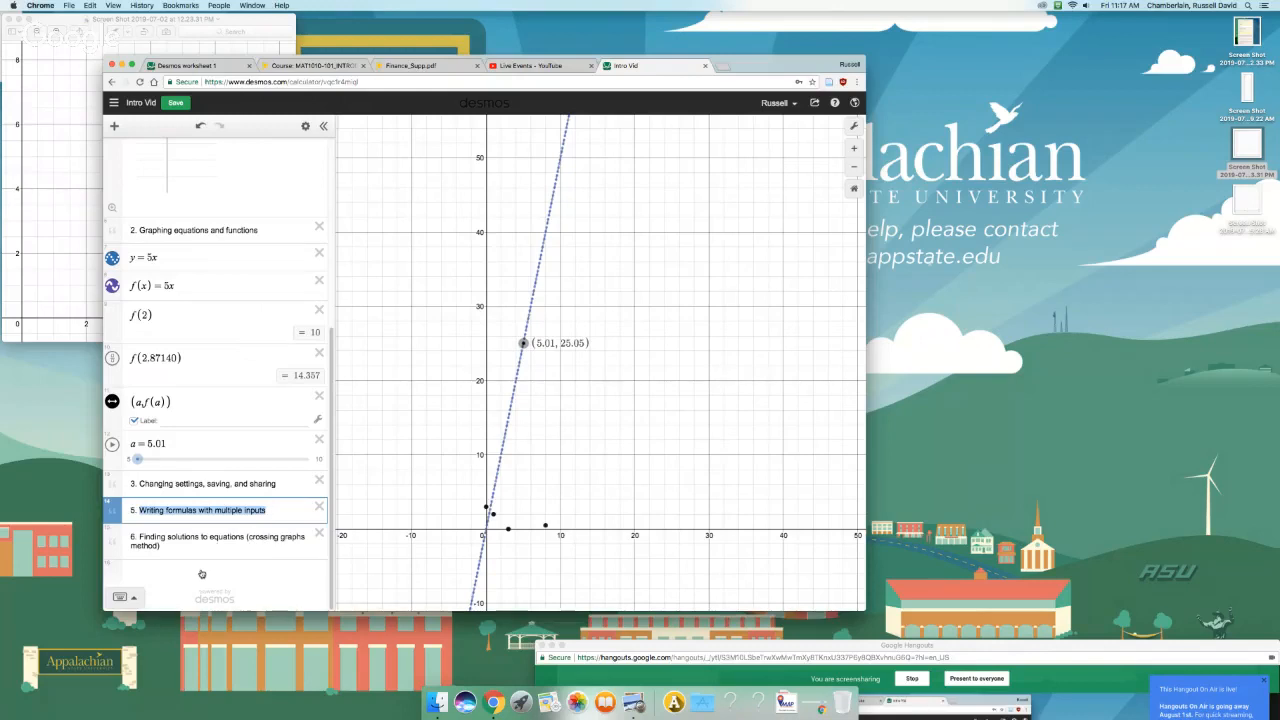
click(274, 585)
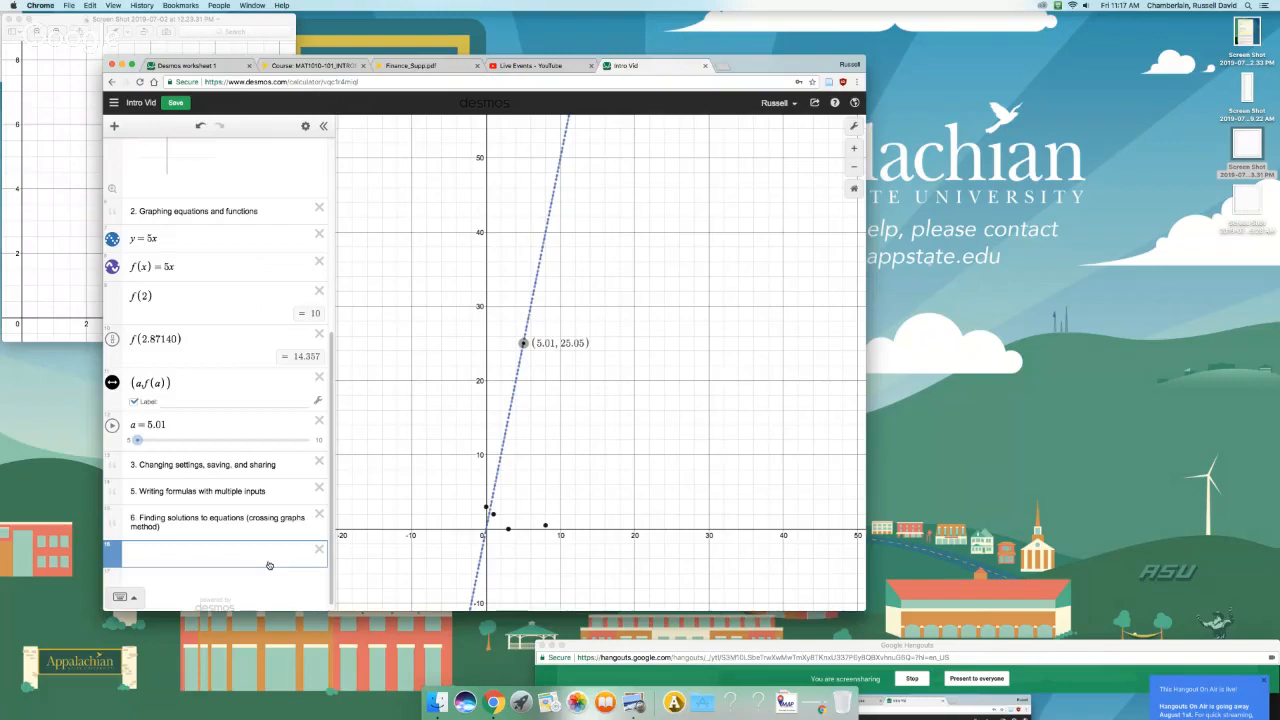
click(290, 491)
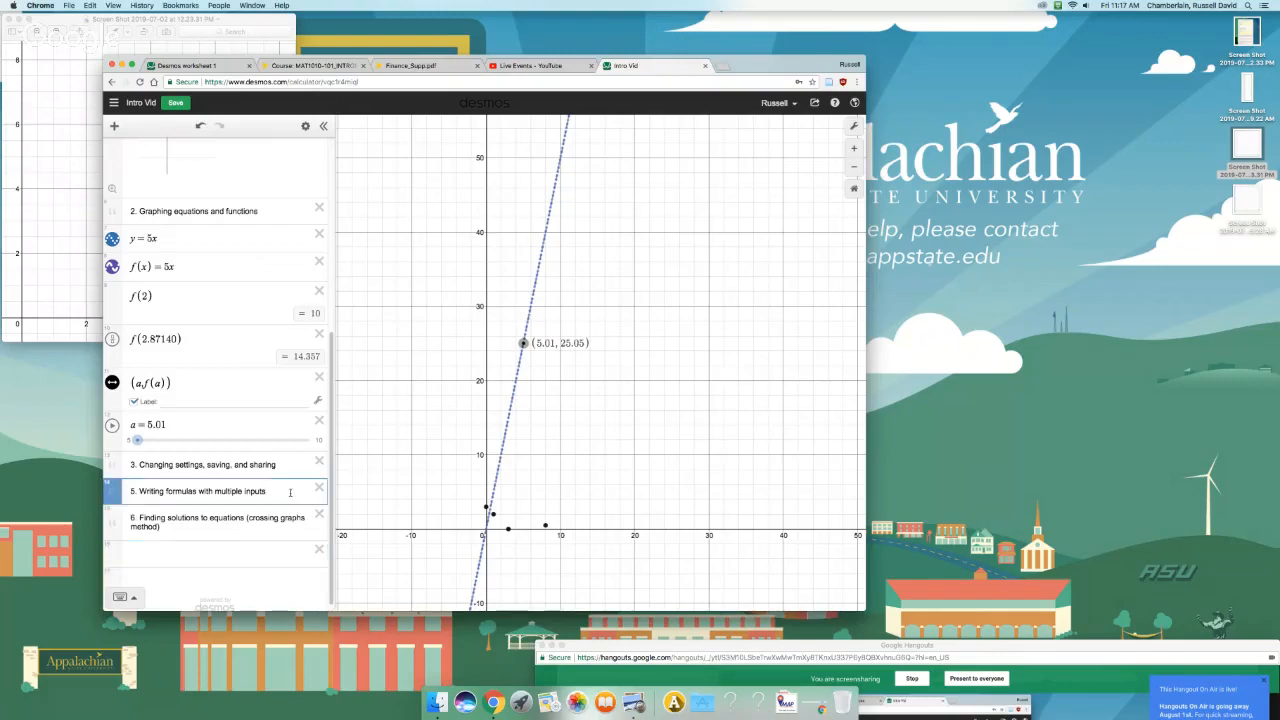
key(Return)
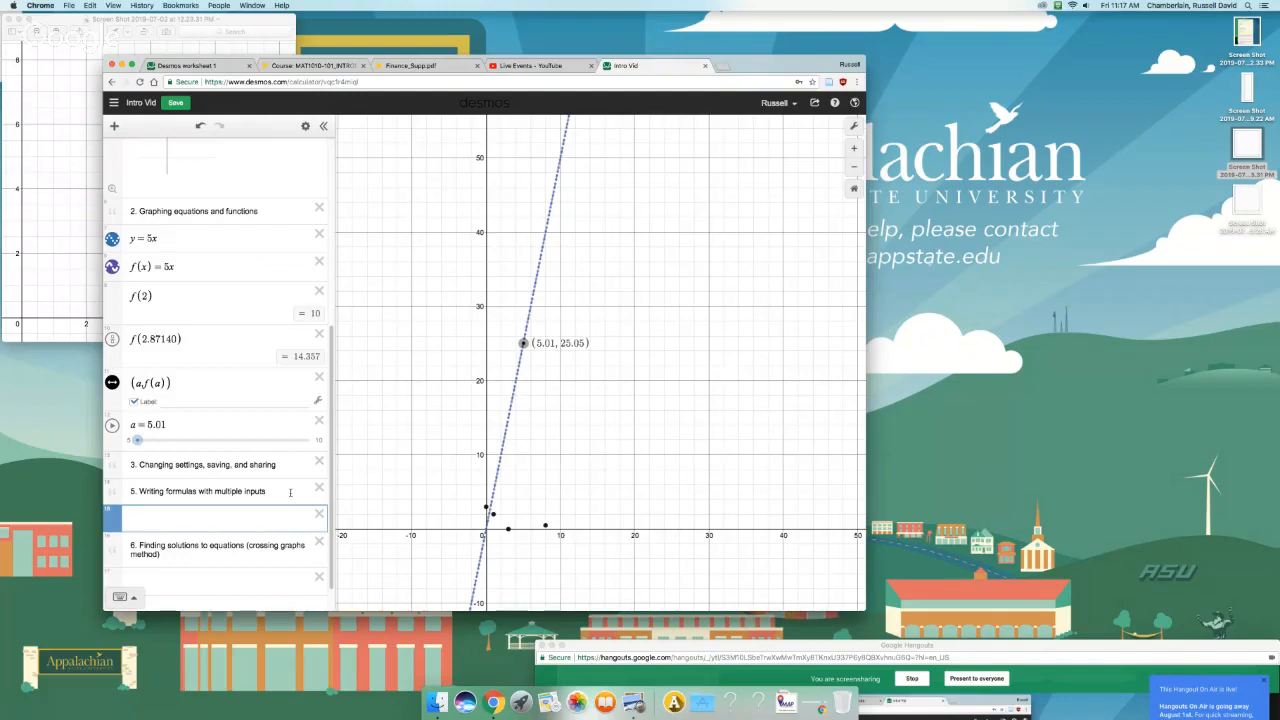
Step: Define the two-input function A(b,h) = .5 · b · h in the empty line and start a new line below it
text(A)
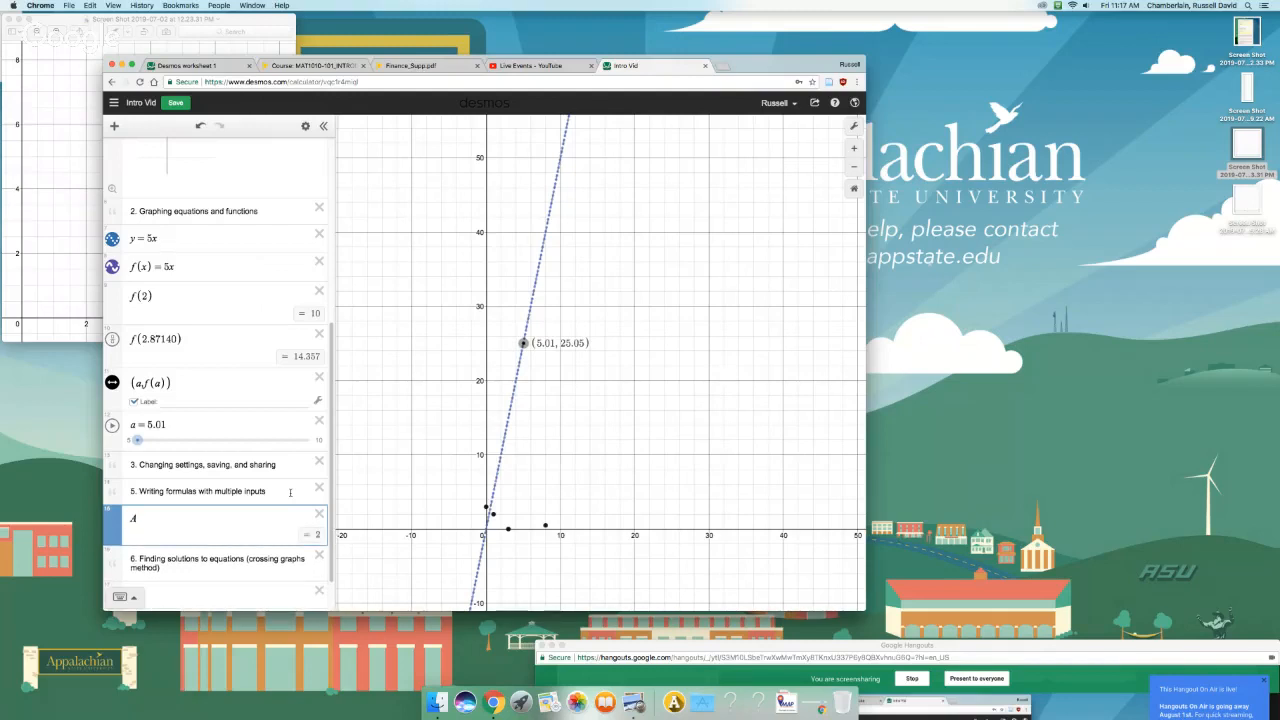
text(()
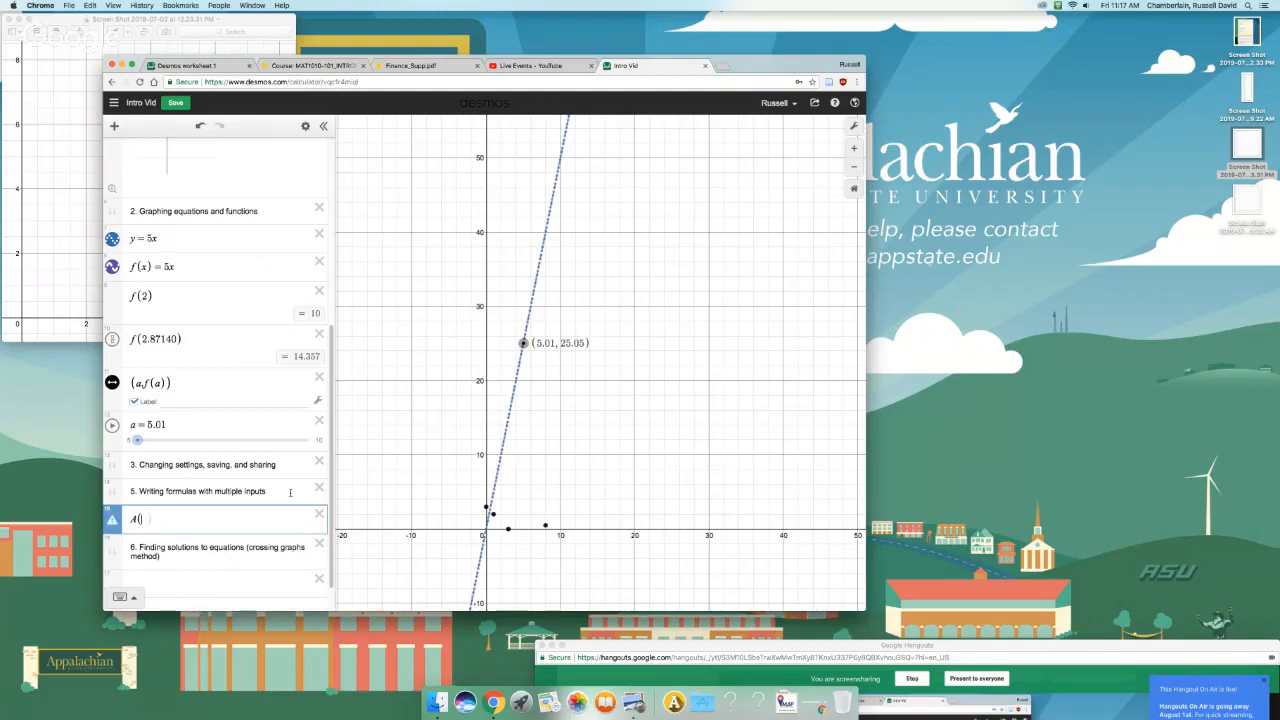
text(b,)
text(h)=)
text(.5)
text(*)
text(b)
text(*)
text(h)
drag(142, 518, 153, 519)
click(141, 519)
click(241, 521)
key(BackSpace)
text(b)
key(Return)
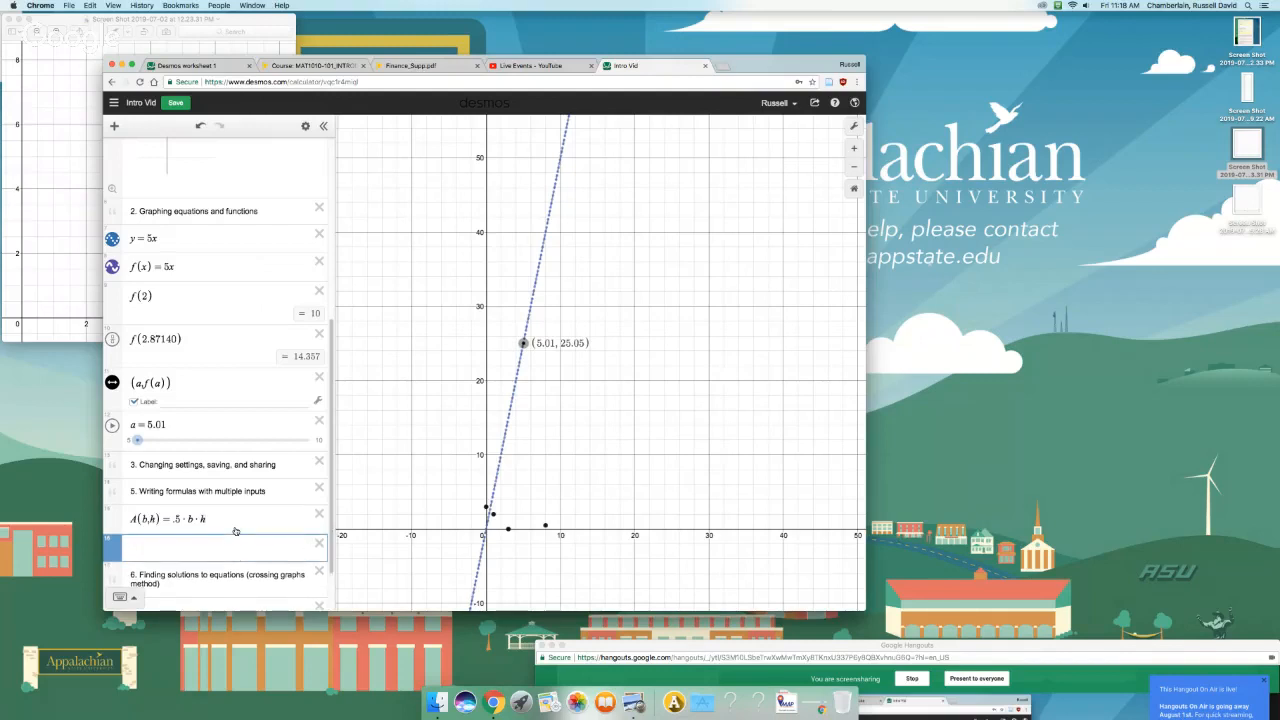
Step: Evaluate the area function for a base of 4 and a height of 3 with the expression A(4,3)
text(A()
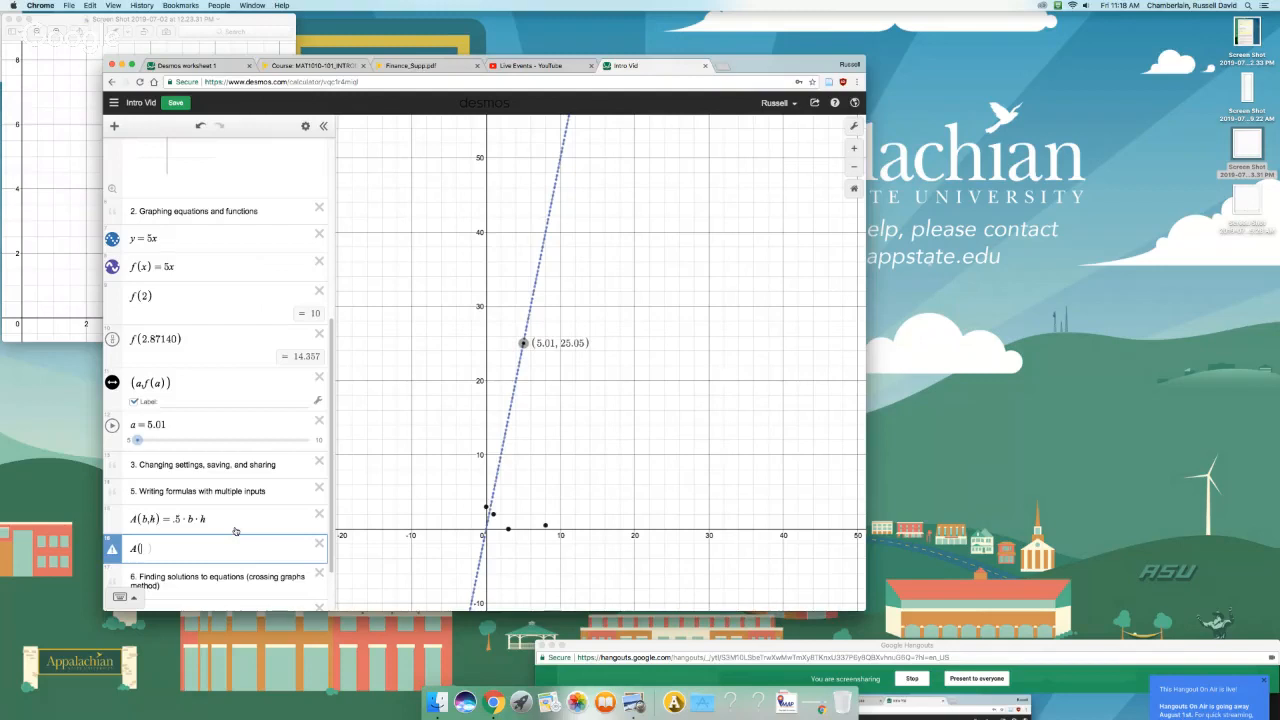
text(4,3)
key(Return)
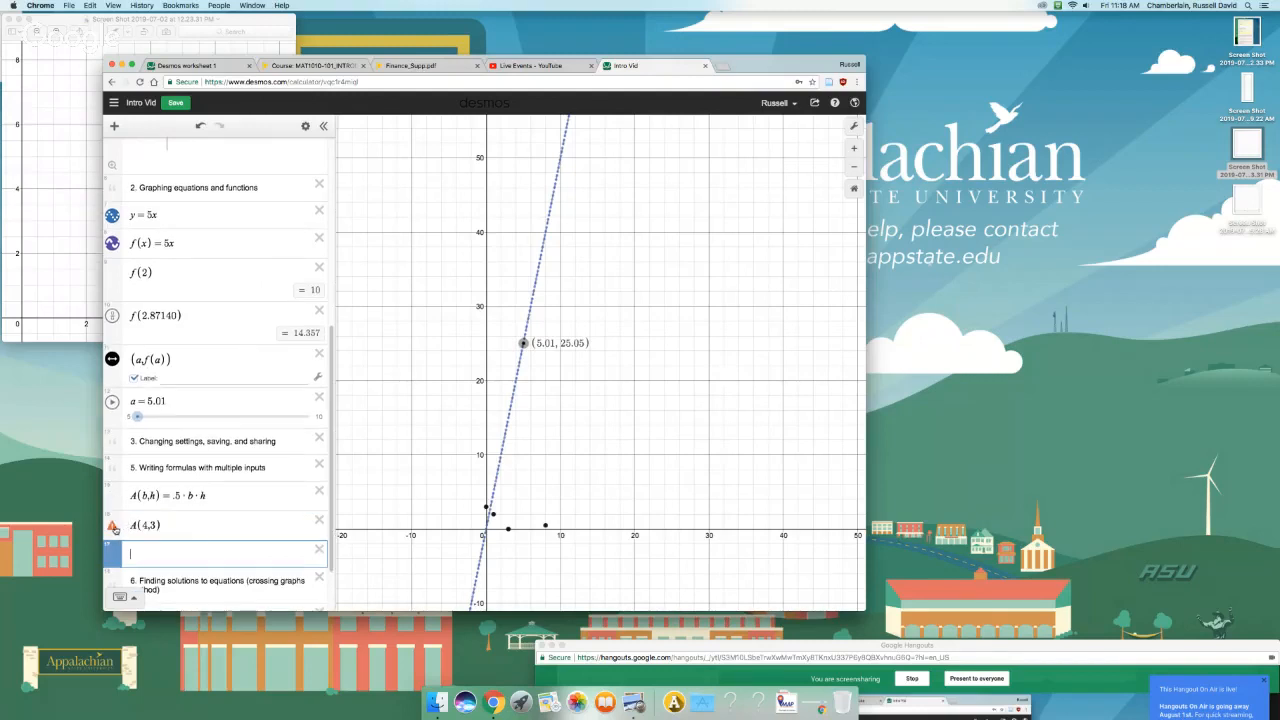
Step: Delete the conflicting A = 2 slider, the A · 5 expression and the table with the f and f · 3 columns
mouse_move(113, 528)
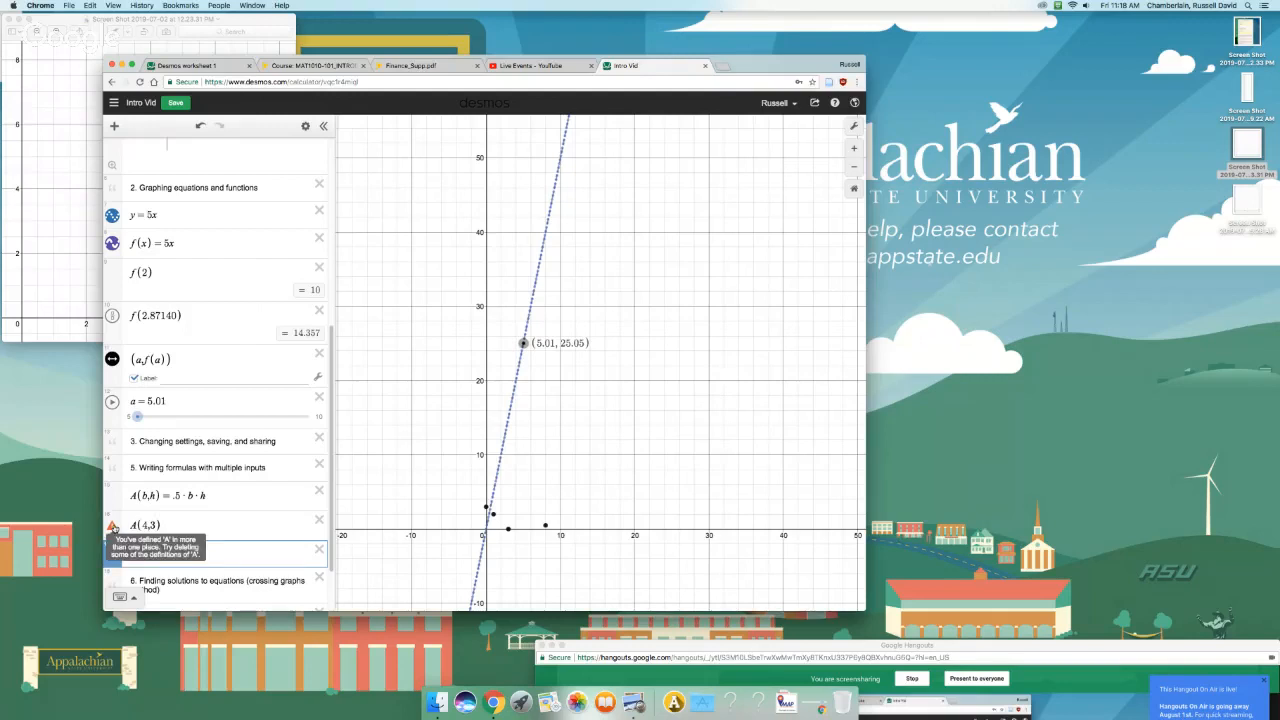
scroll(196, 378, up, 8)
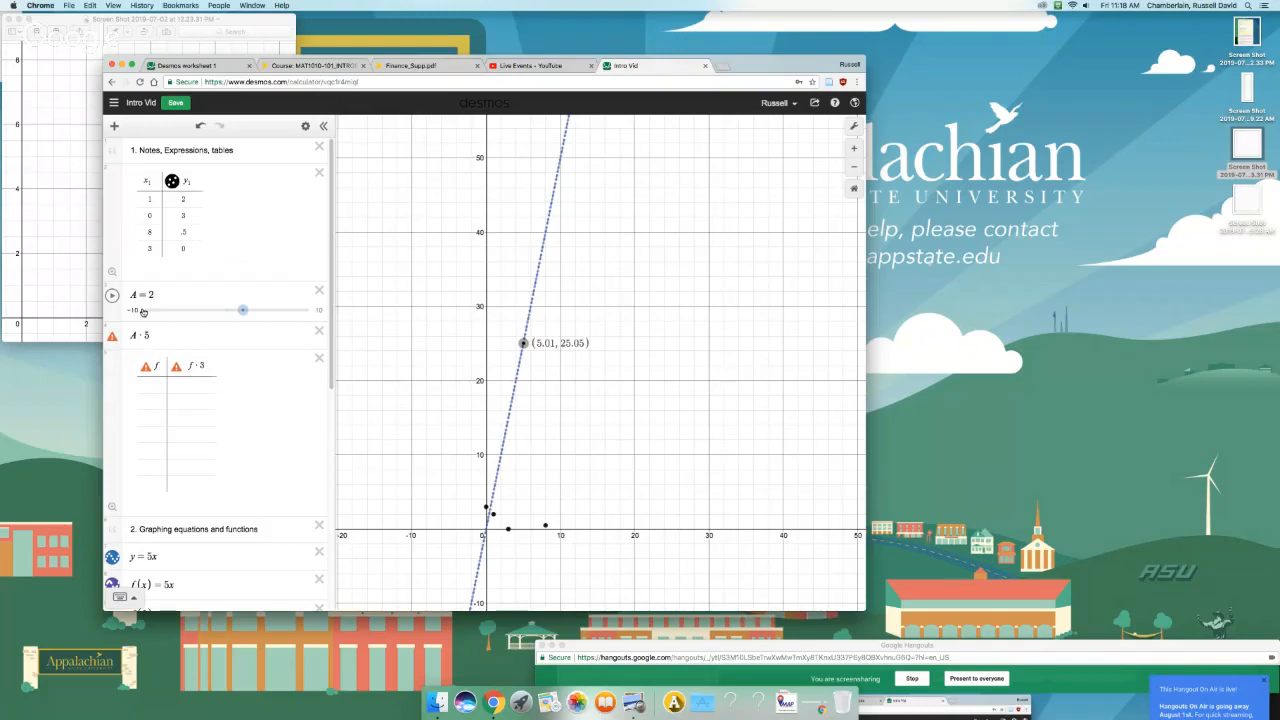
click(320, 291)
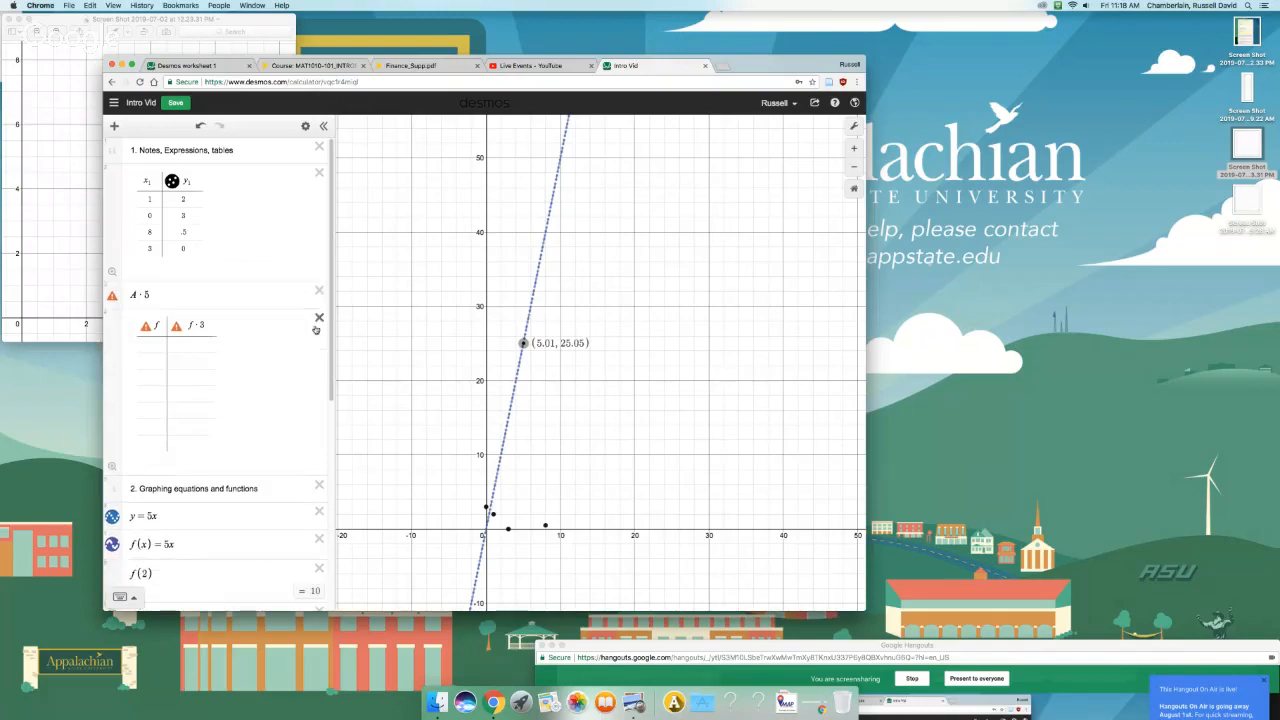
click(320, 291)
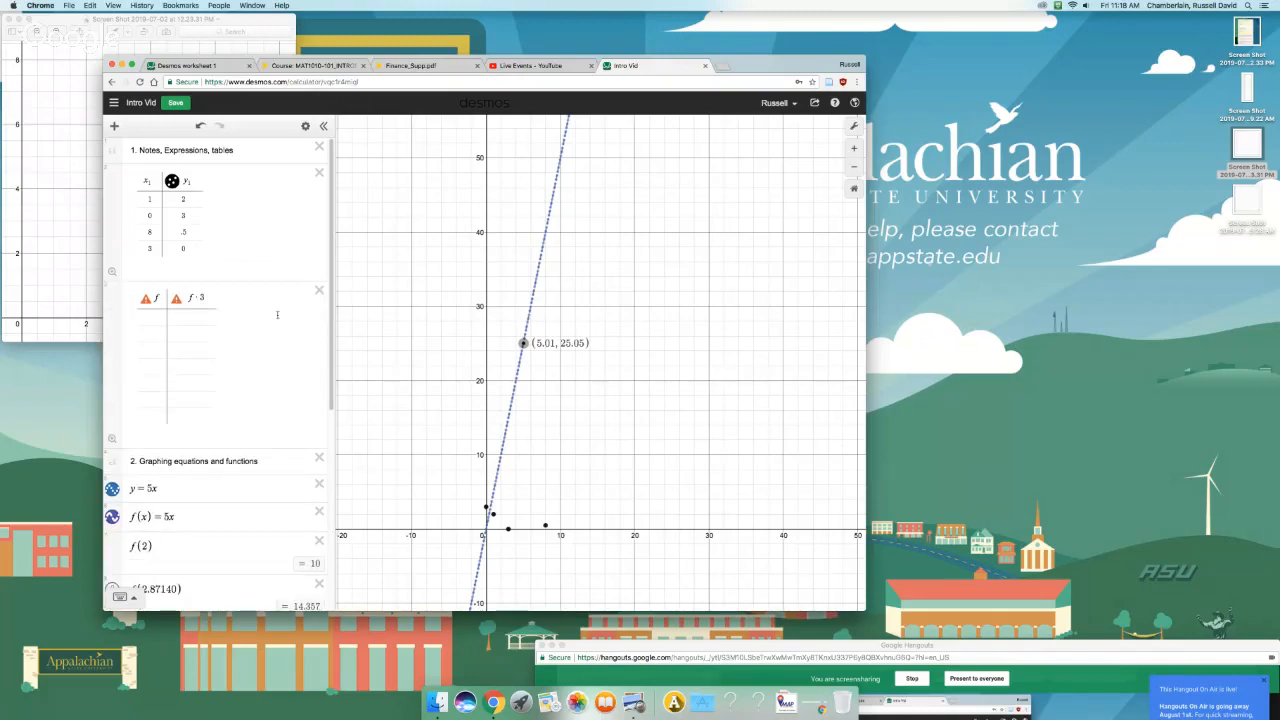
click(319, 290)
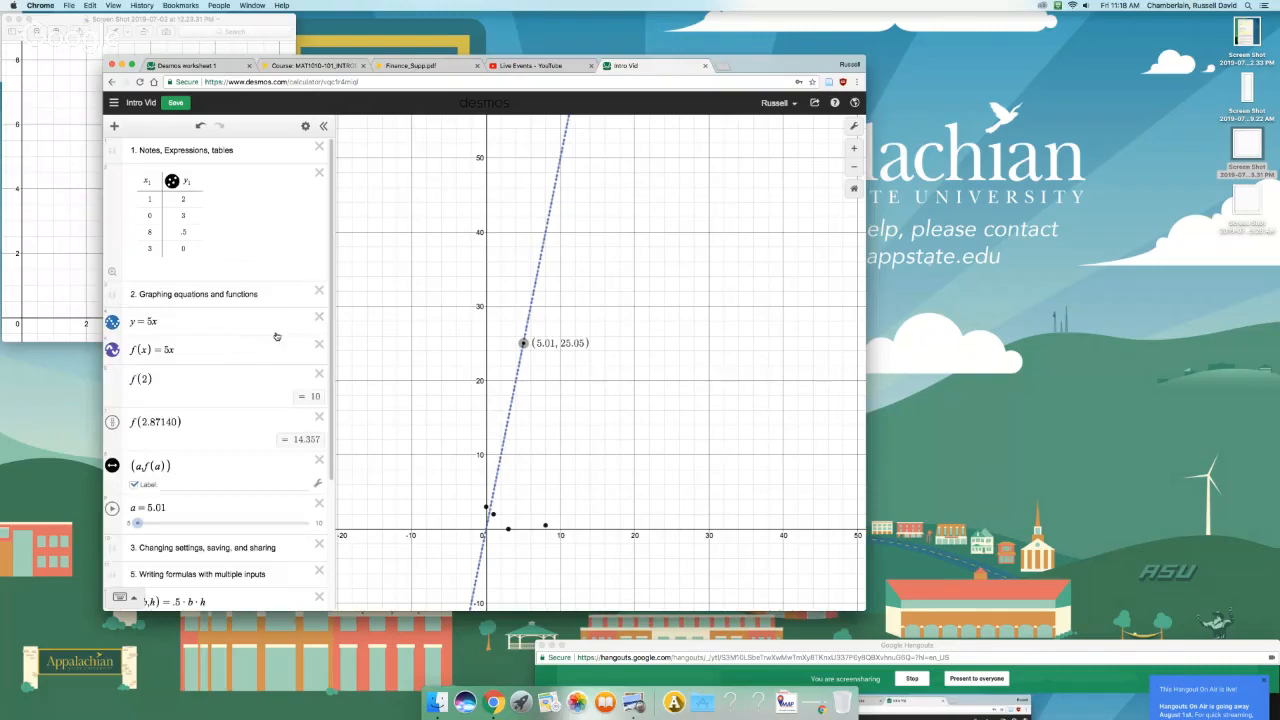
scroll(276, 336, down, 5)
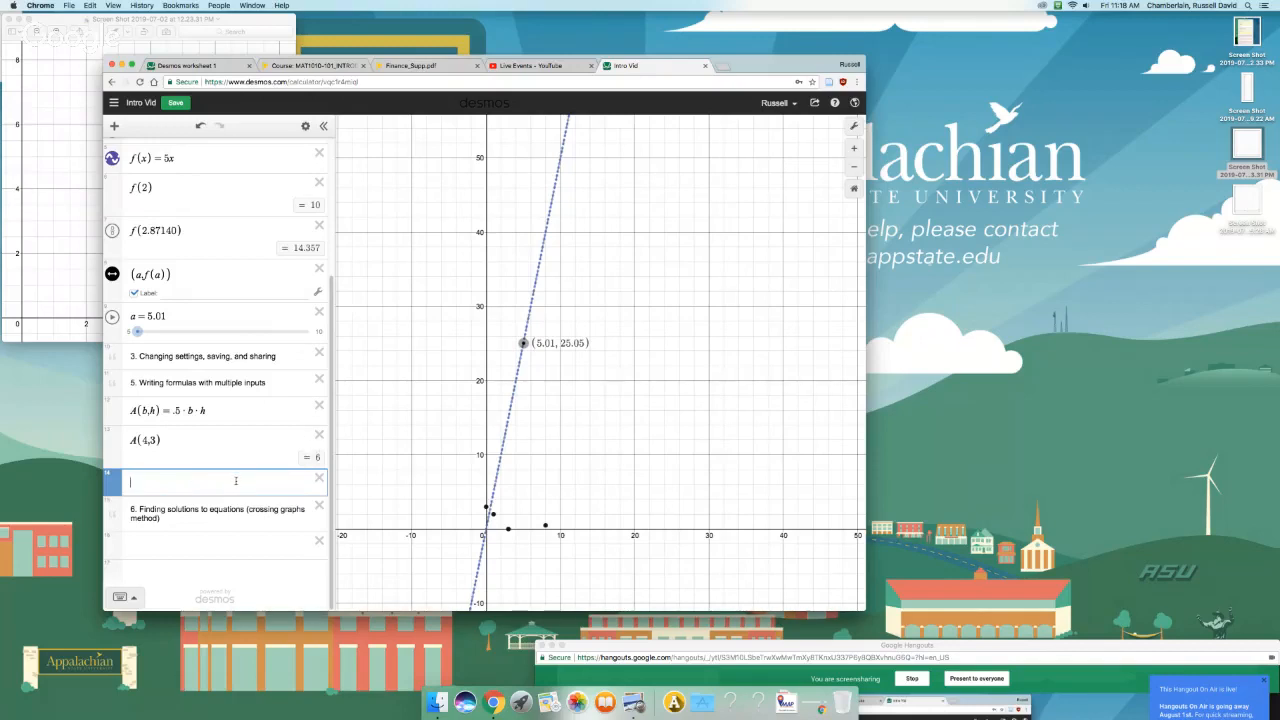
Step: Remove the empty expression line below A(4,3)
text(A)
key(BackSpace)
key(BackSpace)
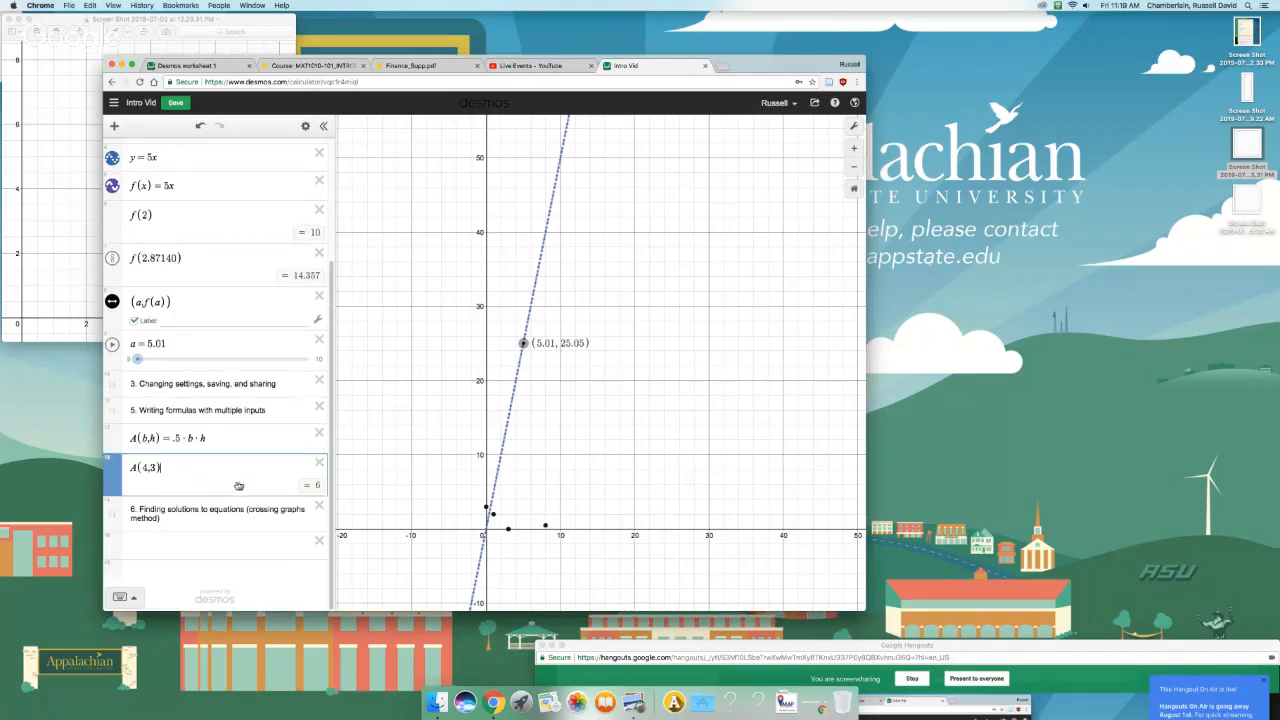
Step: Enter the equation A(9,h) = 50 below the "Finding solutions to equations" note and replace the variable h with x
click(201, 542)
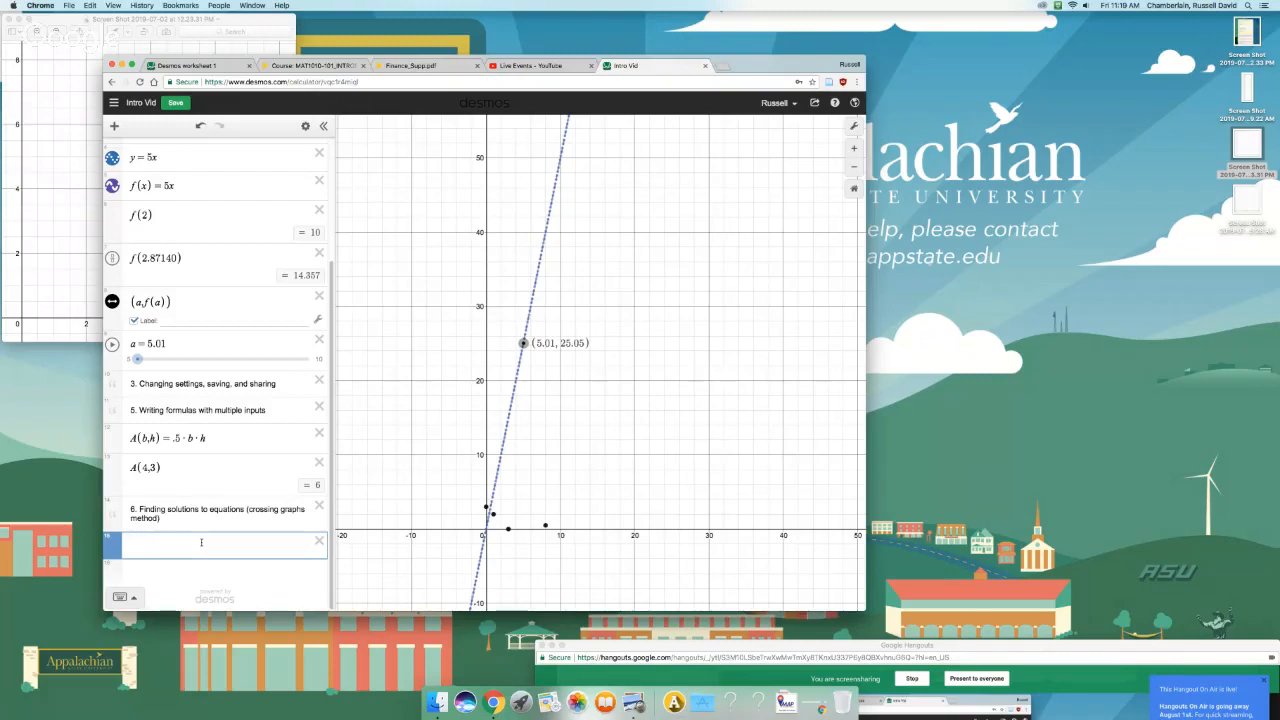
text(A()
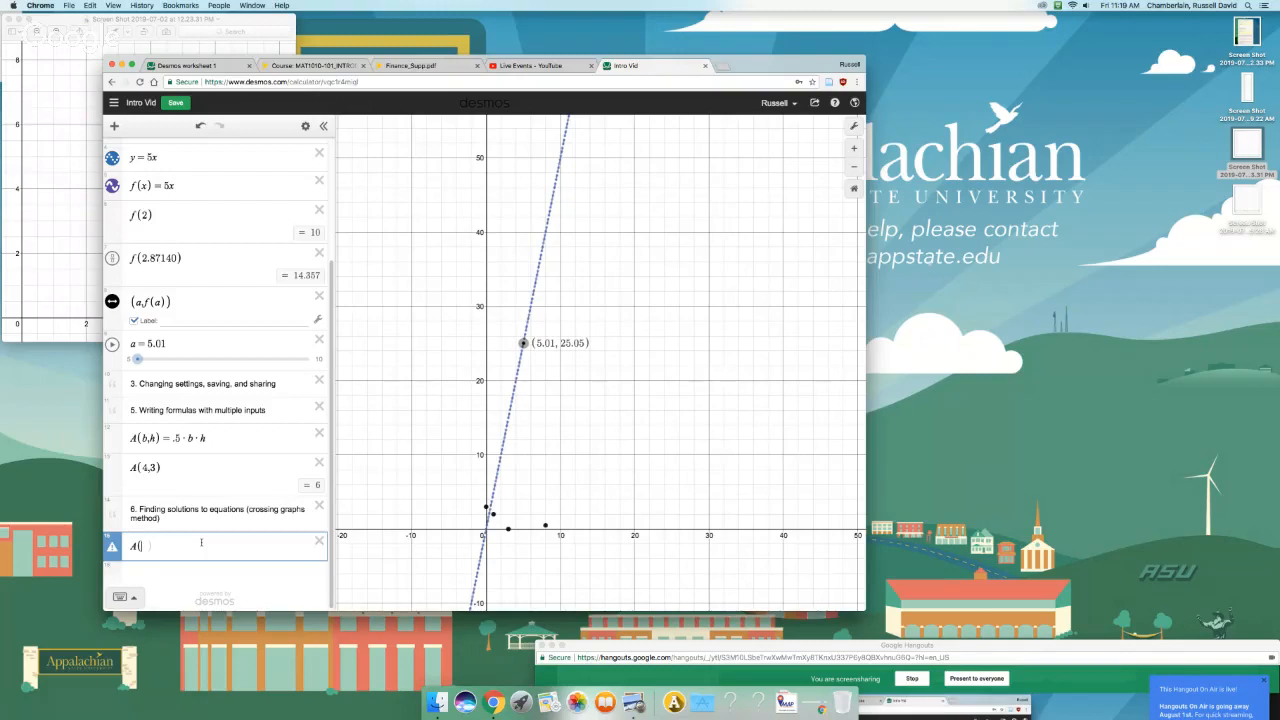
text(9,h)
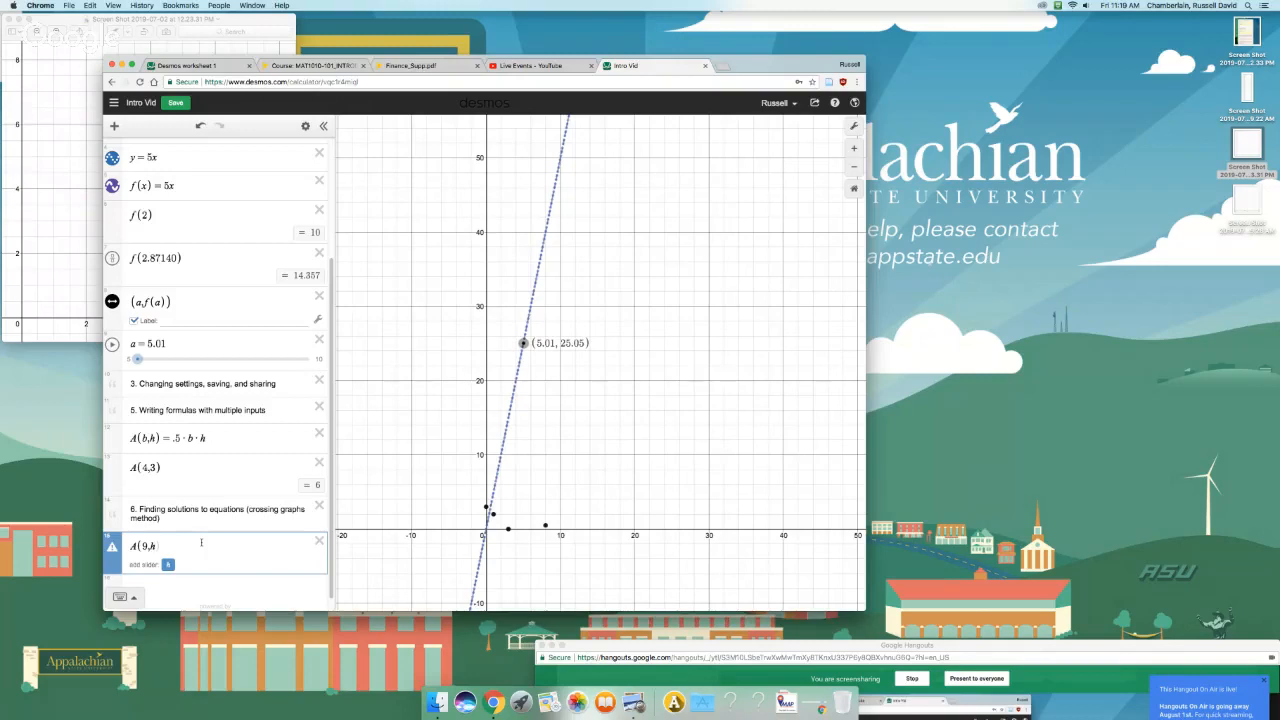
text() = )
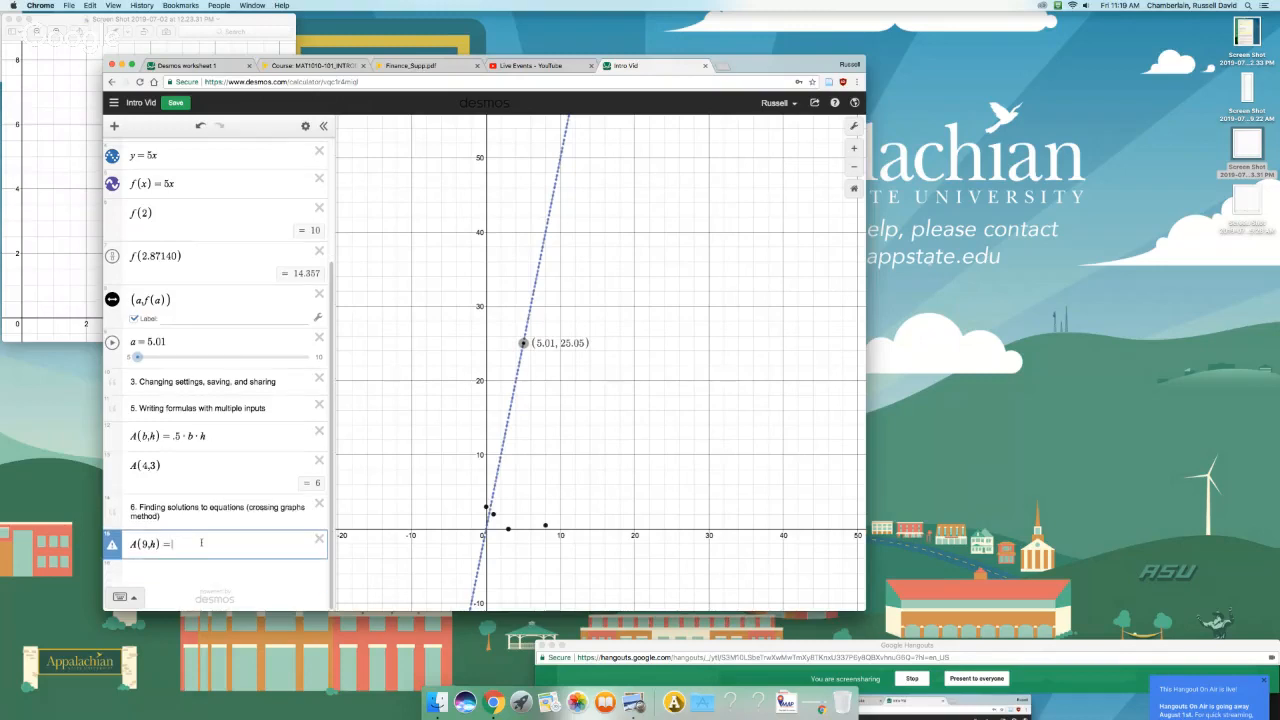
text(50)
mouse_move(112, 547)
key(BackSpace)
text(x)
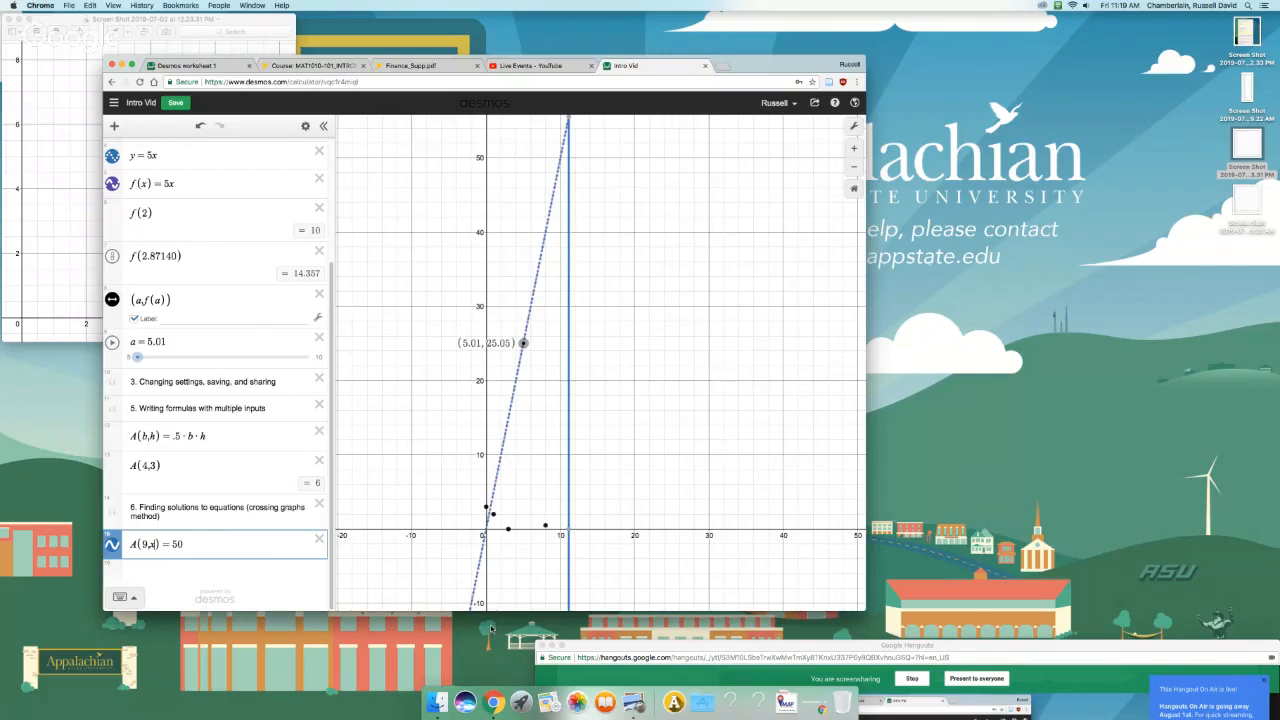
Step: Examine the vertical line graphed by A(9,x) = 50 near the x-axis for its x-value
click(245, 542)
mouse_move(569, 532)
drag(590, 514, 606, 515)
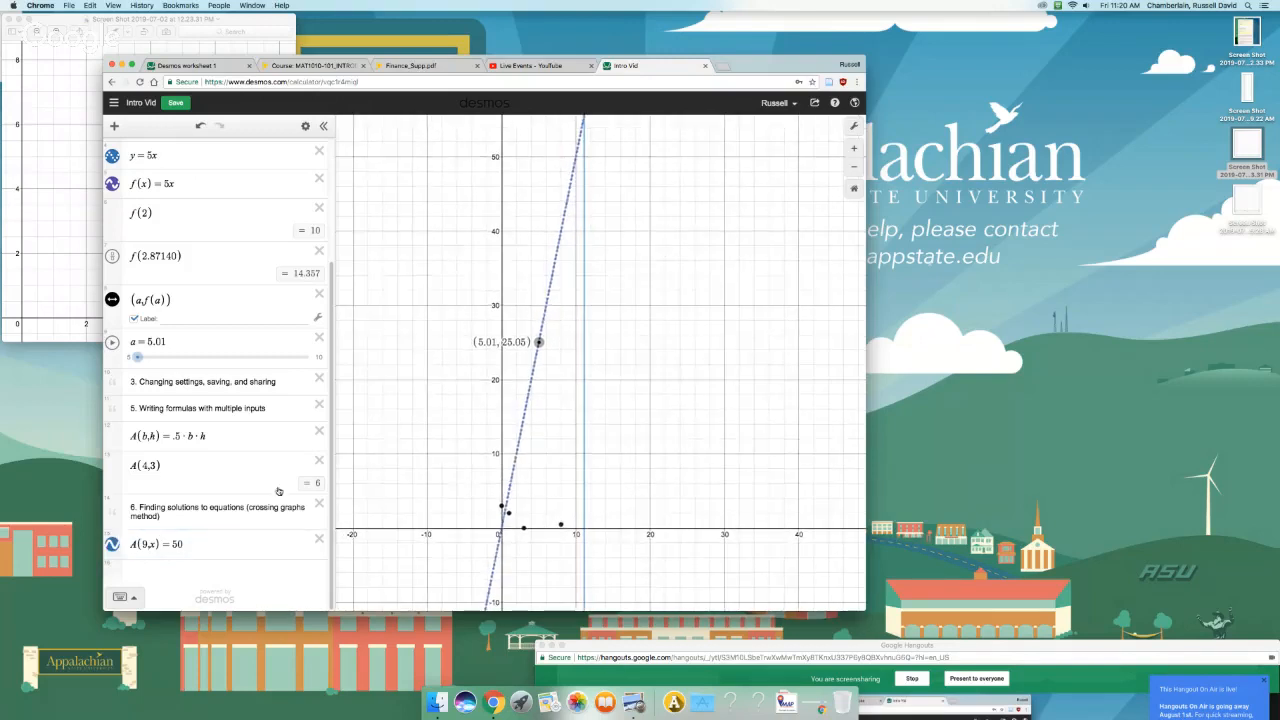
click(218, 572)
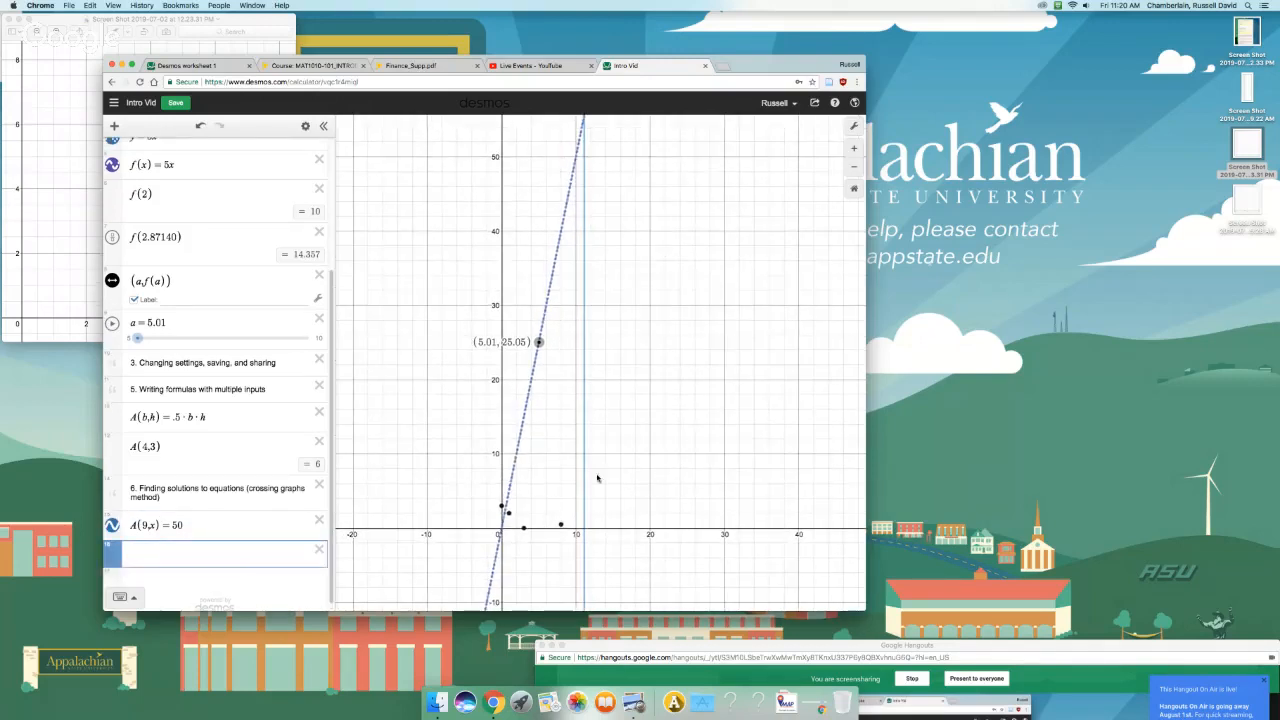
click(585, 489)
drag(578, 492, 581, 492)
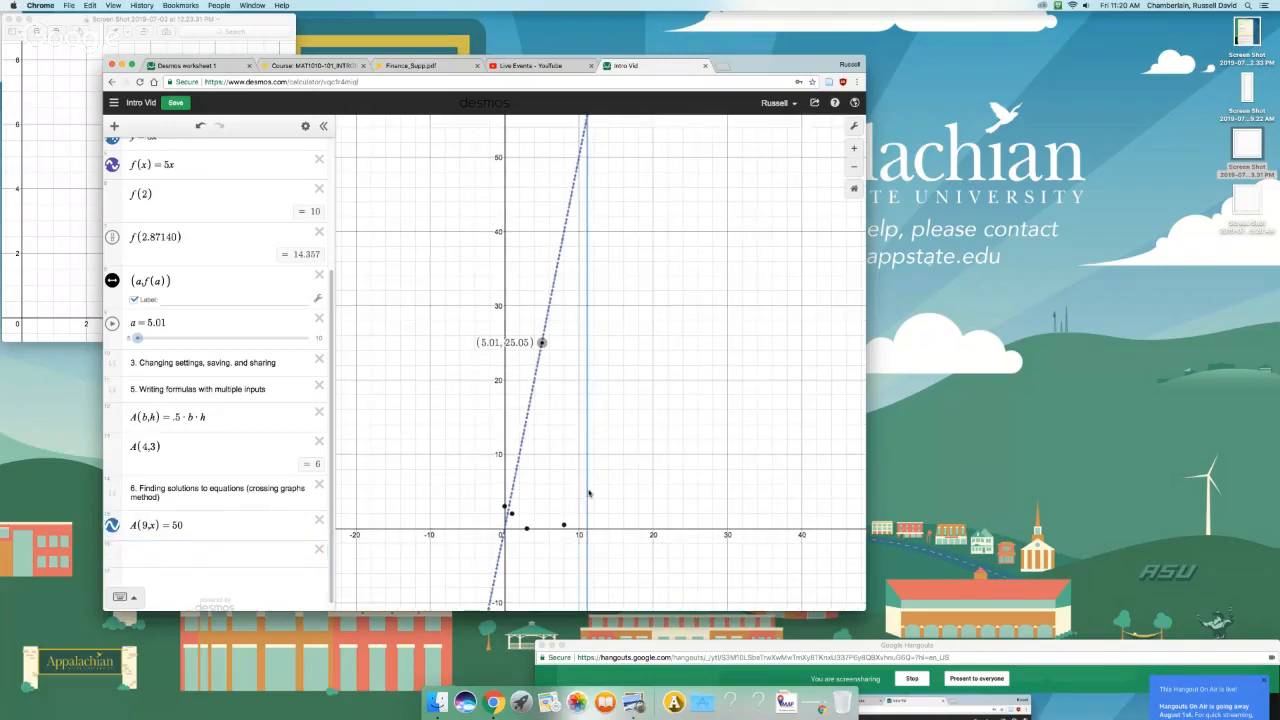
click(588, 492)
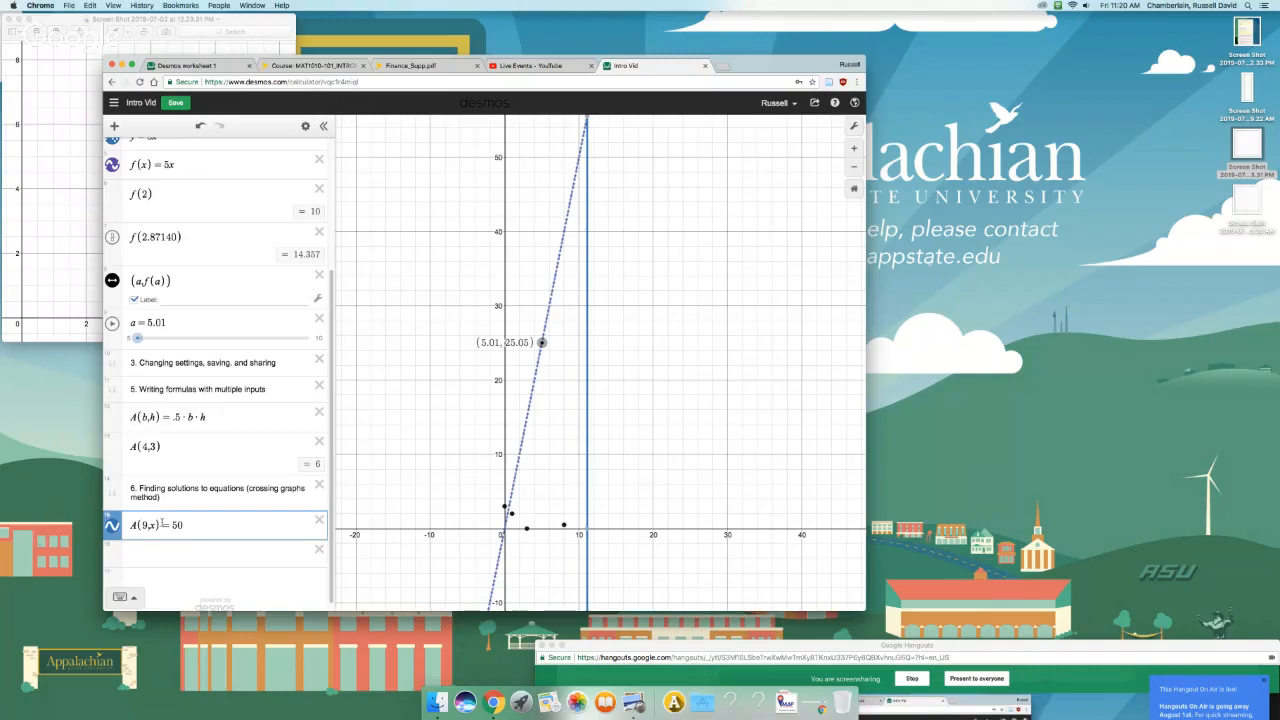
Step: Evaluate A(9,11.11111111111) on the line below the equation to check the solution
click(169, 551)
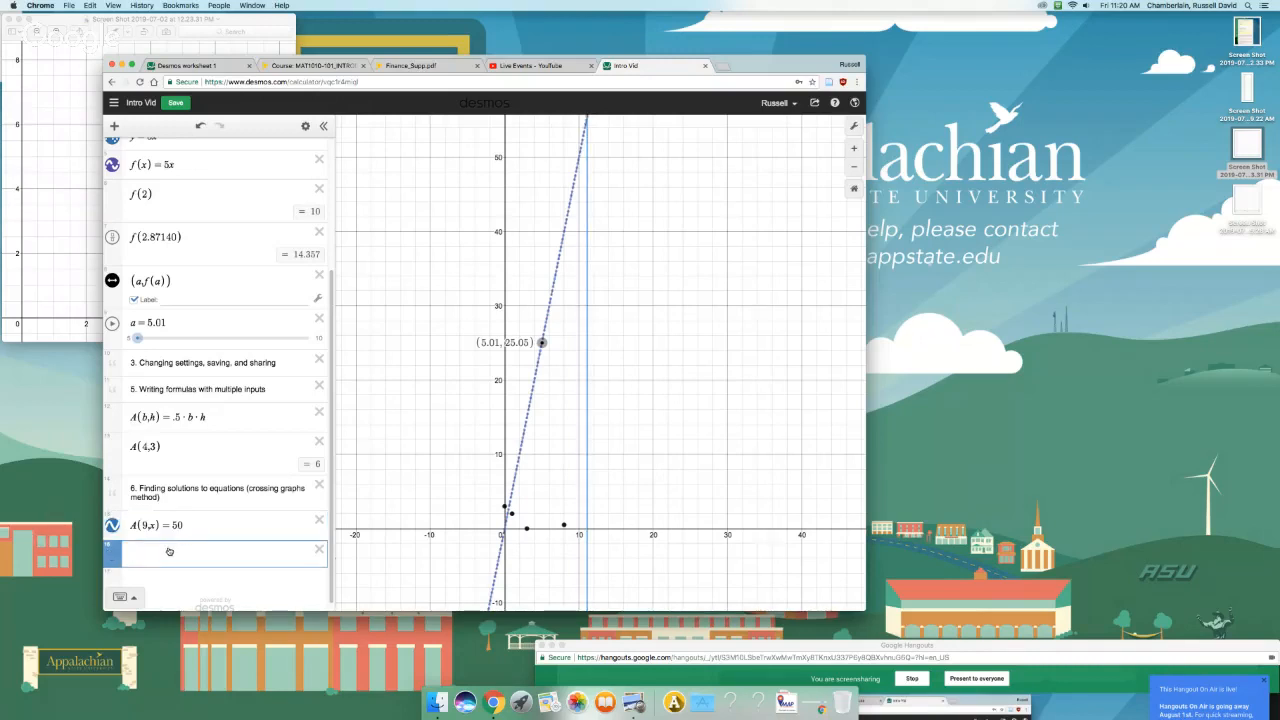
text(A()
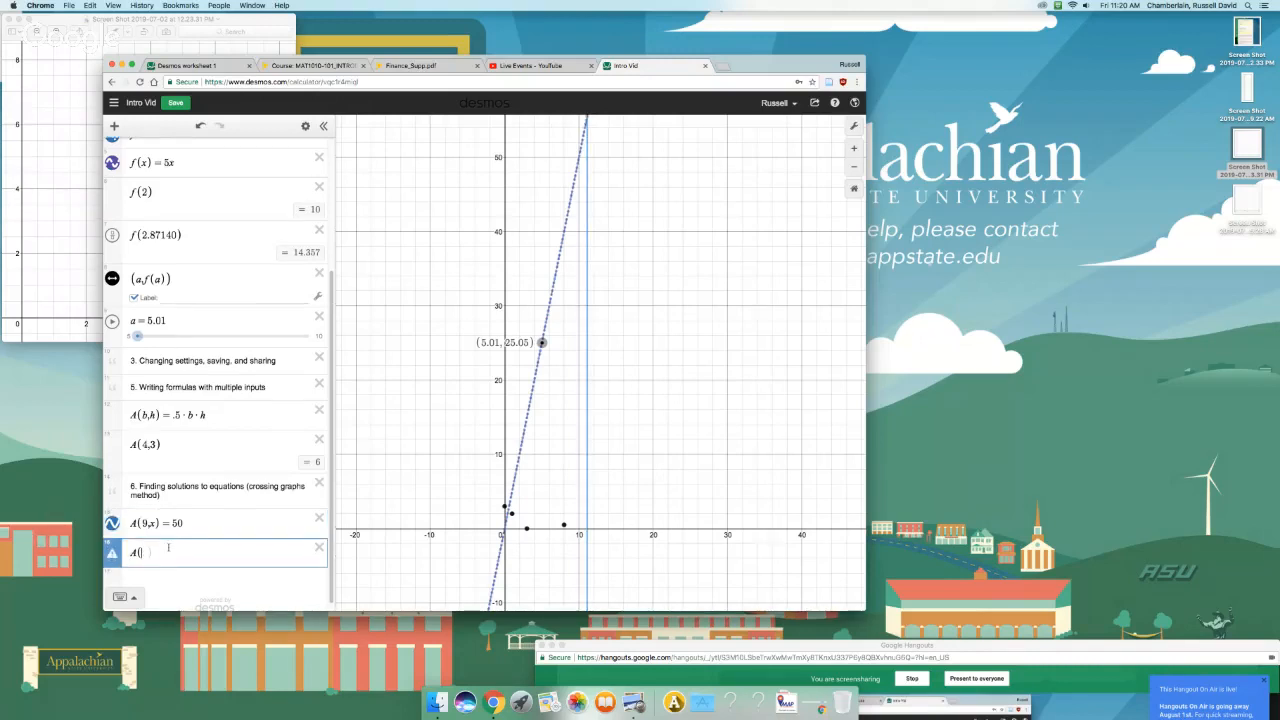
text(9,11)
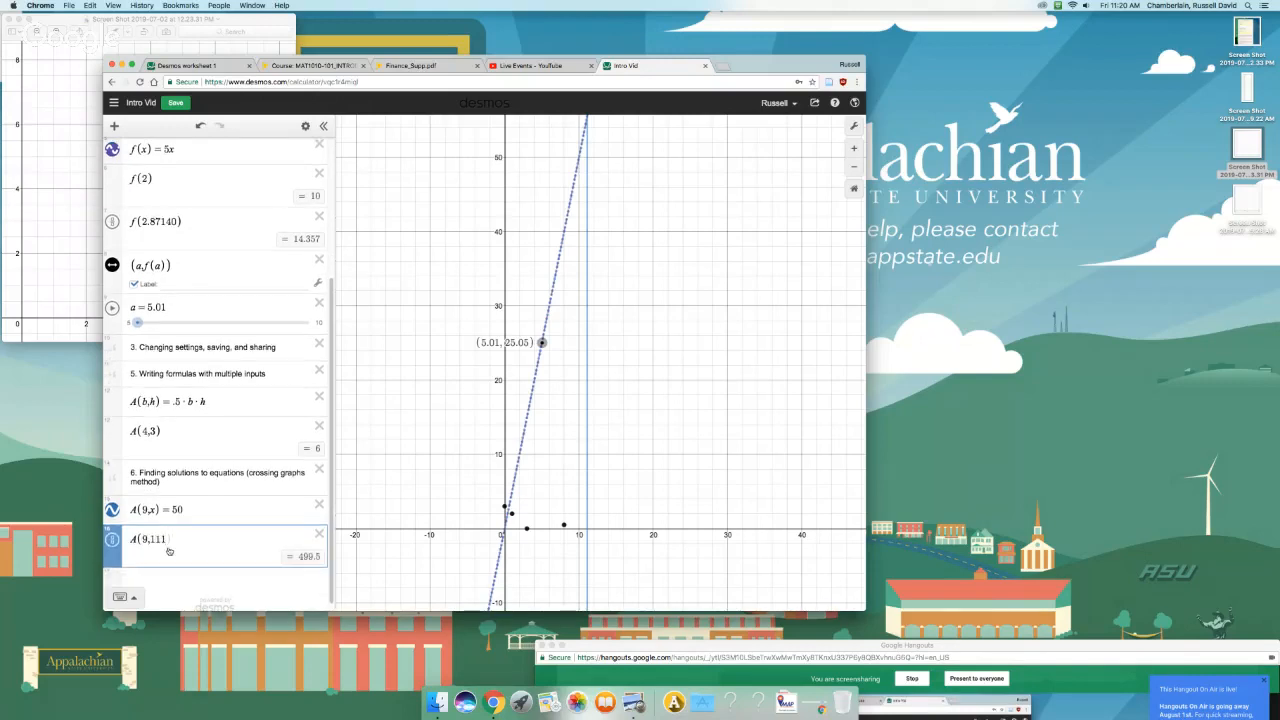
text(.1111111)
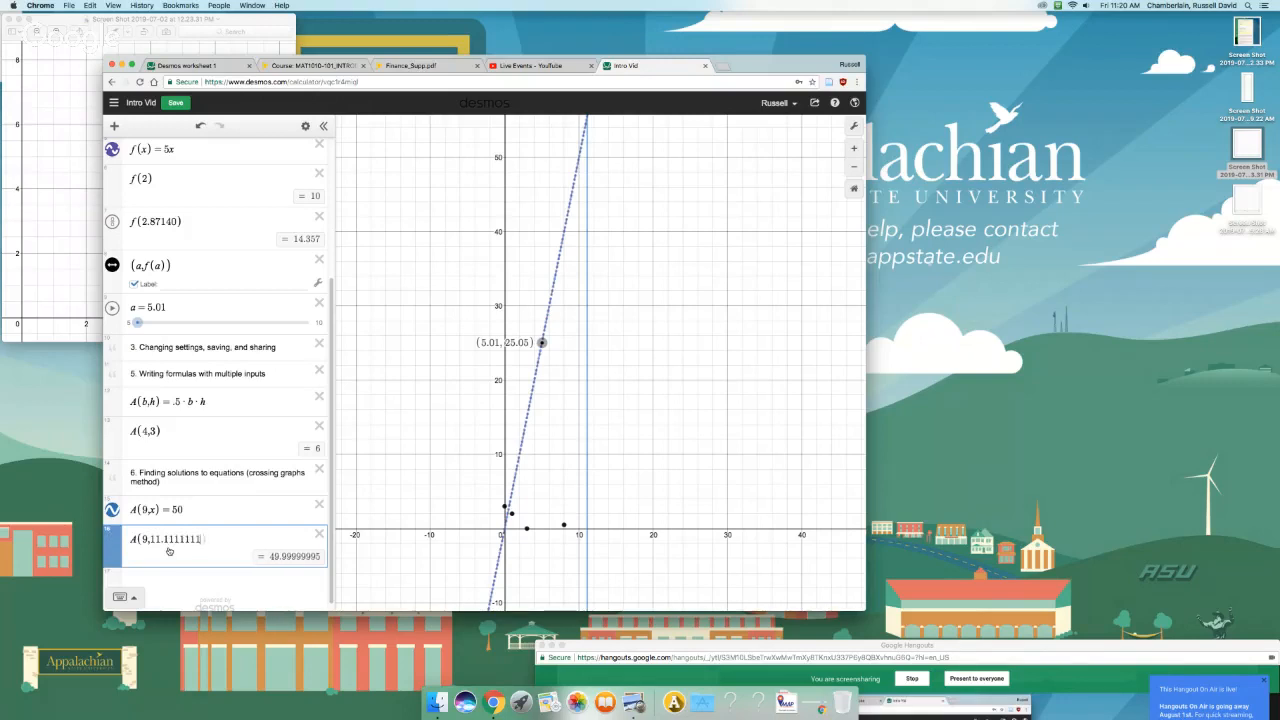
text(11111)
key(BackSpace)
key(BackSpace)
text(11111)
Step: Display the coordinates where the A(9,x) = 50 line crosses the dashed 5x line, and highlight the equation
click(588, 407)
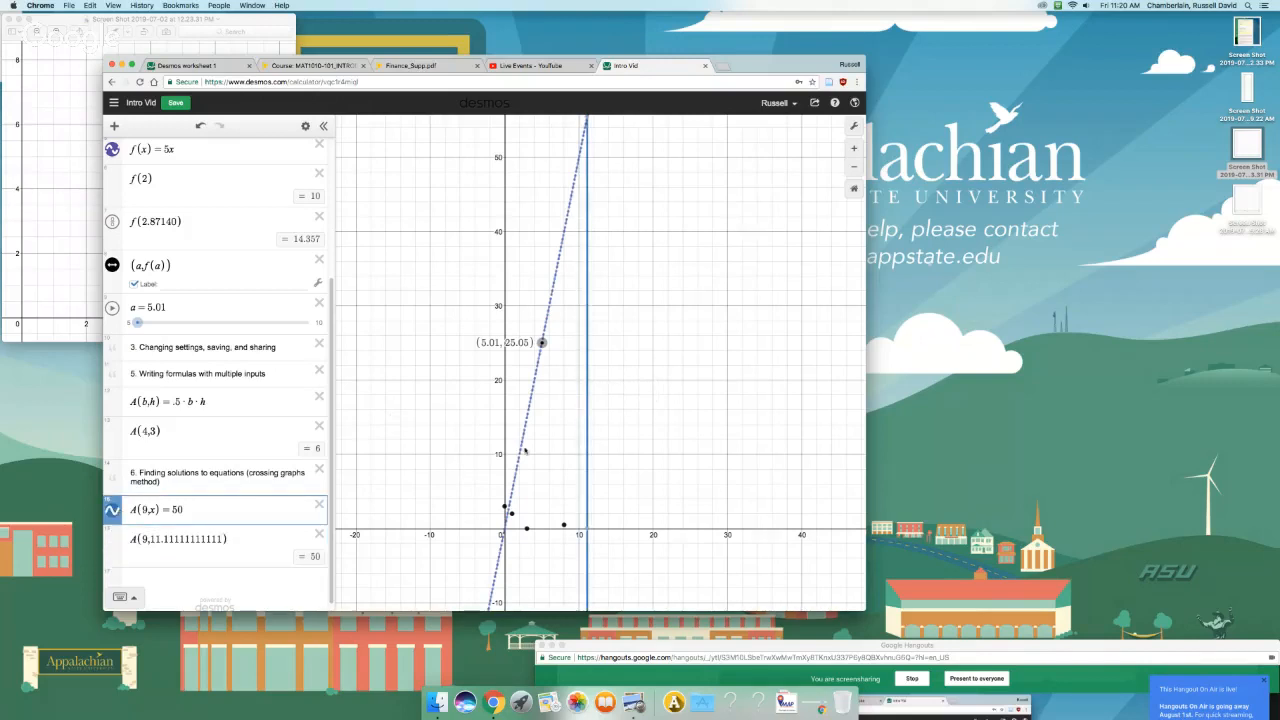
drag(634, 165, 625, 298)
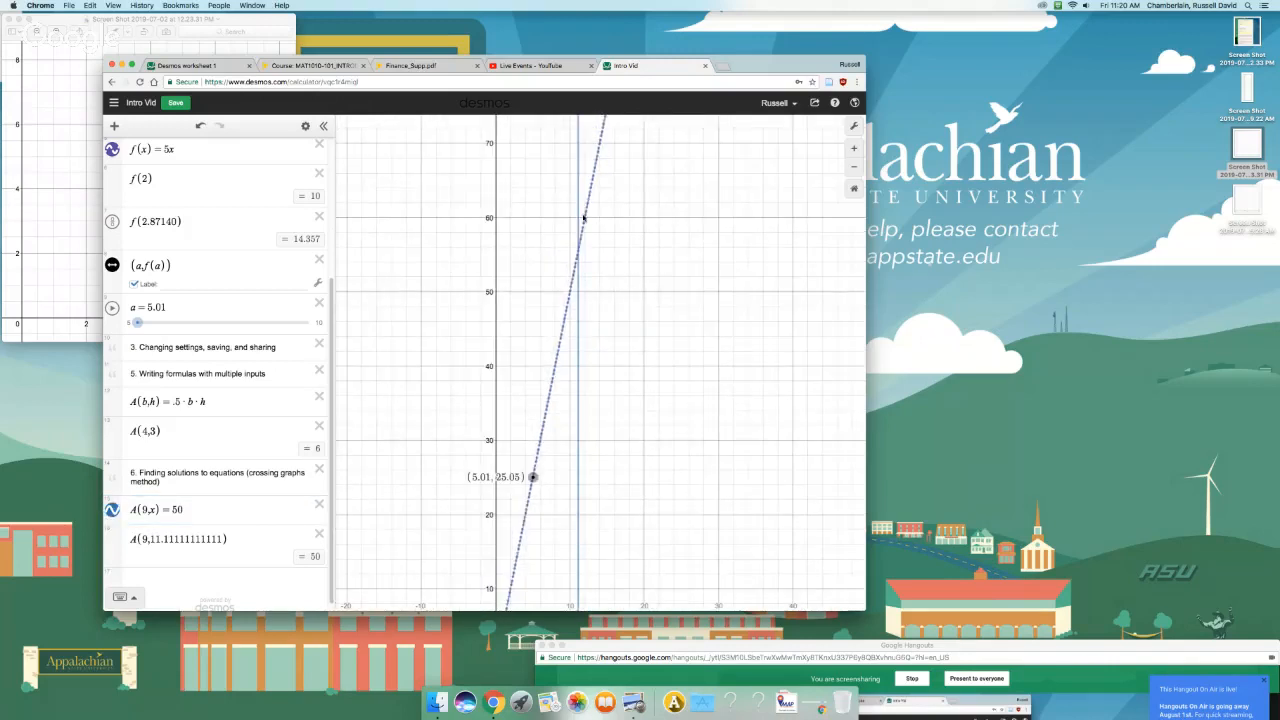
click(579, 254)
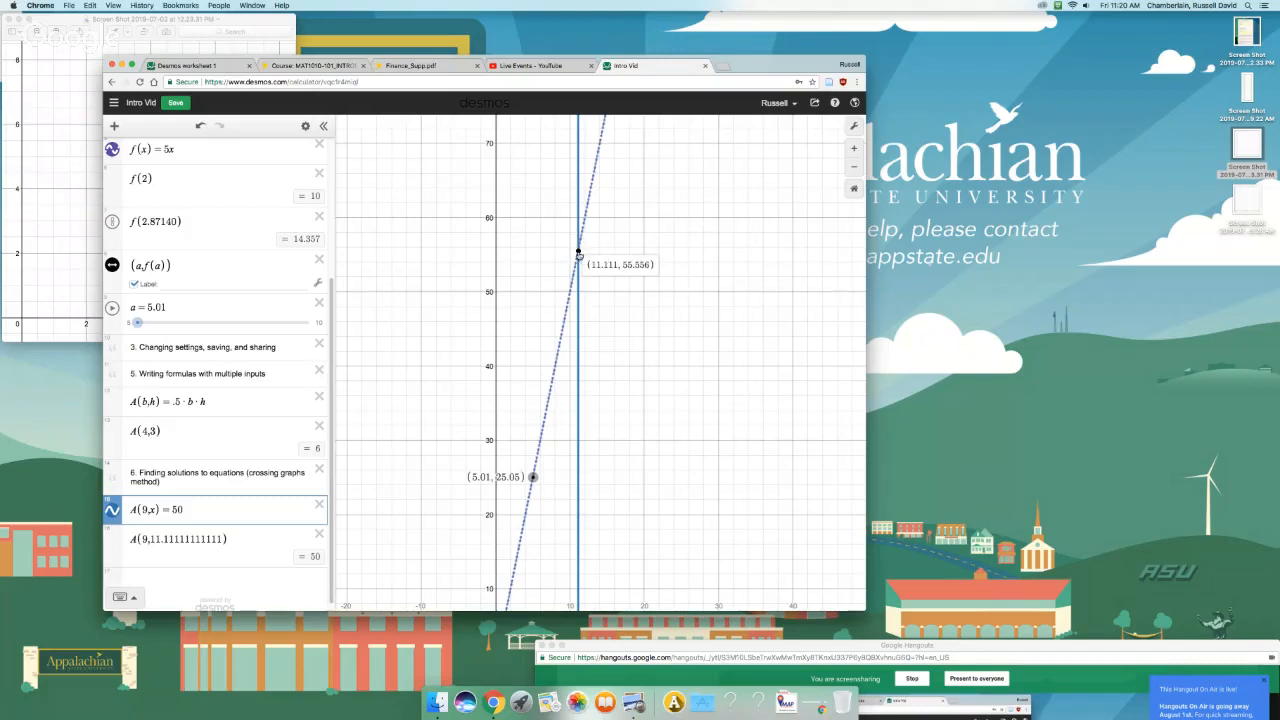
click(578, 254)
click(578, 255)
scroll(240, 500, down, 1)
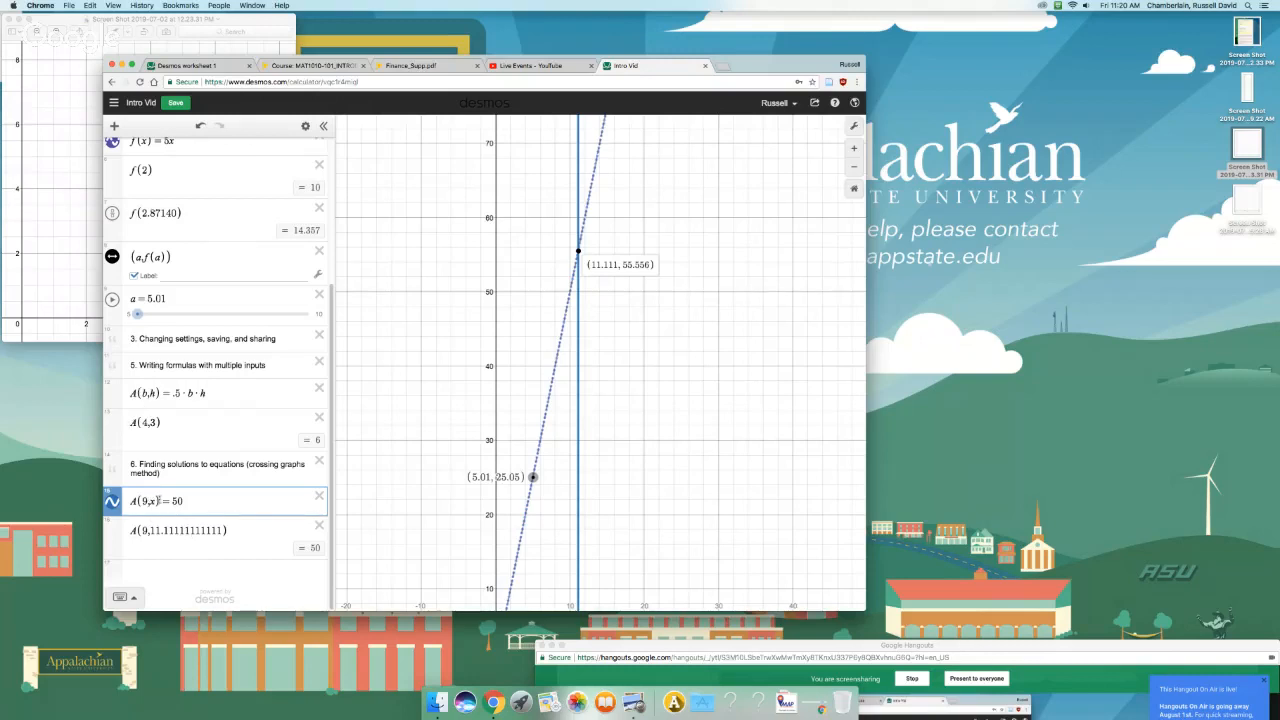
drag(187, 502, 135, 502)
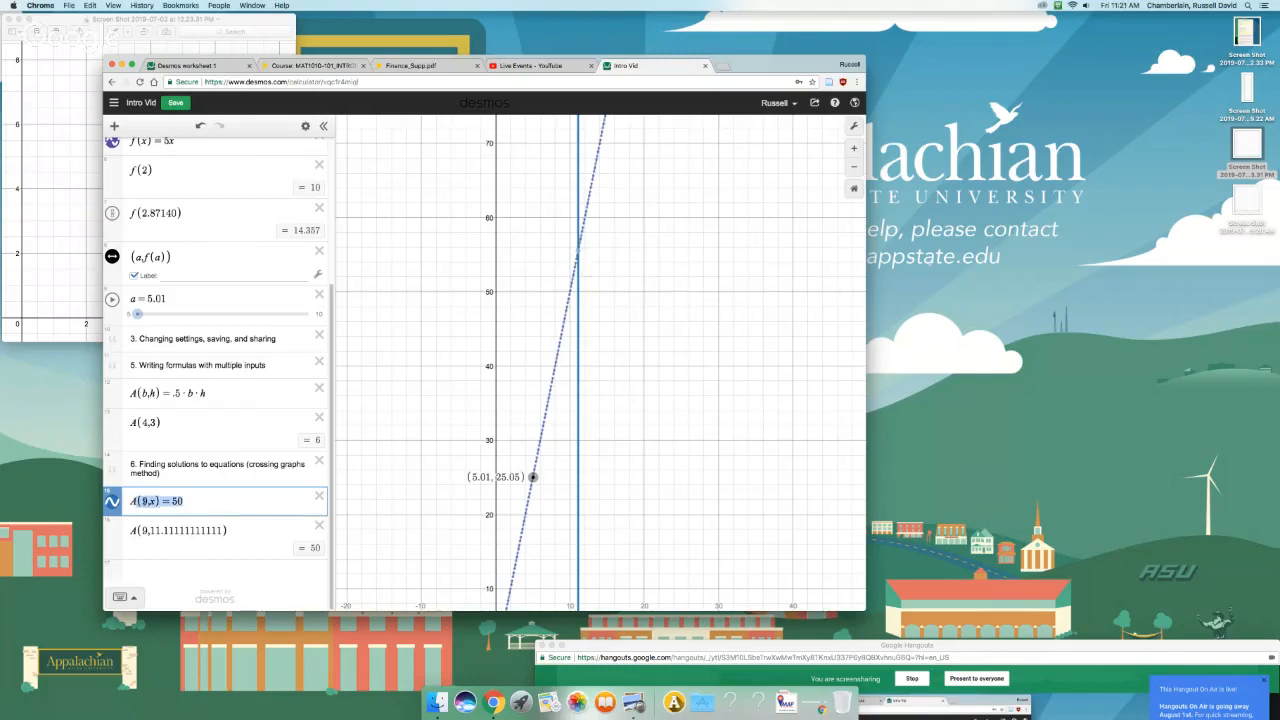
click(577, 471)
Step: Graph the expressions 4^-x and x on two new lines at the end of the list
click(229, 571)
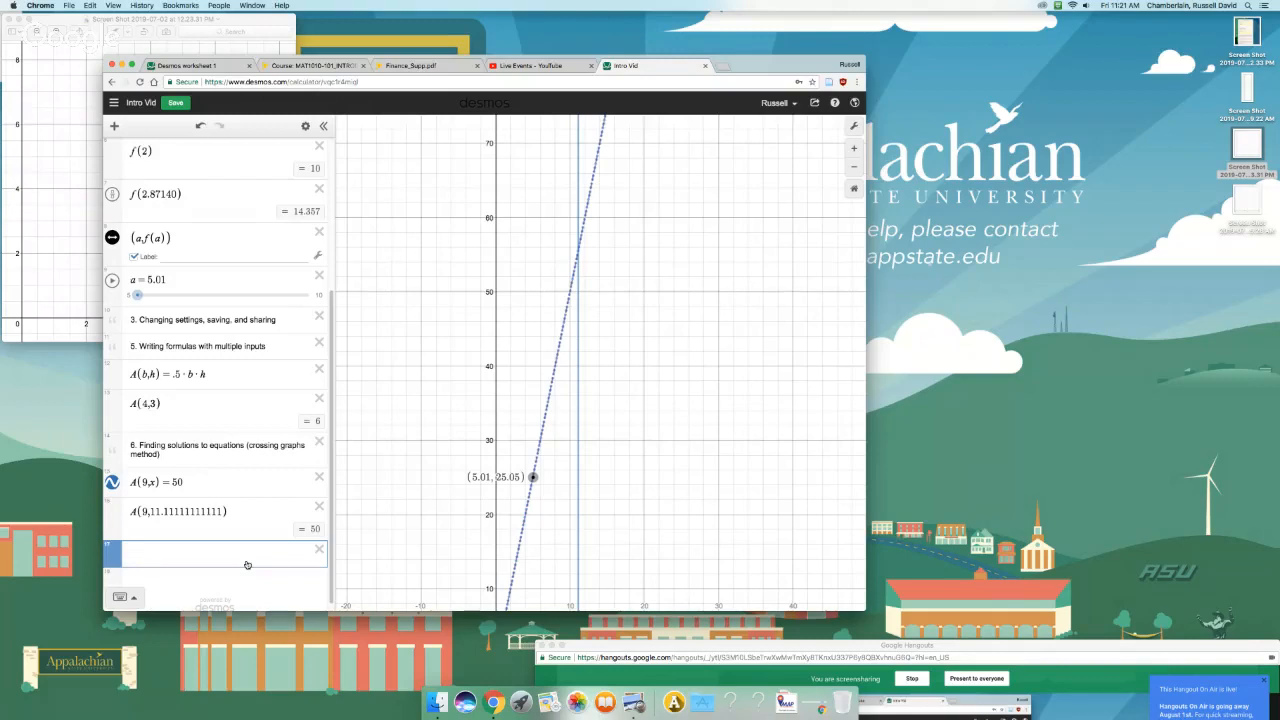
text(4)
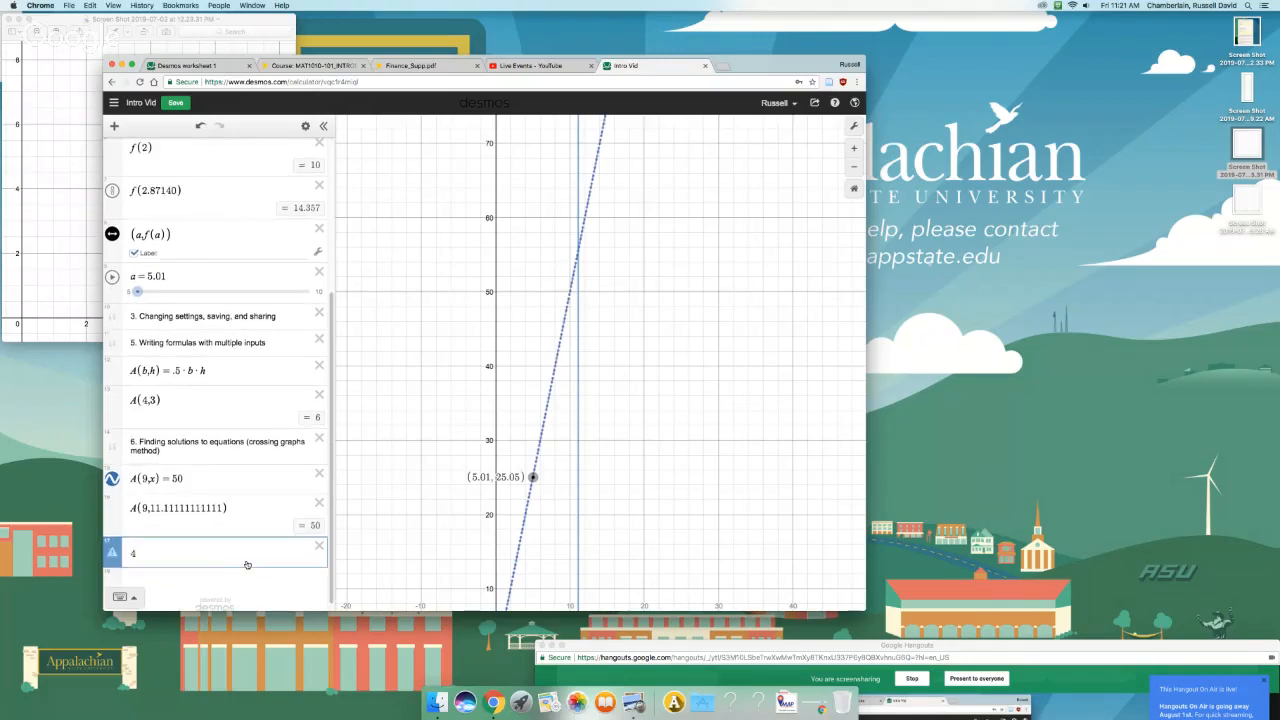
text(^-x)
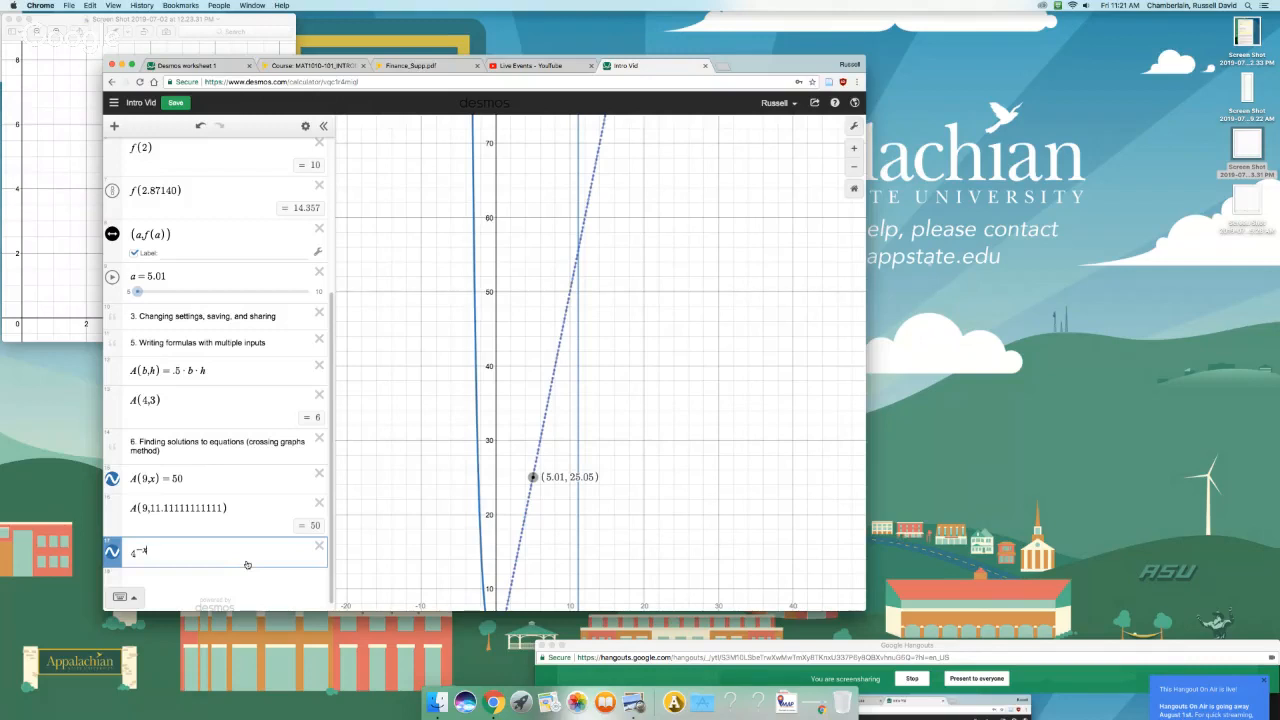
key(Return)
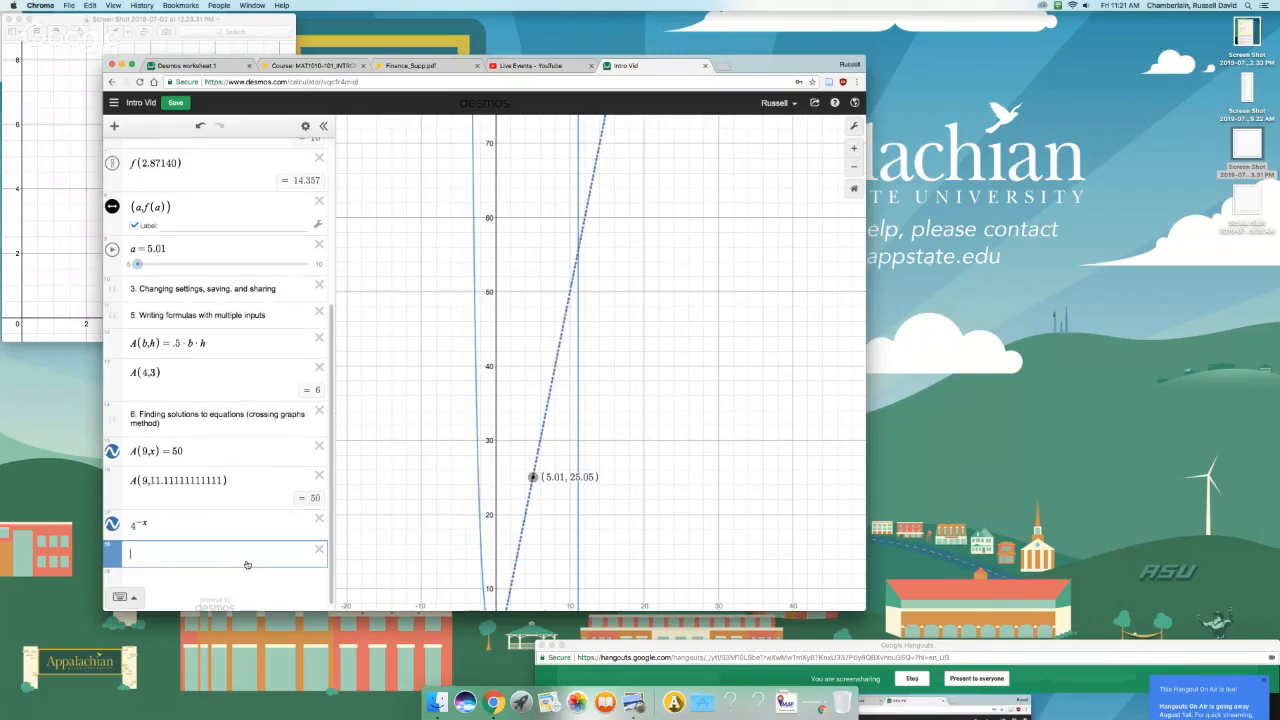
text(x)
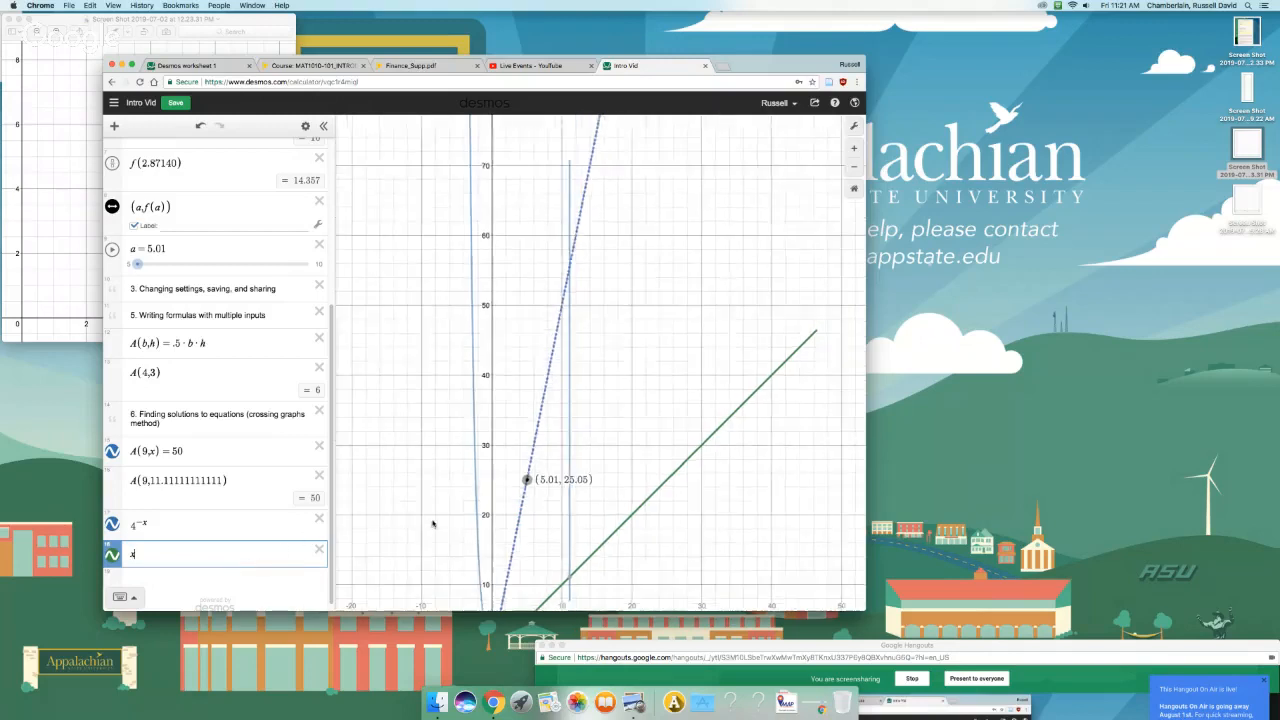
Step: Examine the crossing point of the 4^-x curve and the x line near the origin
scroll(432, 525, up, 2)
drag(429, 523, 424, 366)
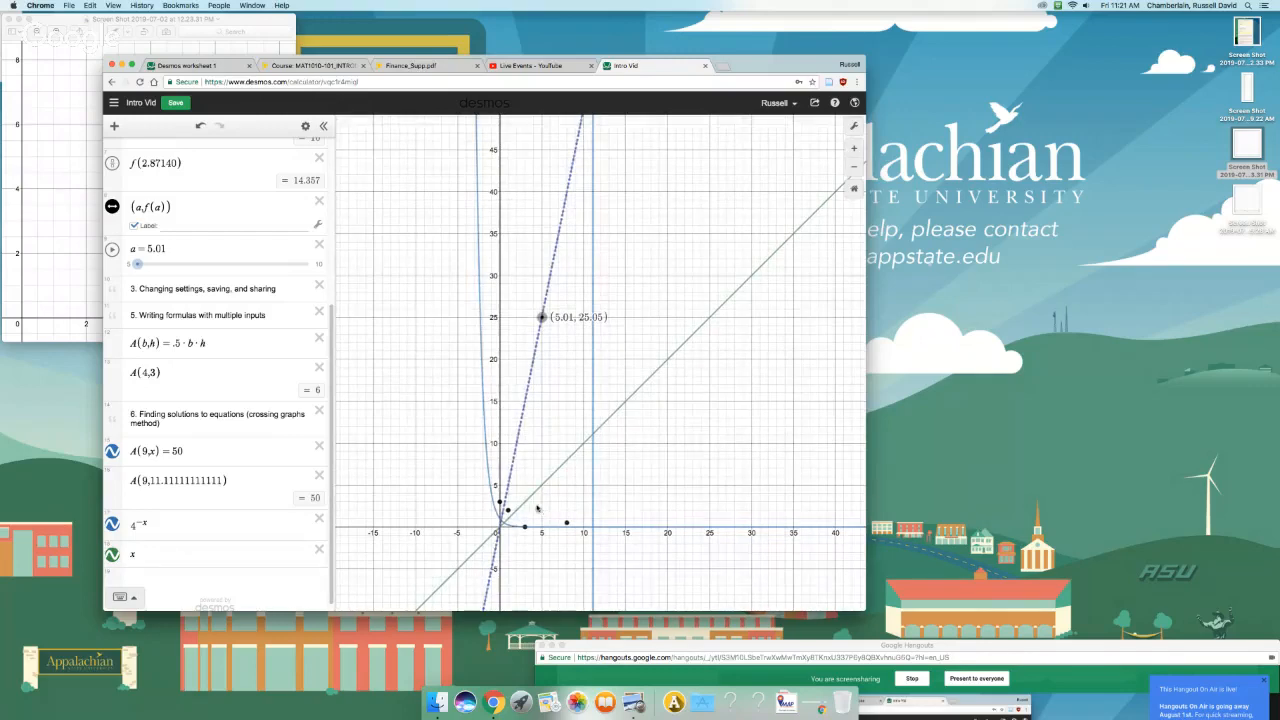
scroll(528, 527, up, 4)
scroll(529, 528, up, 5)
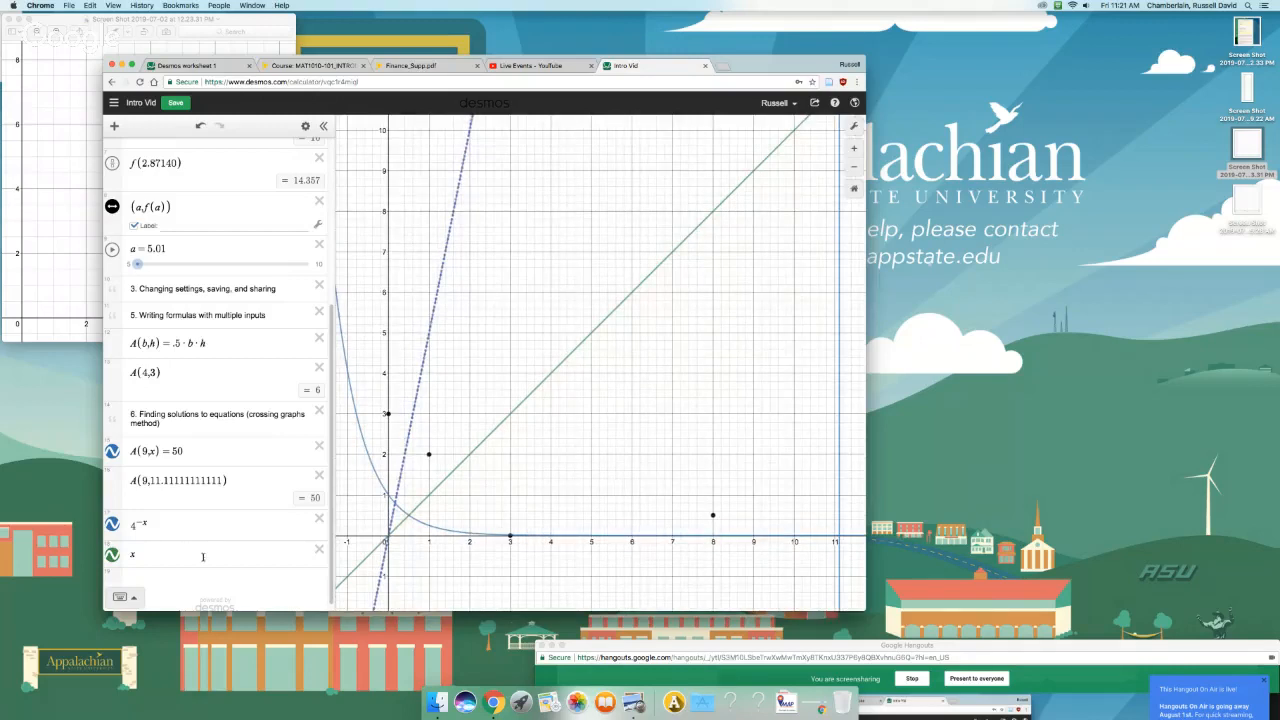
click(197, 556)
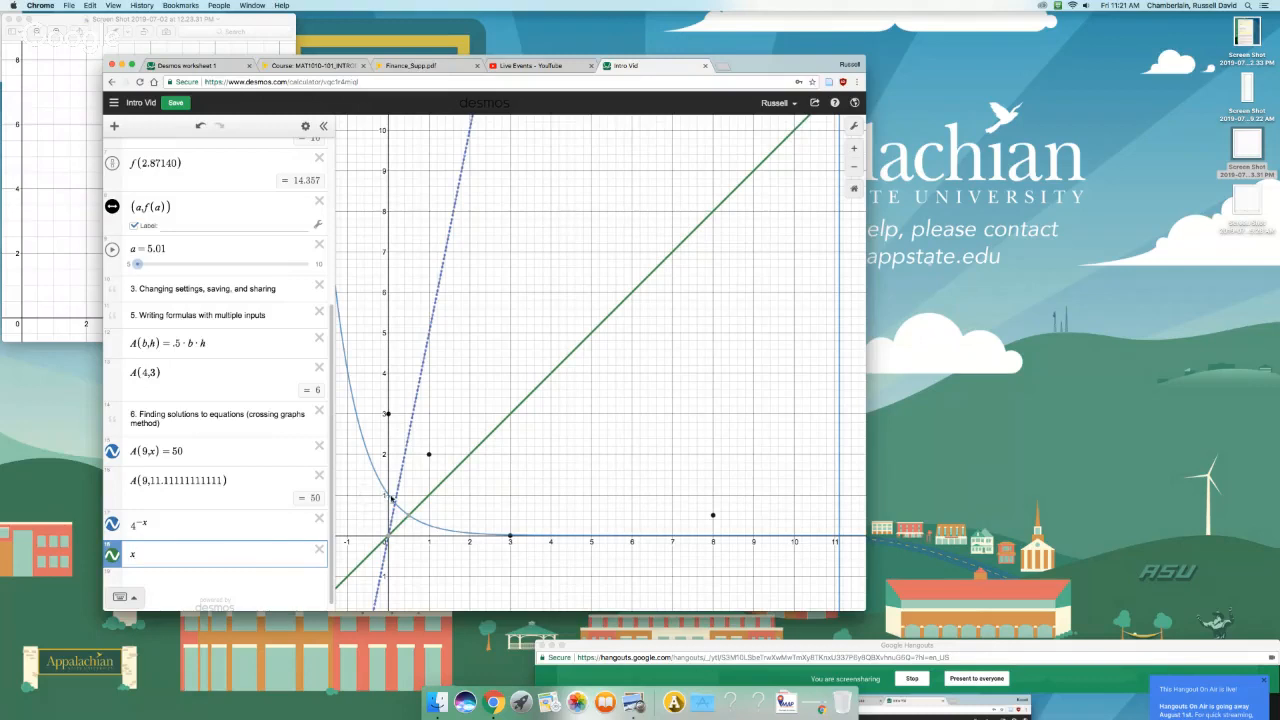
click(407, 513)
Step: Change the base of the 4^-x expression to e and check where the curve crosses the x line
click(135, 523)
key(BackSpace)
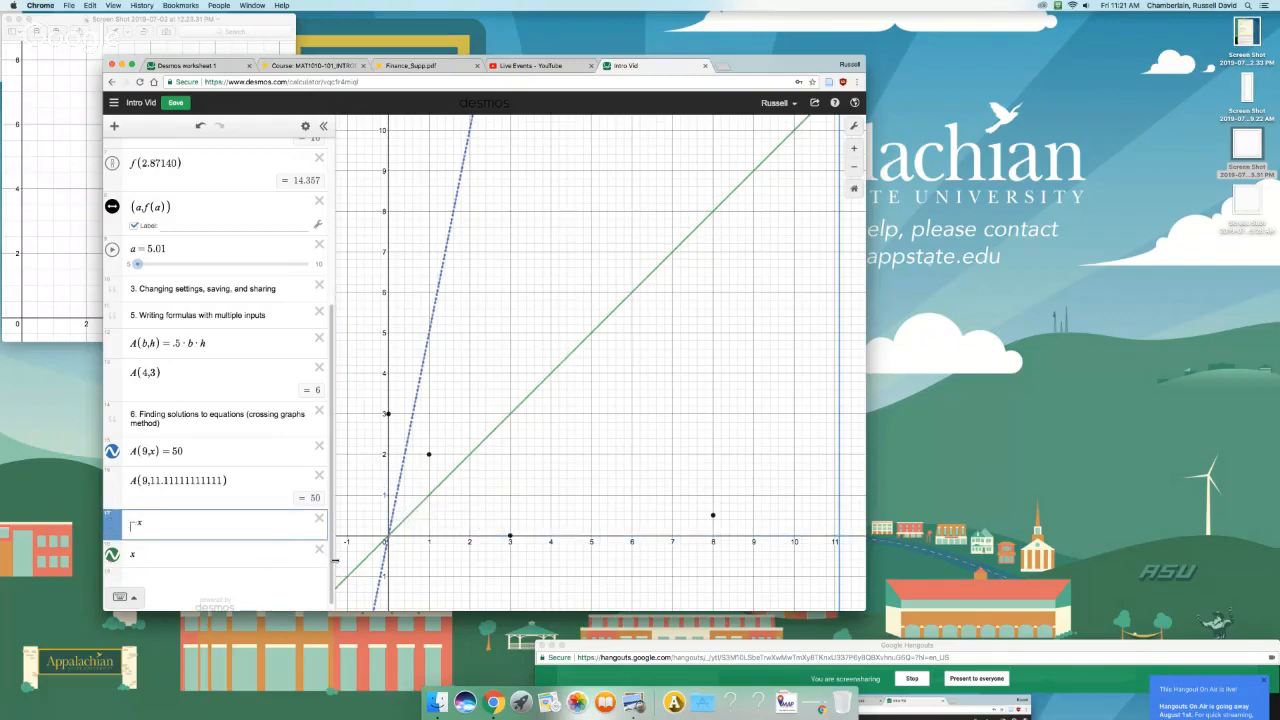
text(e)
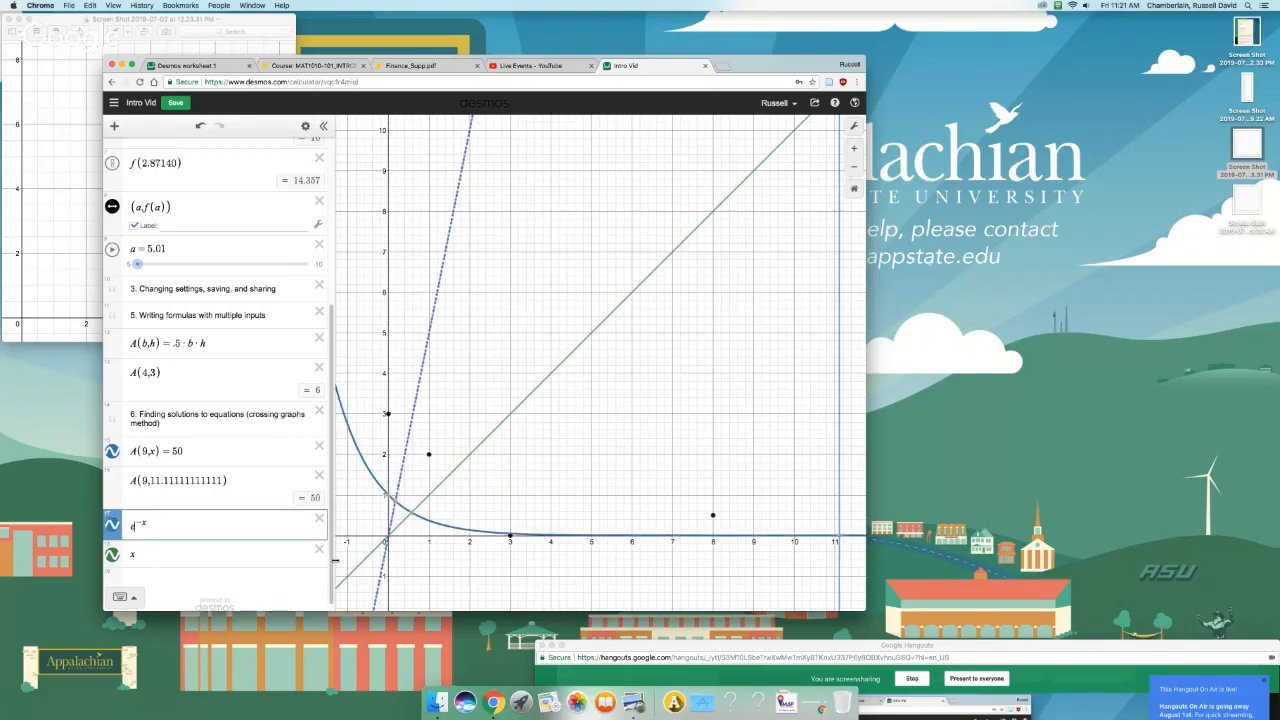
click(237, 554)
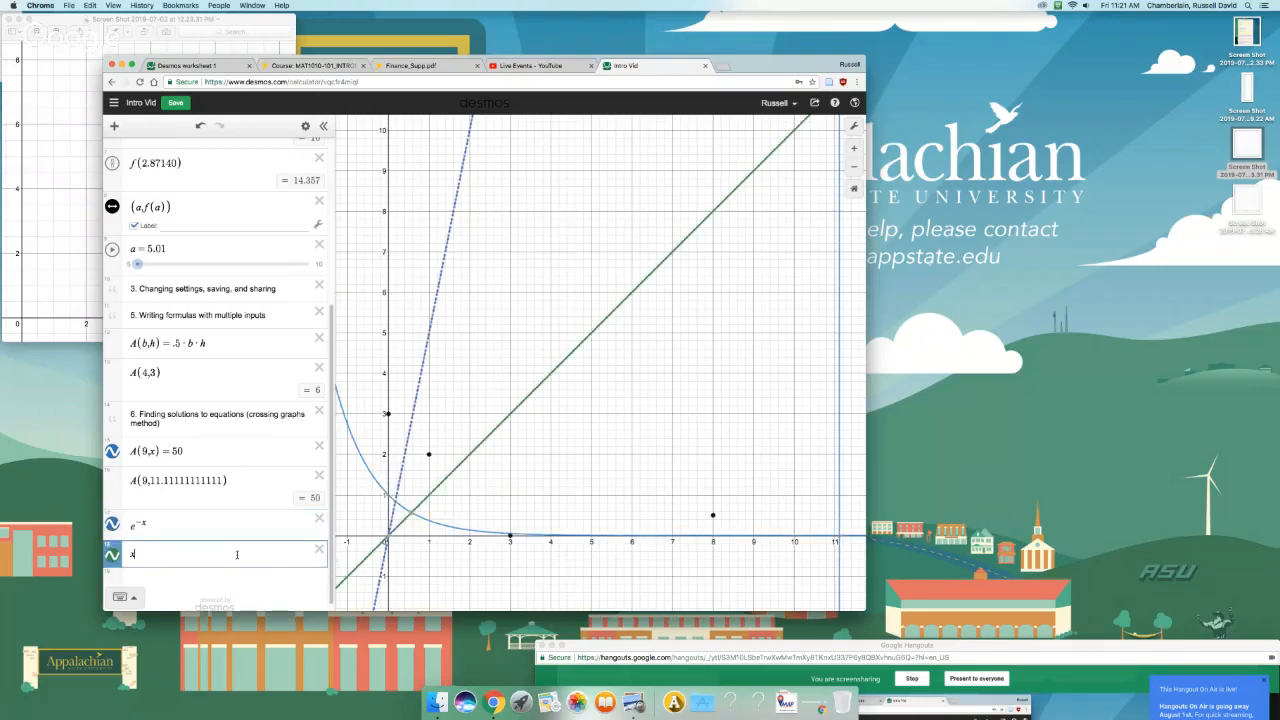
click(412, 512)
Step: Try 1/x in place of the x expression, and restore x
click(139, 553)
key(BackSpace)
text(1/x)
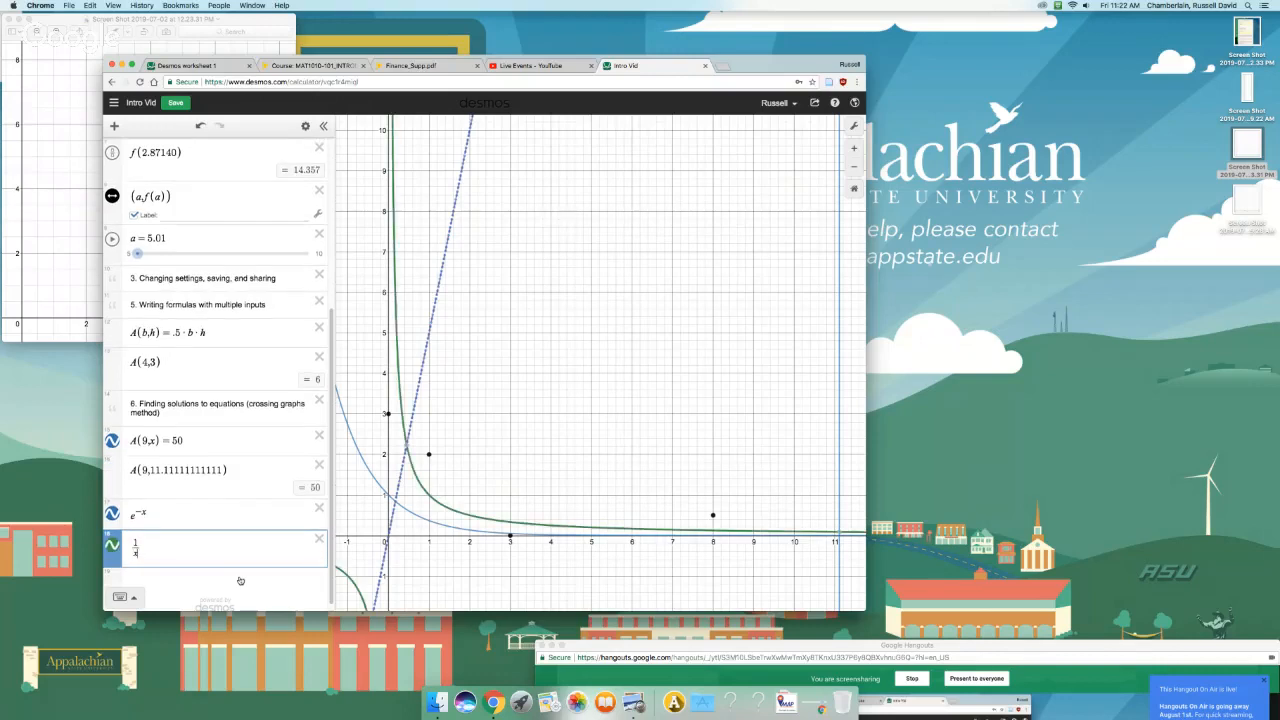
key(BackSpace)
key(BackSpace)
key(BackSpace)
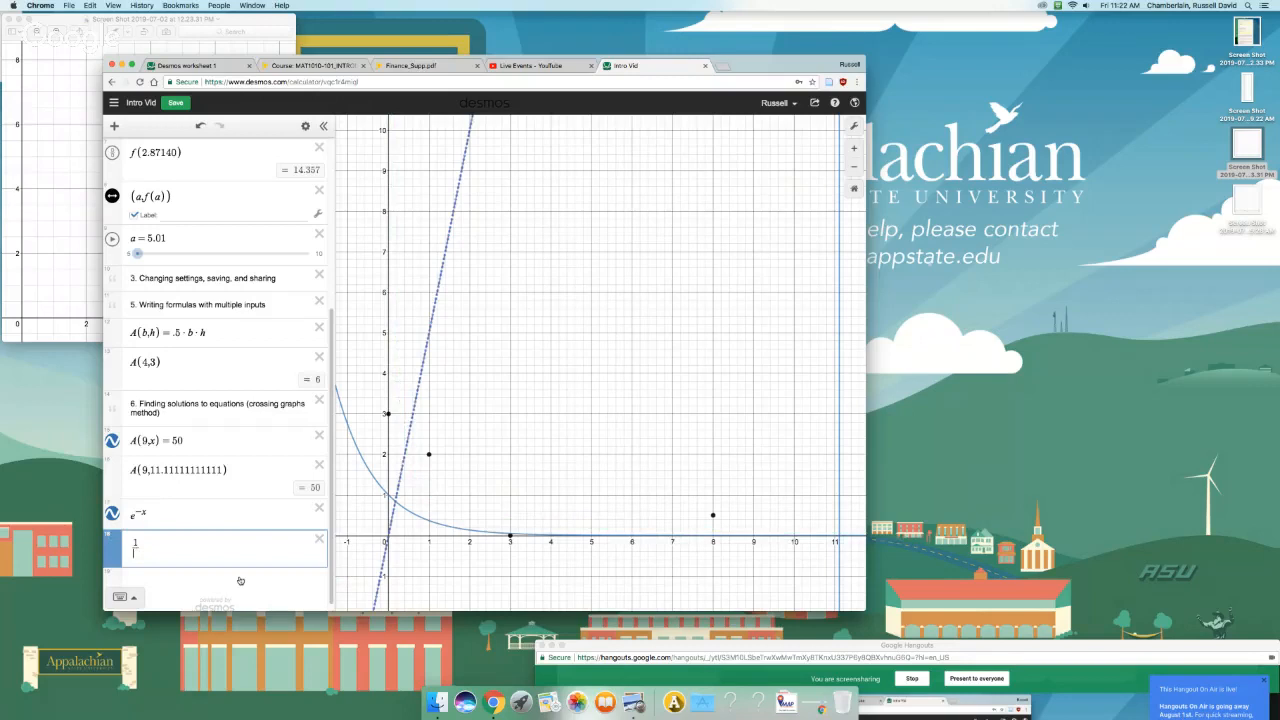
text(x)
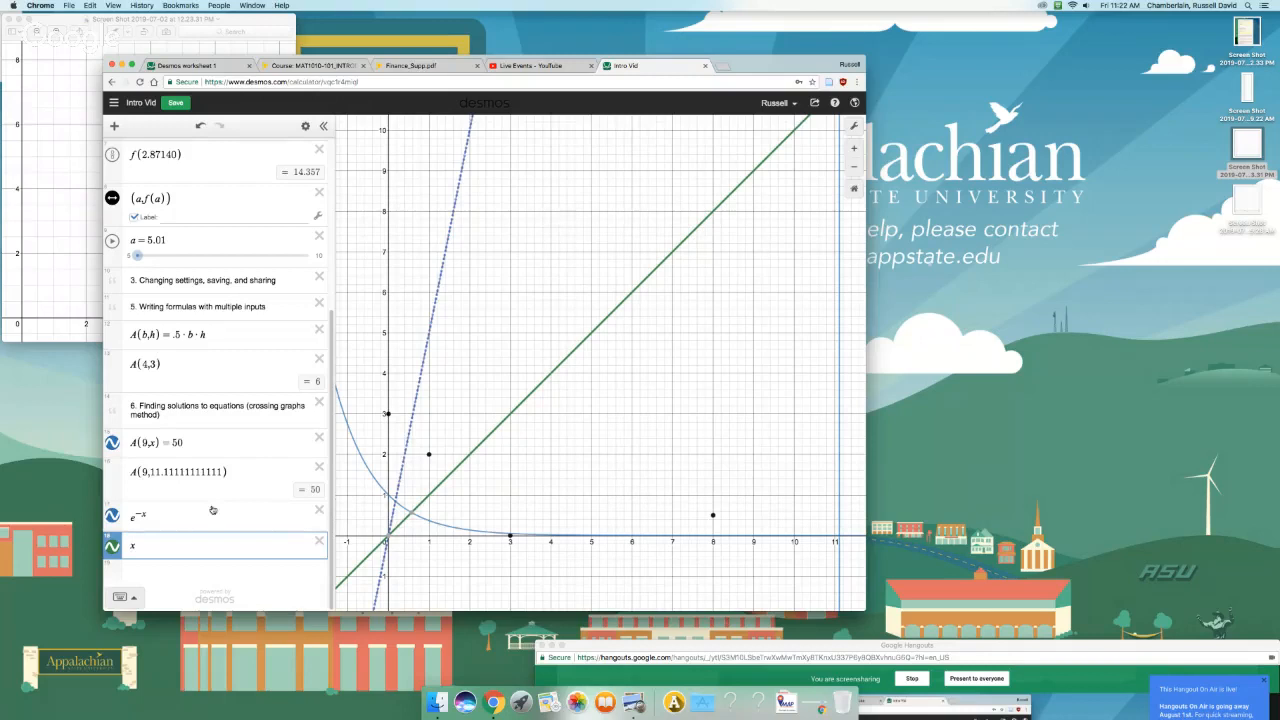
Step: Display the coordinates of the point where e^-x and x cross
mouse_move(412, 515)
drag(413, 511, 426, 512)
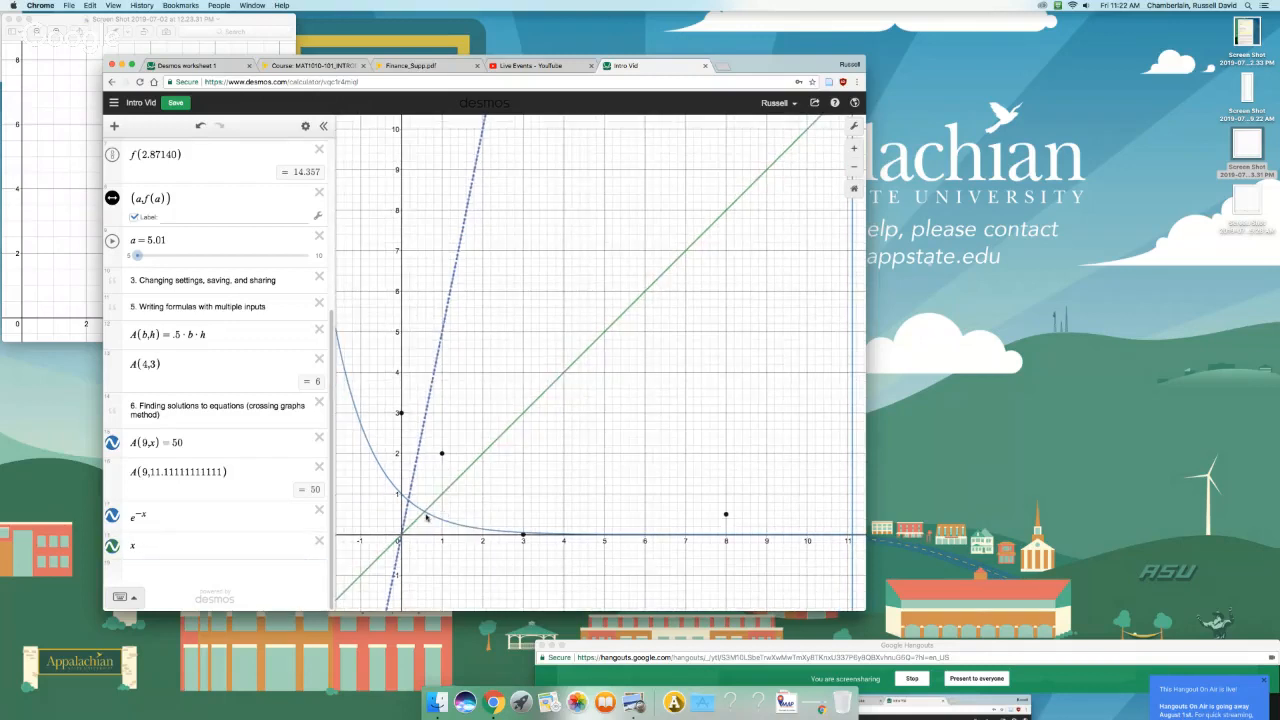
click(425, 514)
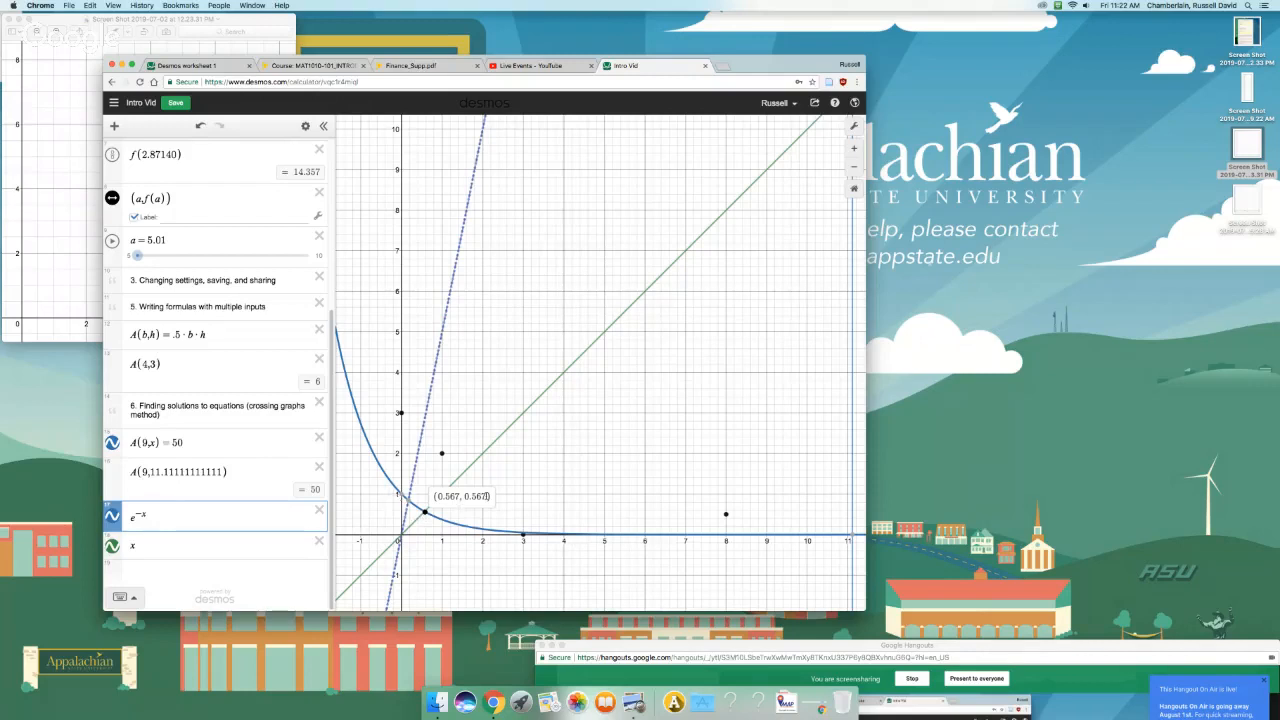
Step: Add the equation x = e^-x as a new expression below the x expression
click(266, 567)
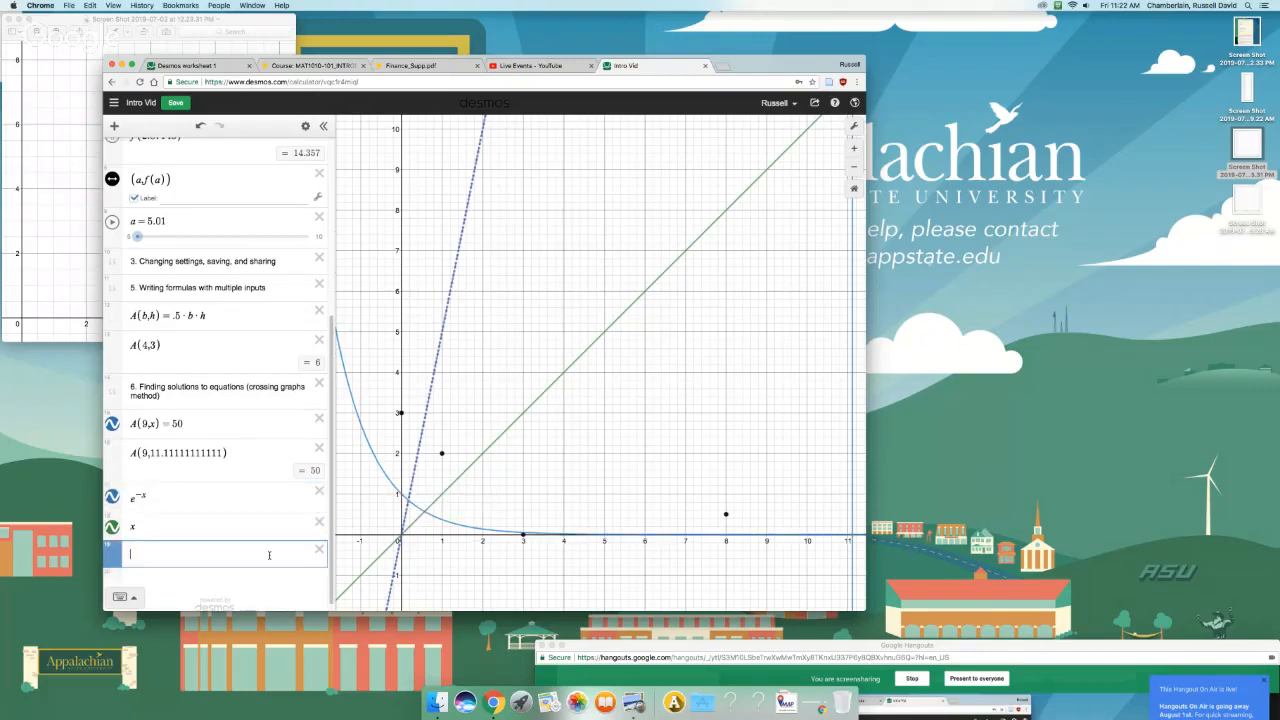
text(x)
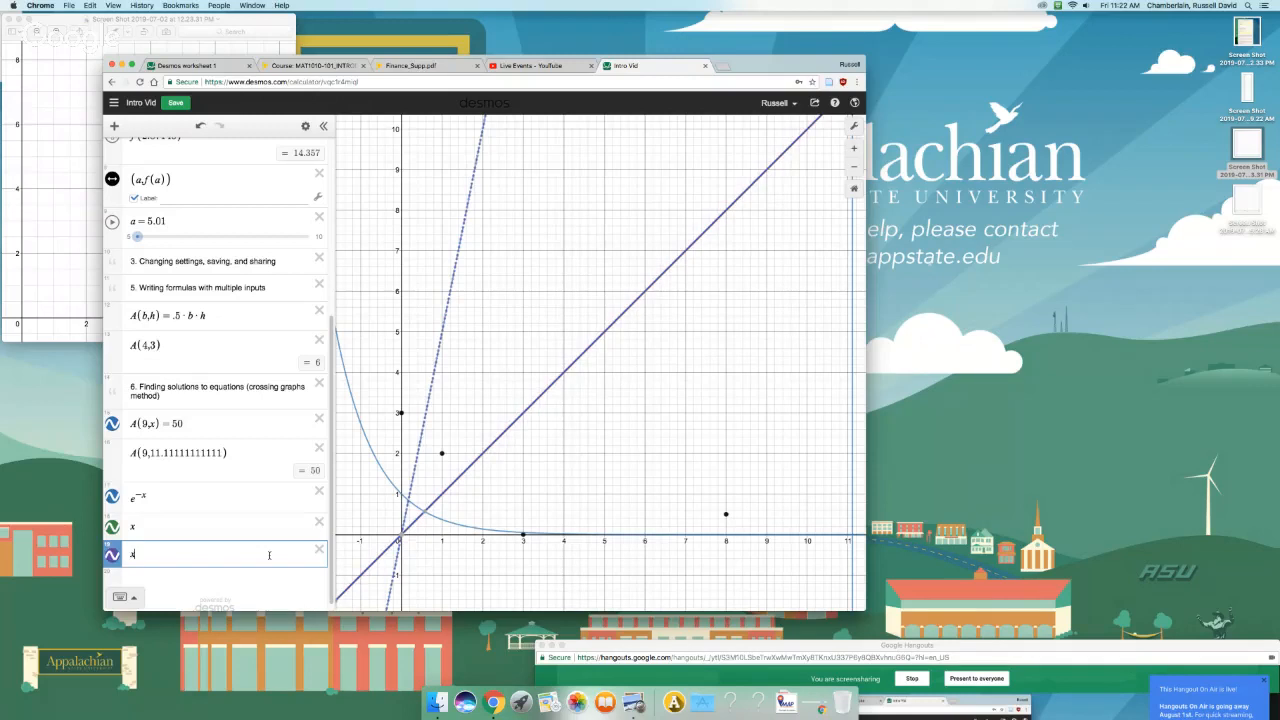
text(=e)
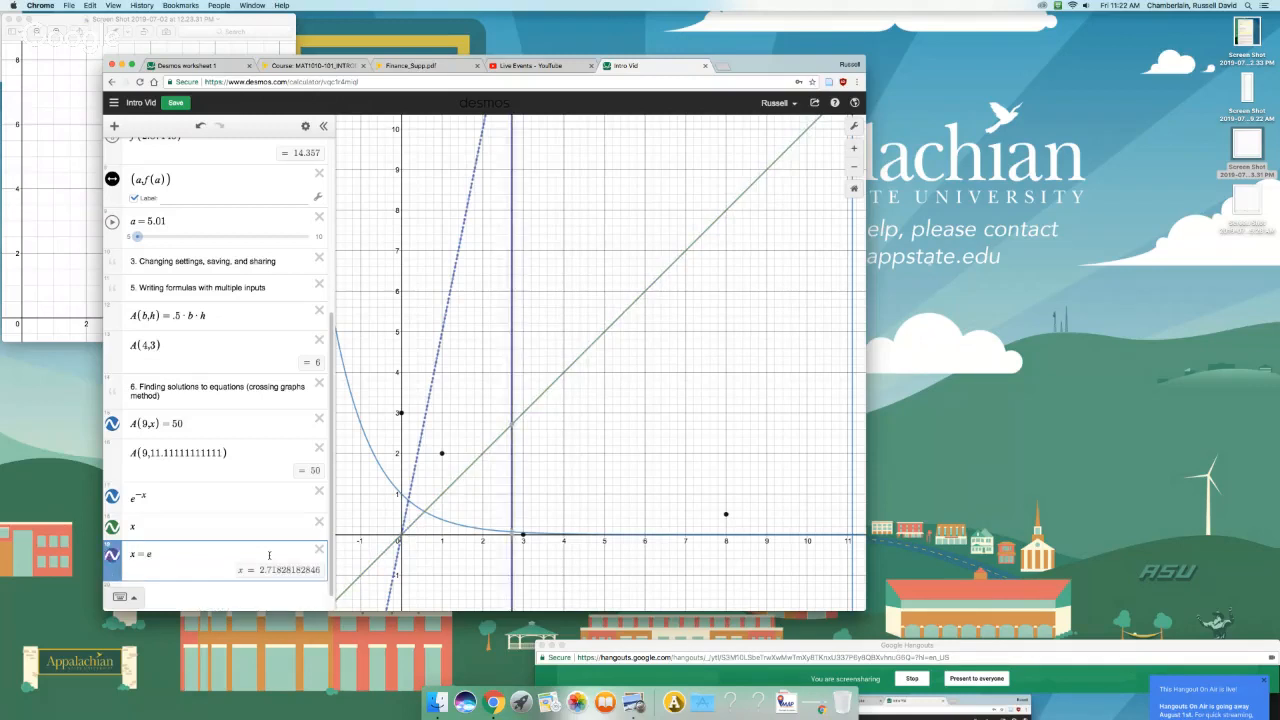
text(^-)
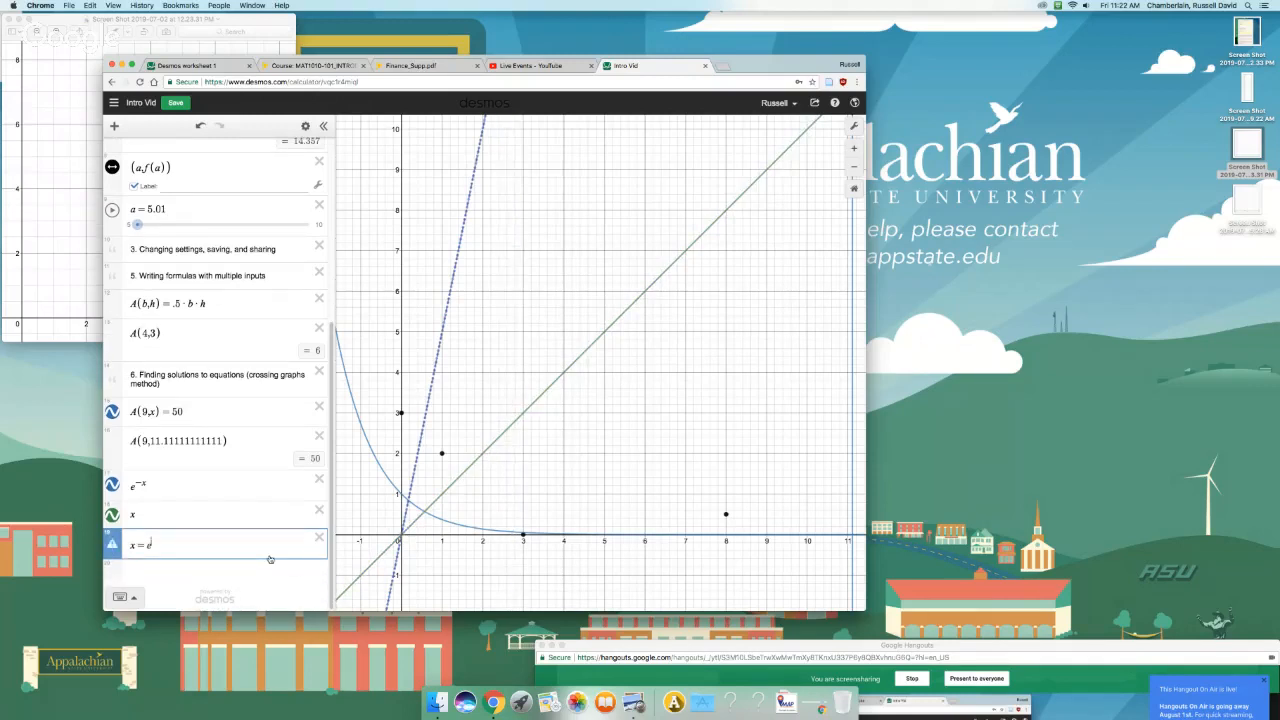
text(x)
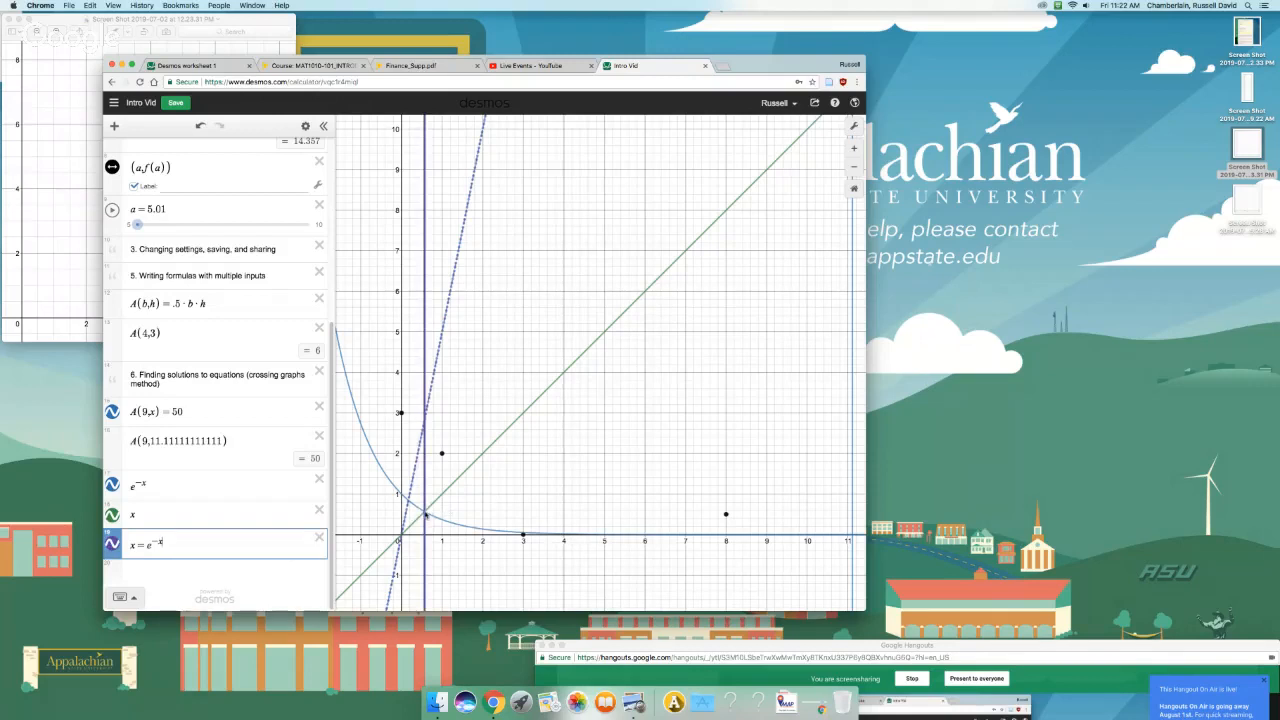
Step: Examine the crossing of e^-x and x against the vertical line up close and display the crossing point's coordinates
click(428, 515)
scroll(428, 515, up, 3)
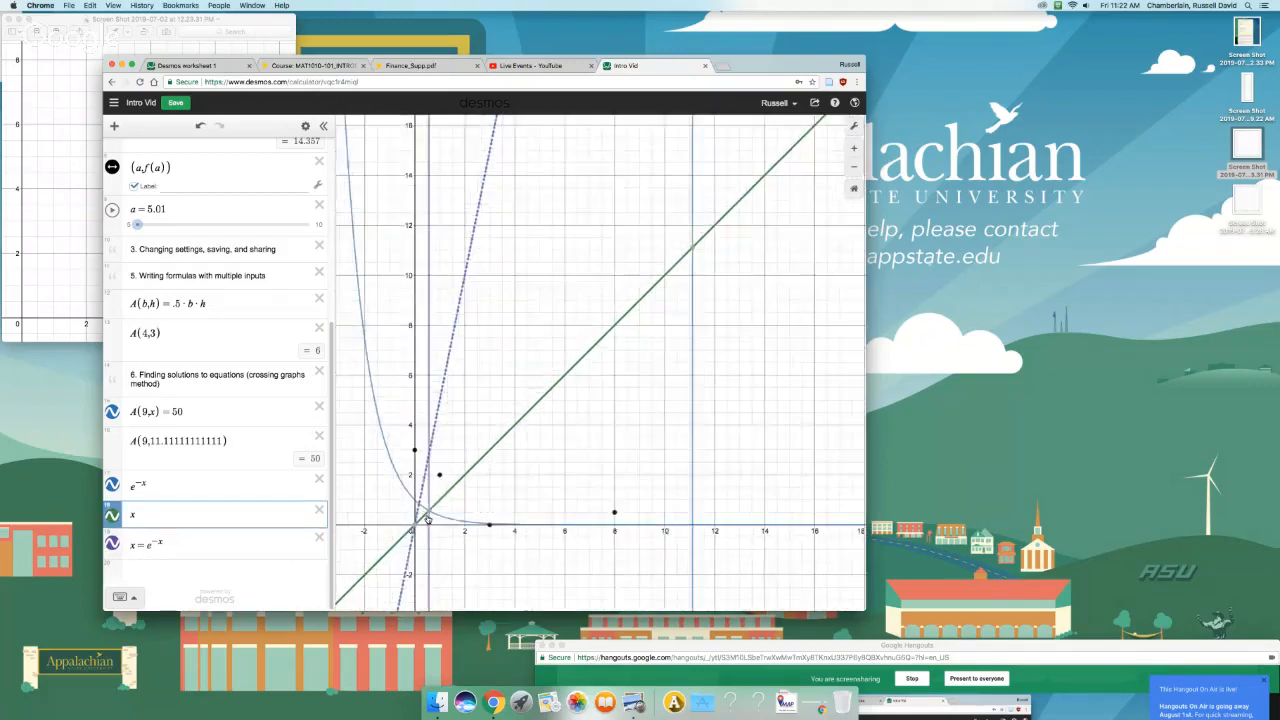
scroll(434, 513, up, 5)
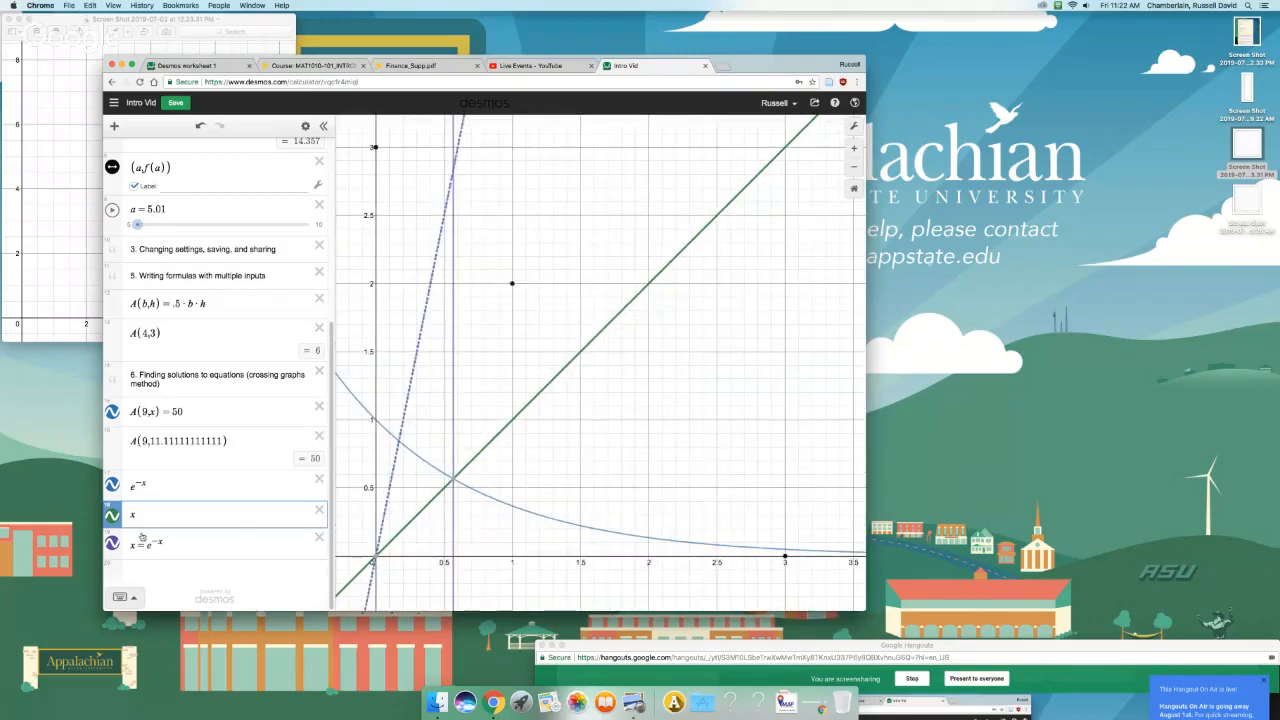
click(455, 480)
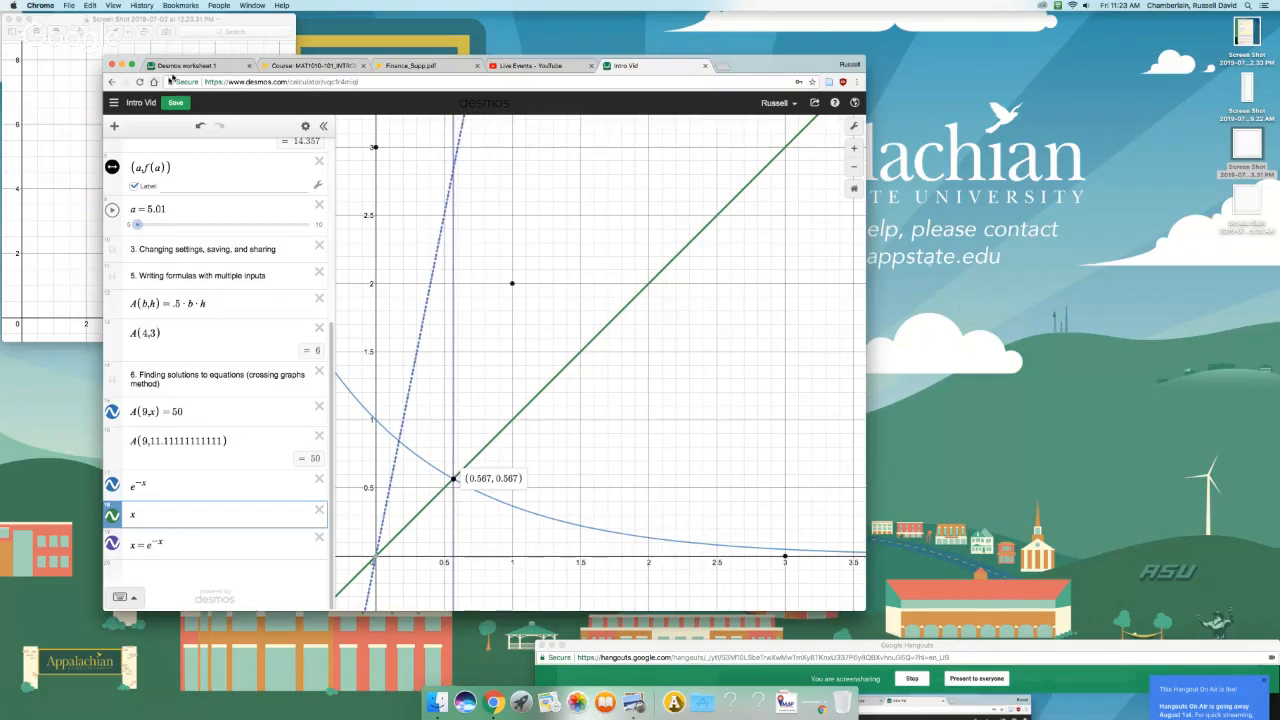
Step: Look over the problems in the Desmos worksheet 1 graph, recheck the Intro Vid graph, and return to the worksheet
click(190, 65)
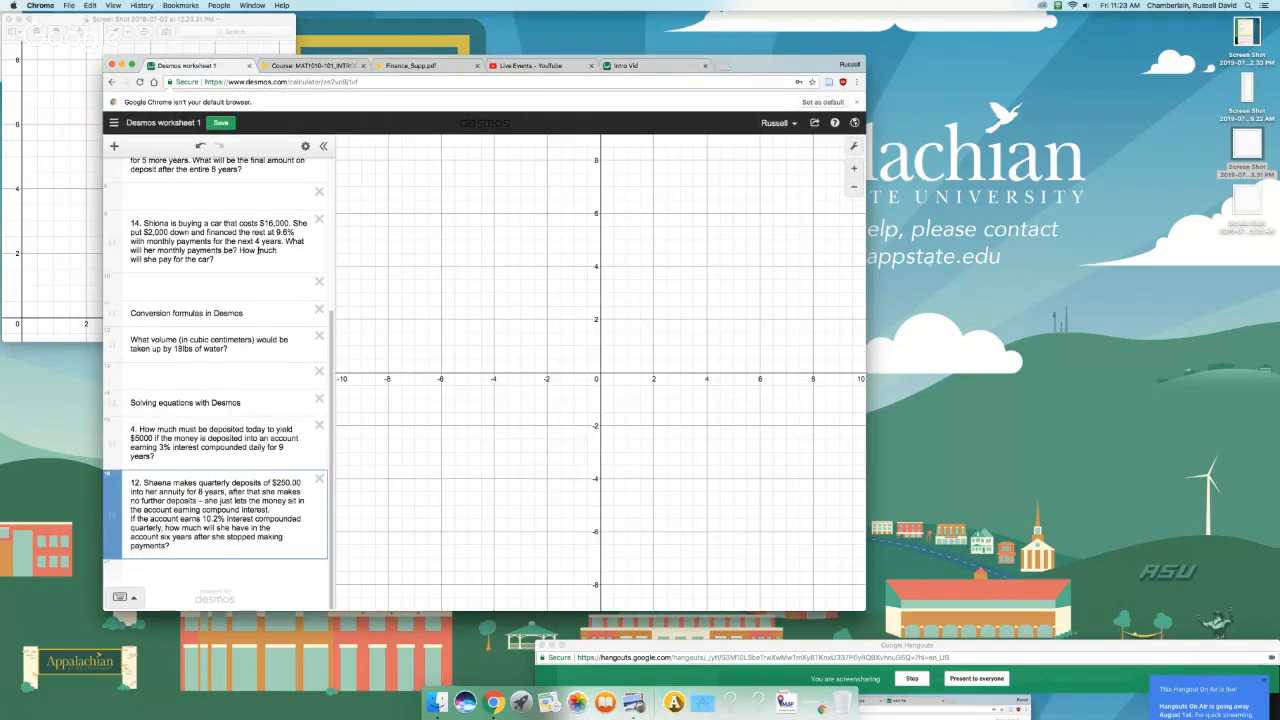
scroll(245, 230, up, 10)
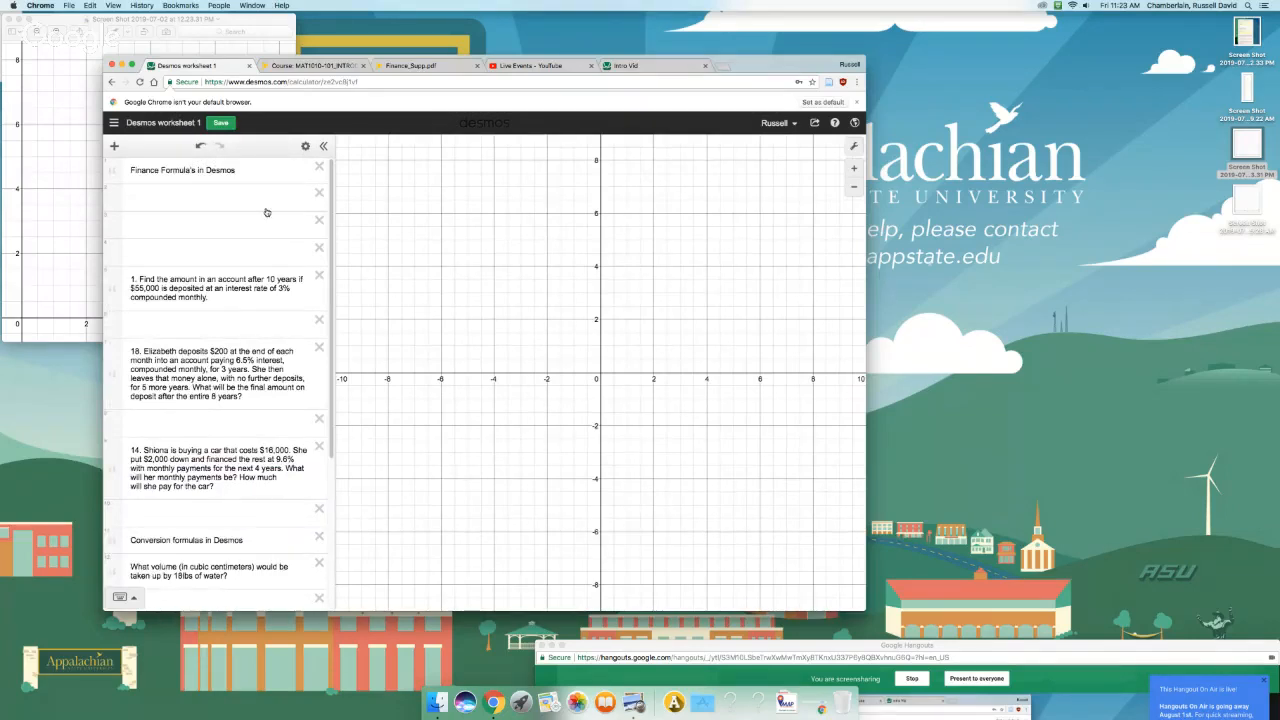
click(626, 65)
scroll(175, 388, down, 1)
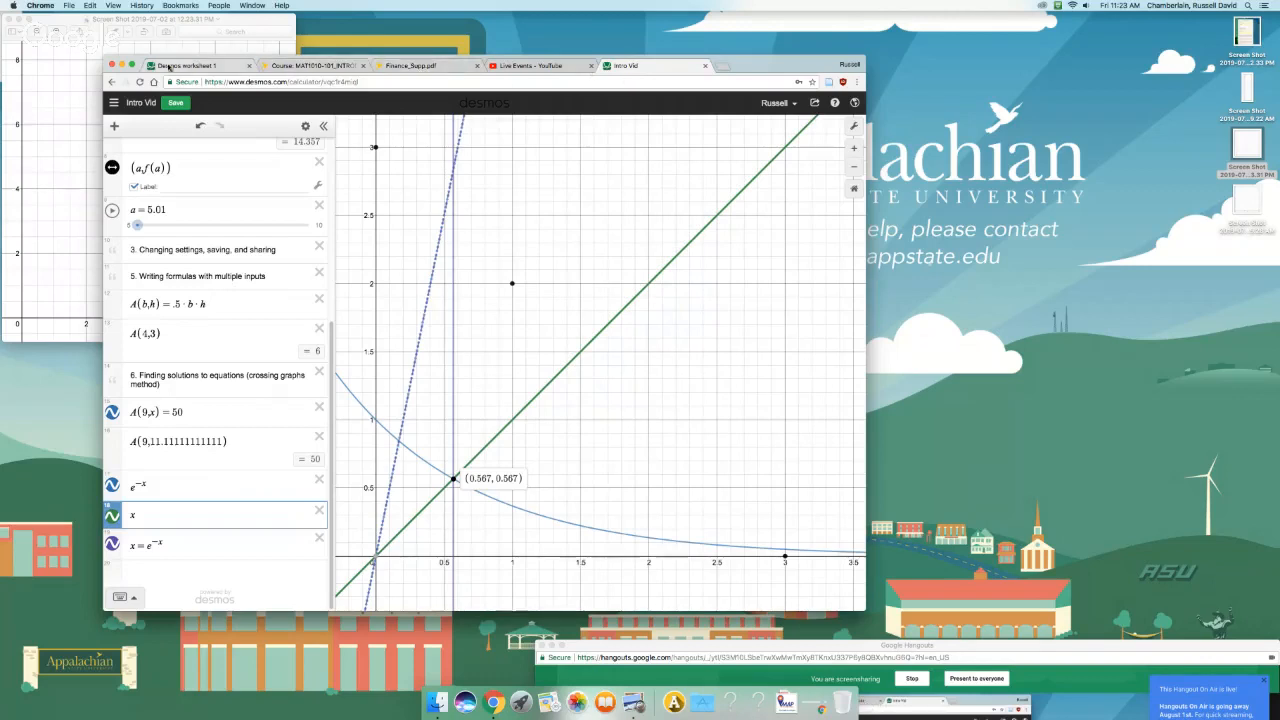
click(196, 70)
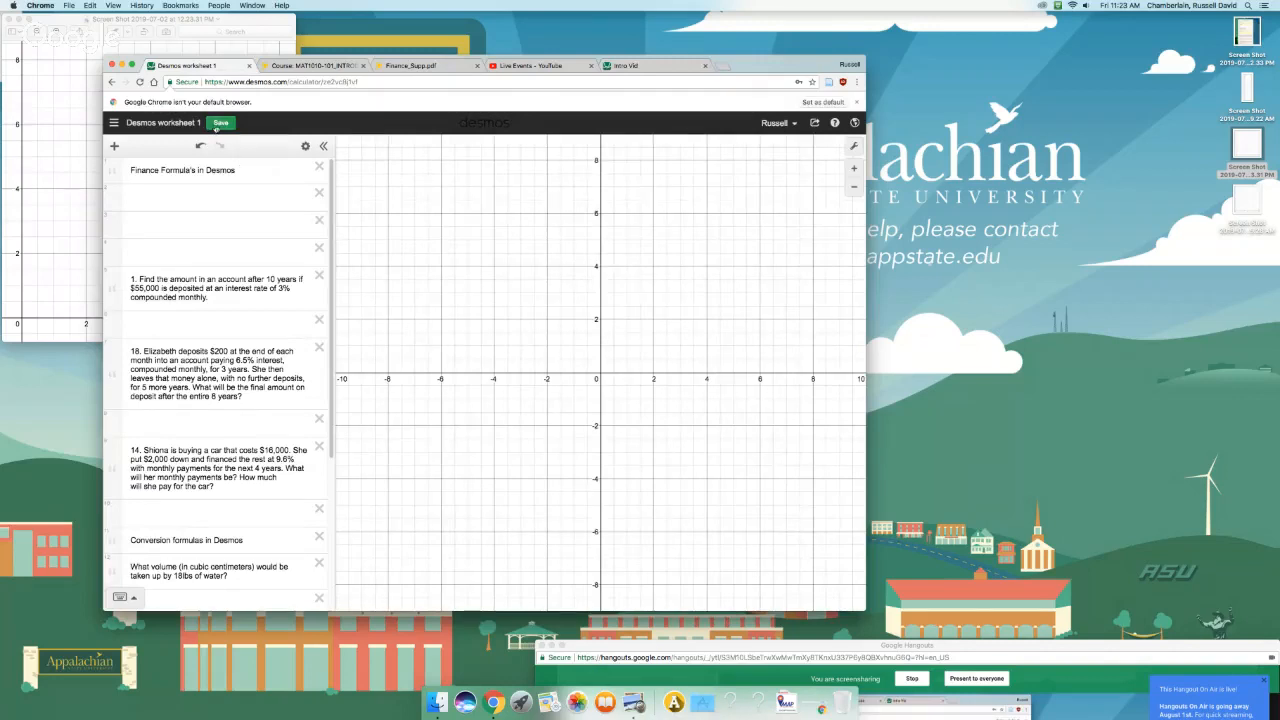
Step: Start a function P( ) below the Finance Formula's heading, and copy the Lump Sum Formula from Finance_Supp.pdf
click(254, 194)
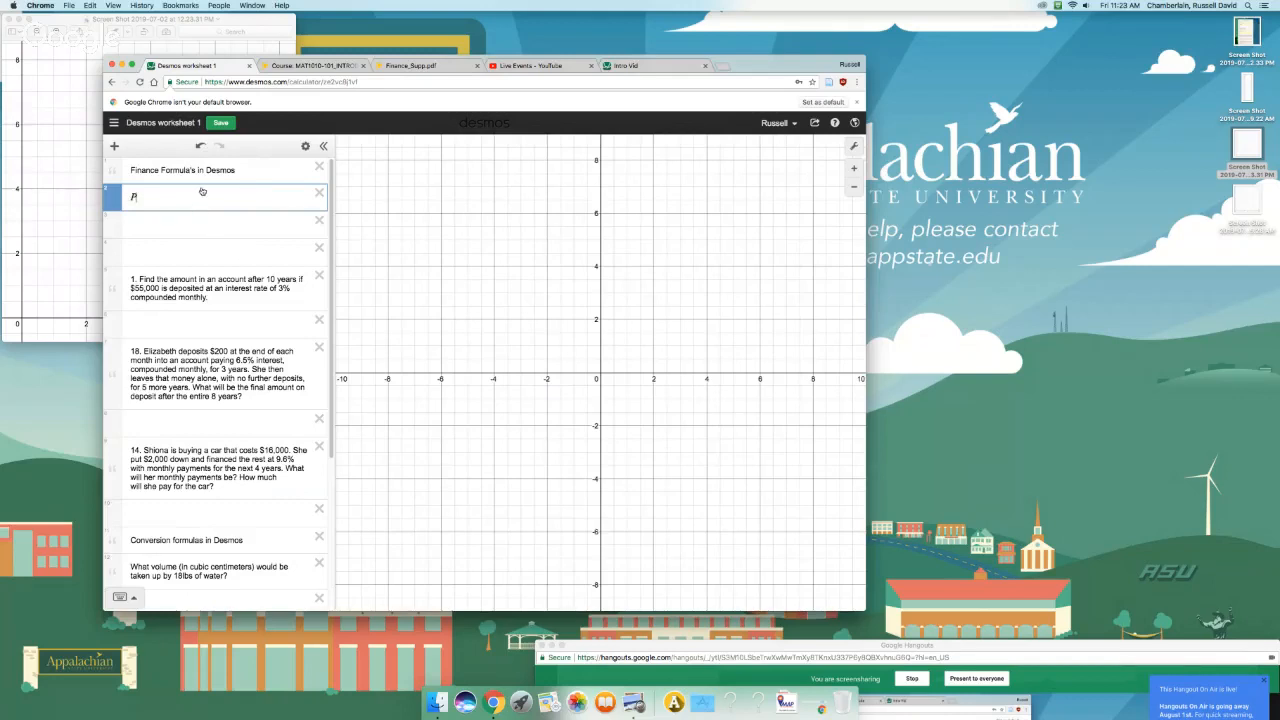
text(()
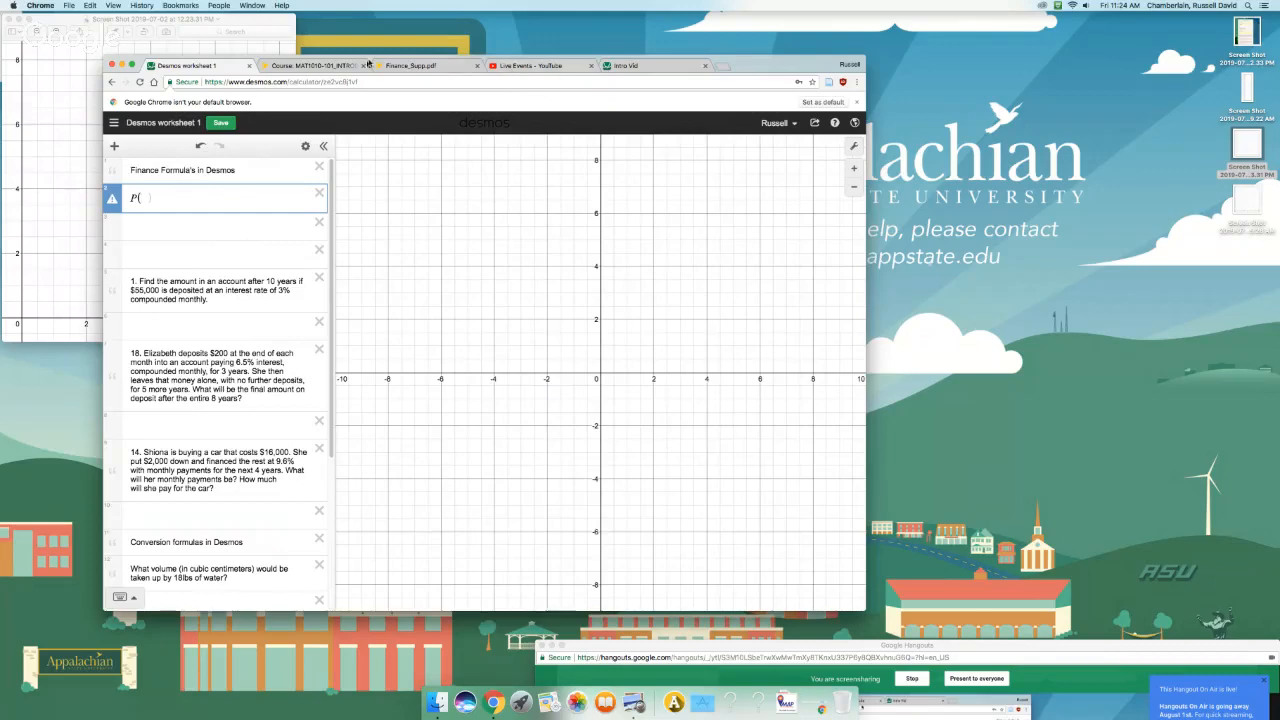
click(405, 67)
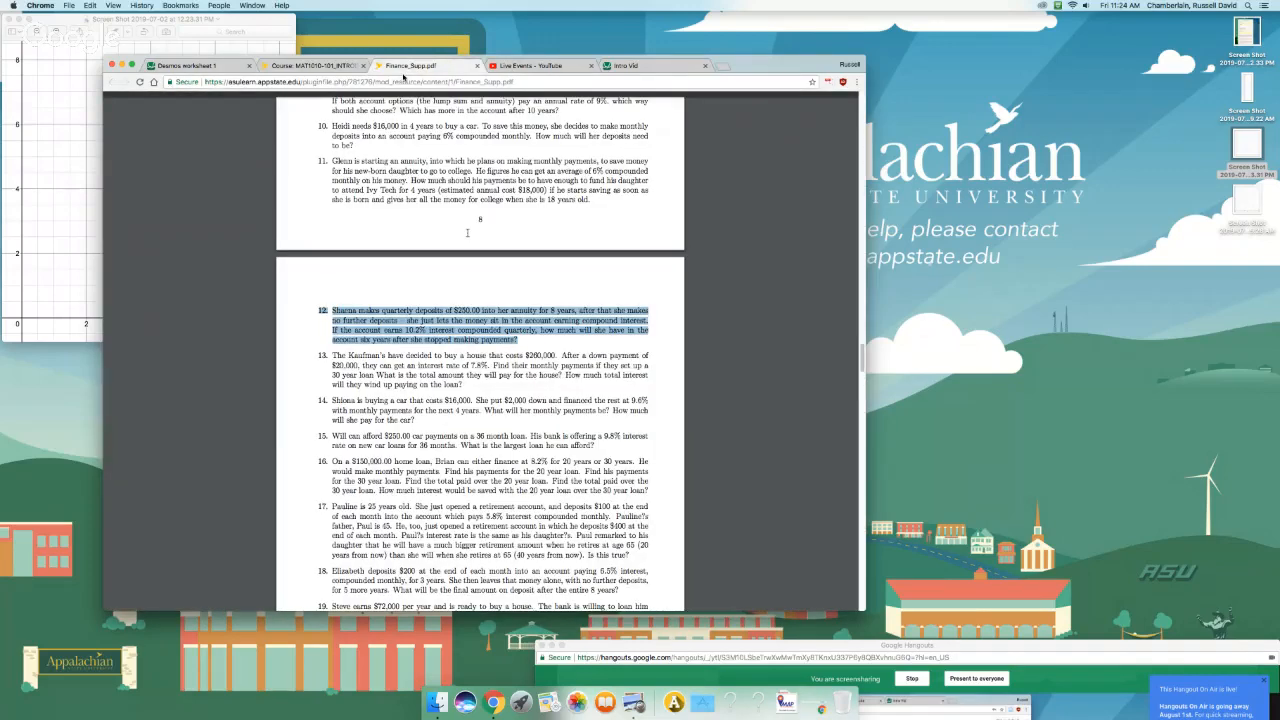
scroll(480, 275, up, 4)
scroll(487, 284, up, 5)
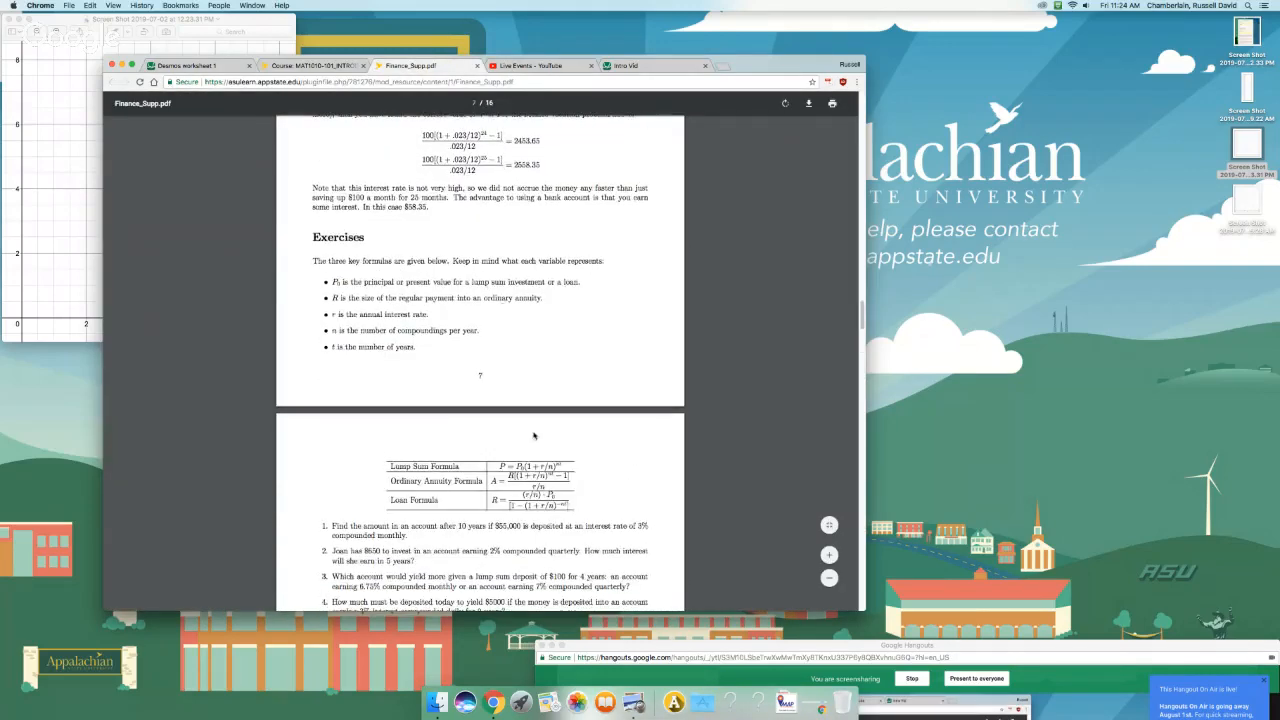
mouse_move(498, 466)
mouse_down()
mouse_move(572, 468)
mouse_move(494, 461)
mouse_up()
Step: Paste P = P0(1 + r/n) into the Desmos worksheet below P( ) and remove the stray nt line
click(197, 67)
click(203, 226)
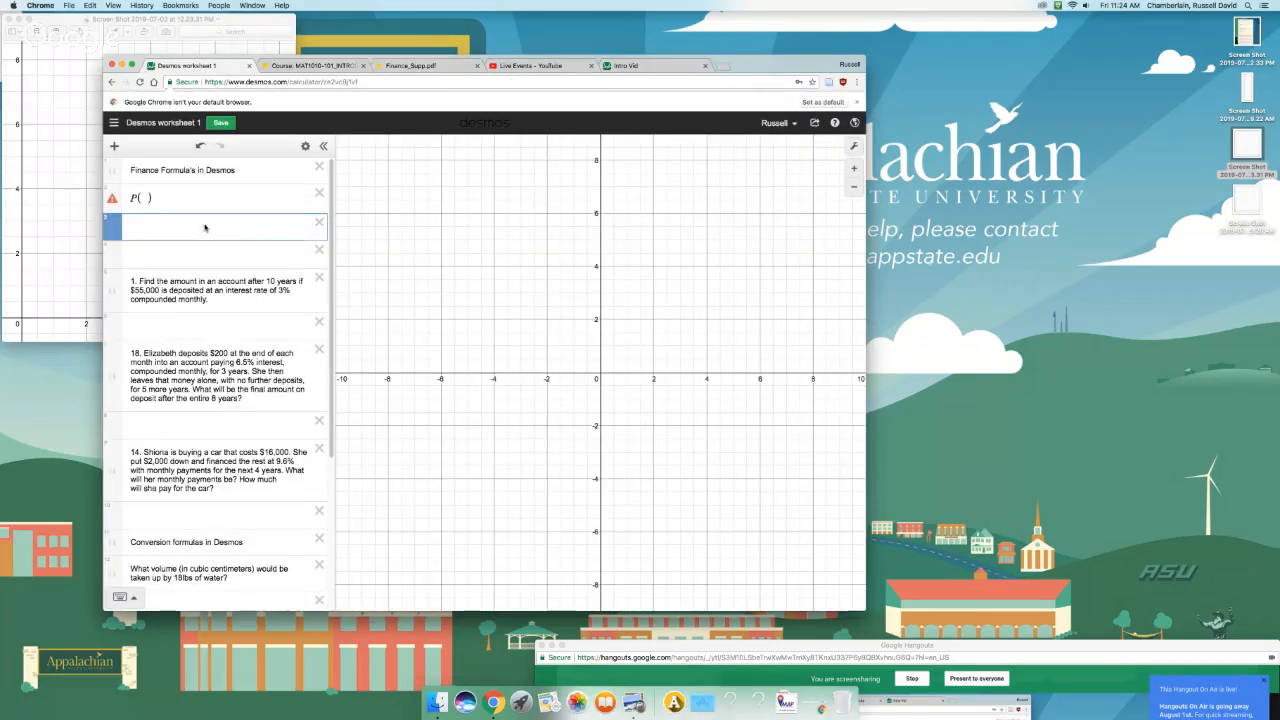
text(P = P0(1 + r/n) nt)
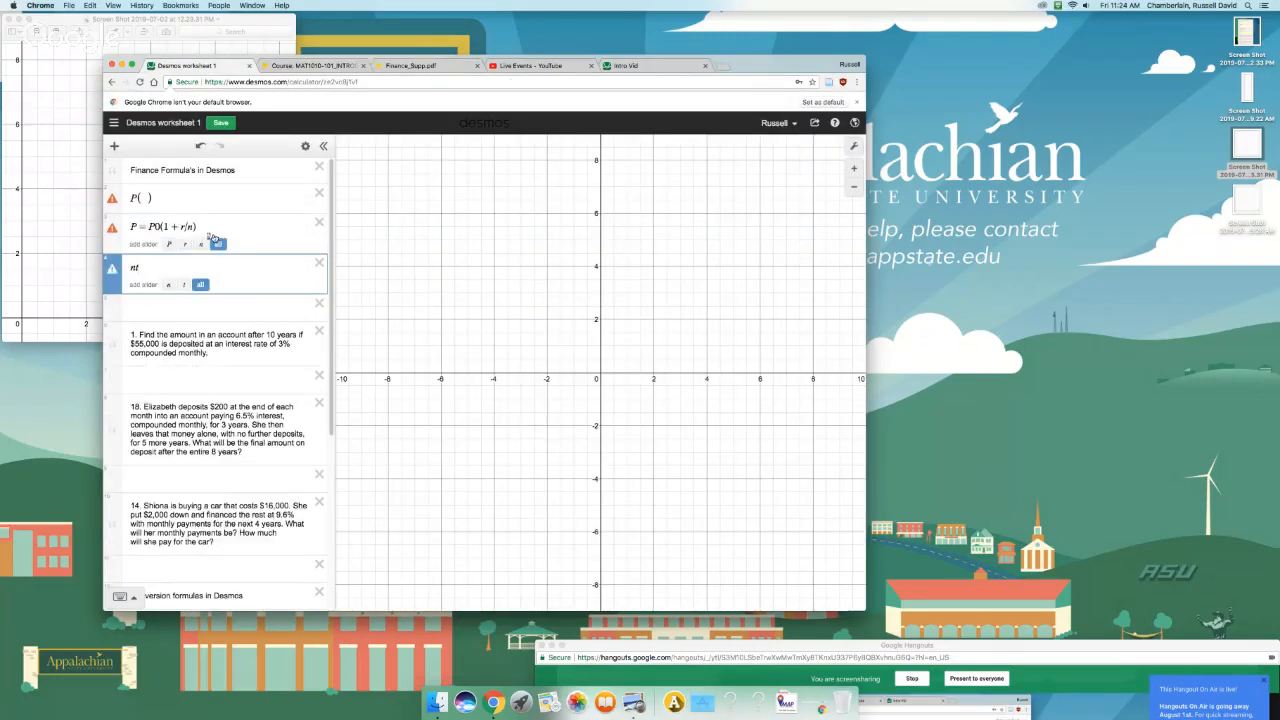
key(BackSpace)
key(BackSpace)
key(BackSpace)
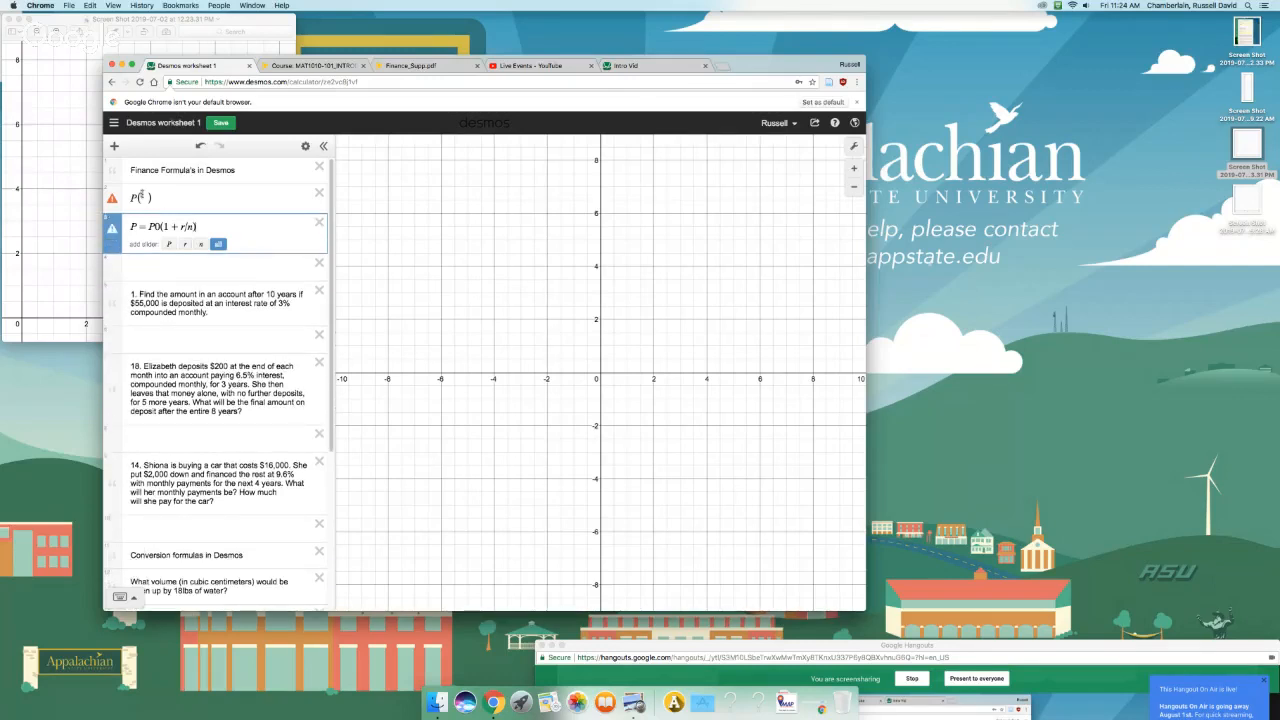
Step: Enter P_0, r and n as the inputs of the function P, with 0 as a subscript
click(146, 198)
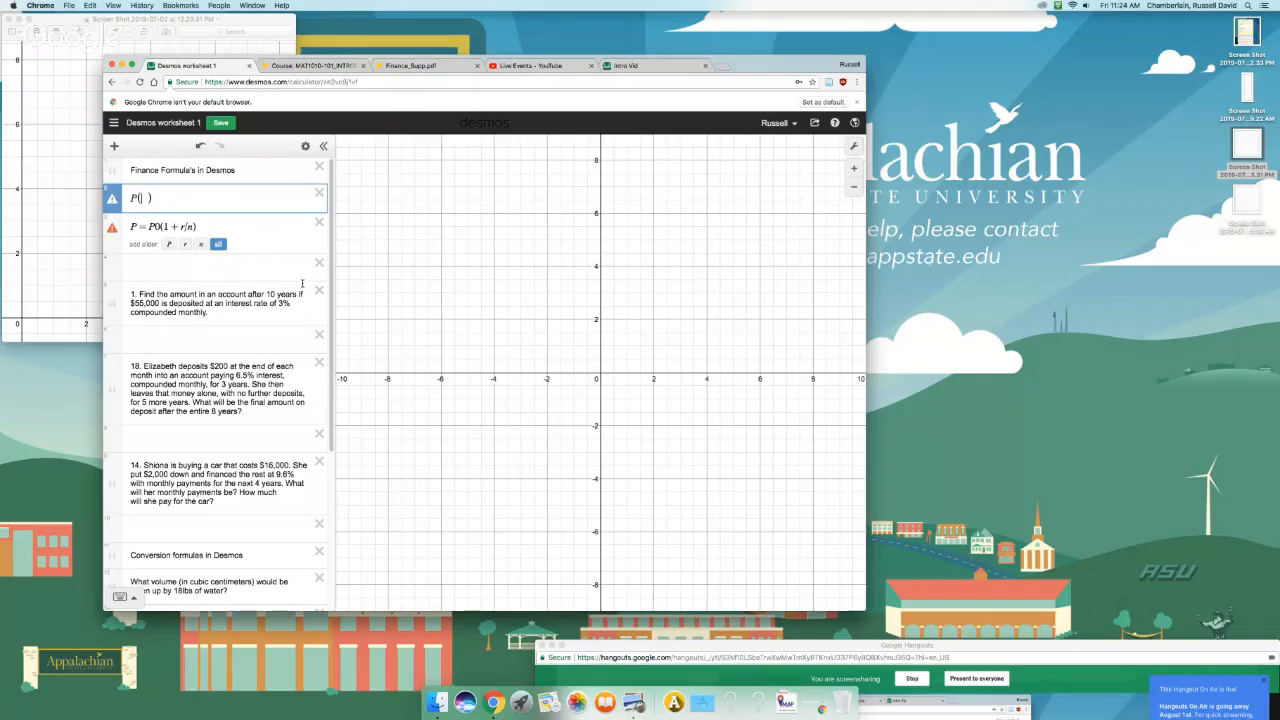
text(p)
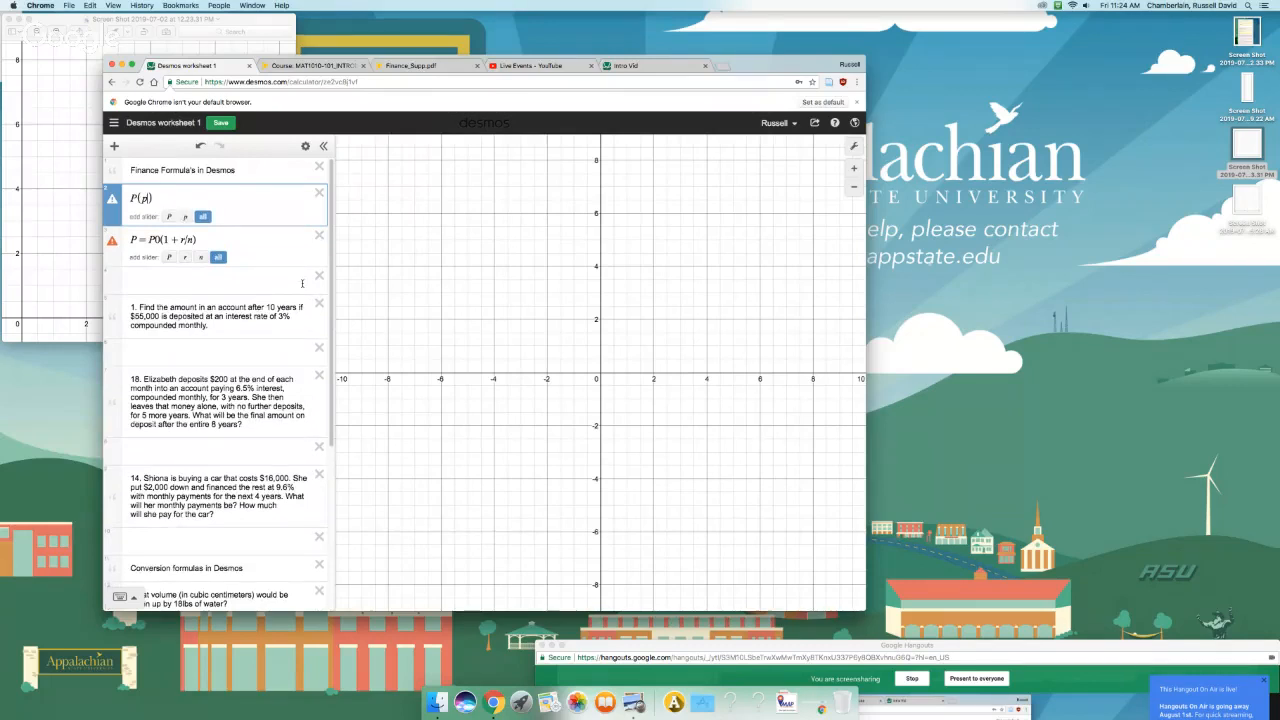
key(BackSpace)
text(P0)
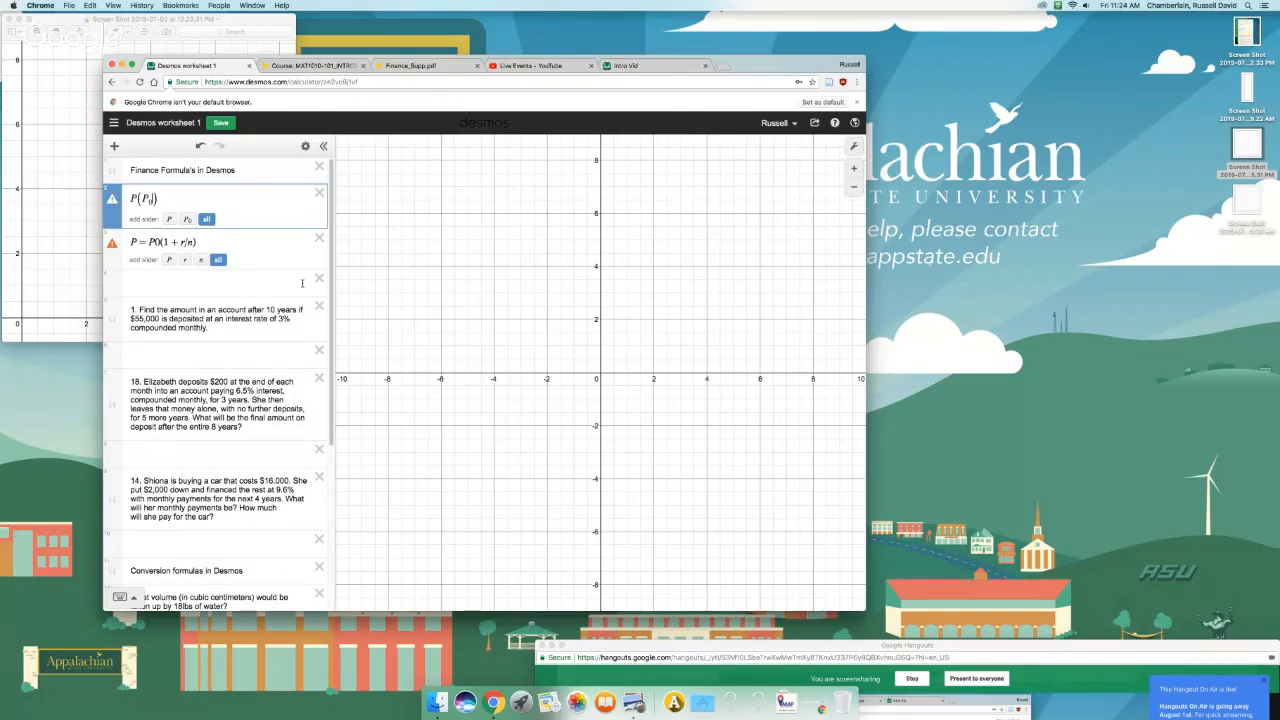
key(BackSpace)
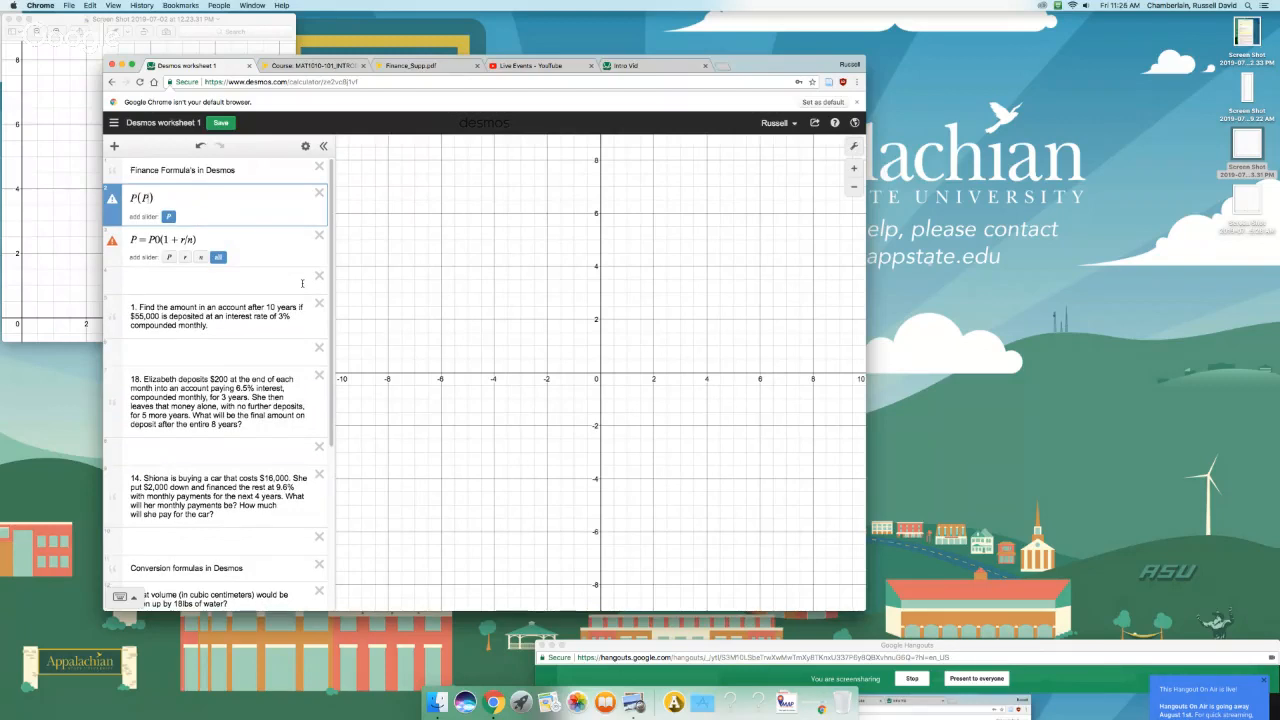
text(_)
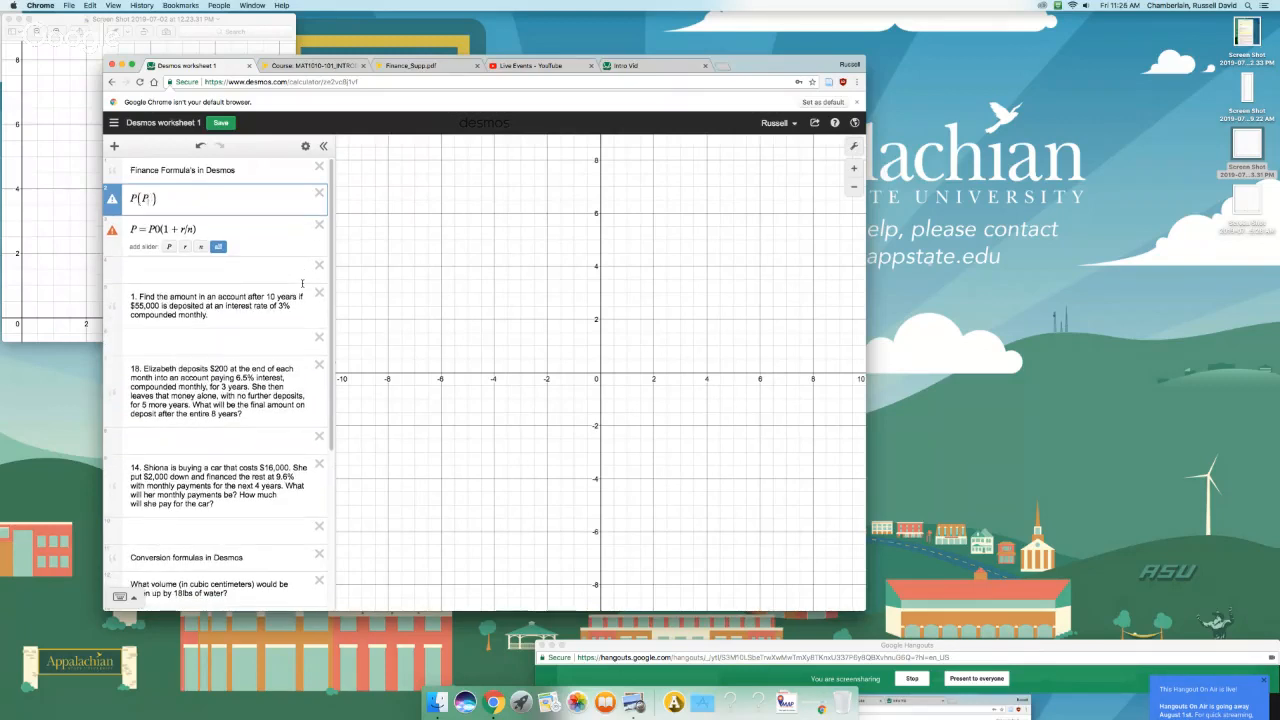
text(0)
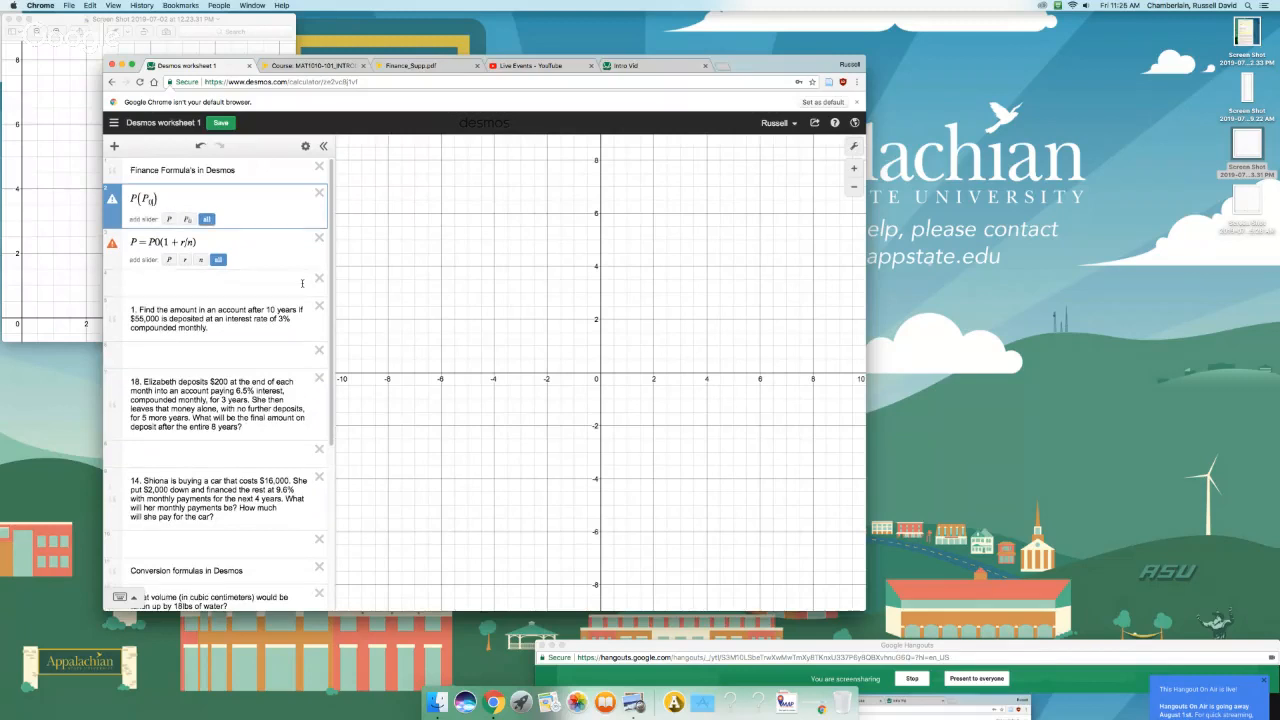
text(,)
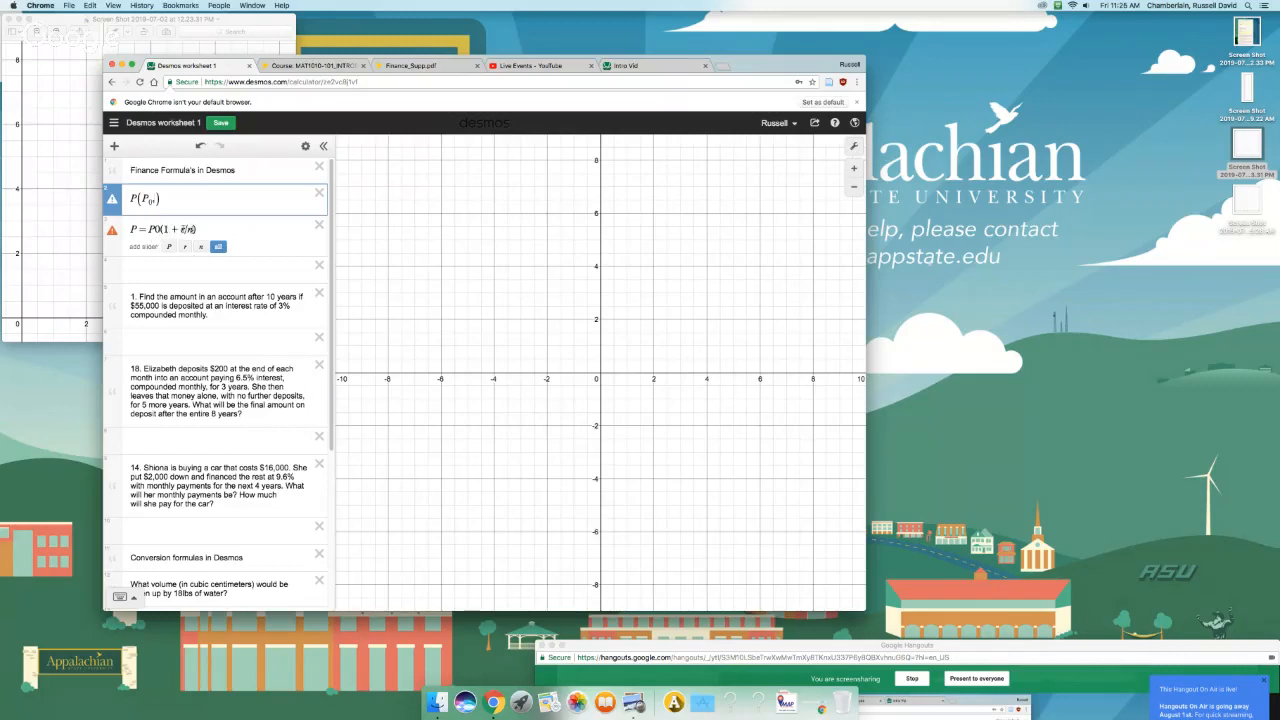
text(r,n)
Step: Define the function P(P_0, r, n) as P_0 · (1 + r/n)
text(=P_0·)
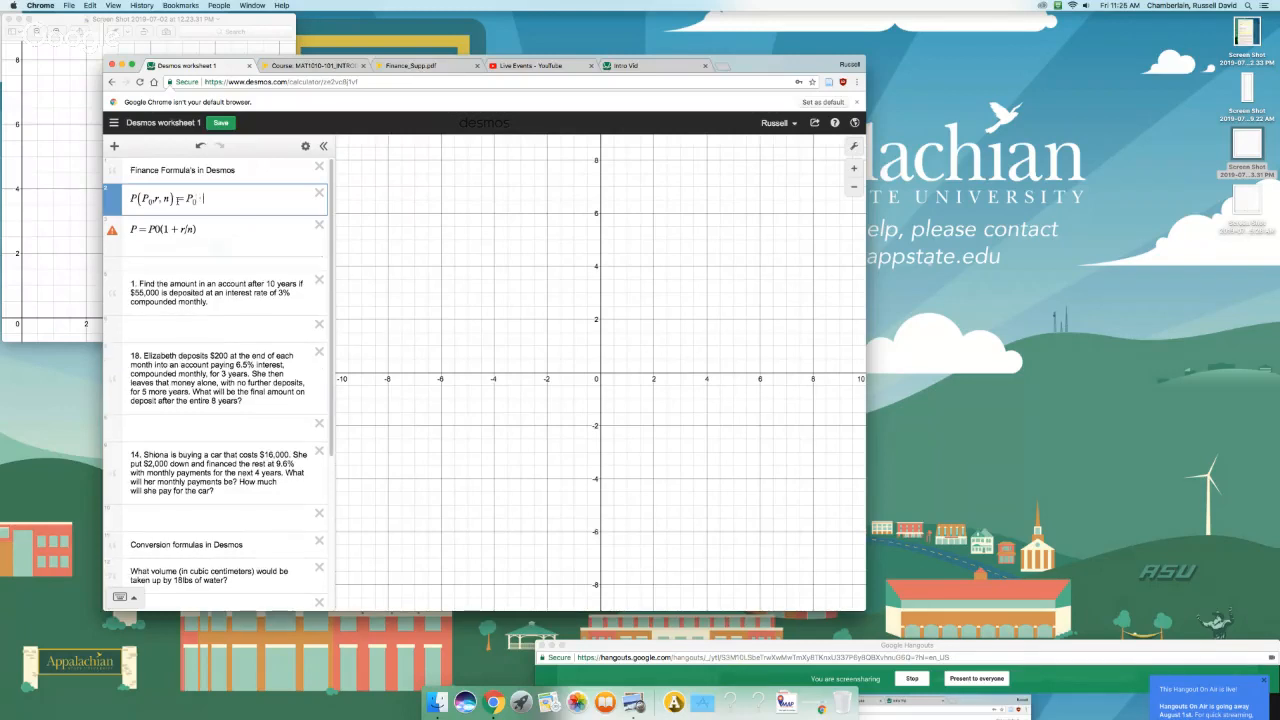
text(*()
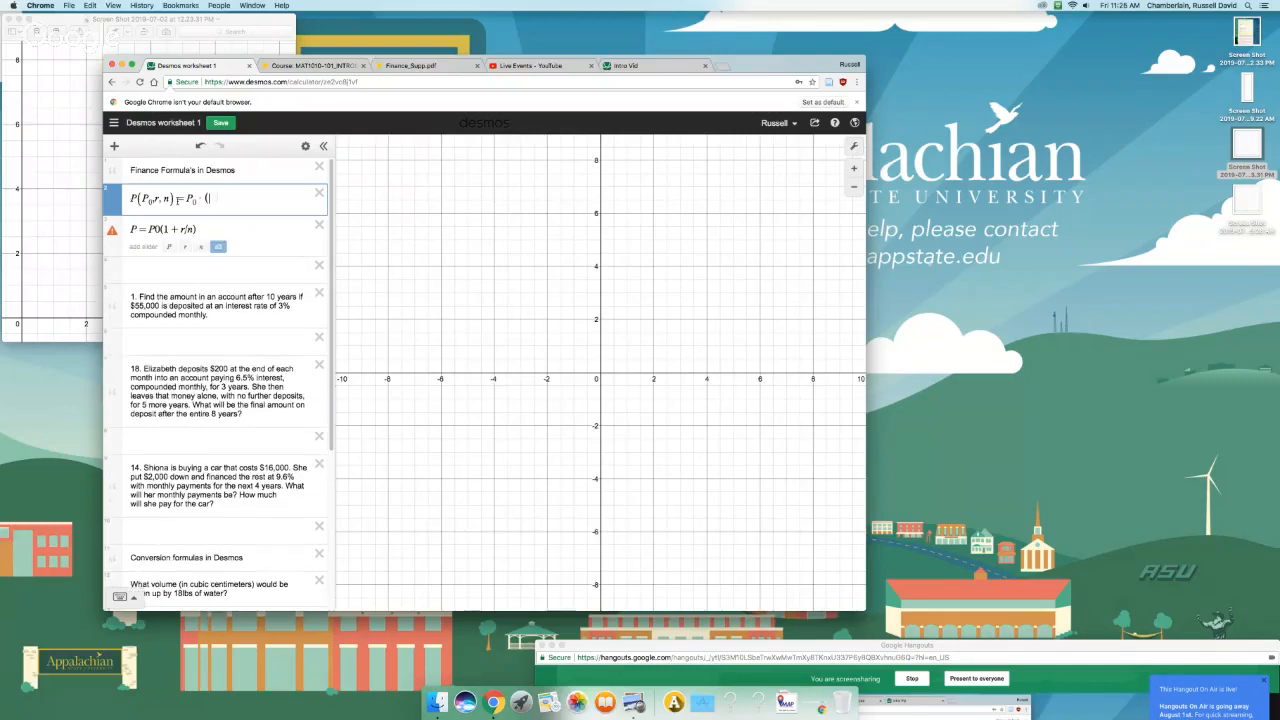
text(1+r/n)
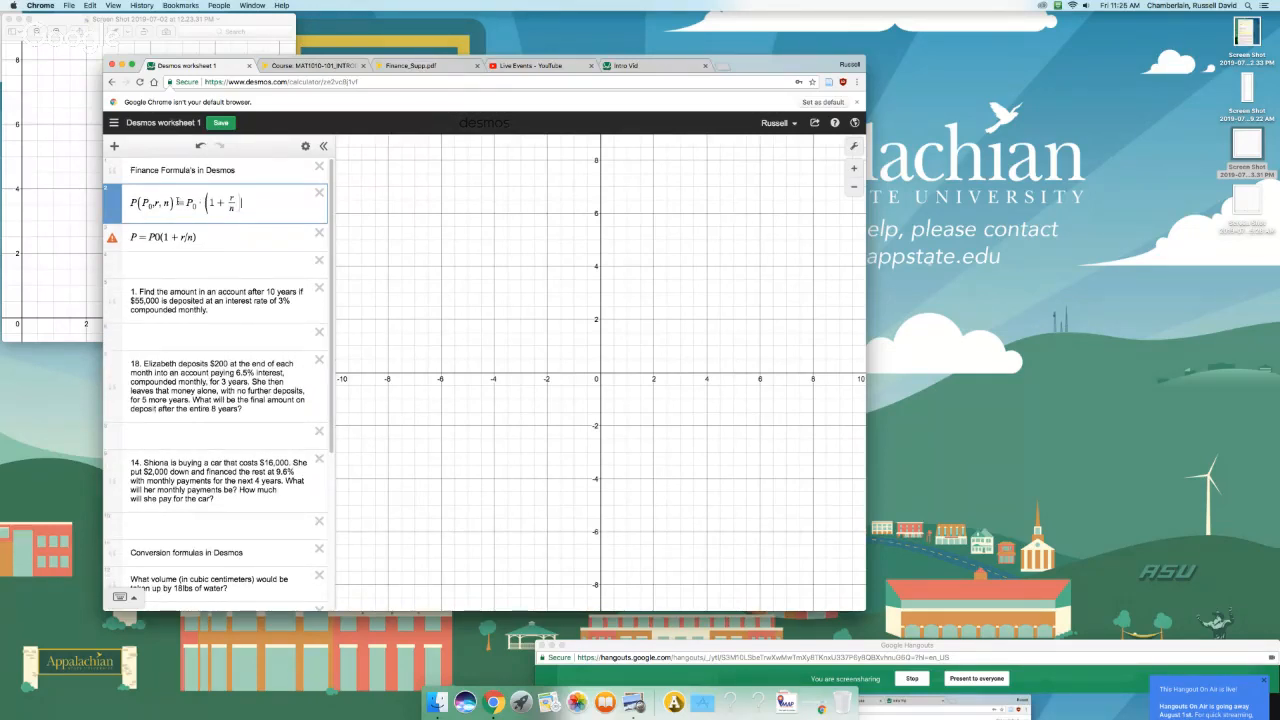
text())
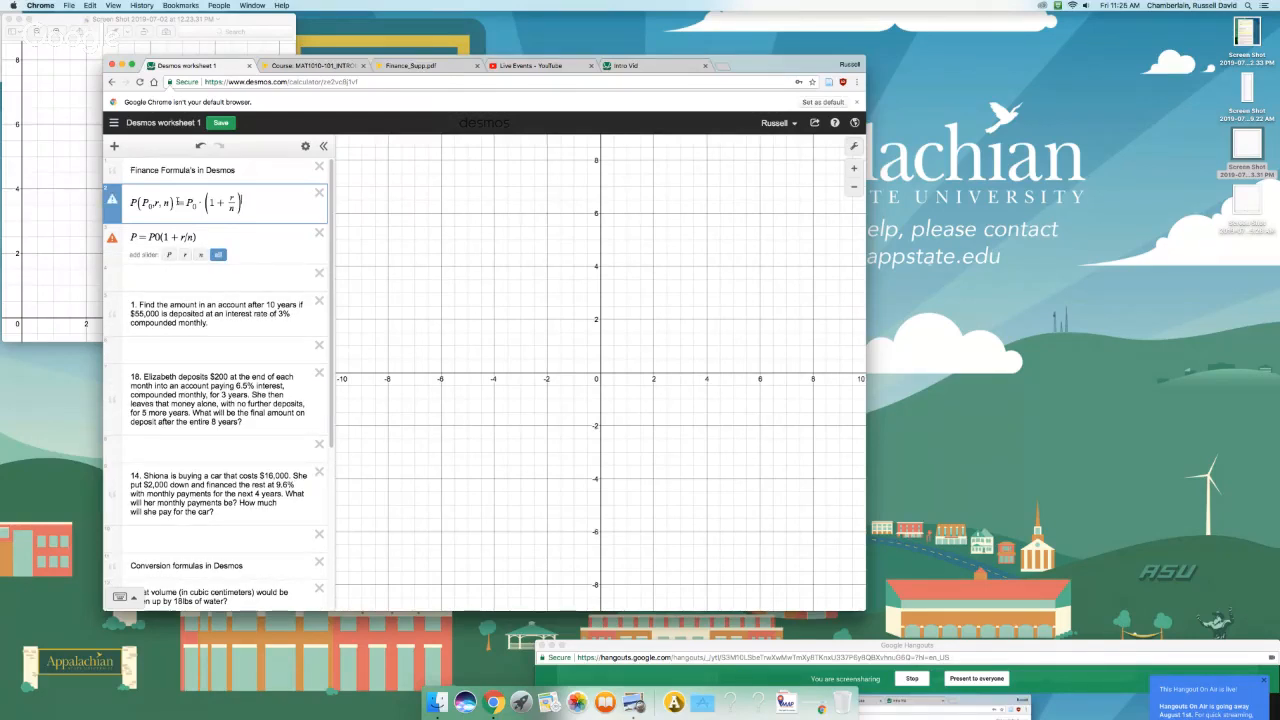
Step: Raise the (1 + r/n) factor to the exponent (n · t) and move to the empty row below problem 1
text(^n)
key(Right)
text(*)
key(BackSpace)
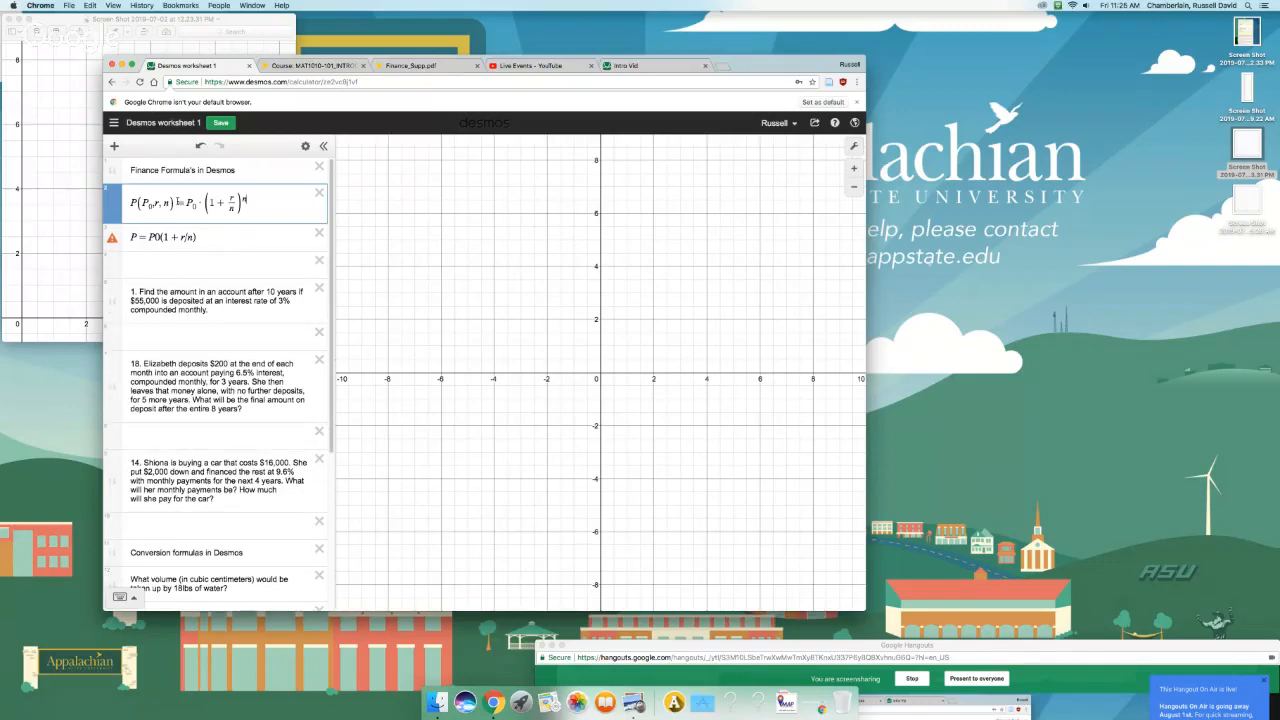
key(Right)
text(*)
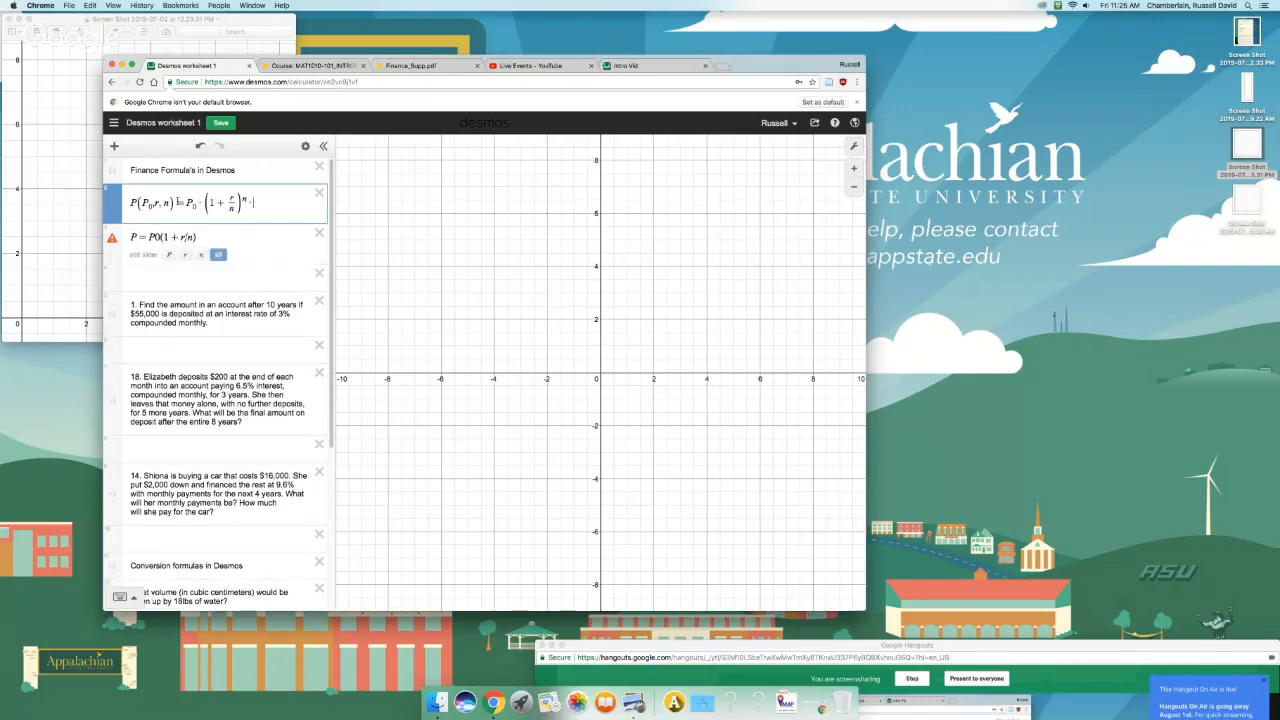
key(BackSpace)
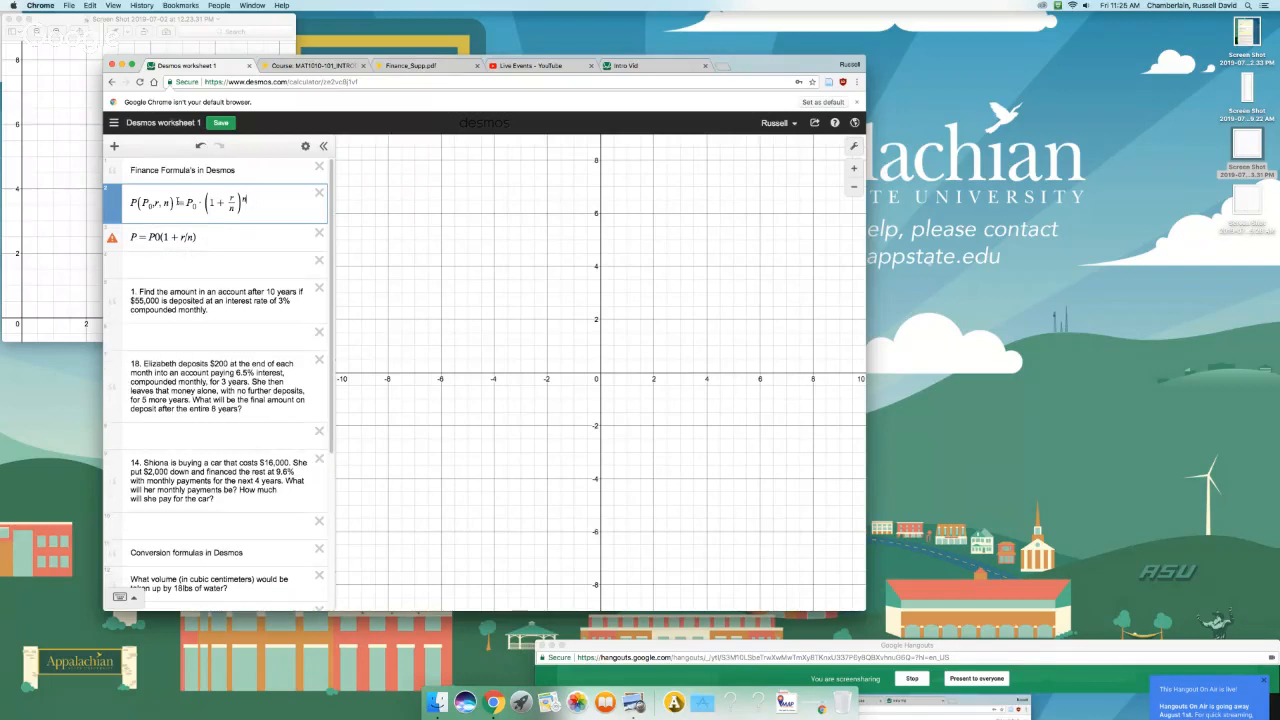
text(*)
key(BackSpace)
text(()
text(*t)
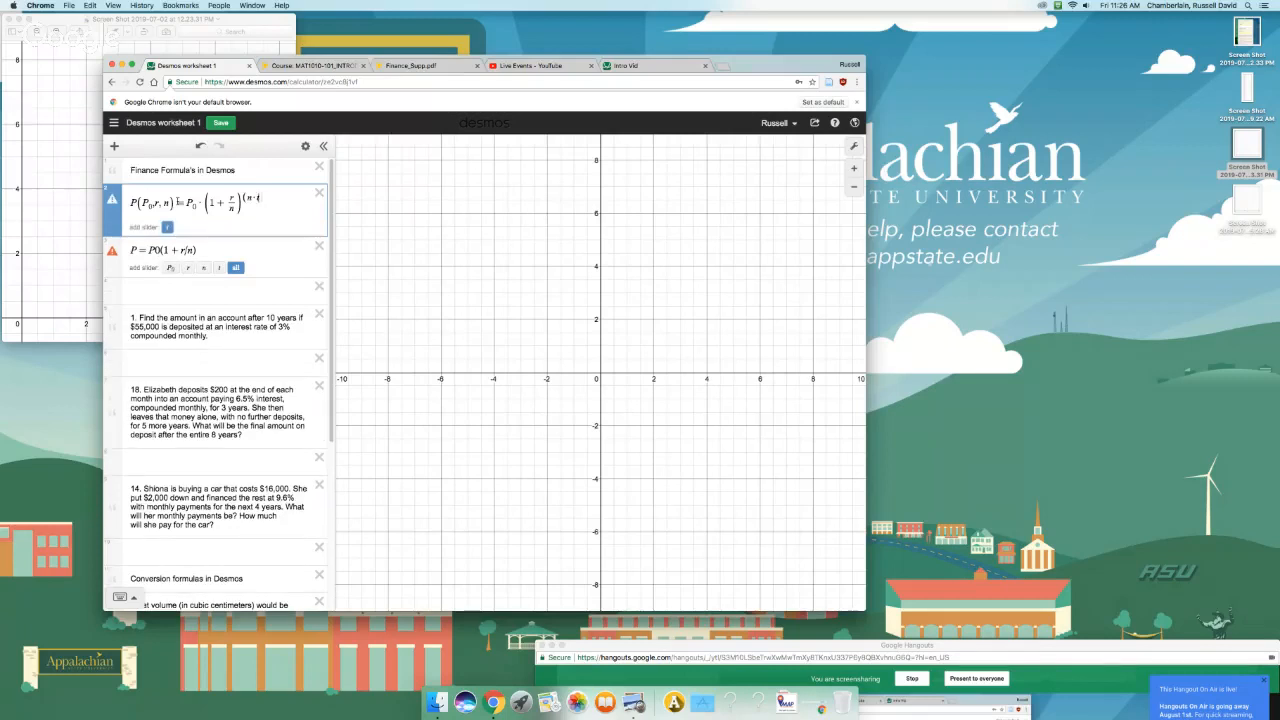
key(Down)
key(Down)
key(Down)
key(Down)
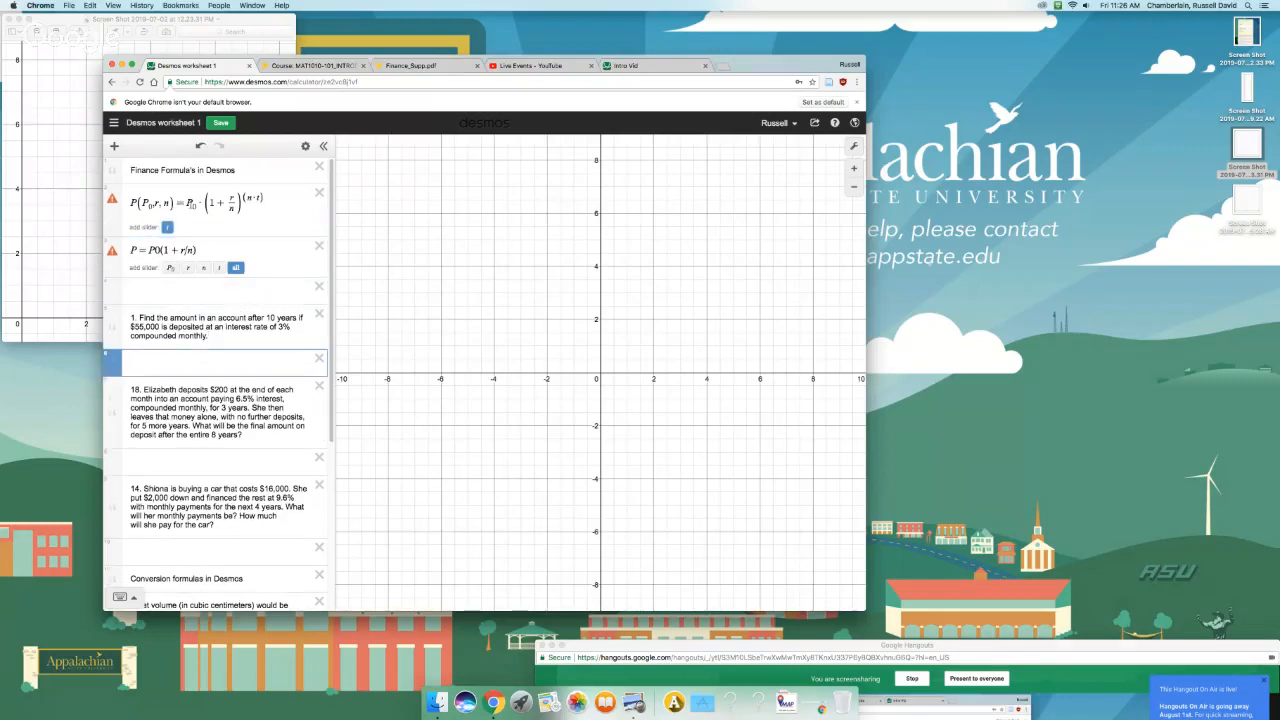
Step: Add t as the fourth input of the function P and delete the pasted P = P0(1 + r/n) row
mouse_move(113, 201)
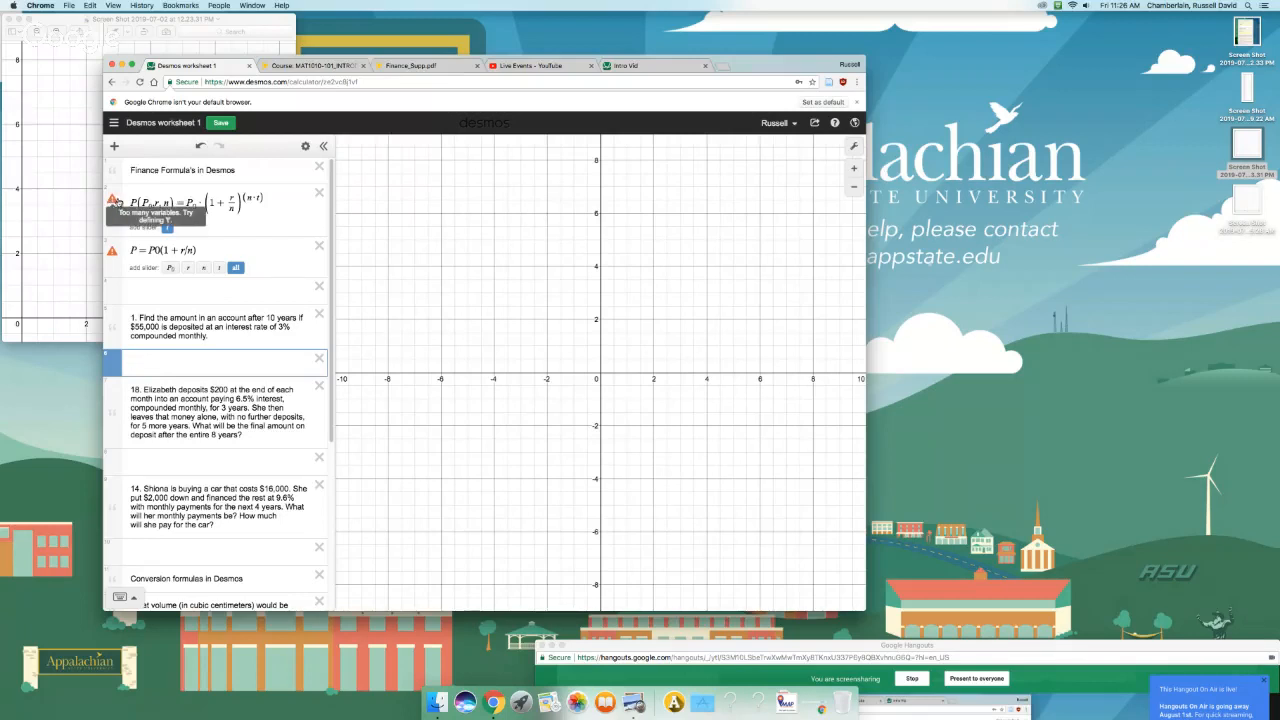
click(219, 233)
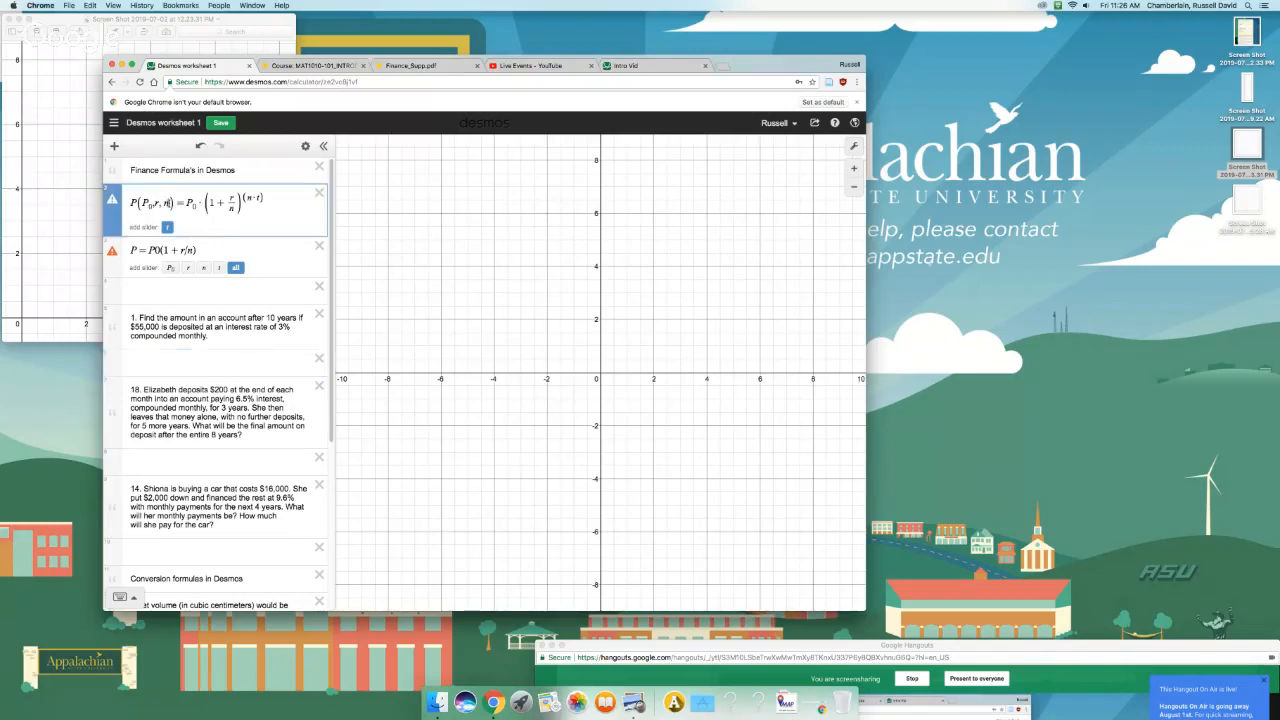
text(,t)
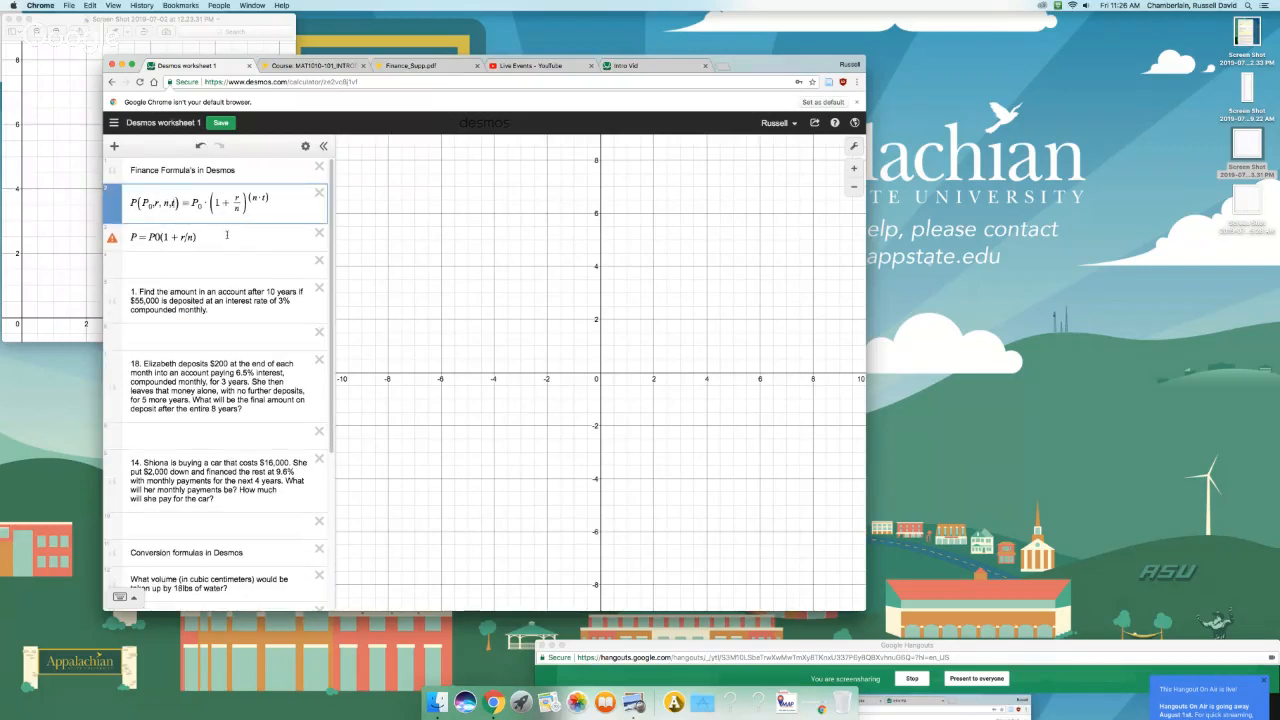
click(320, 233)
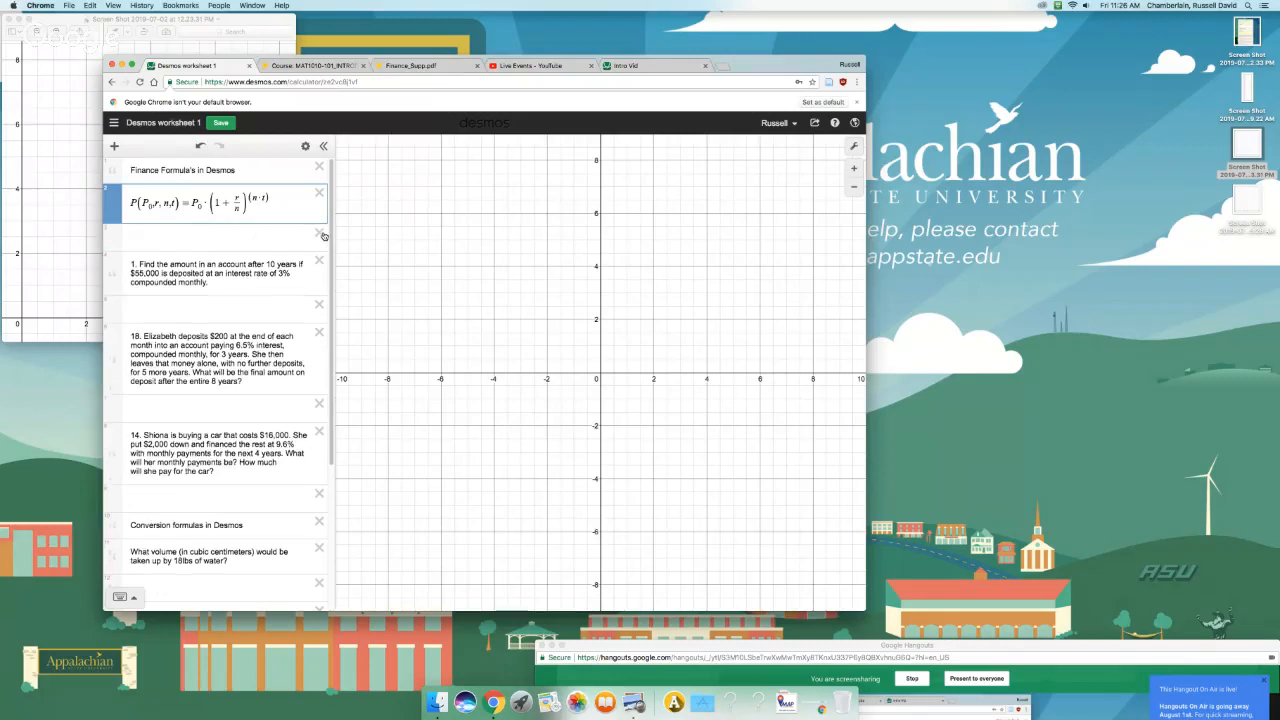
Step: Evaluate P(55000, .03, 12, 10) in the empty row below the function definition and save the worksheet
click(188, 234)
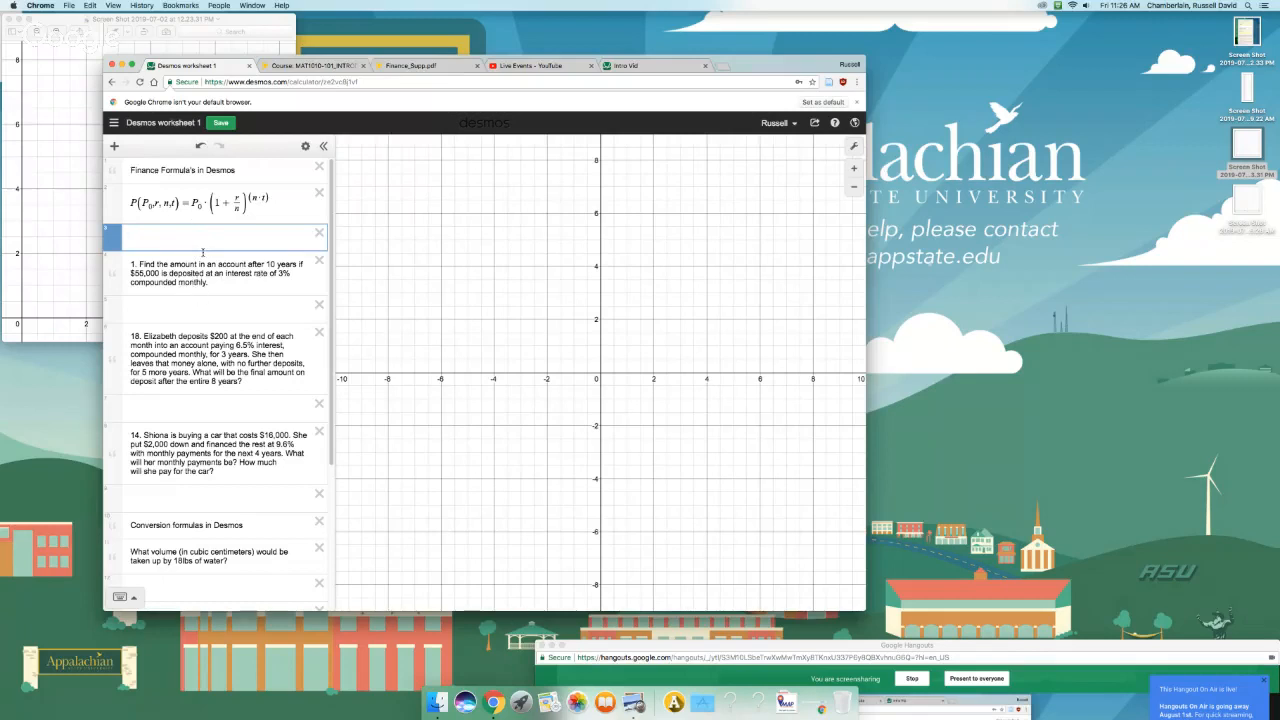
text(P()
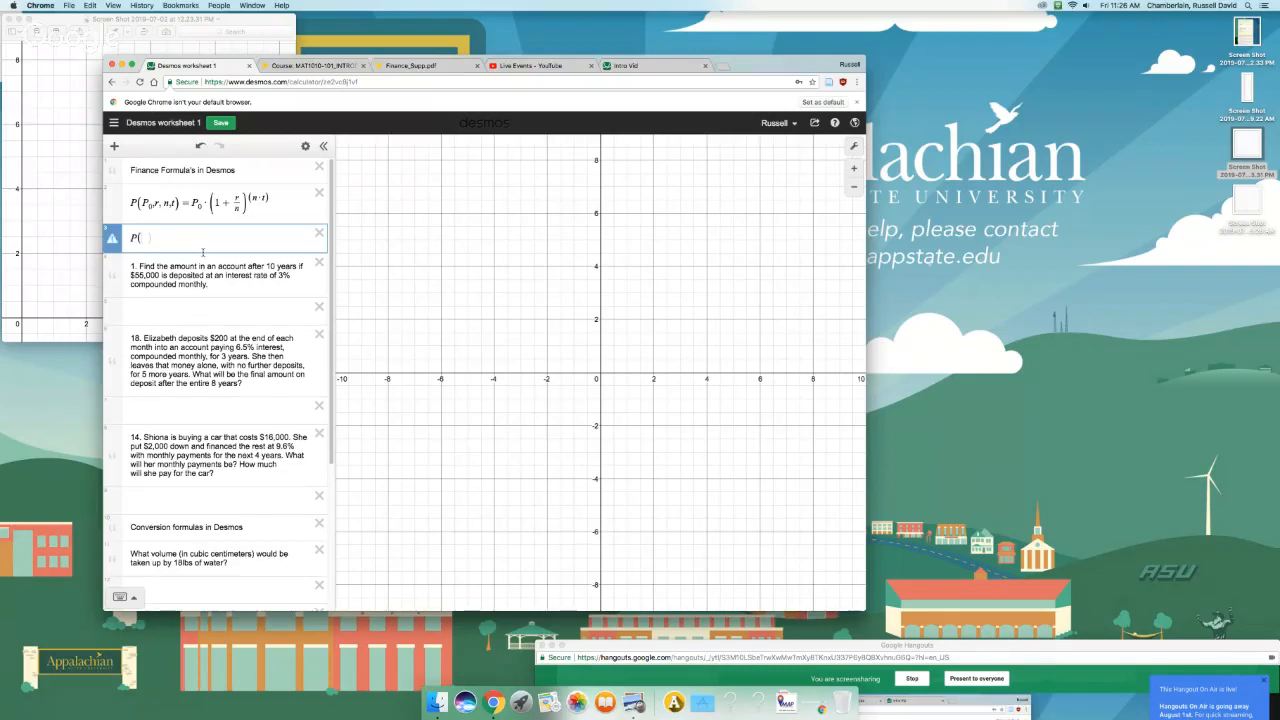
text(55000,)
text(.03,)
text(12,10)
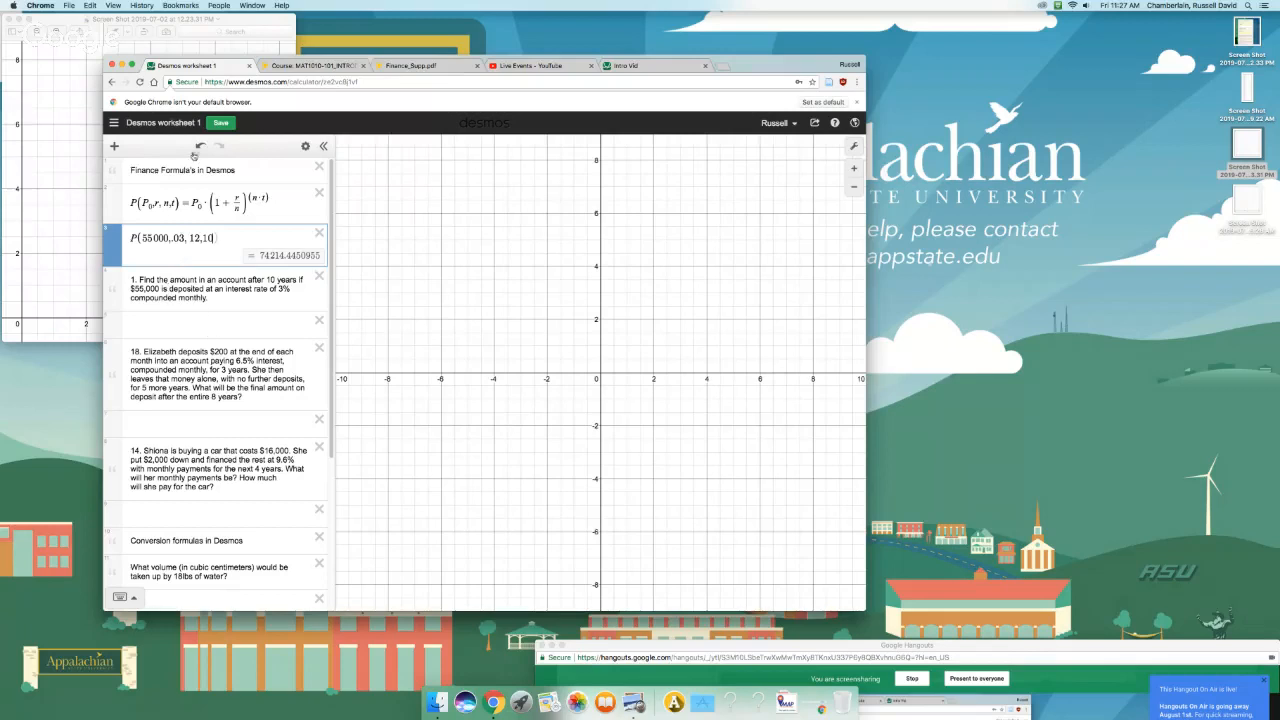
click(223, 122)
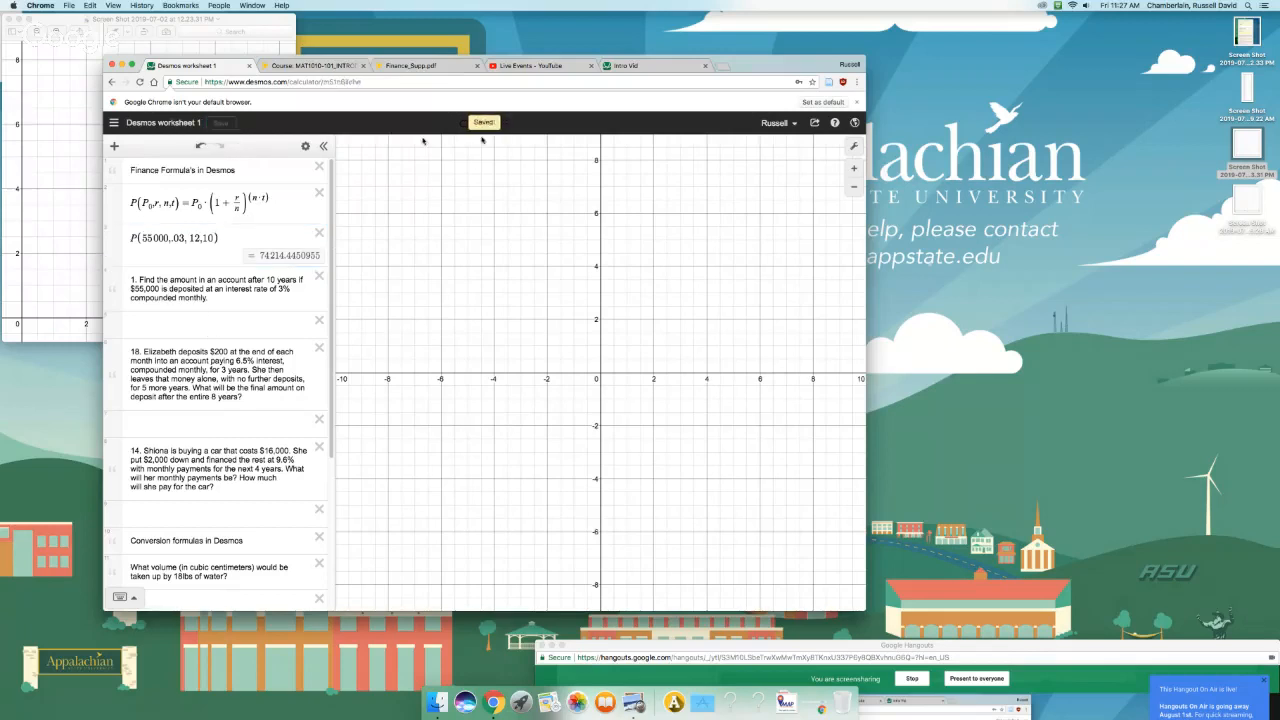
click(173, 254)
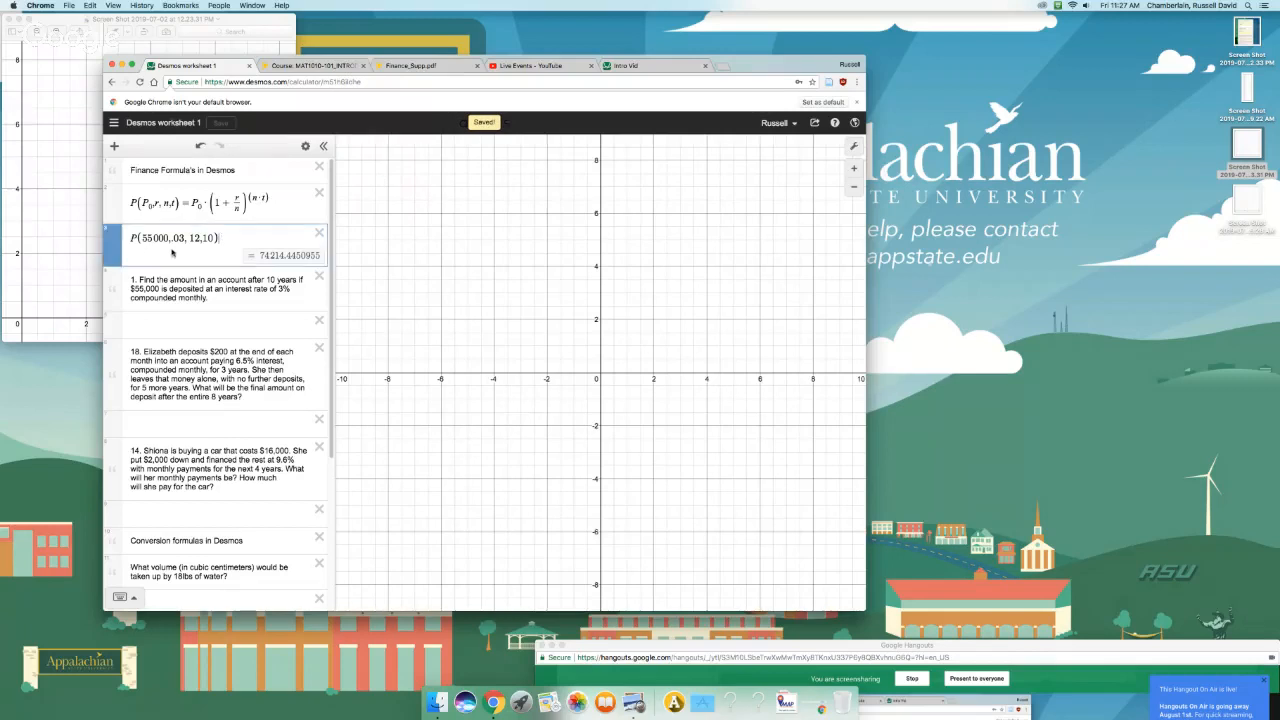
click(115, 146)
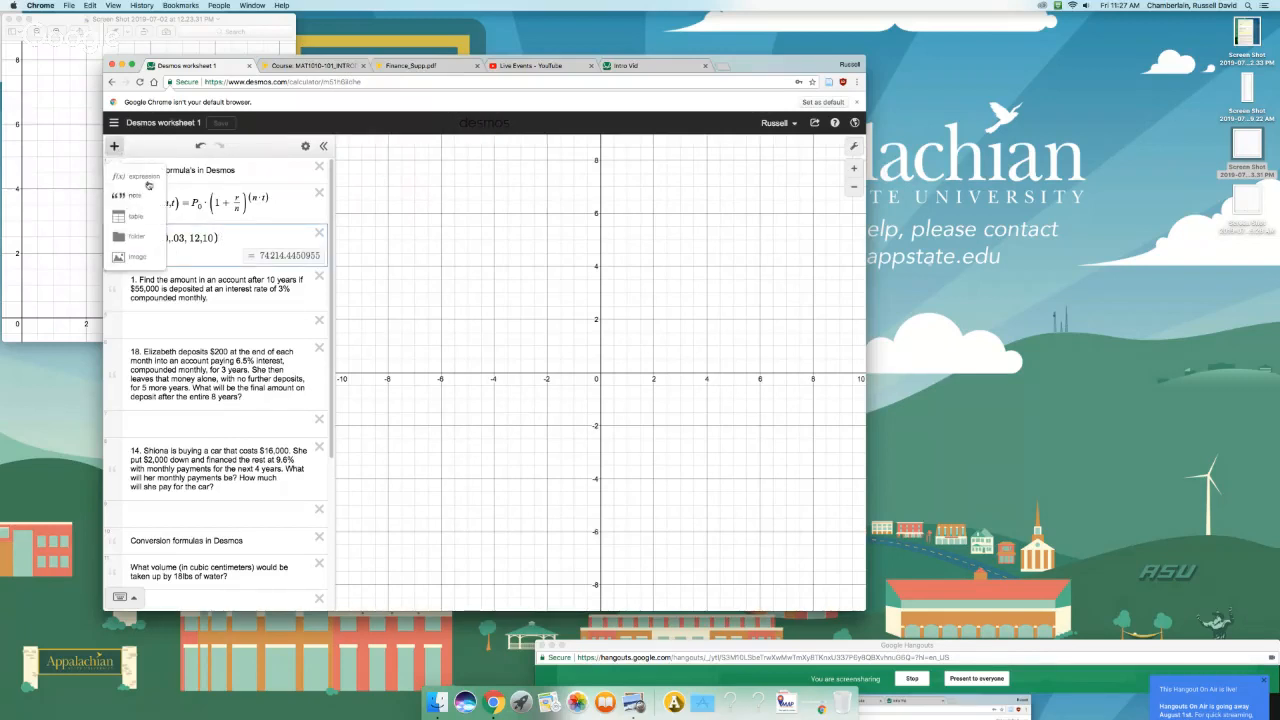
click(148, 178)
drag(116, 278, 118, 246)
click(319, 234)
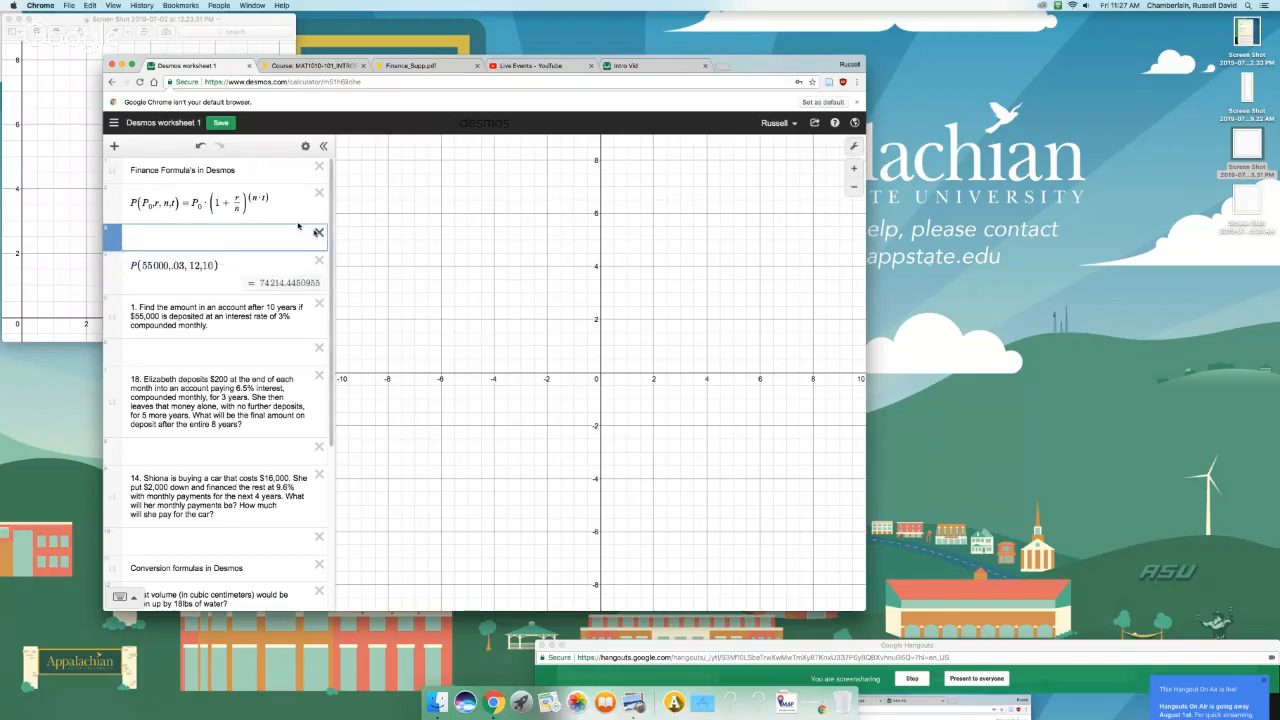
Step: Add a note above P(55000,.03,12,10) reading "Hey prof, this is the answer to #1, using the formula defined above."
click(115, 146)
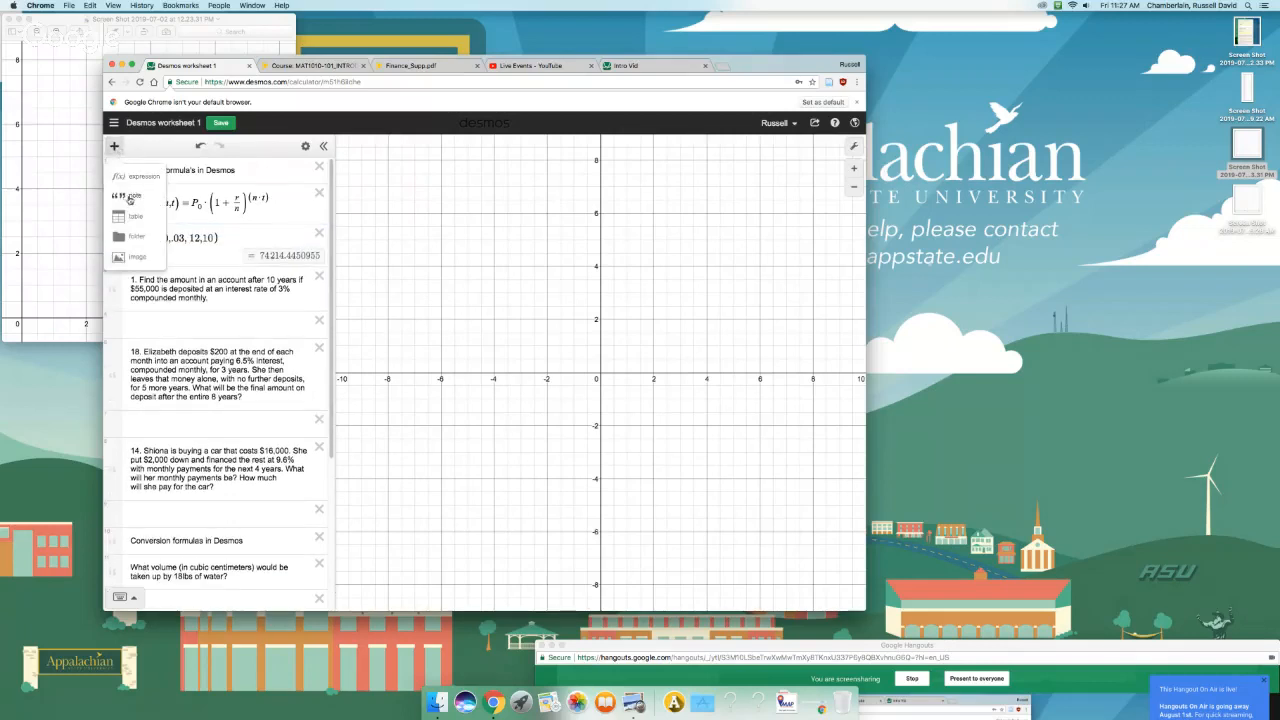
click(135, 199)
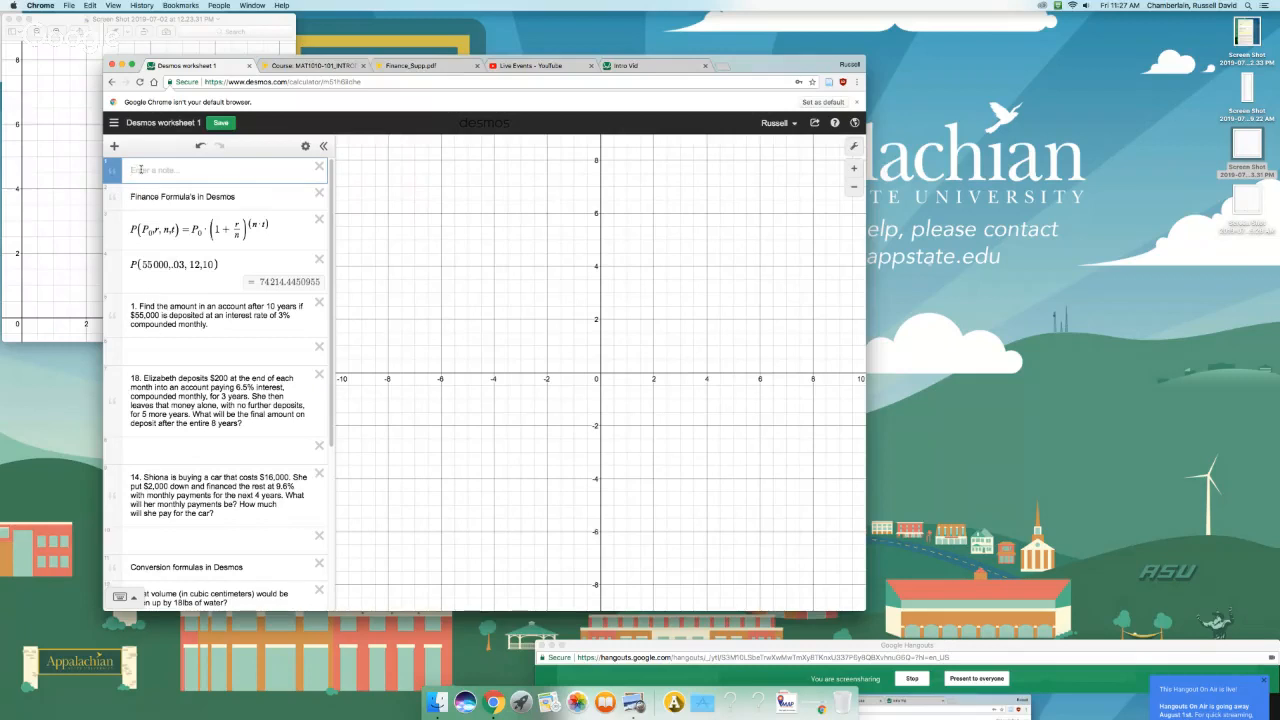
drag(141, 170, 143, 237)
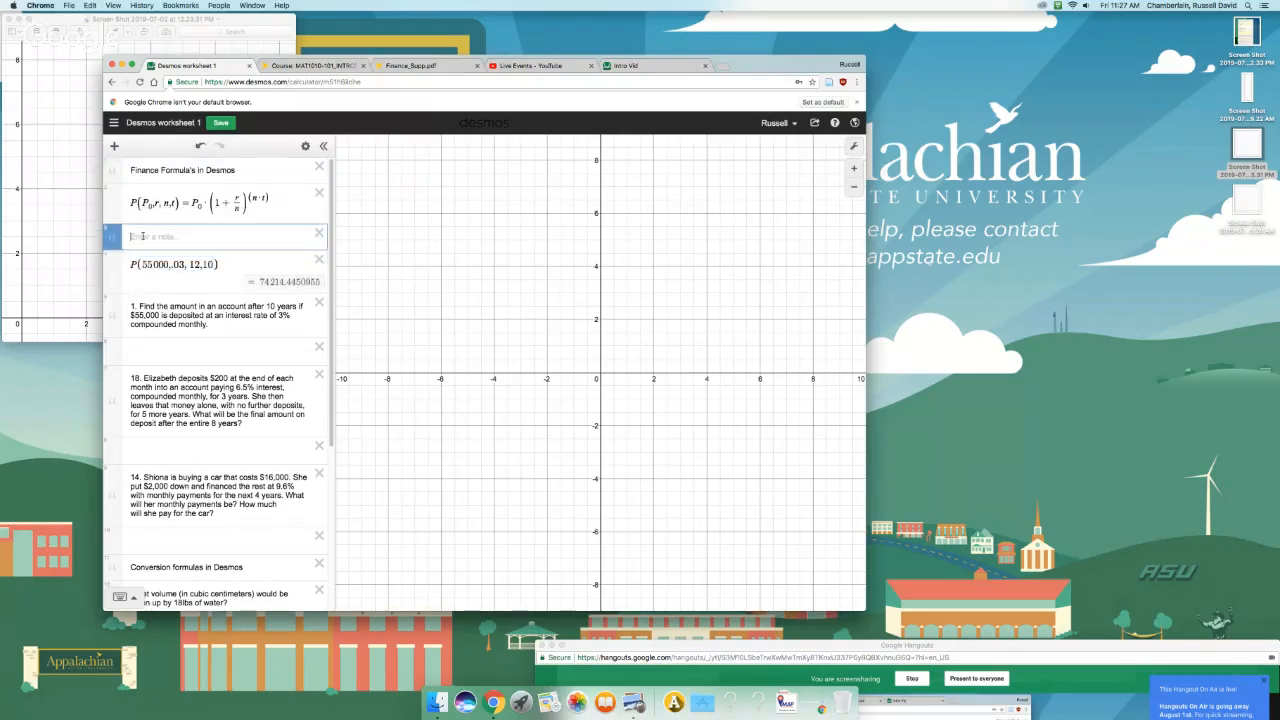
text(Hey prof, this is the answer to #1, using the formula)
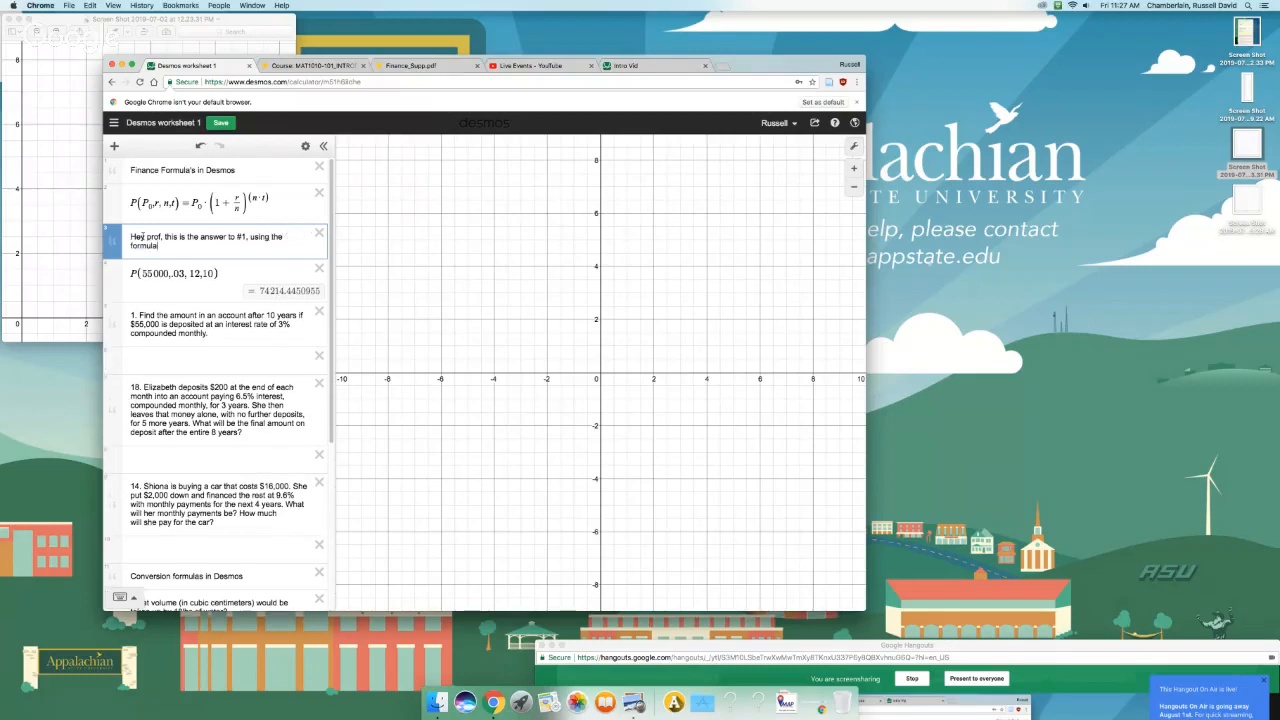
text( defined above.)
Step: Copy the expression P(55000,.03,12,10) into the empty row below question 1
click(185, 359)
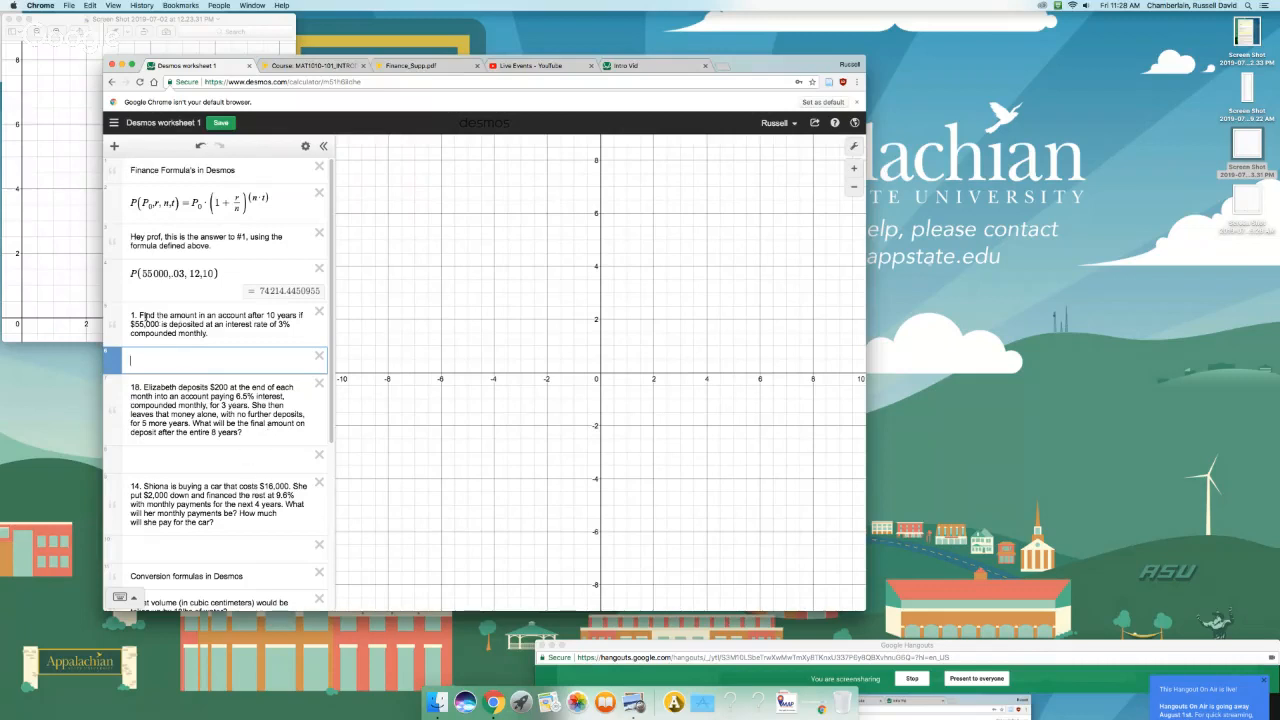
drag(130, 272, 218, 273)
key(ctrl+c)
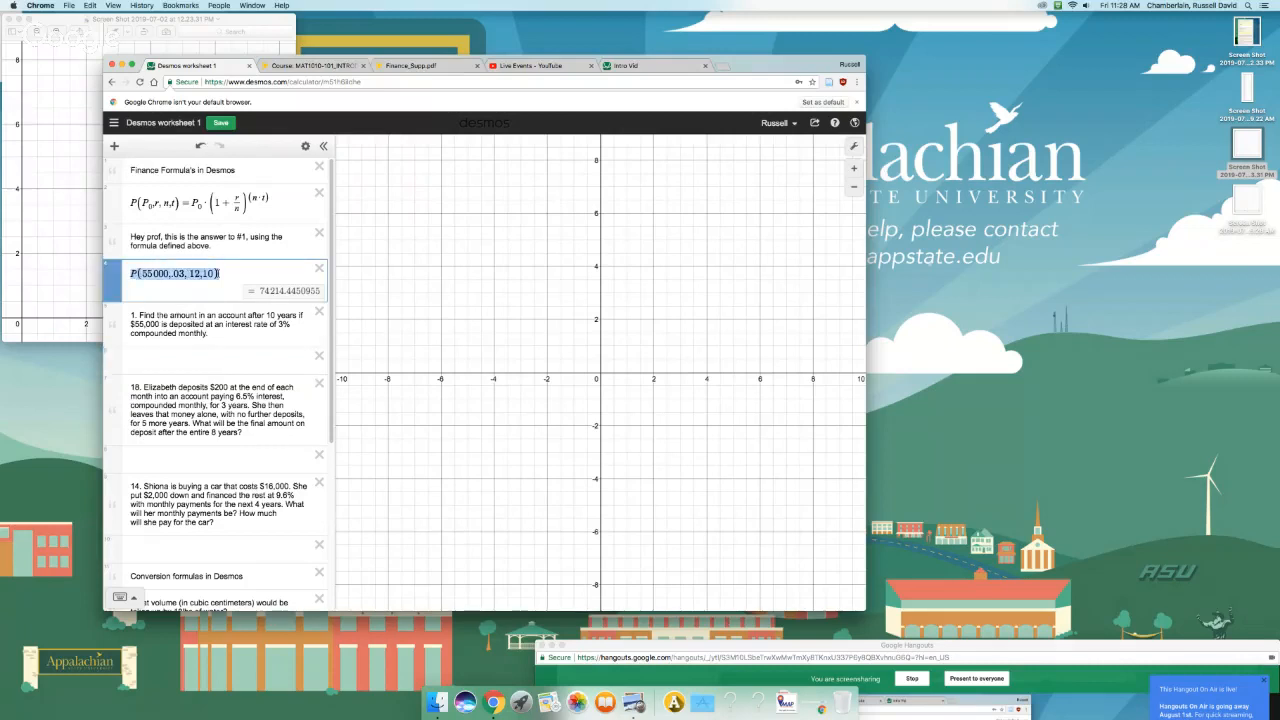
click(189, 362)
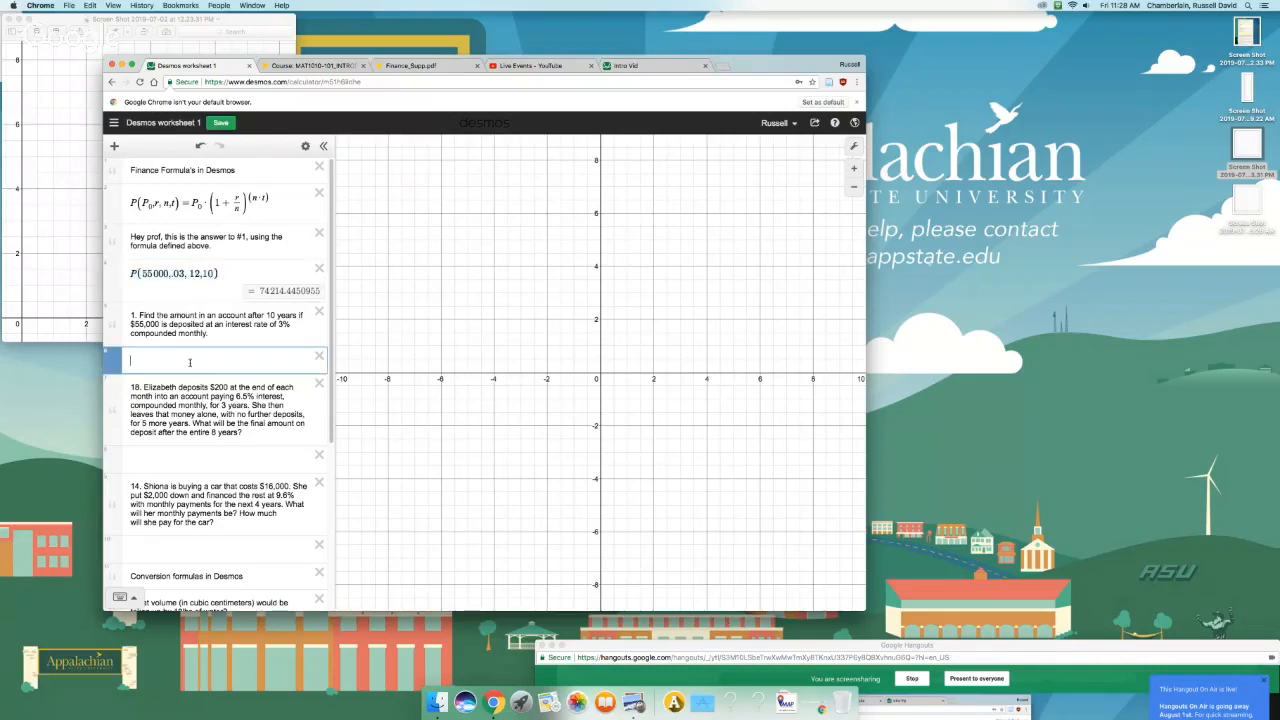
key(ctrl+v)
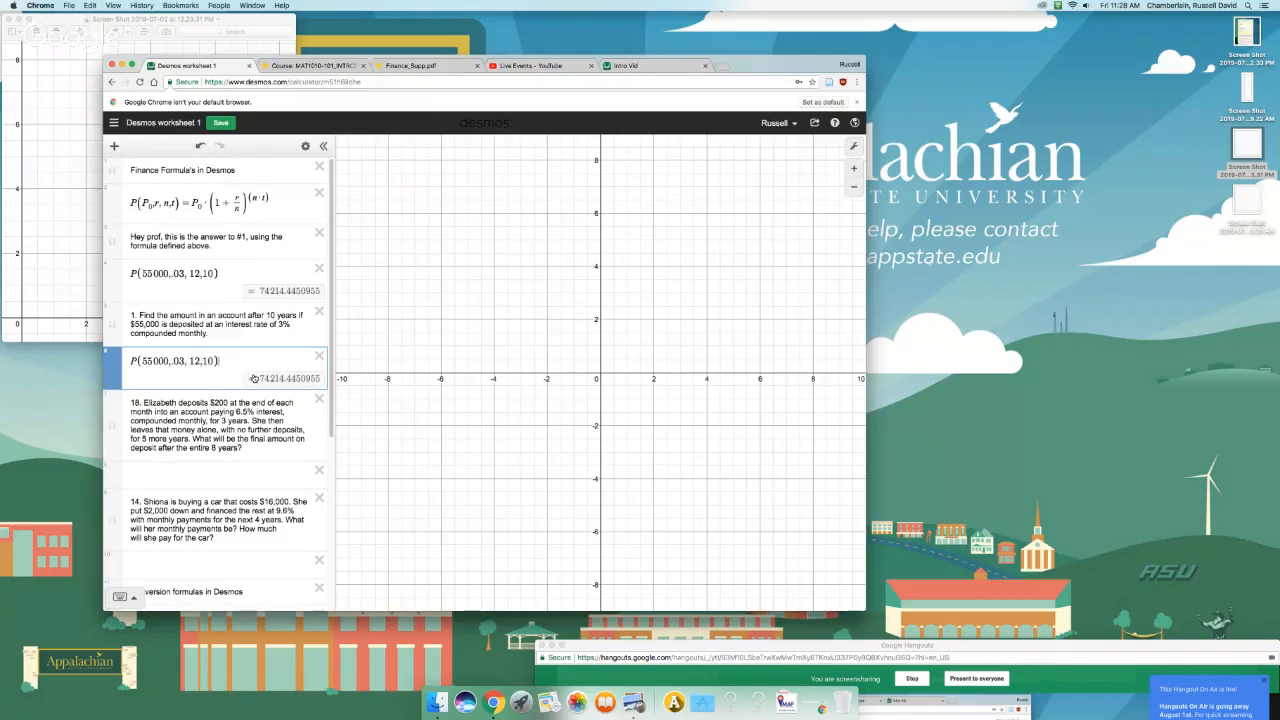
Step: Add a note below question 1 reading "How many years to accumulate twice the money I started with?"
click(145, 322)
click(114, 146)
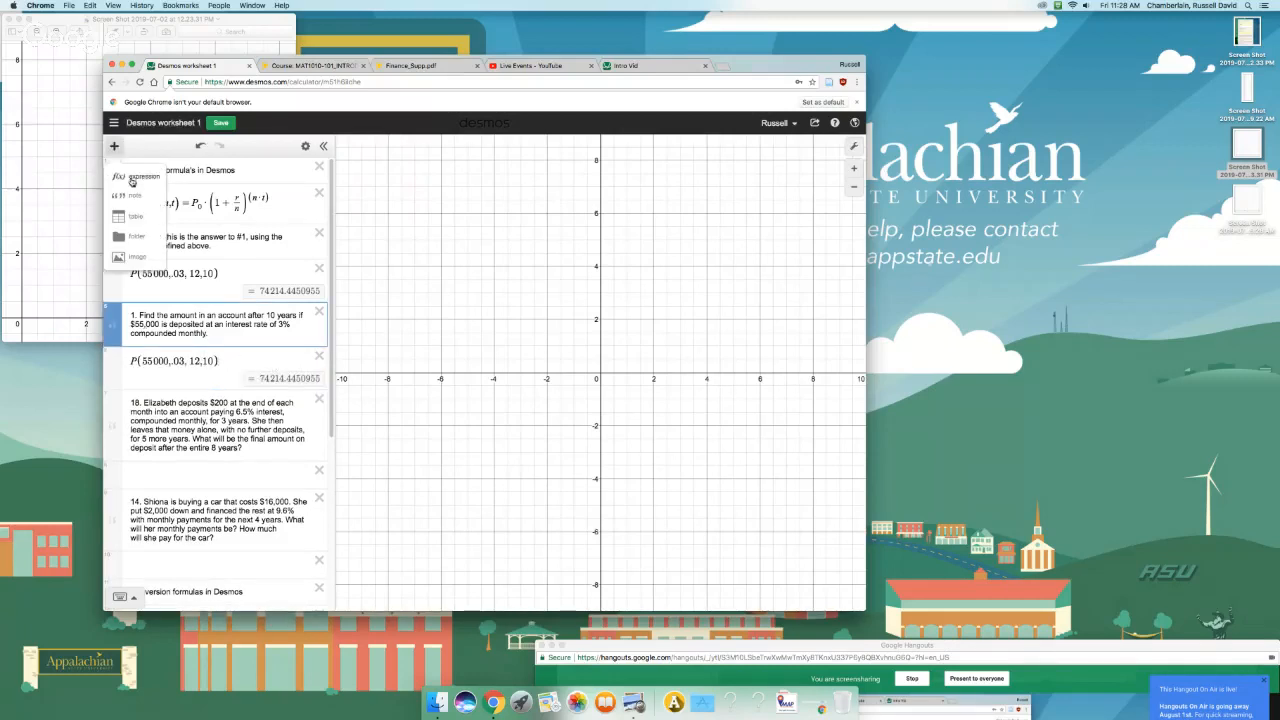
click(134, 196)
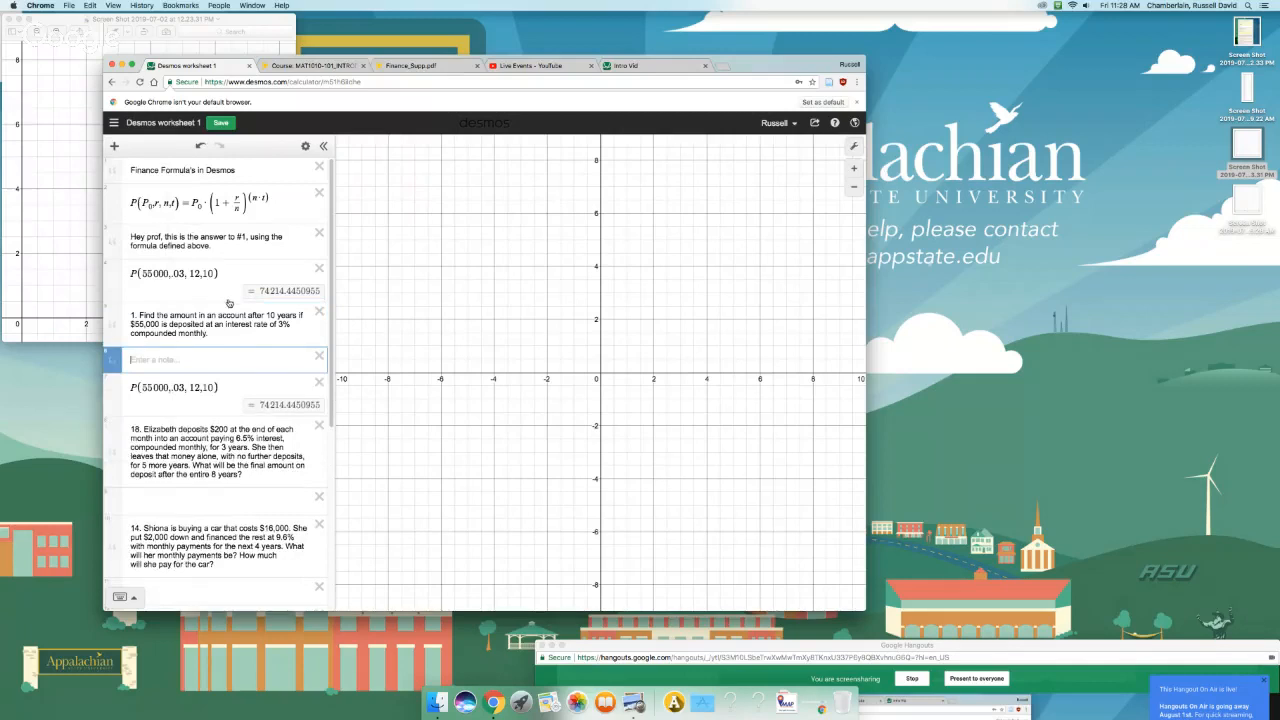
text(How)
text( long)
key(BackSpace)
key(BackSpace)
key(BackSpace)
key(BackSpace)
text(many years to accumulate twice the money)
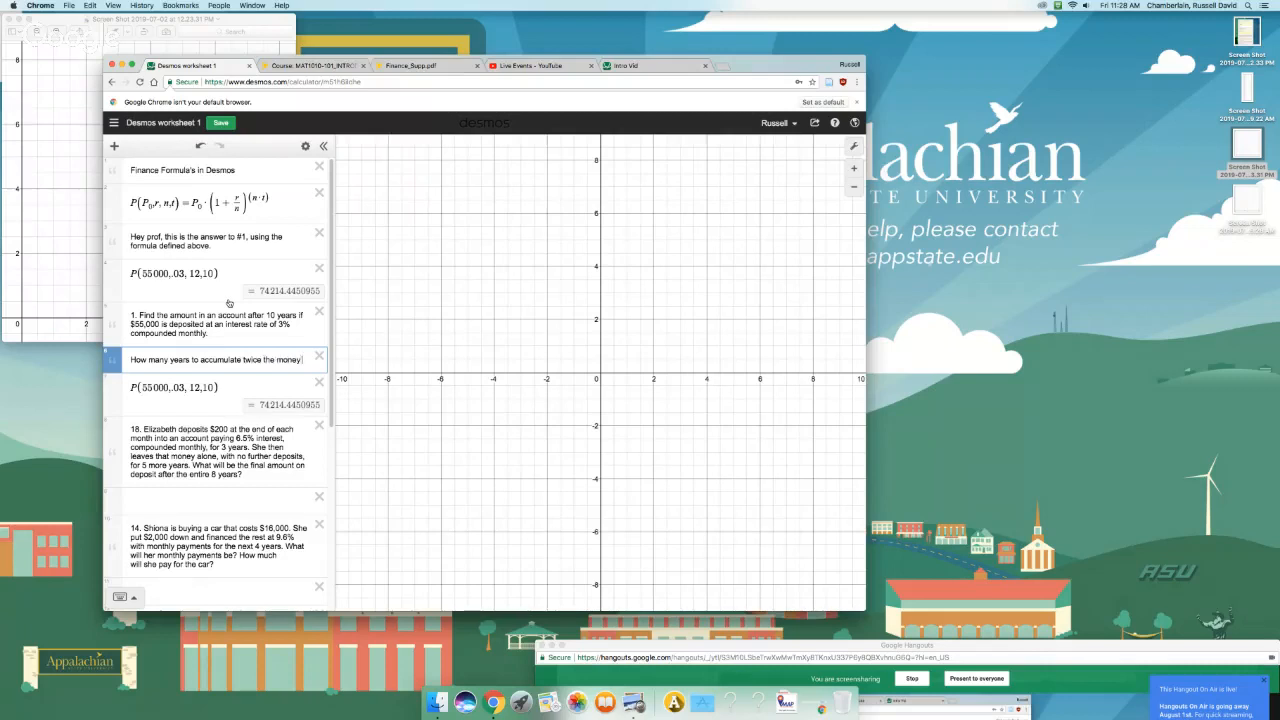
text( I started)
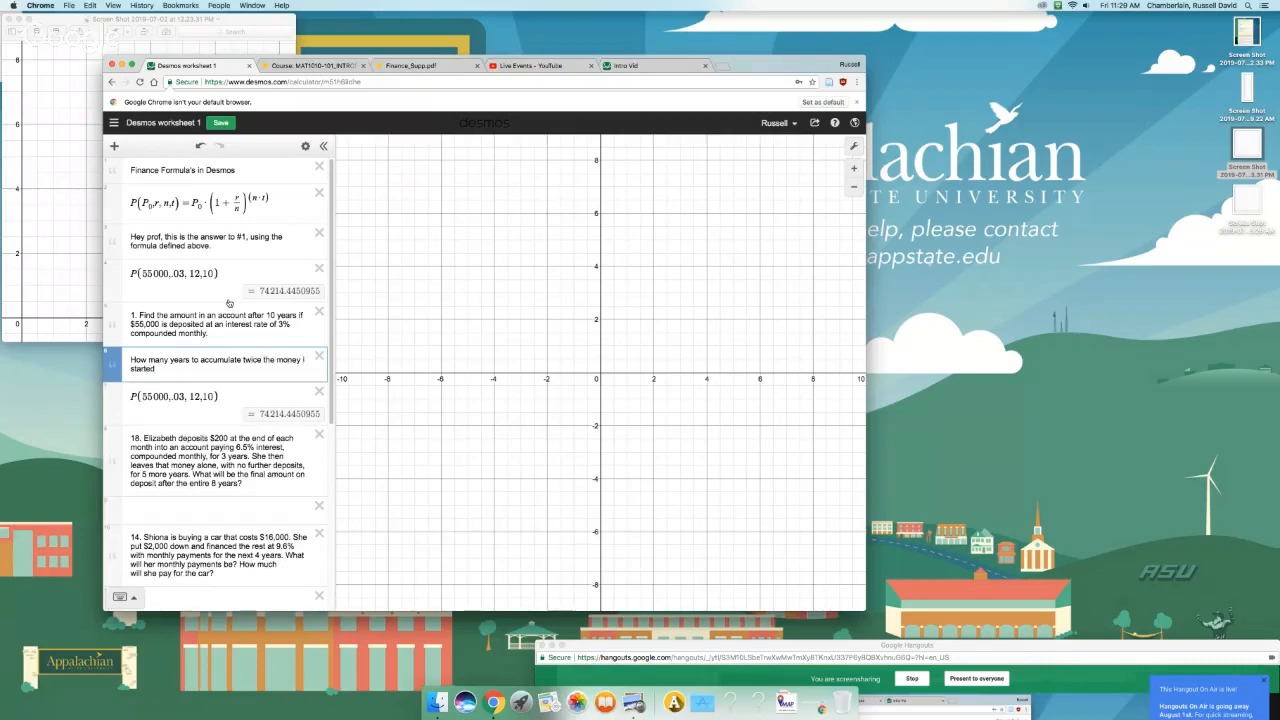
text( with?)
click(217, 398)
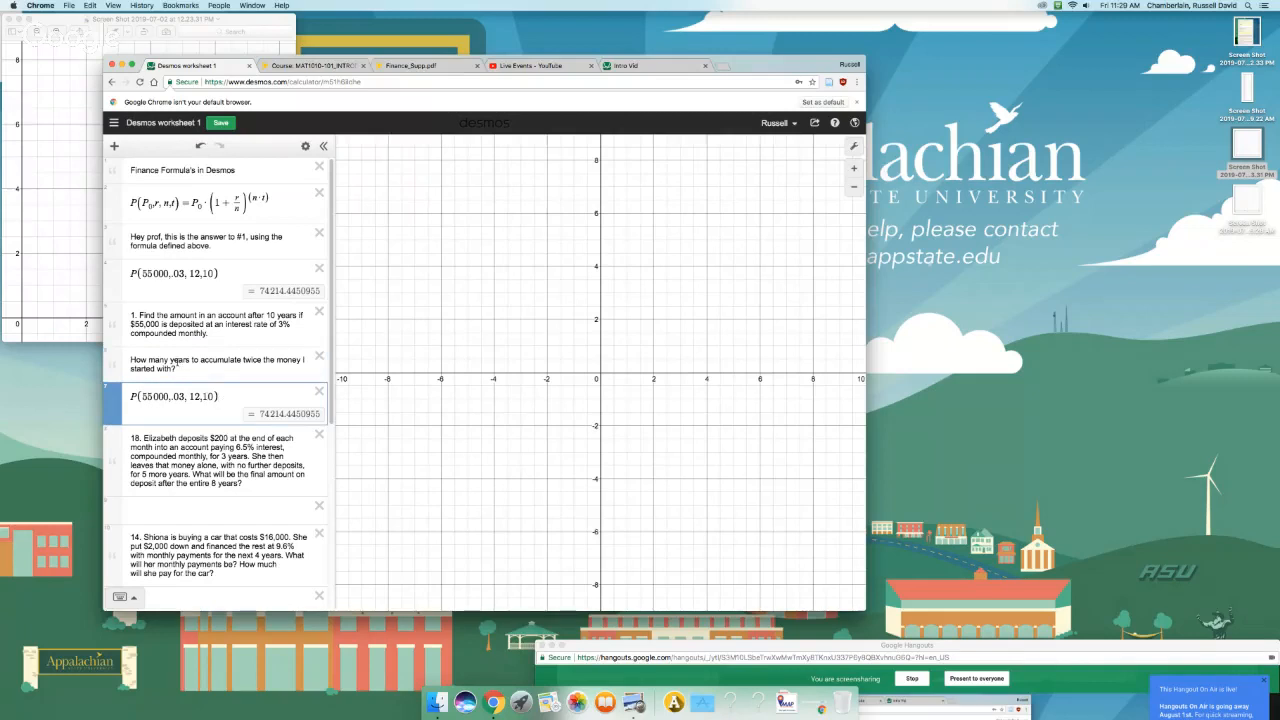
click(178, 361)
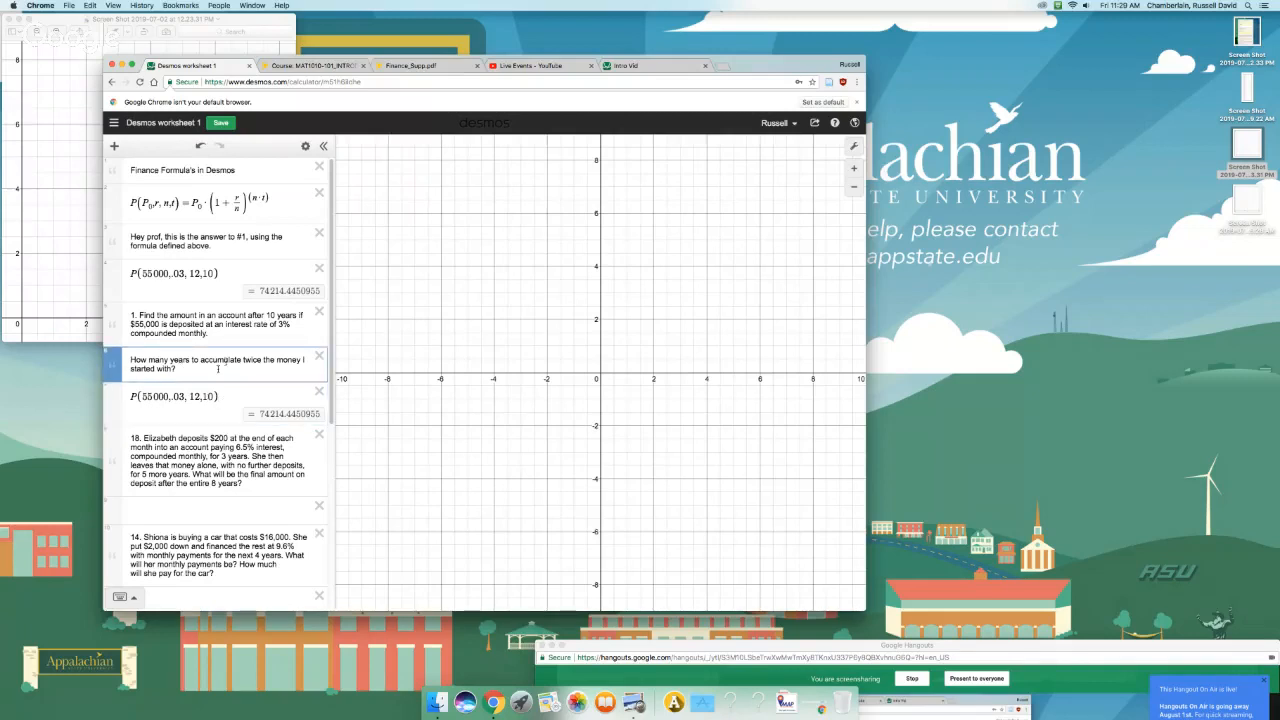
click(626, 66)
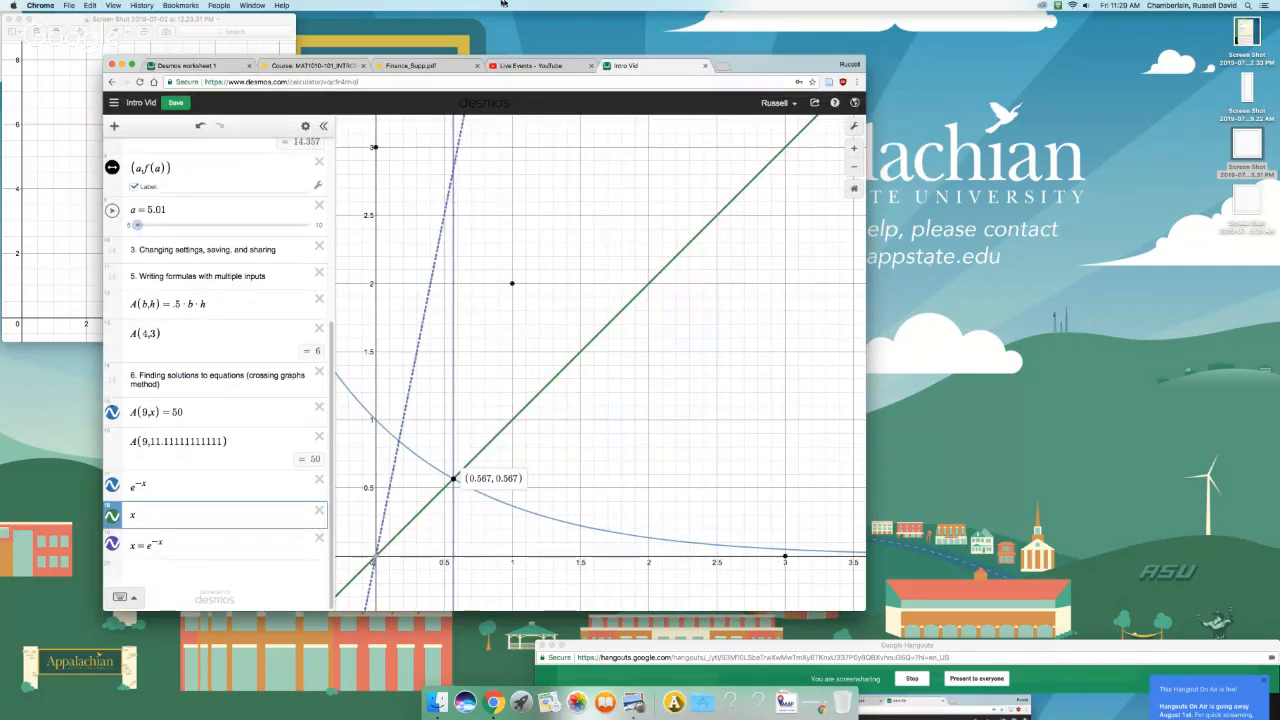
click(187, 65)
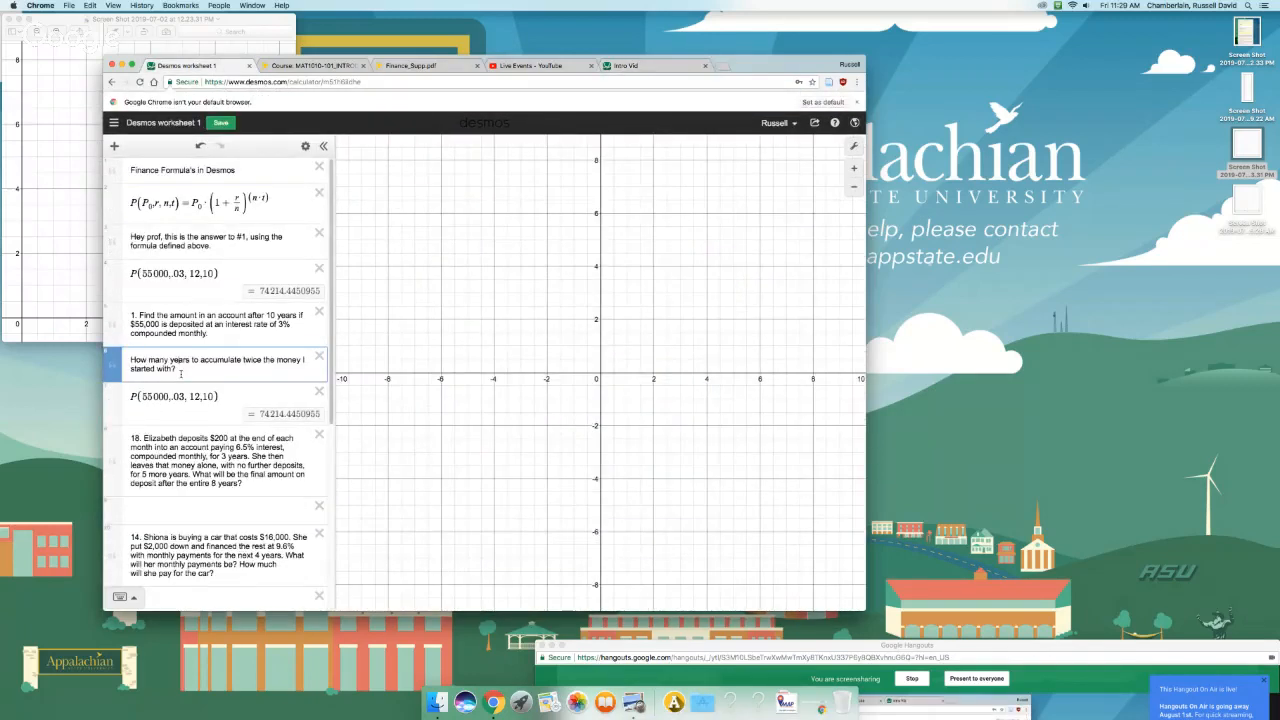
Step: Change the expression below the doubling question to the equation P(55000,.03,12,x) = 2·55000
click(248, 420)
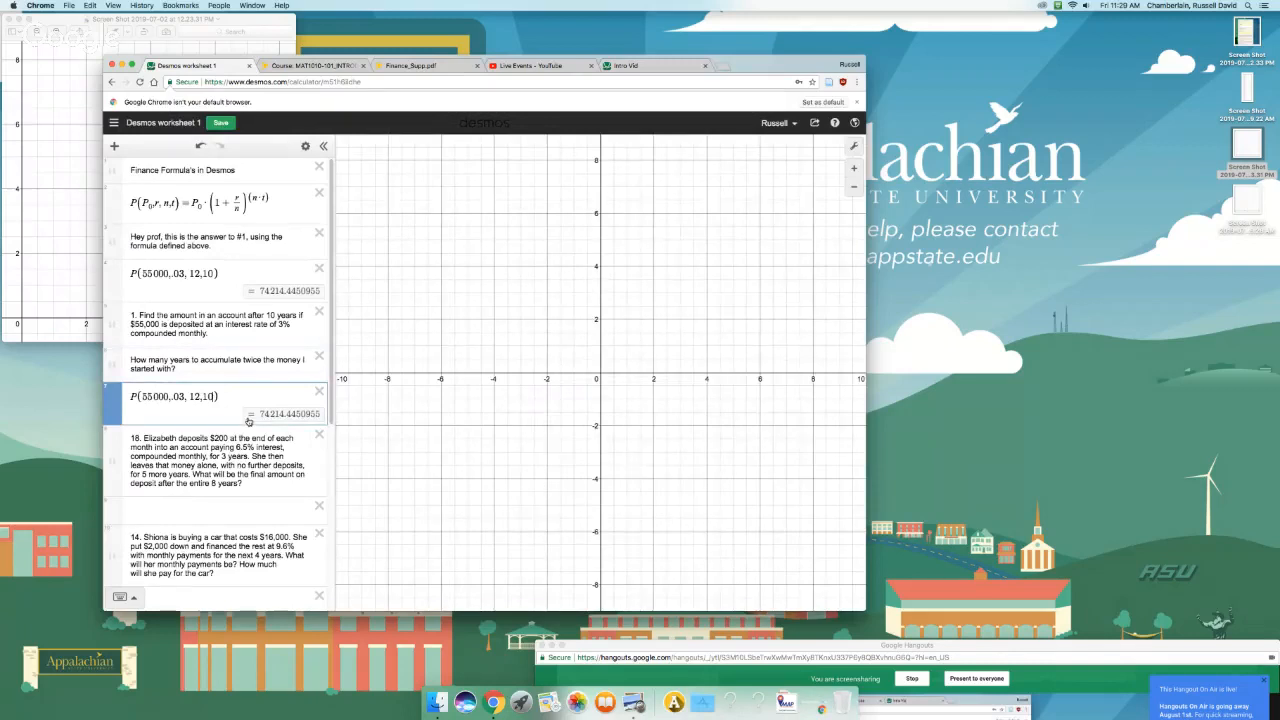
key(BackSpace)
key(BackSpace)
text(x)
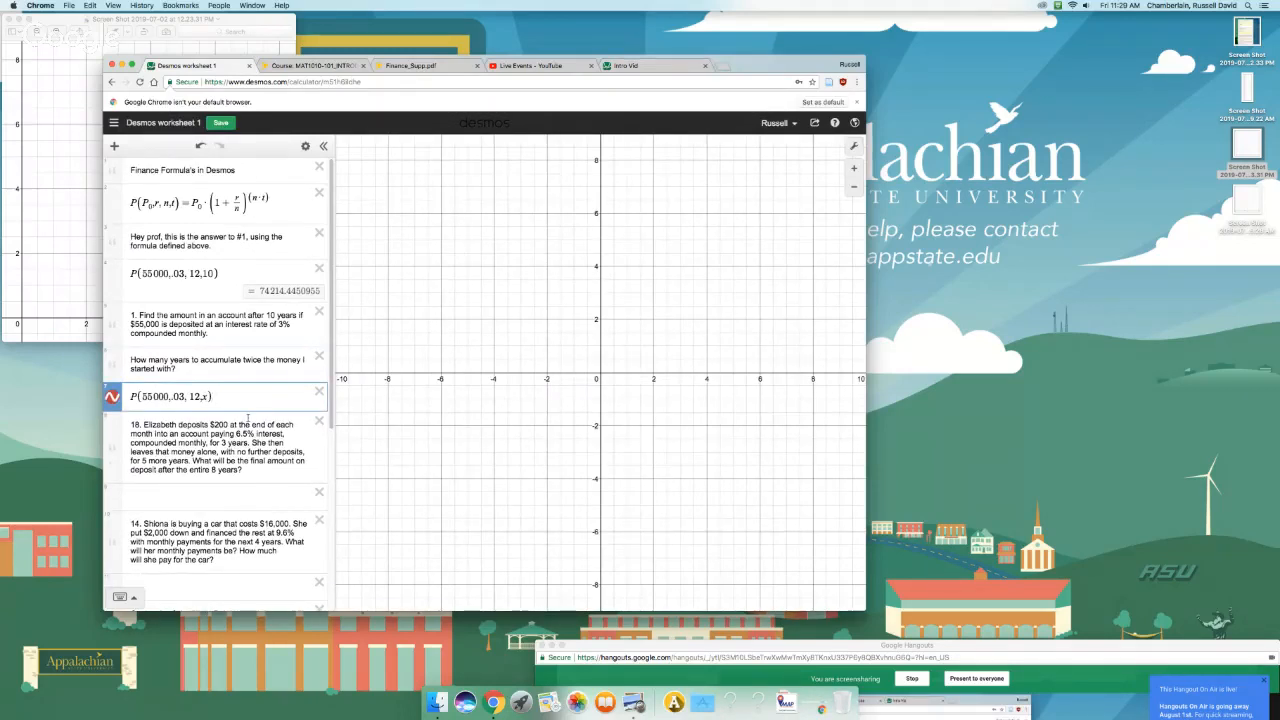
text(=)
text(2*)
drag(142, 397, 166, 397)
key(super+c)
click(226, 398)
key(super+v)
Step: Examine on the graph where the equation's vertical line crosses the x-axis
scroll(488, 406, up, 3)
scroll(488, 406, down, 5)
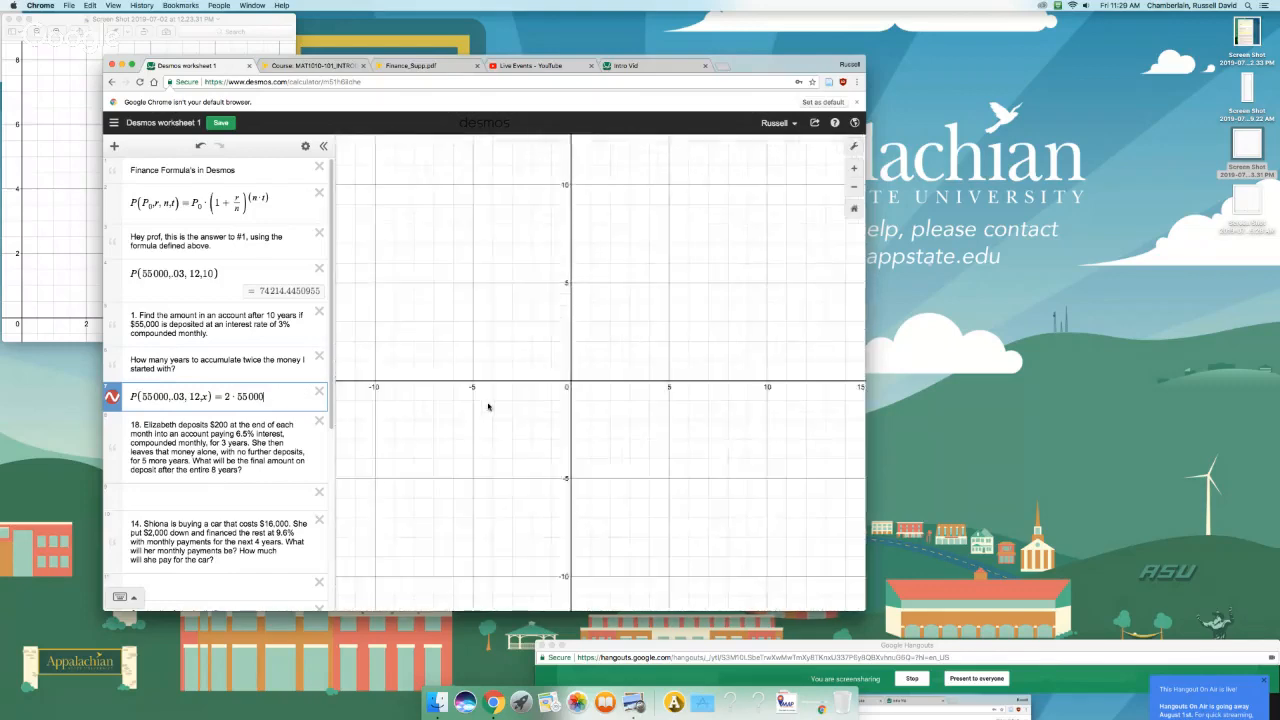
scroll(488, 406, down, 1)
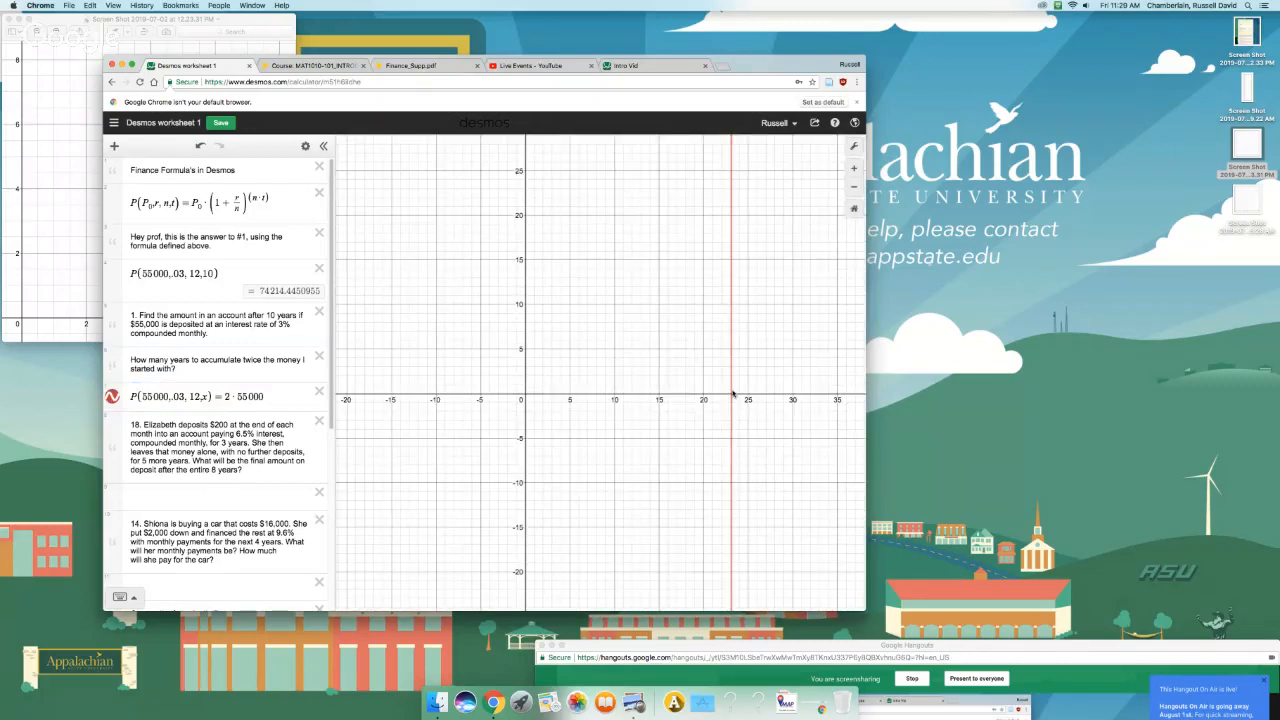
drag(731, 390, 731, 386)
scroll(731, 387, up, 3)
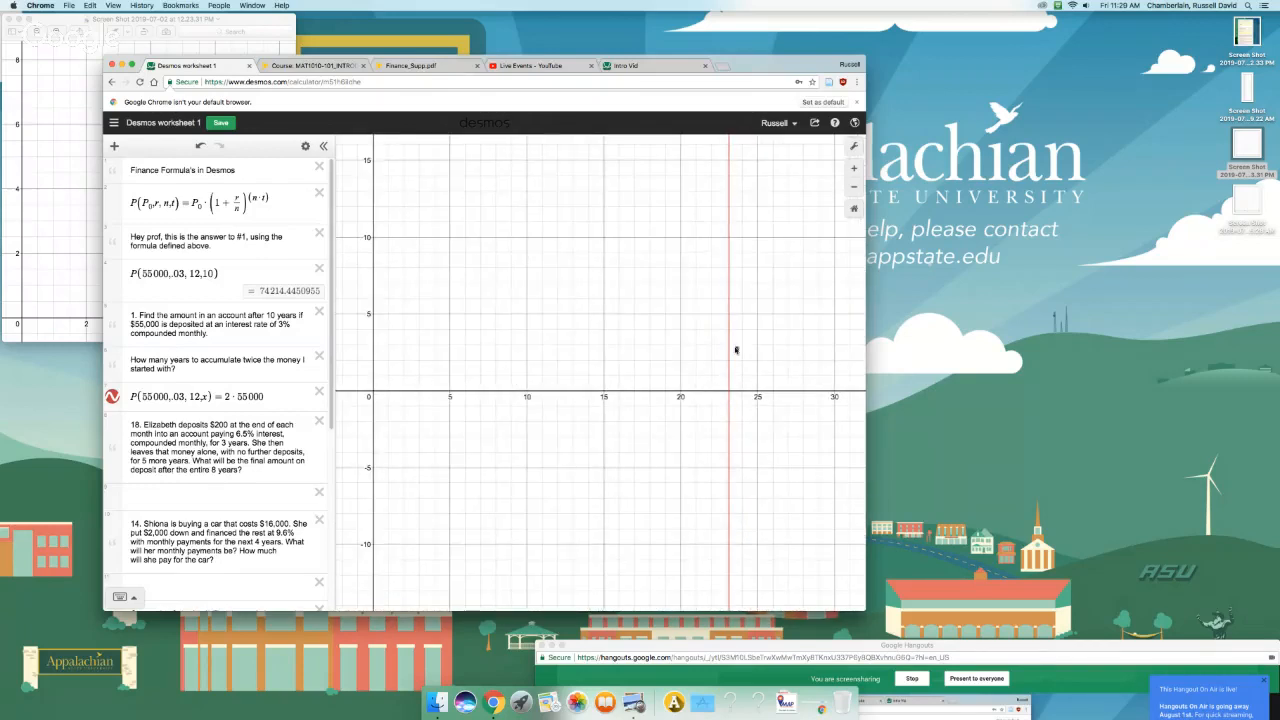
scroll(729, 348, up, 3)
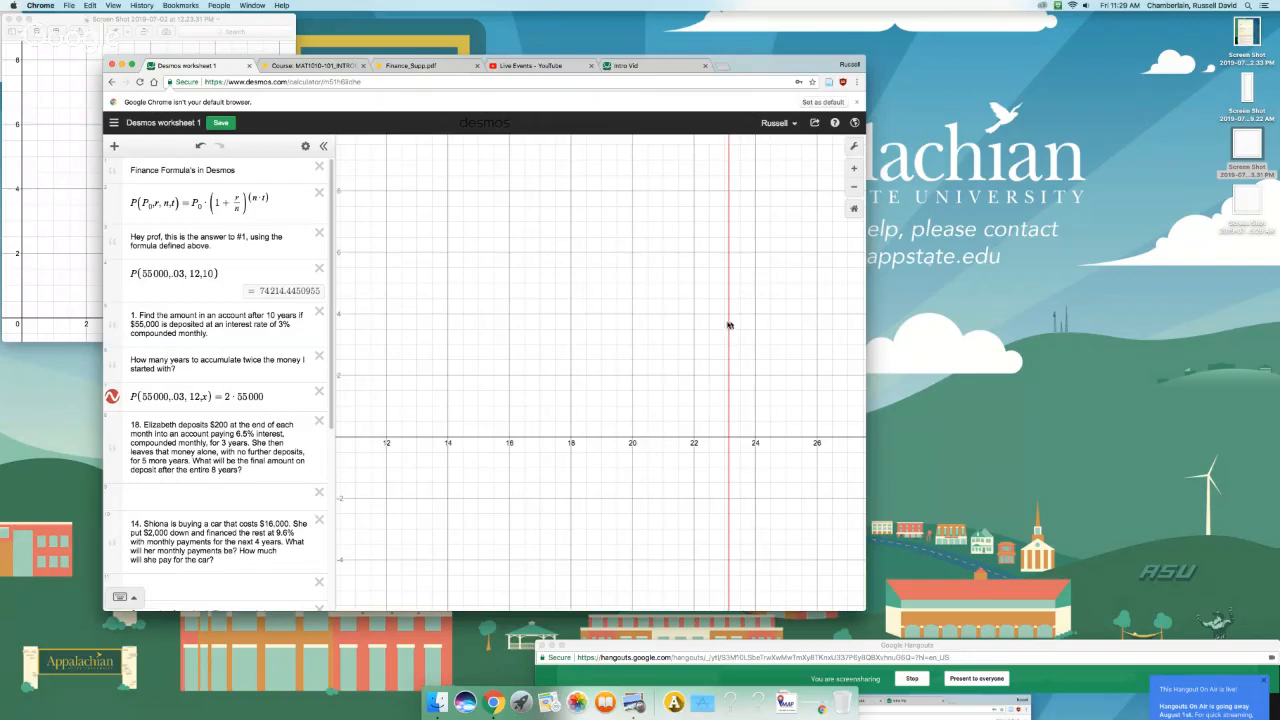
scroll(729, 328, up, 2)
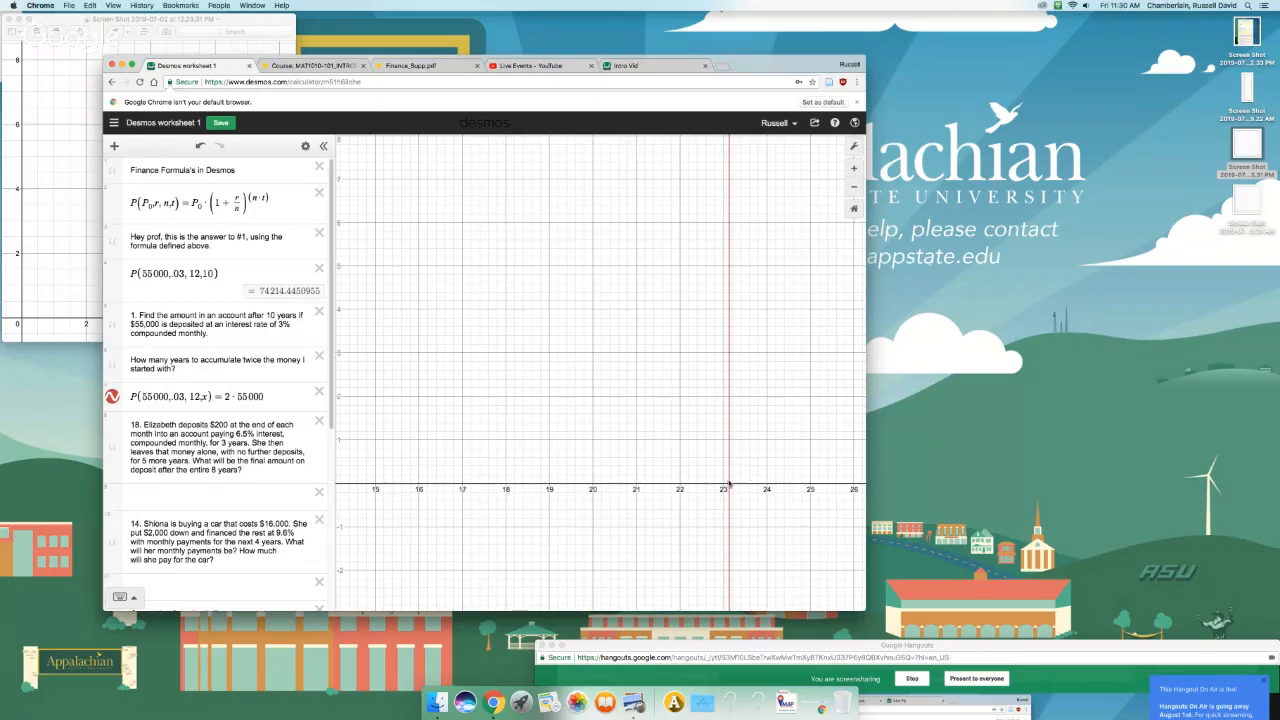
drag(729, 484, 639, 428)
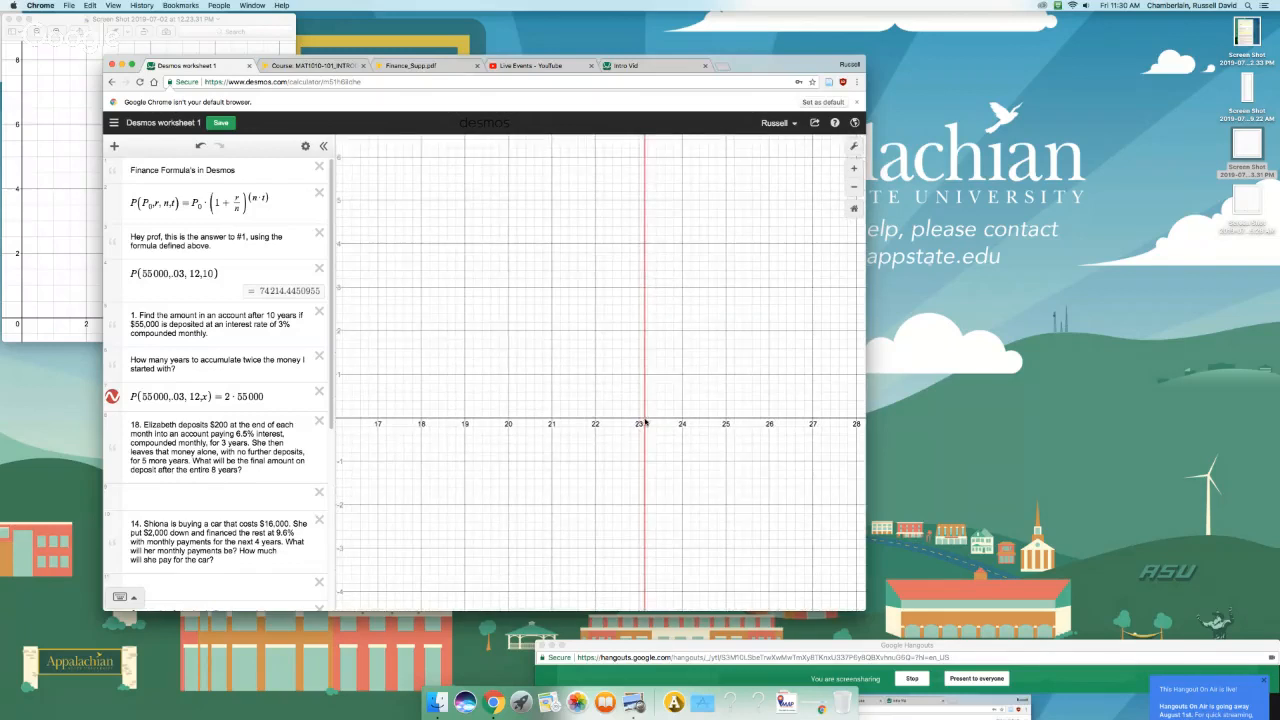
scroll(645, 423, up, 5)
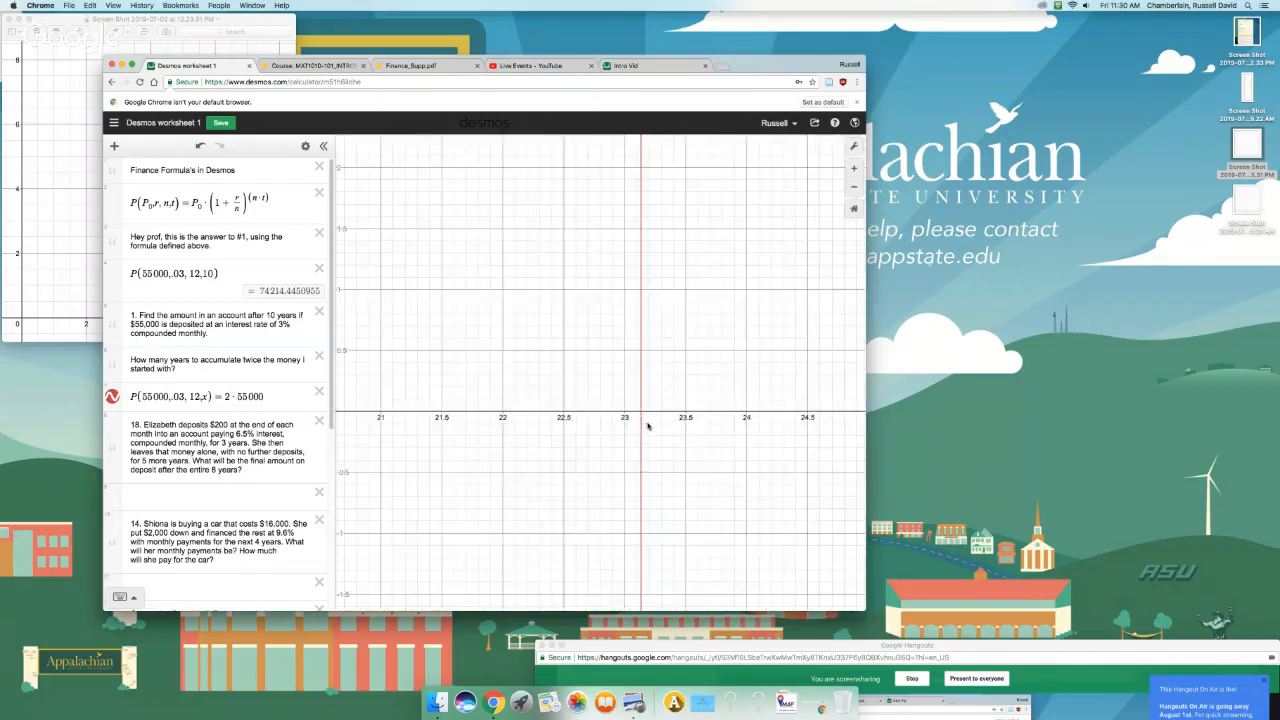
scroll(640, 420, up, 2)
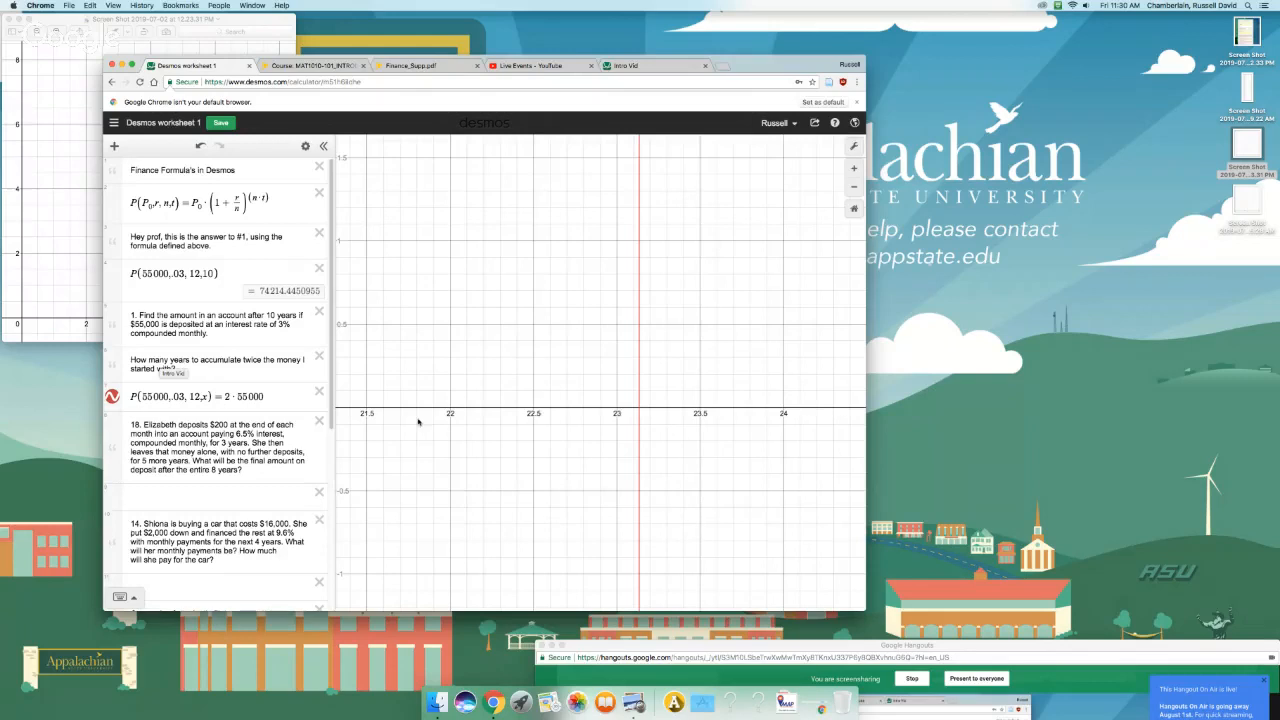
drag(642, 372, 640, 372)
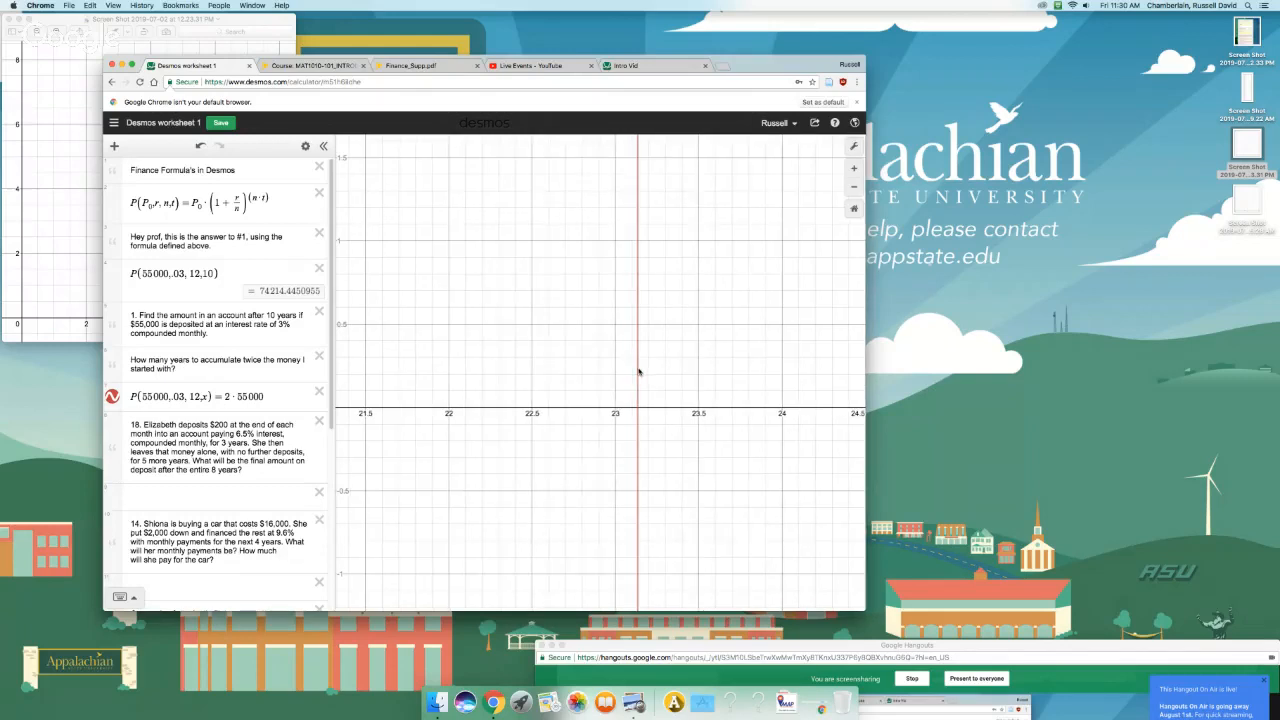
scroll(639, 372, up, 3)
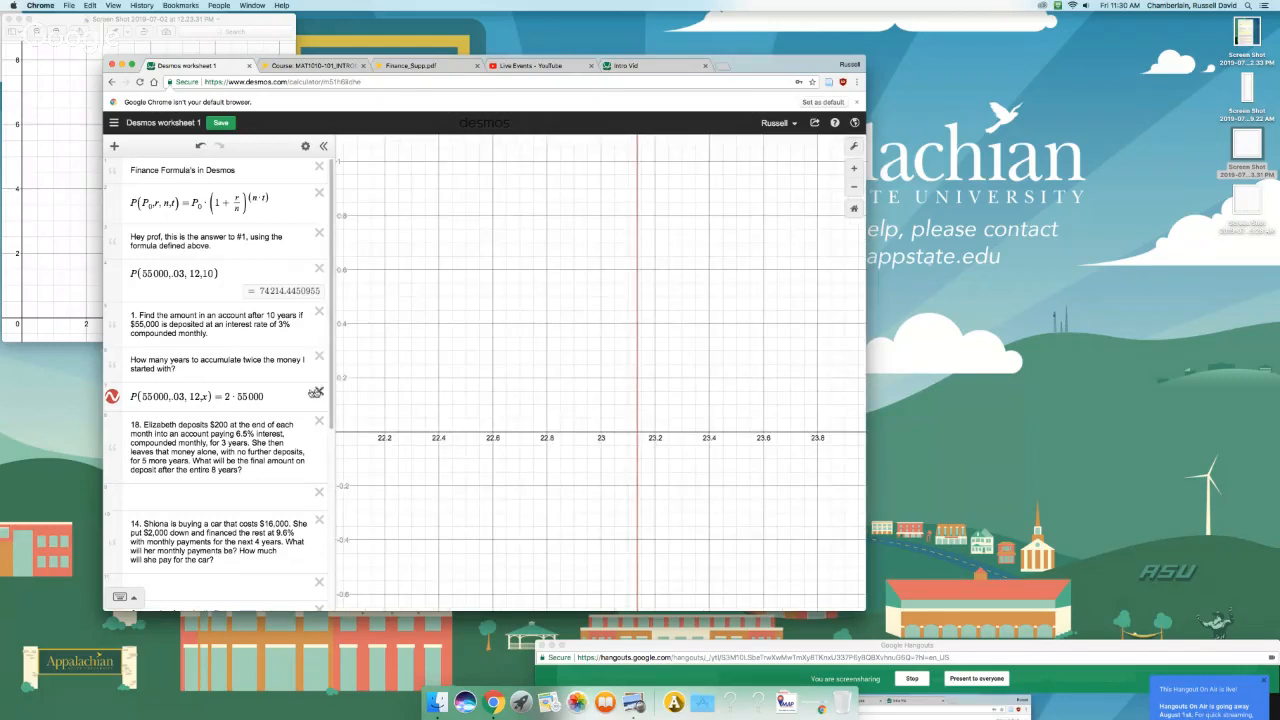
Step: Cut the doubling equation, remove its row, and paste the equation into a new expression row below the doubling question
drag(285, 397, 90, 384)
key(ctrl+c)
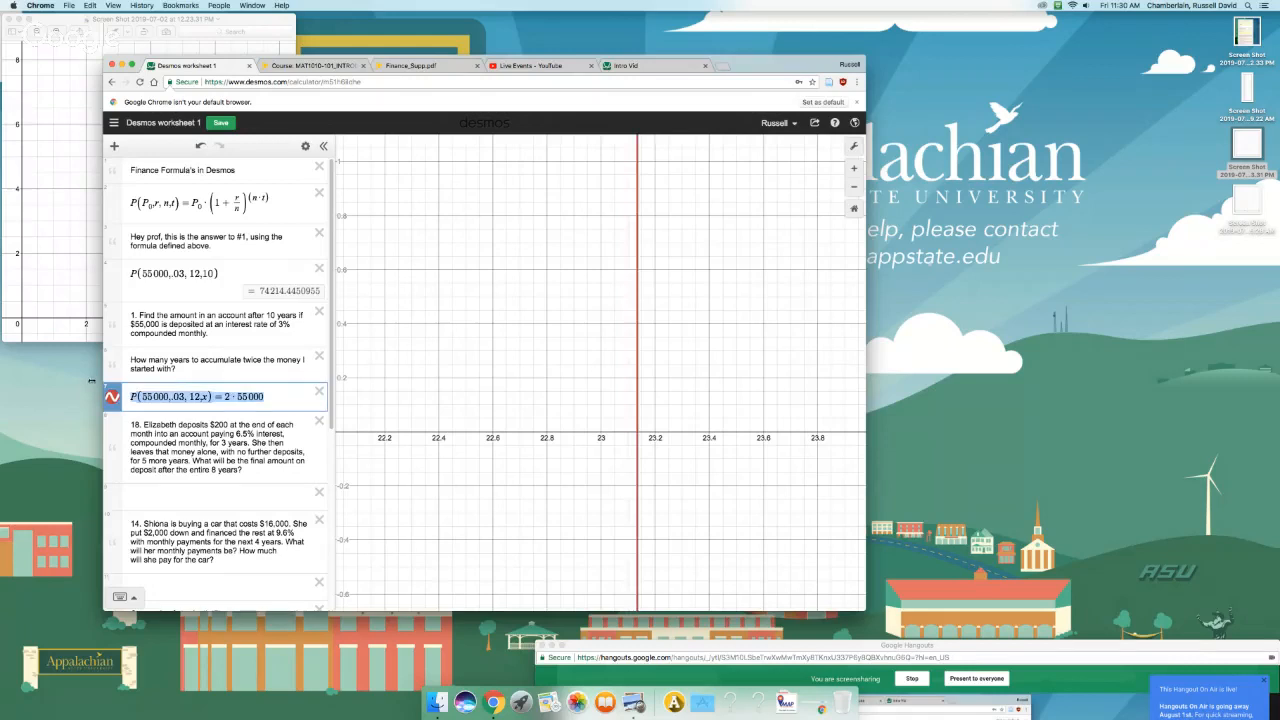
key(BackSpace)
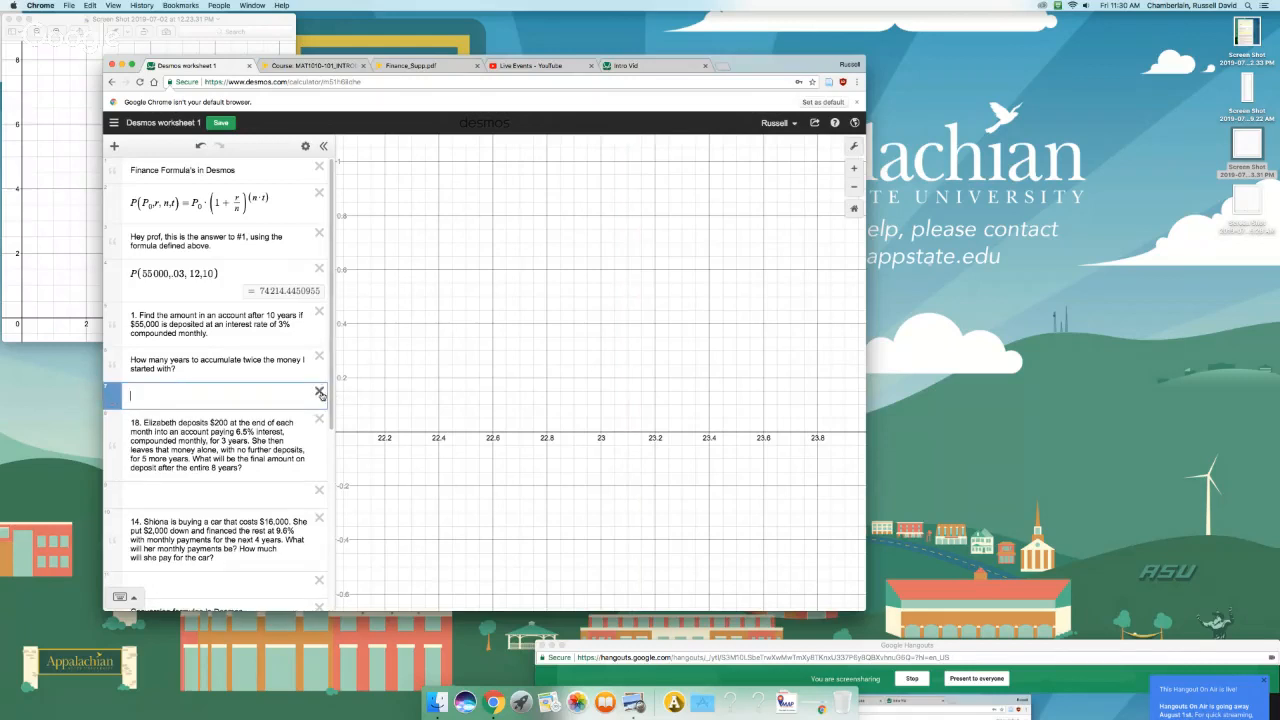
click(318, 392)
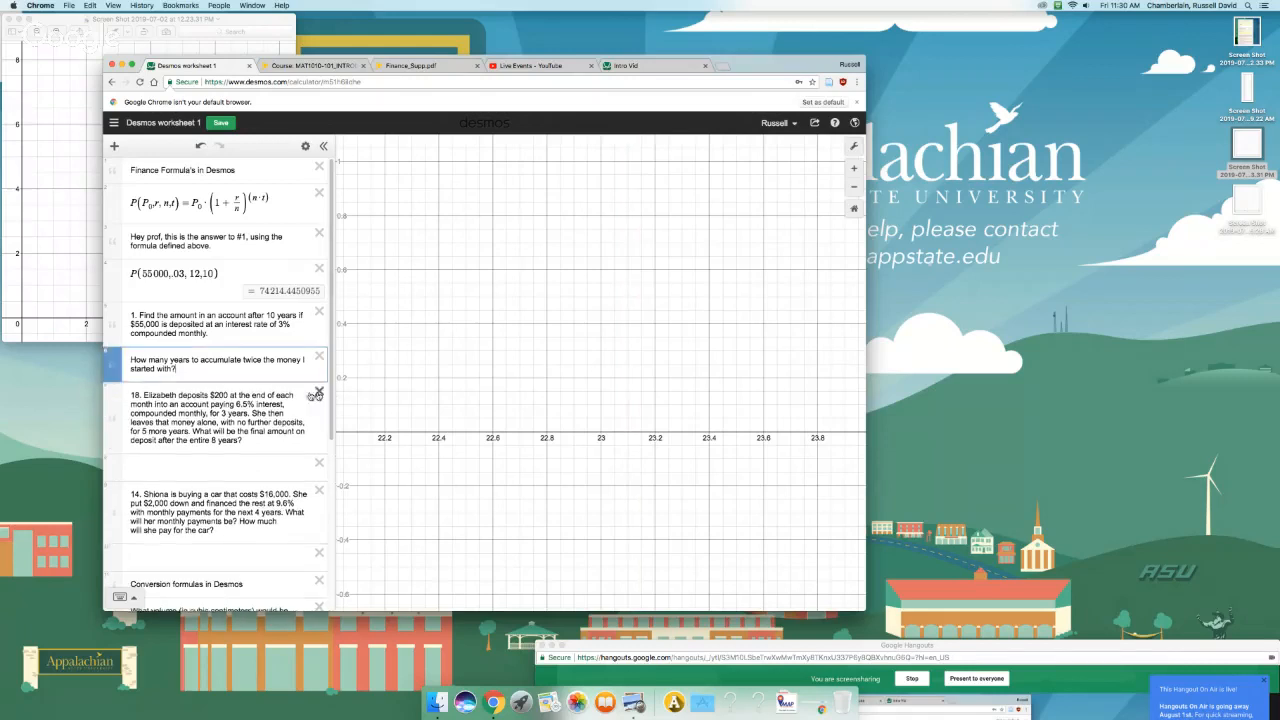
click(115, 147)
click(140, 180)
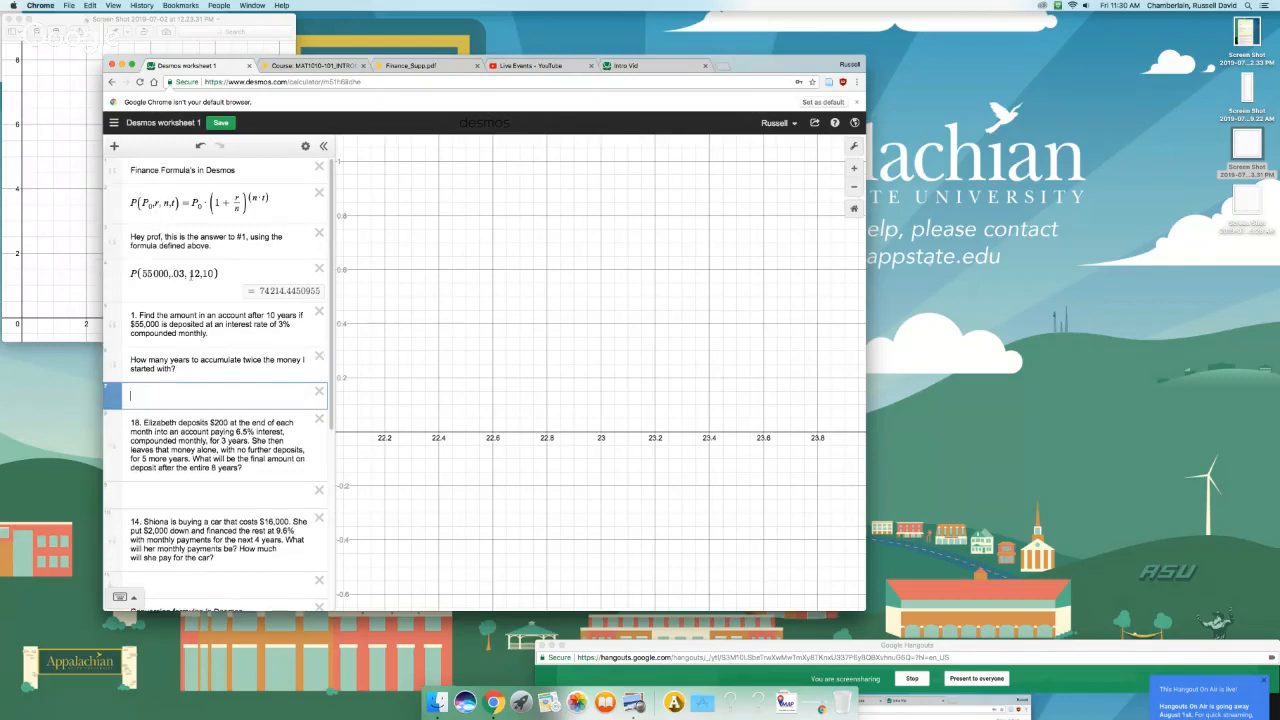
key(ctrl+v)
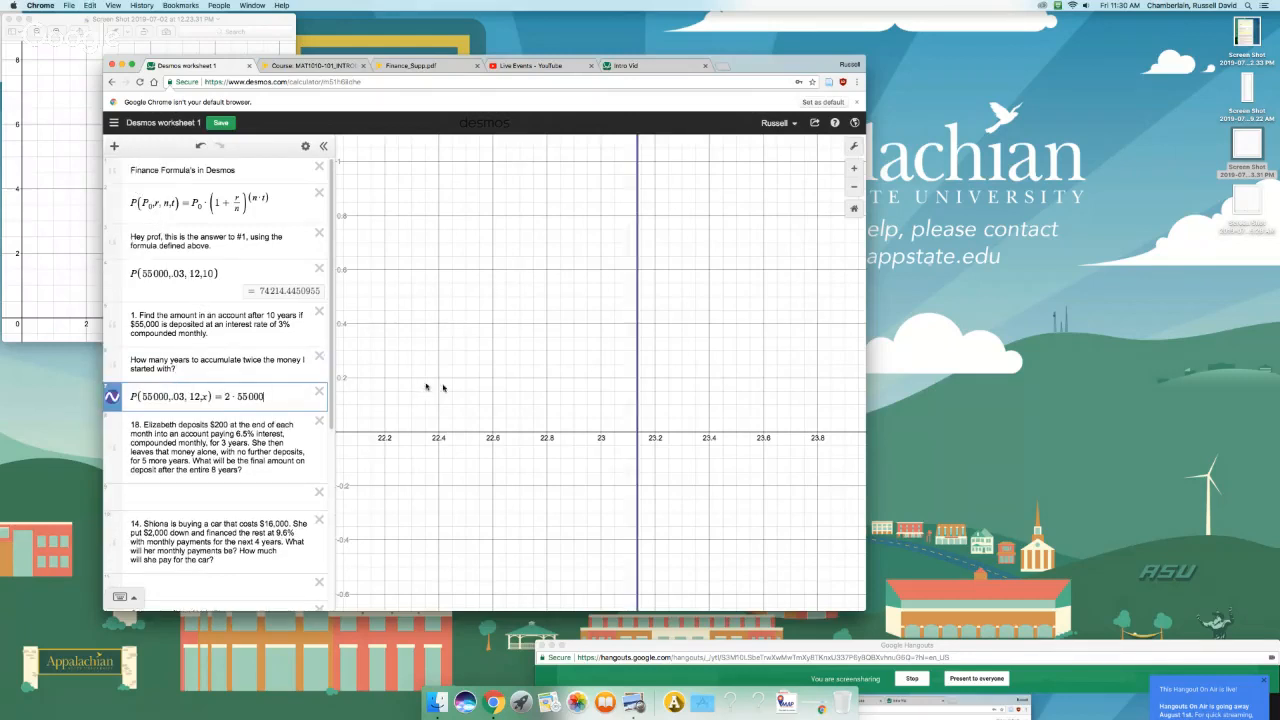
Step: Examine closely on the graph where the doubling equation's vertical line crosses the x-axis
click(637, 413)
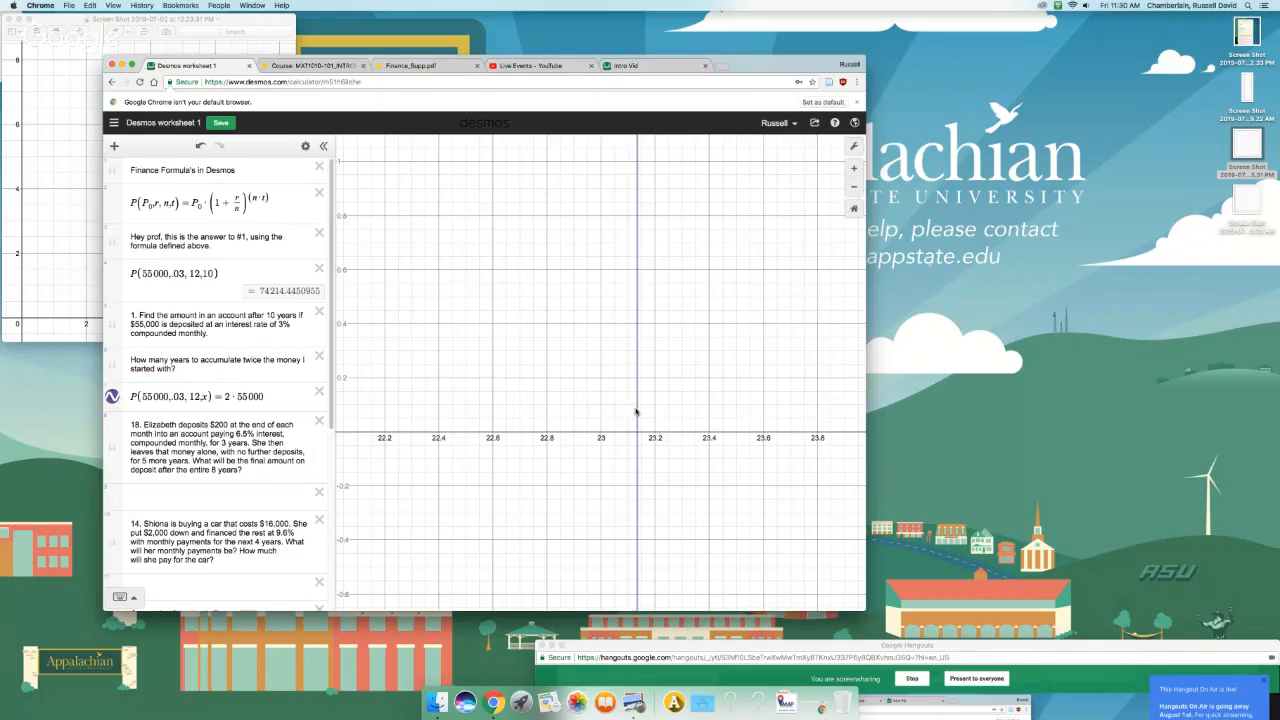
scroll(637, 413, up, 3)
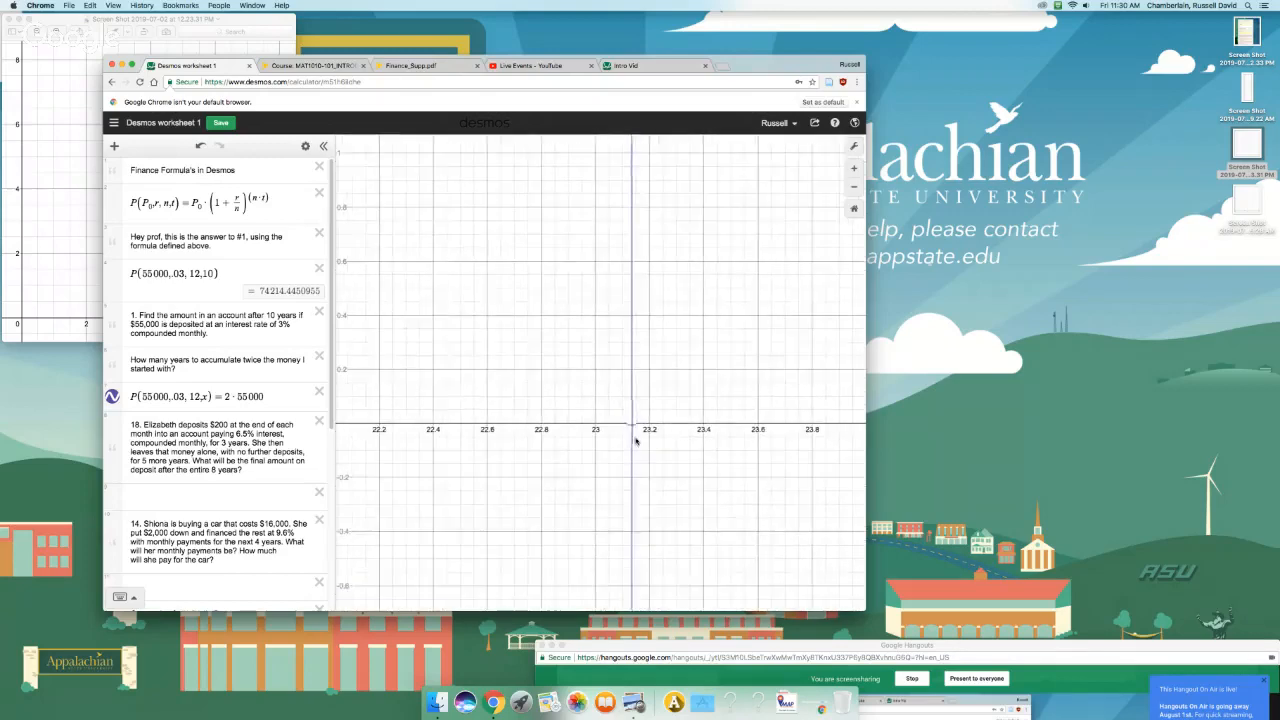
scroll(633, 436, up, 8)
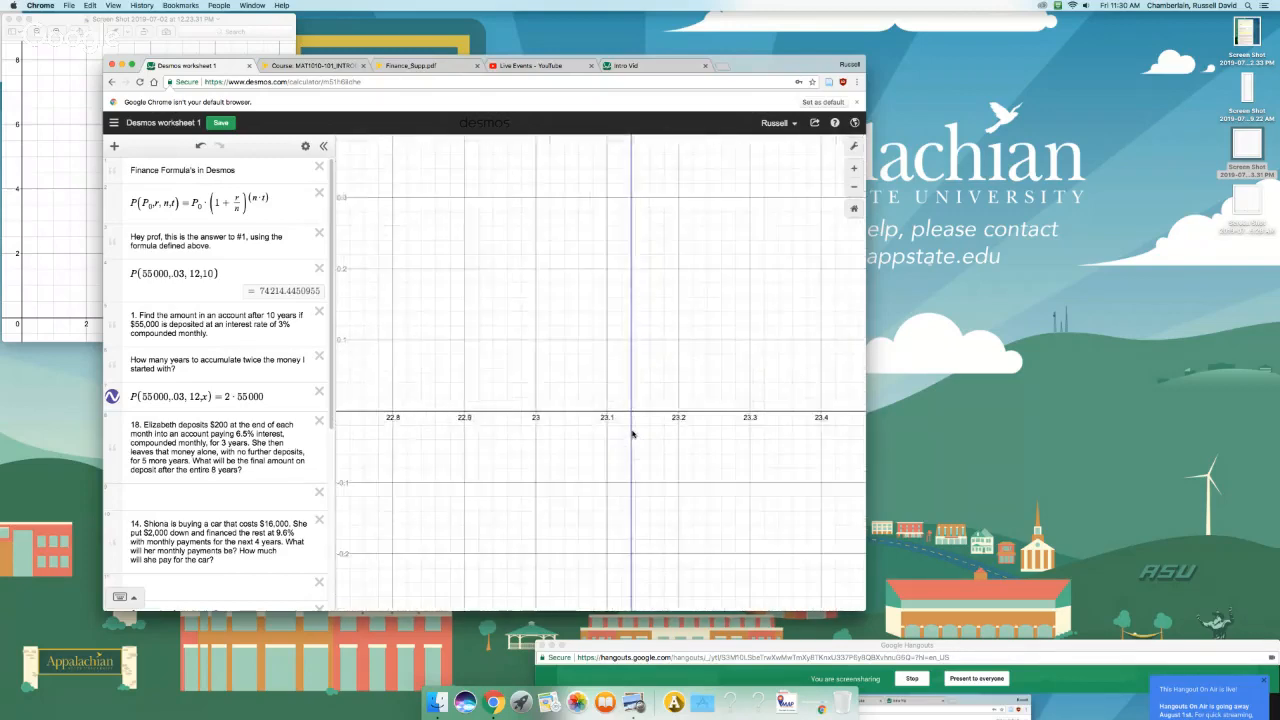
scroll(632, 432, up, 6)
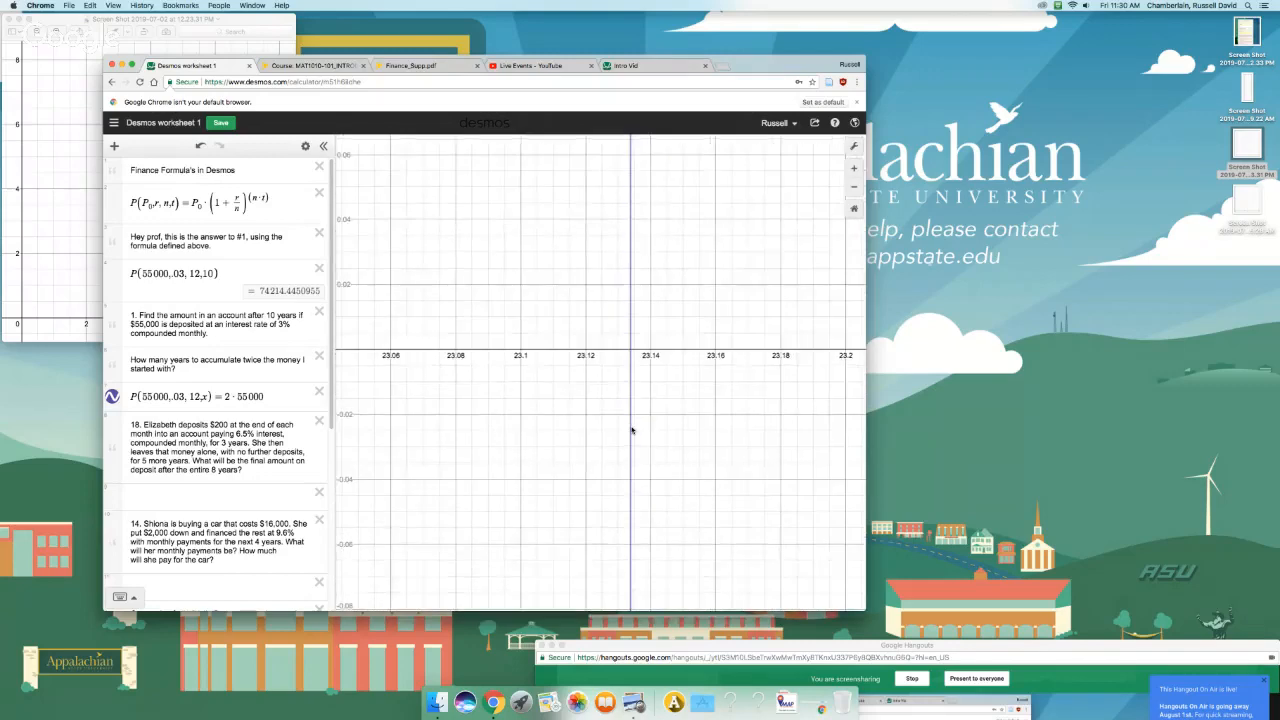
scroll(632, 431, up, 4)
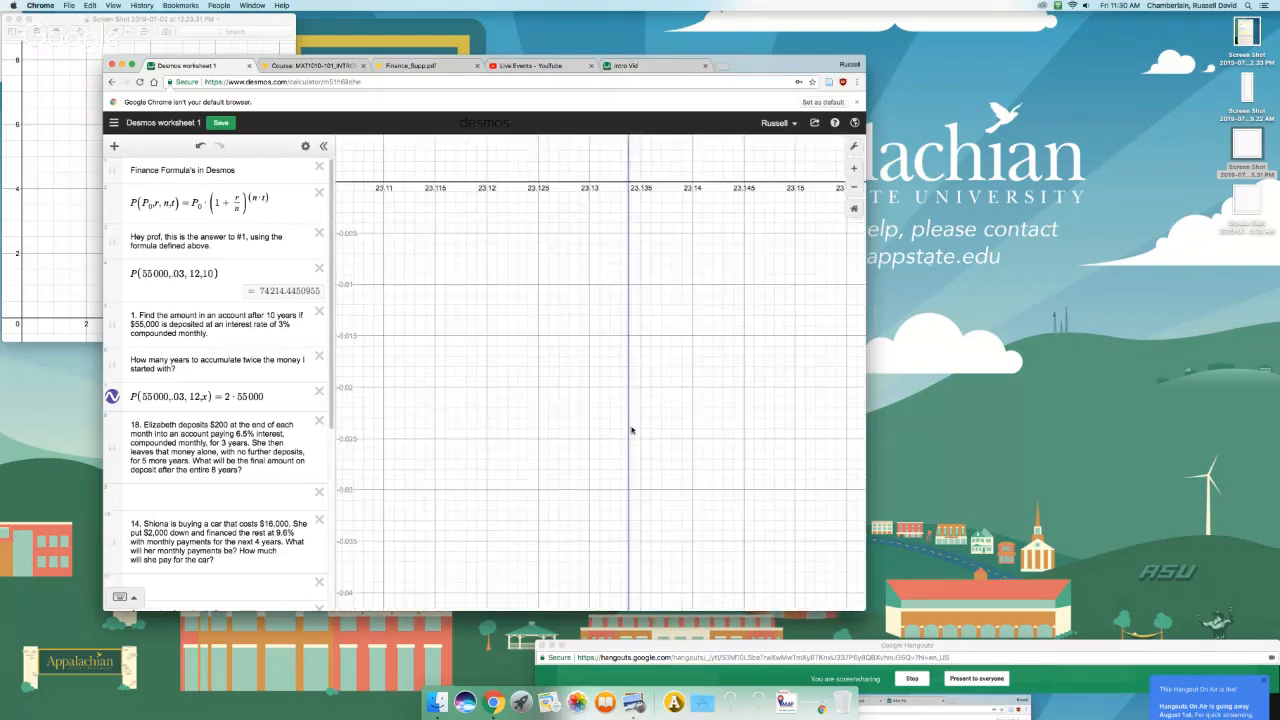
scroll(620, 344, up, 2)
scroll(620, 369, up, 3)
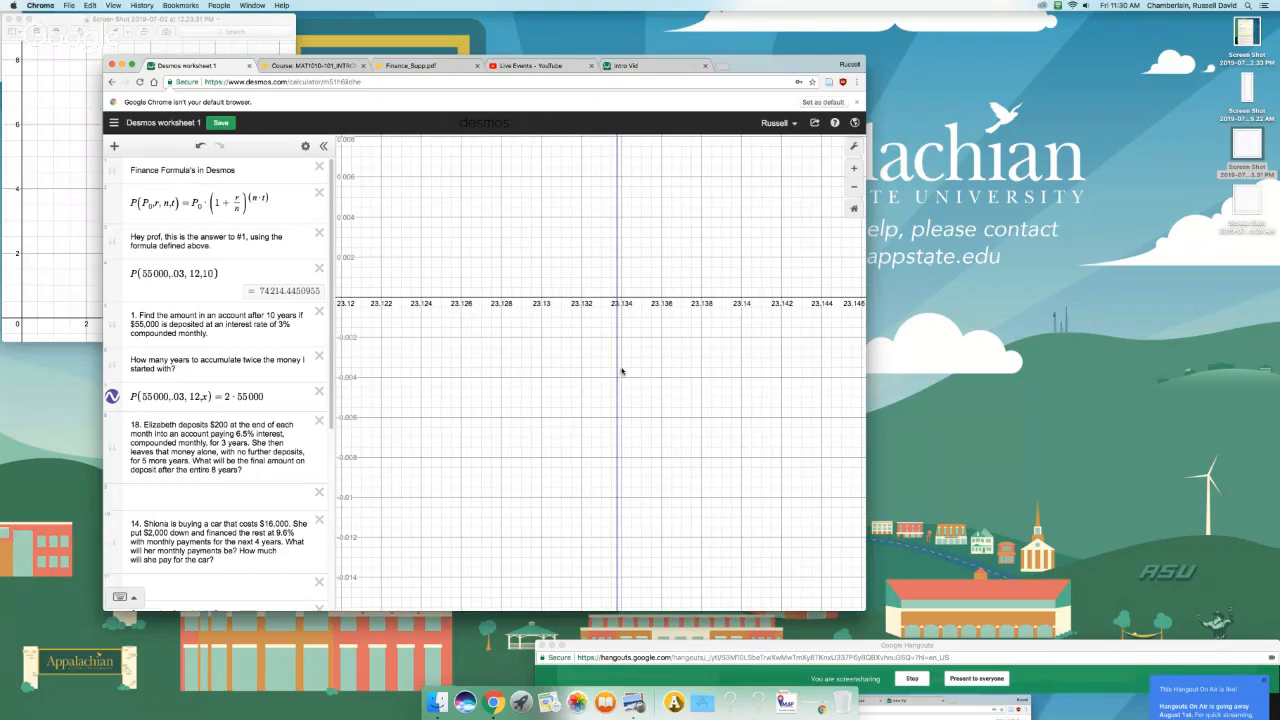
scroll(621, 371, up, 5)
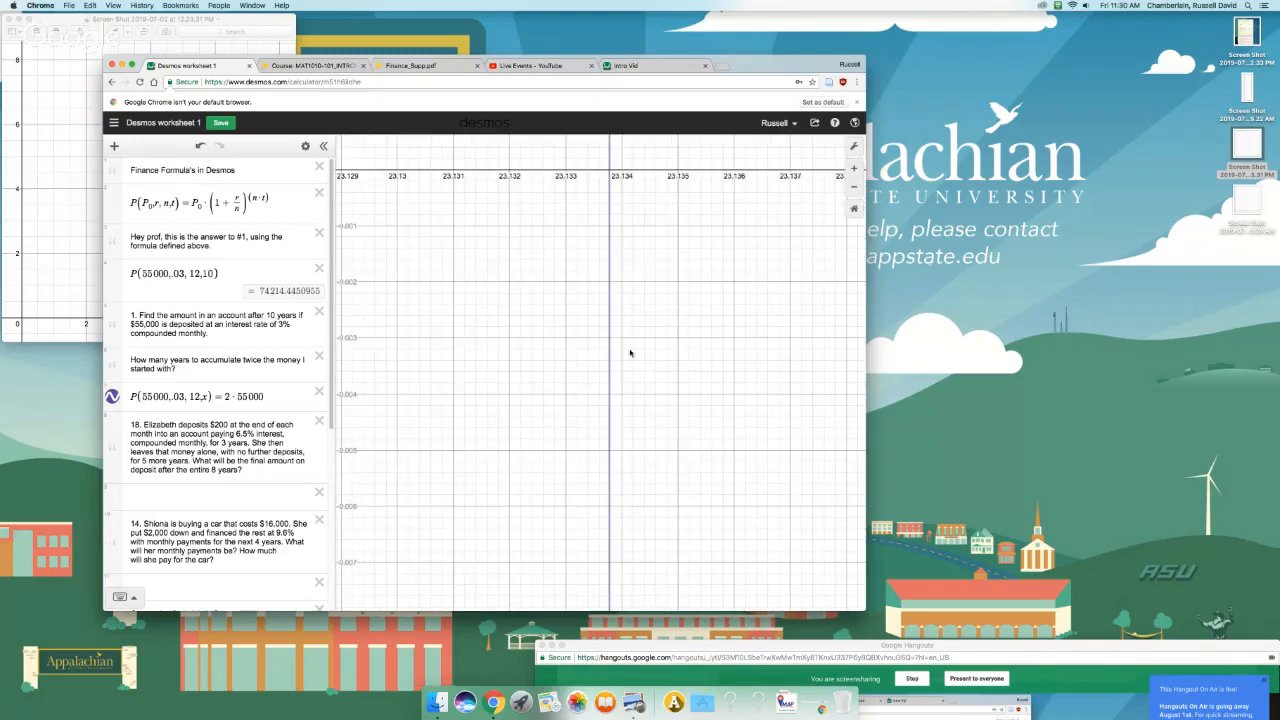
scroll(630, 352, up, 5)
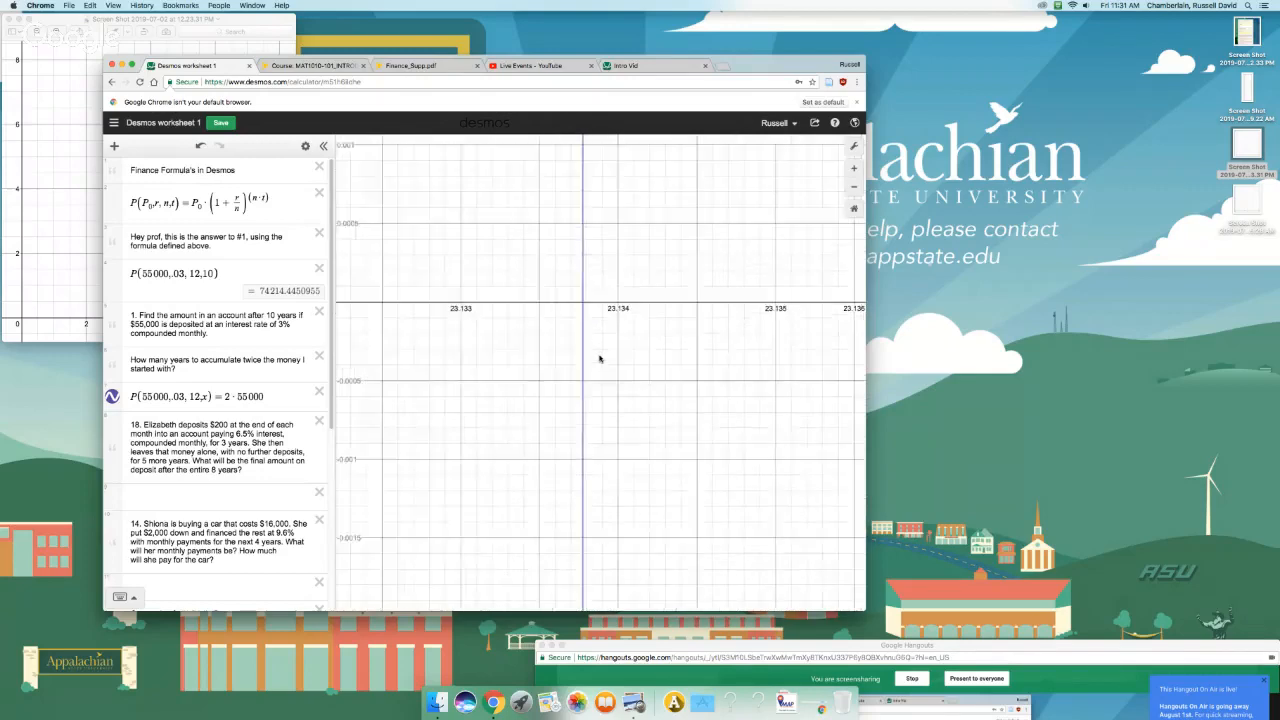
scroll(600, 358, up, 5)
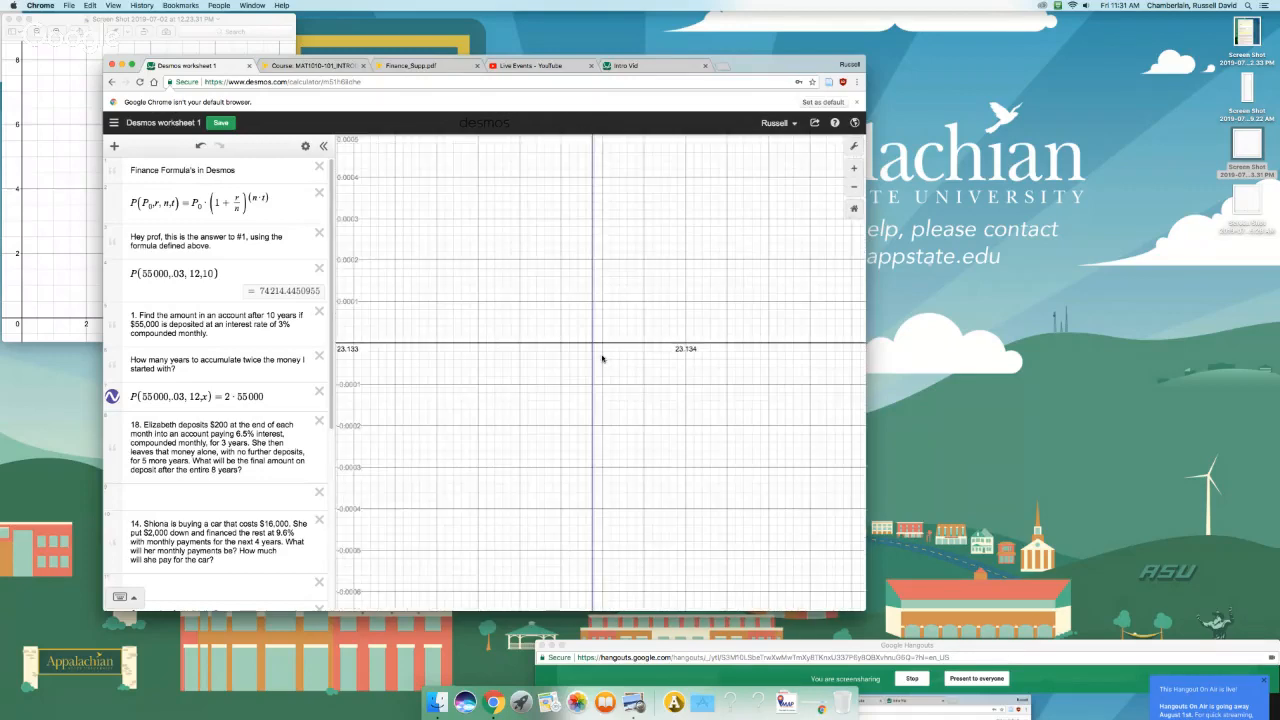
scroll(602, 358, up, 3)
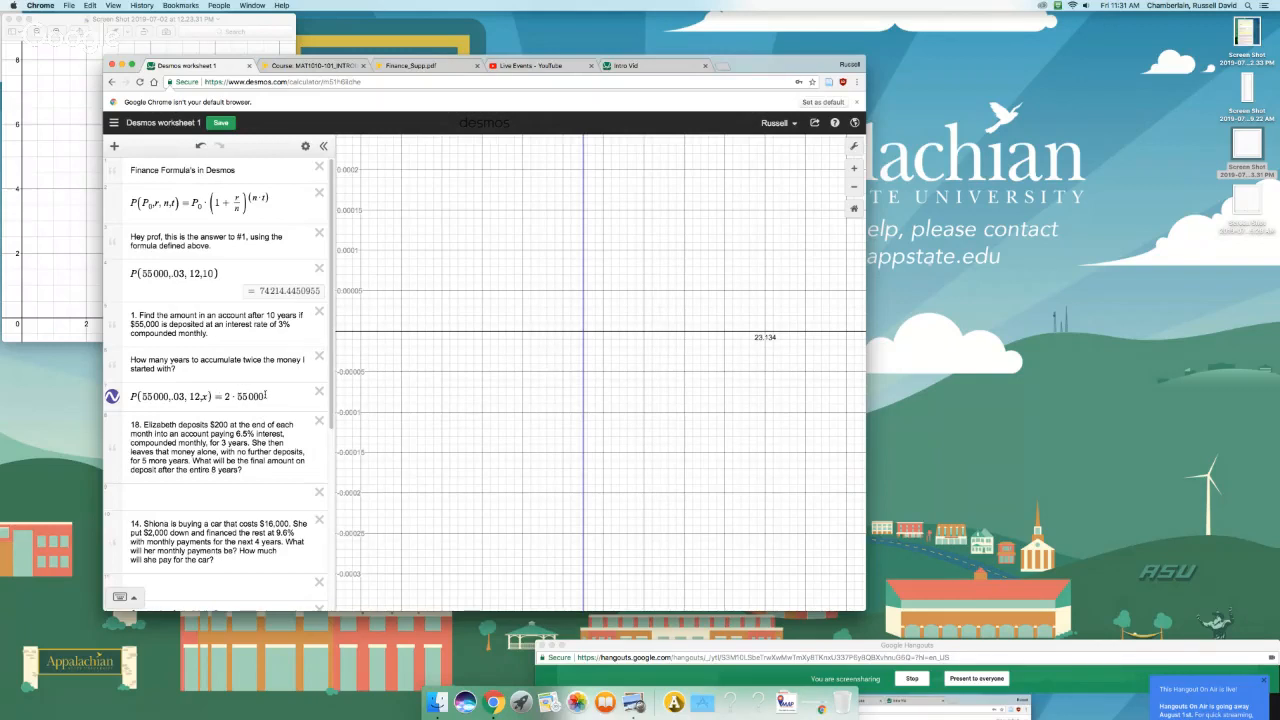
Step: Switch to the Intro Vid graph and hide the graph of x = e^(-x)
click(627, 66)
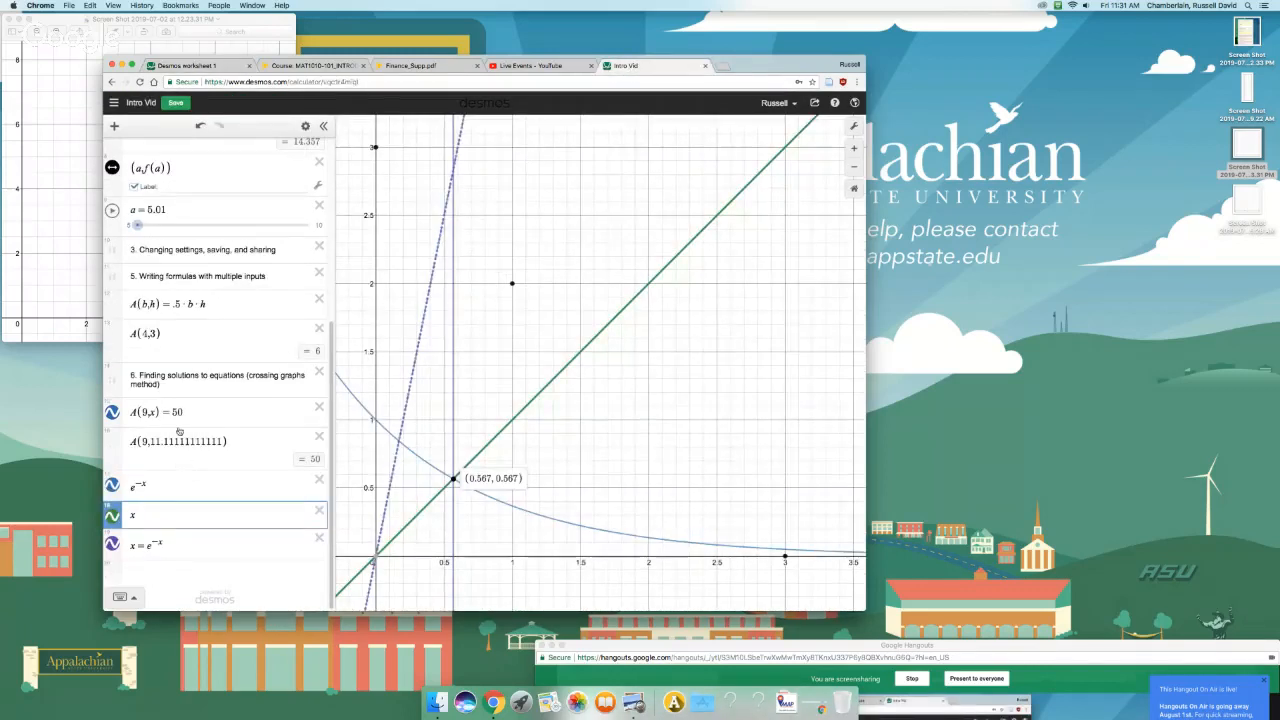
click(210, 410)
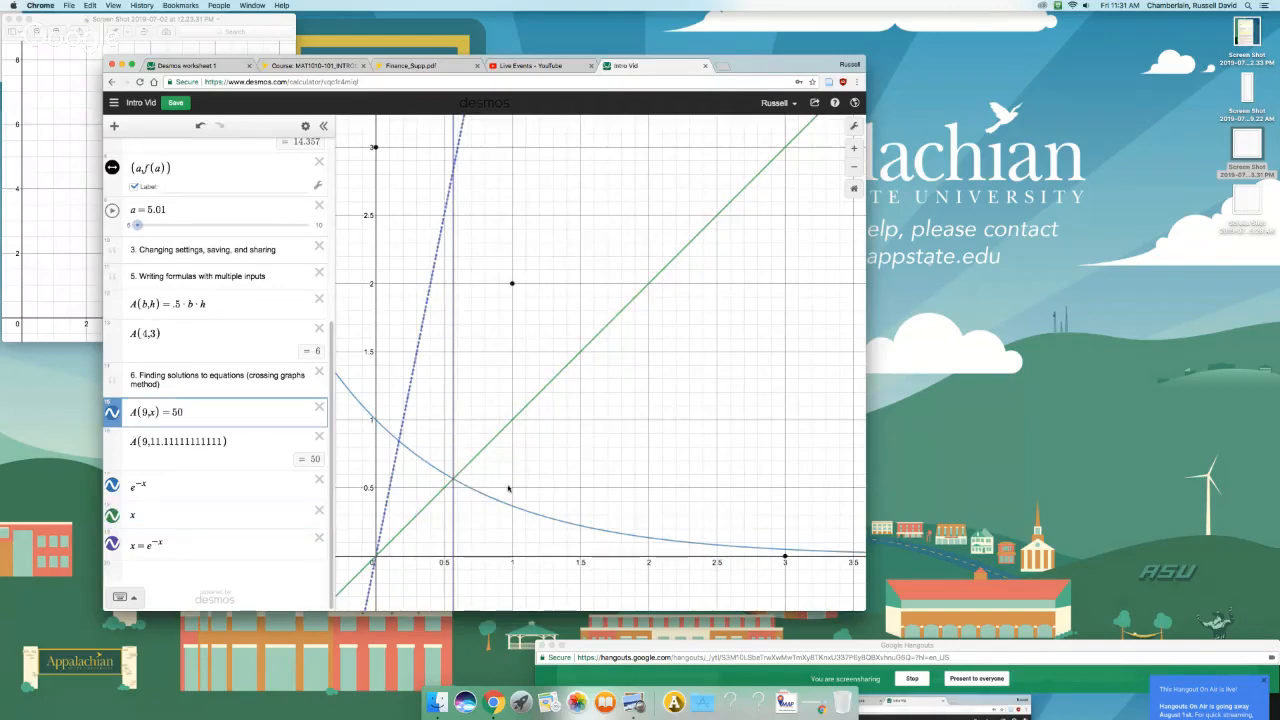
scroll(555, 485, up, 5)
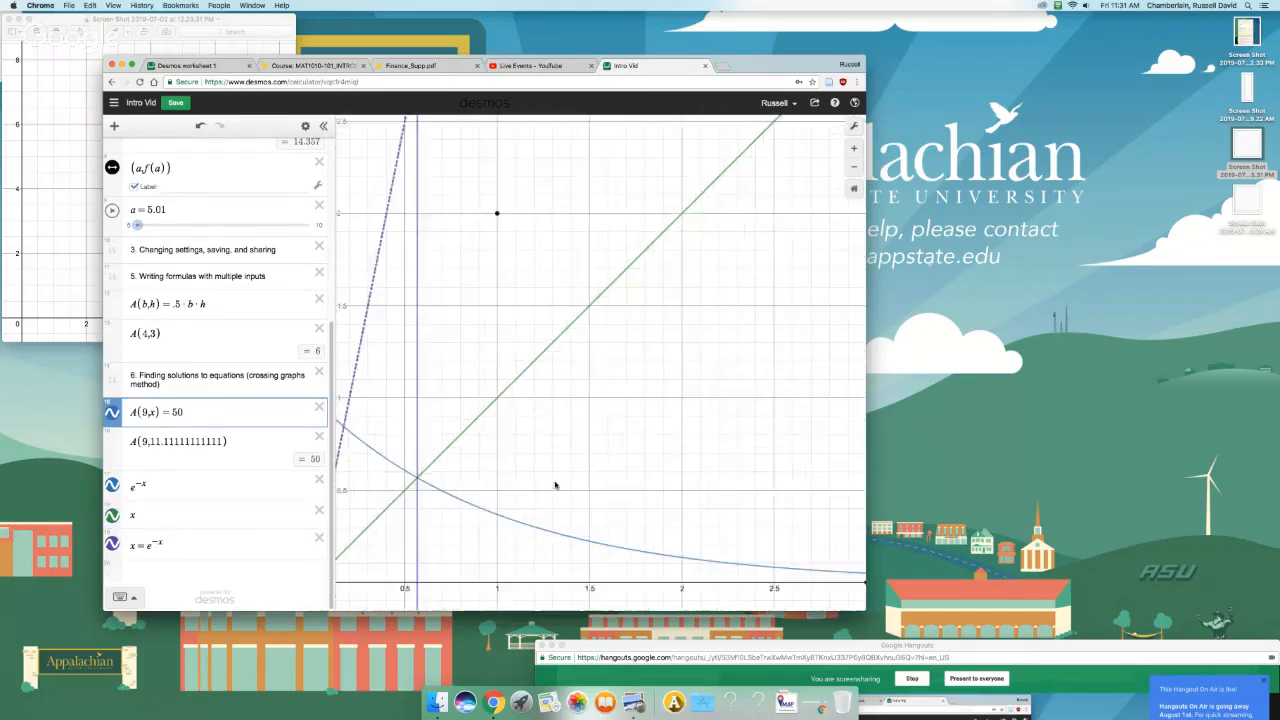
scroll(555, 485, down, 8)
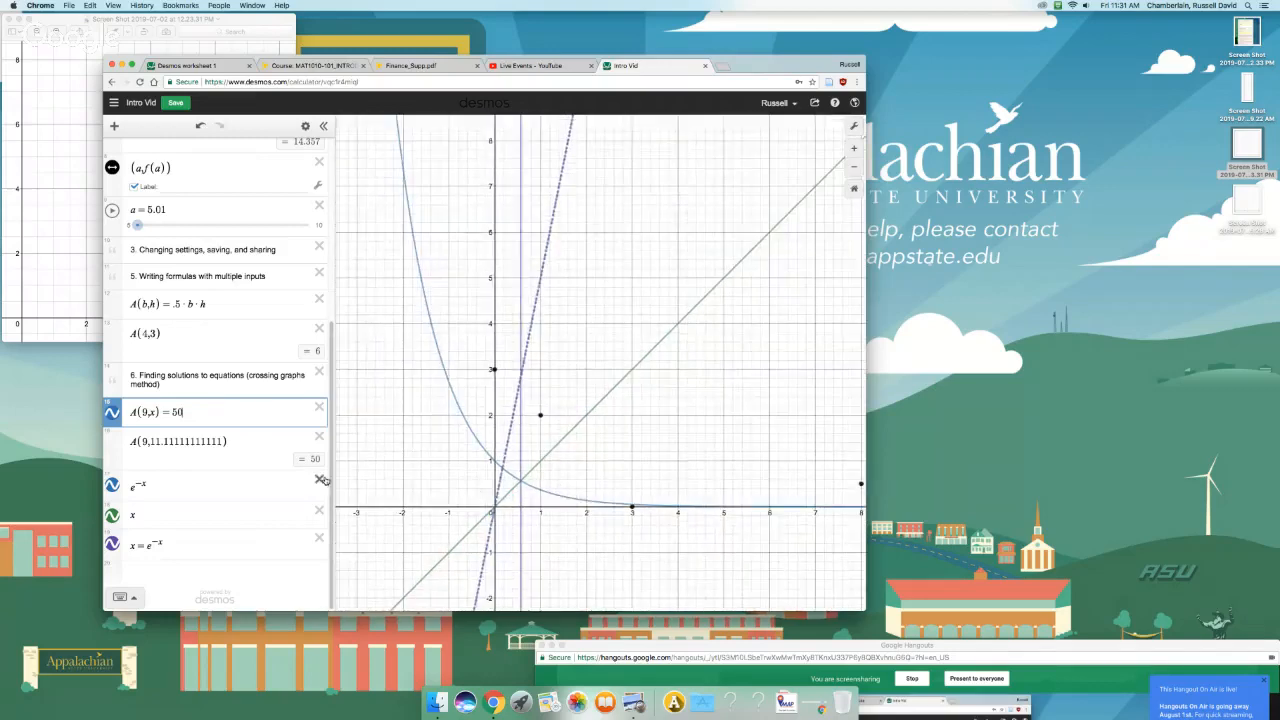
click(112, 543)
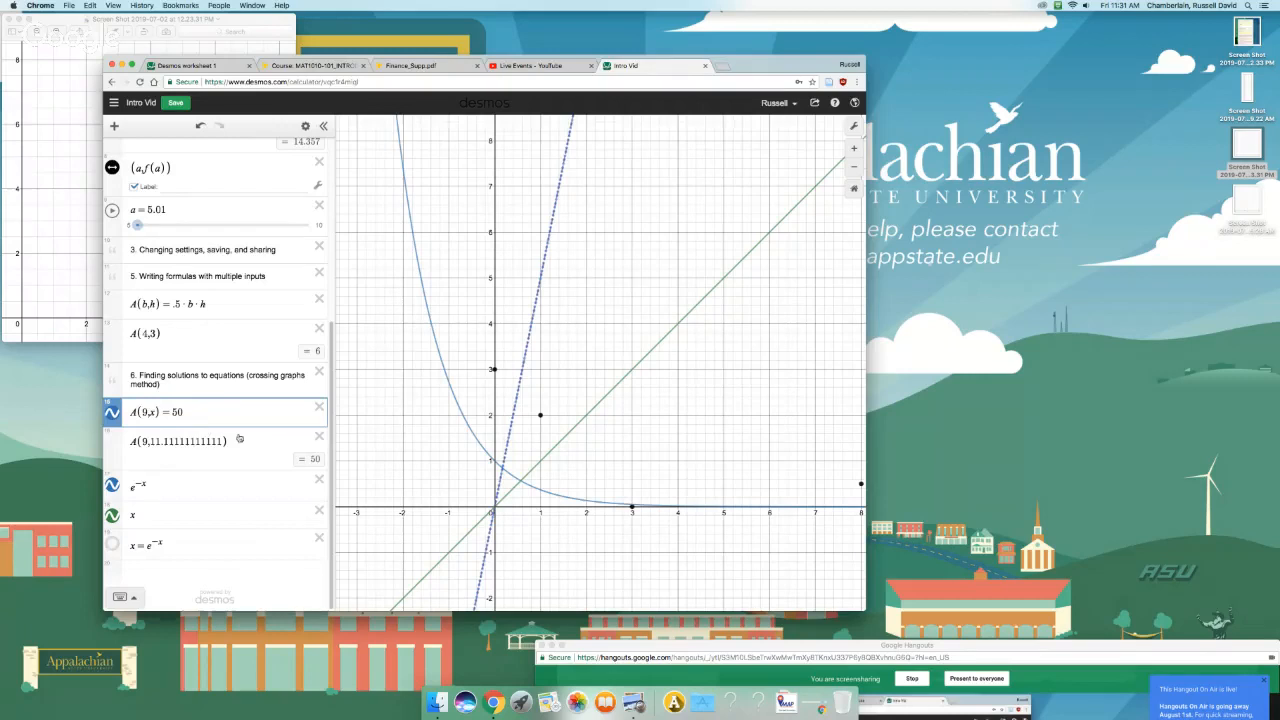
Step: Clear the expression below A(9,x) = 50 and hide the graphs of e^(-x) and x
drag(236, 441, 96, 441)
key(BackSpace)
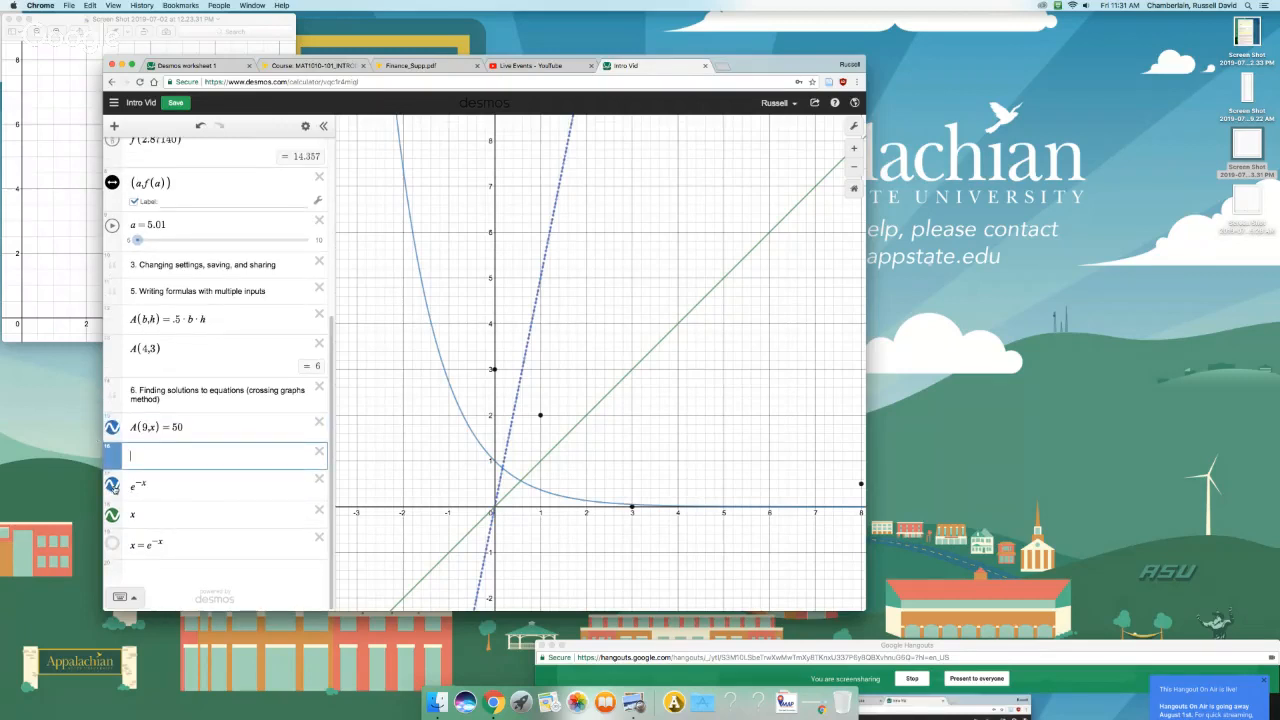
click(112, 485)
click(112, 515)
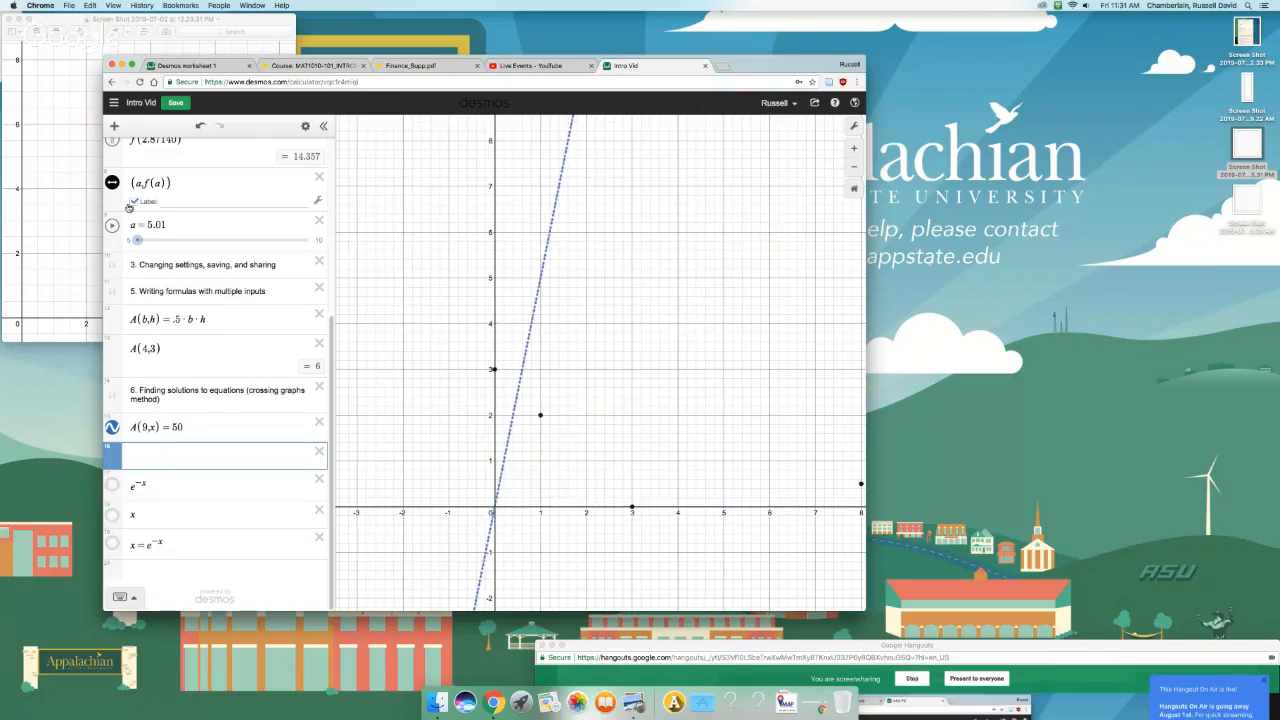
Step: Hide the graphs of y = 5x and f(x) = 5x, and select the vertical line of A(9,x) = 50
scroll(128, 237, up, 1)
scroll(128, 237, up, 5)
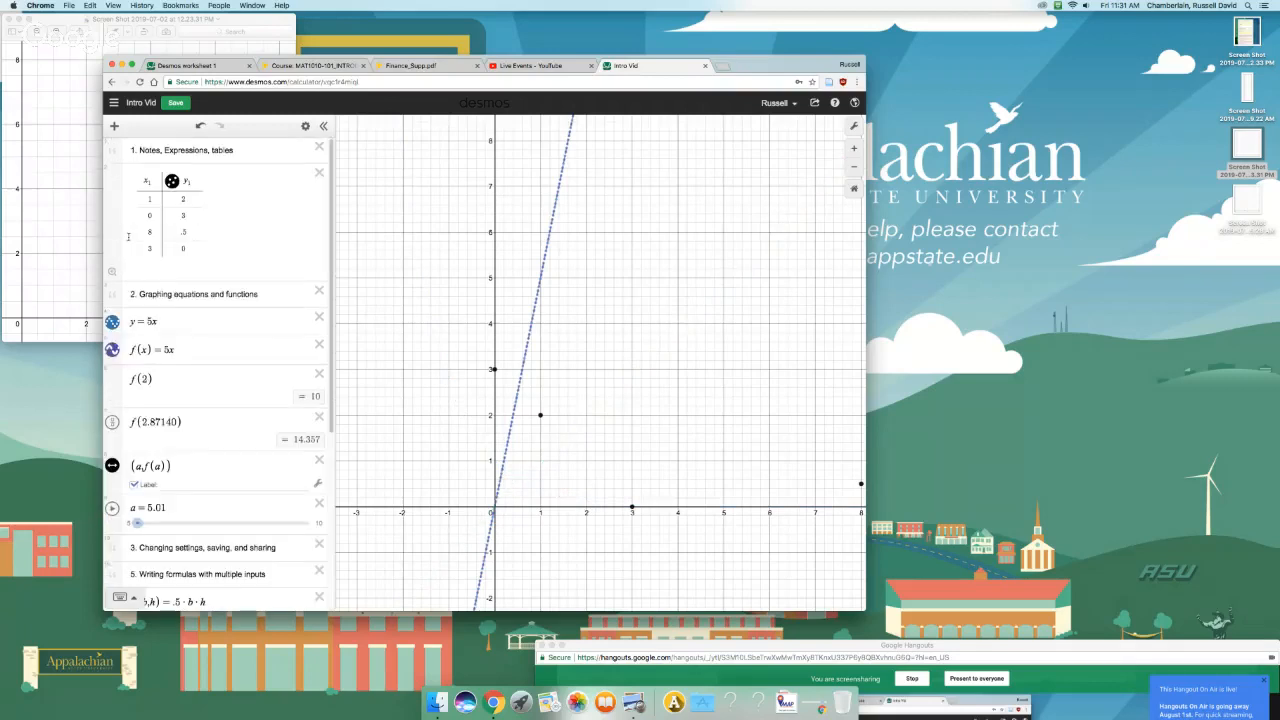
click(112, 321)
click(112, 349)
scroll(490, 341, down, 5)
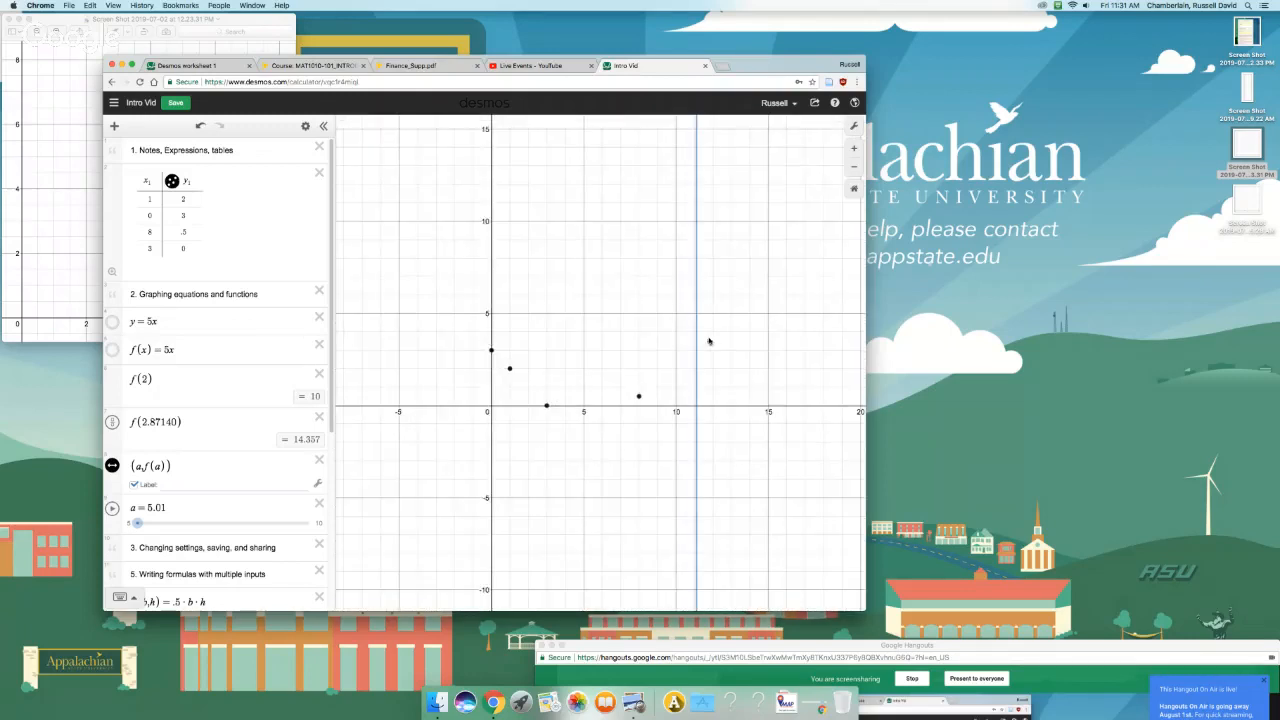
click(698, 346)
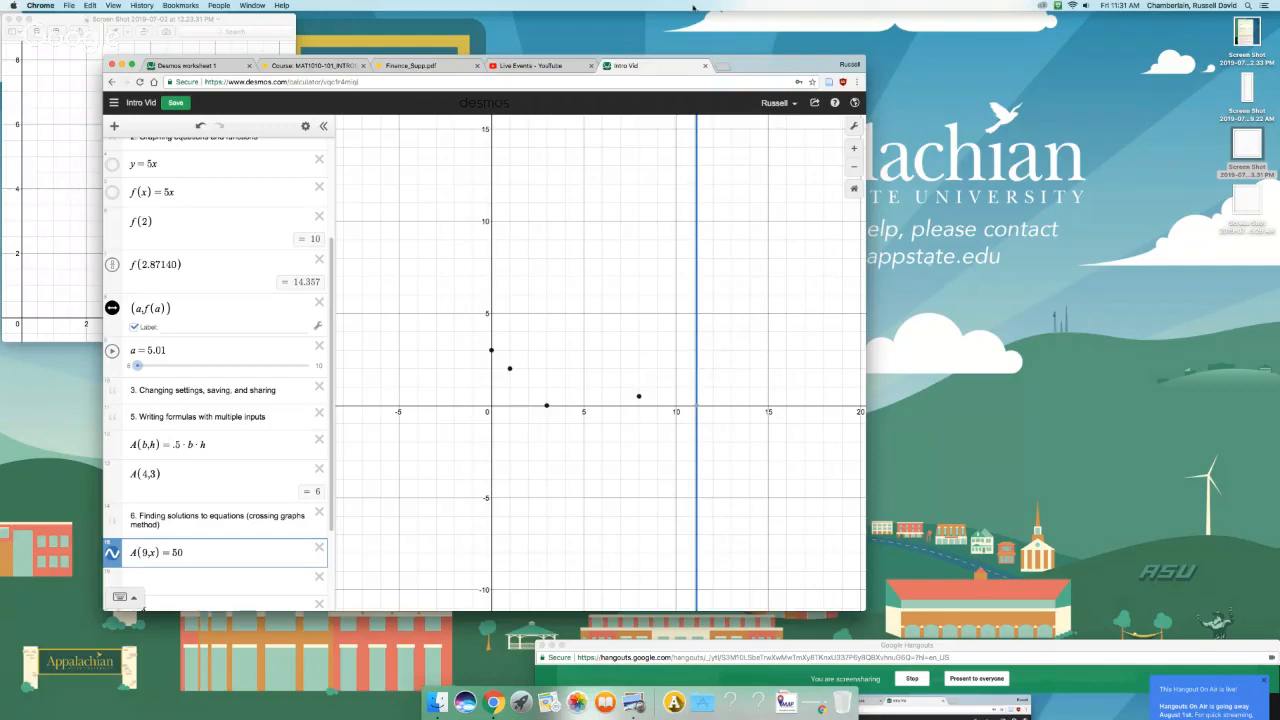
Step: Return to Desmos worksheet 1 and examine the x-axis labels around the doubling equation's vertical line
click(185, 65)
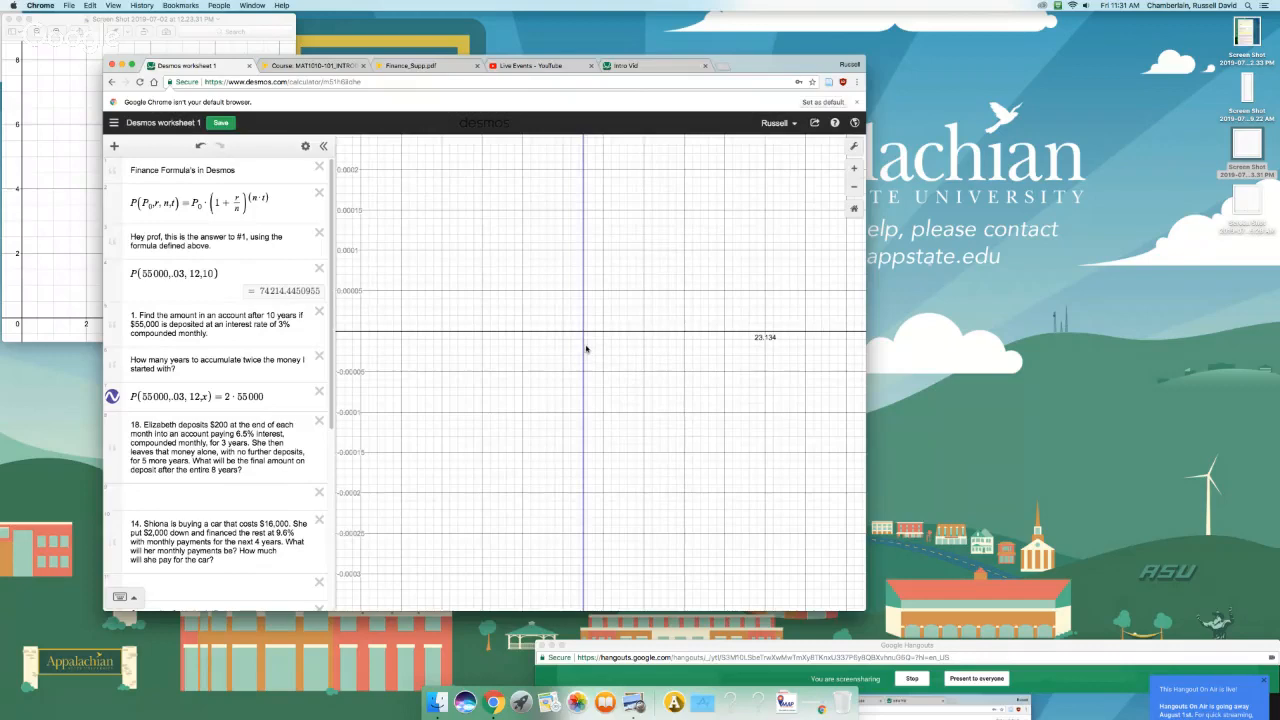
scroll(586, 351, down, 3)
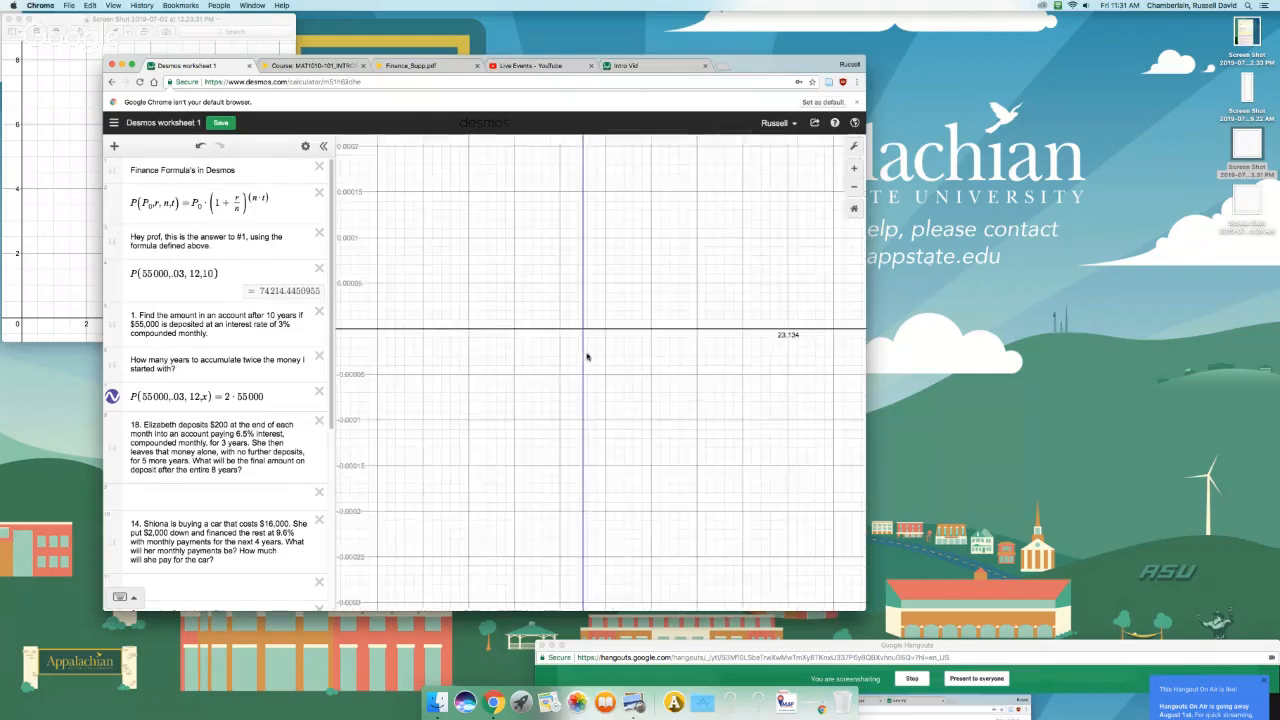
scroll(587, 356, down, 5)
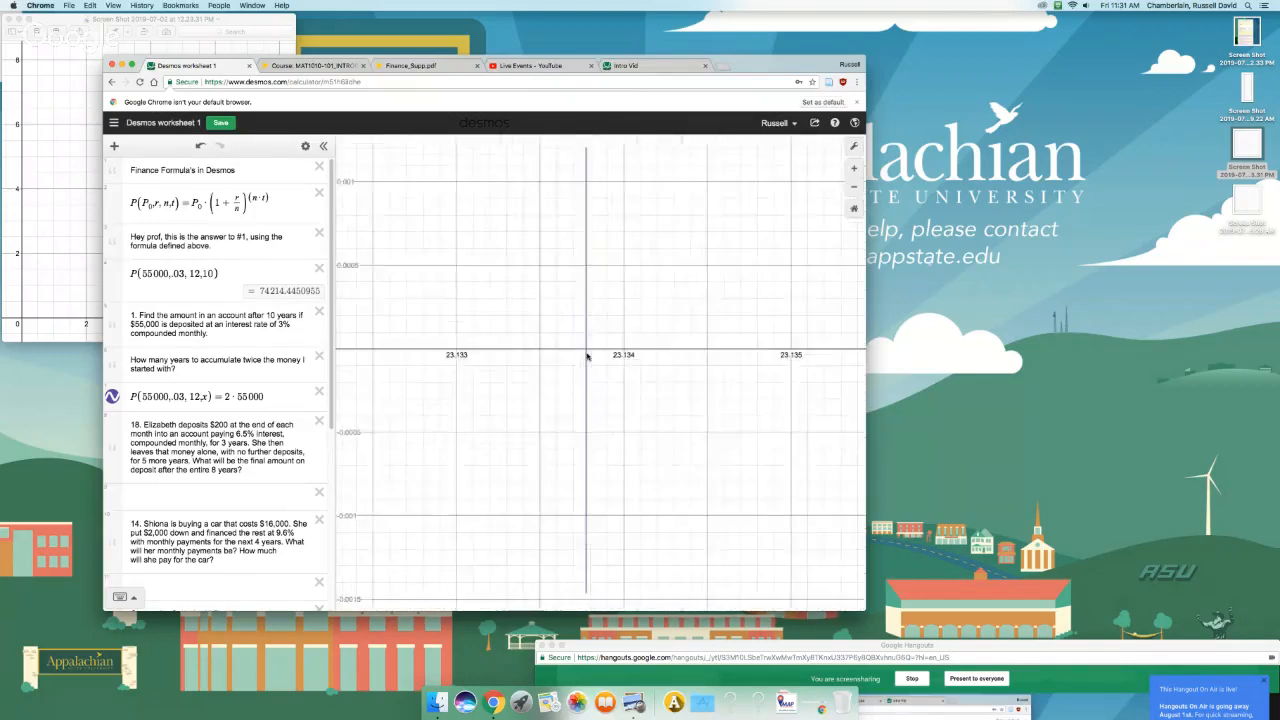
scroll(587, 352, down, 6)
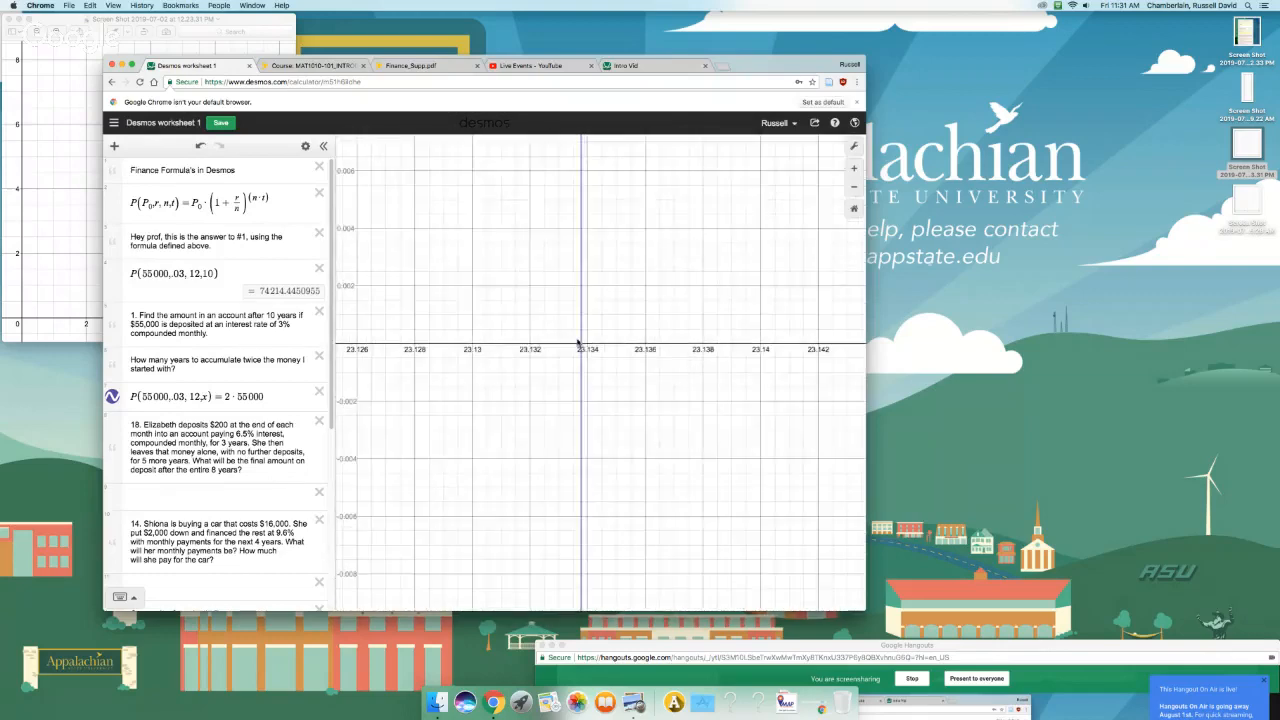
scroll(571, 344, down, 6)
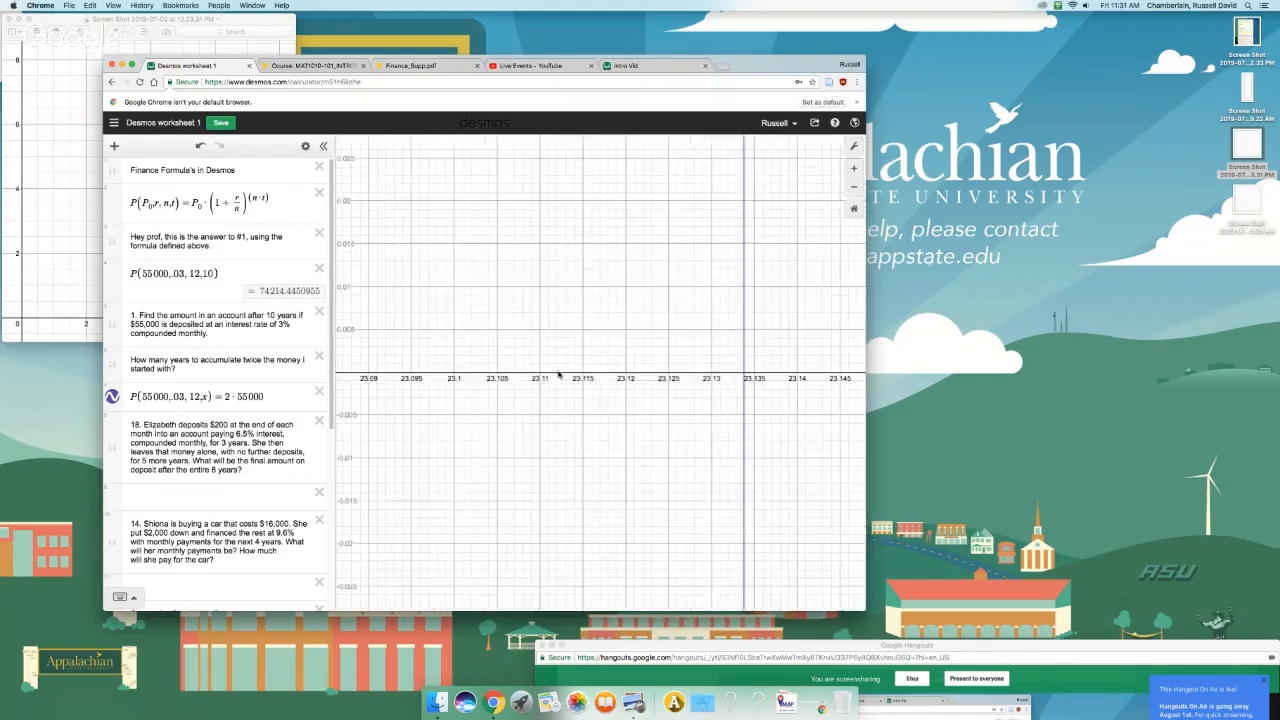
scroll(558, 367, down, 4)
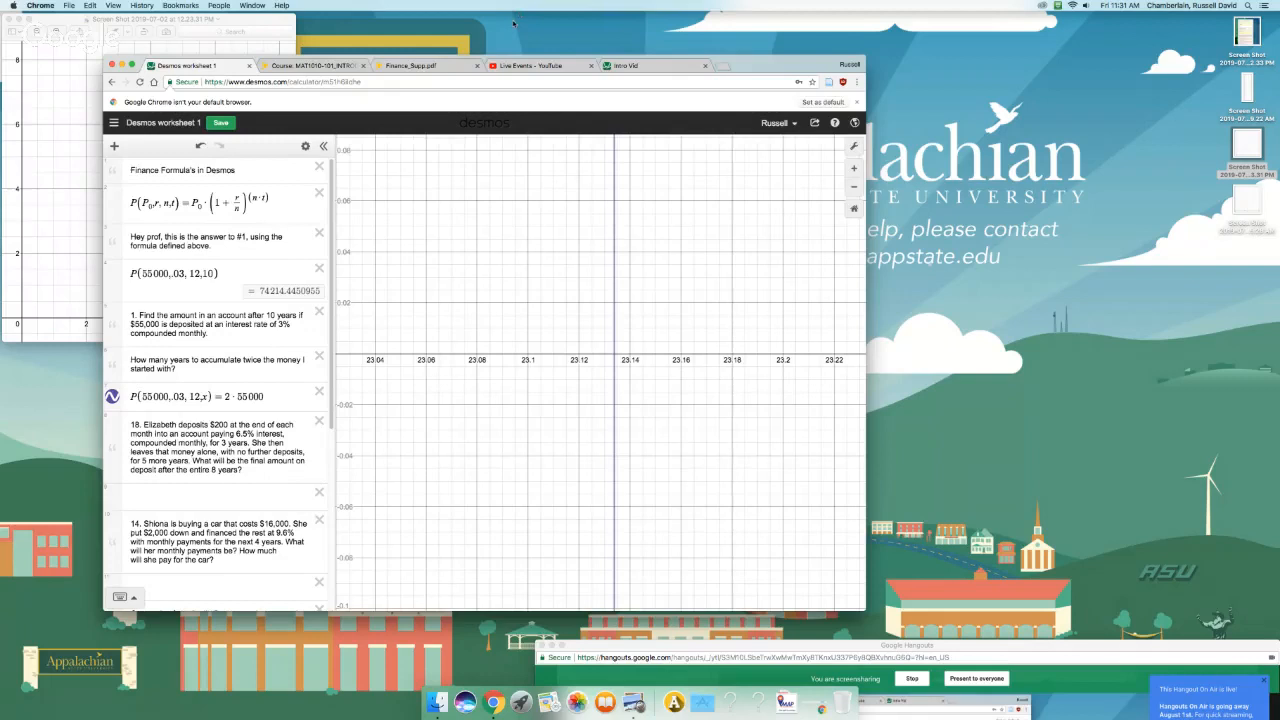
Step: Add the expression P(55000,.03,12,x) on a new line below the doubling equation by copying that equation's left side
click(291, 396)
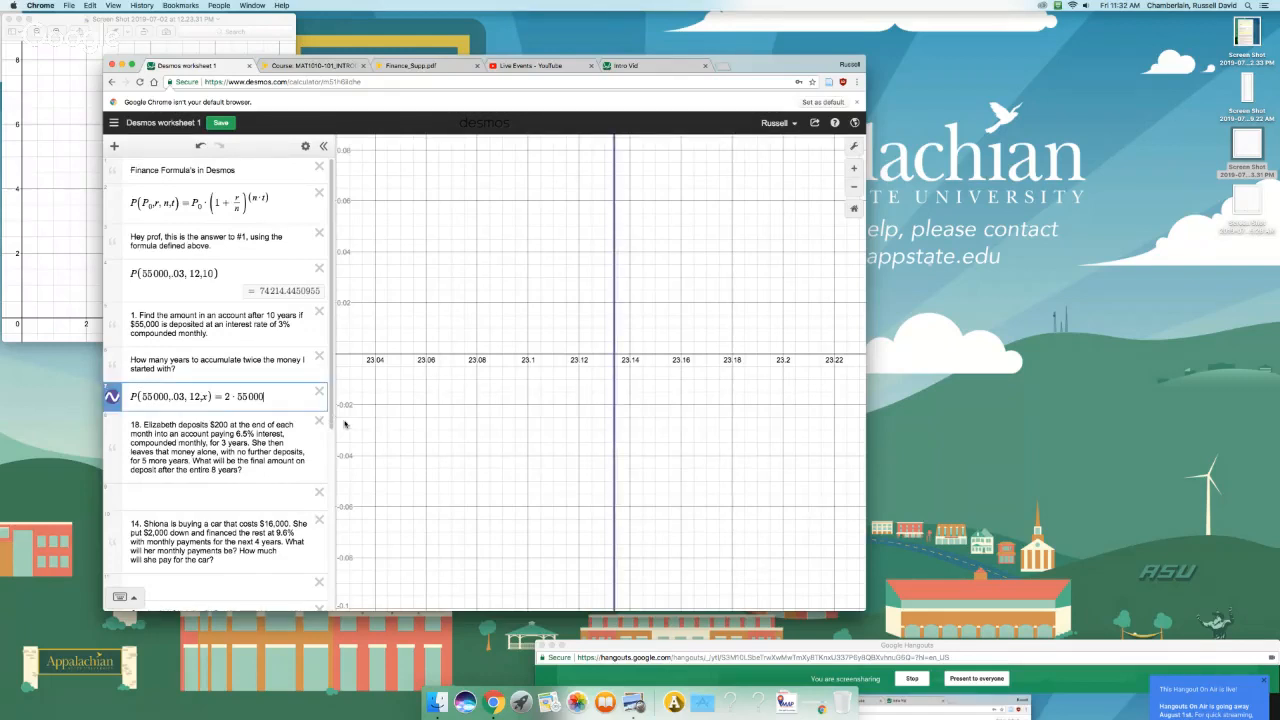
key(Return)
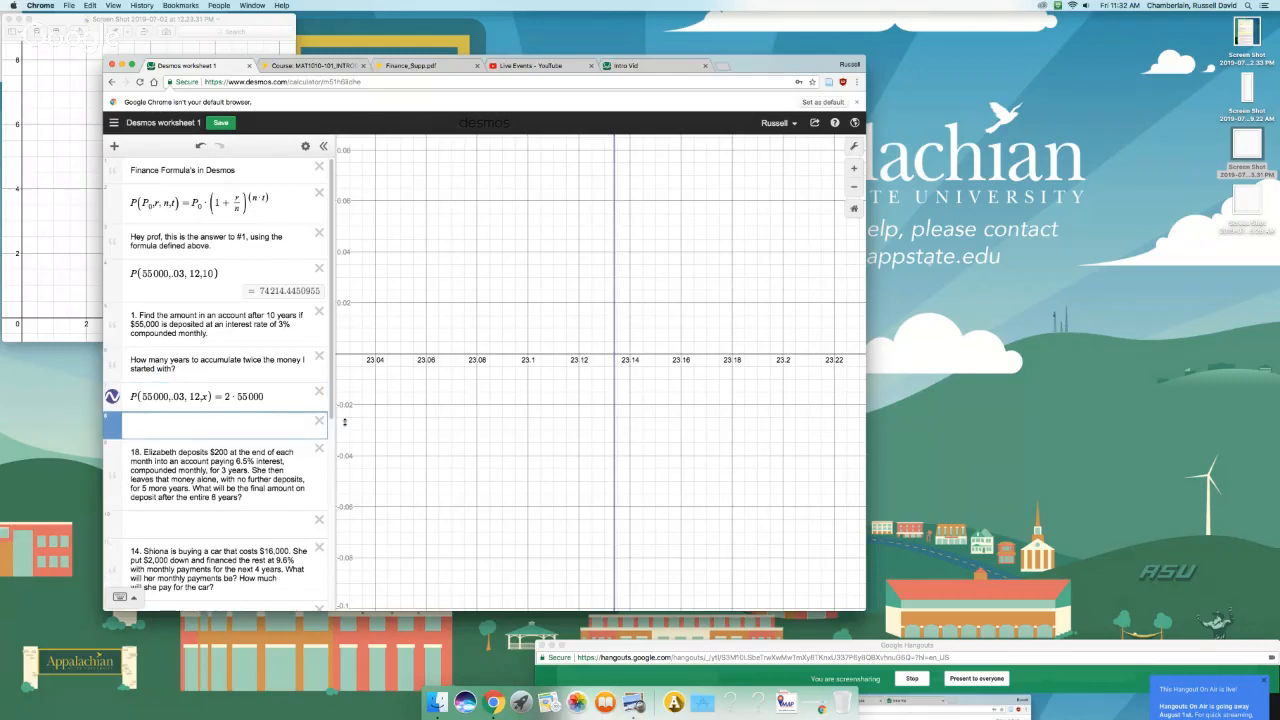
text(P()
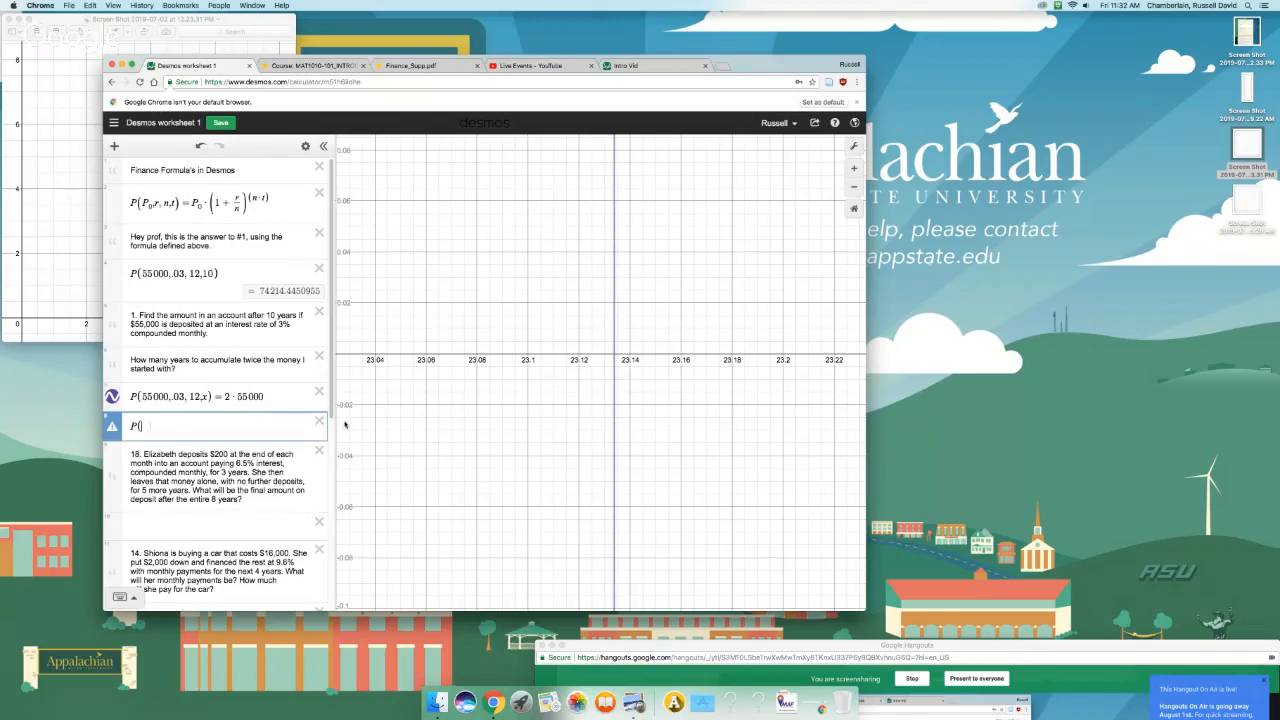
key(BackSpace)
key(BackSpace)
scroll(345, 425, down, 1)
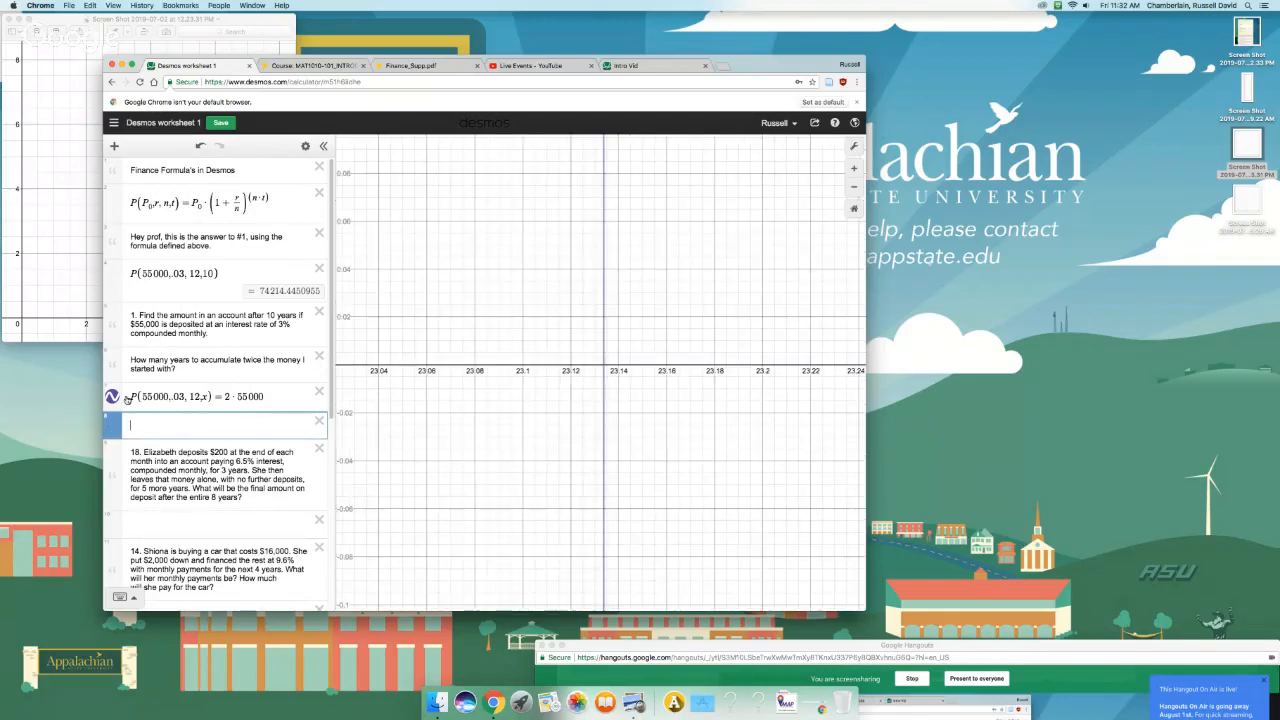
drag(132, 396, 212, 396)
key(super+c)
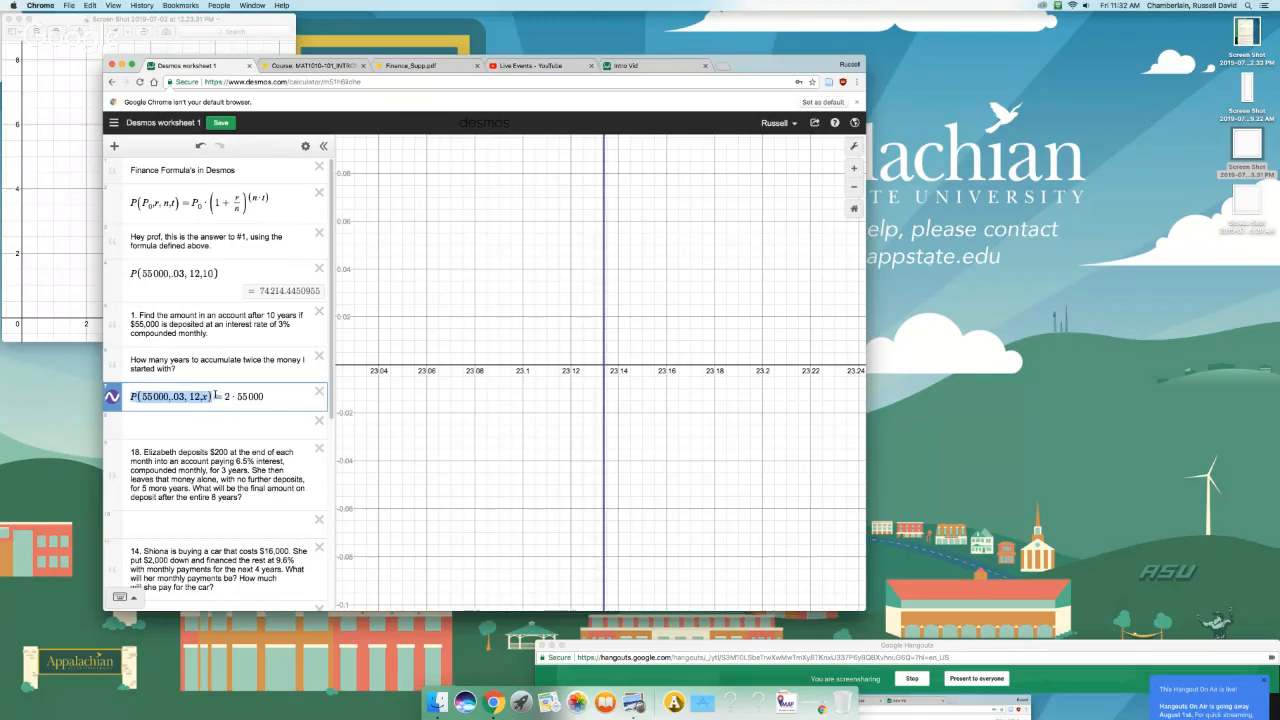
click(201, 423)
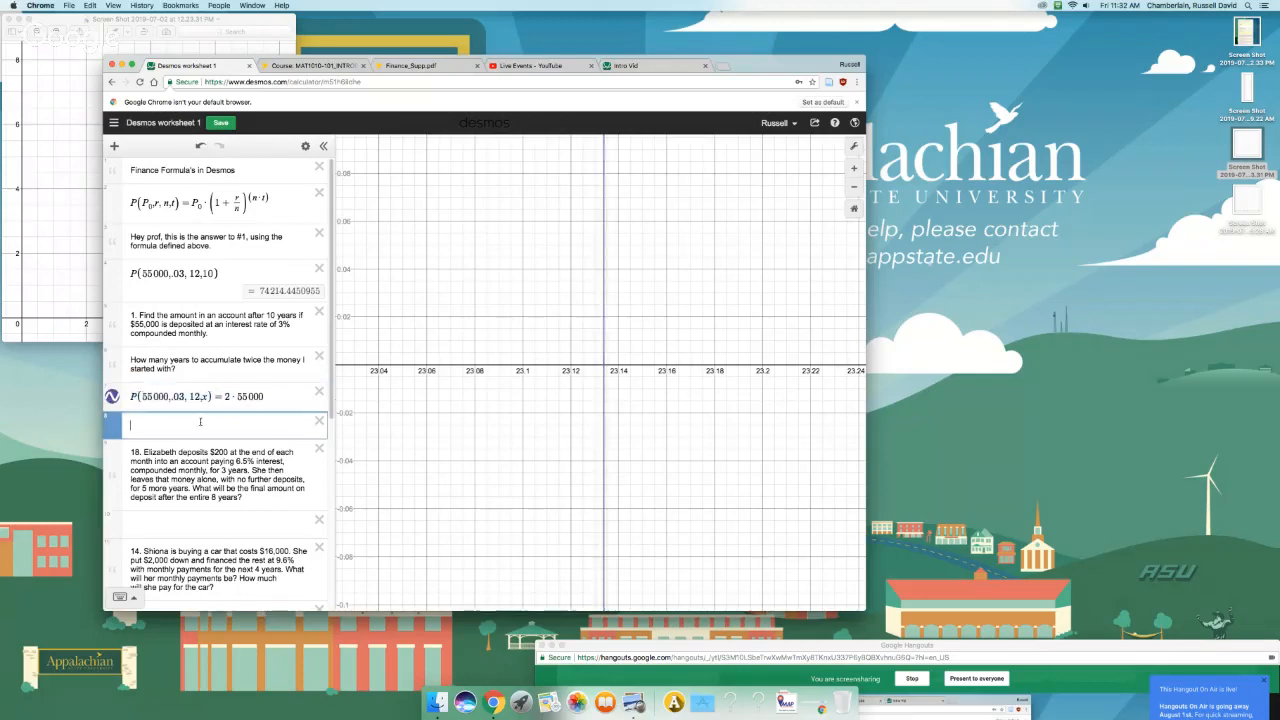
key(super+v)
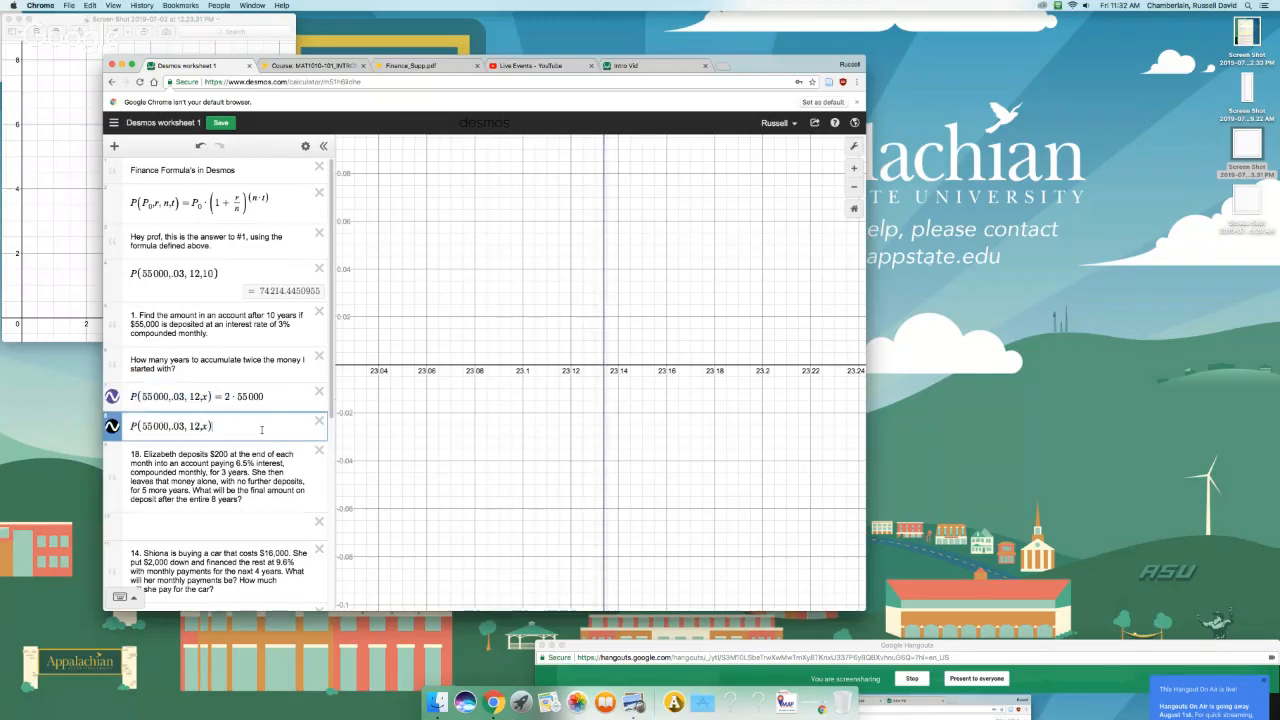
Step: Set both the x-axis and y-axis ranges of the graph to 0 through 10
scroll(492, 357, down, 5)
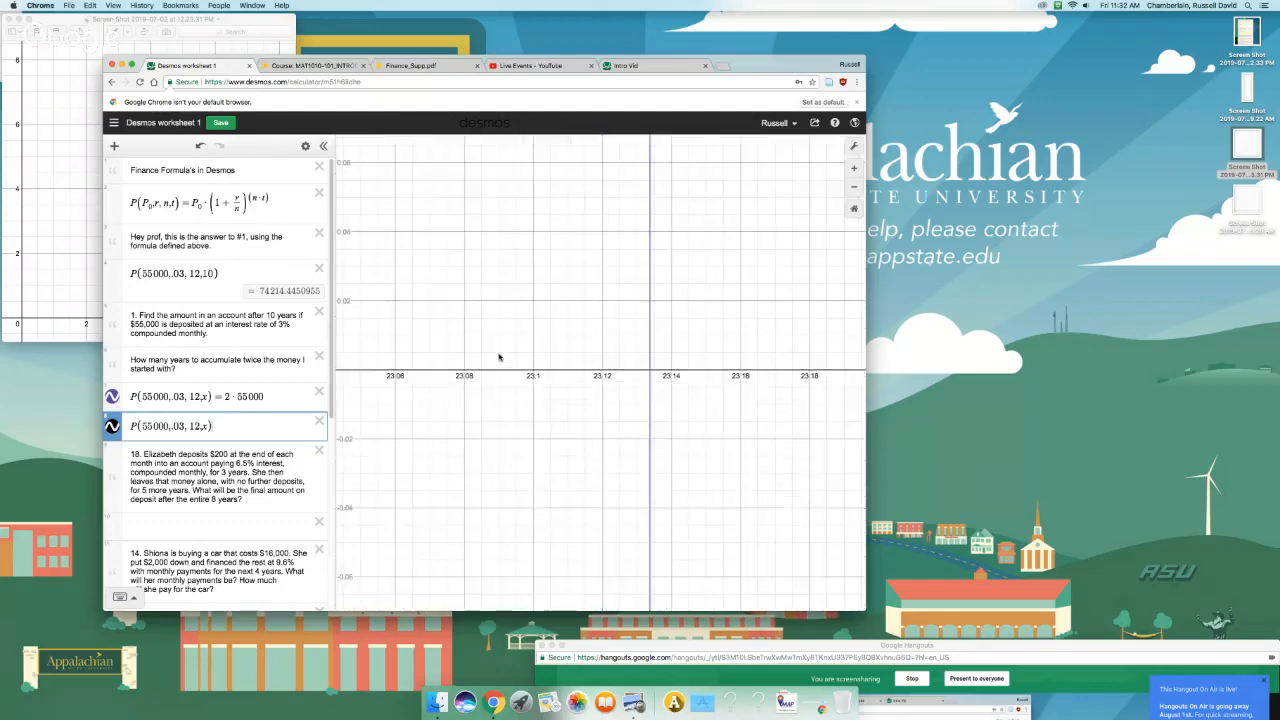
scroll(492, 357, down, 3)
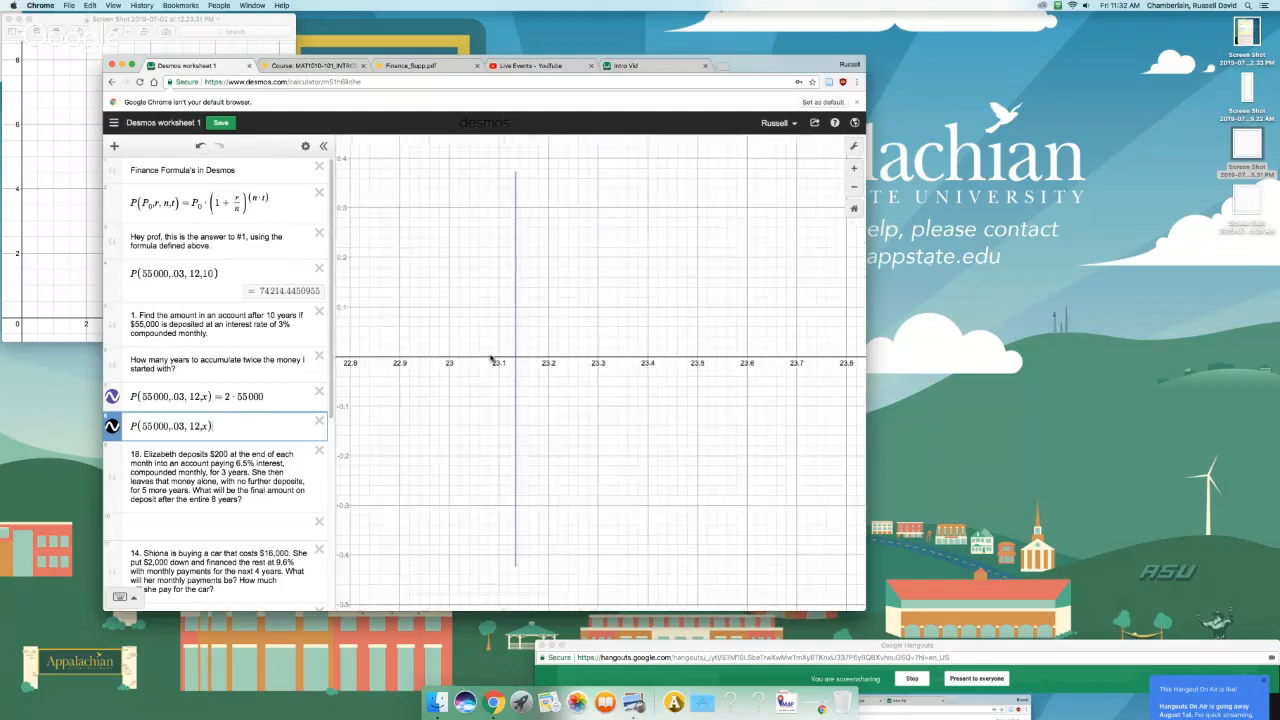
click(852, 146)
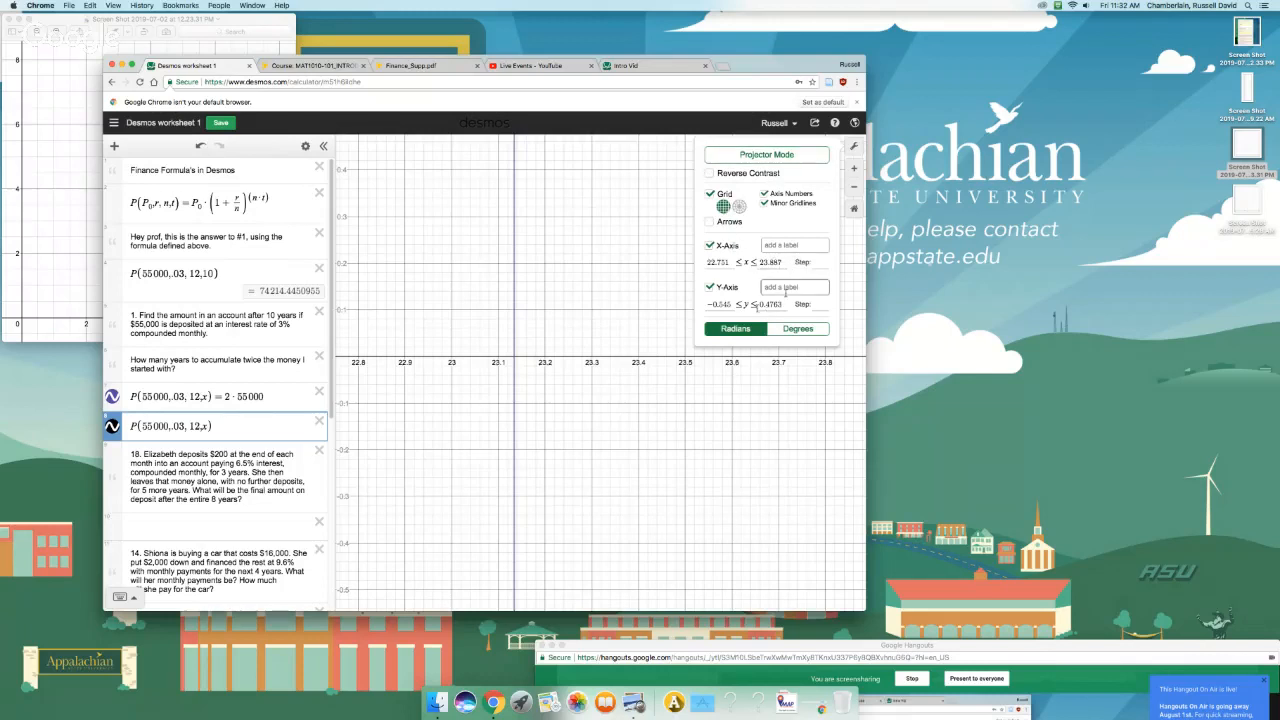
drag(707, 262, 779, 267)
text(010)
drag(706, 304, 778, 307)
text(010)
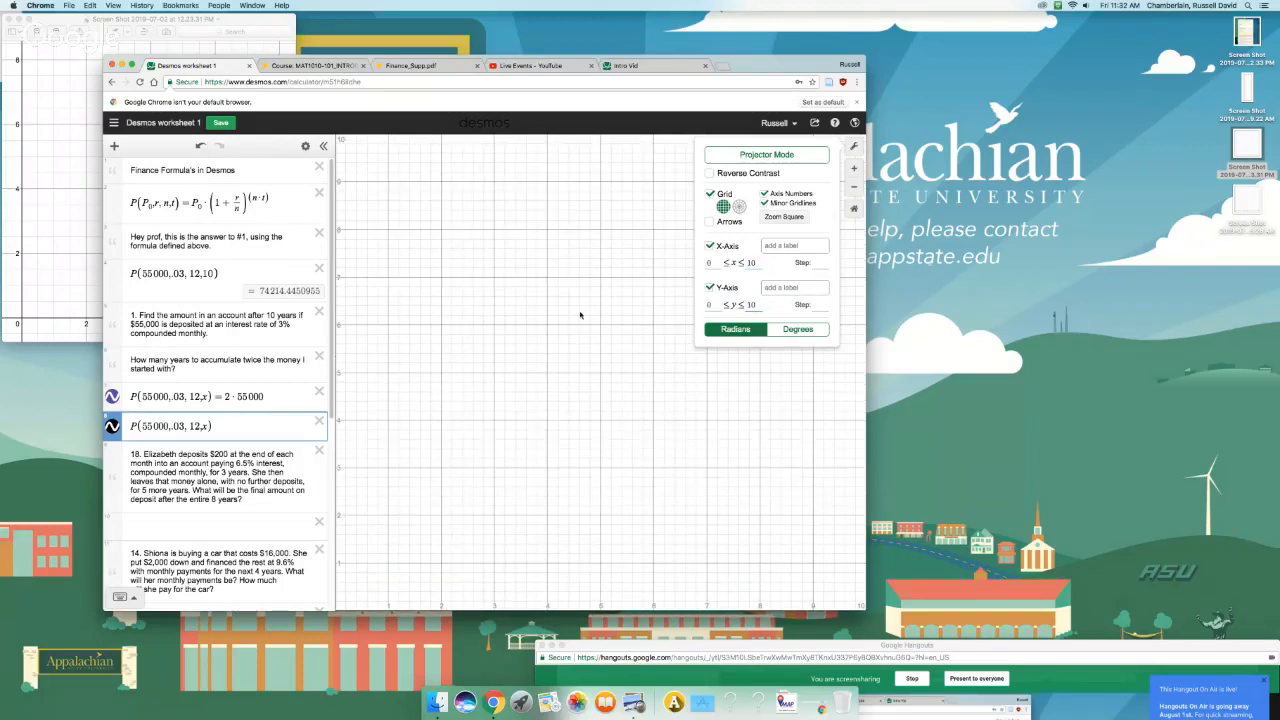
click(566, 322)
Step: Hide the graph of the doubling equation P(55000,.03,12,x) = 2·55000
scroll(558, 364, down, 4)
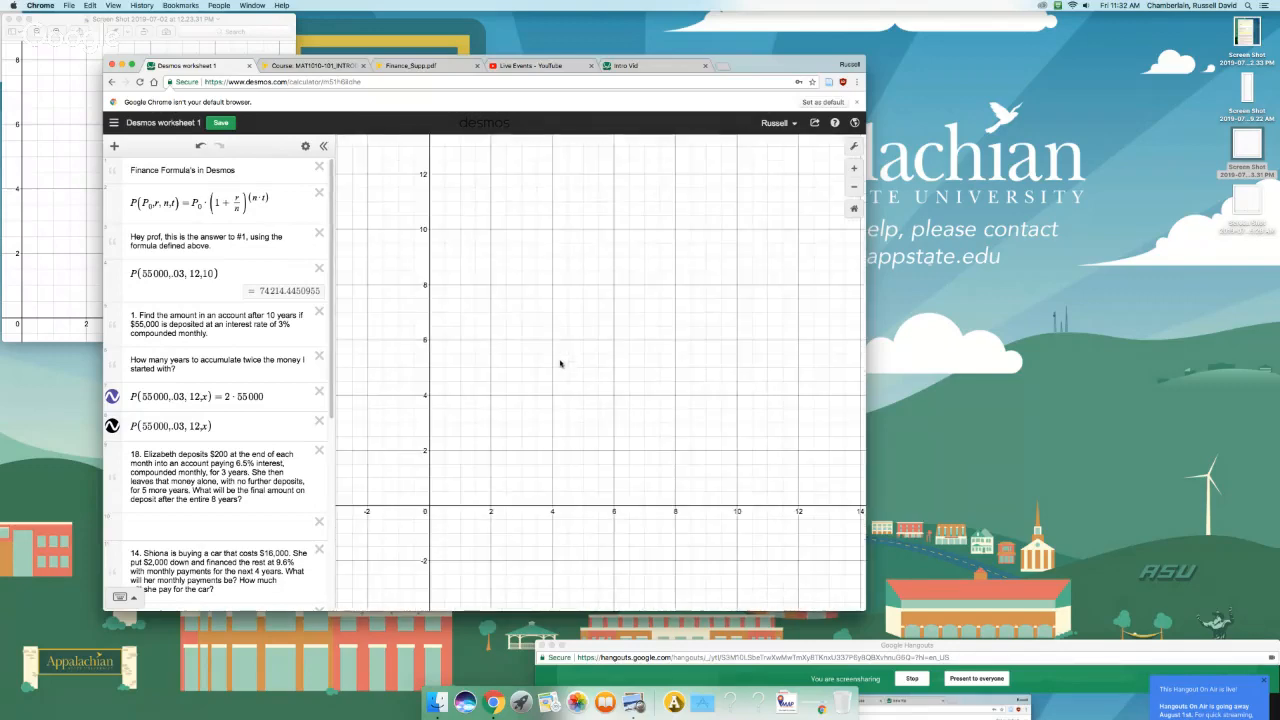
scroll(606, 353, down, 6)
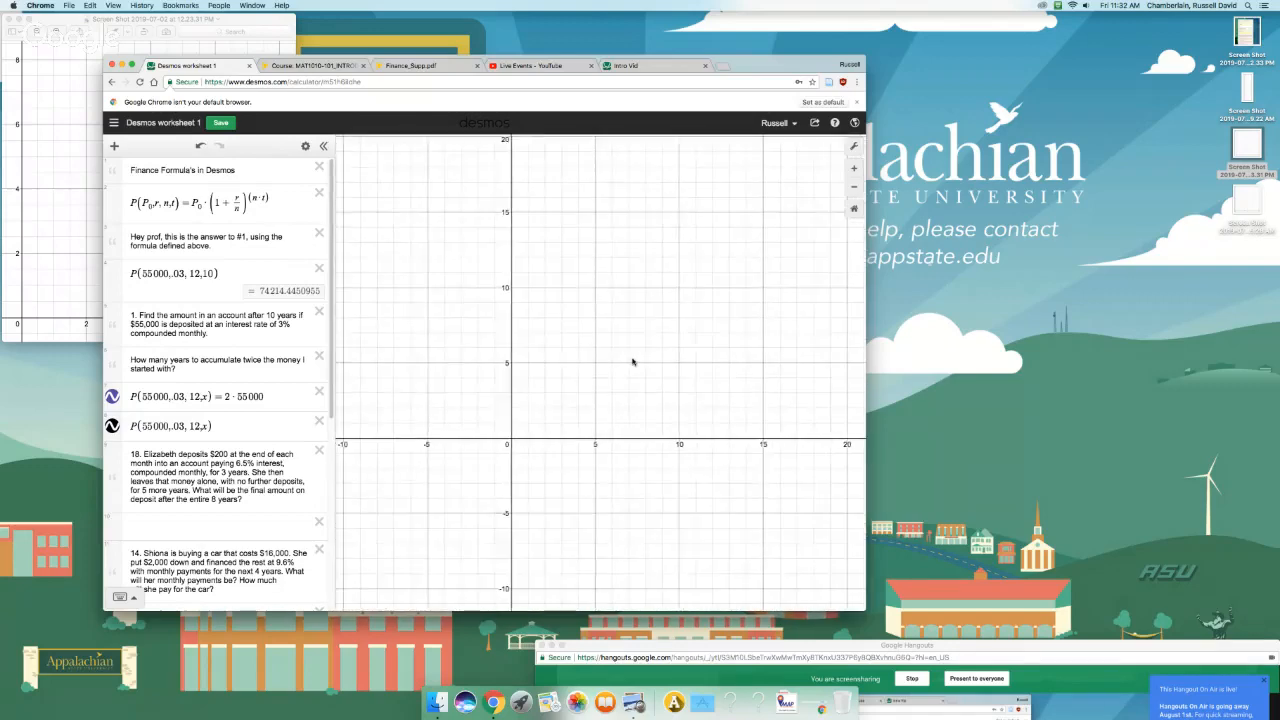
drag(679, 345, 617, 354)
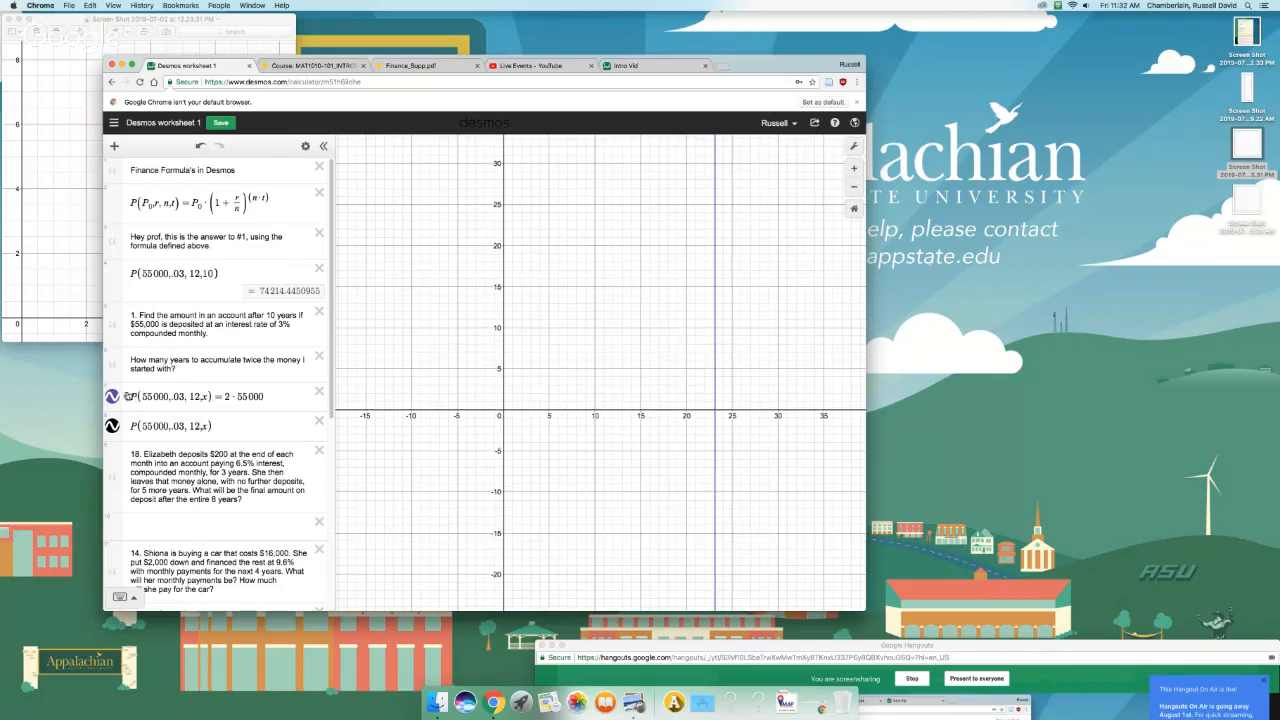
click(113, 398)
scroll(606, 369, down, 5)
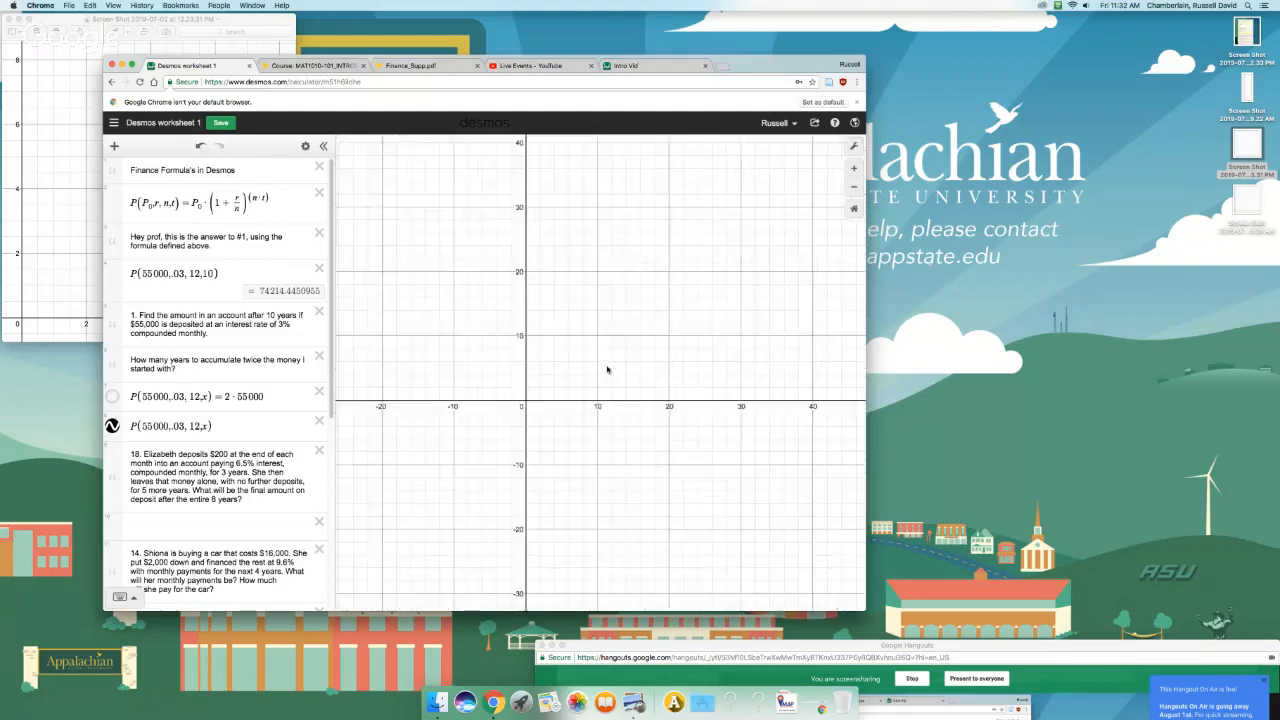
scroll(606, 369, down, 3)
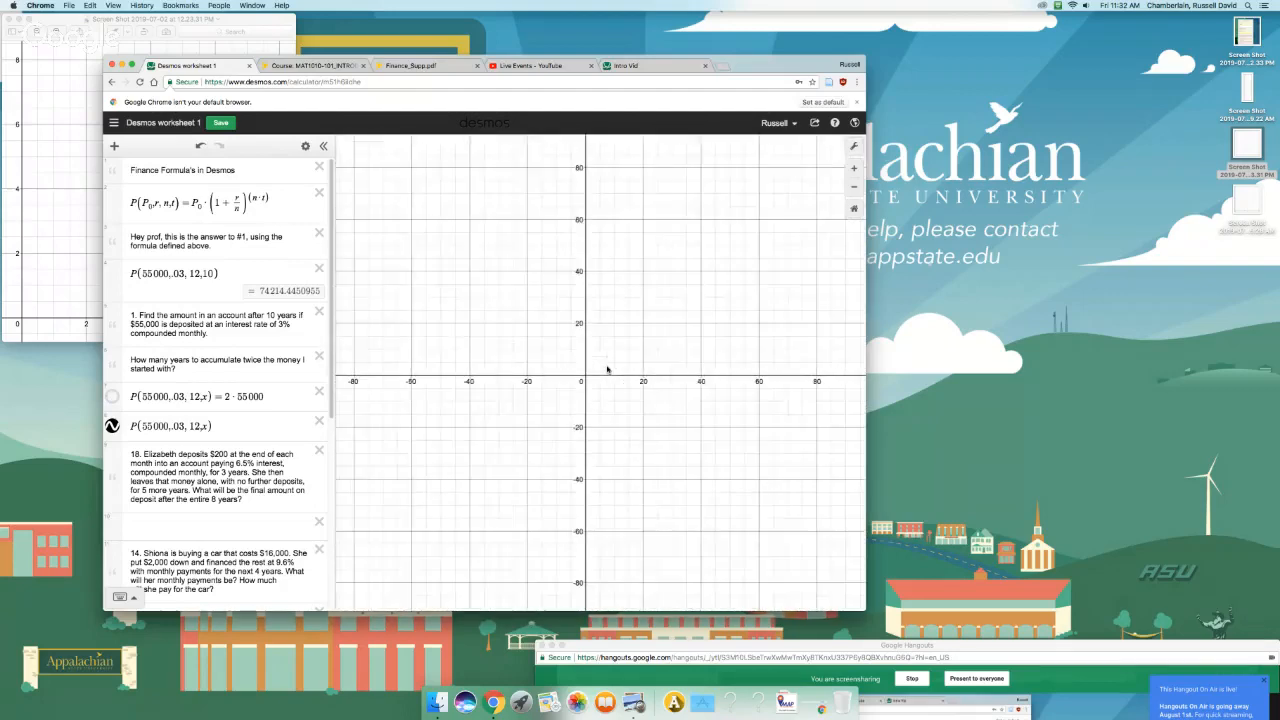
Step: Add the equation y = 2·55000 on a new line below P(55000,.03,12,x)
click(224, 424)
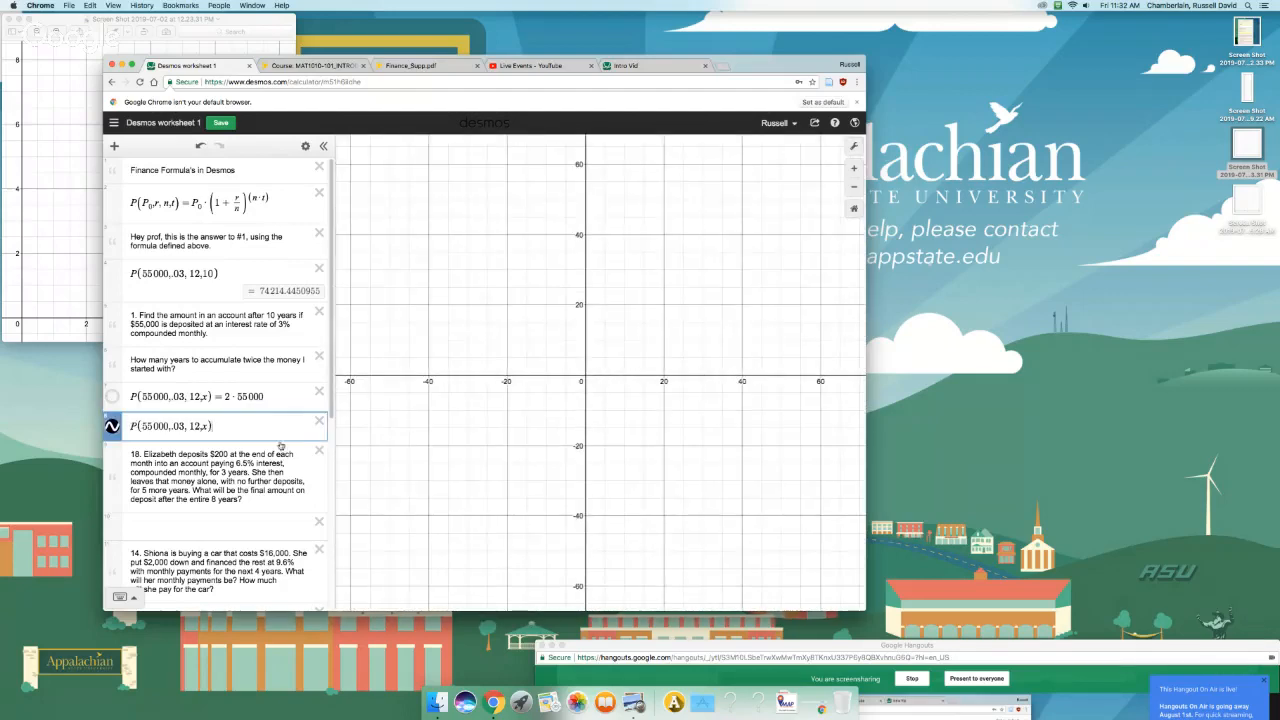
key(Return)
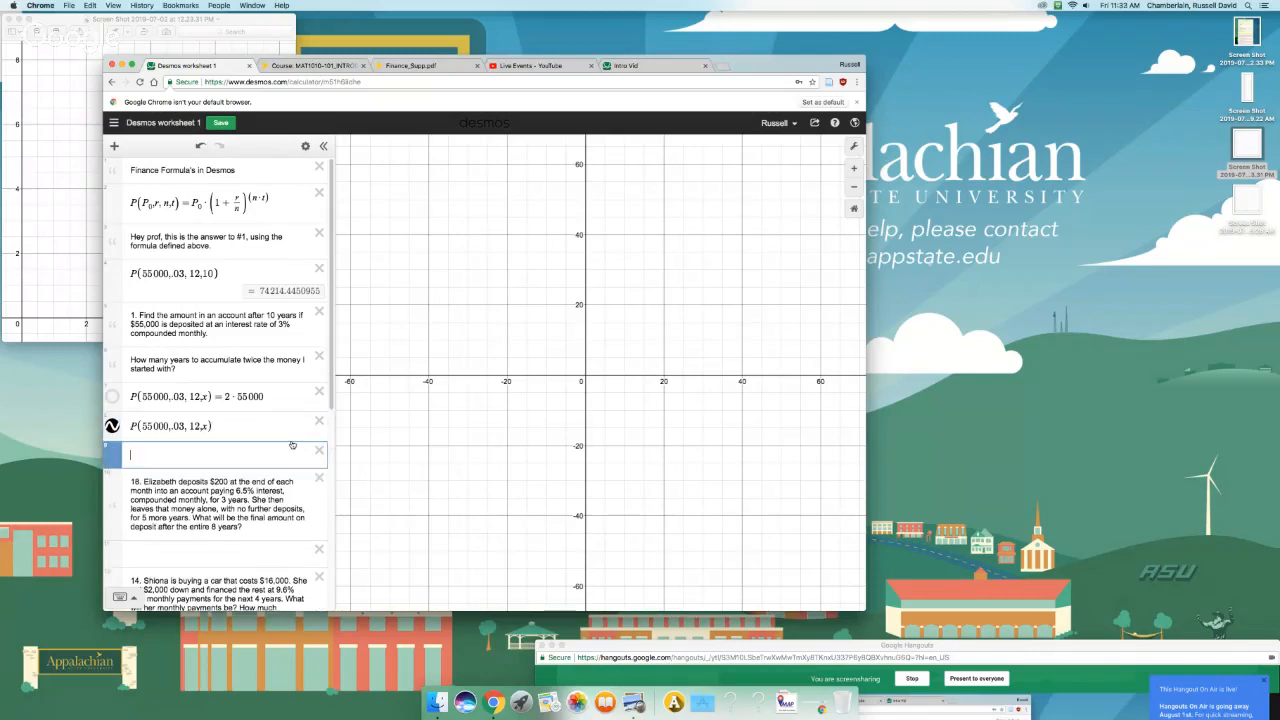
text(y=)
text(2*)
text(55)
text(000)
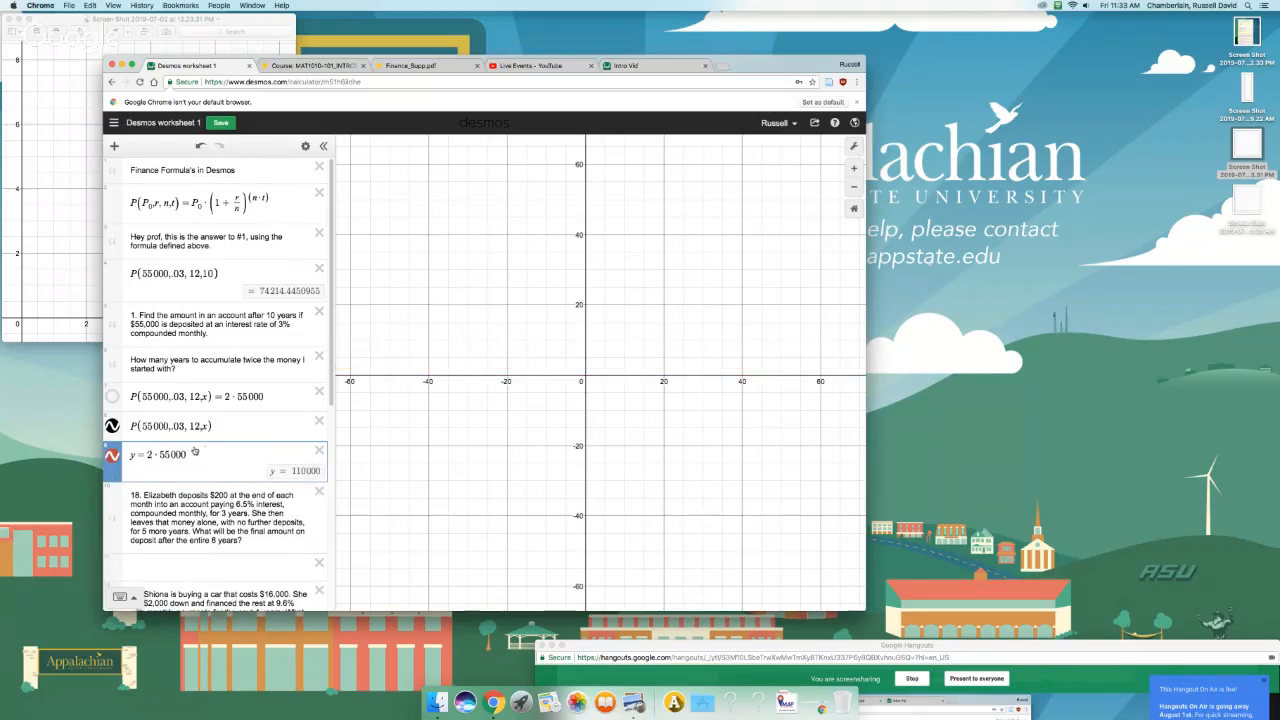
Step: Examine the graph for the curve P(55000,.03,12,x) and the horizontal line y = 2·55000, and inspect the line near the y-axis
click(211, 426)
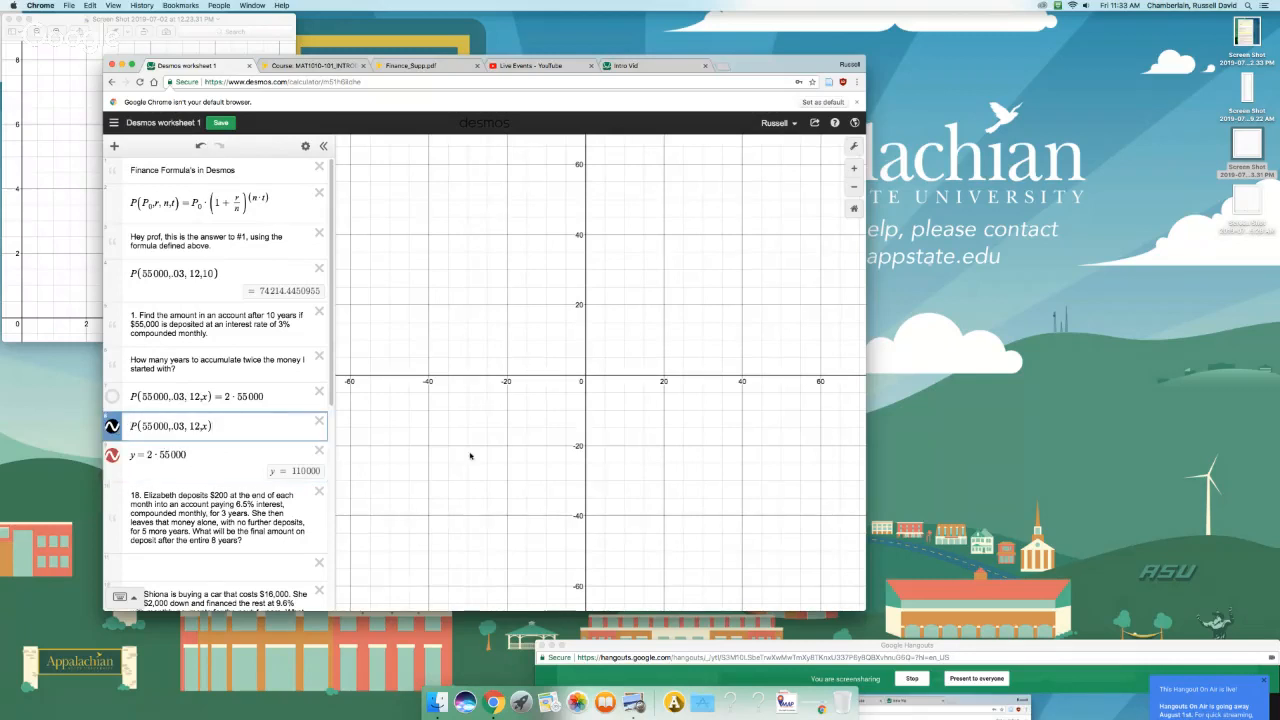
scroll(472, 455, down, 5)
scroll(494, 440, down, 10)
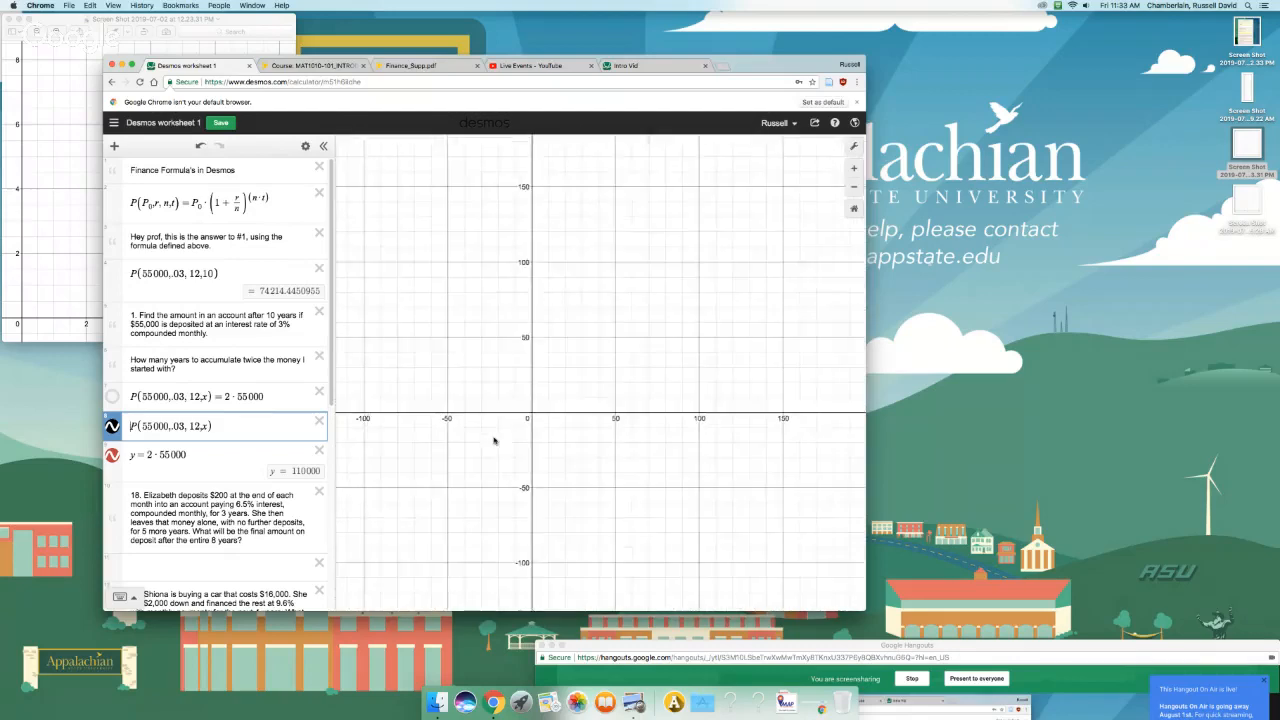
scroll(496, 441, down, 8)
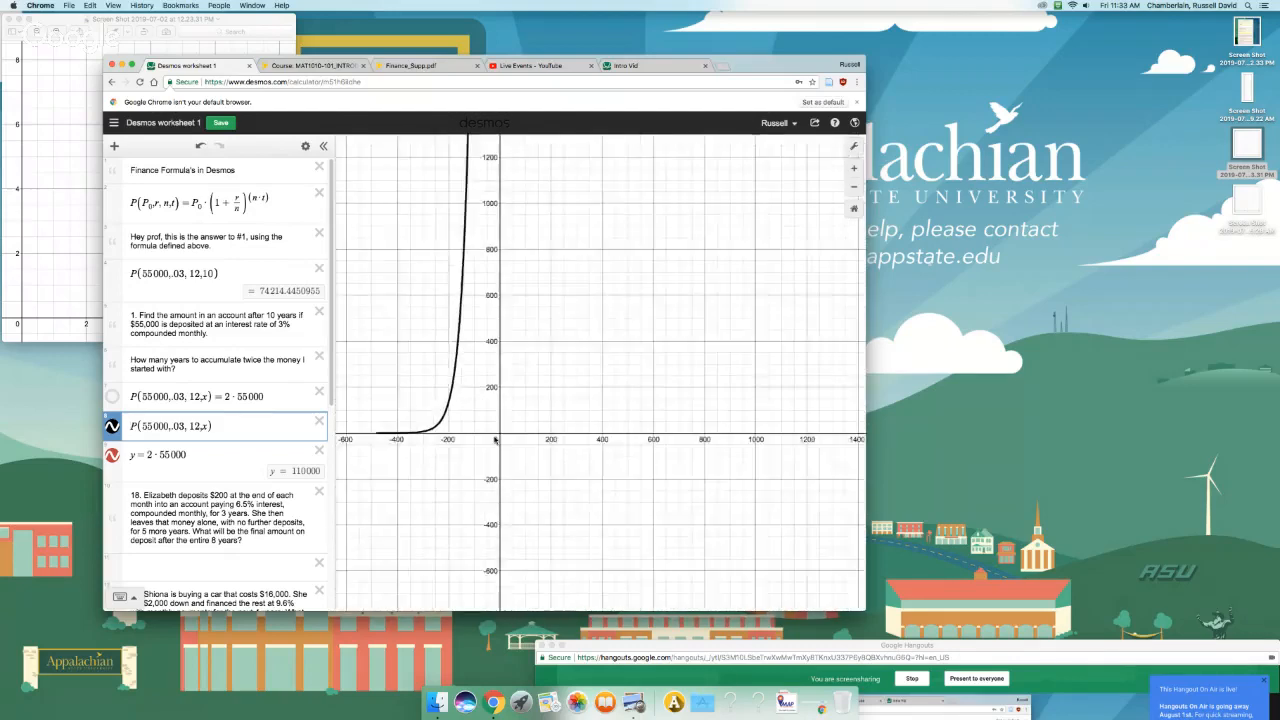
scroll(496, 441, down, 2)
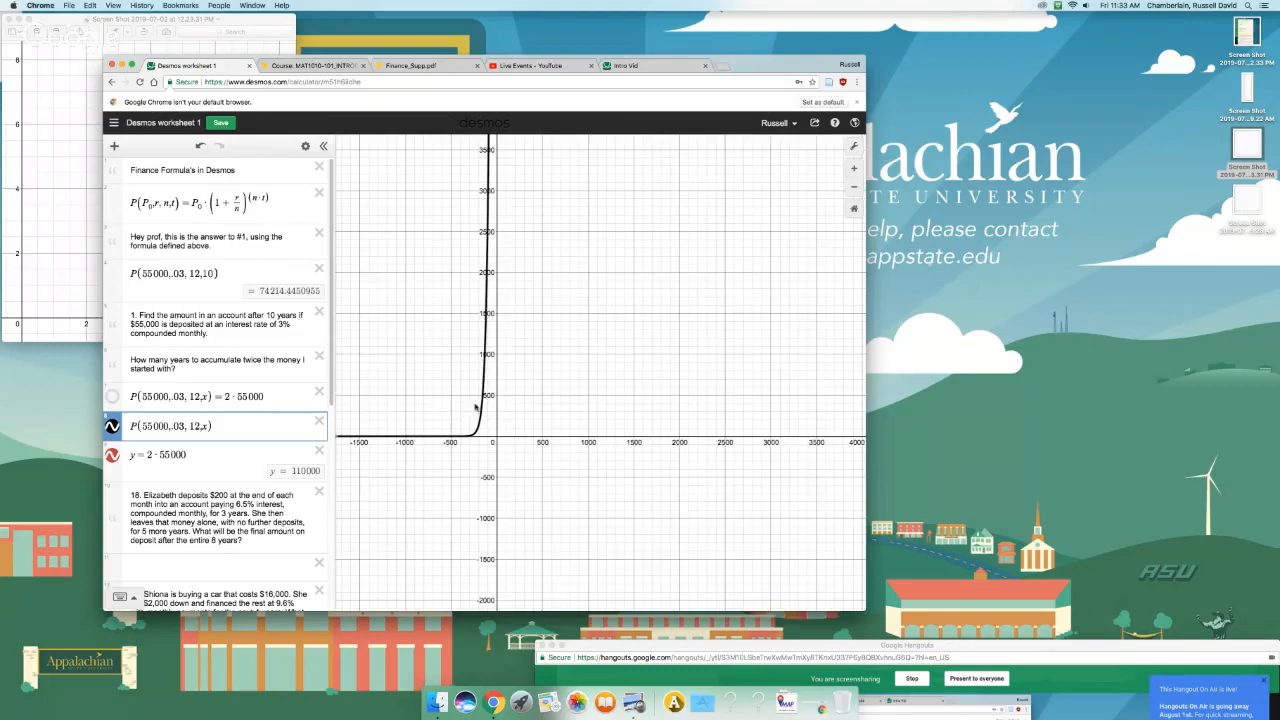
scroll(476, 406, down, 12)
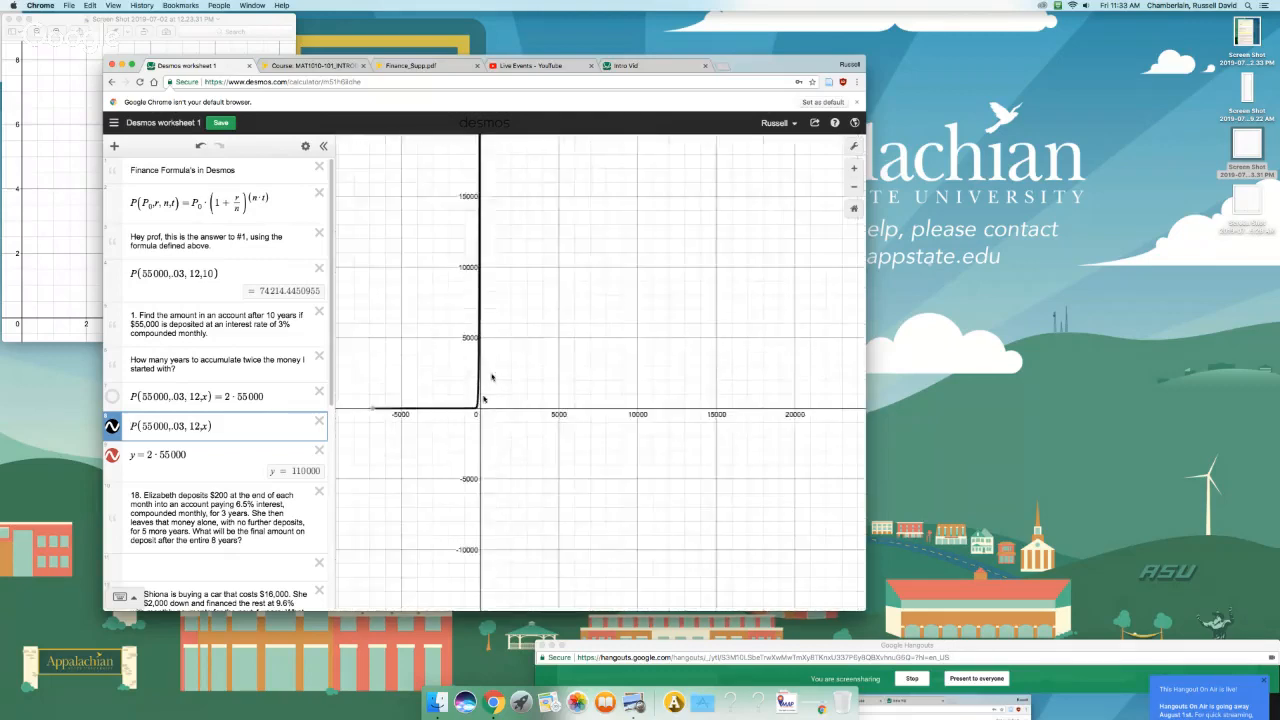
drag(511, 244, 475, 500)
scroll(474, 404, down, 8)
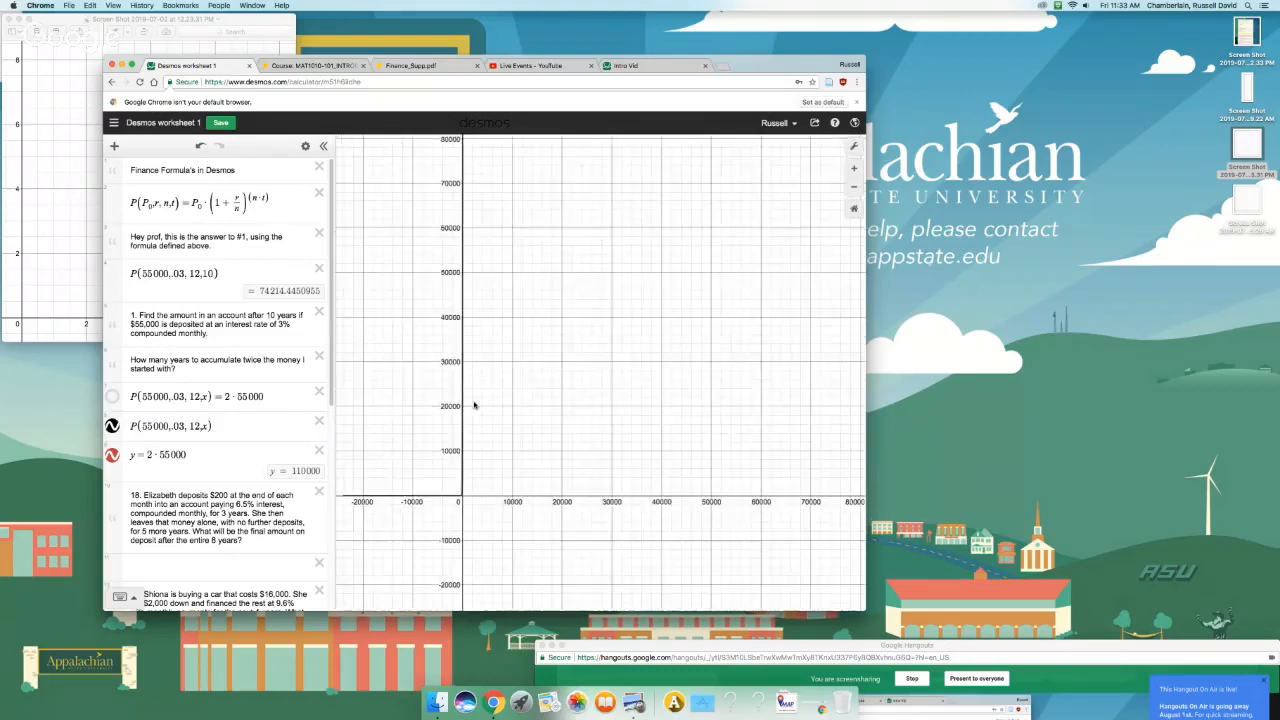
scroll(474, 404, down, 4)
drag(514, 263, 478, 375)
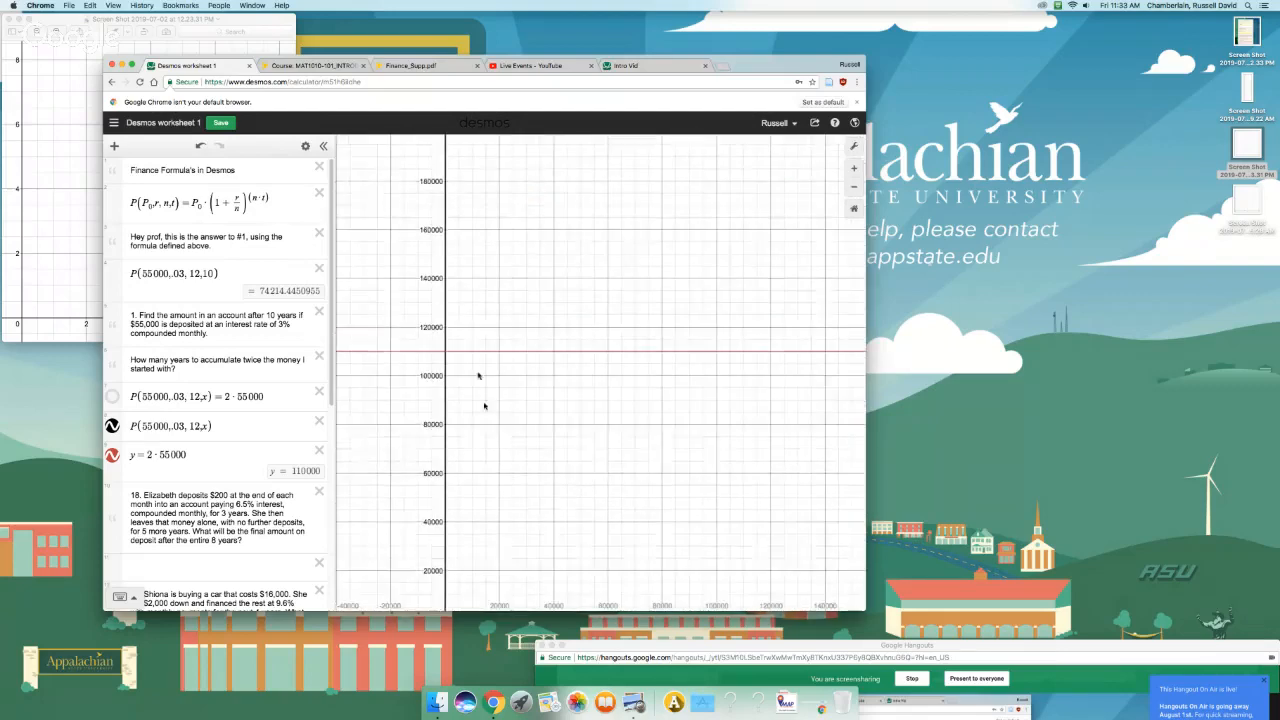
scroll(465, 352, up, 6)
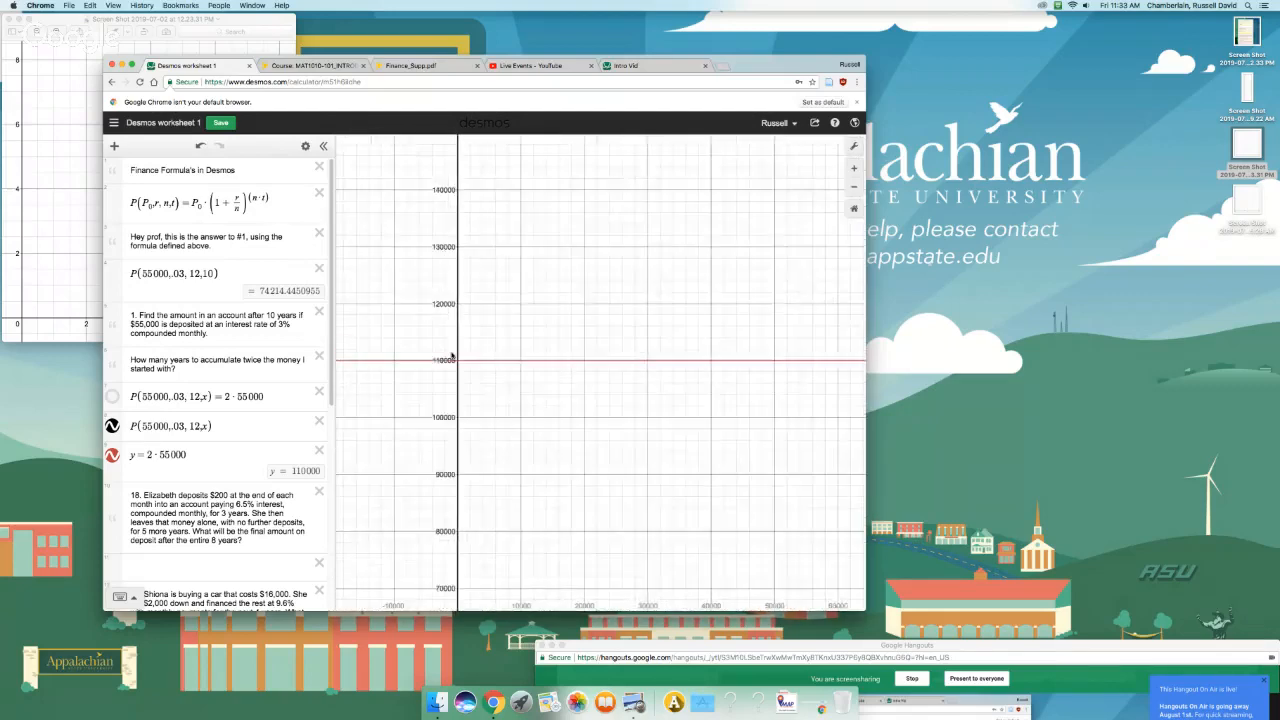
scroll(452, 358, up, 8)
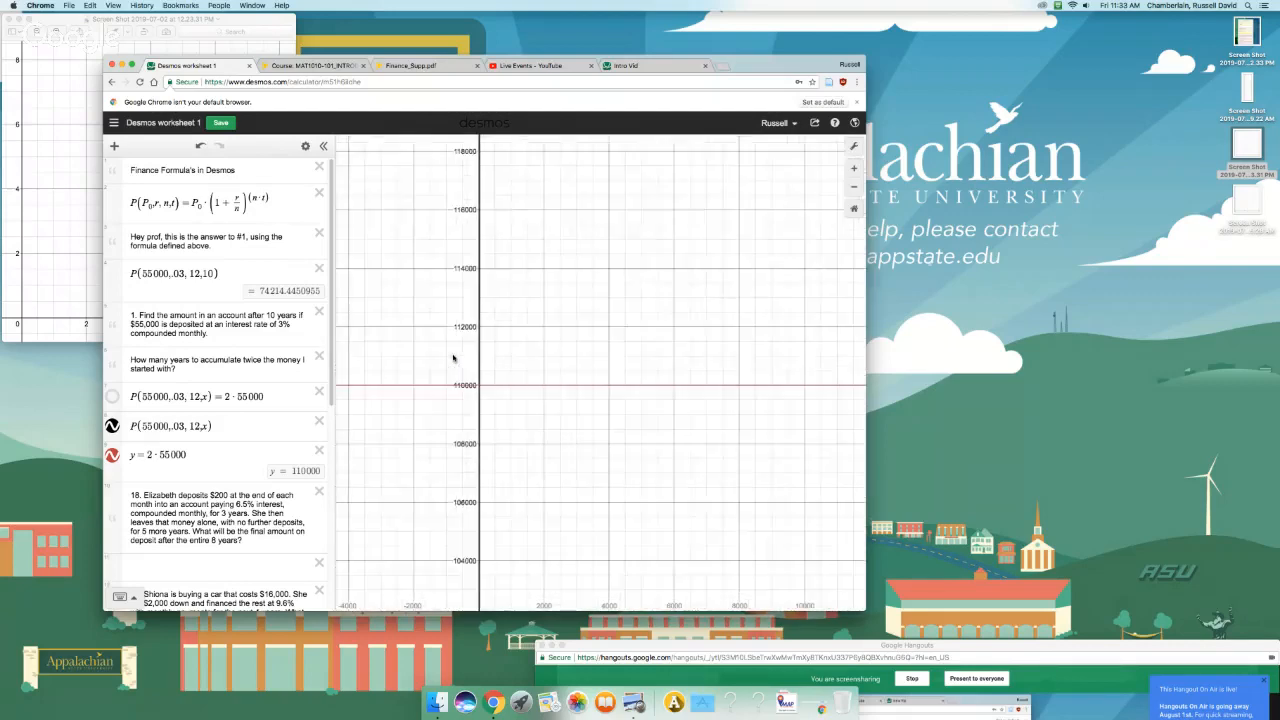
scroll(481, 370, up, 4)
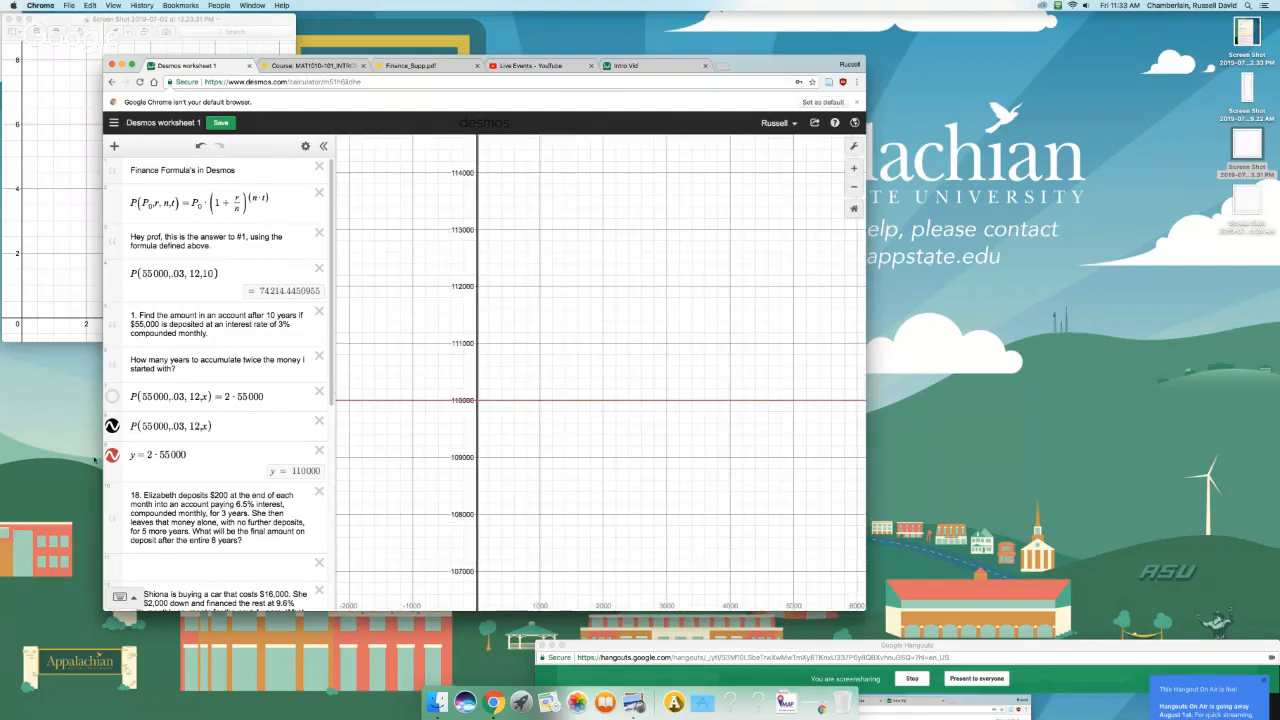
click(511, 403)
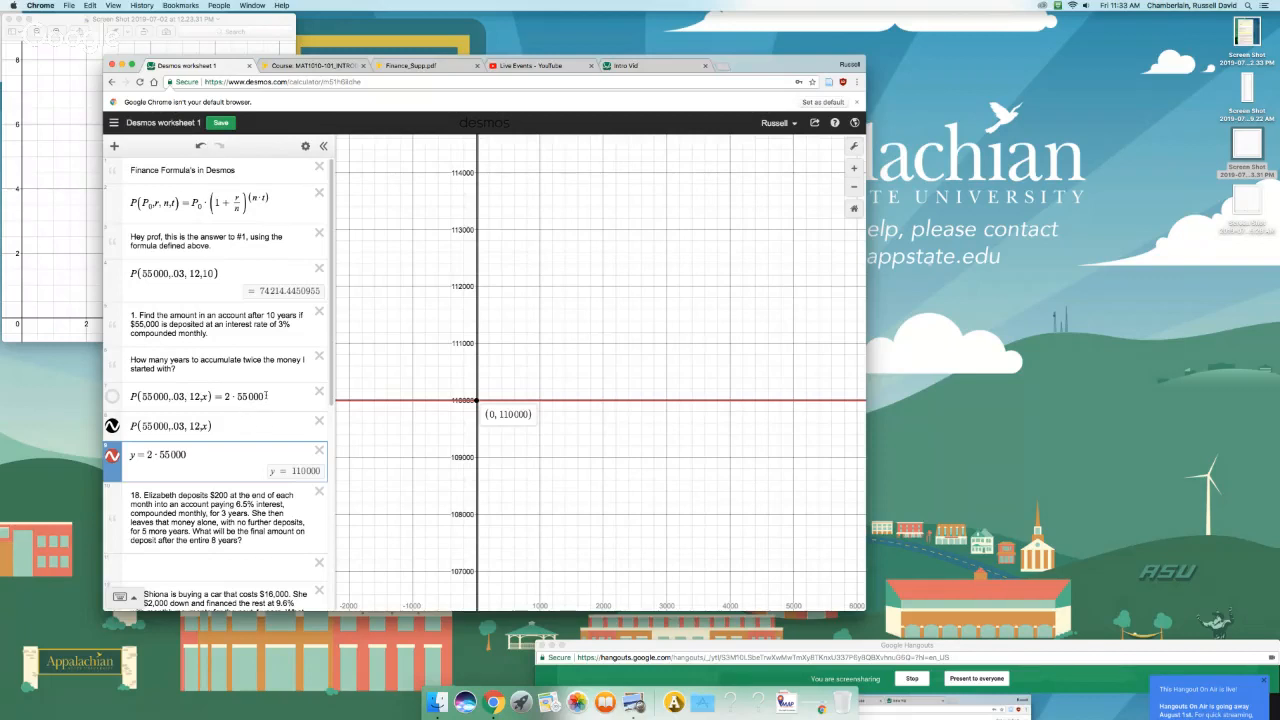
Step: Delete the hidden doubling equation P(55000,.03,12,x) = 2·55000 together with its empty line
drag(266, 396, 96, 401)
key(BackSpace)
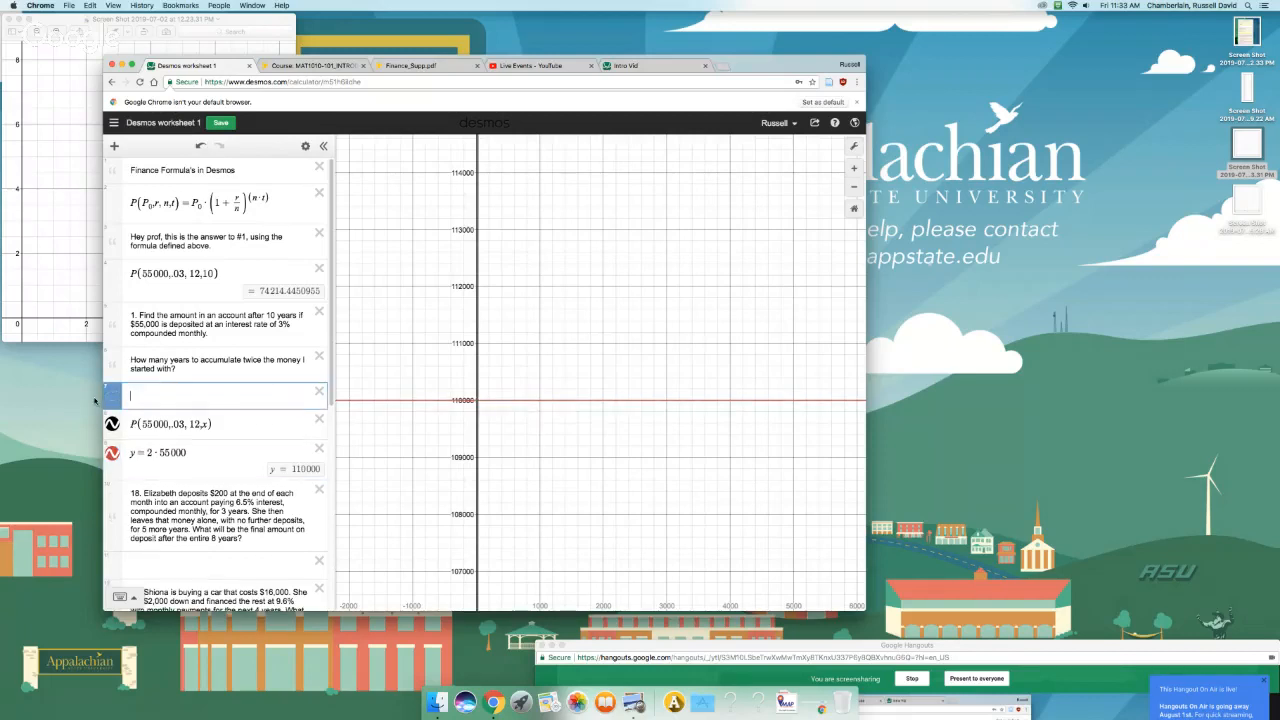
key(BackSpace)
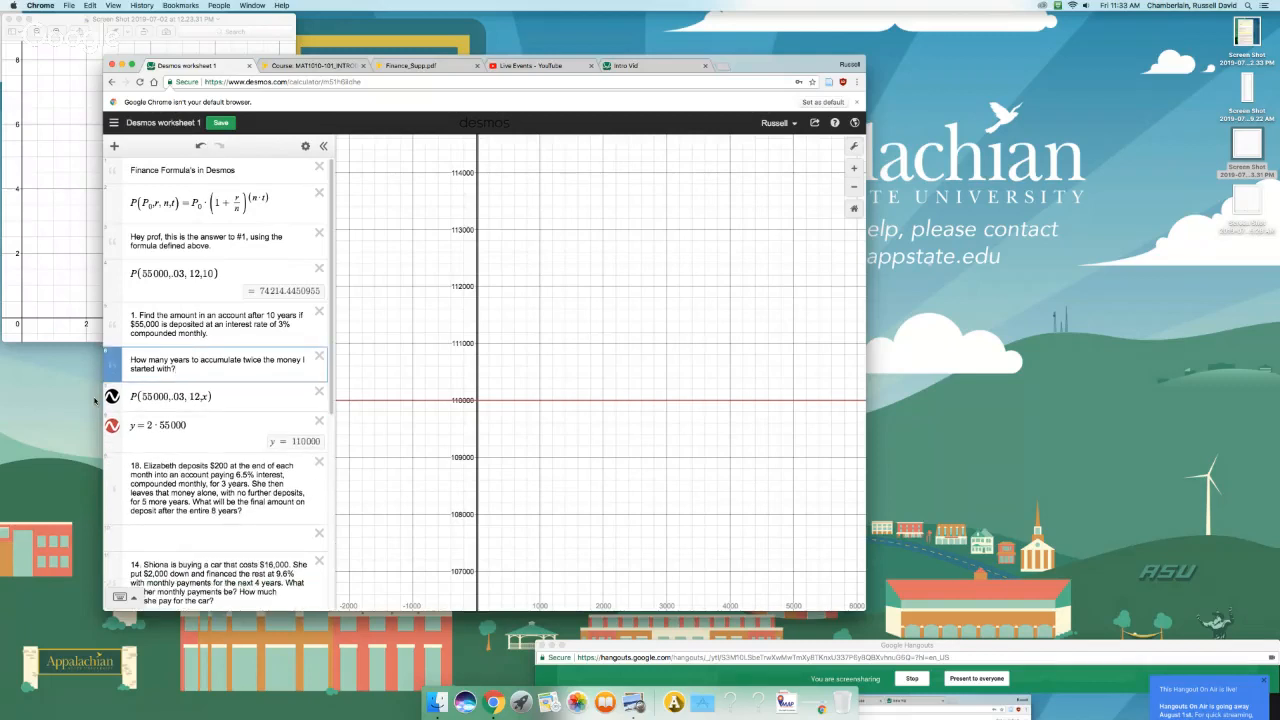
Step: Read the coordinates of the intersection between P(55000,.03,12,x) and y = 2·55000, and look closer around it
click(479, 401)
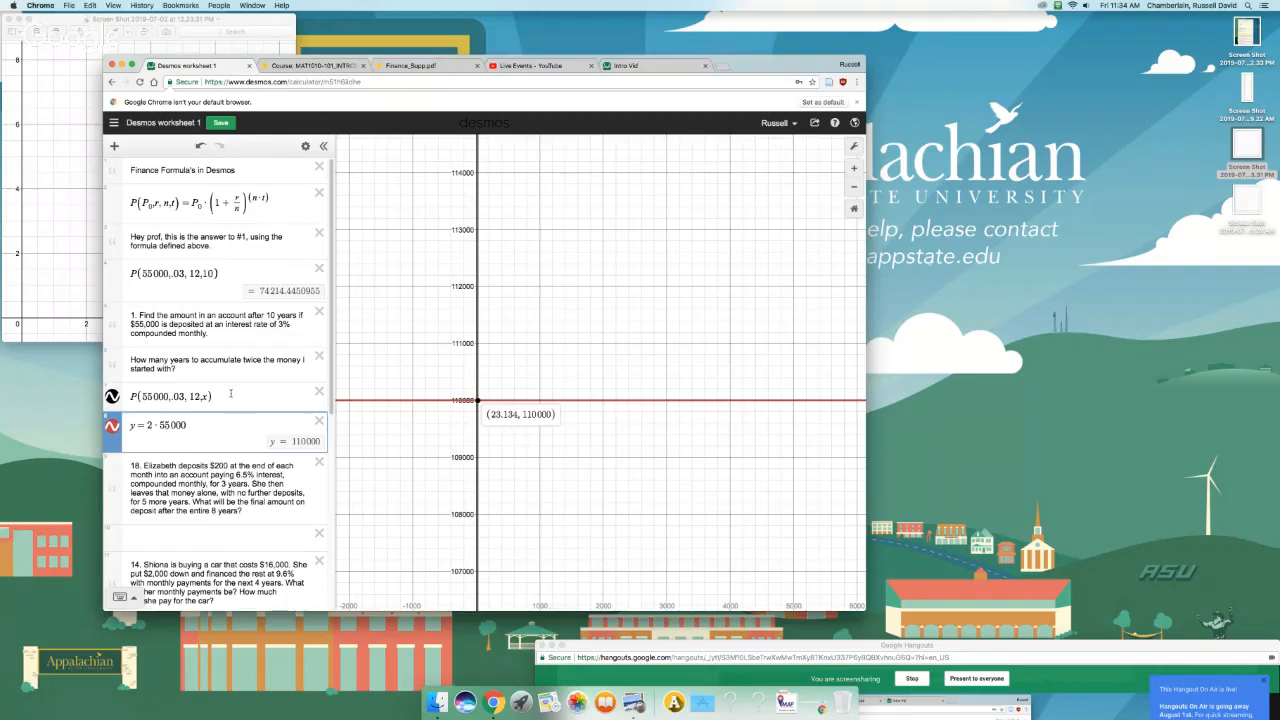
click(479, 402)
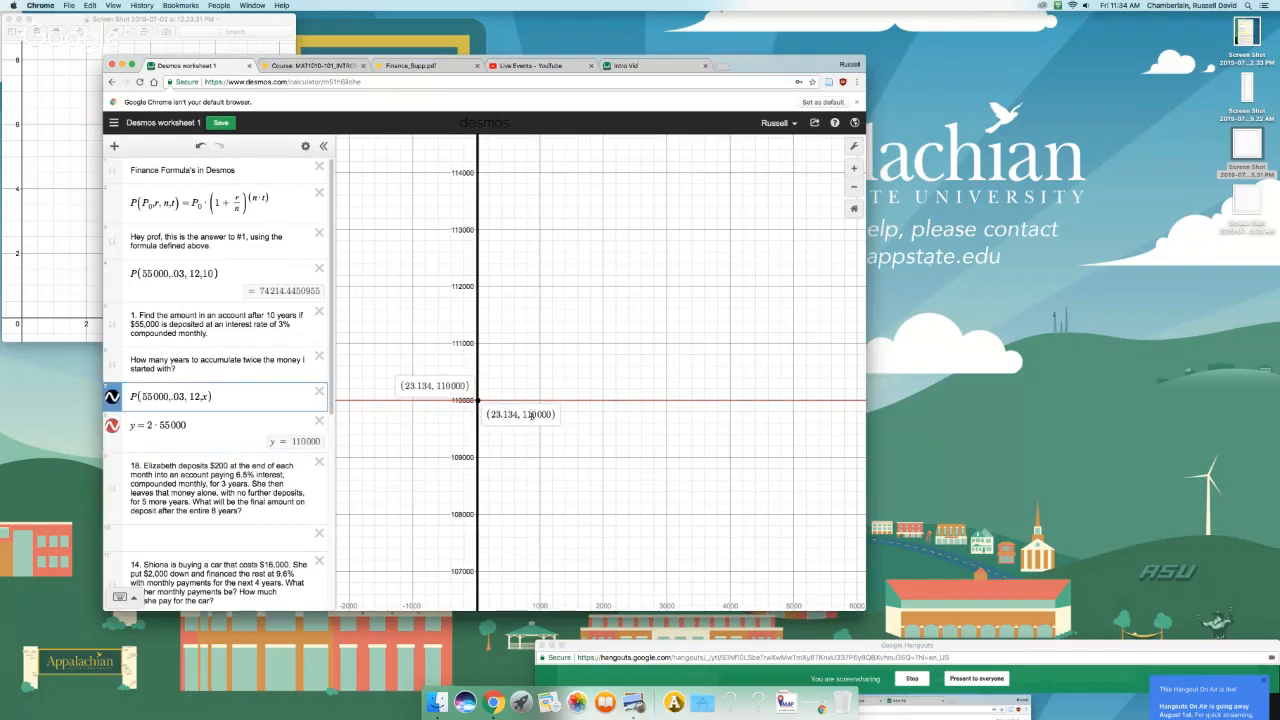
scroll(470, 405, up, 10)
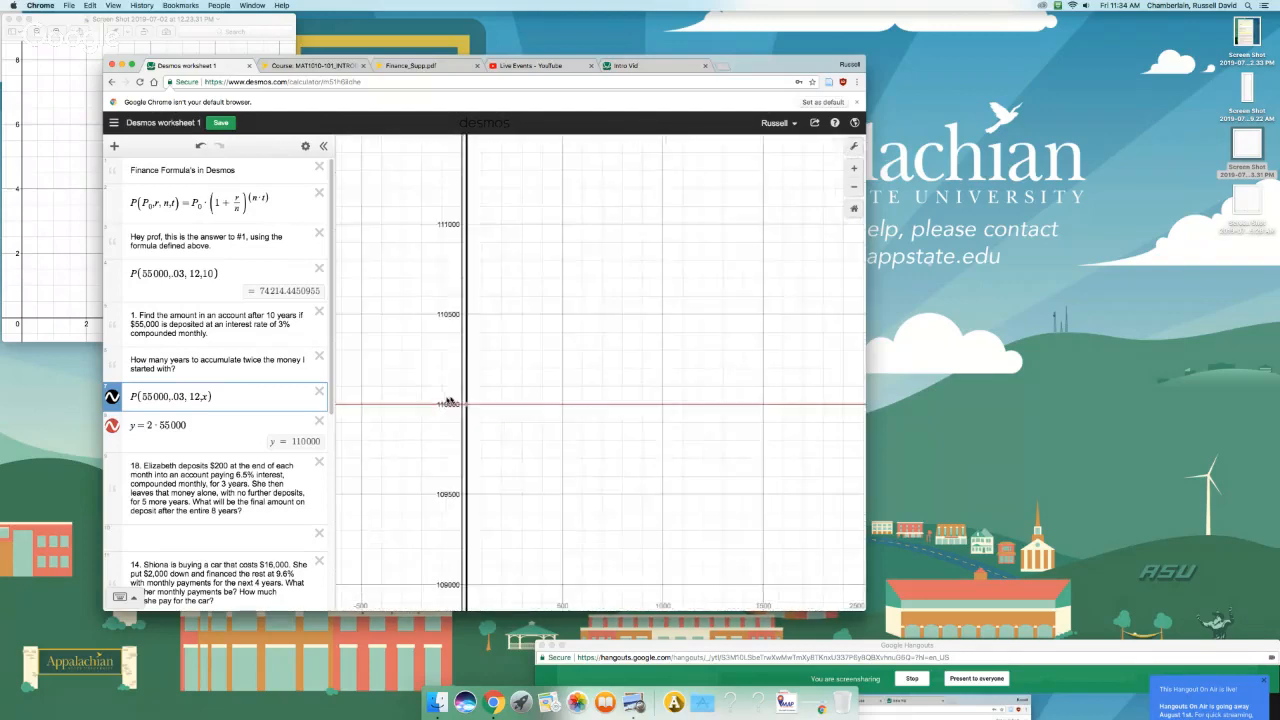
Step: Look closer at the intersection of P(55000,.03,12,x) and y = 2·55000 and read its coordinates
scroll(466, 404, up, 8)
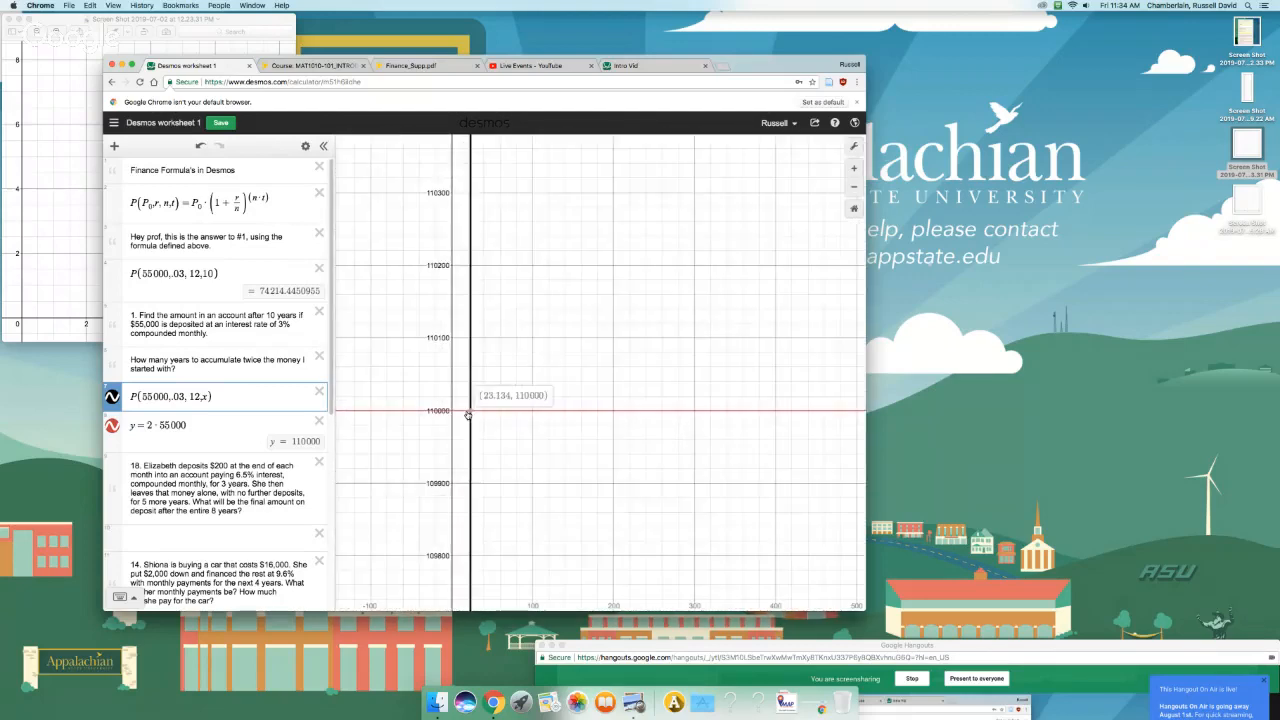
scroll(468, 414, up, 1)
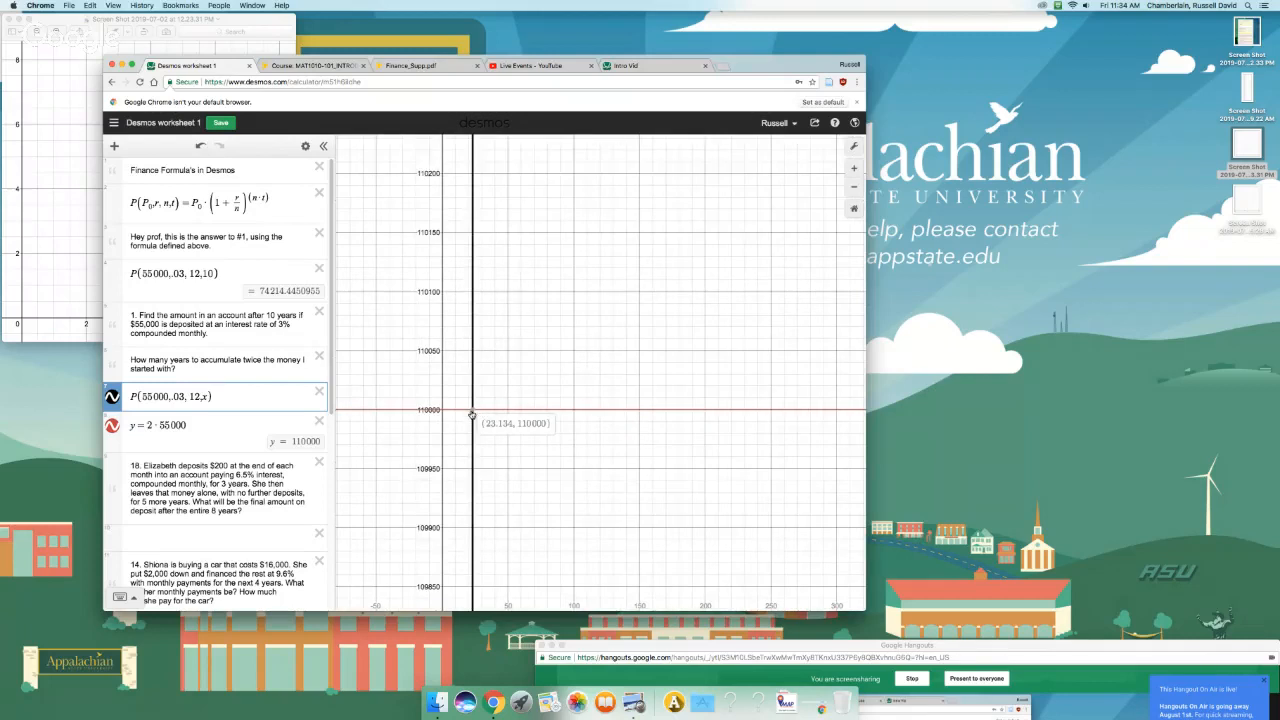
mouse_move(476, 413)
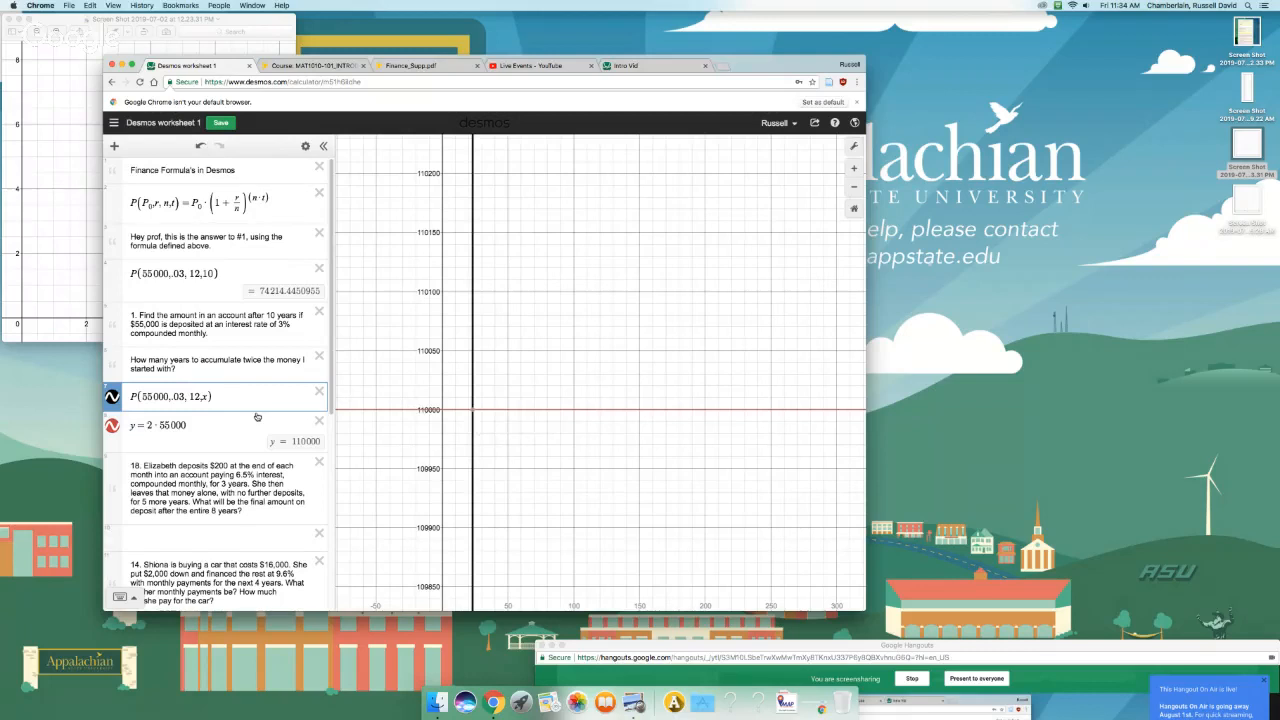
Step: Review the worksheet's finance questions, equations and the compound-interest formula at its beginning
scroll(256, 416, down, 3)
scroll(256, 416, up, 2)
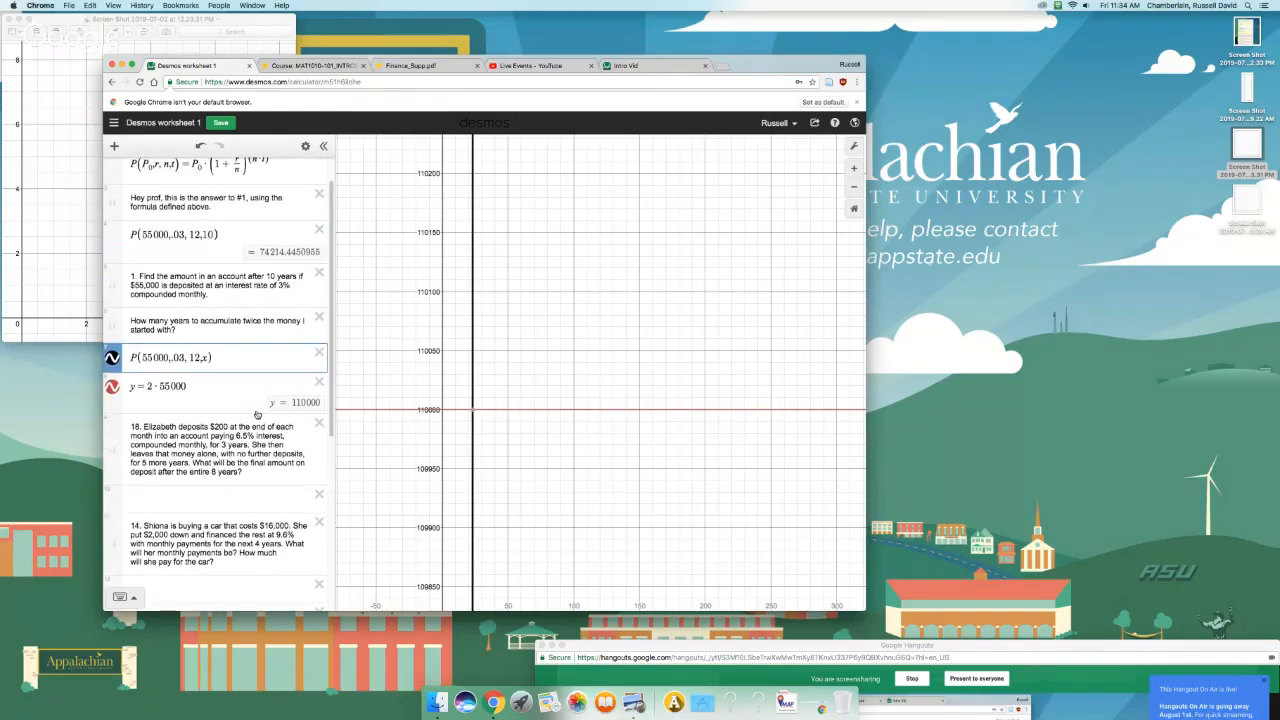
scroll(256, 413, down, 1)
scroll(256, 413, up, 1)
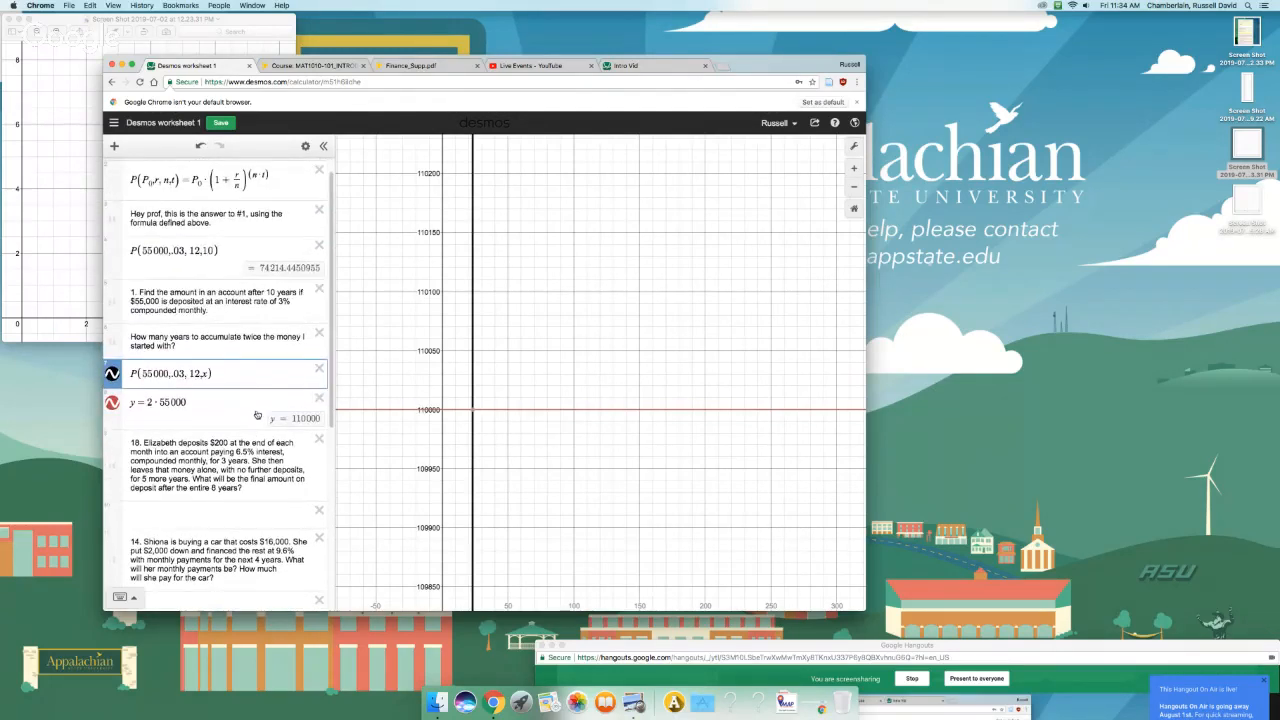
scroll(256, 410, down, 5)
scroll(256, 410, up, 10)
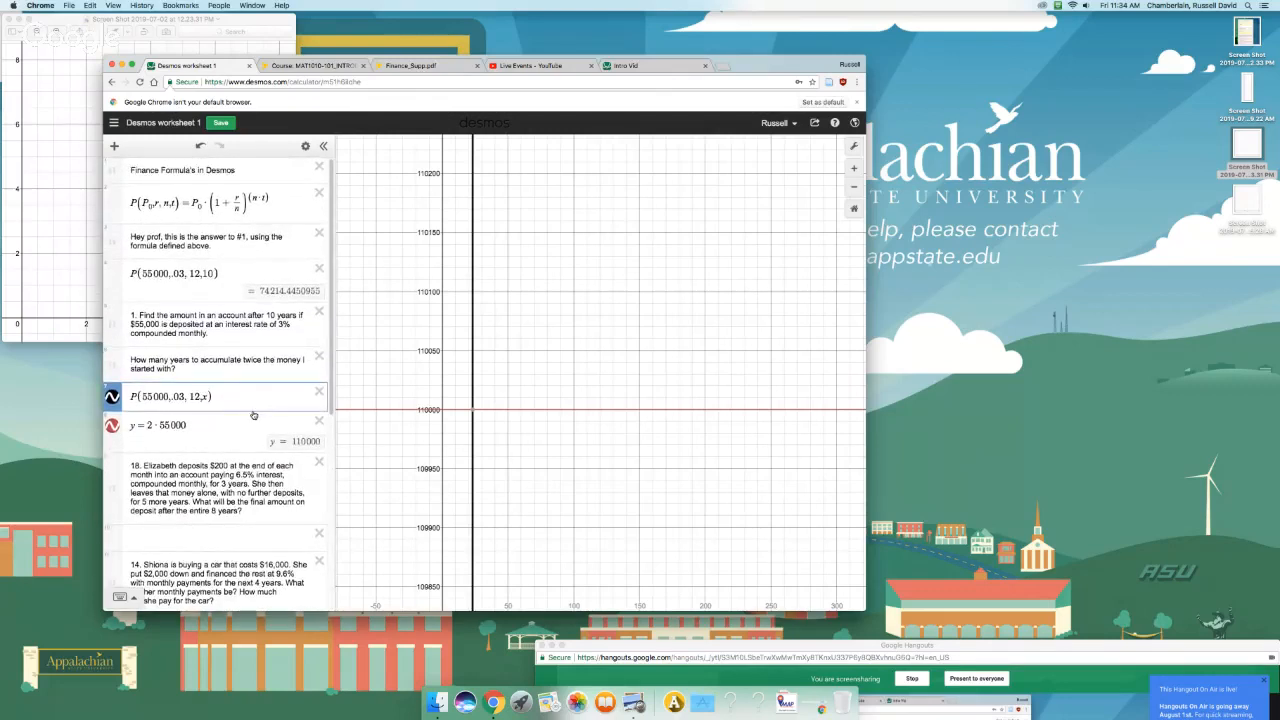
scroll(243, 405, down, 1)
scroll(241, 388, up, 1)
Step: Insert two empty lines below the compound-interest formula definition and make the first one active
click(275, 207)
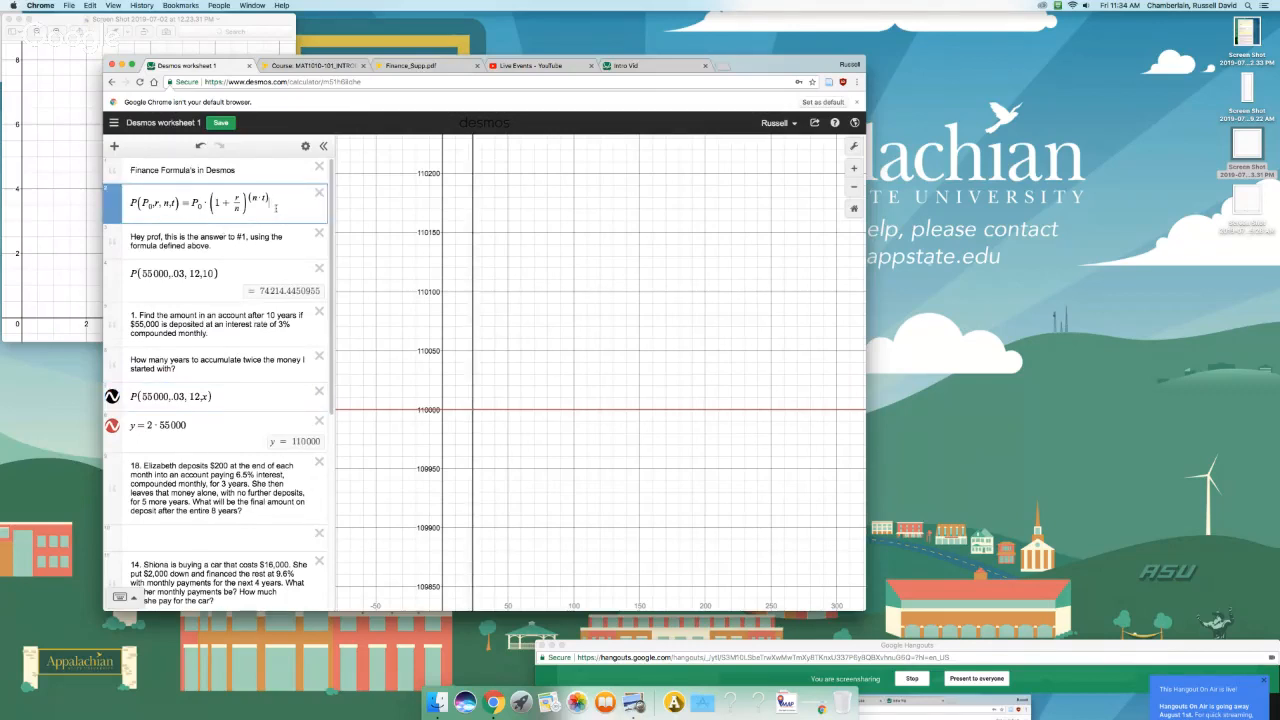
key(Return)
key(Return)
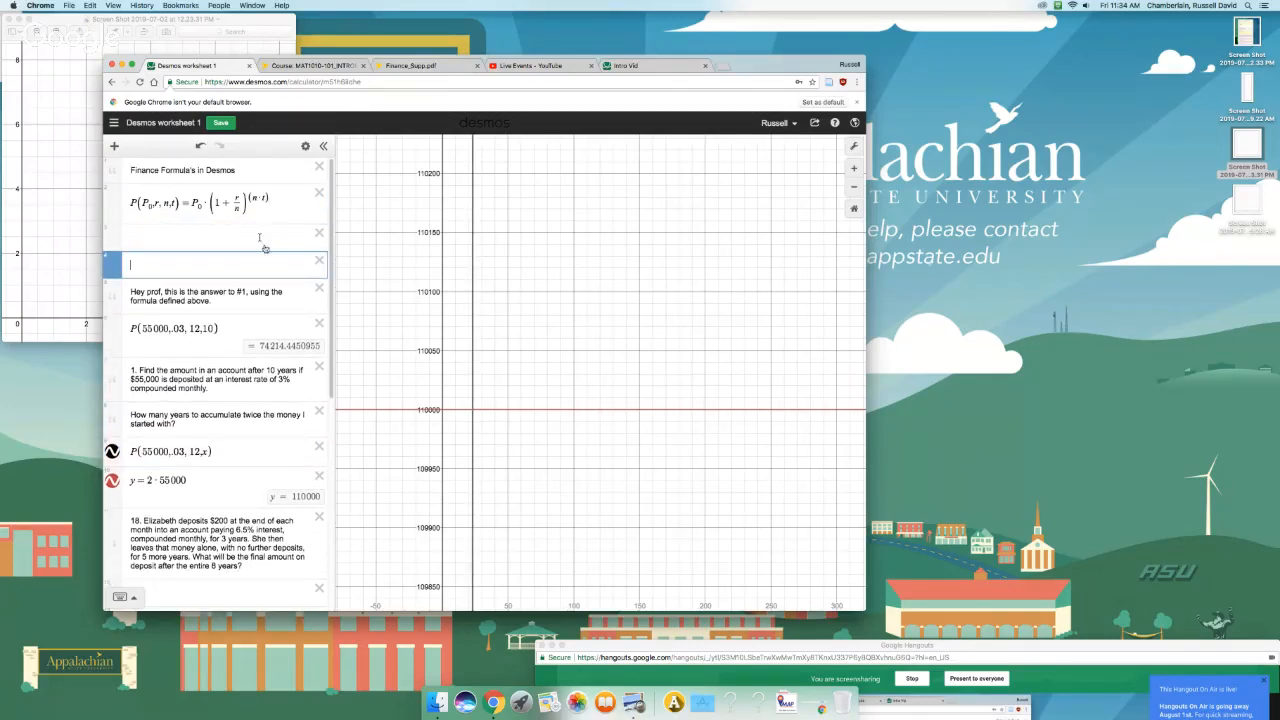
click(292, 205)
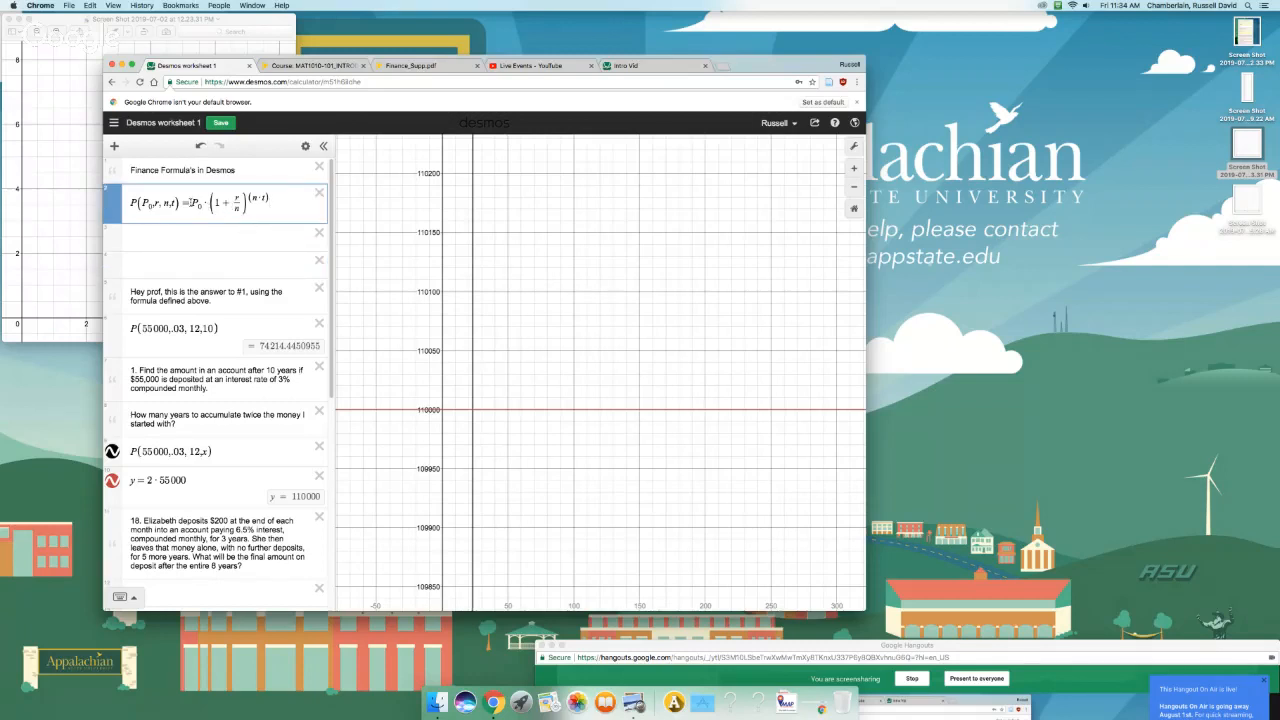
click(196, 236)
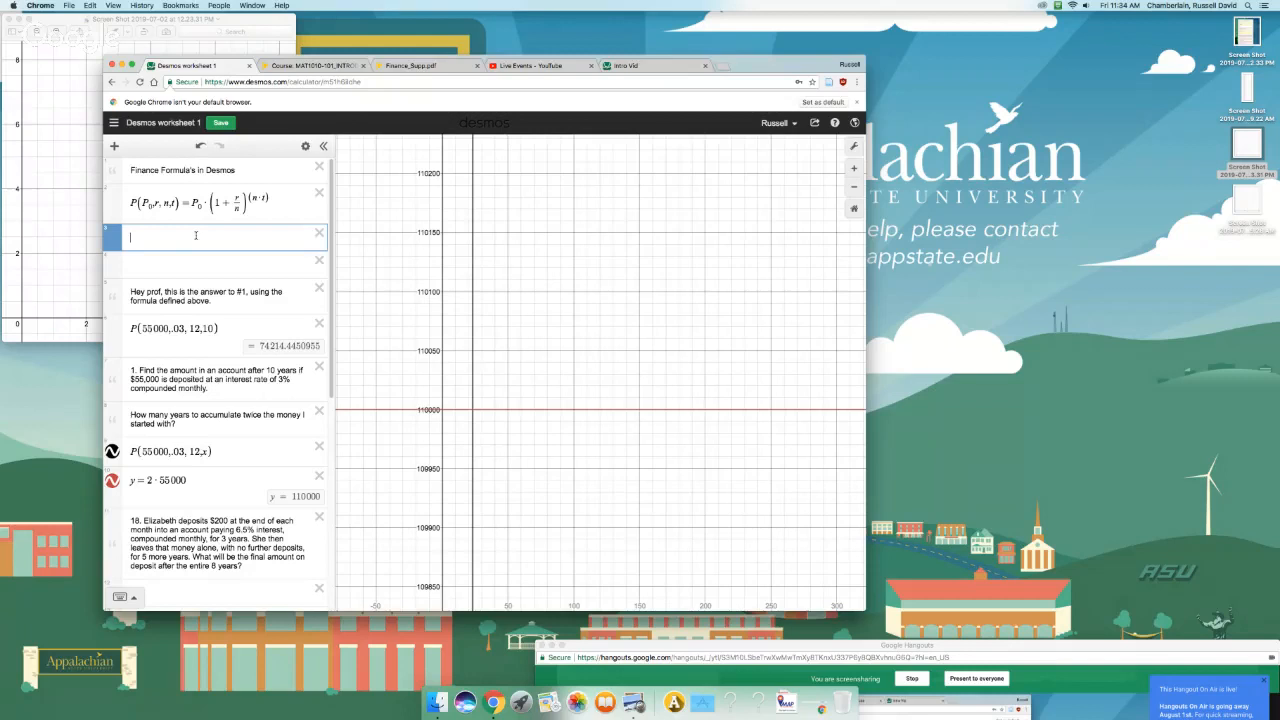
Step: Check the key formulas in Finance_Supp.pdf and the MAT1010 course page, and return to Desmos worksheet 1
click(423, 68)
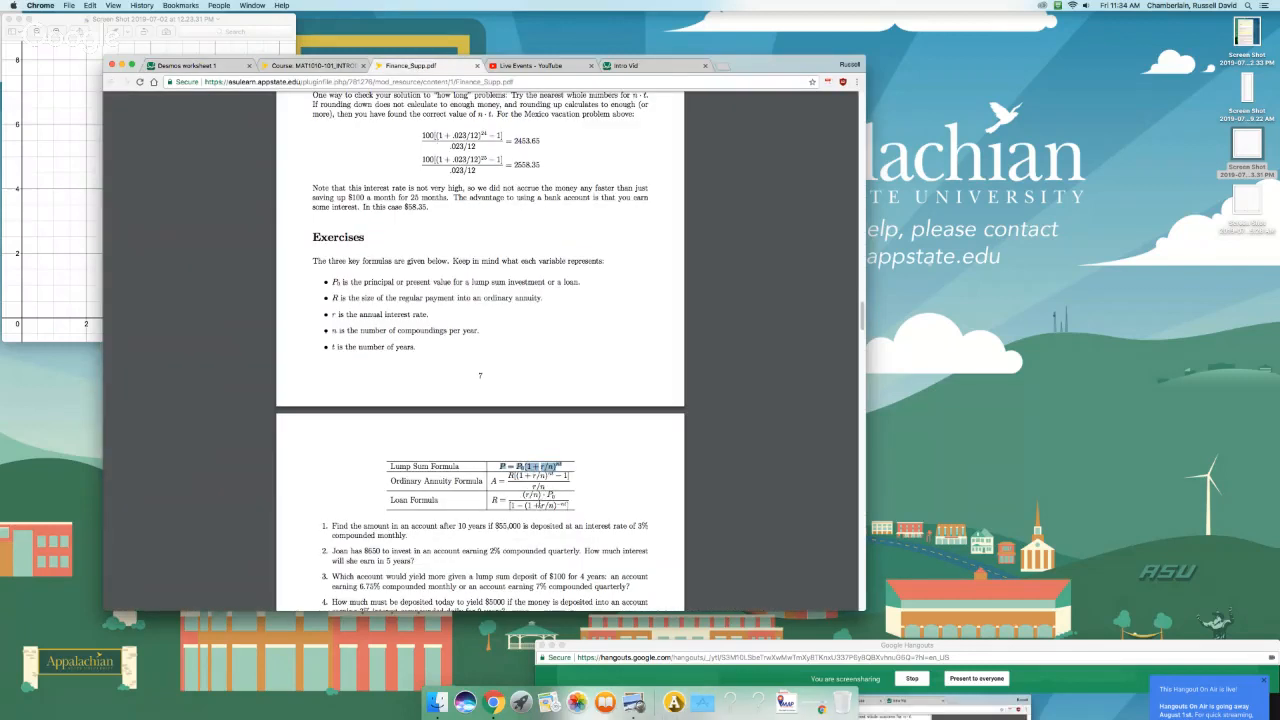
click(294, 66)
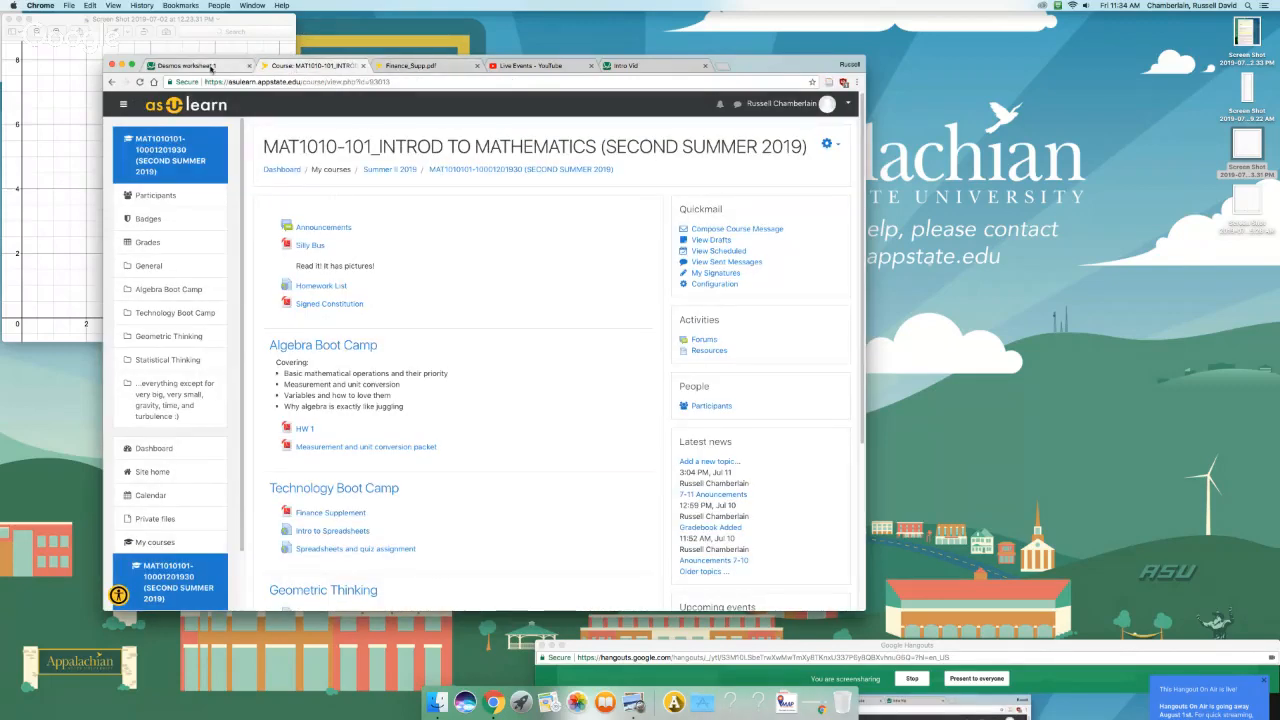
click(185, 66)
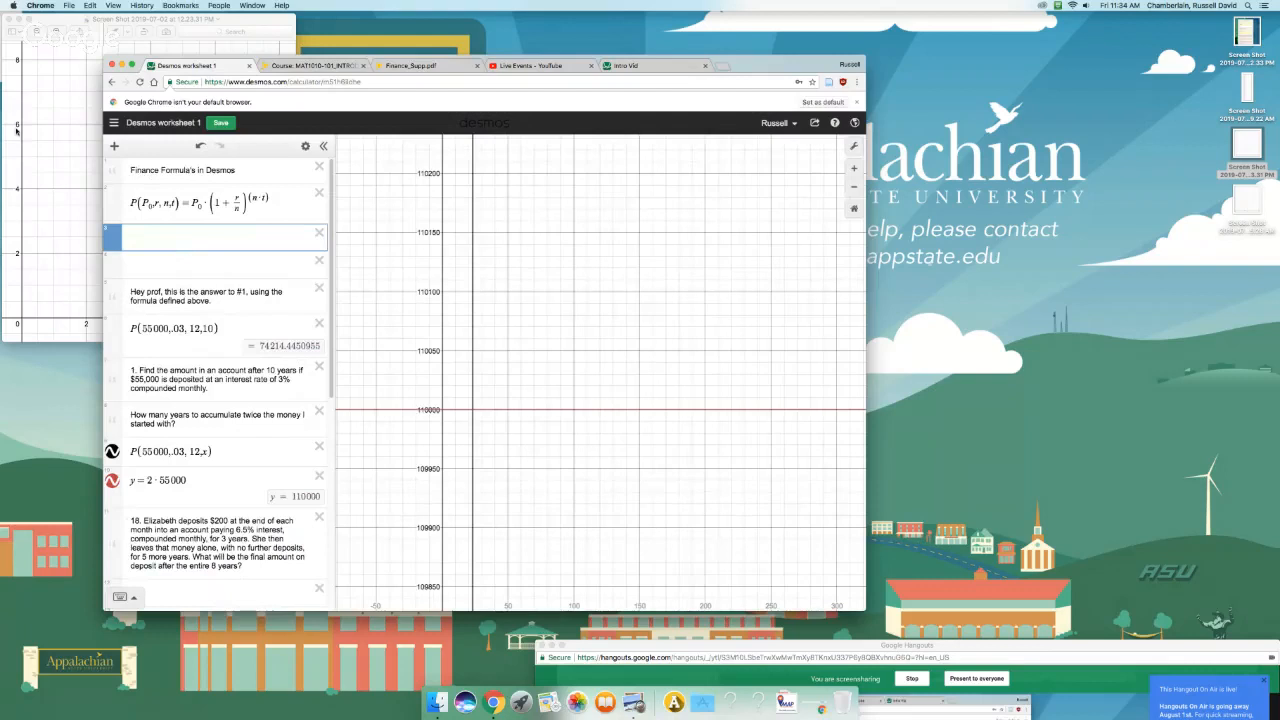
Step: Add a note at the end of the worksheet reading "Finance Packet: Solve #6, #9 in desmos, using multiple input formulas"
scroll(228, 560, down, 10)
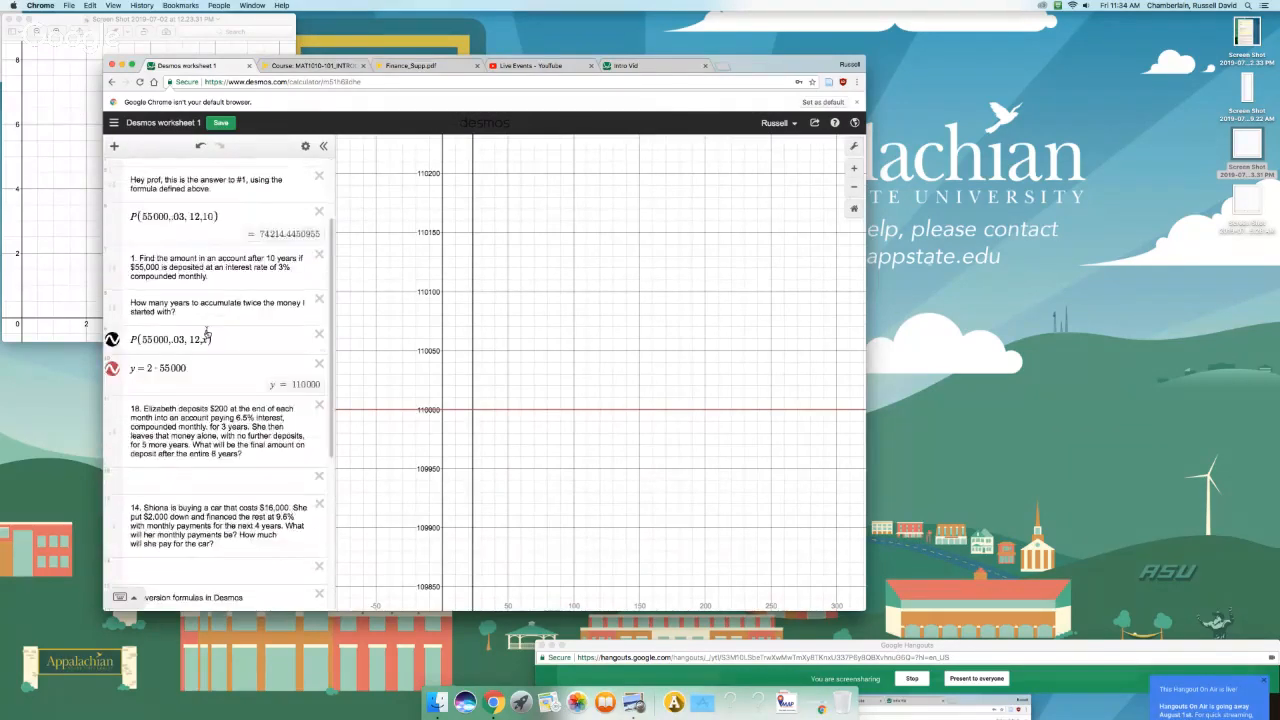
click(228, 580)
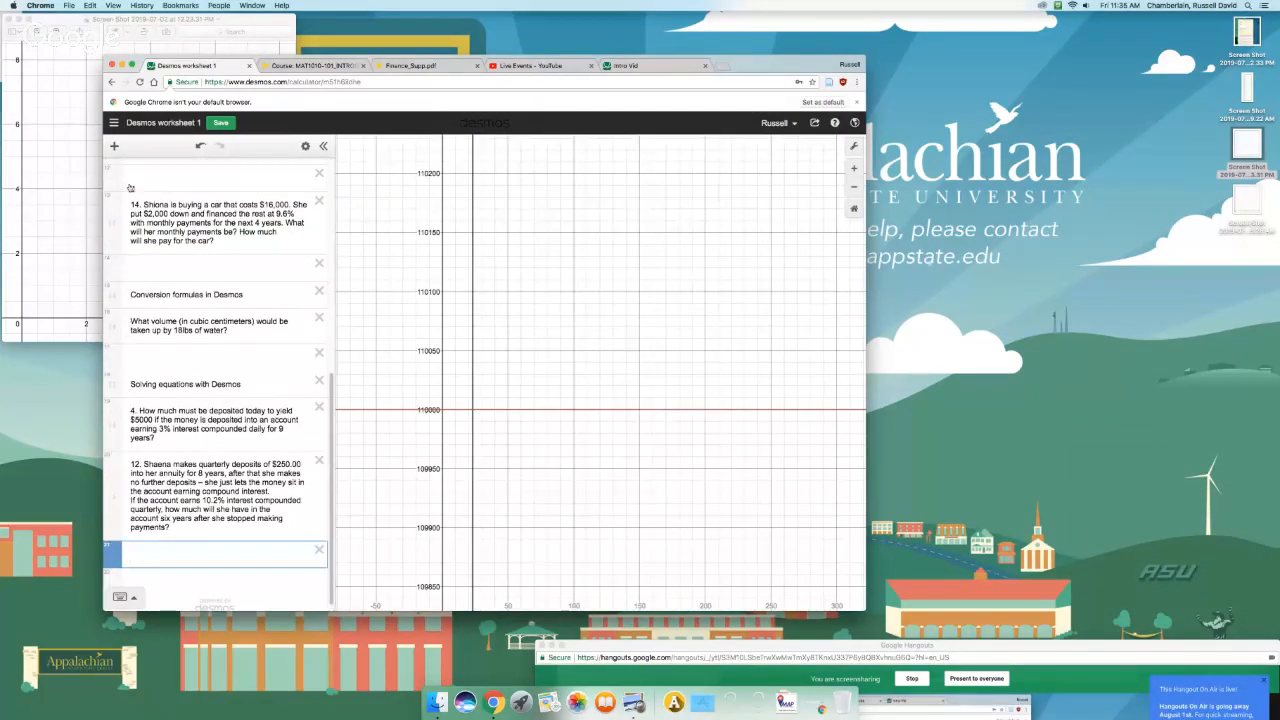
click(114, 146)
click(135, 195)
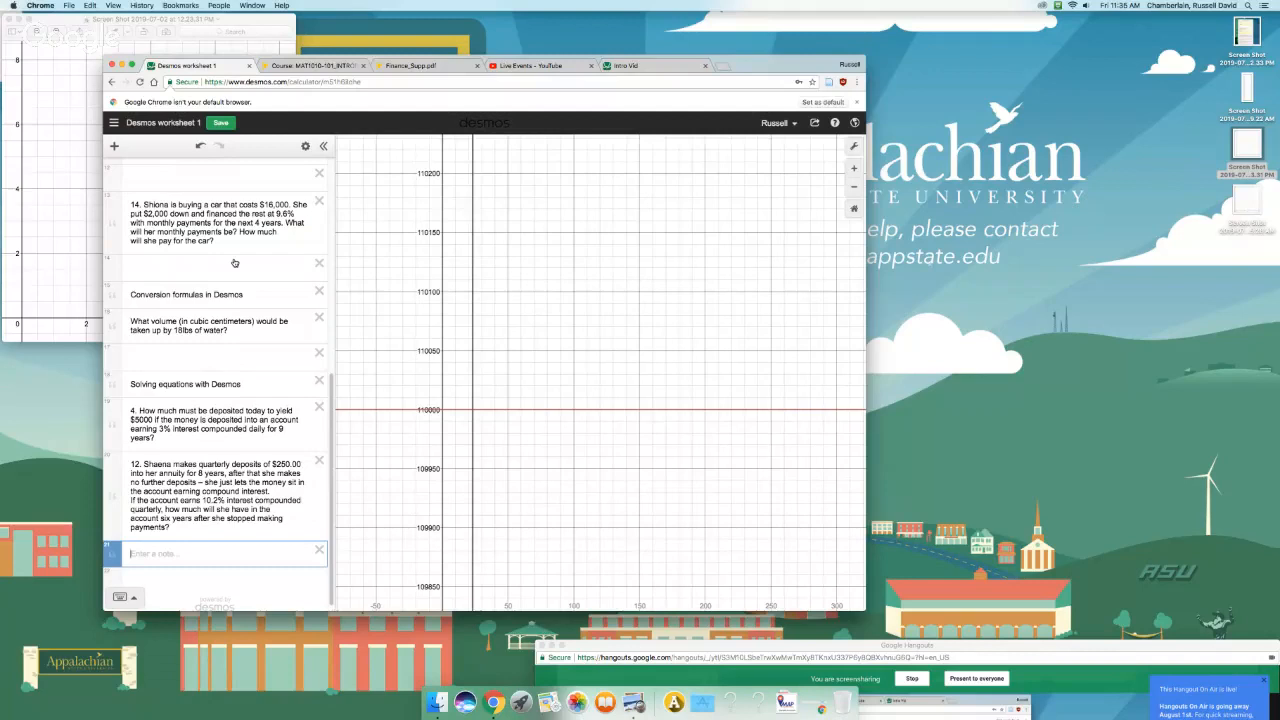
text(Finance Packet: Solve #6, #9 in desmos, using)
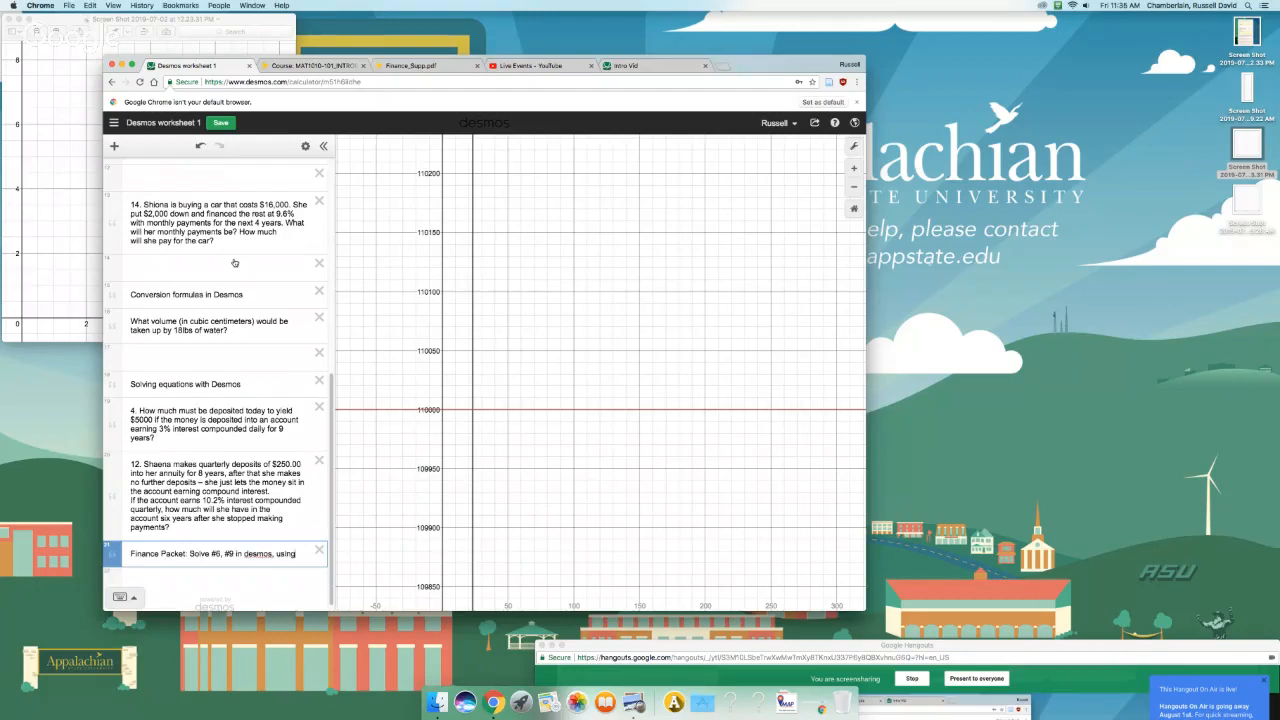
text( multiple in)
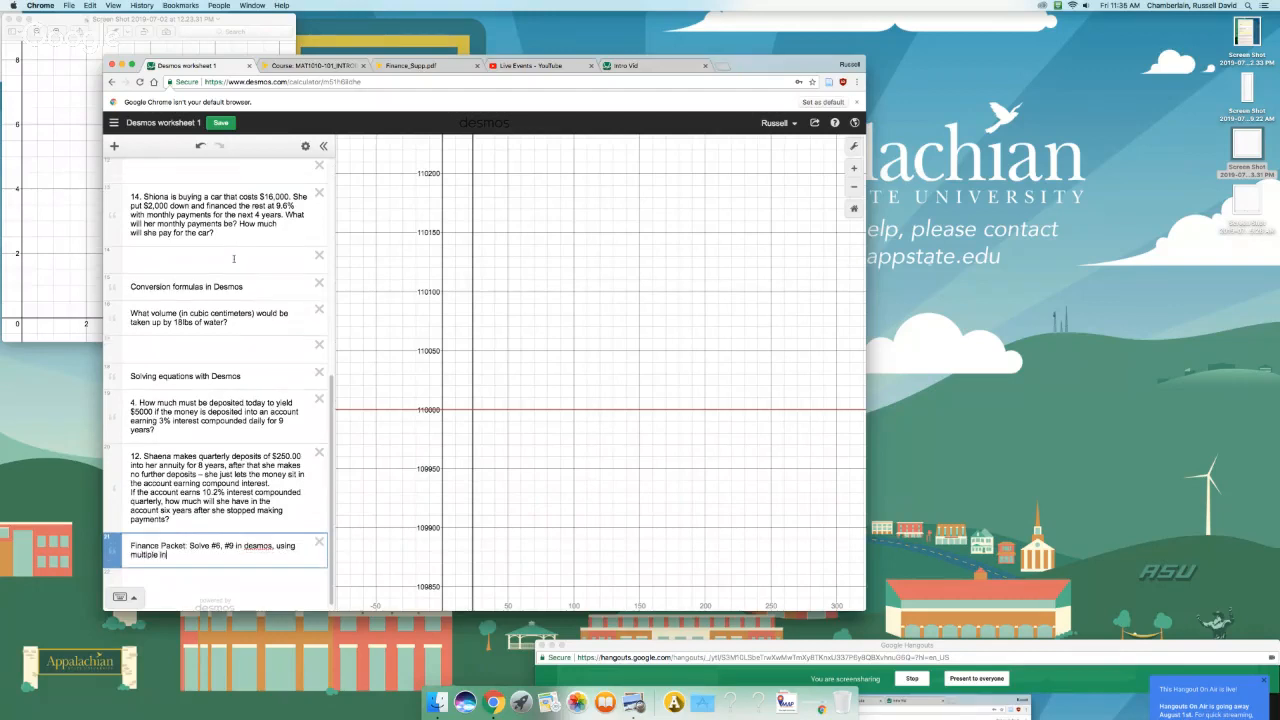
text(put formulas)
key(Return)
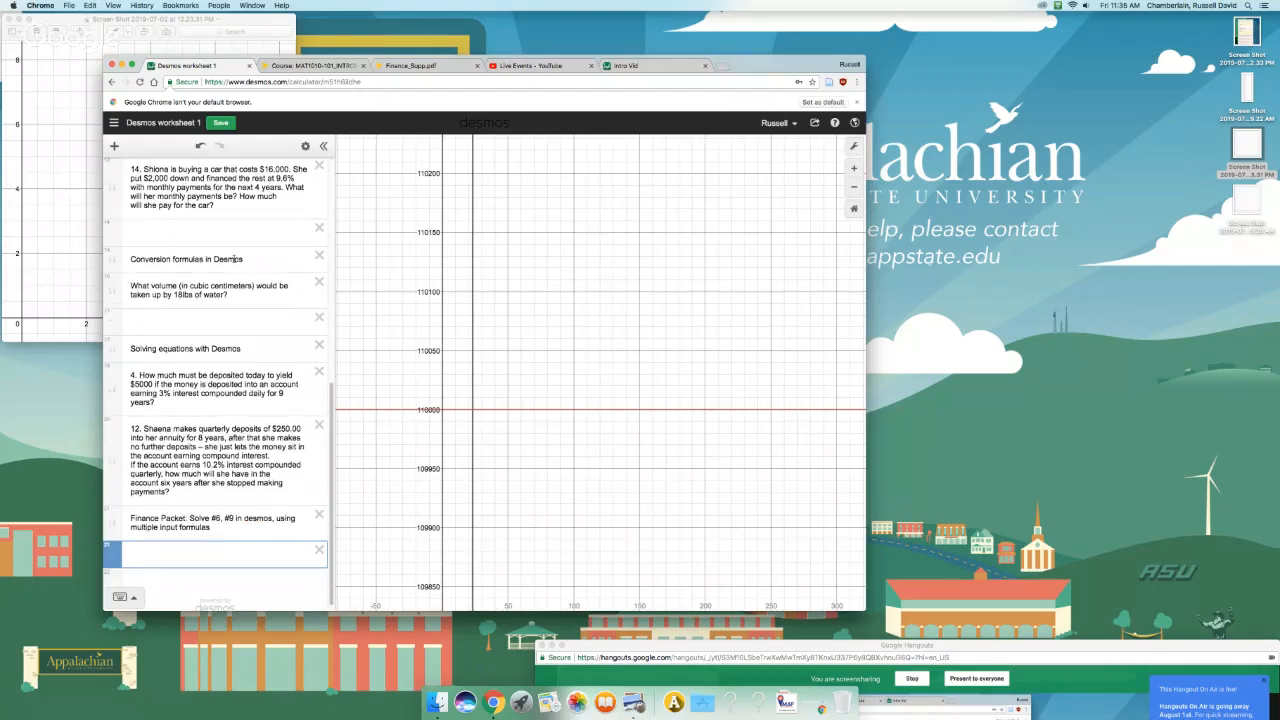
text(Also)
key(BackSpace)
key(BackSpace)
key(BackSpace)
key(BackSpace)
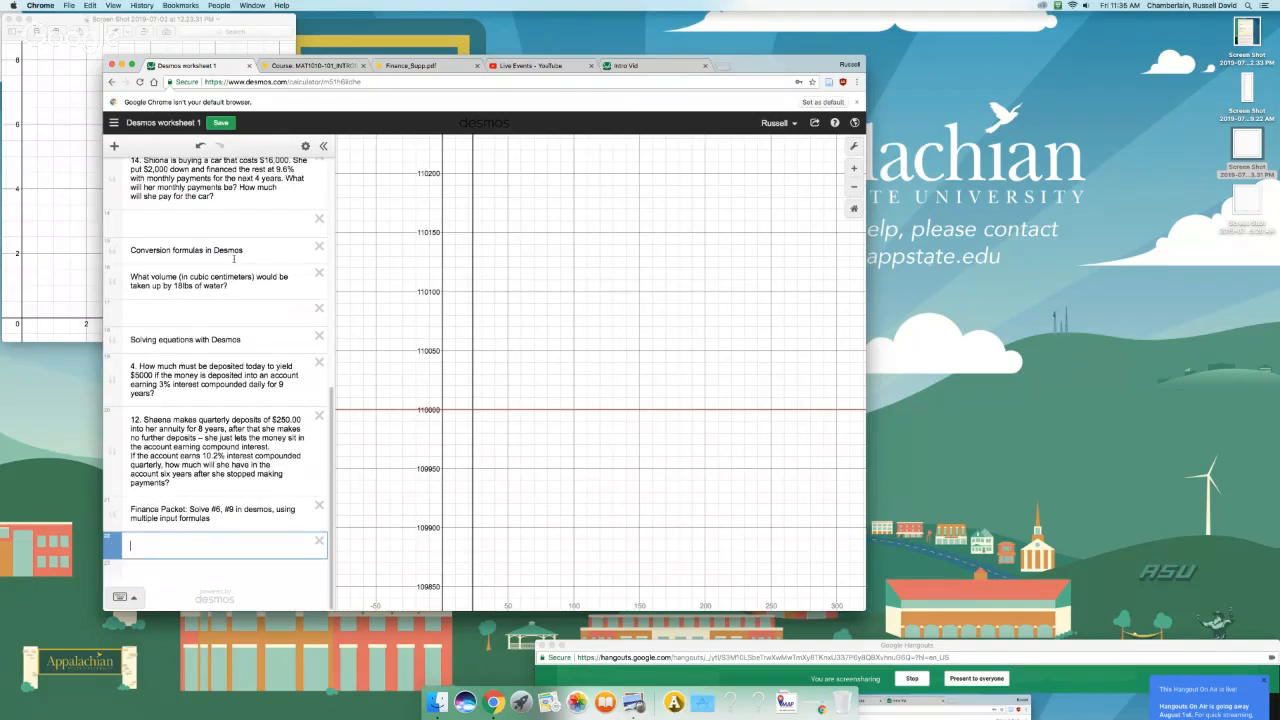
key(BackSpace)
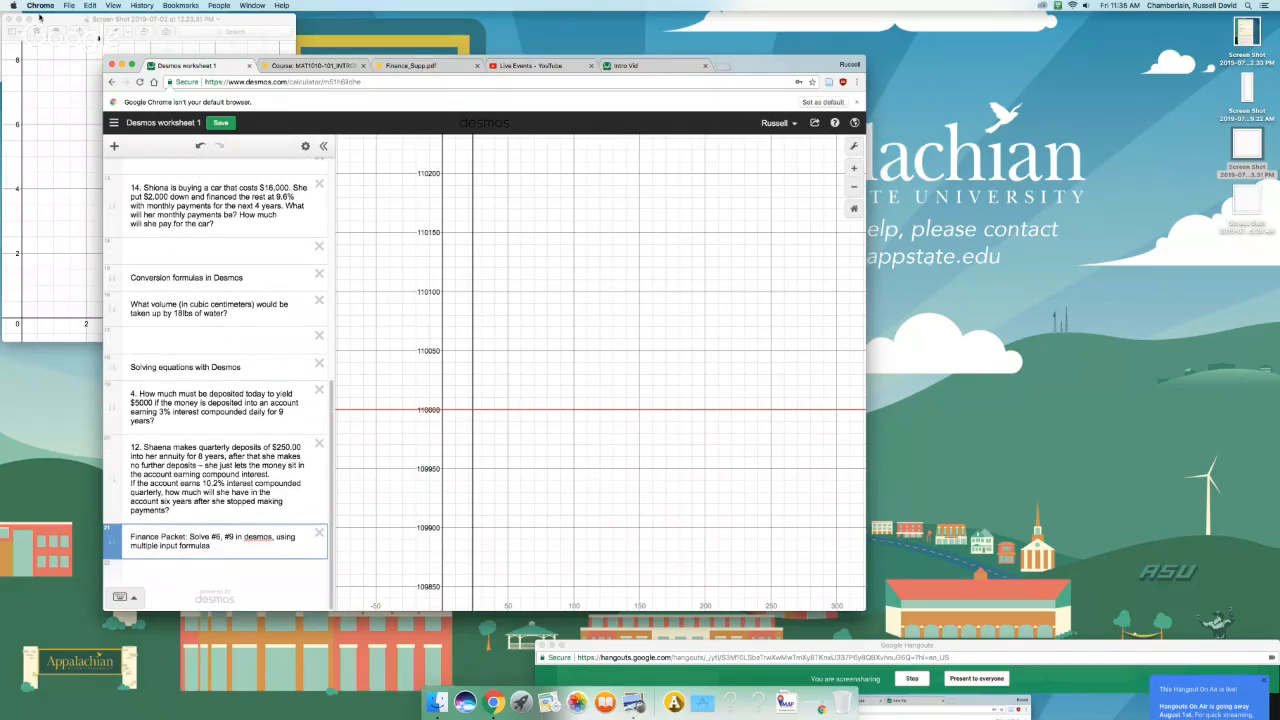
Step: Add the note "Measure packet: #10, also Find the volume of water (in ft^3) taken up by 10kg" and an empty line below it
click(115, 148)
click(146, 202)
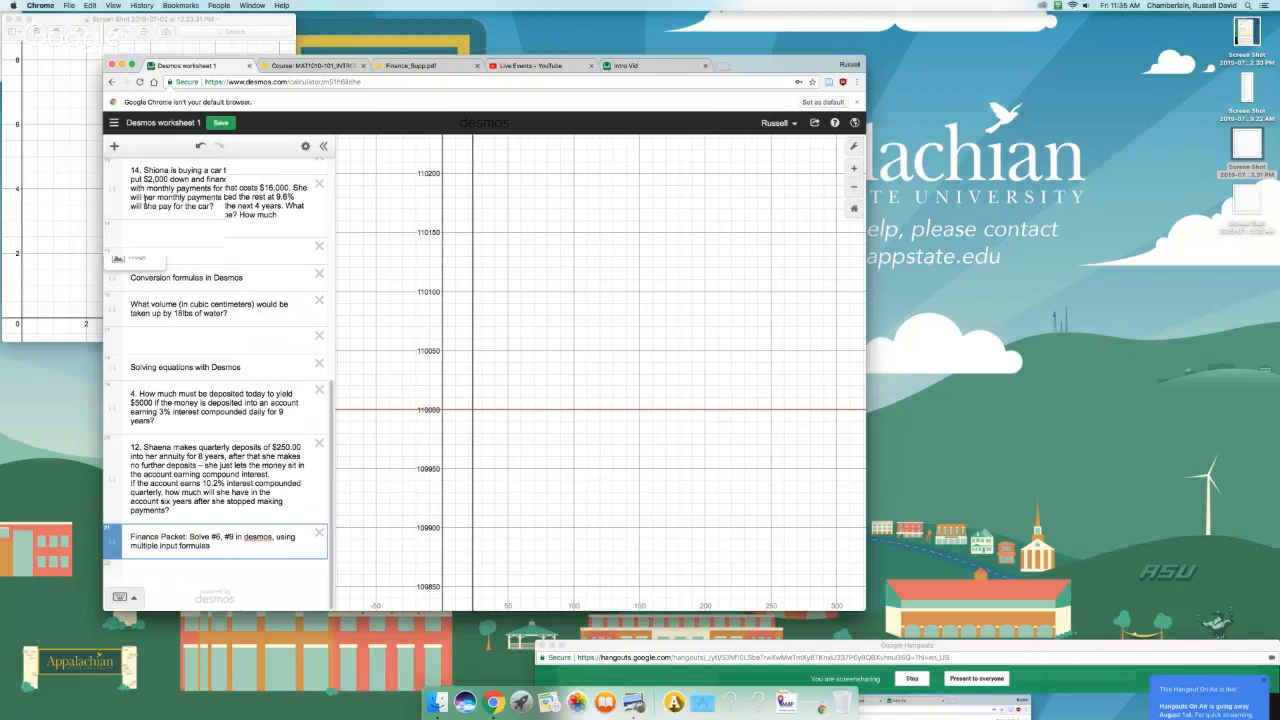
text(Measur)
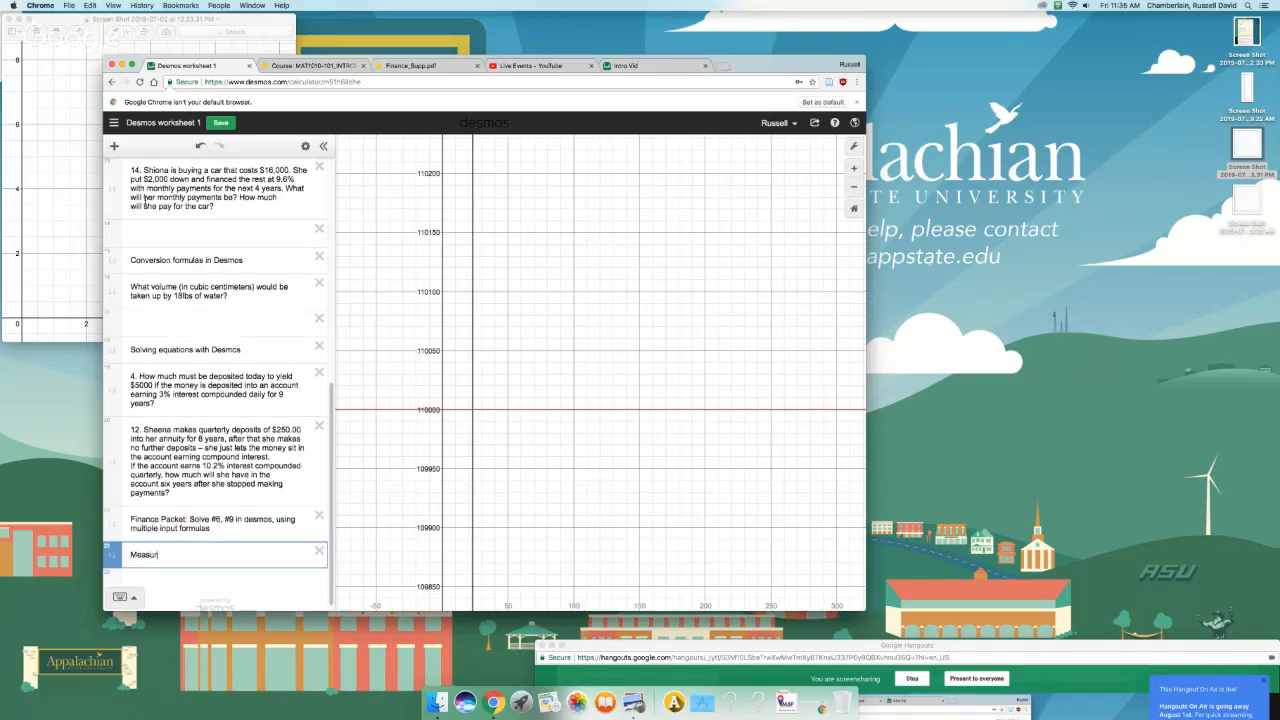
text(e packet: #10)
text(, also Find the volume of water)
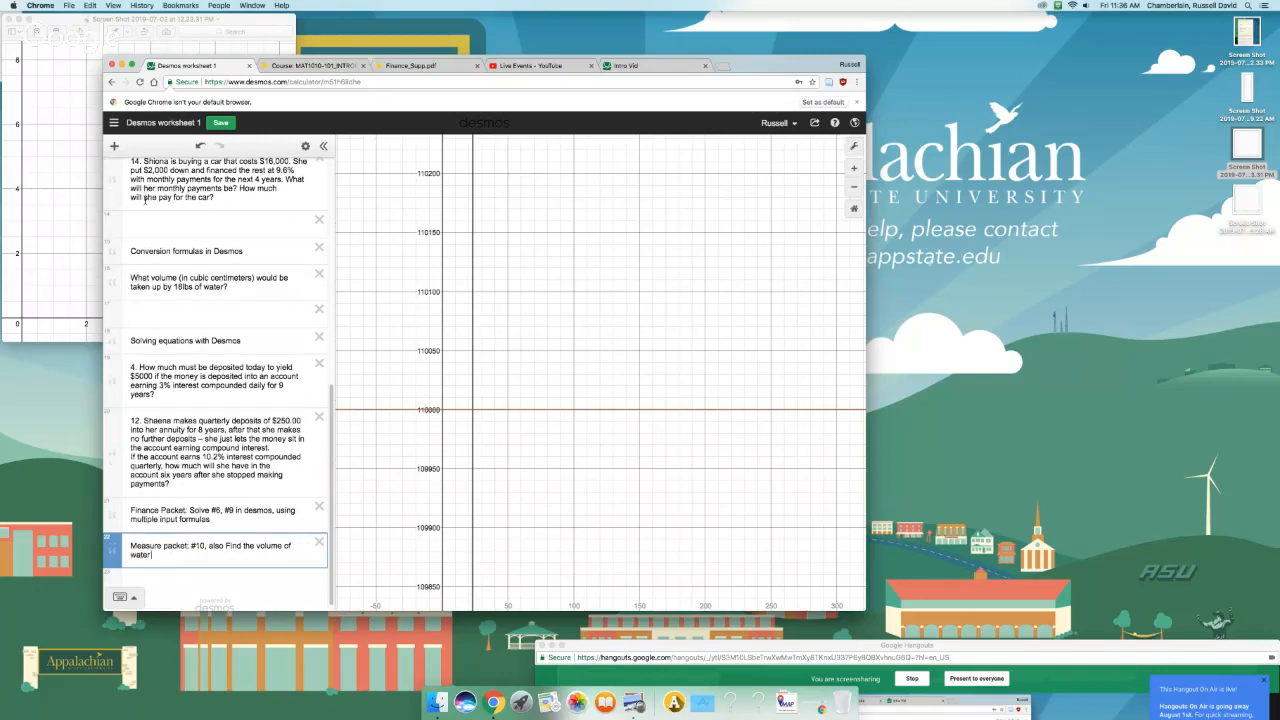
text( (in ft^3) taken up by 10kgg)
scroll(267, 393, down, 1)
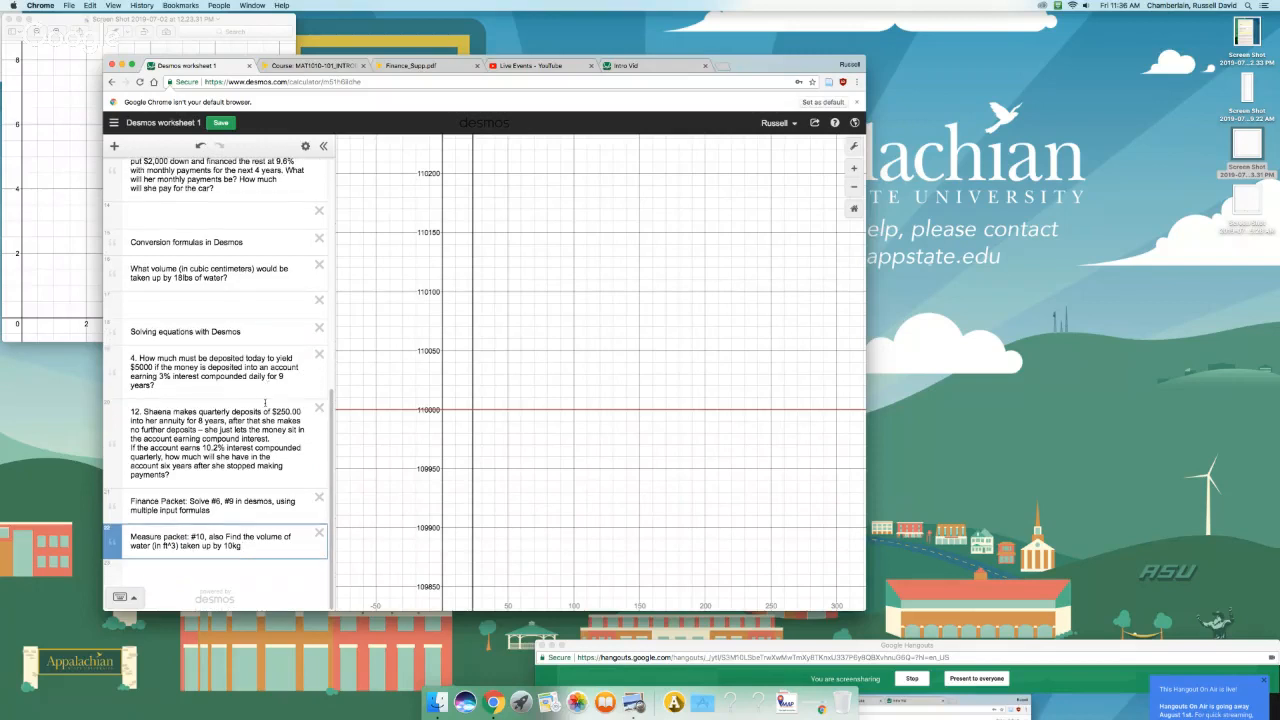
click(237, 567)
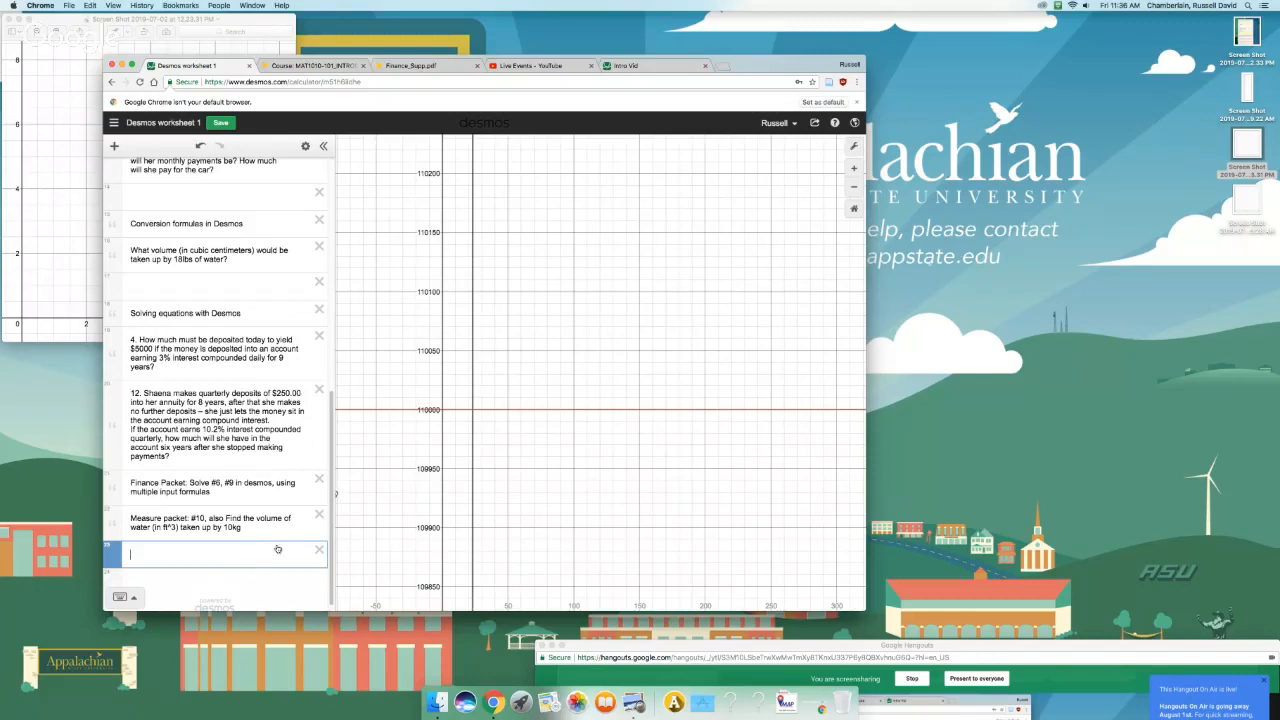
Step: Search Google for "density of water" in a new browser tab
click(722, 67)
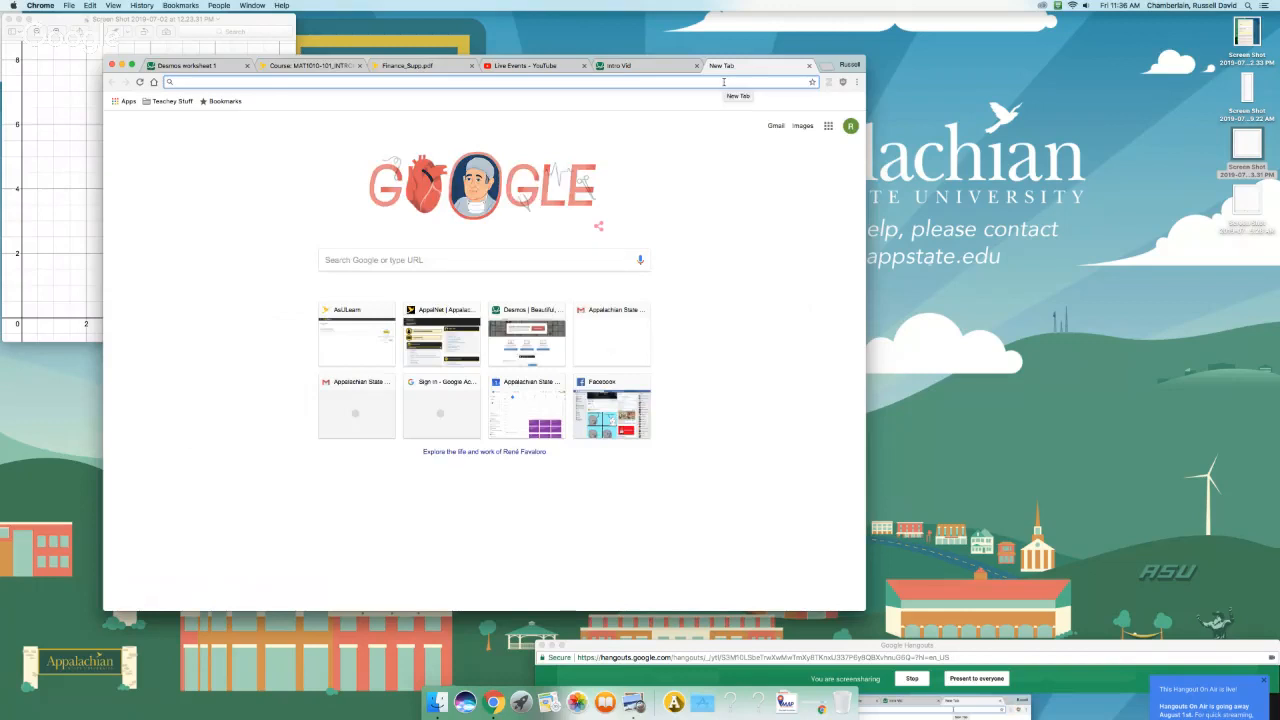
text(density of wa)
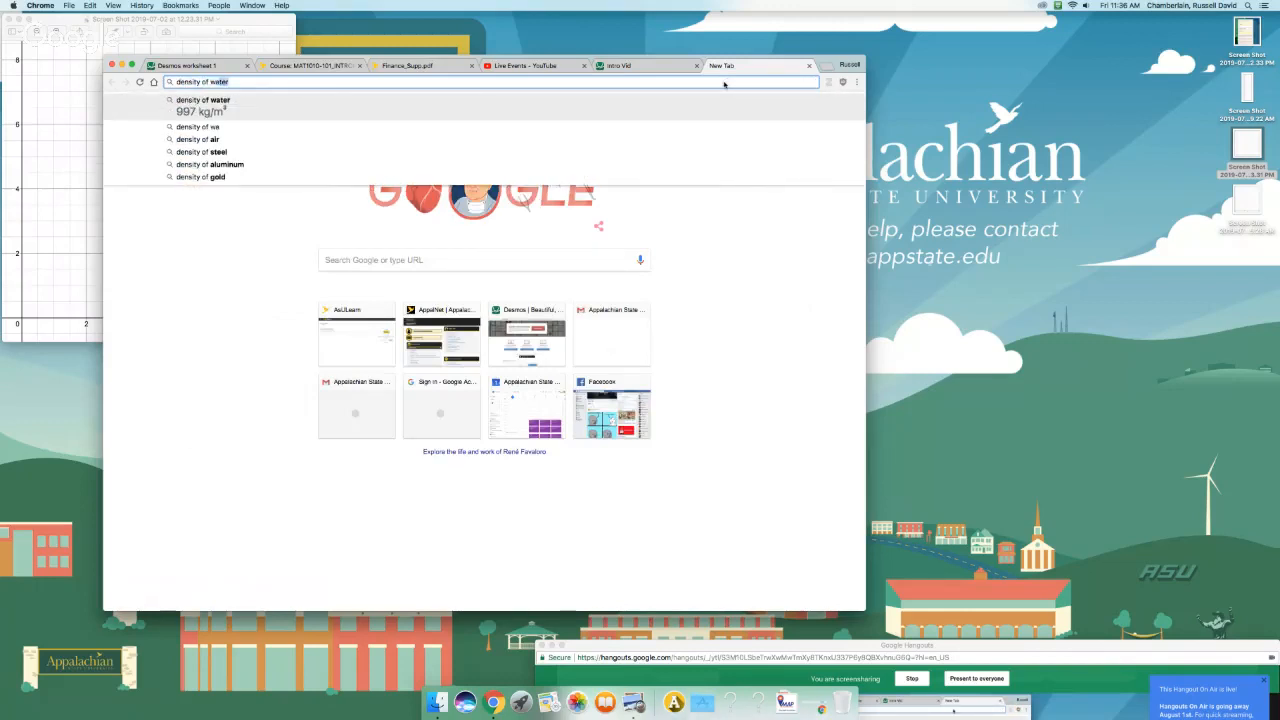
key(BackSpace)
key(BackSpace)
key(BackSpace)
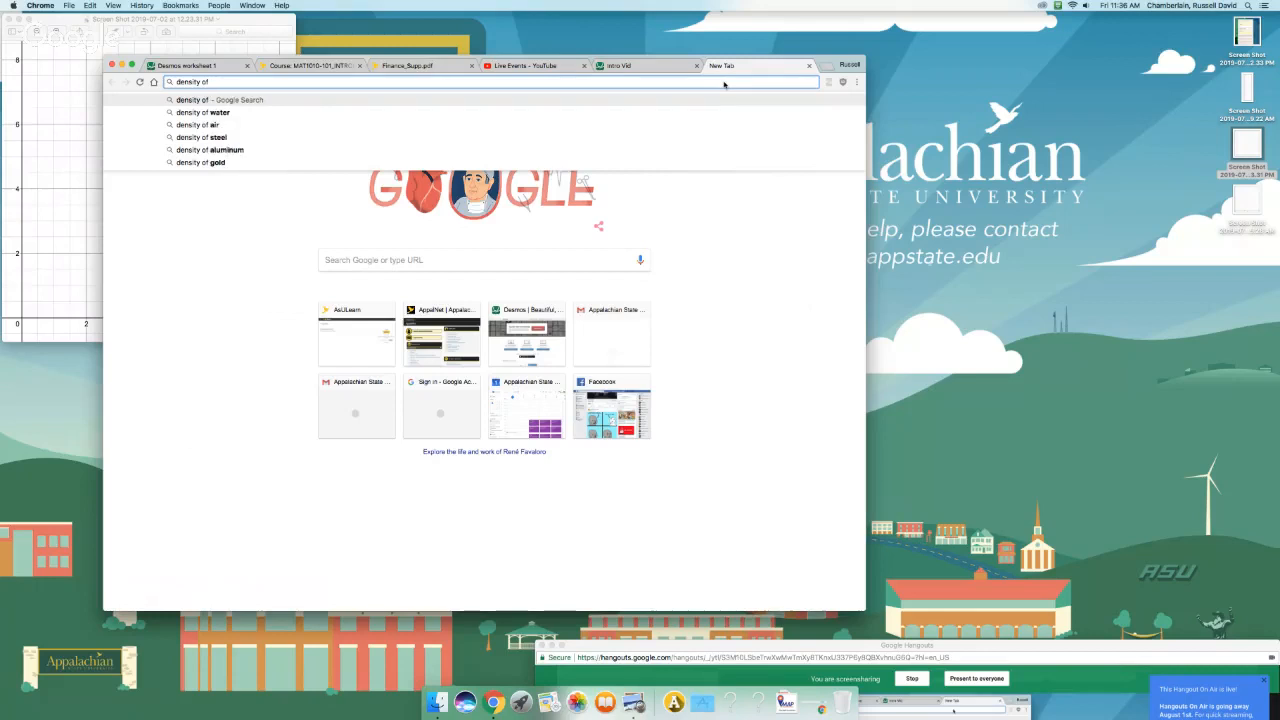
text(w)
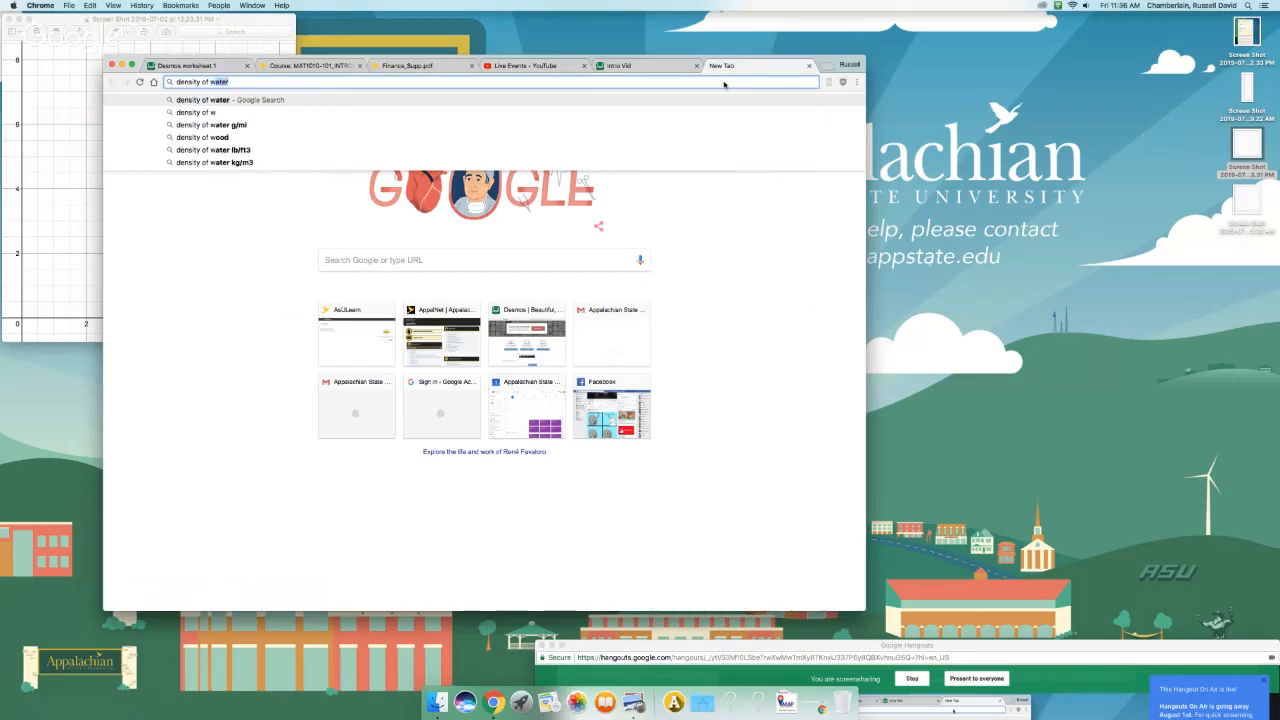
text(ater)
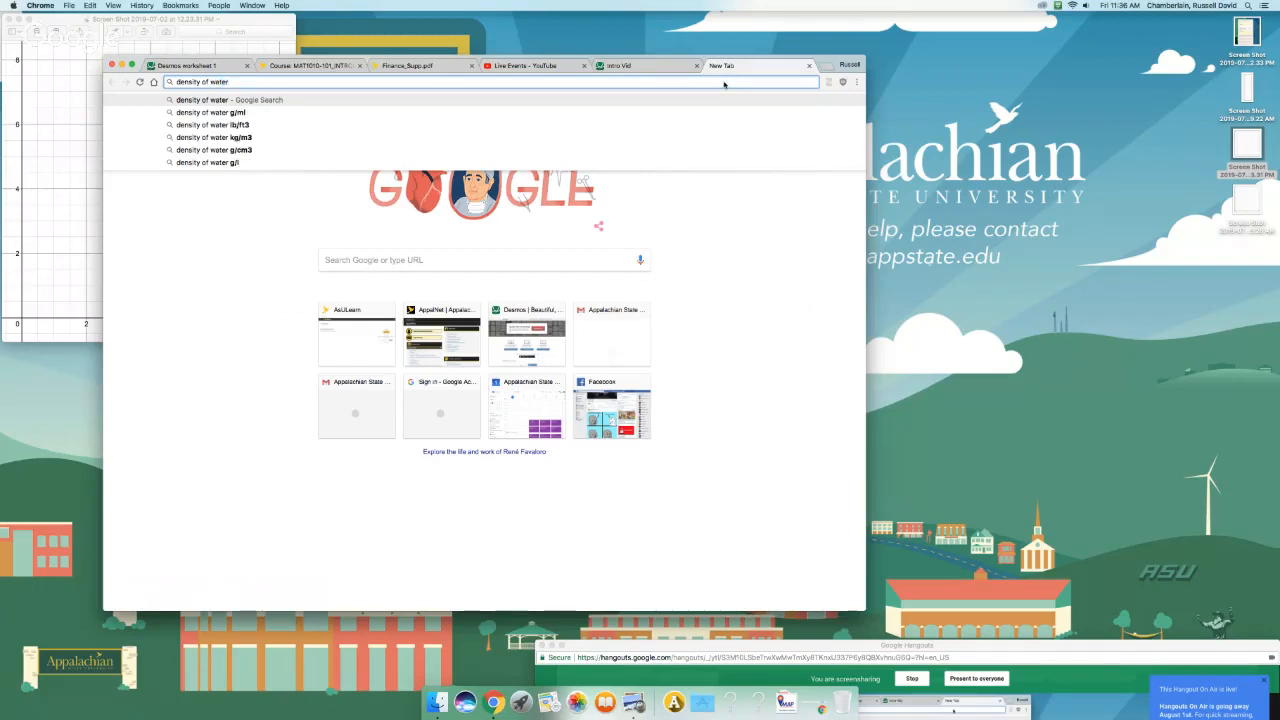
key(Return)
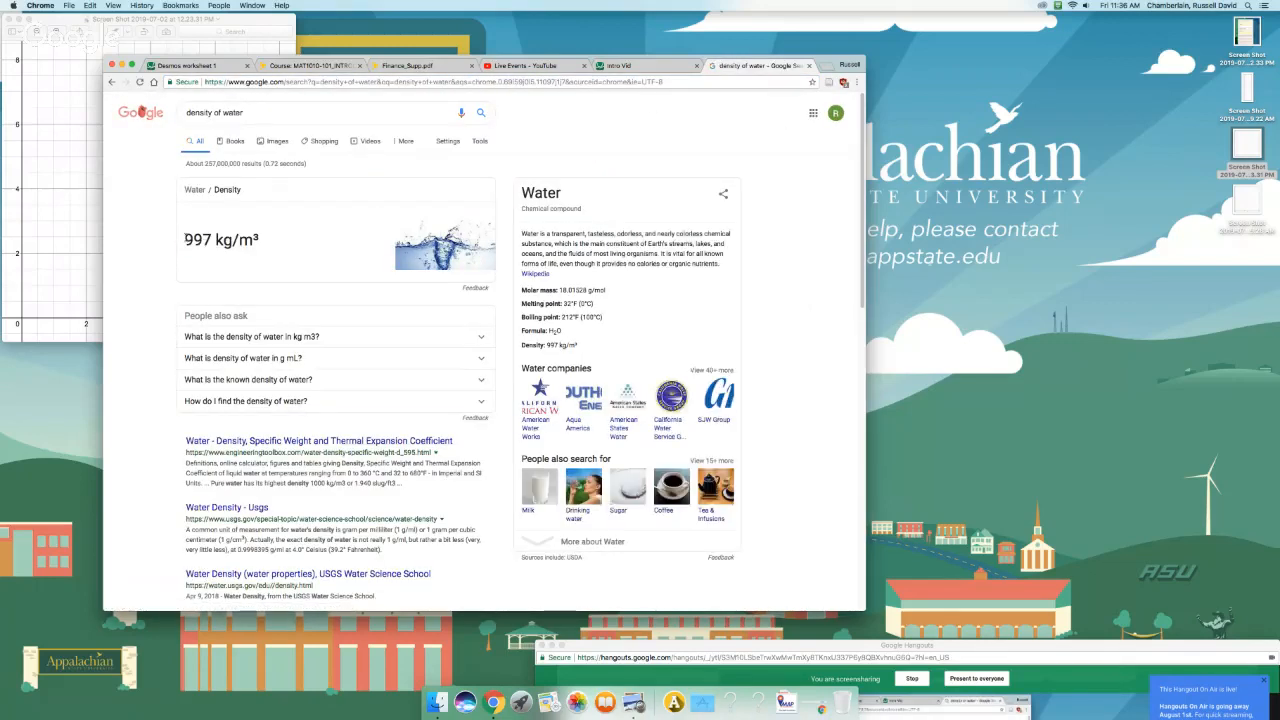
Step: Highlight the water density value in the search results and return to Desmos worksheet 1
drag(184, 240, 262, 240)
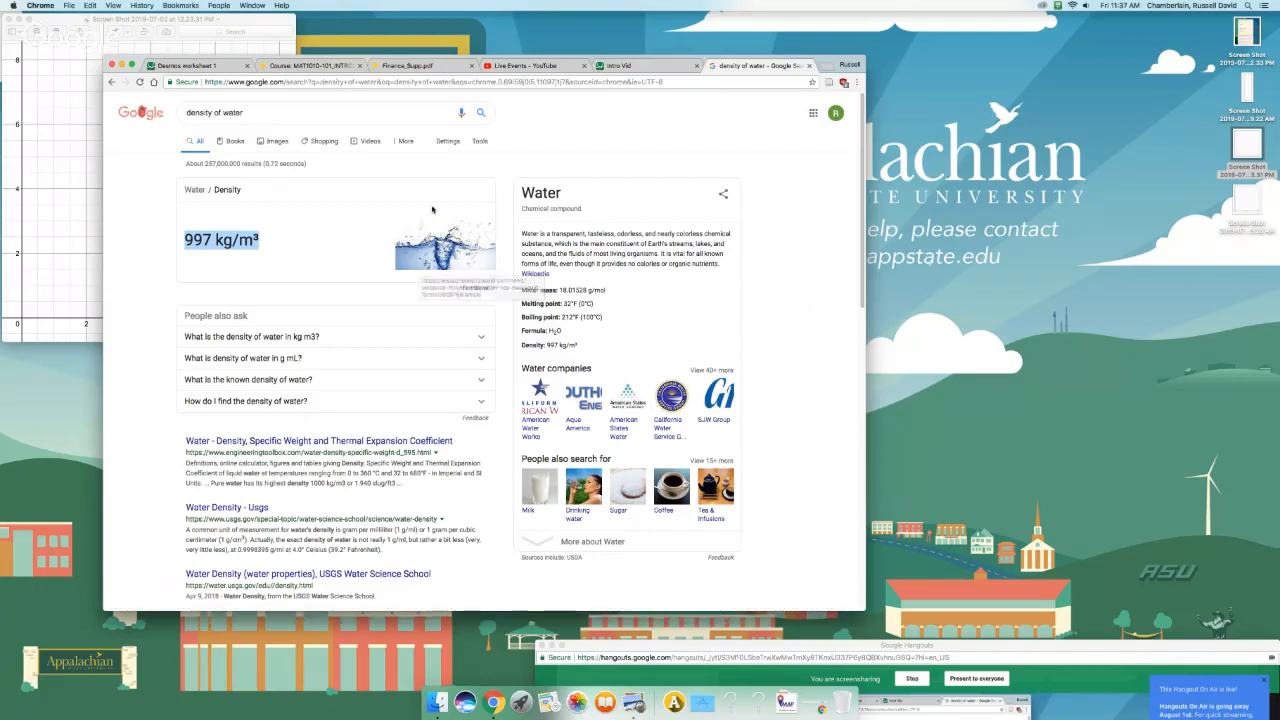
click(618, 65)
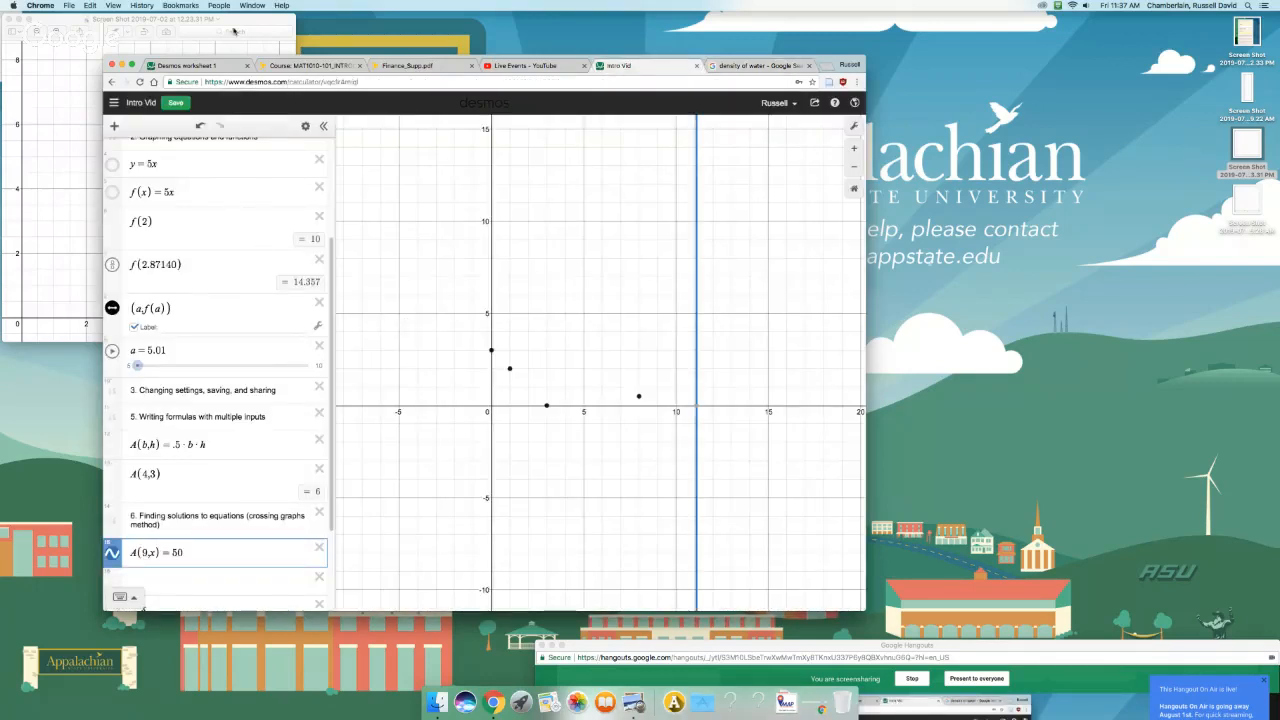
click(206, 65)
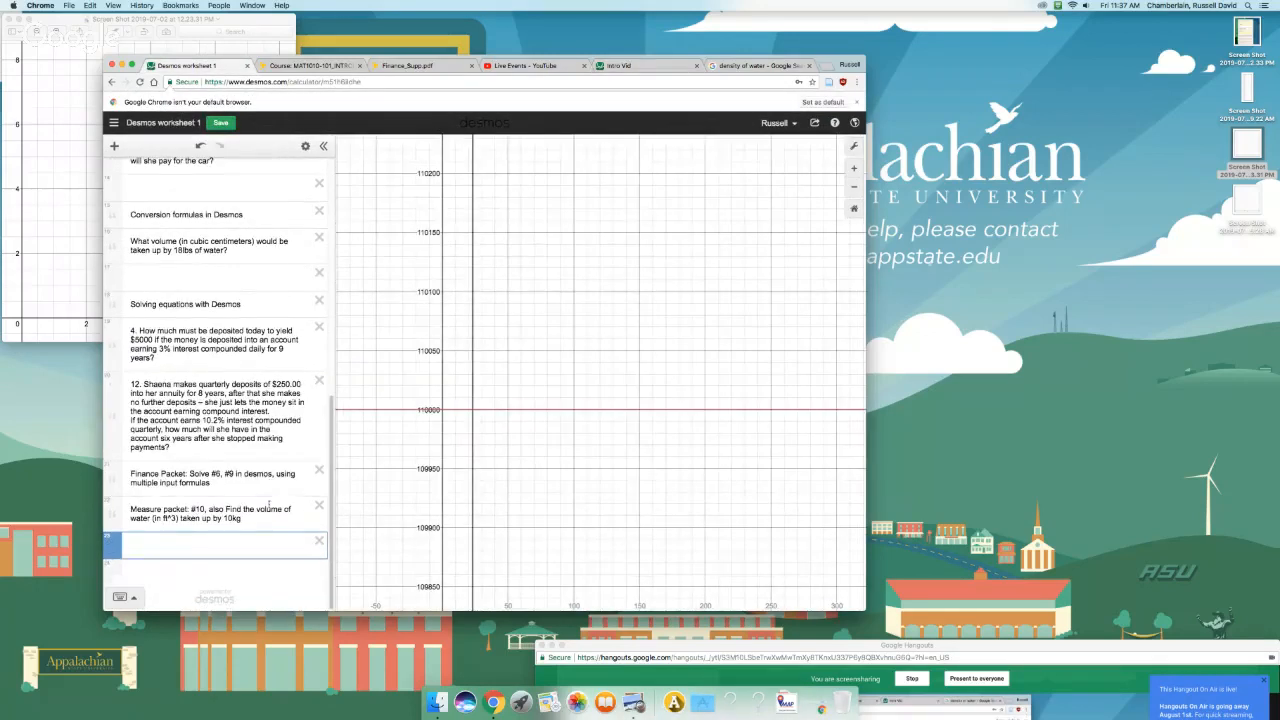
Step: Enter the expression 18·1/2.2 on the empty line below the question about the volume of 18lbs of water
click(255, 572)
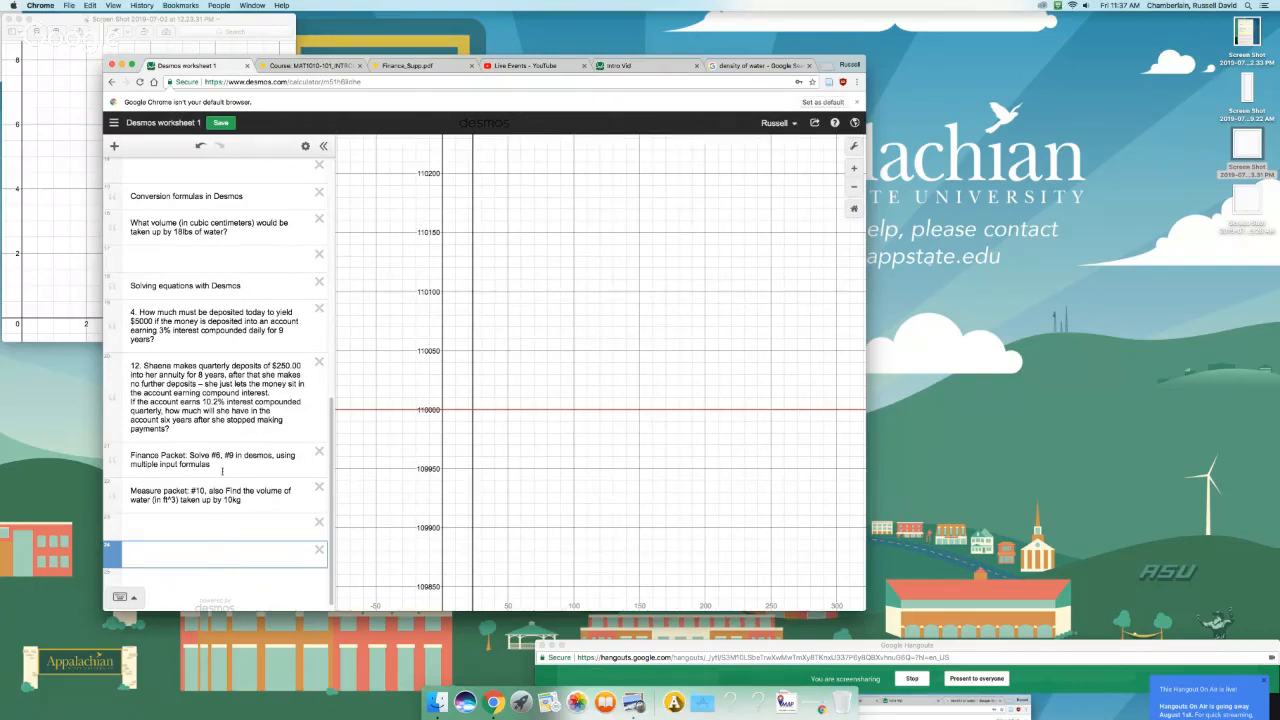
click(176, 256)
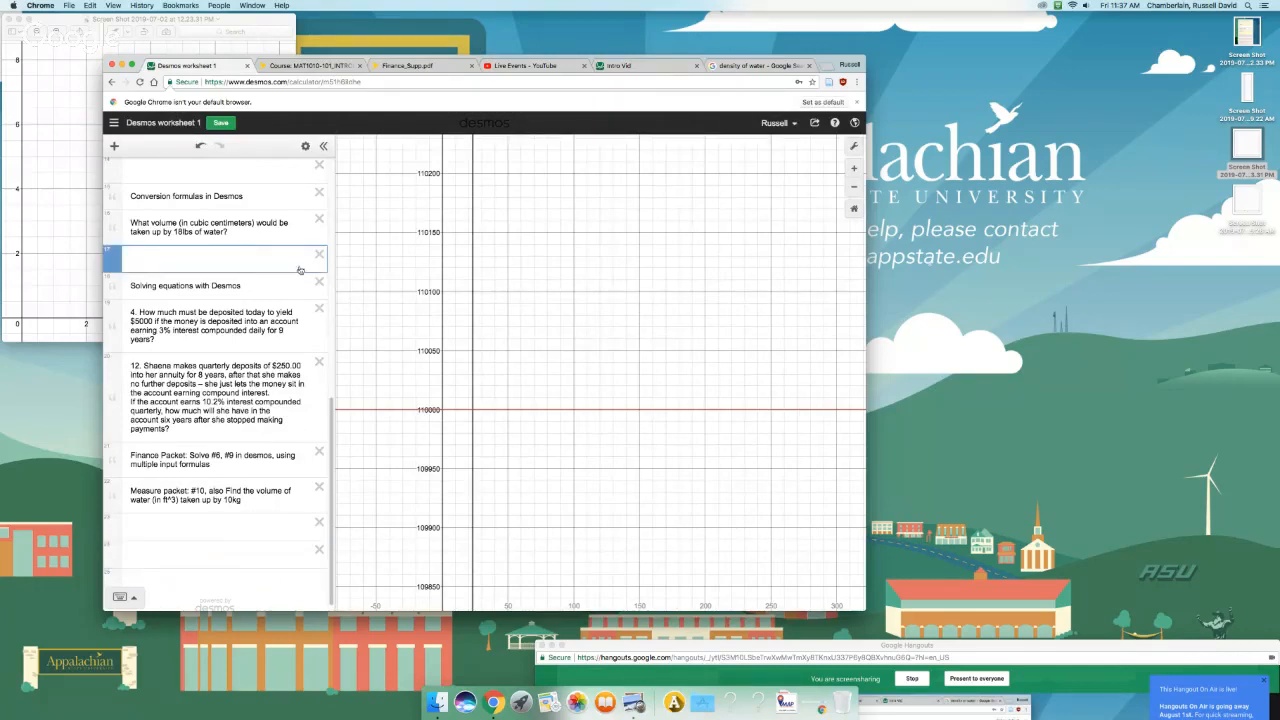
double_click(182, 231)
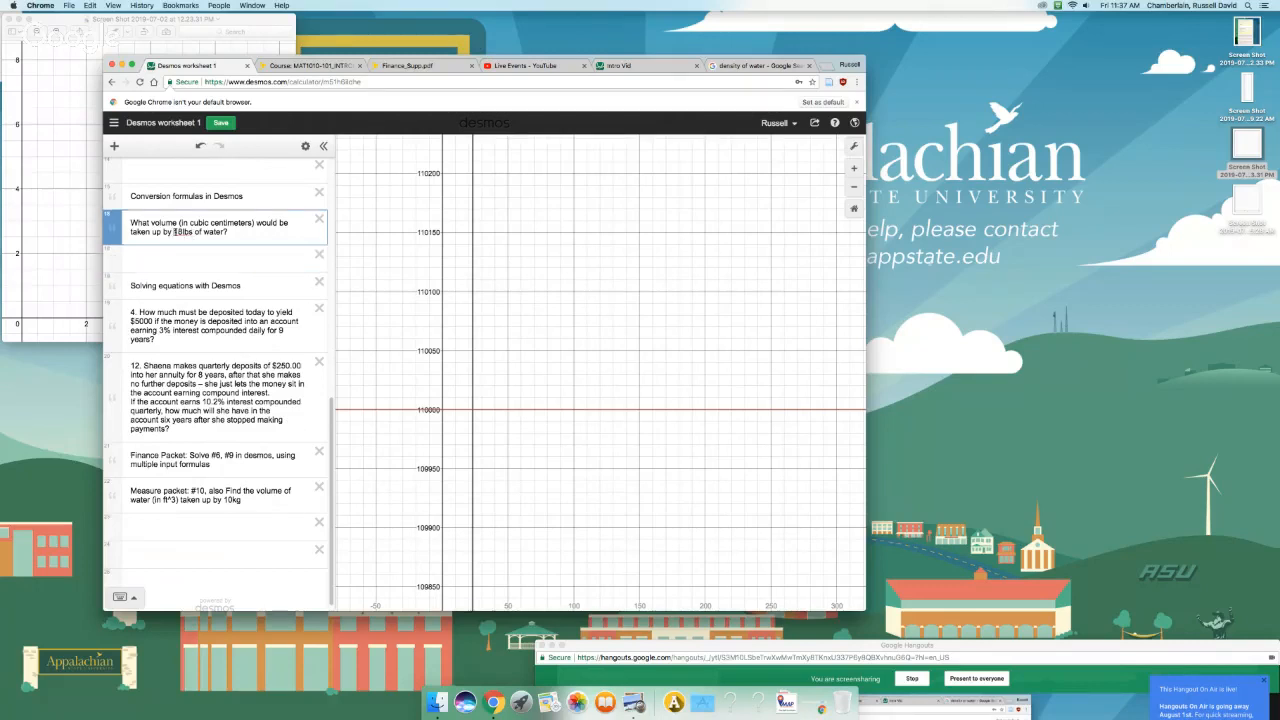
click(232, 258)
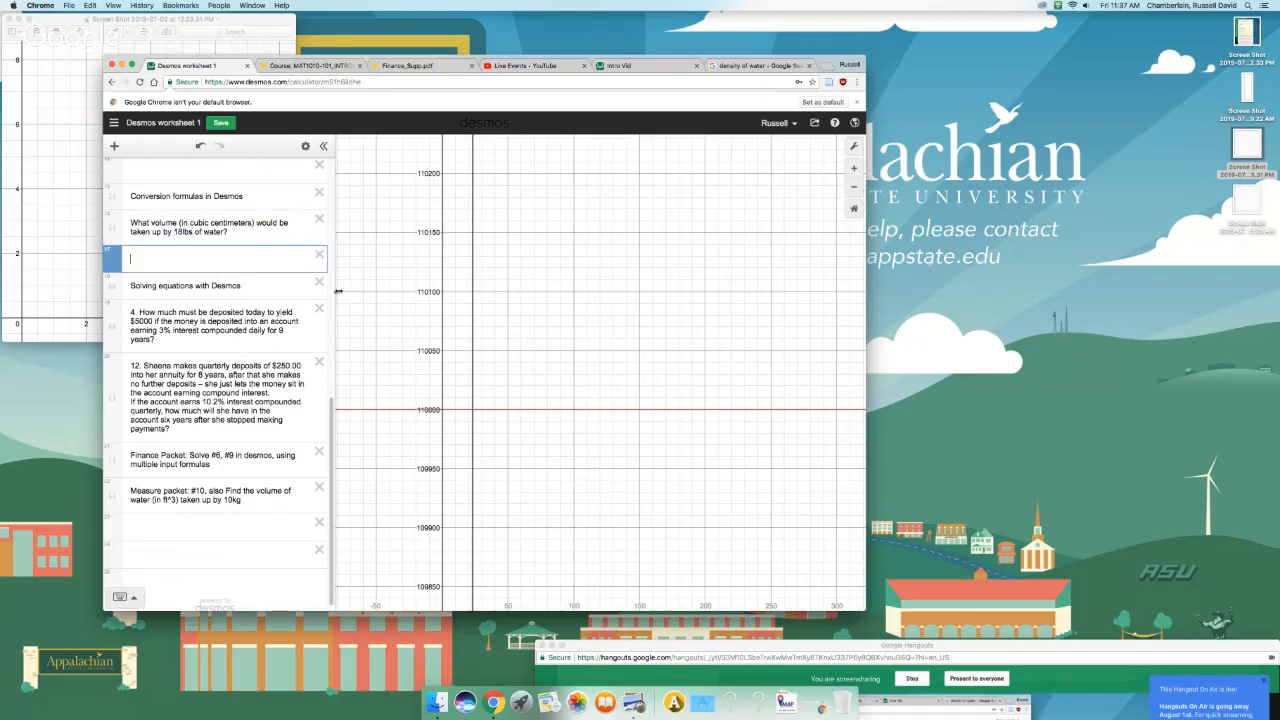
text(18)
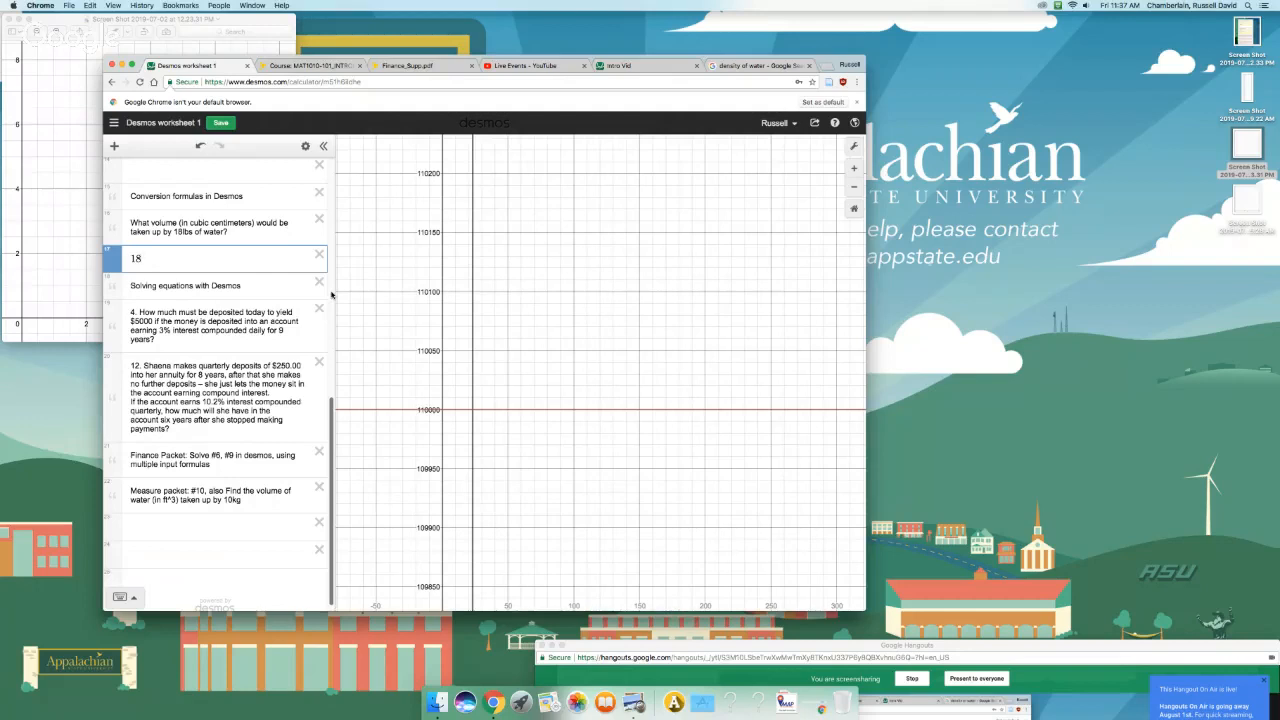
text(*)
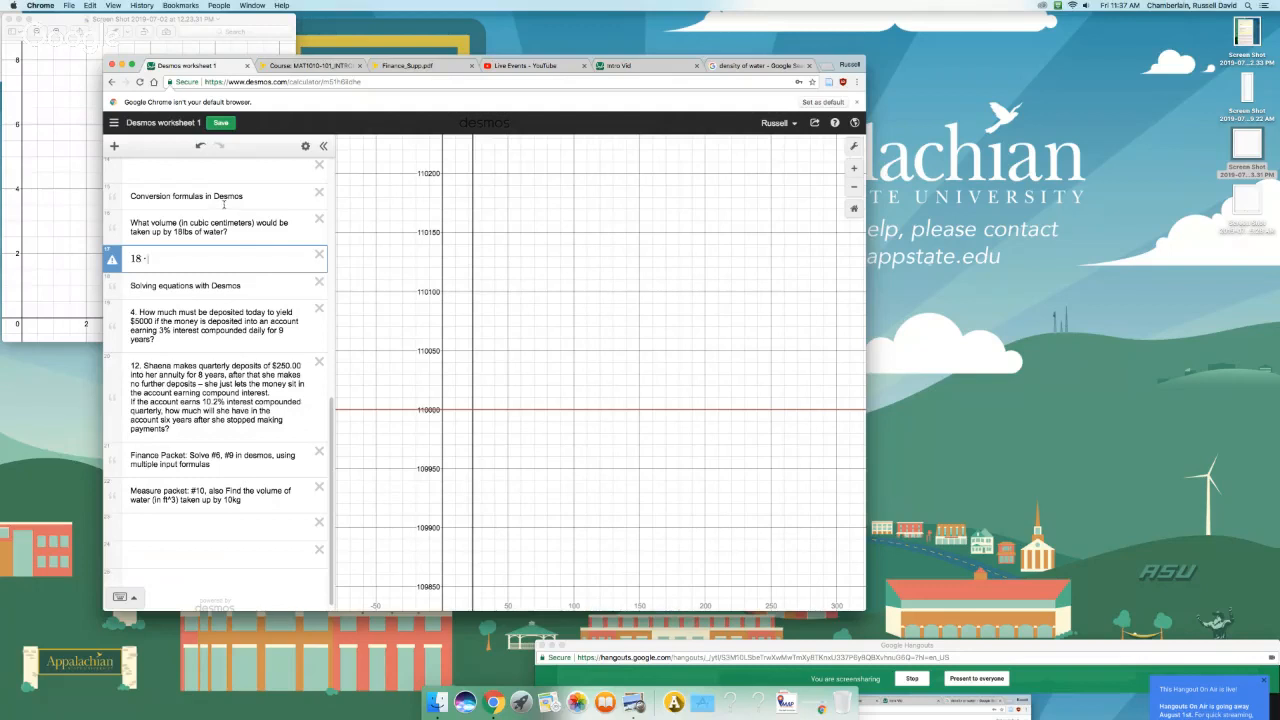
text(1/)
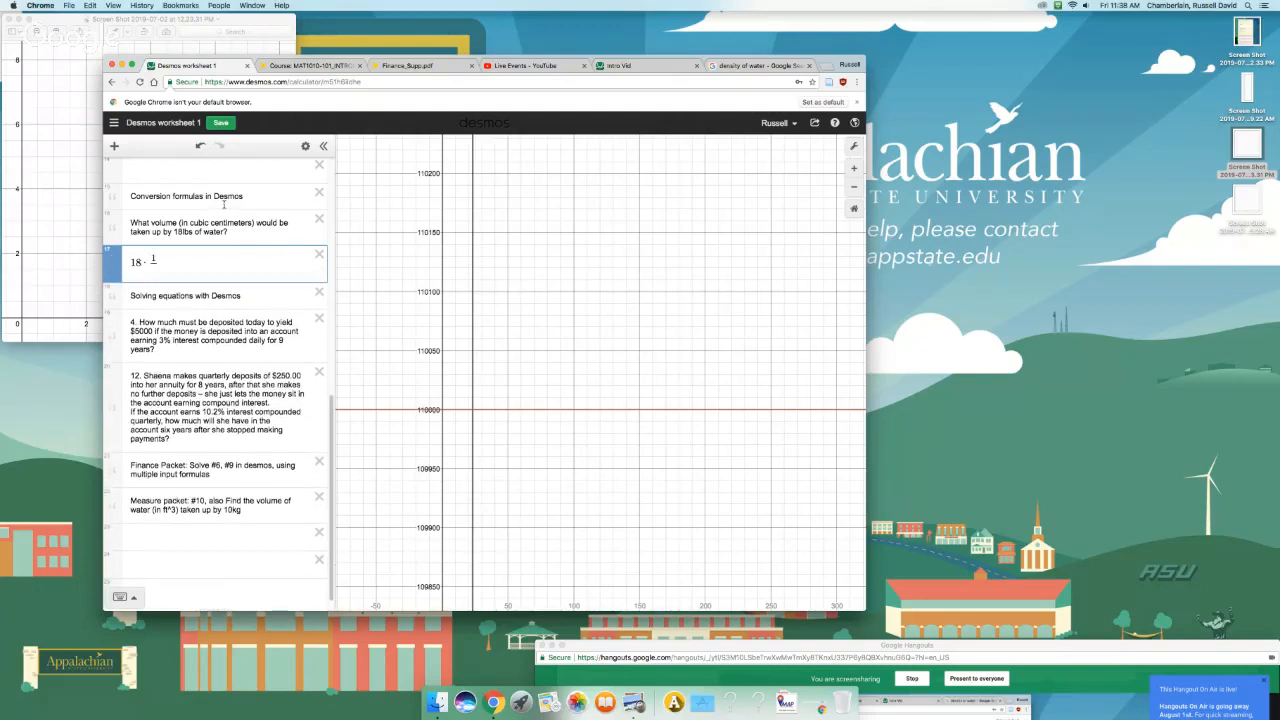
text(2.2)
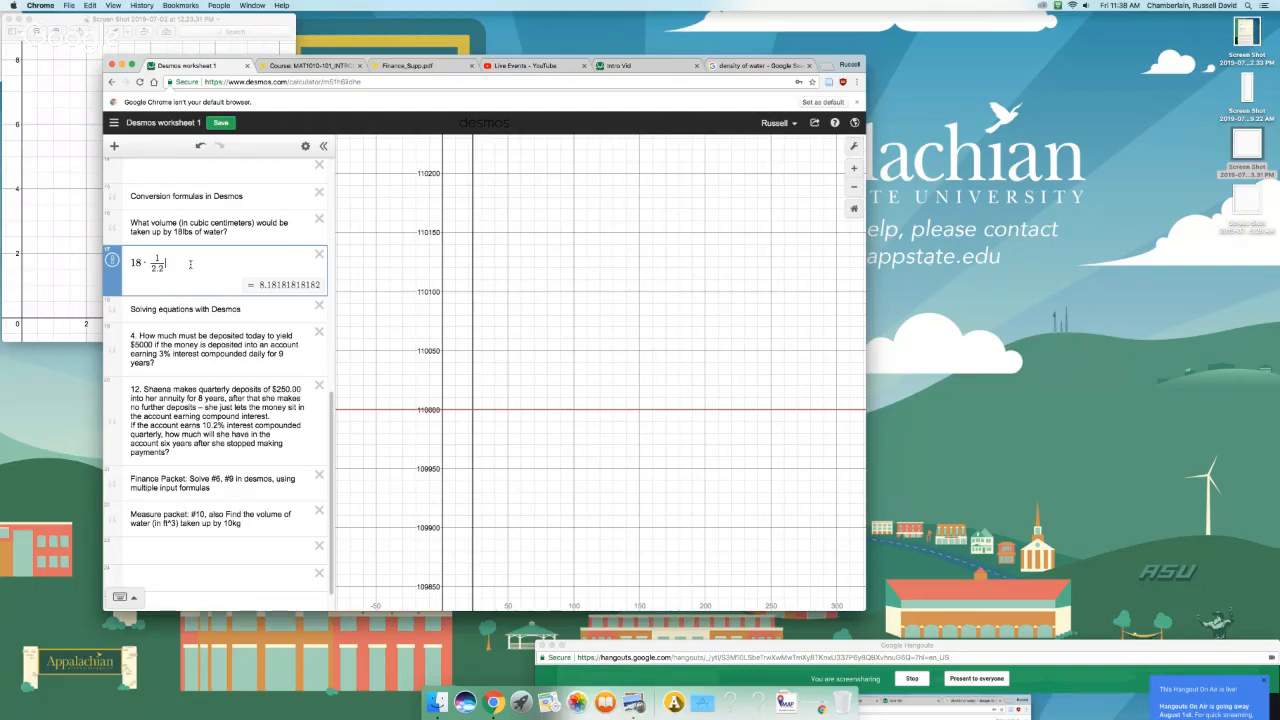
Step: Check the density of water in the search results and multiply the expression by 1/997
text(*)
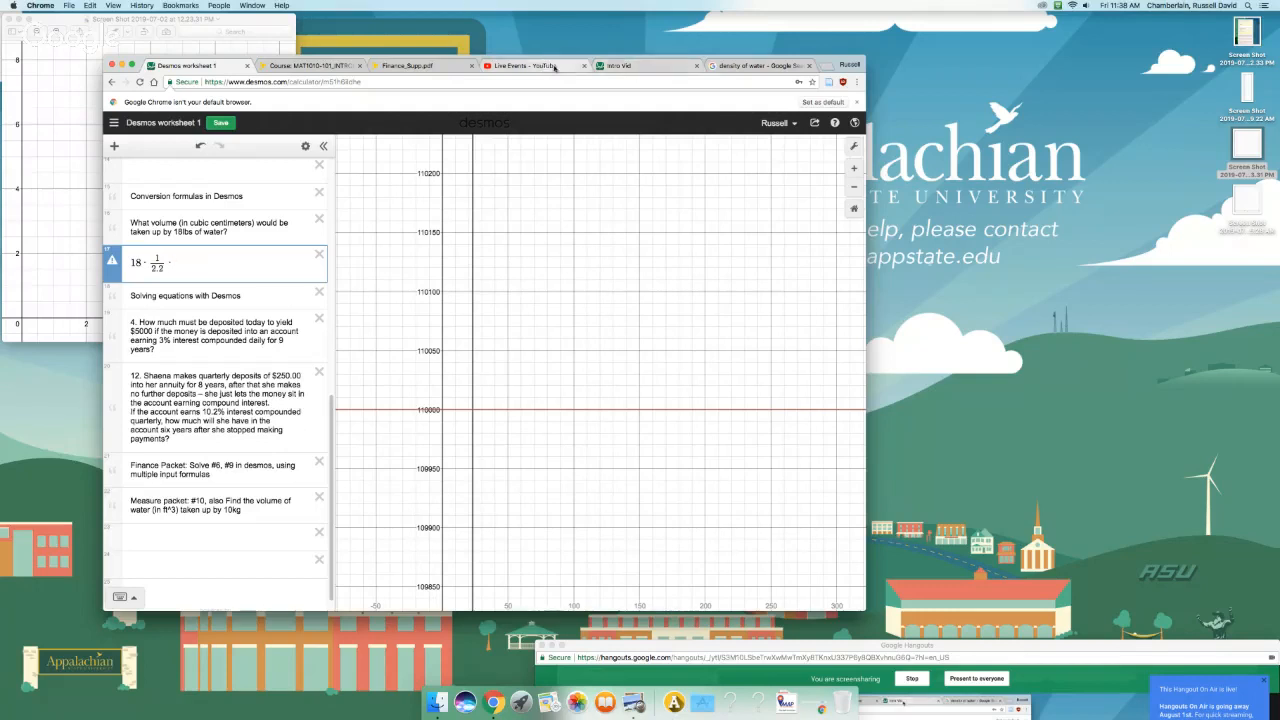
click(719, 68)
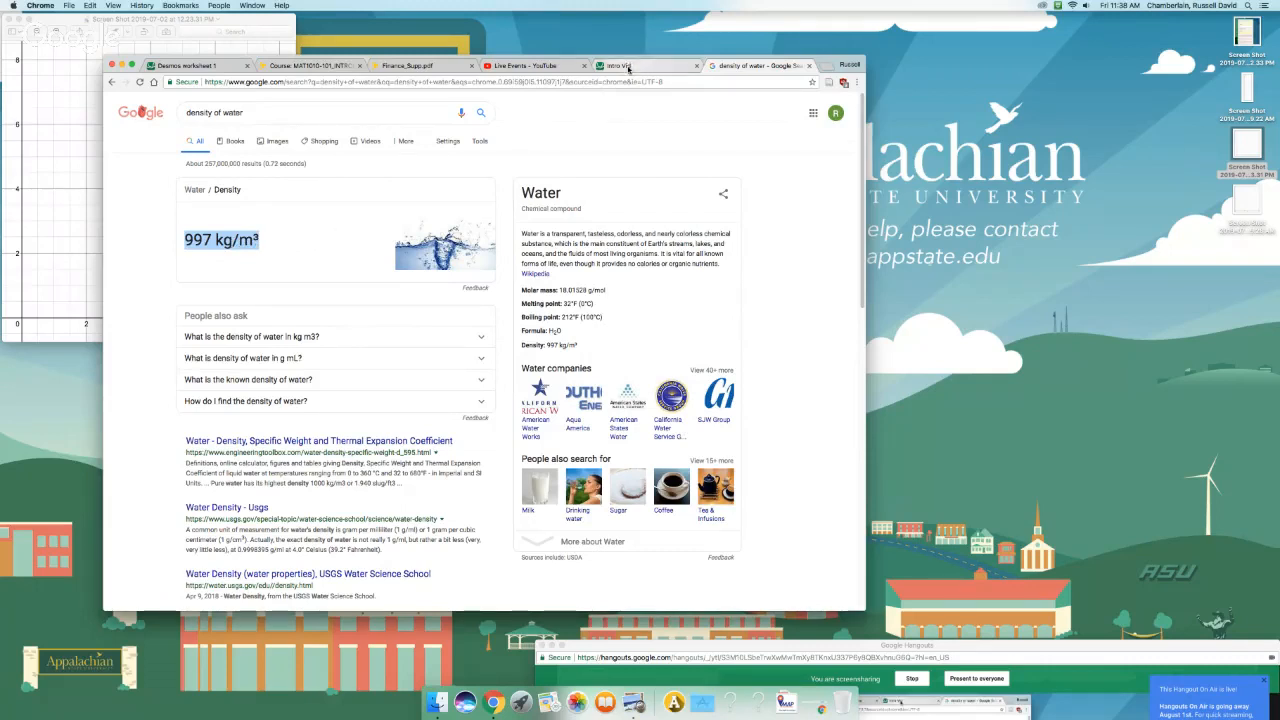
click(205, 66)
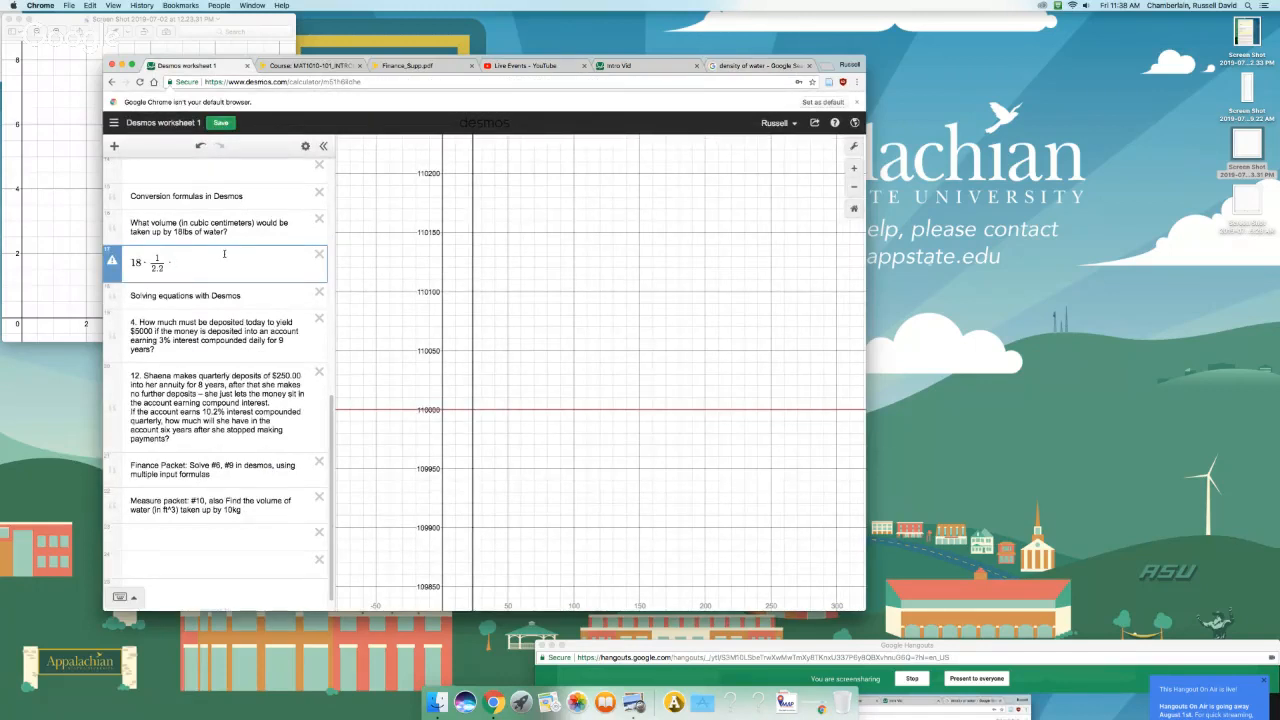
text(1/997)
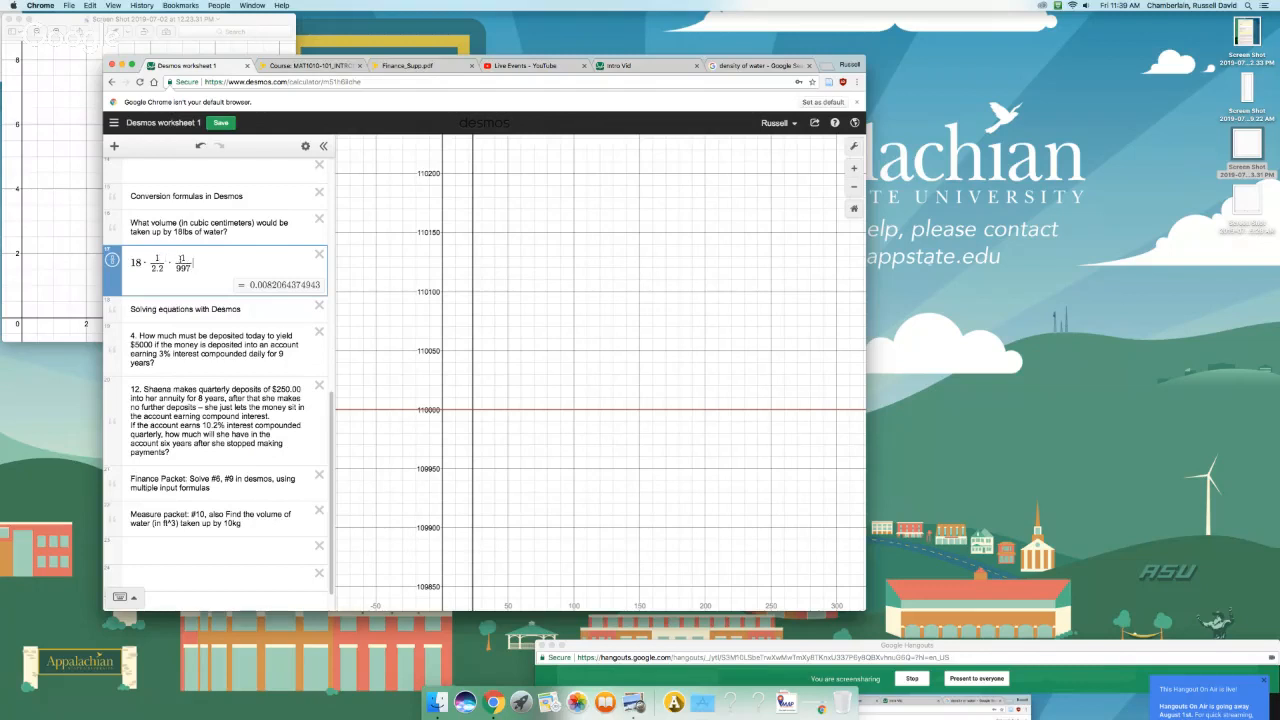
Step: Multiply the water volume expression by (100/1)^3 to convert cubic meters to cubic centimeters
click(165, 260)
click(212, 264)
text(*)
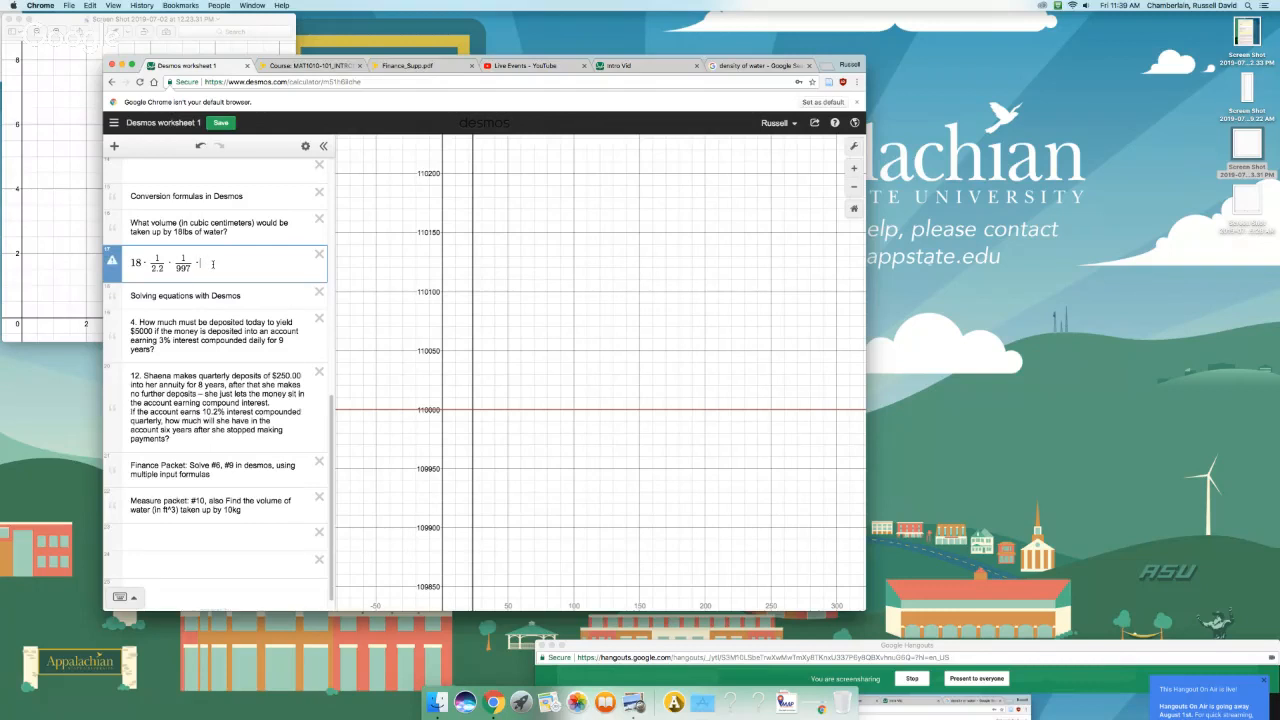
text(1)
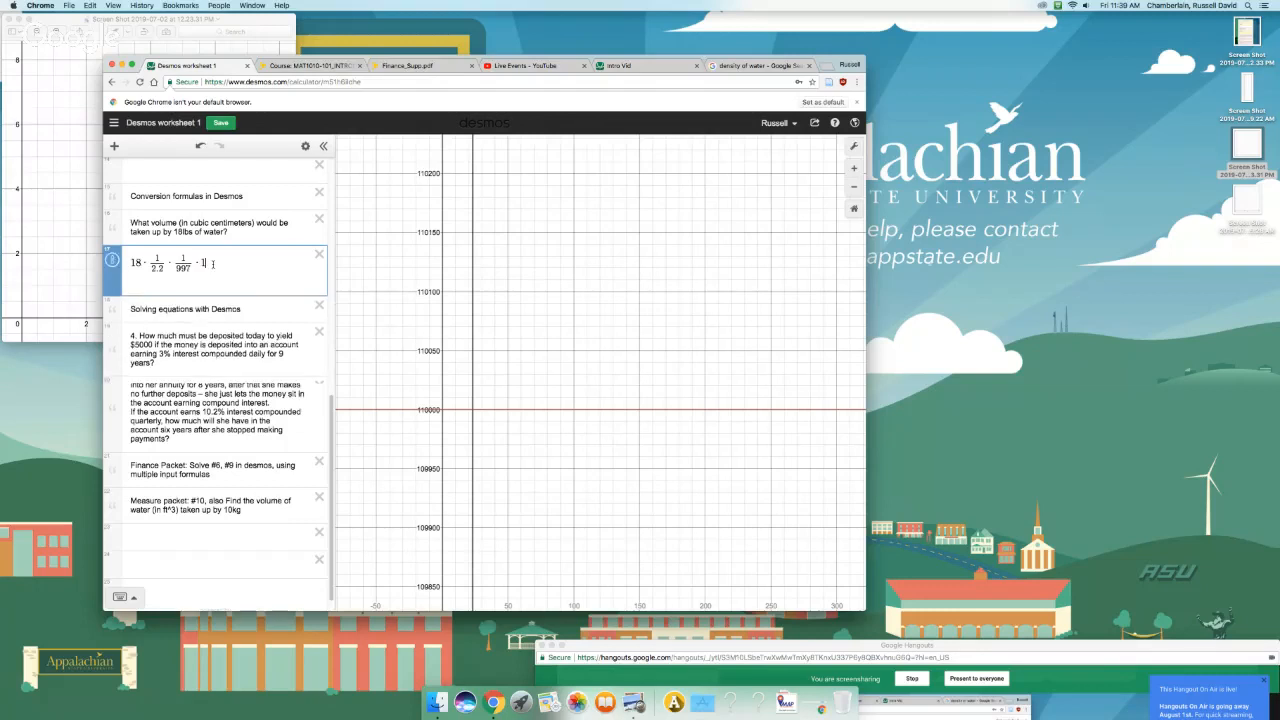
text(00/1)
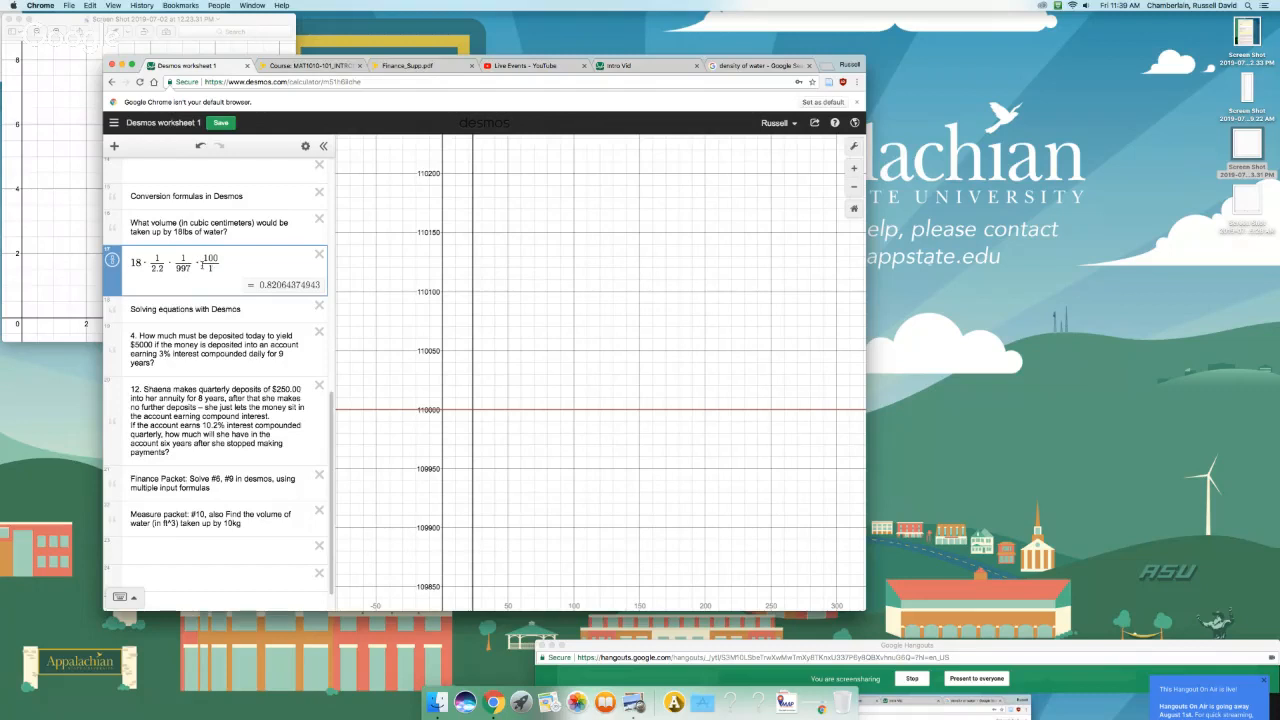
drag(203, 258, 241, 296)
text(()
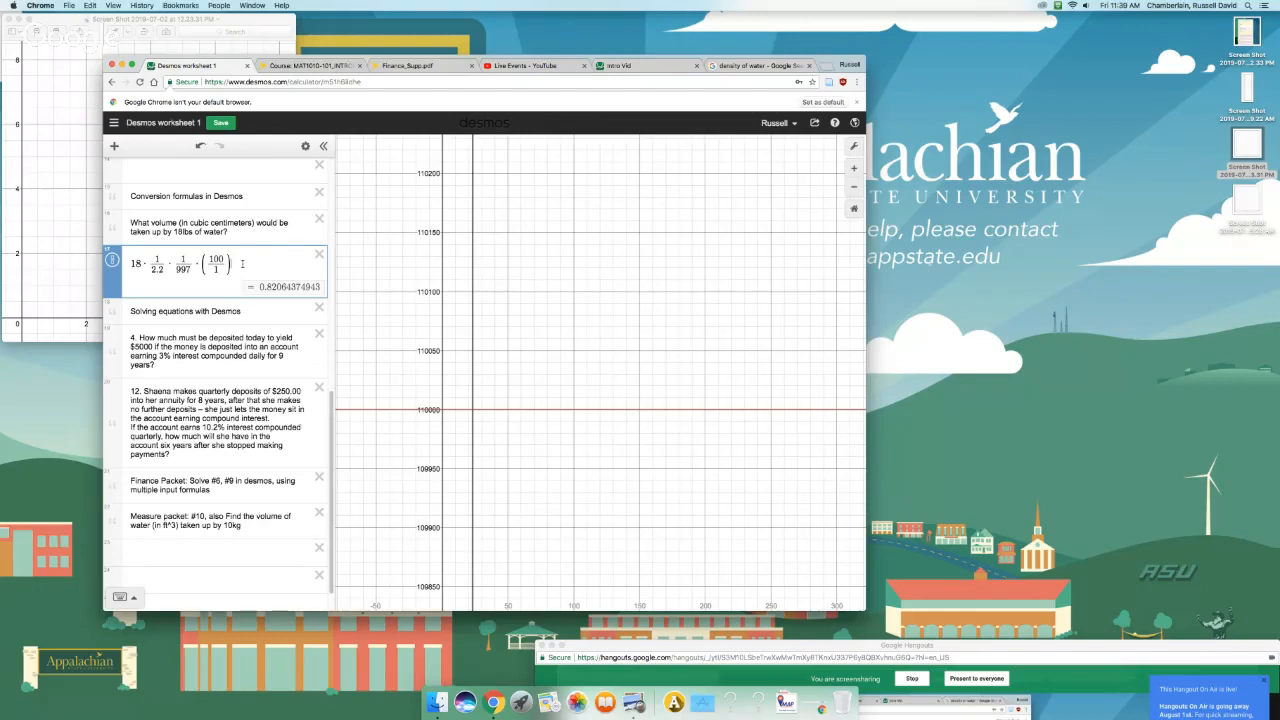
text(^3)
Step: Search Google for "18lbs of water to cubic centimeters" in a new browser tab
click(824, 67)
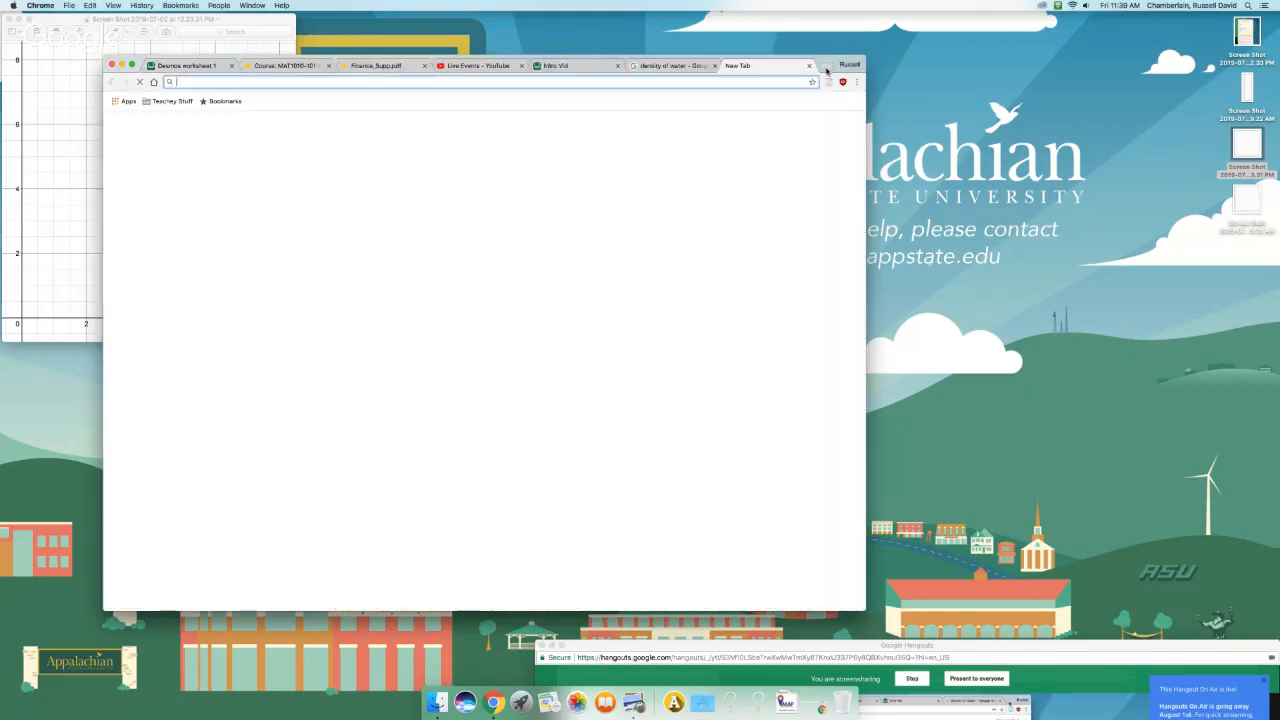
text(18l)
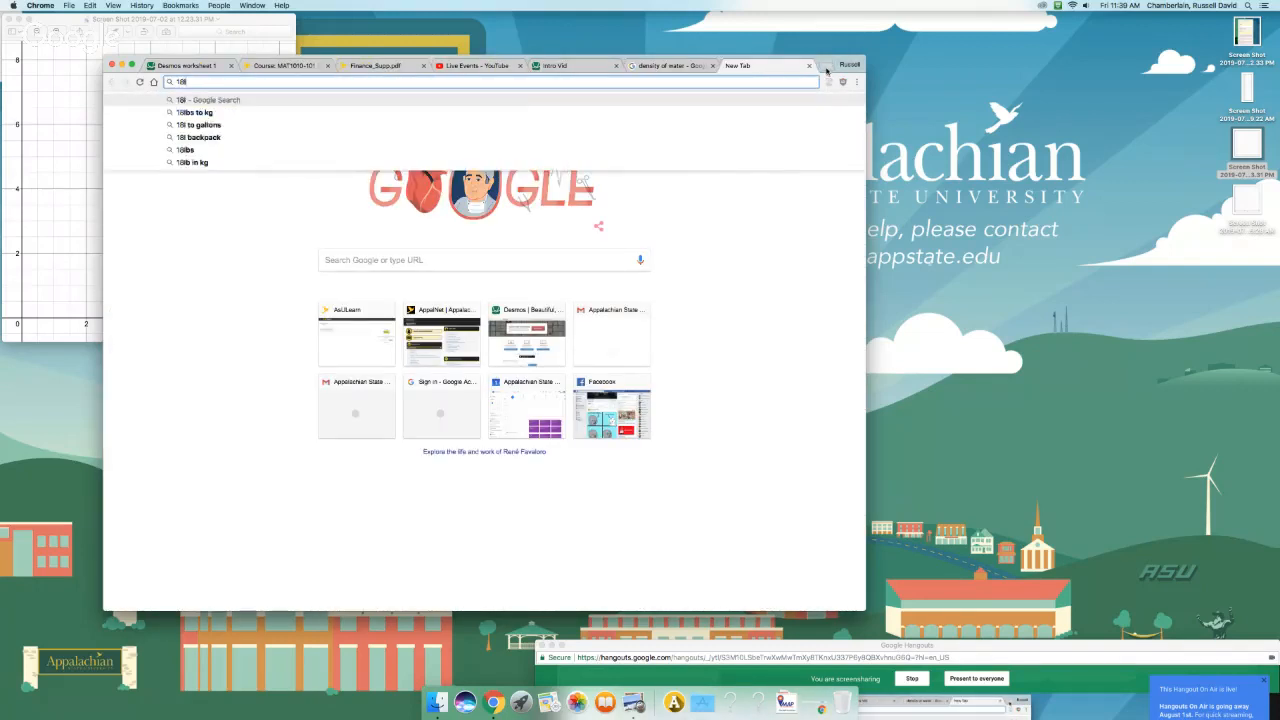
text(bs of)
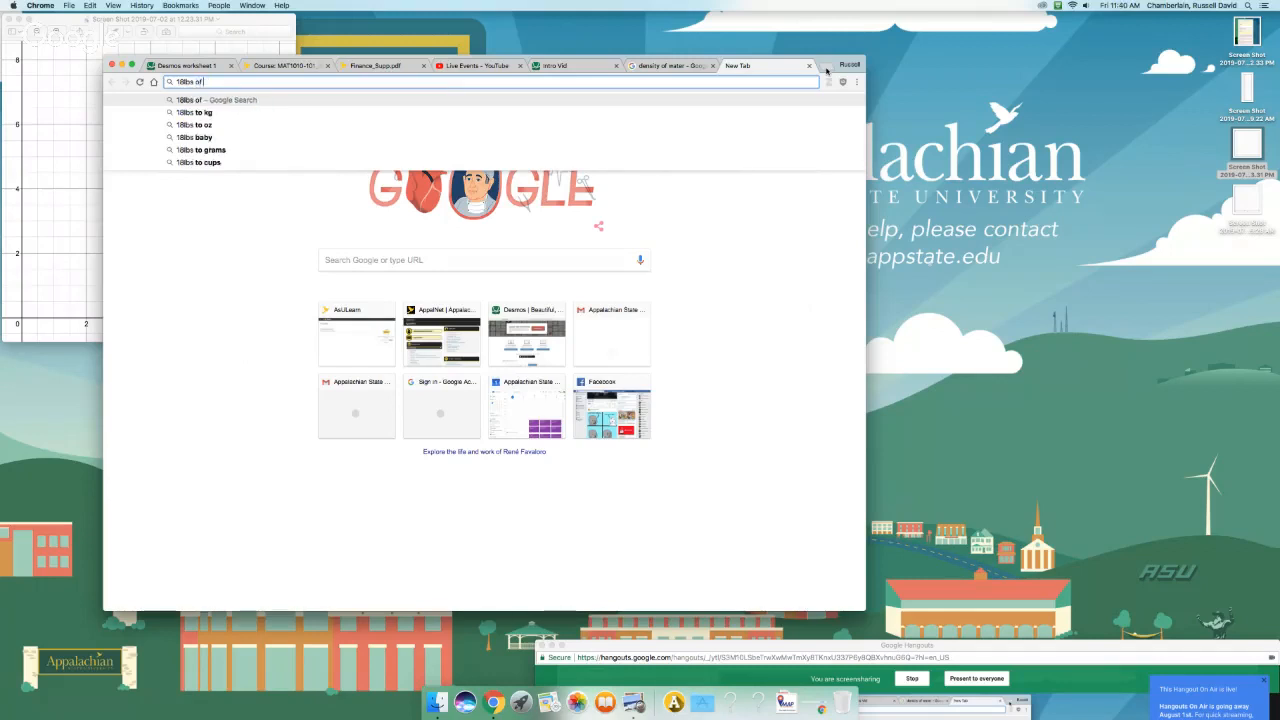
text( water to c)
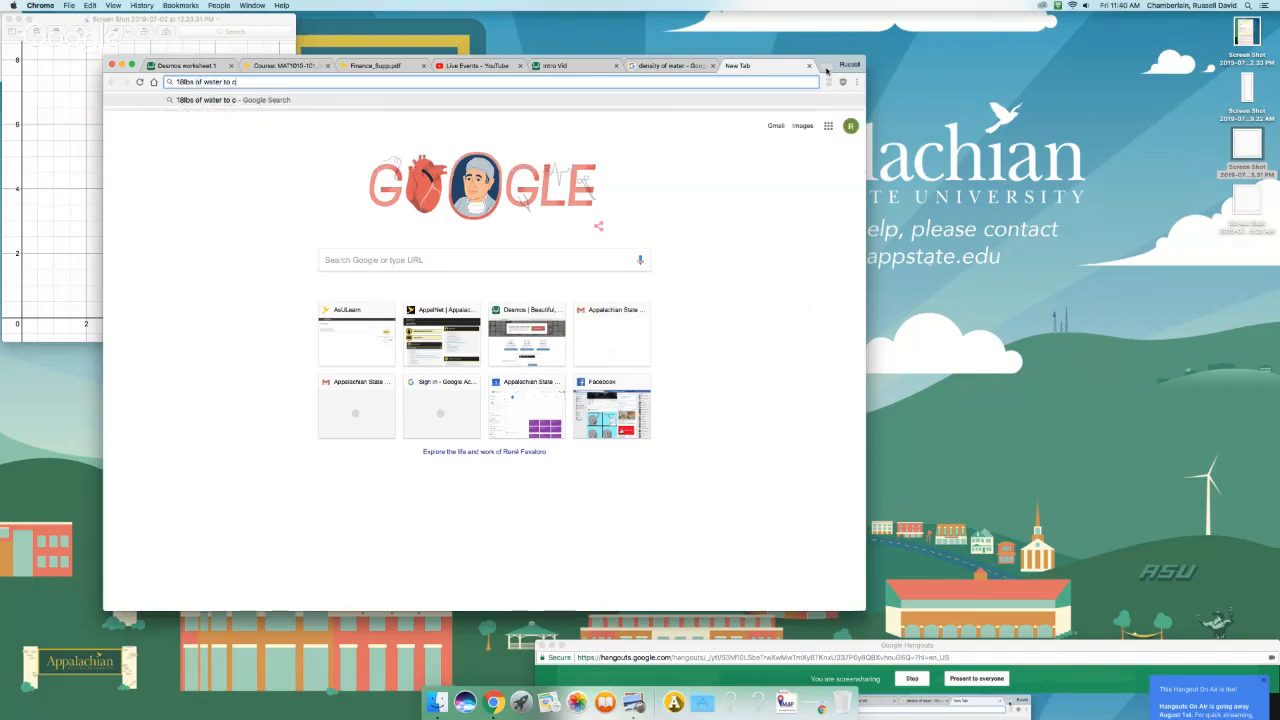
text(ubic centimeters)
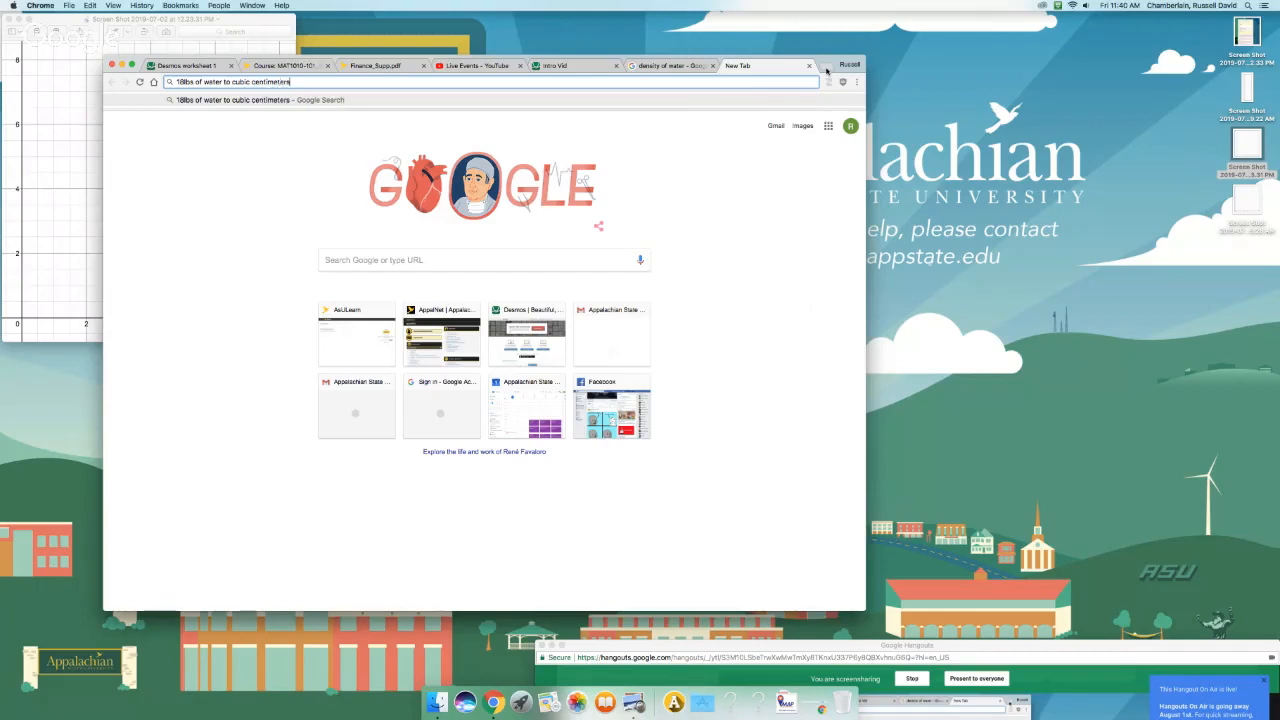
key(Return)
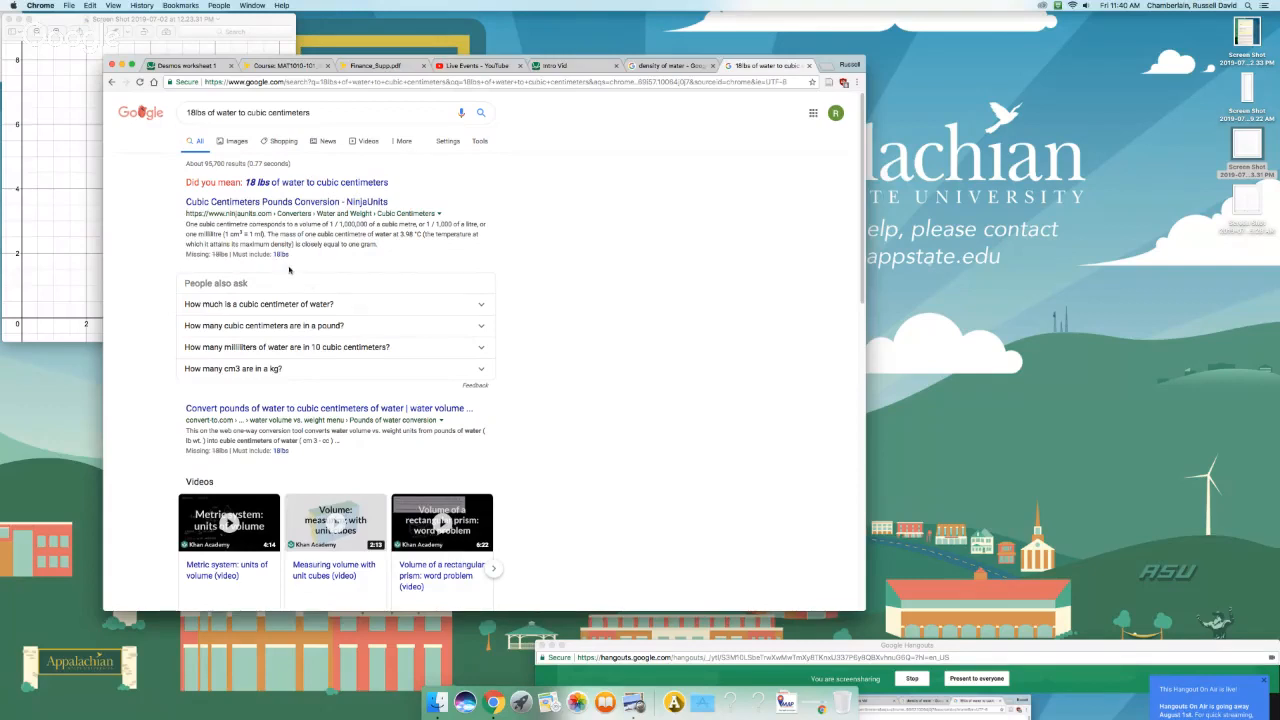
Step: Open the convert-to.com result for pounds of water to cubic centimeters and highlight the conversion value for 1 pound
scroll(302, 268, down, 3)
scroll(302, 268, up, 1)
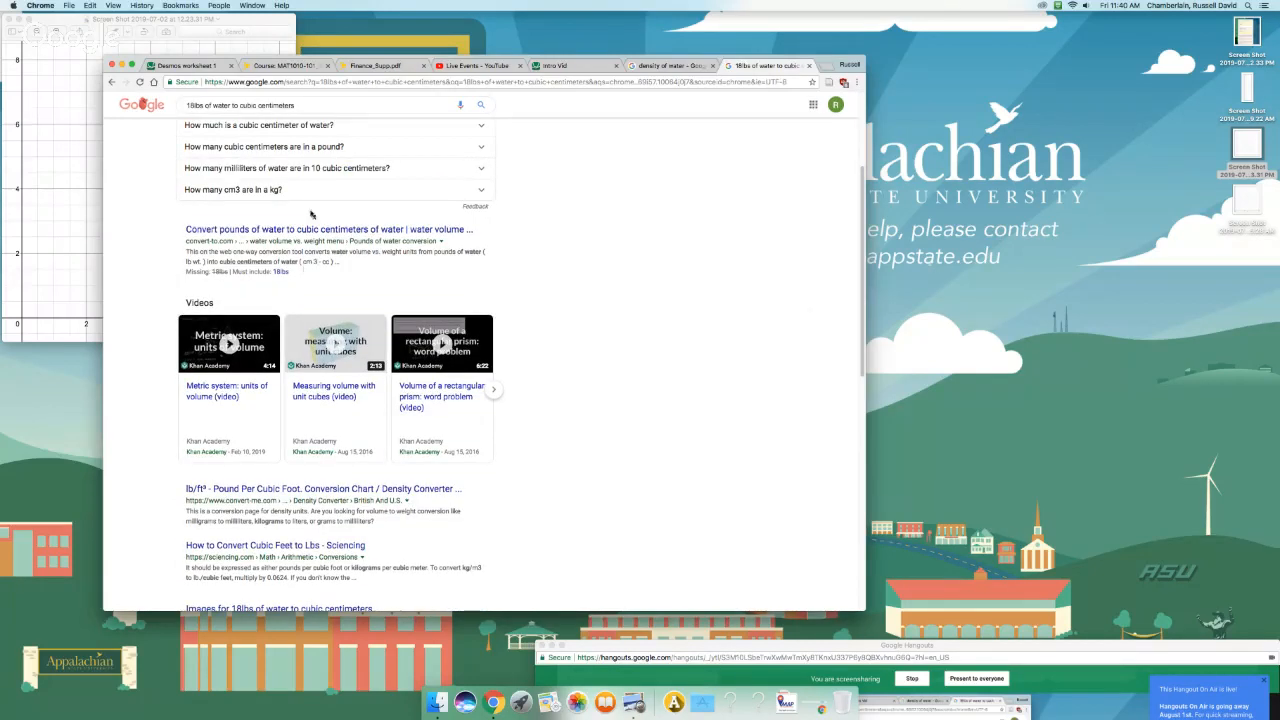
click(330, 232)
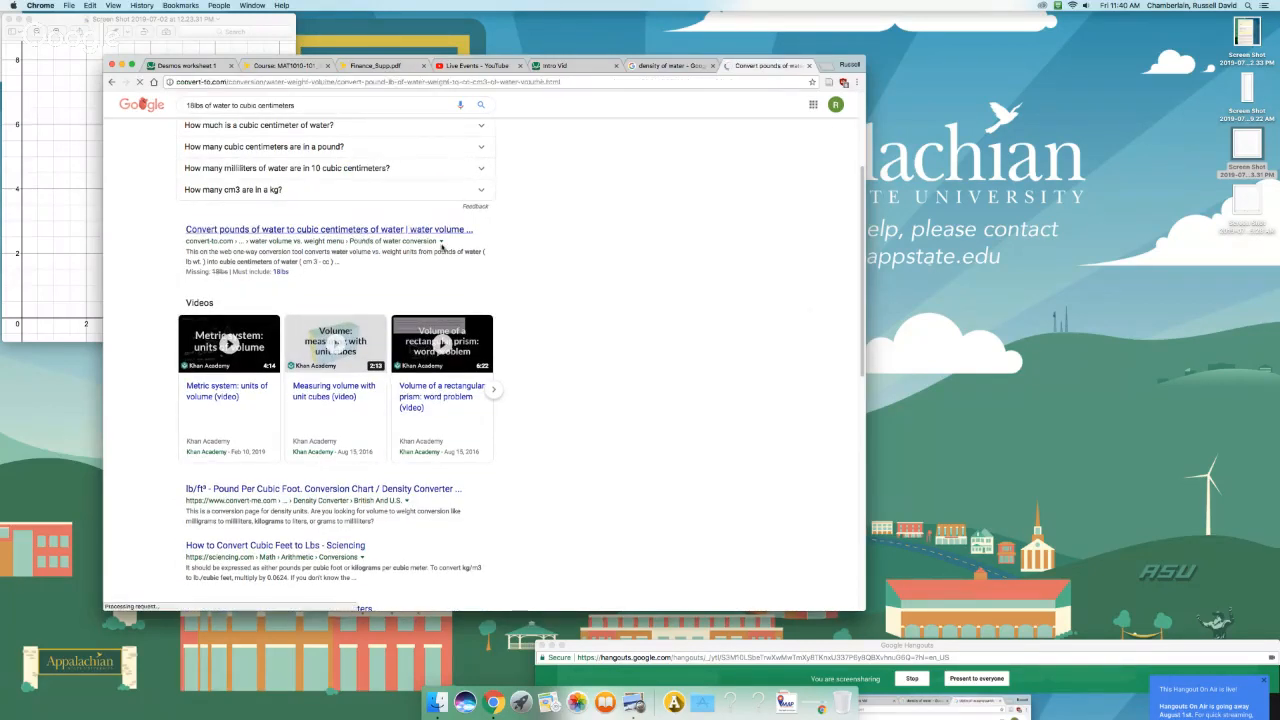
scroll(455, 272, down, 2)
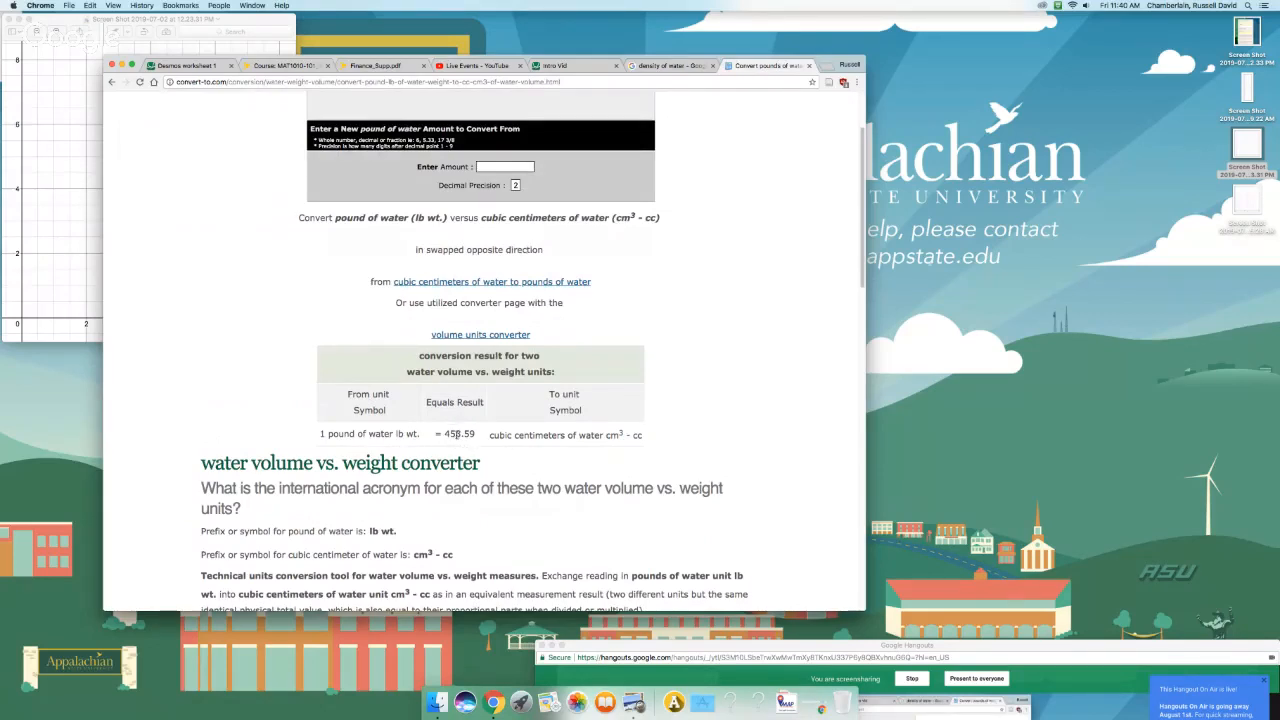
drag(446, 433, 476, 434)
click(435, 427)
drag(445, 433, 478, 437)
Step: Return to Desmos worksheet 1 and add the check expression 18·453.59 on a new line below the conversion
click(181, 66)
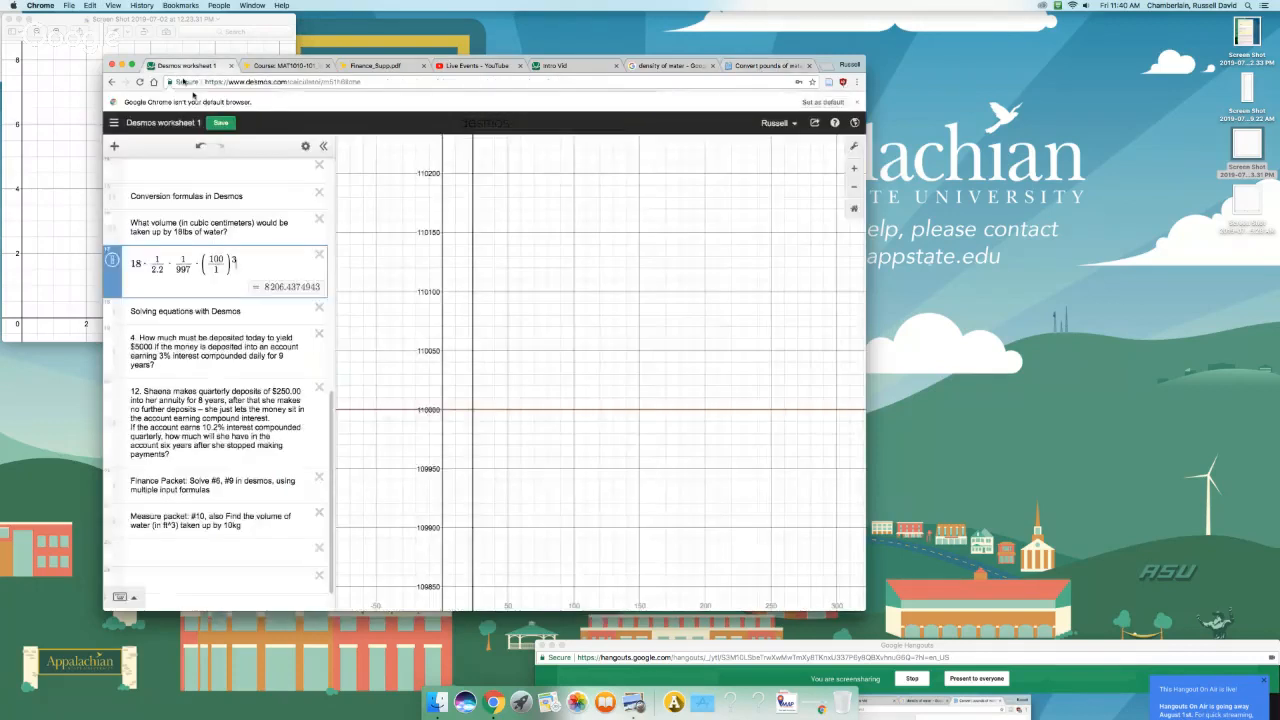
key(Return)
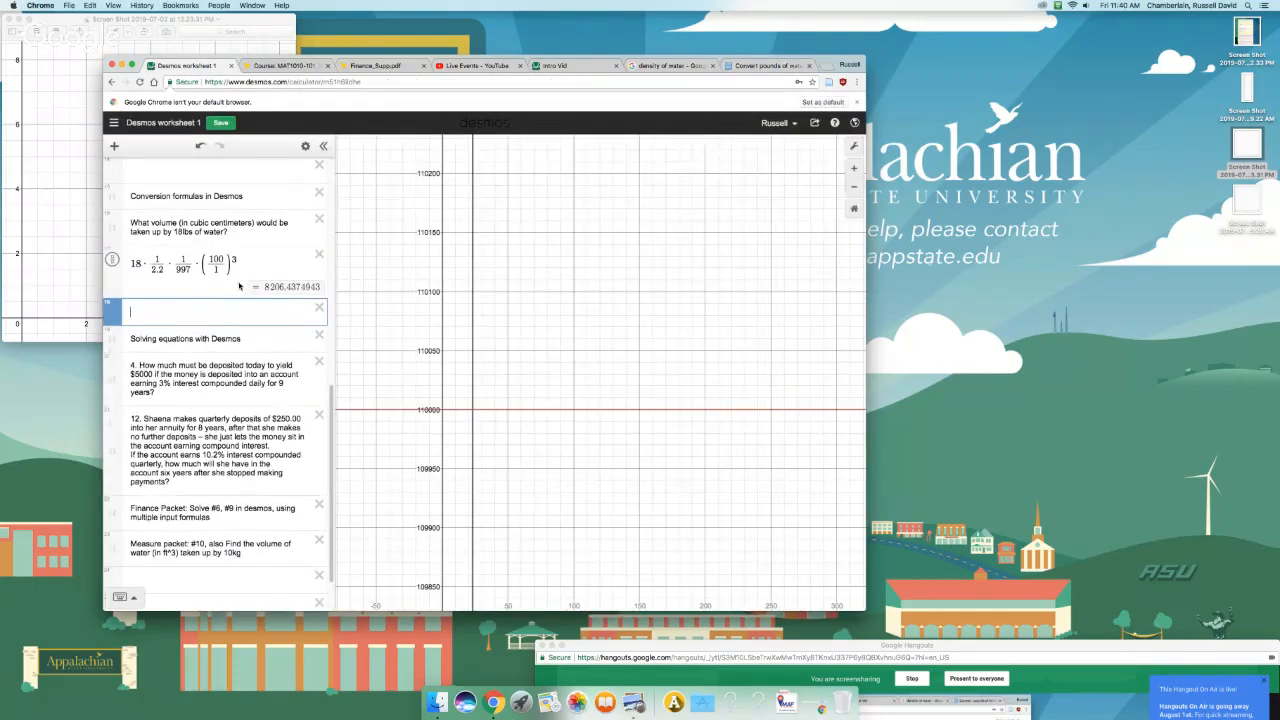
text(18 ·*453.59)
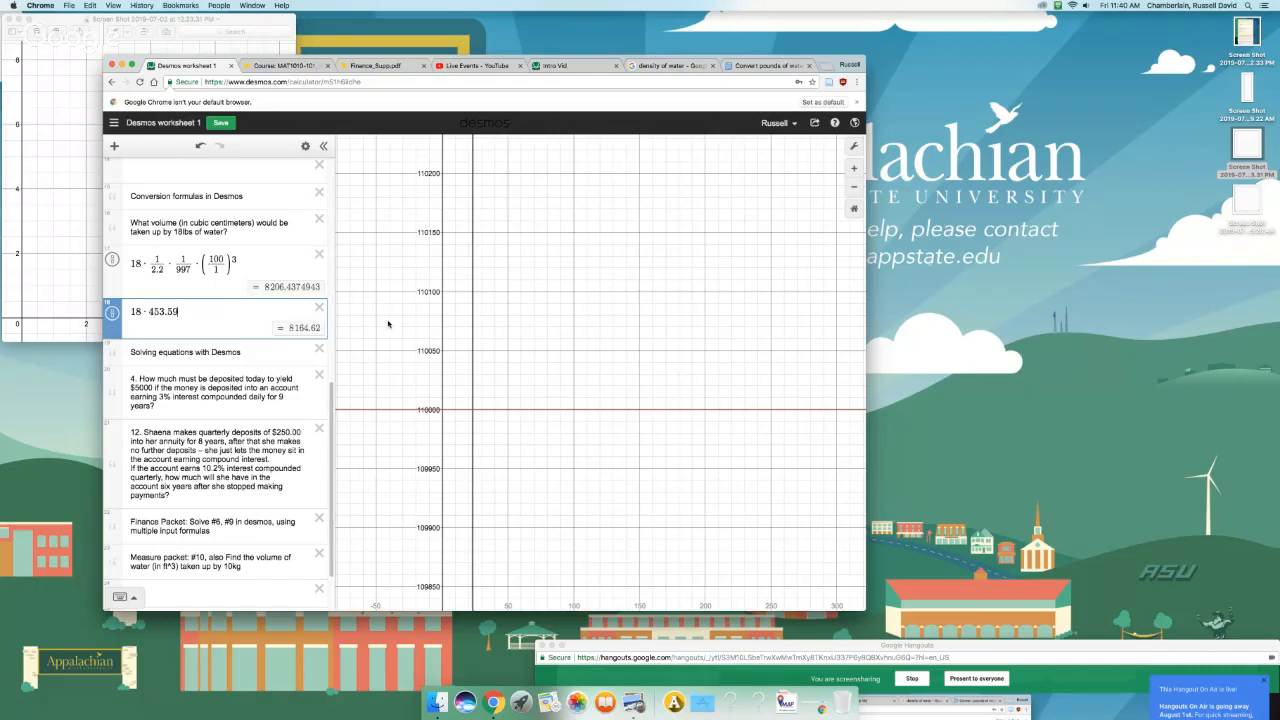
Step: Convert 18 pounds of water to cubic centimeters on the convert-to.com page and look through the conversion details
click(668, 66)
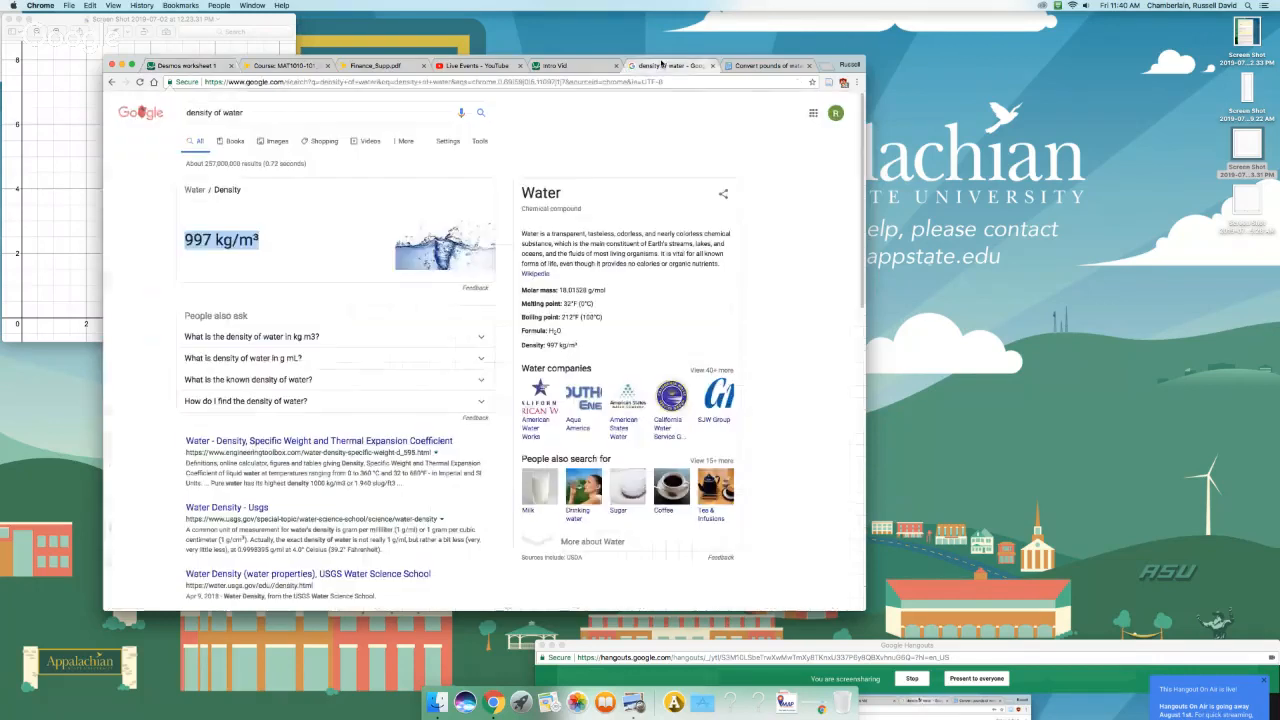
click(768, 66)
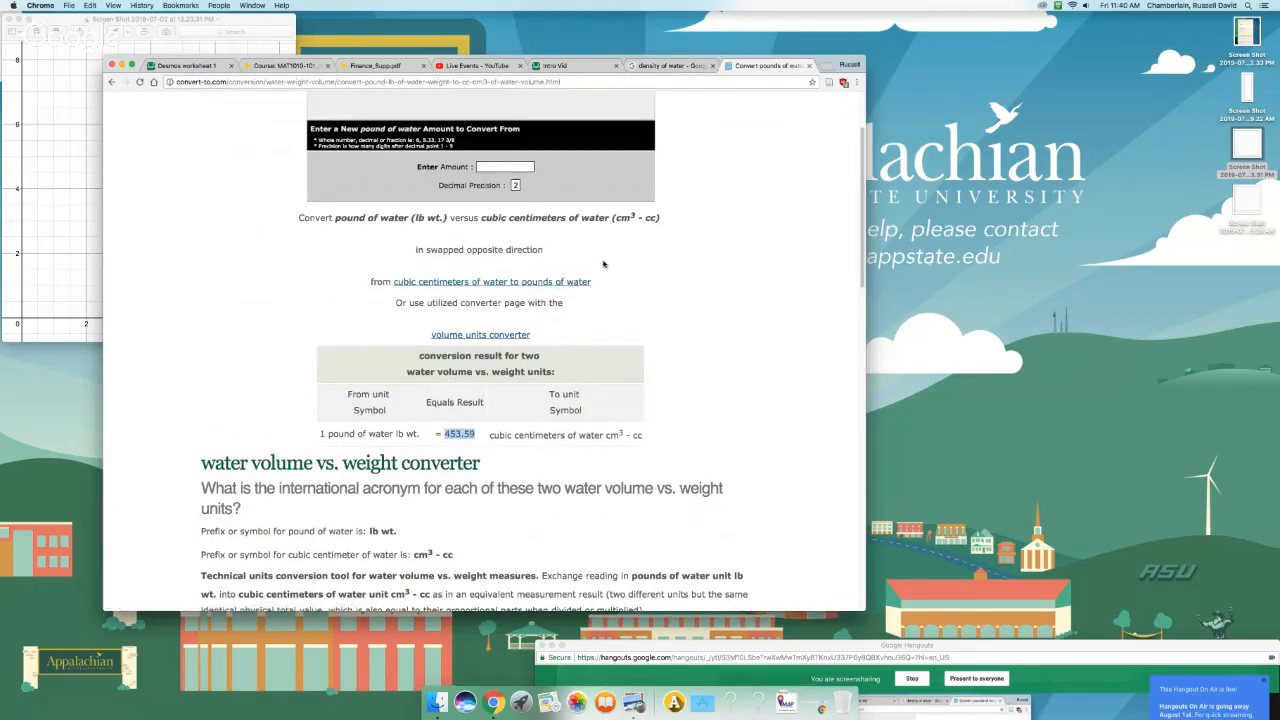
scroll(603, 264, down, 1)
scroll(603, 264, up, 3)
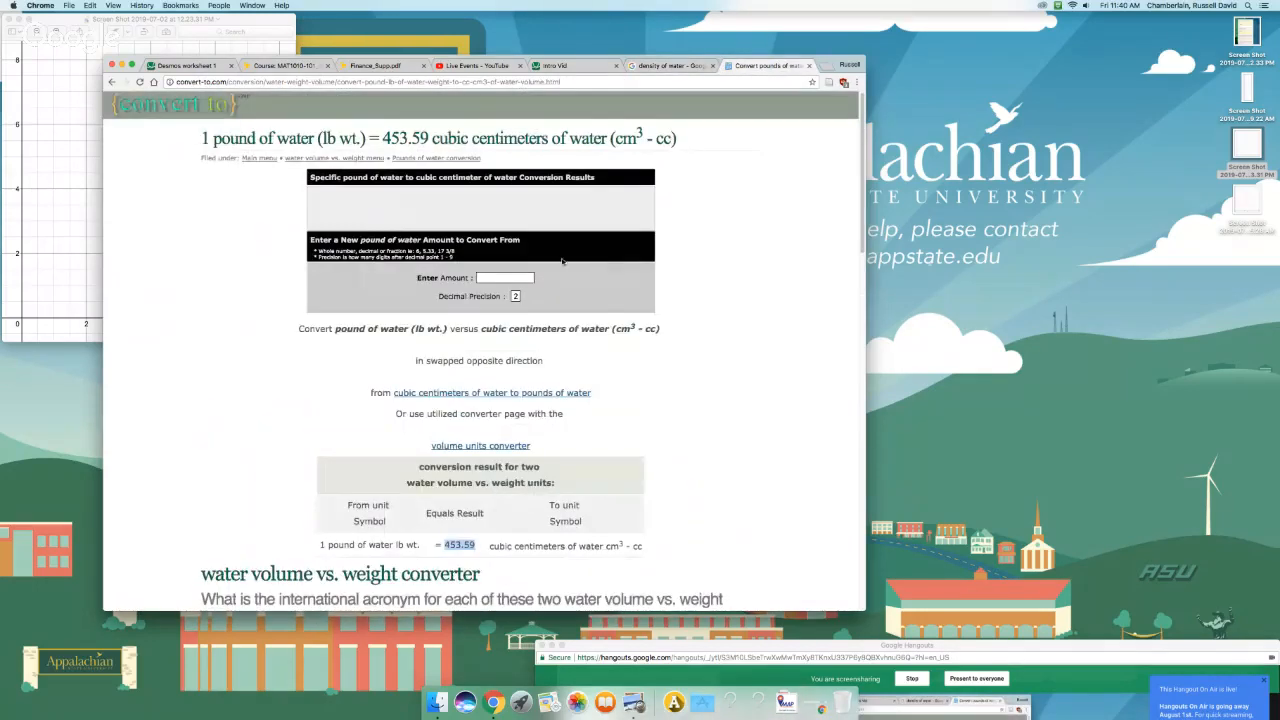
click(500, 277)
text(1)
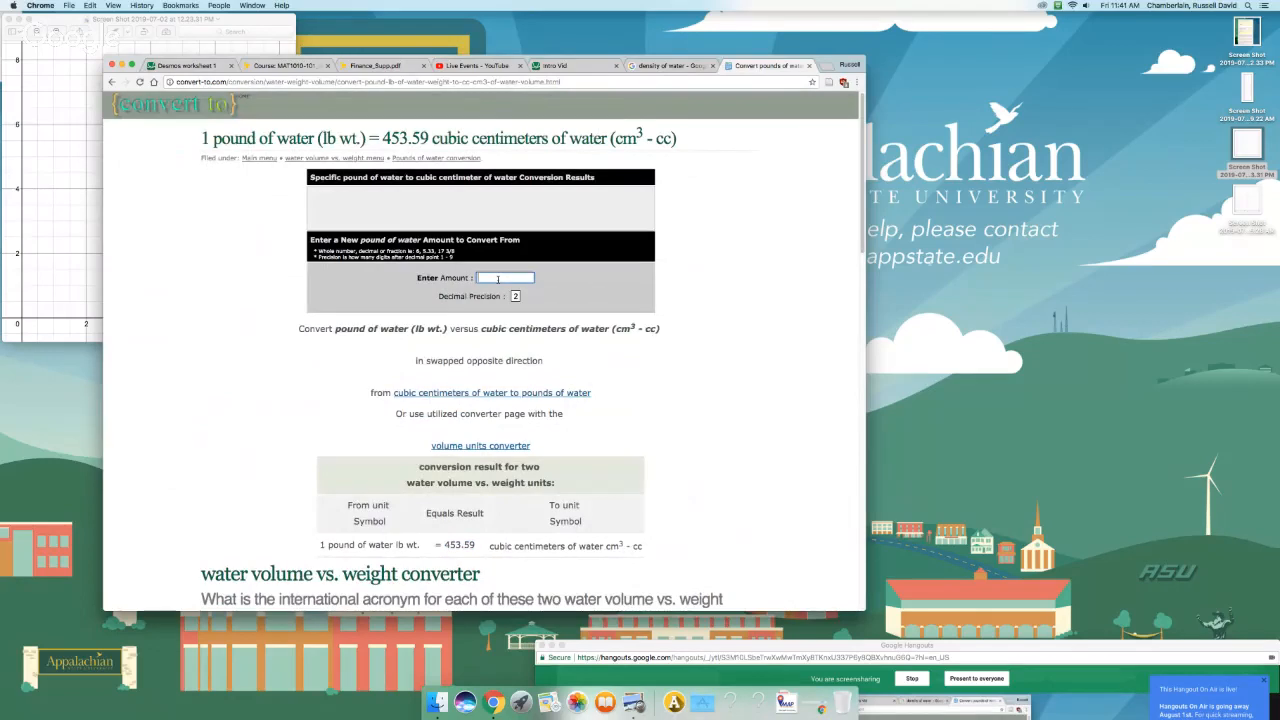
text(8)
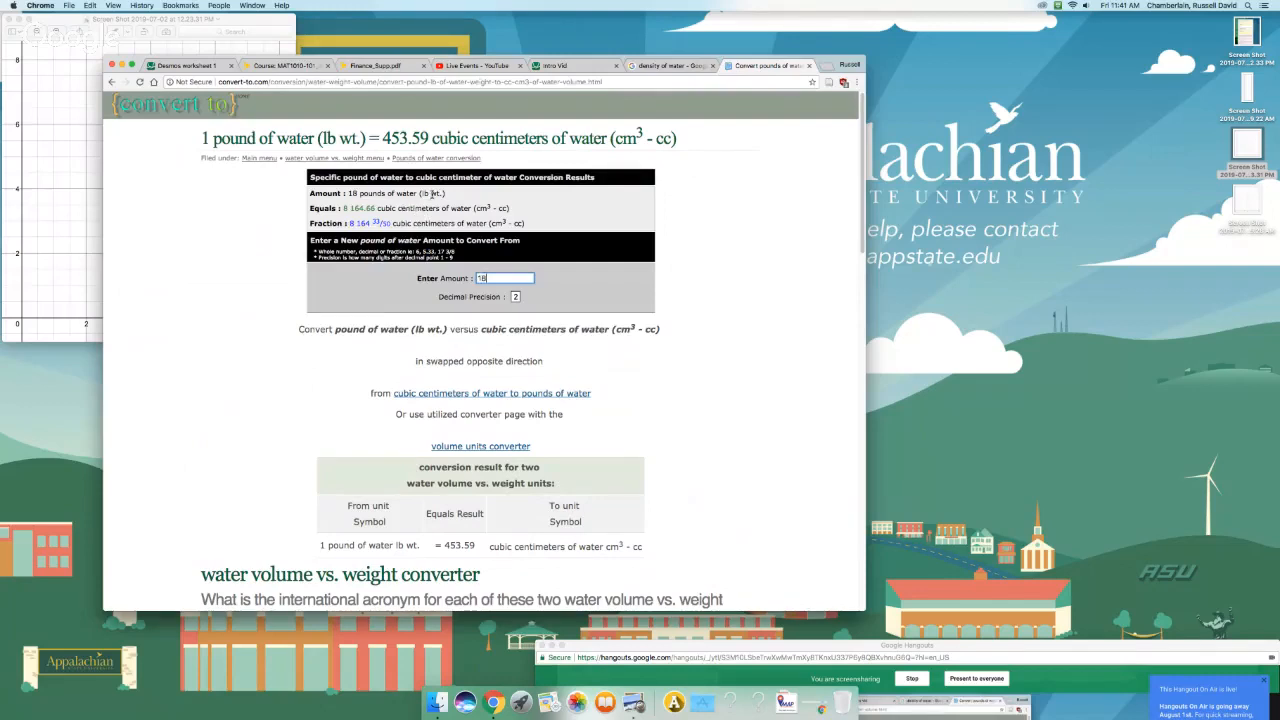
scroll(615, 318, down, 1)
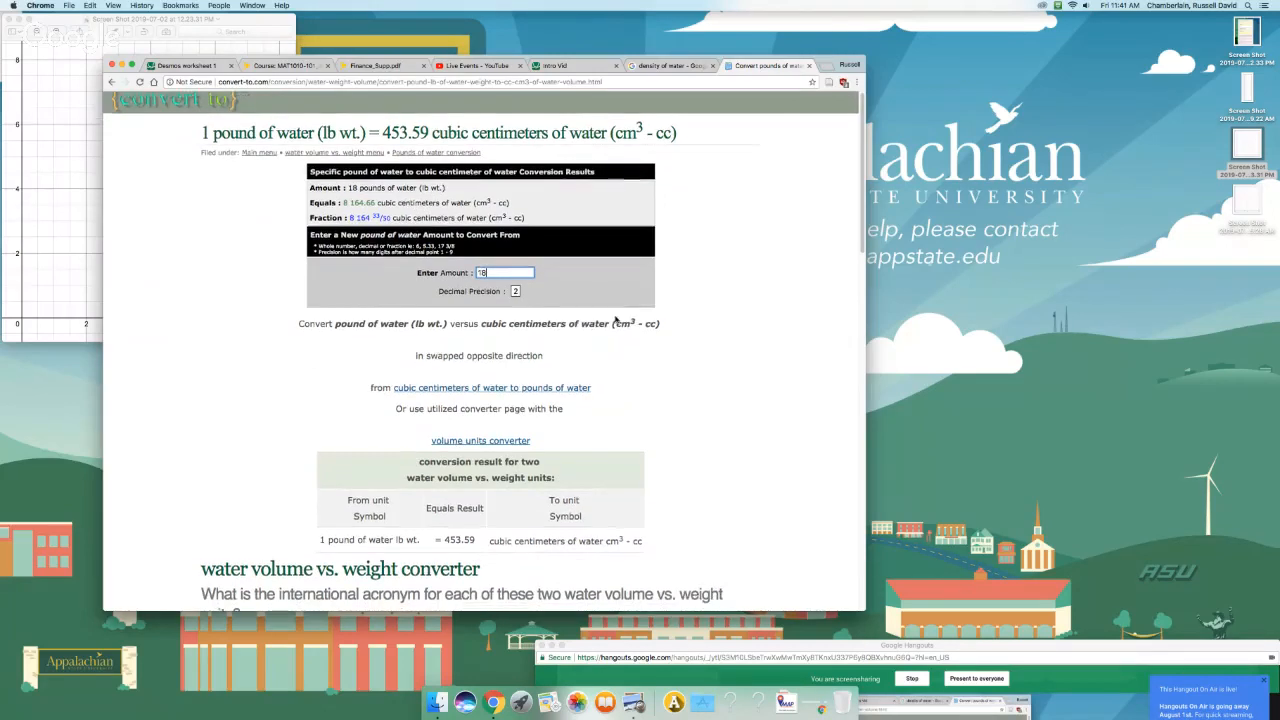
scroll(432, 333, down, 5)
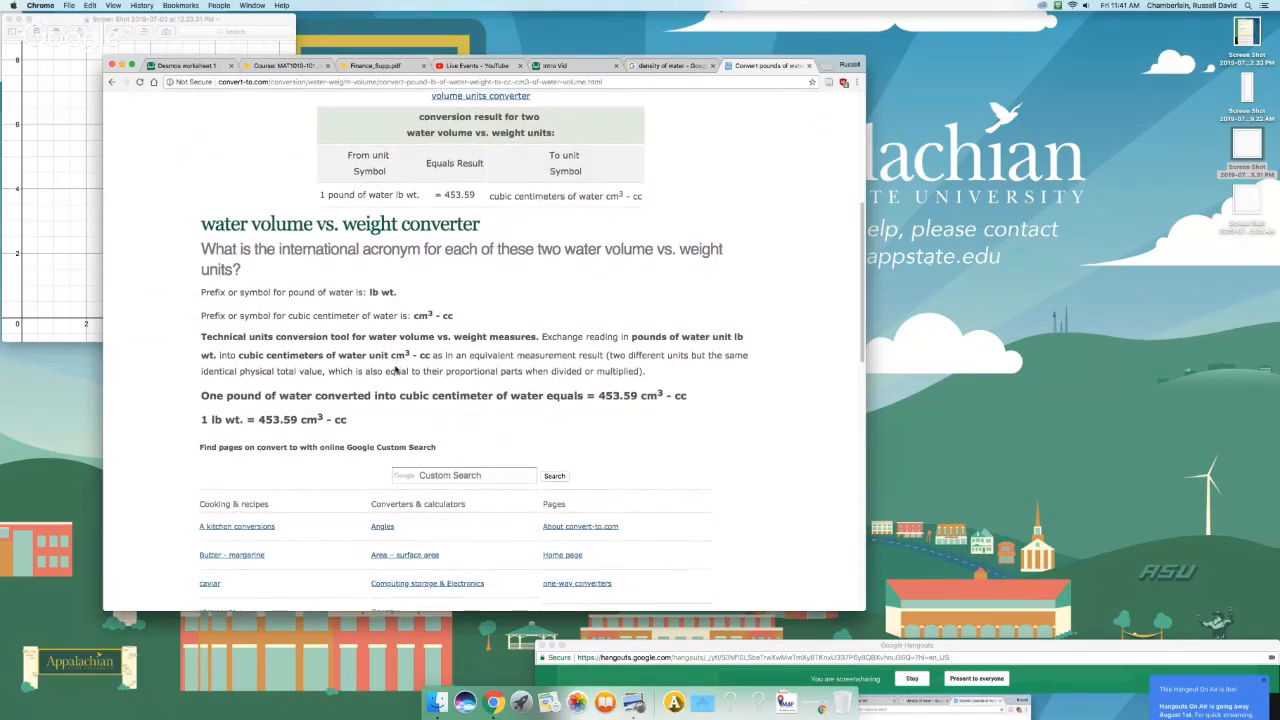
Step: Return to Desmos worksheet 1 and set the density denominator in the 18-pound water conversion to 1000
scroll(397, 370, down, 1)
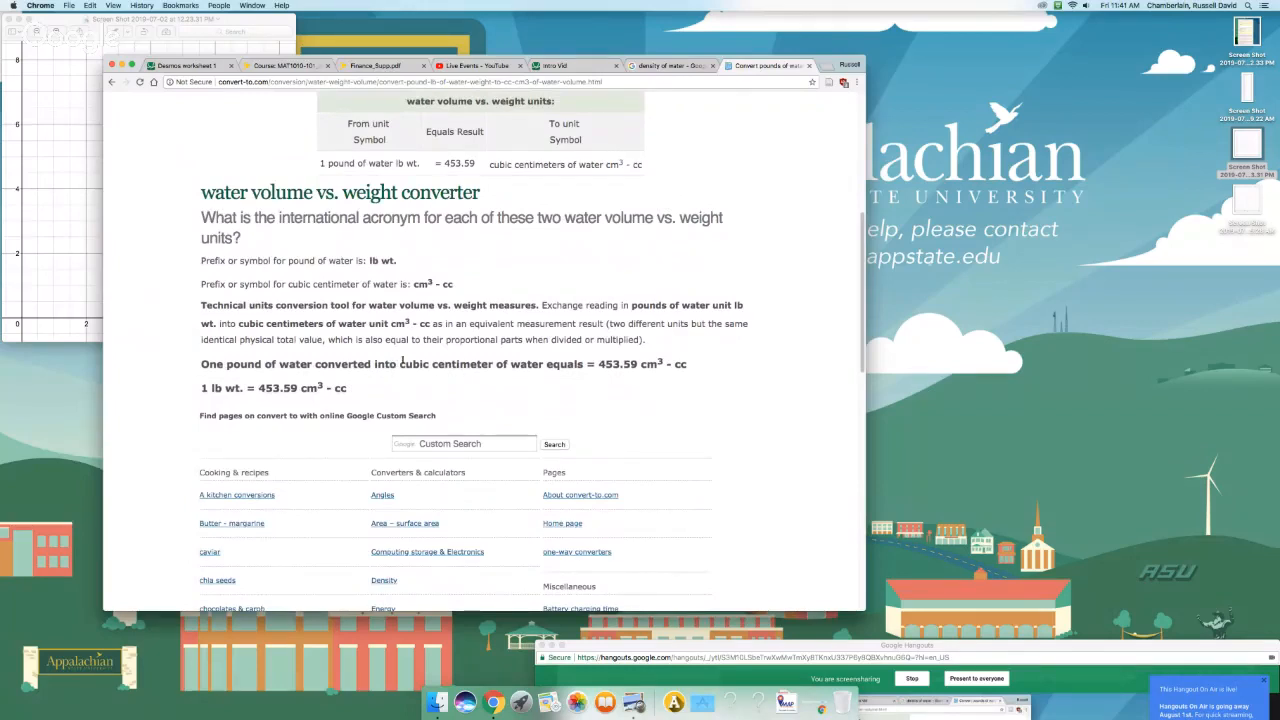
scroll(404, 357, up, 5)
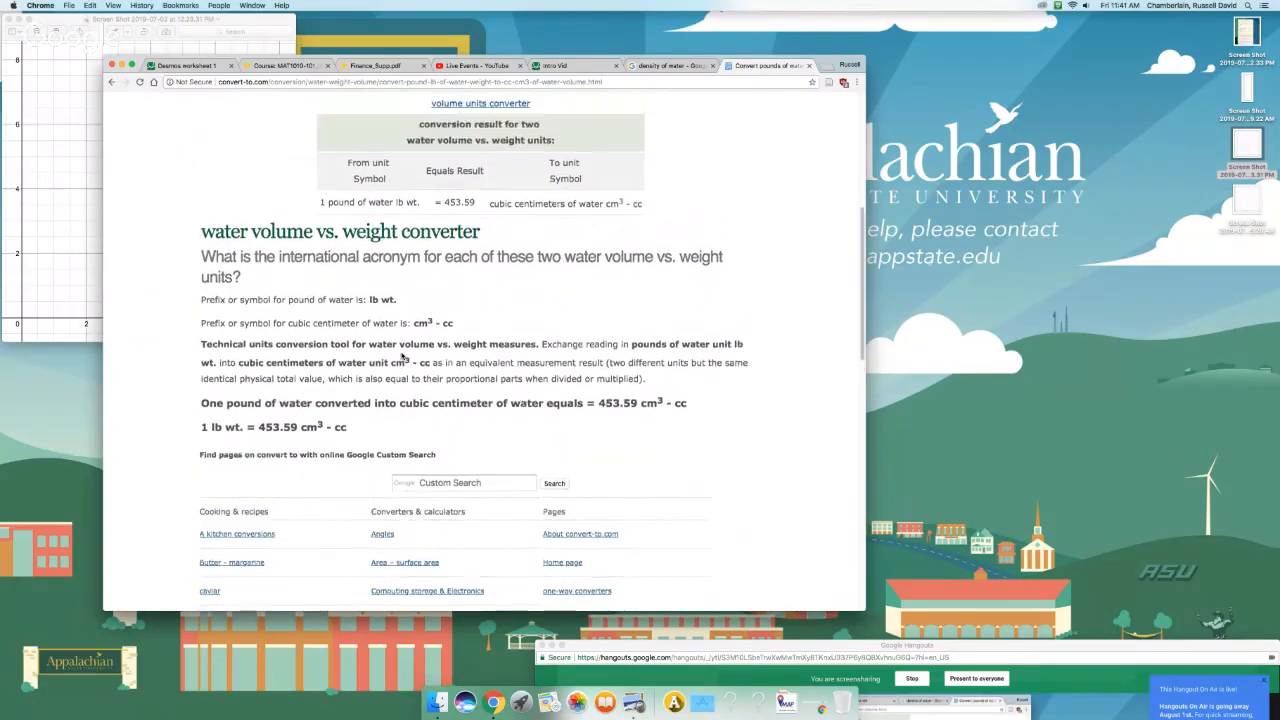
click(186, 65)
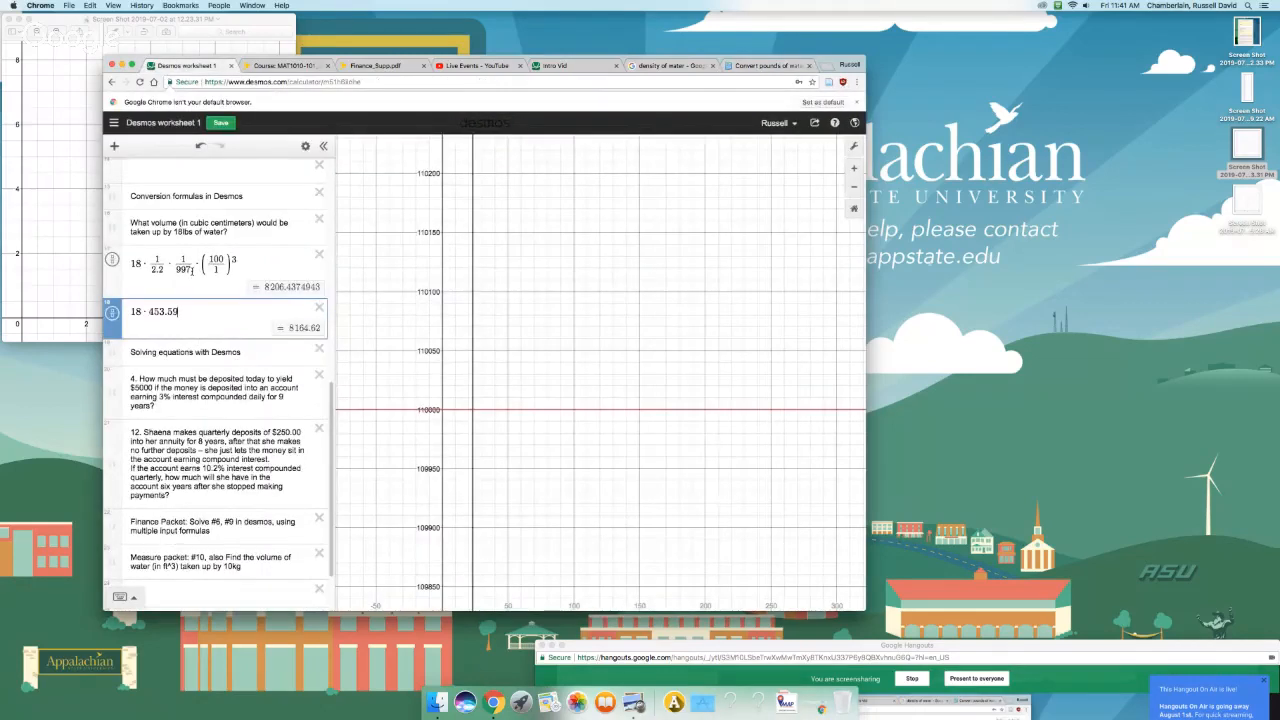
click(195, 272)
key(BackSpace)
key(BackSpace)
key(BackSpace)
text(10)
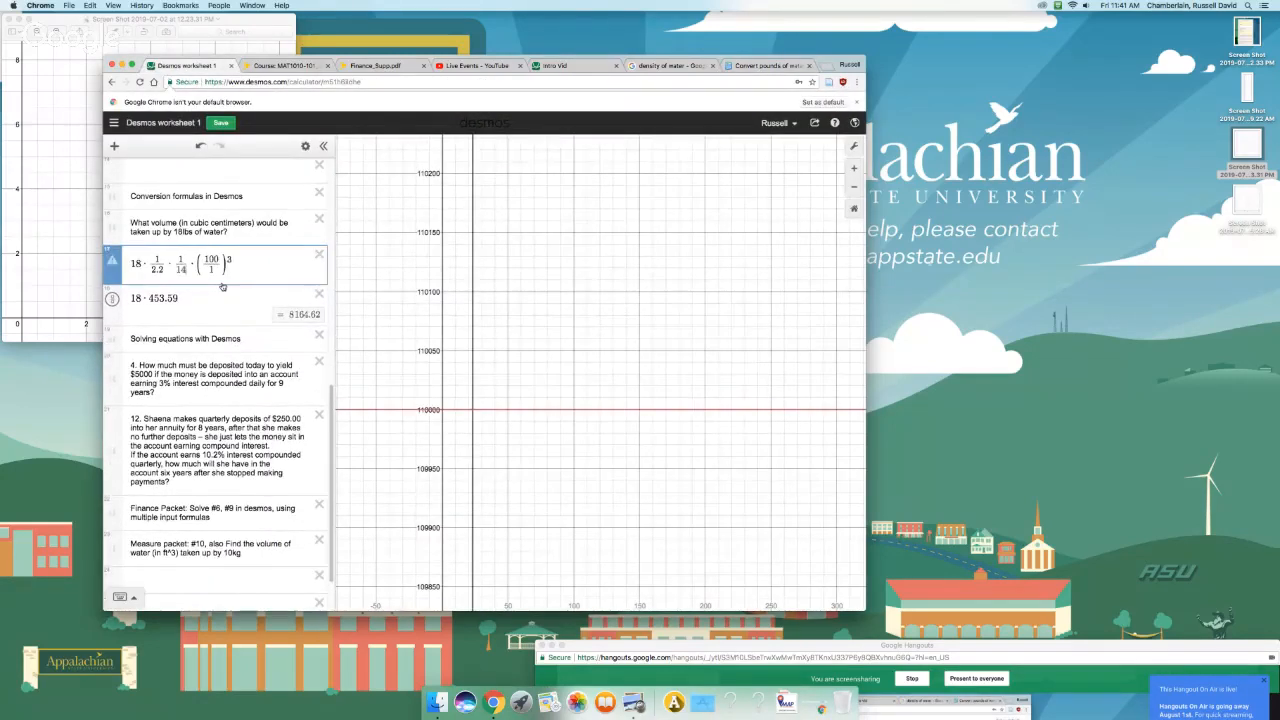
text(00)
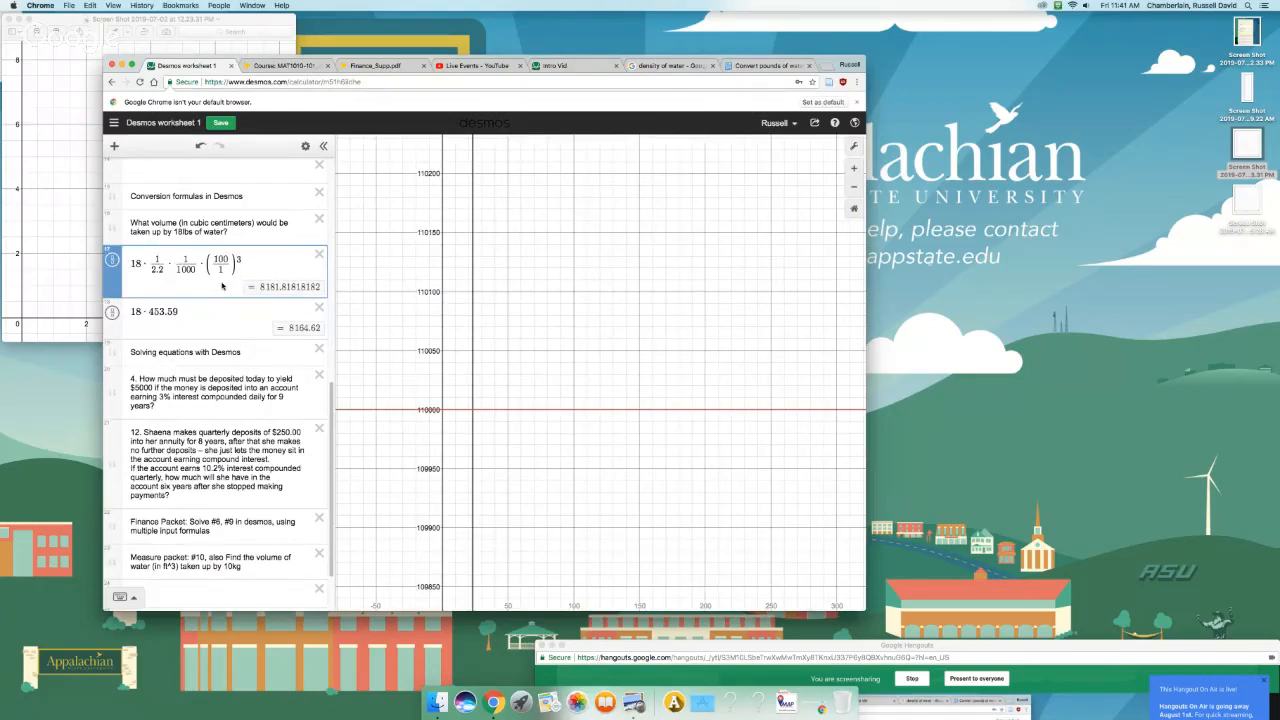
Step: Set the density denominator in the 18-pound water conversion back to 997
key(BackSpace)
key(BackSpace)
key(BackSpace)
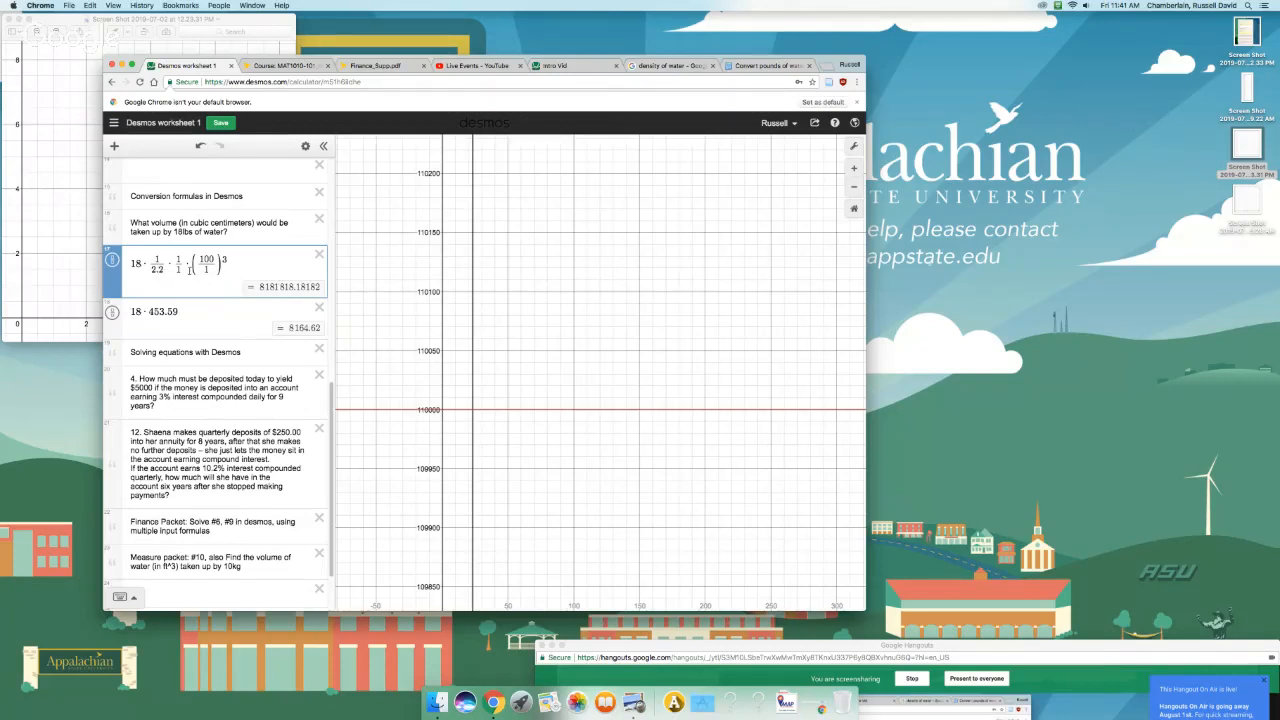
key(BackSpace)
text(997)
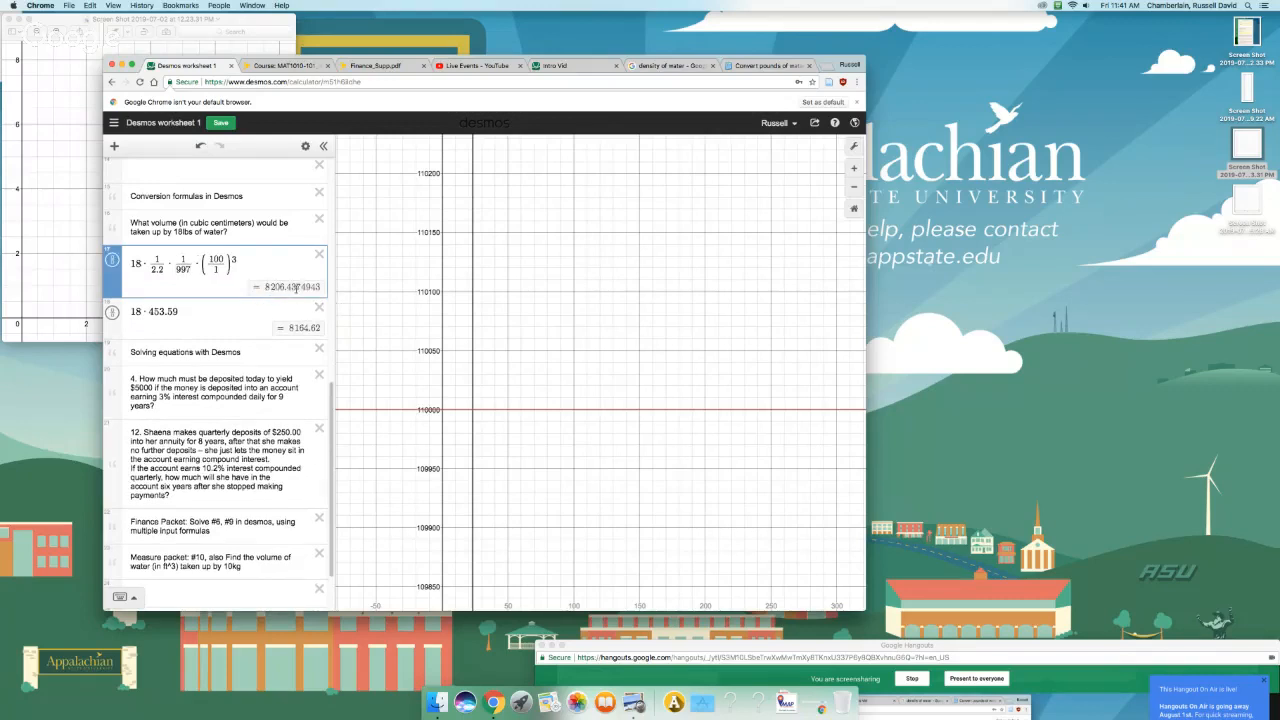
Step: Highlight the Desmos conversion result and compare it with the pound-to-cubic-centimeter details on the convert-to.com page
drag(273, 288, 317, 287)
click(753, 66)
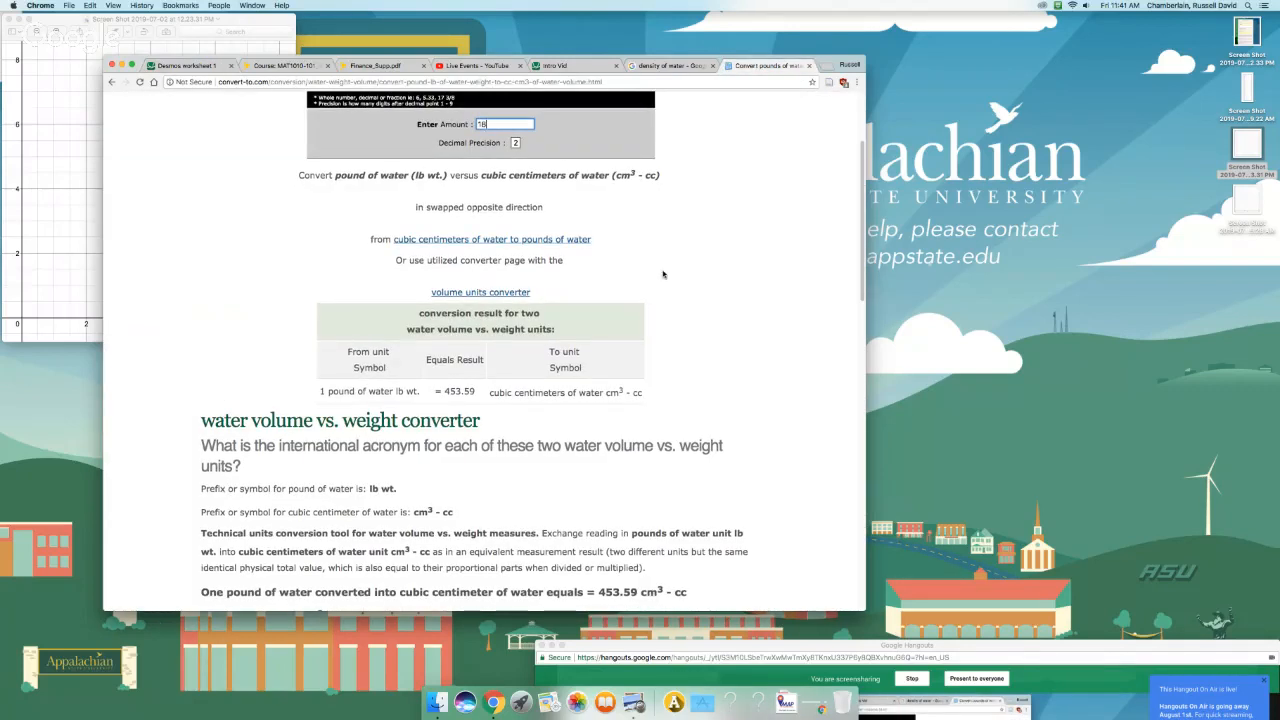
scroll(659, 319, down, 2)
scroll(659, 319, down, 10)
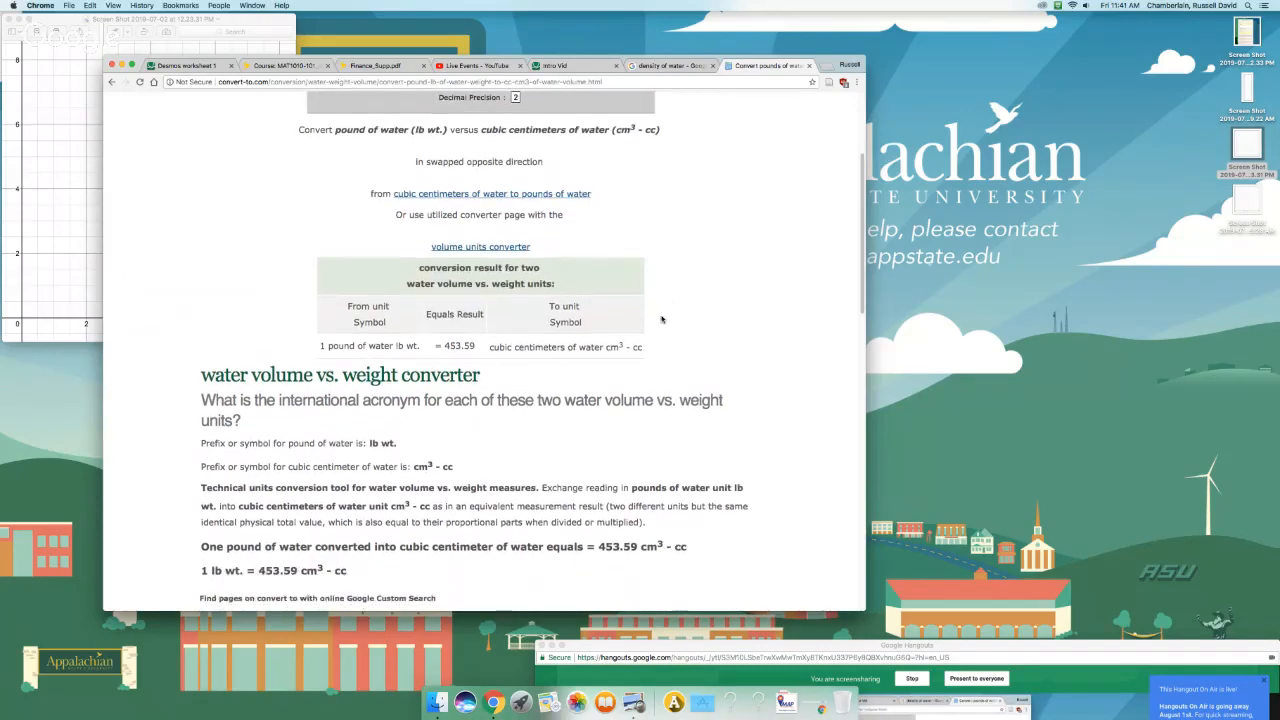
scroll(669, 319, up, 3)
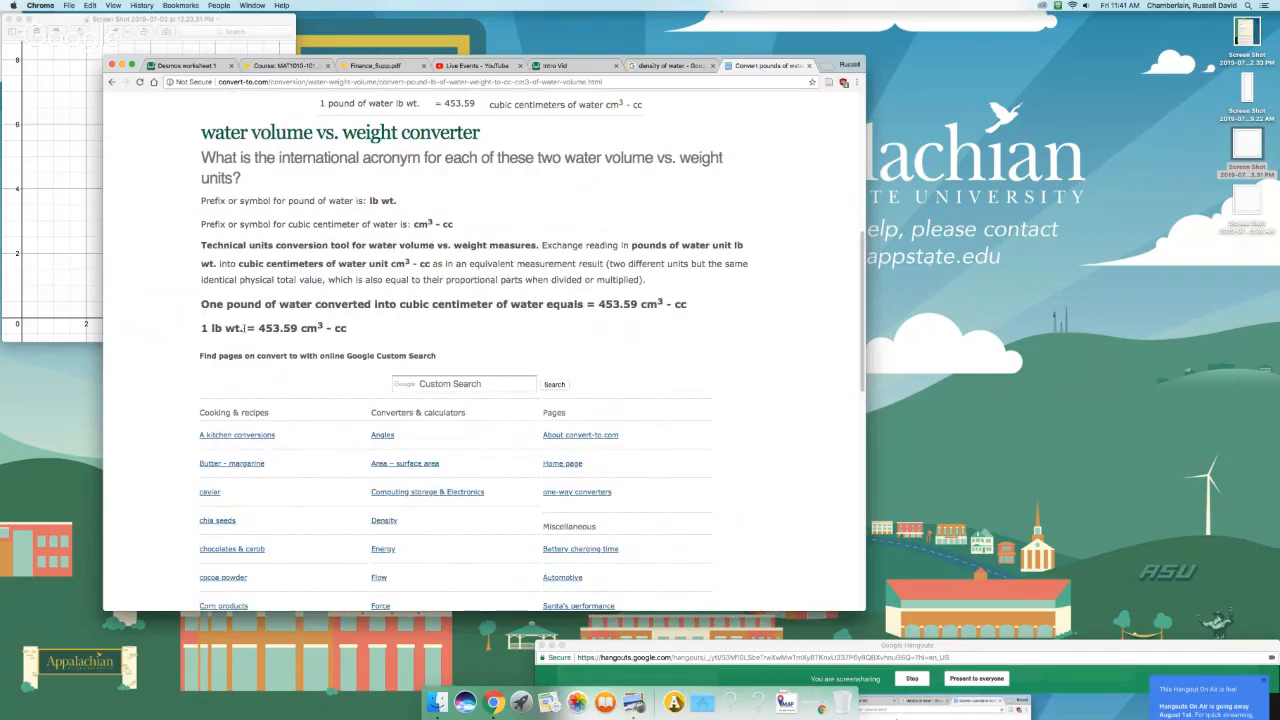
scroll(388, 309, up, 1)
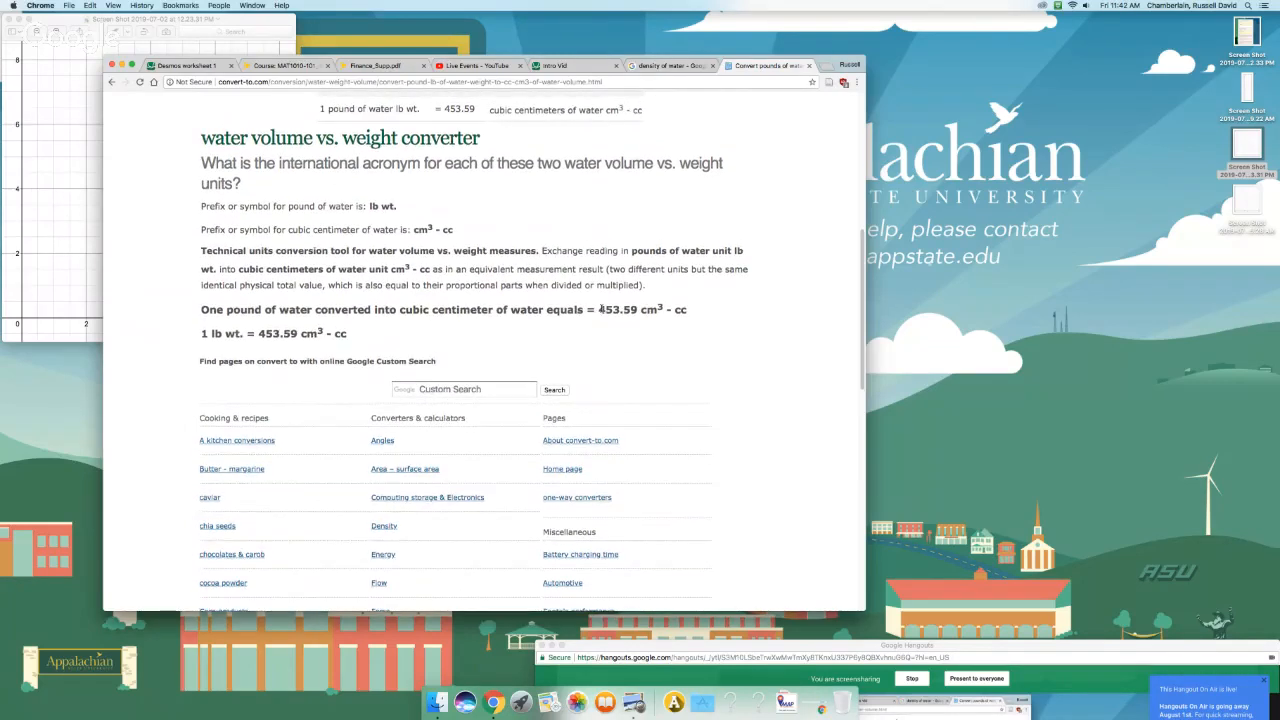
scroll(601, 309, up, 5)
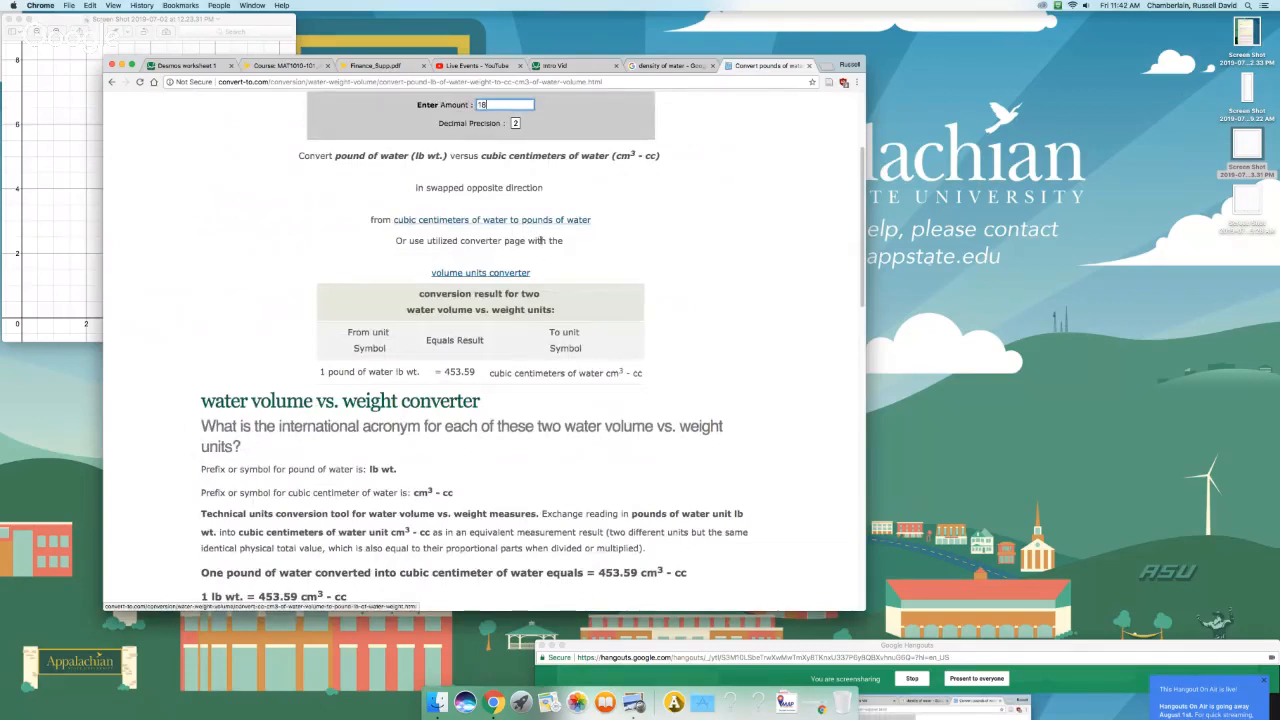
scroll(553, 250, up, 3)
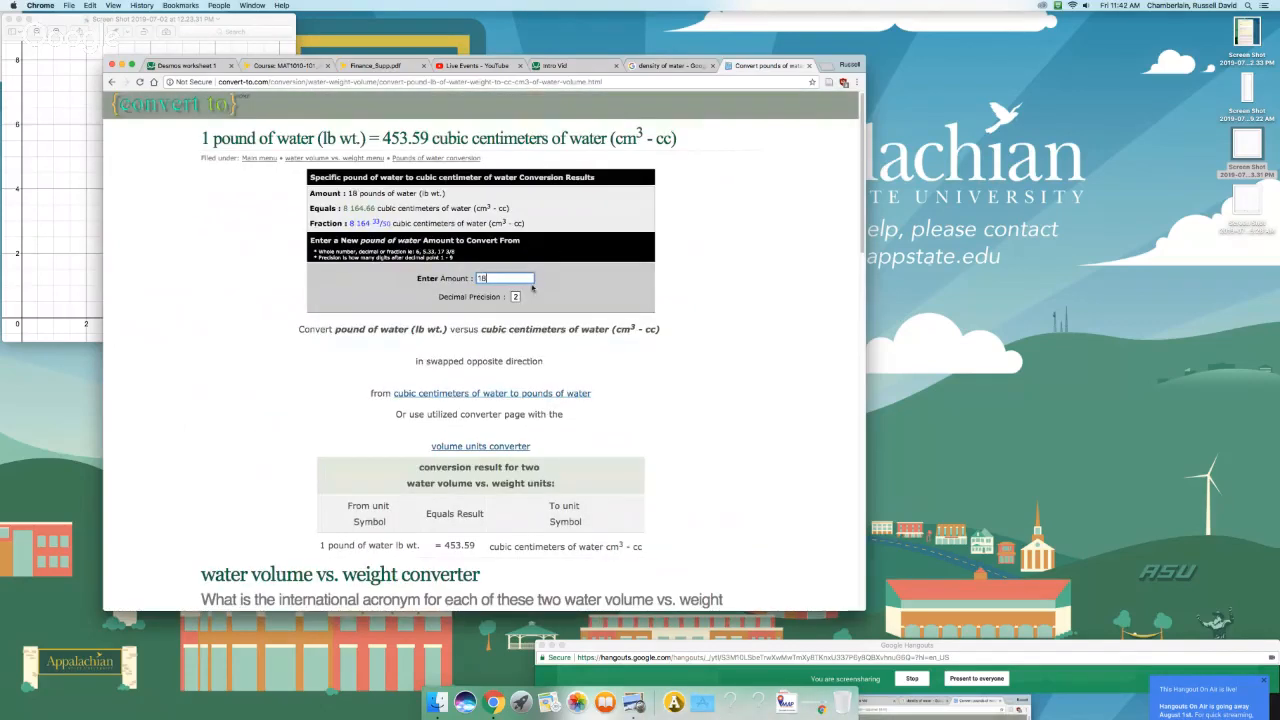
Step: Try a decimal precision of 1 for the 18-pound conversion and settle on a precision of 6
key(Tab)
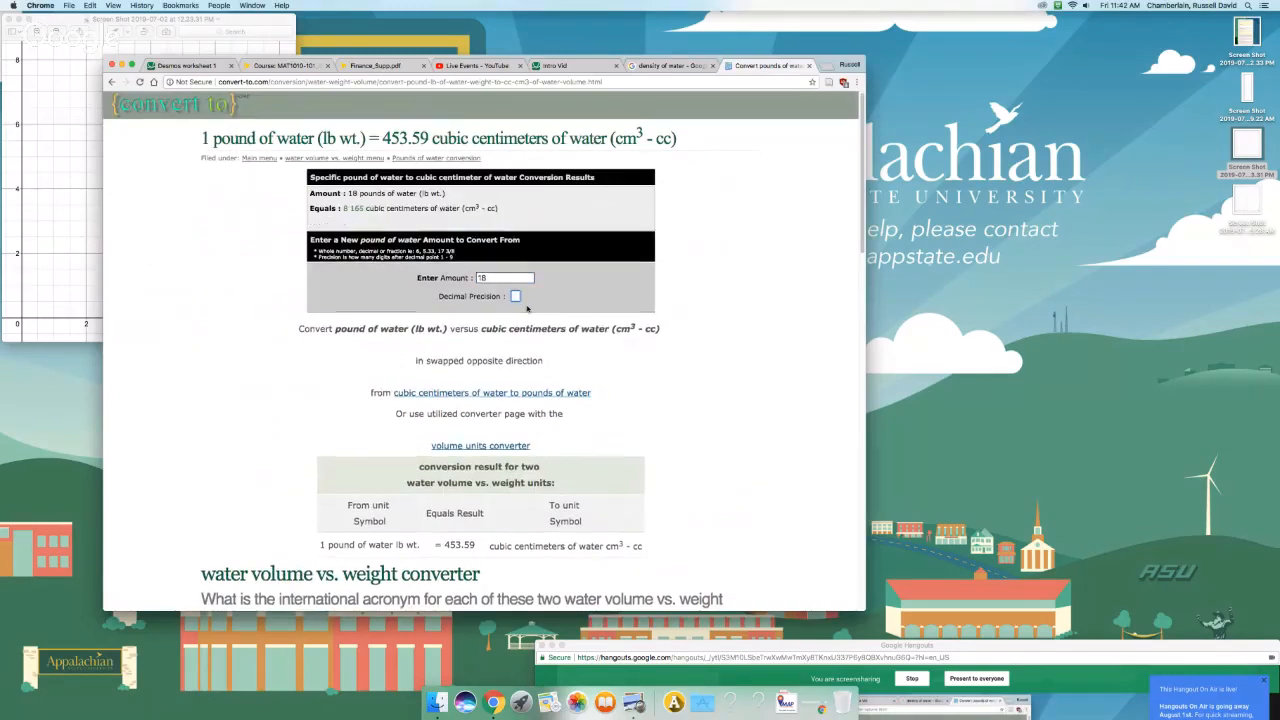
text(1)
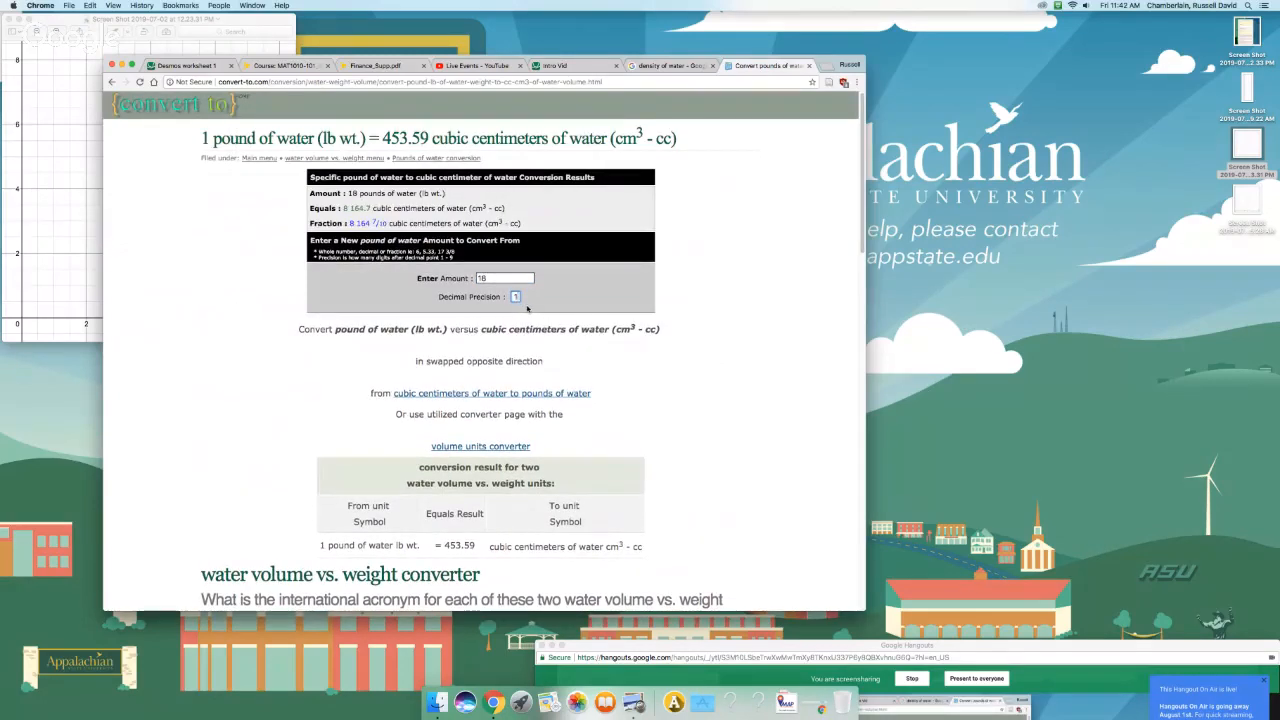
key(BackSpace)
text(6)
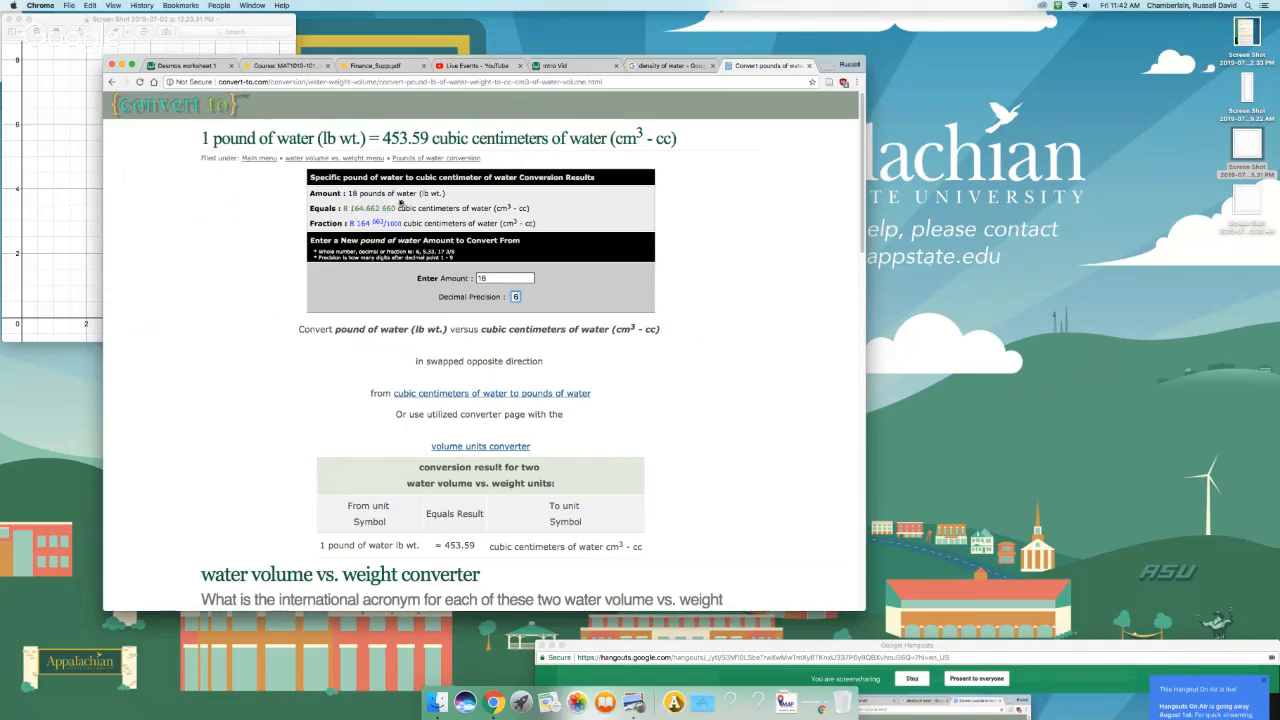
Step: Return to Desmos worksheet 1 and start a function K(M on a new line below 18·453.59
click(189, 66)
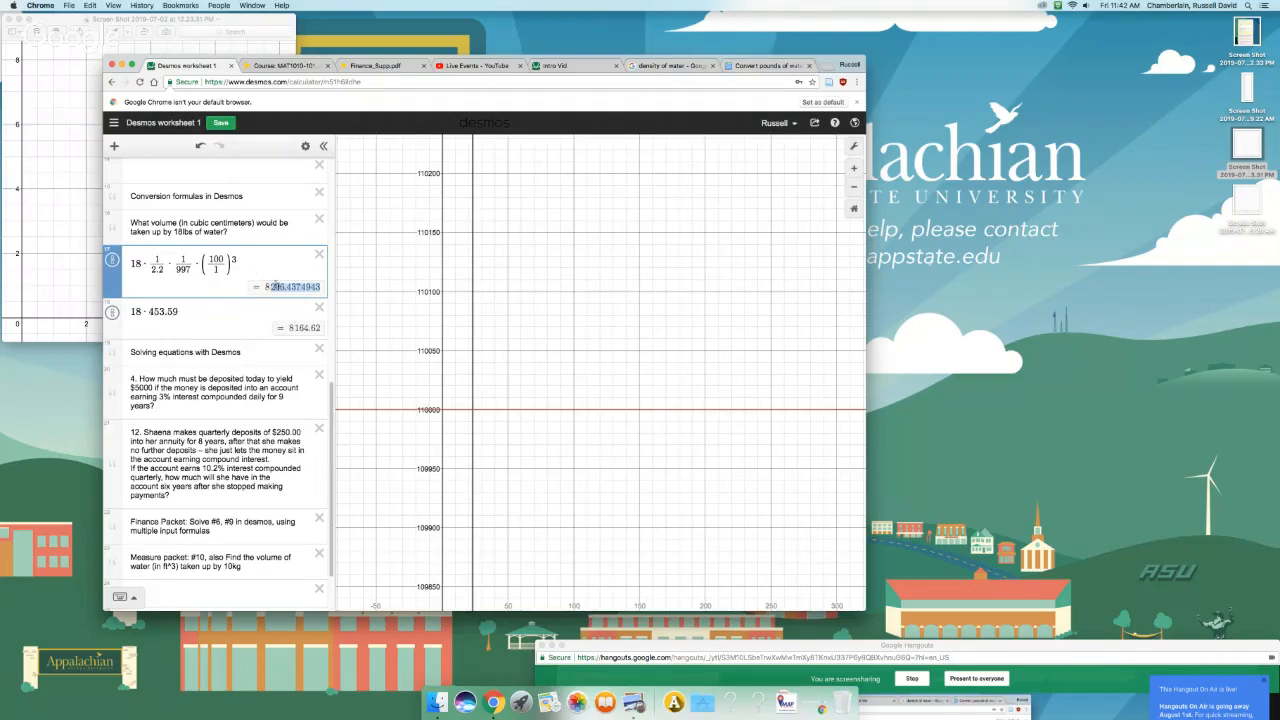
click(231, 314)
key(Return)
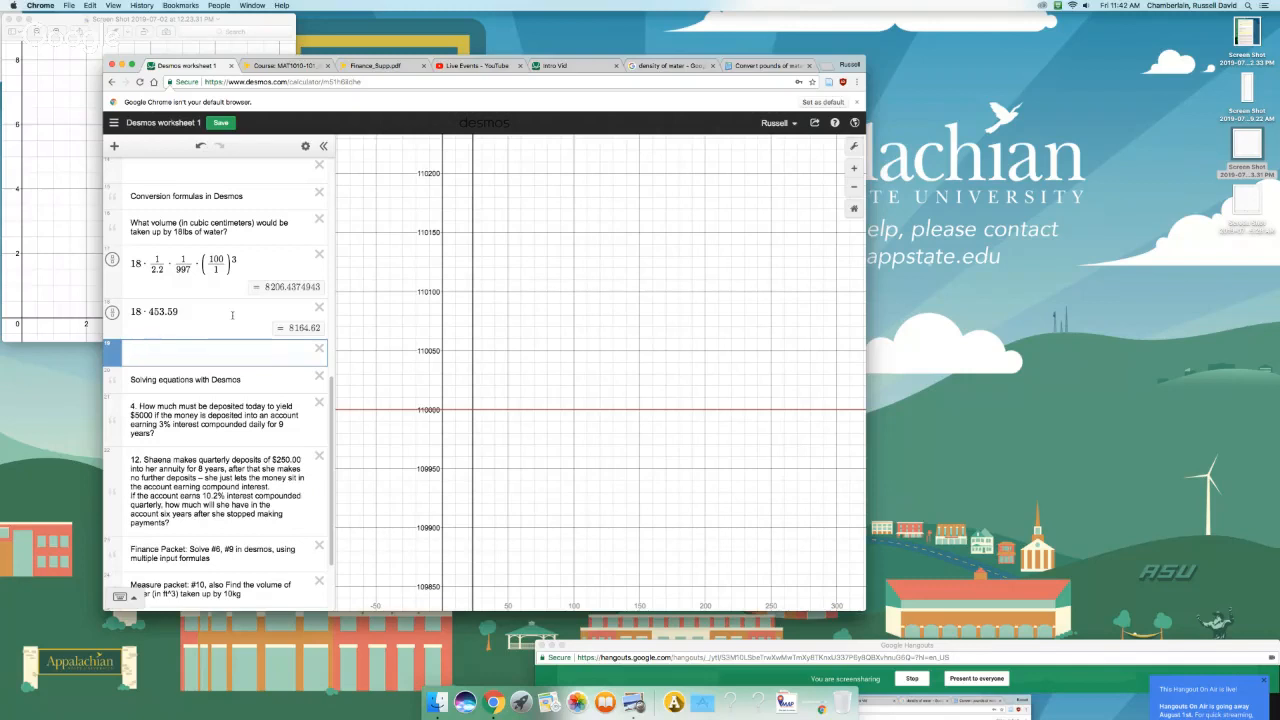
text(K()
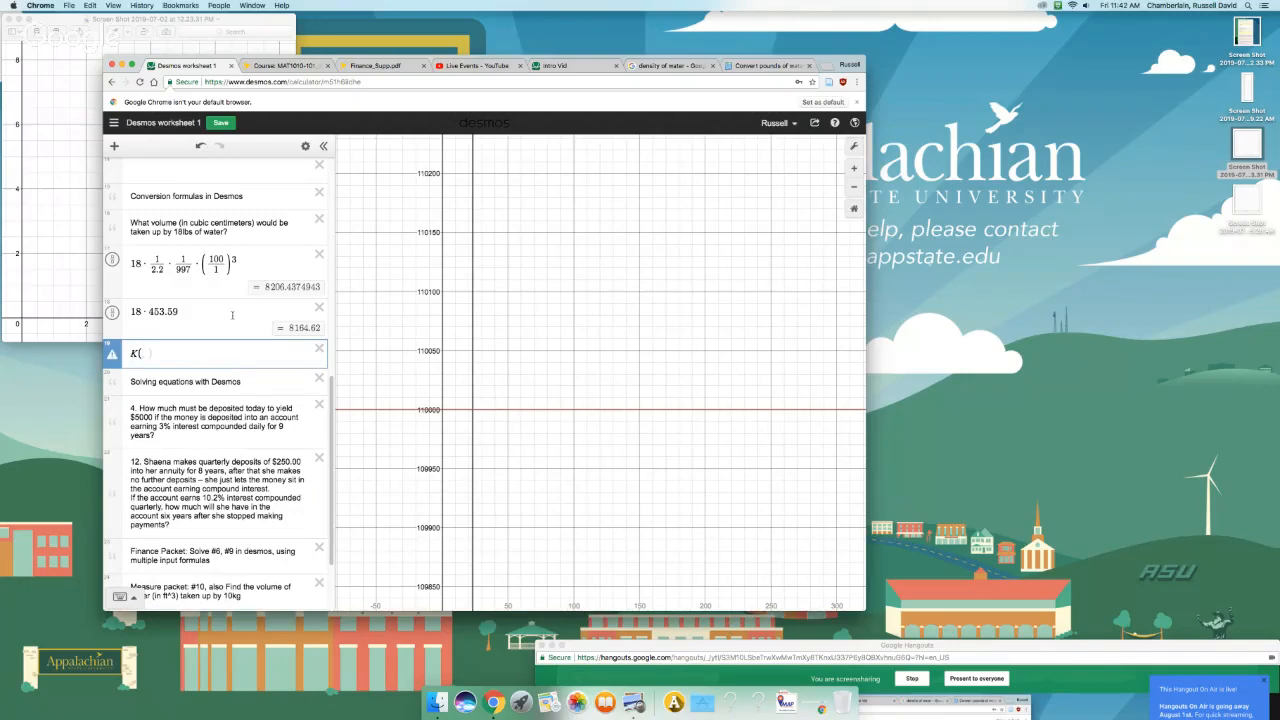
text(M)
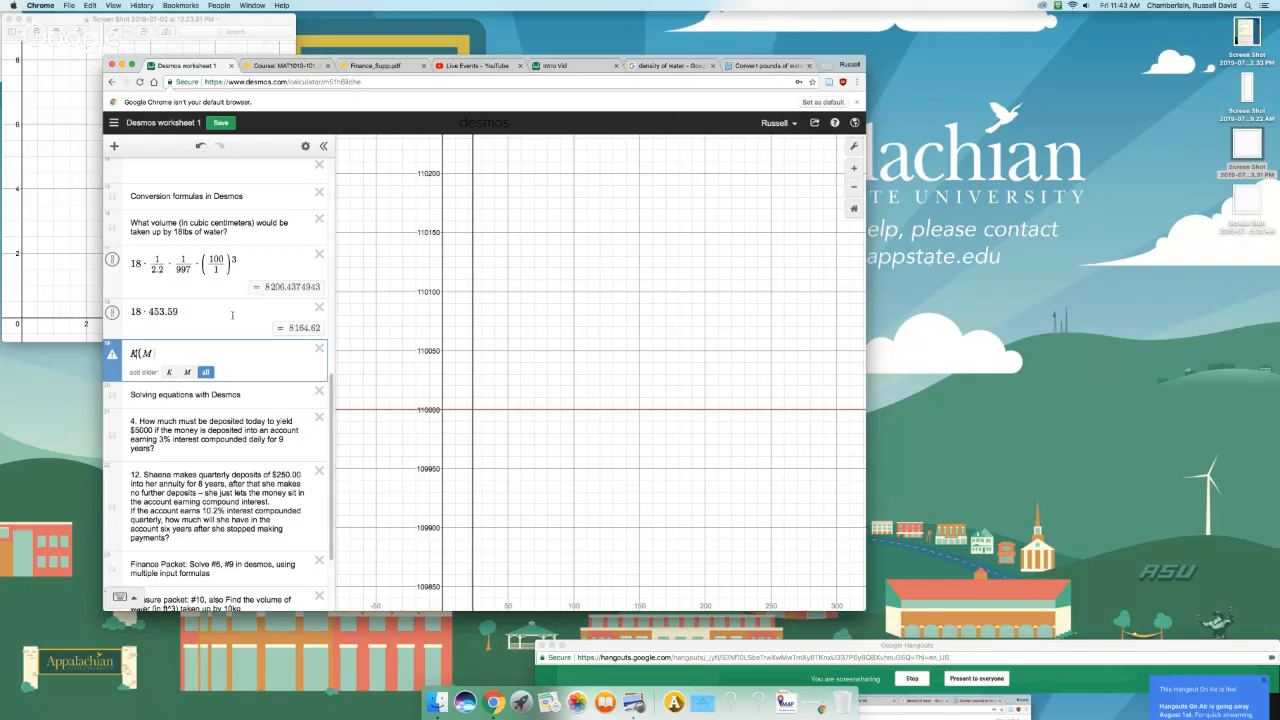
key(BackSpace)
text(f)
key(Right)
key(Delete)
text(x)
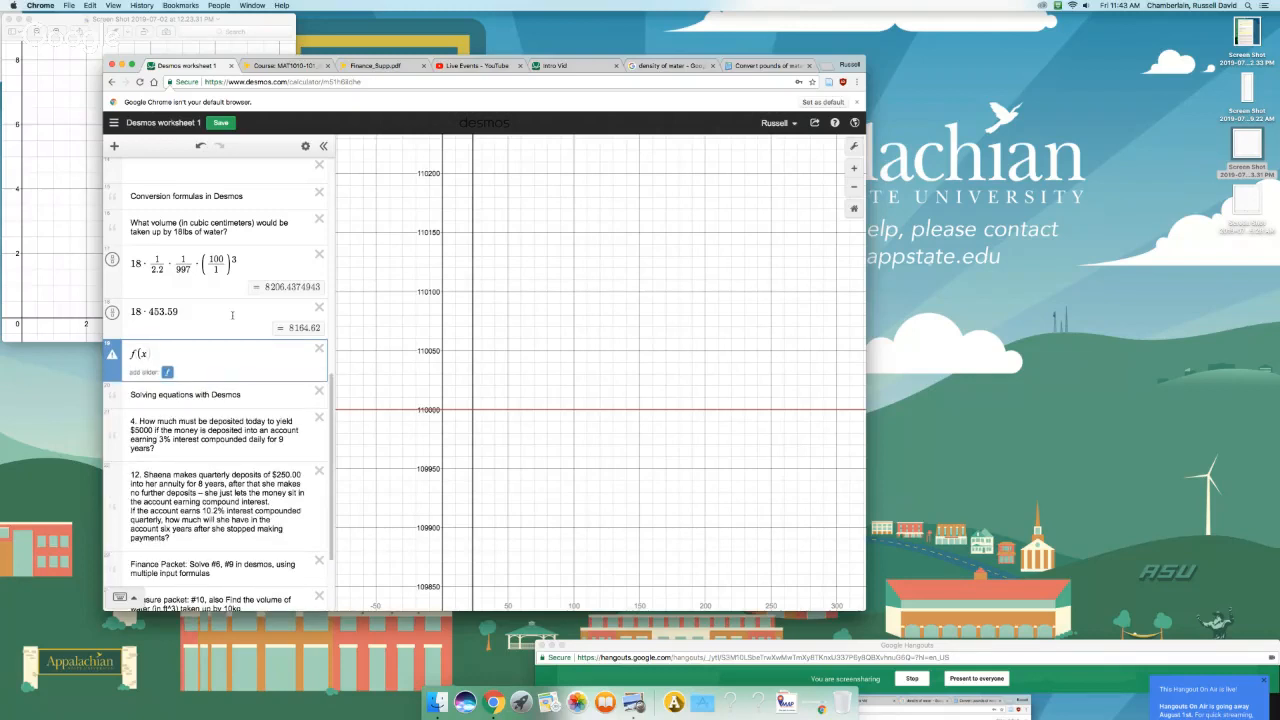
key(BackSpace)
text(K)
key(Right)
key(Right)
key(BackSpace)
text(M)
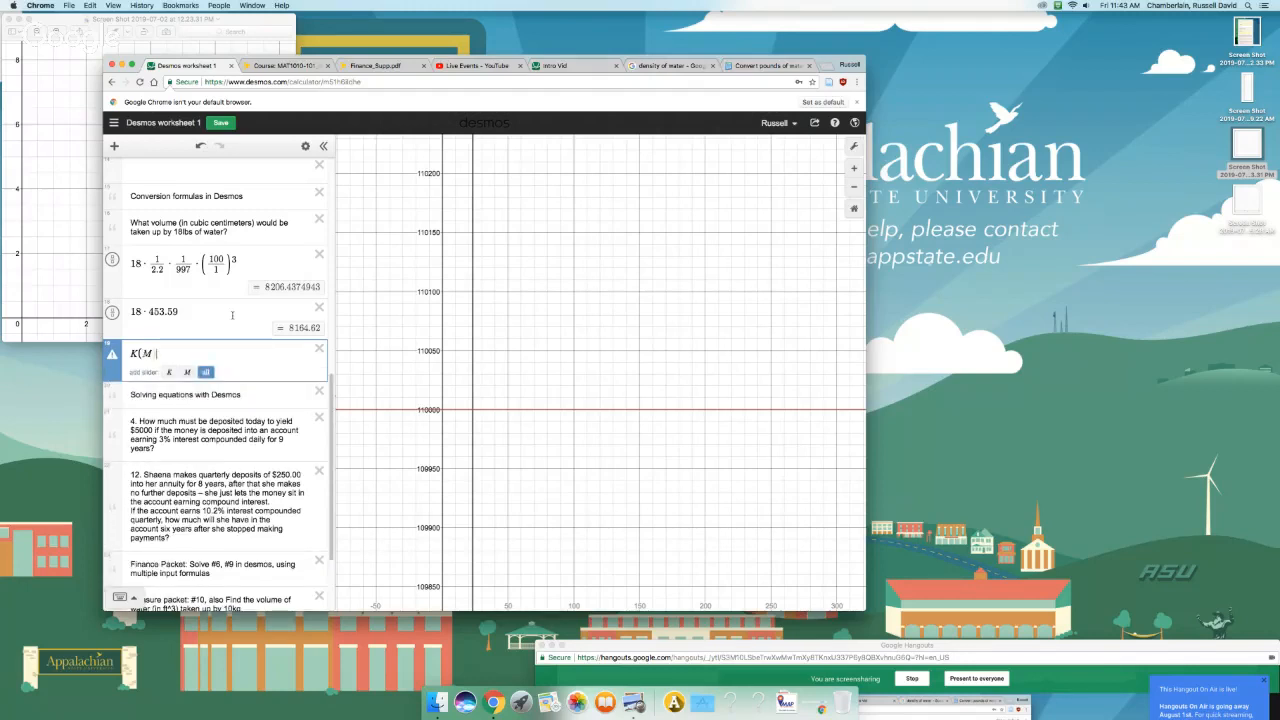
Step: Complete the miles-to-kilometers function as K(M)=M·1.609 and add an empty line below it
text() = )
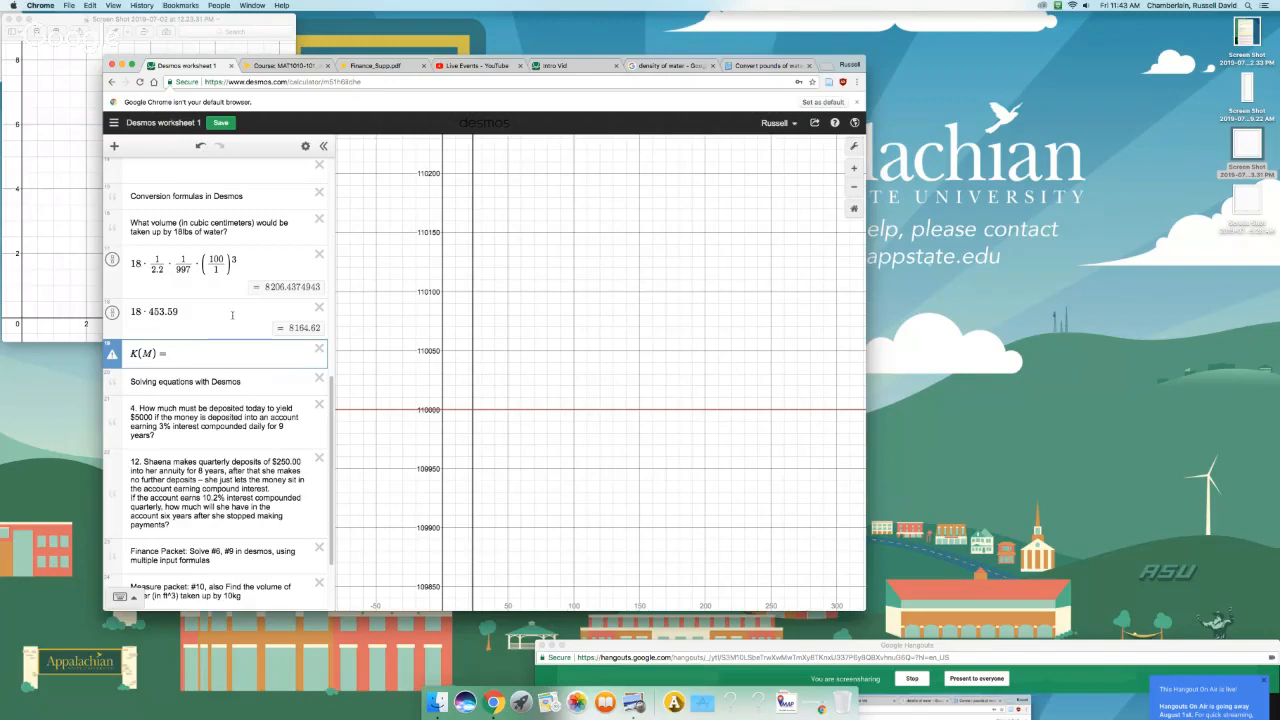
text(M_.609)
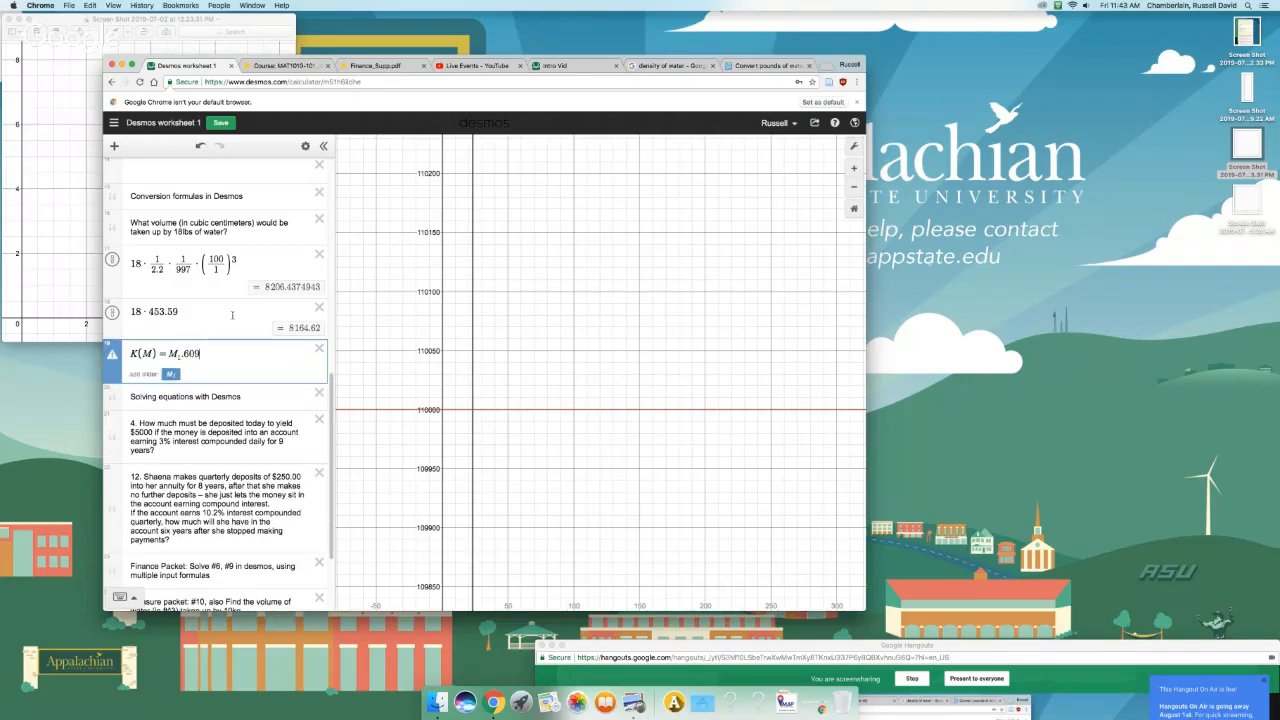
key(BackSpace)
key(BackSpace)
key(BackSpace)
key(BackSpace)
key(BackSpace)
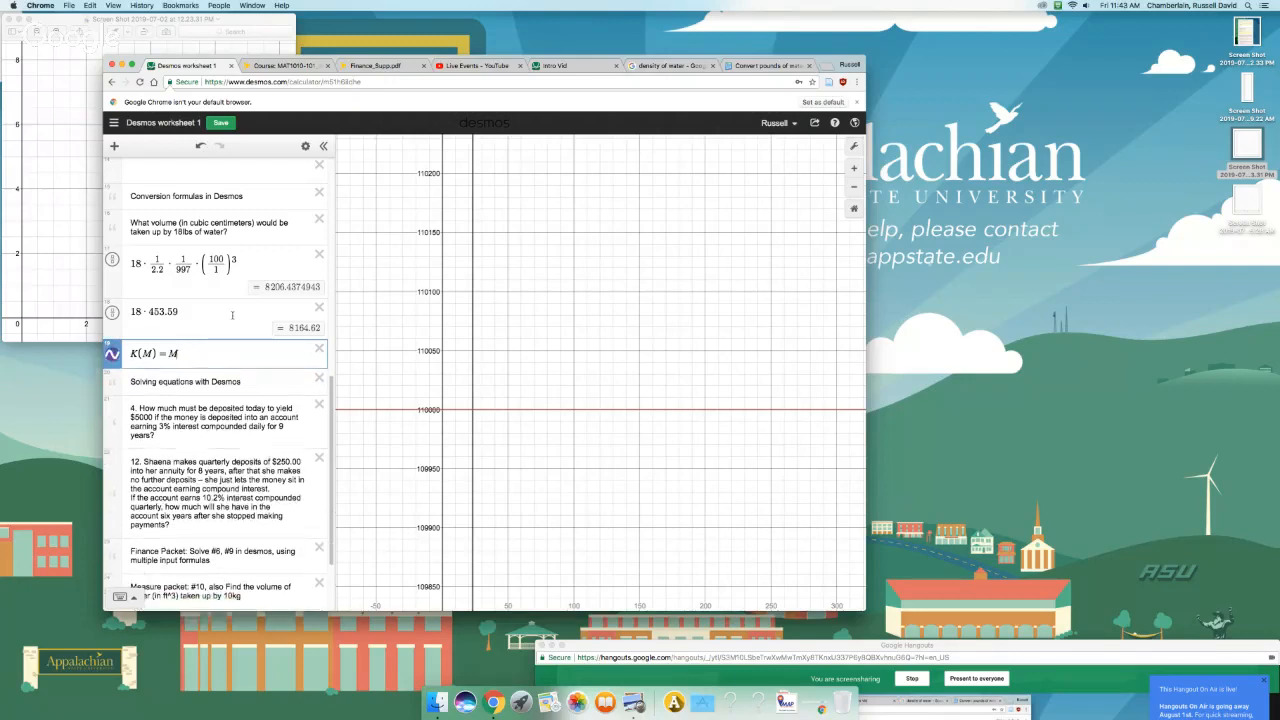
text(*1.609)
key(Return)
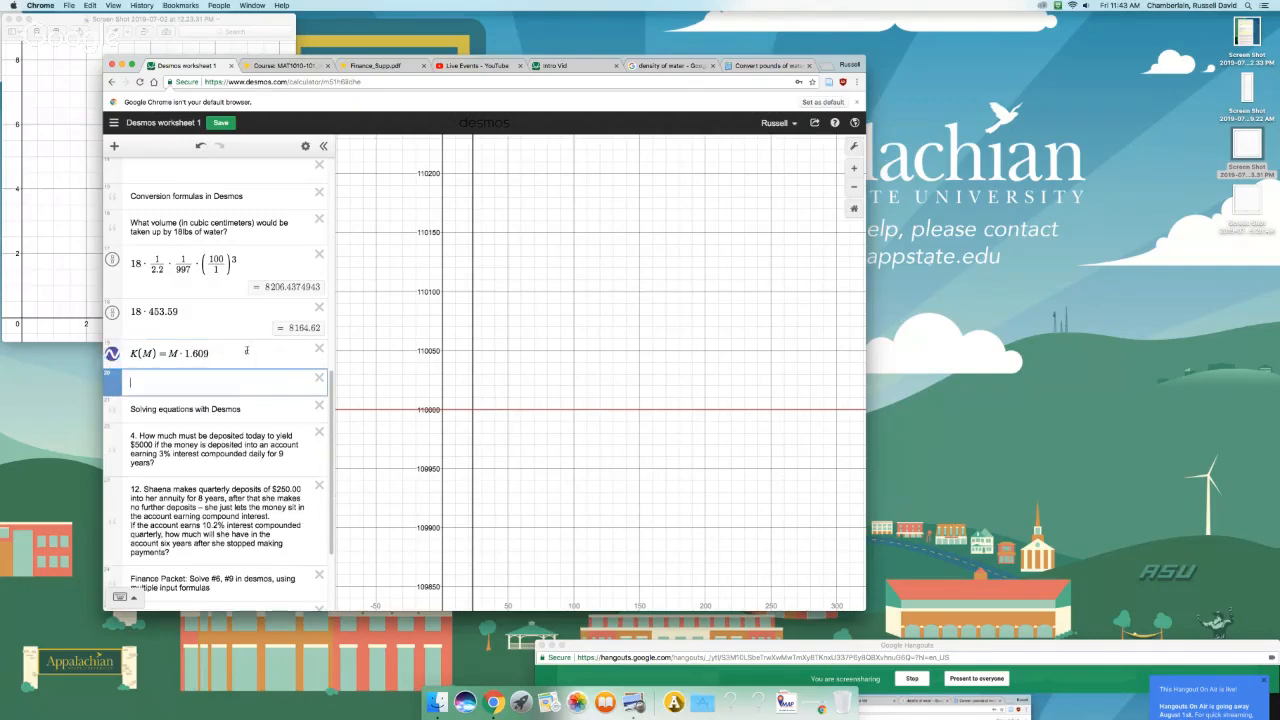
Step: Create a table of values from the K(M)=M·1.609 function
click(246, 352)
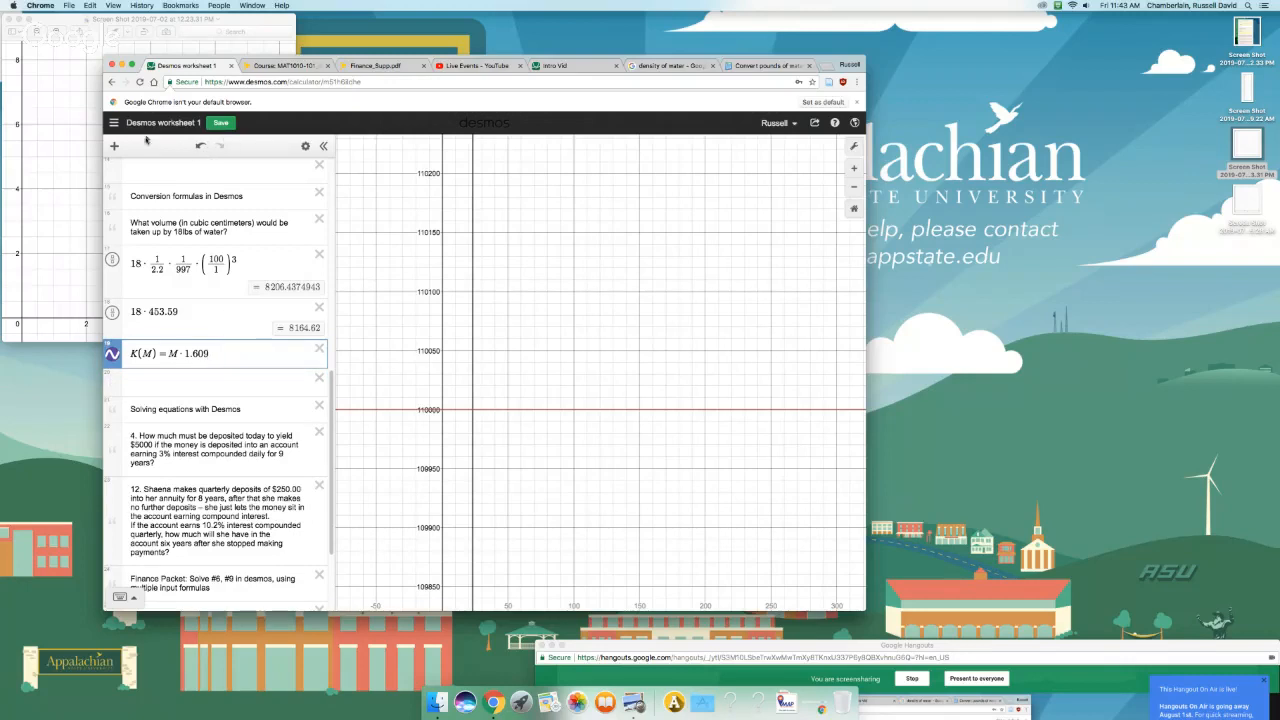
click(305, 147)
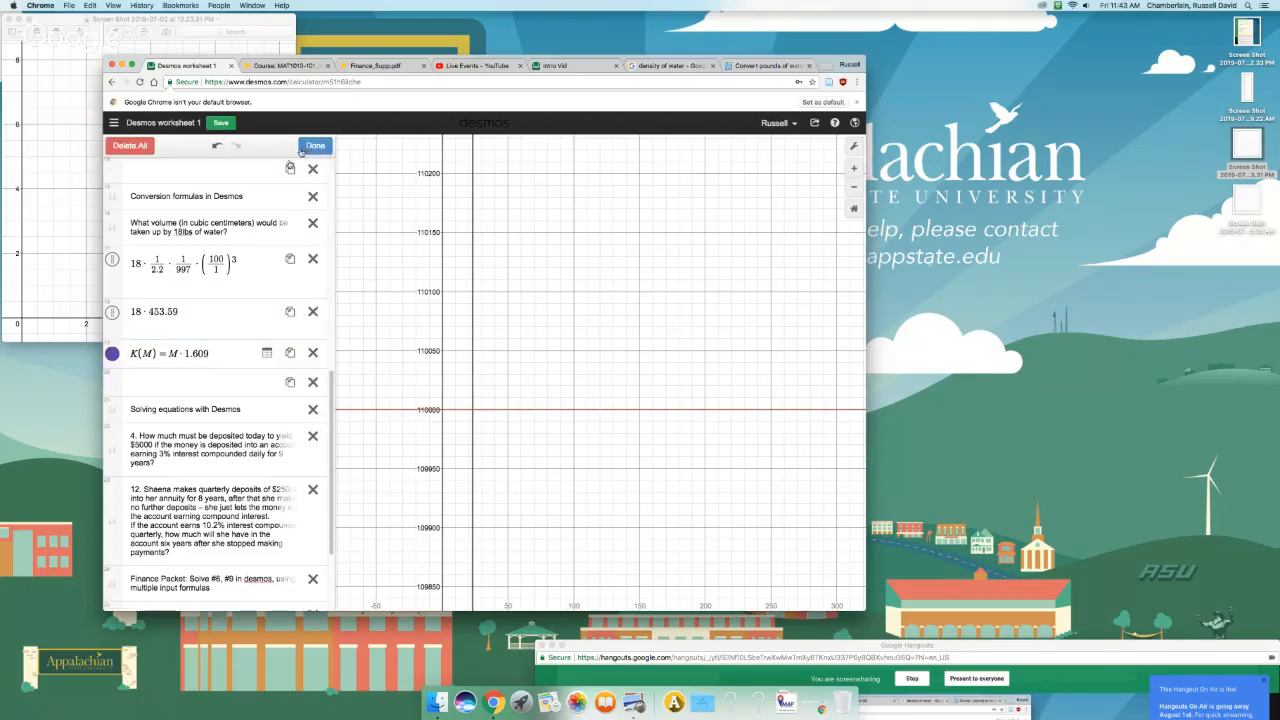
click(268, 354)
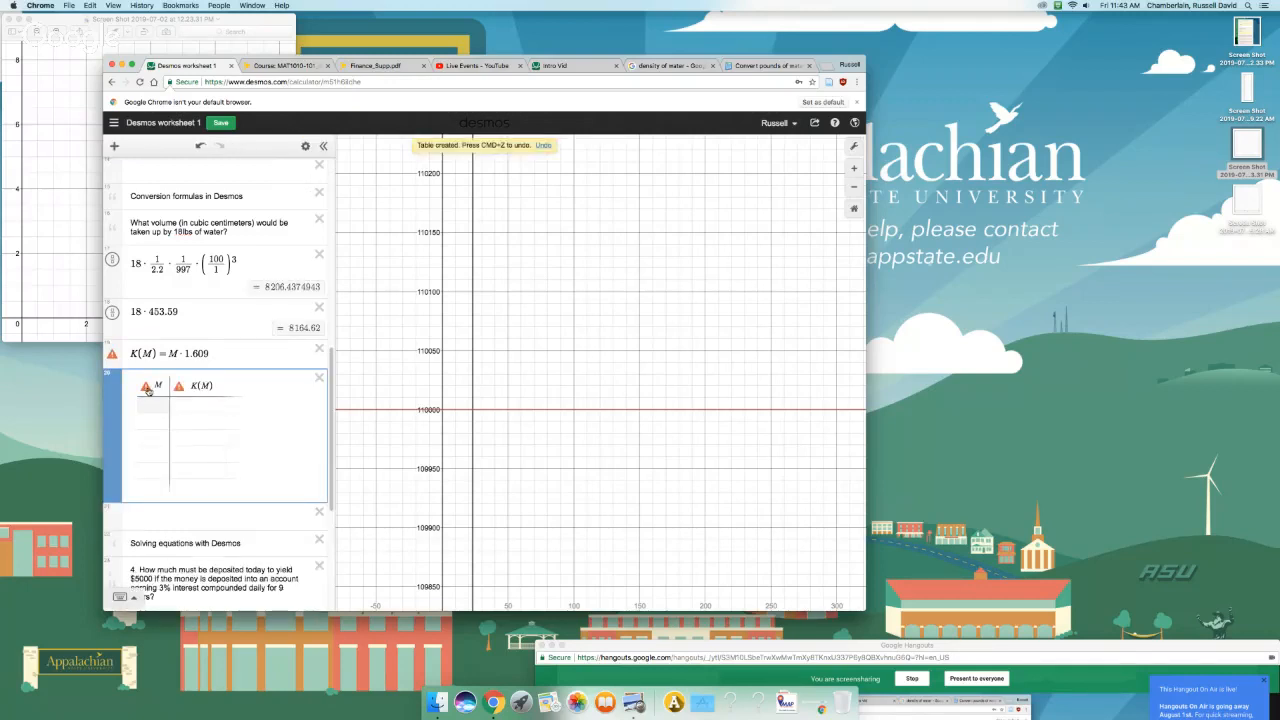
Step: Replace the variable M with x in the miles-to-kilometers function so it reads K(x)=x·1.609
mouse_move(147, 390)
mouse_move(112, 355)
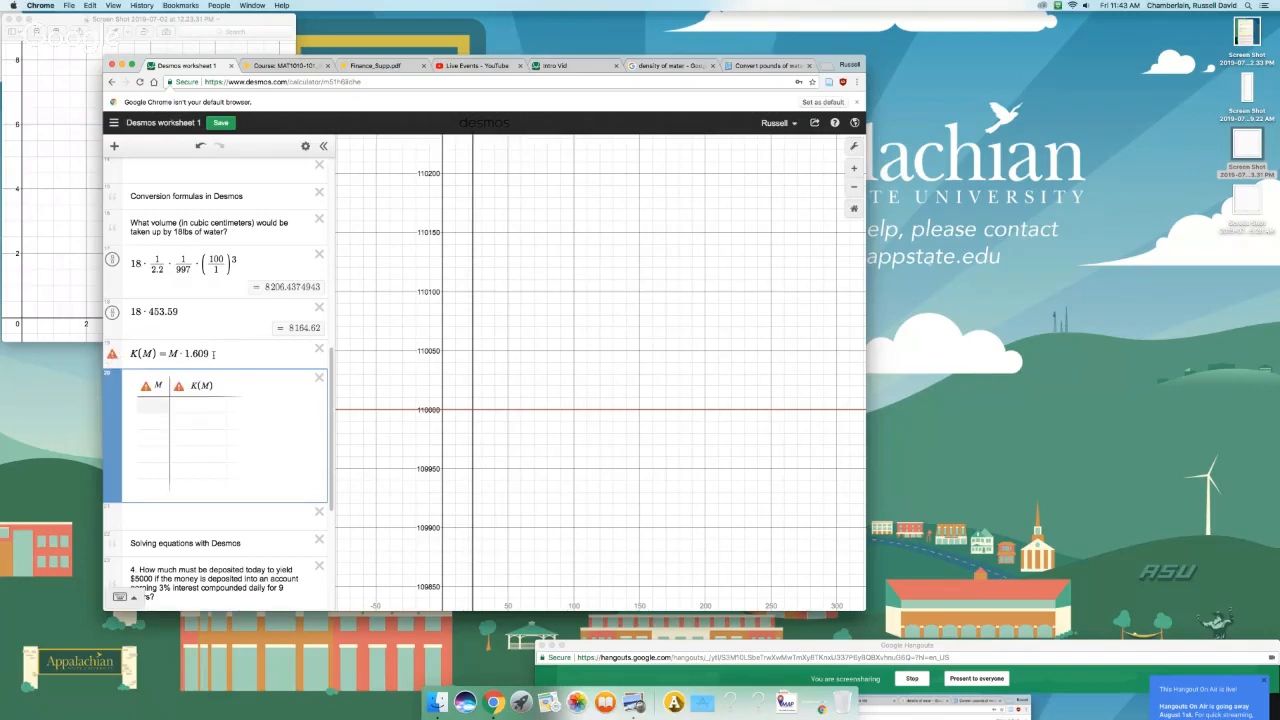
scroll(204, 356, up, 4)
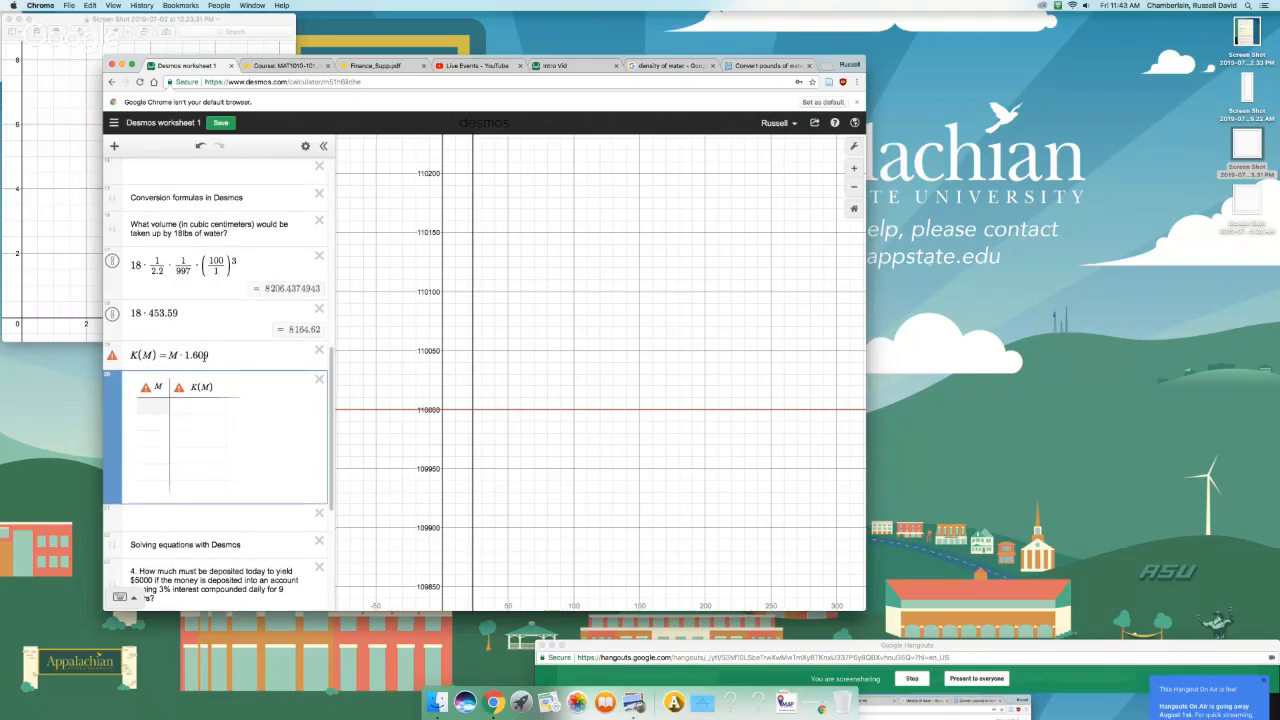
scroll(204, 356, up, 6)
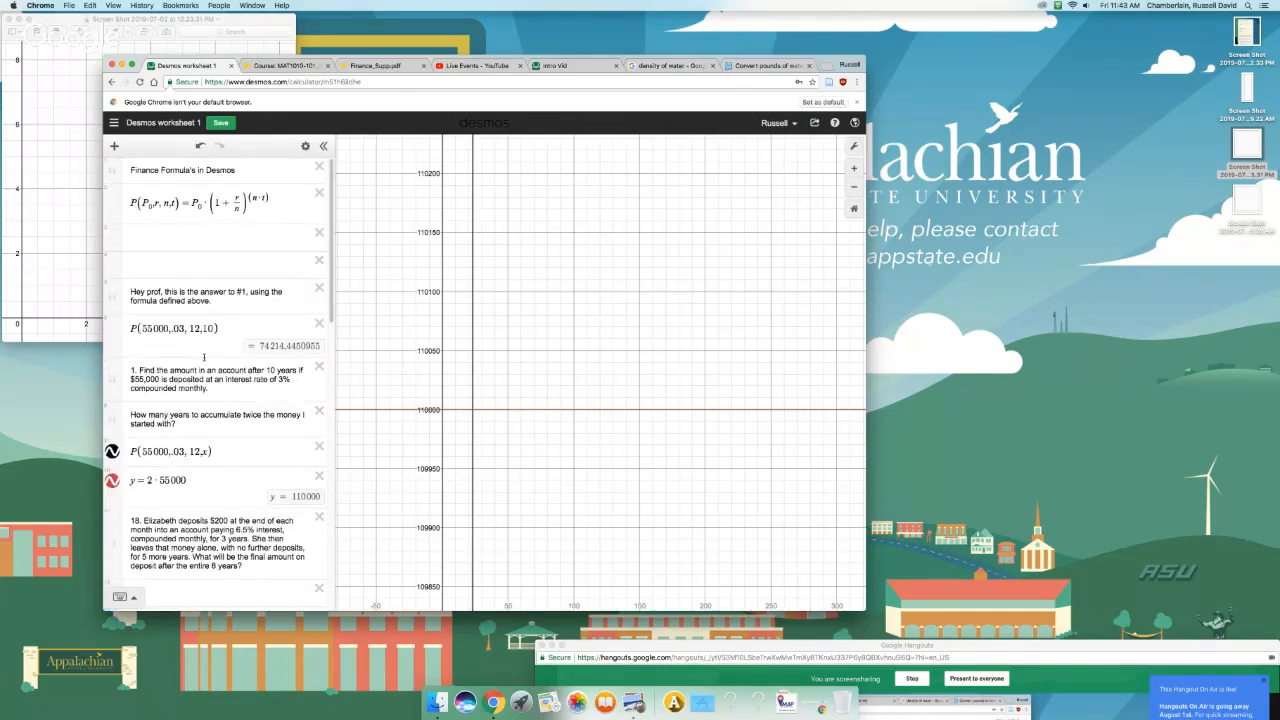
scroll(204, 356, down, 10)
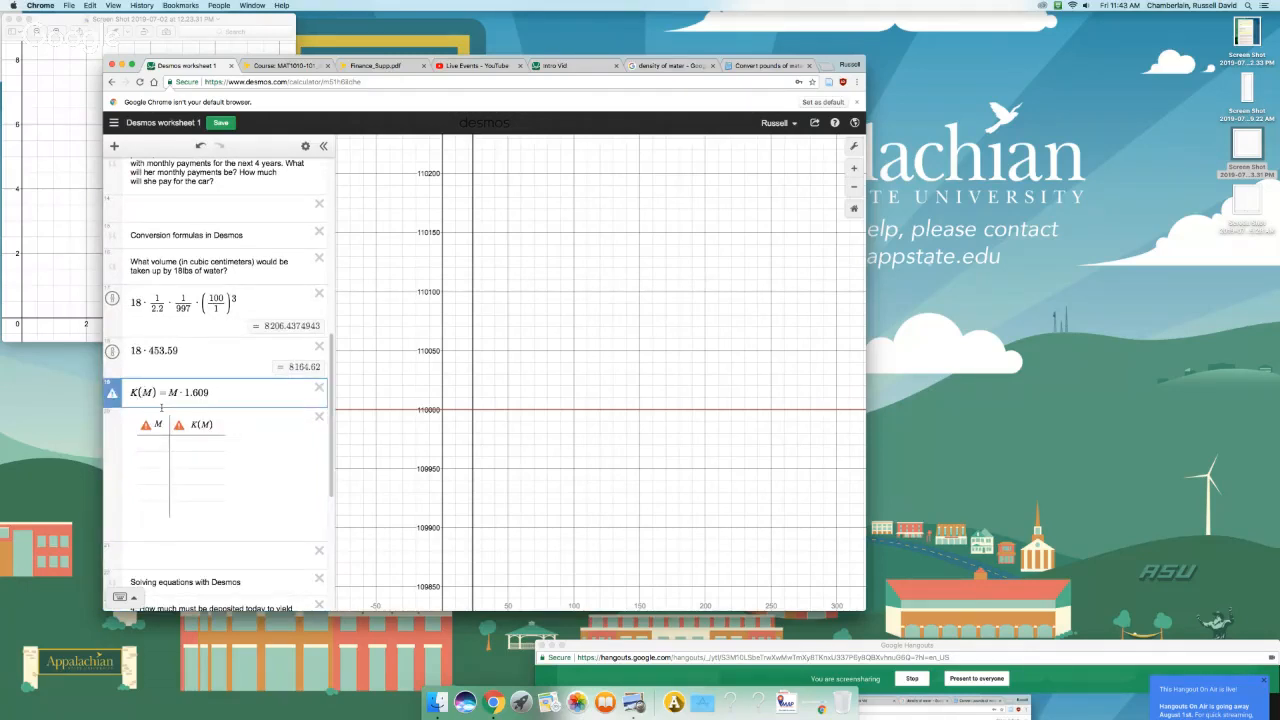
key(BackSpace)
text(x)
double_click(168, 392)
text(x)
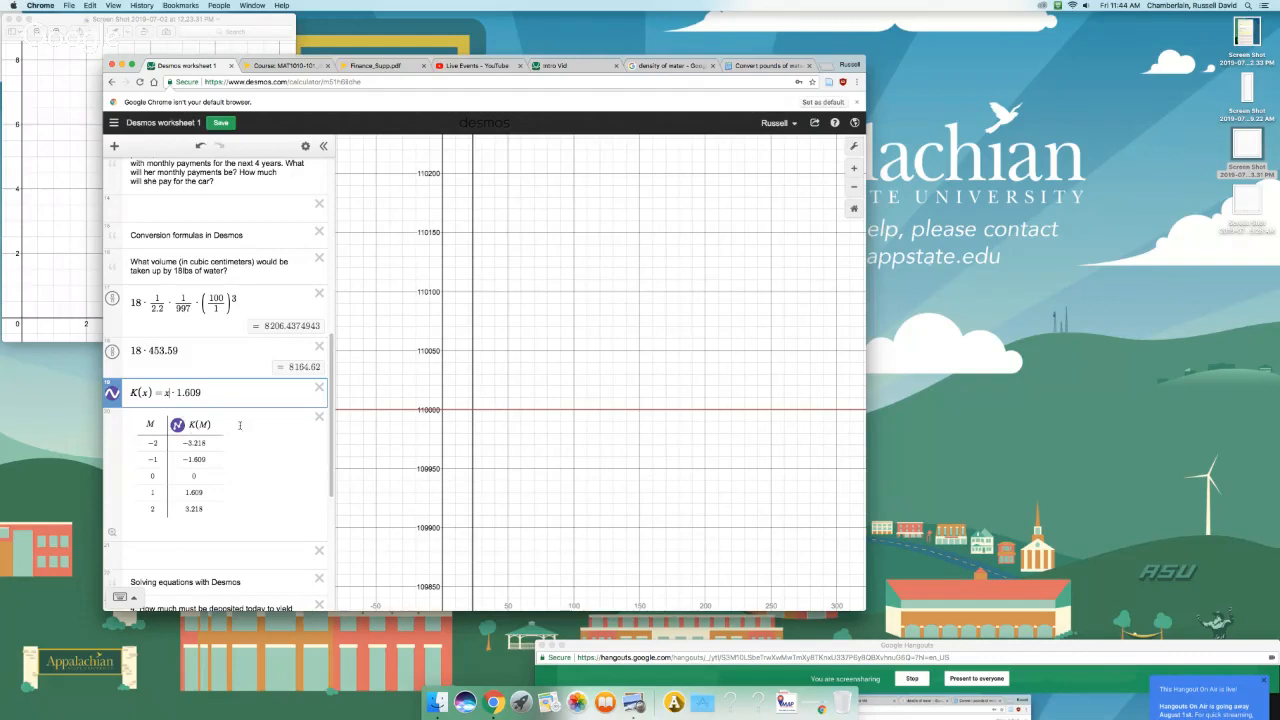
Step: Delete the old M table and create a new table of values from K(x)=x·1.609
click(151, 425)
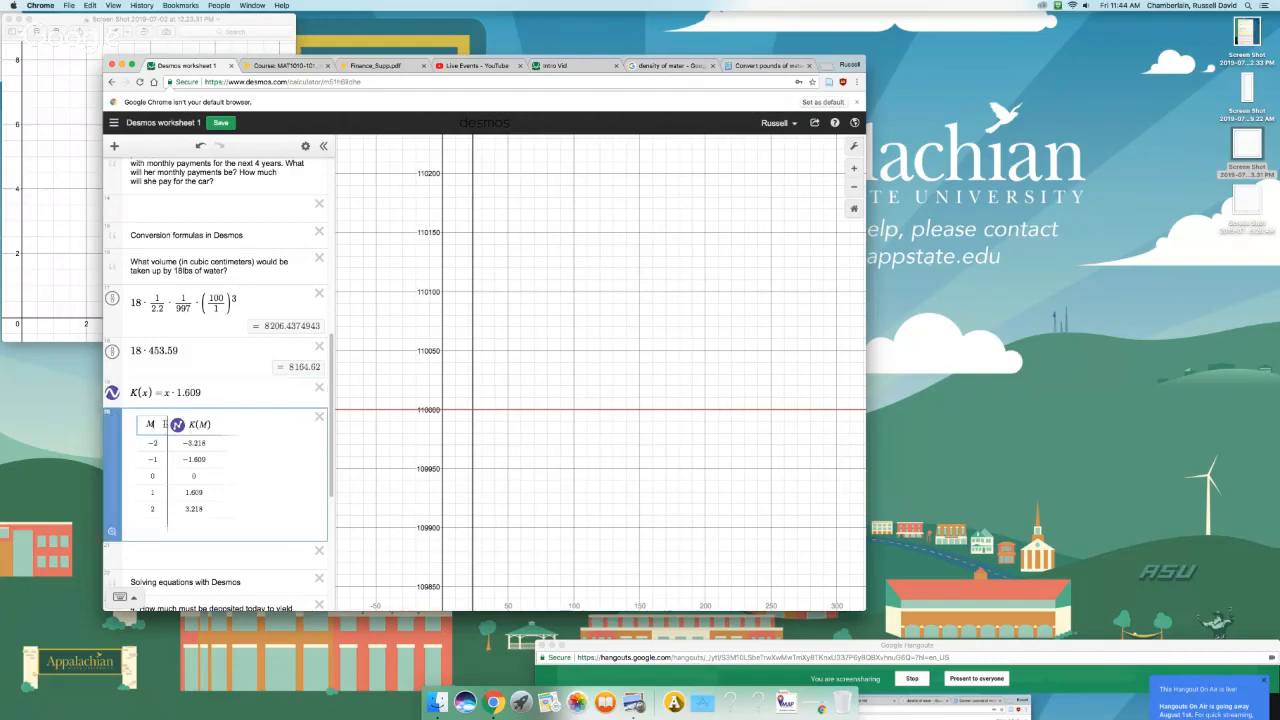
click(319, 416)
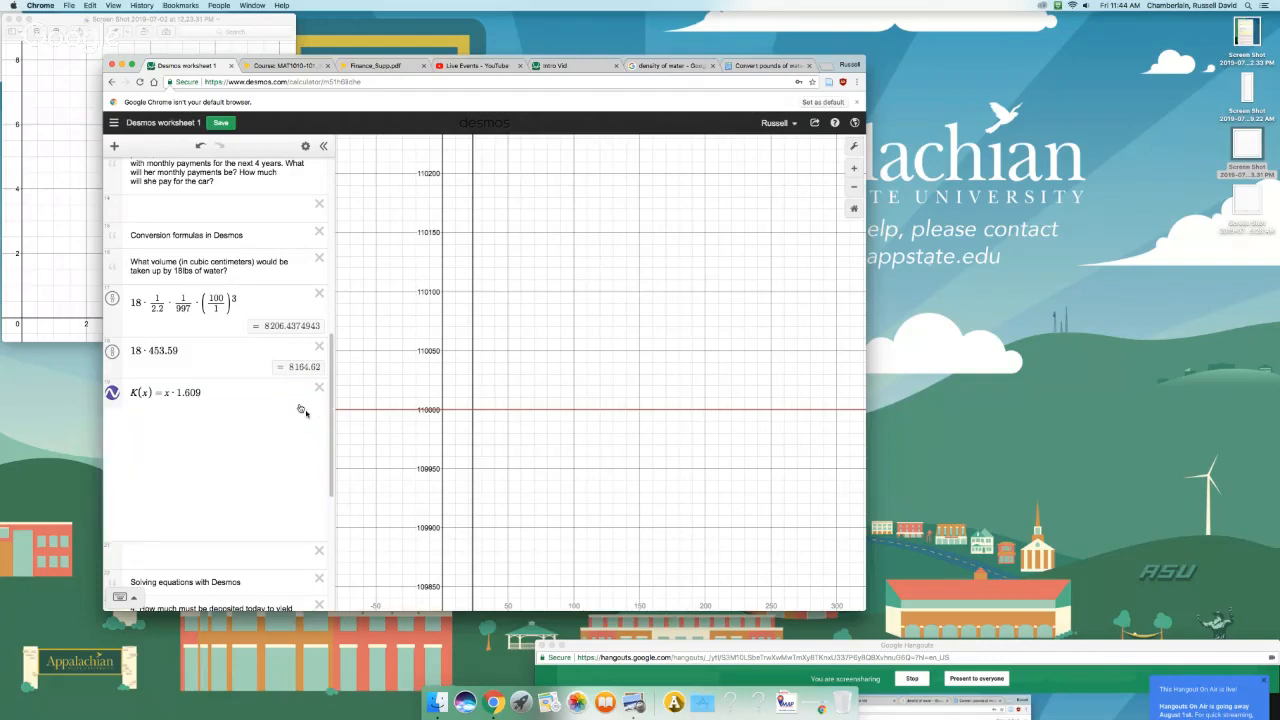
click(219, 389)
click(305, 146)
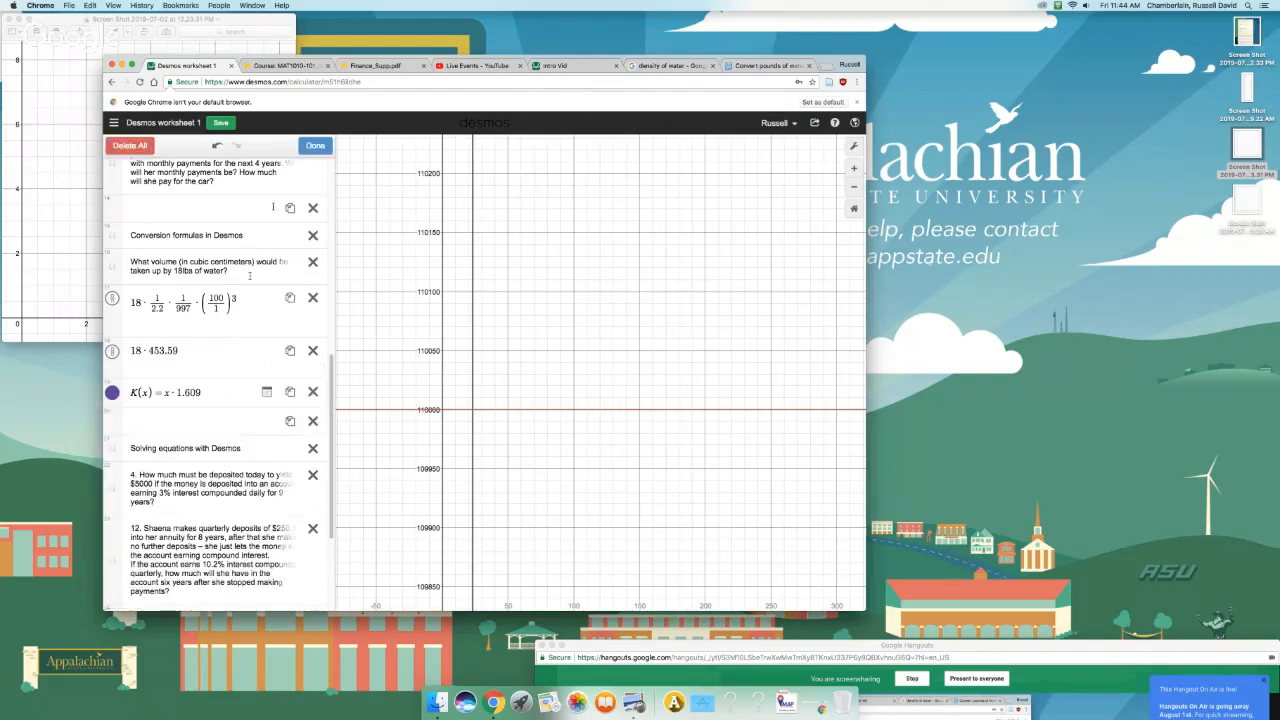
click(266, 393)
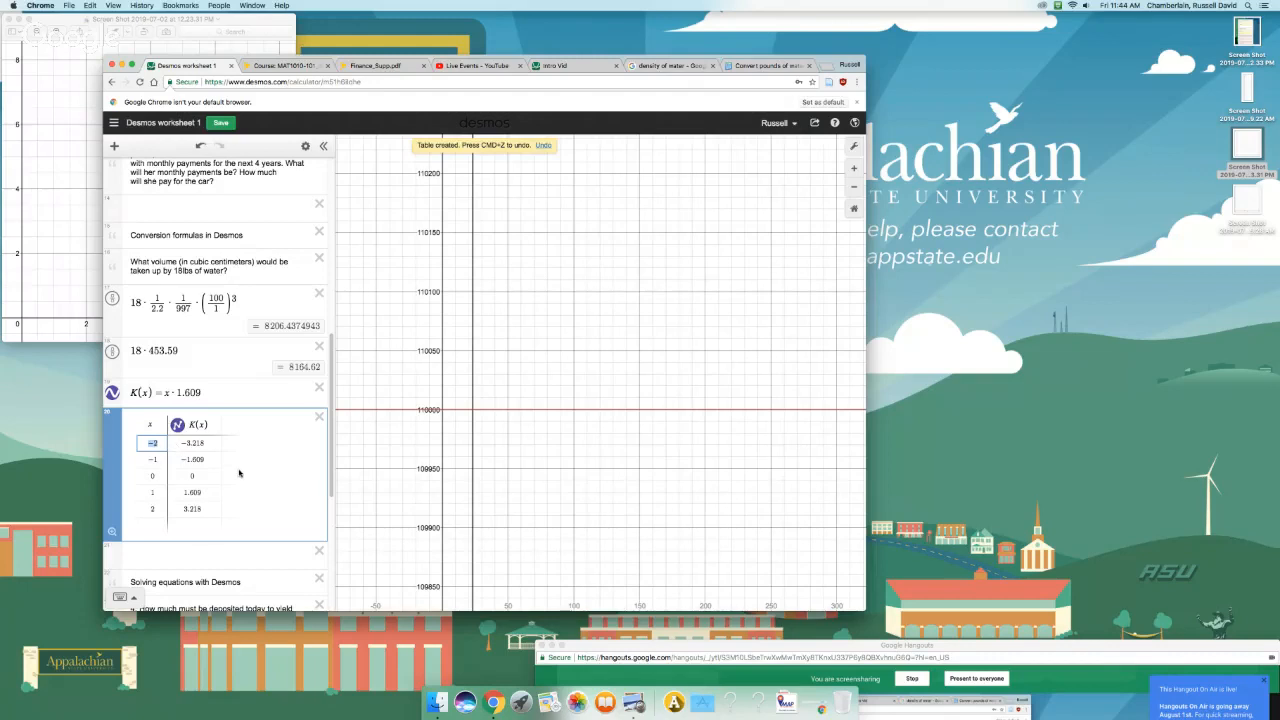
Step: Enter 55, 35 and 60 as the first x values in the K(x) table and save the worksheet
text(55)
key(Return)
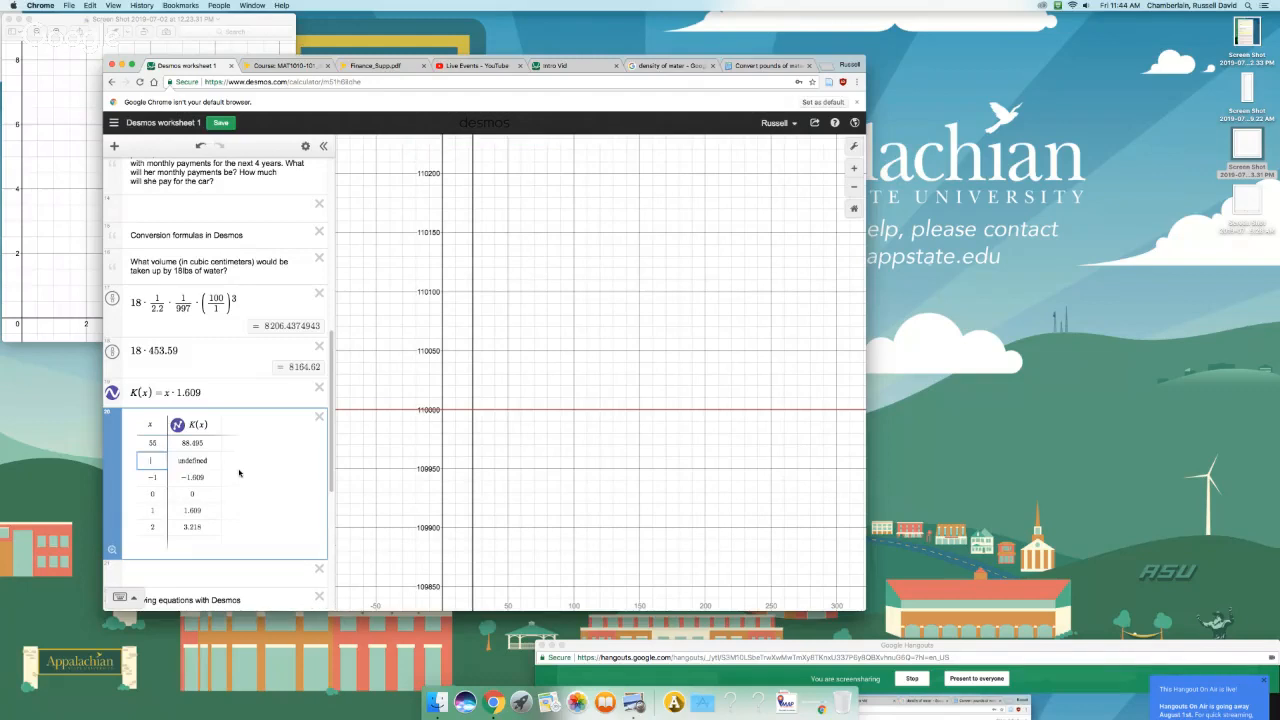
text(35)
key(Return)
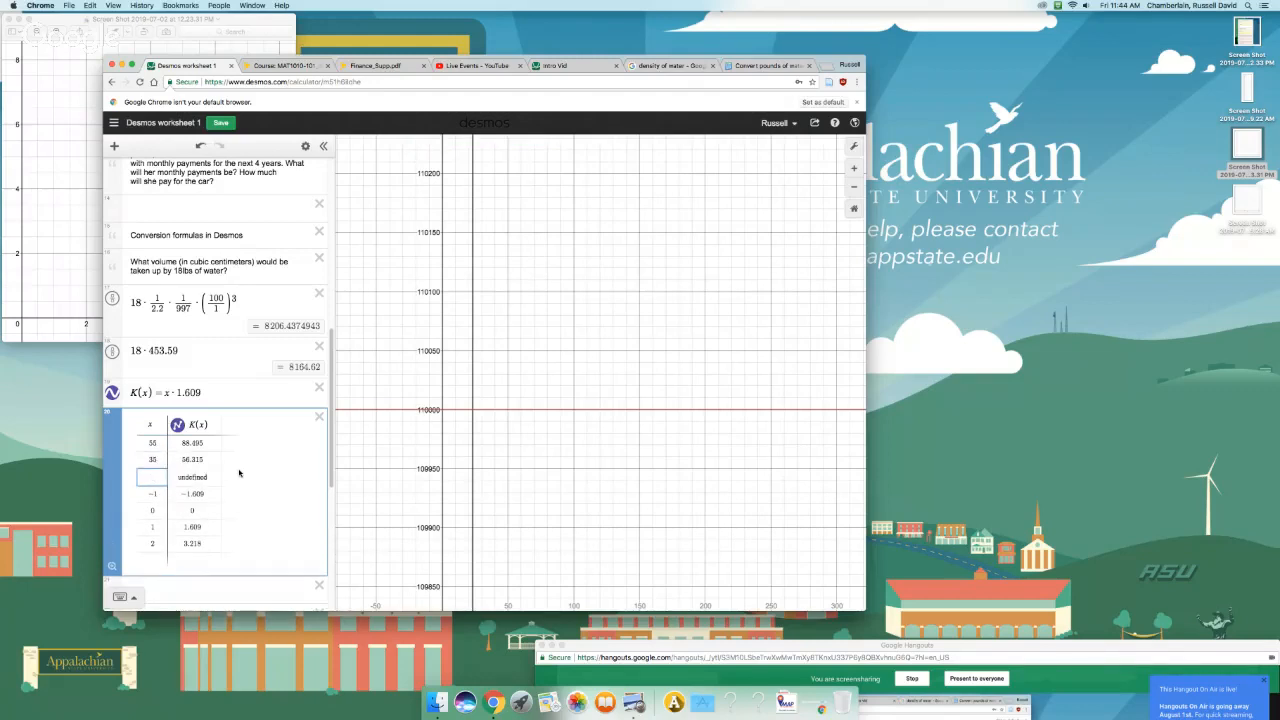
text(60)
key(Return)
scroll(239, 473, down, 3)
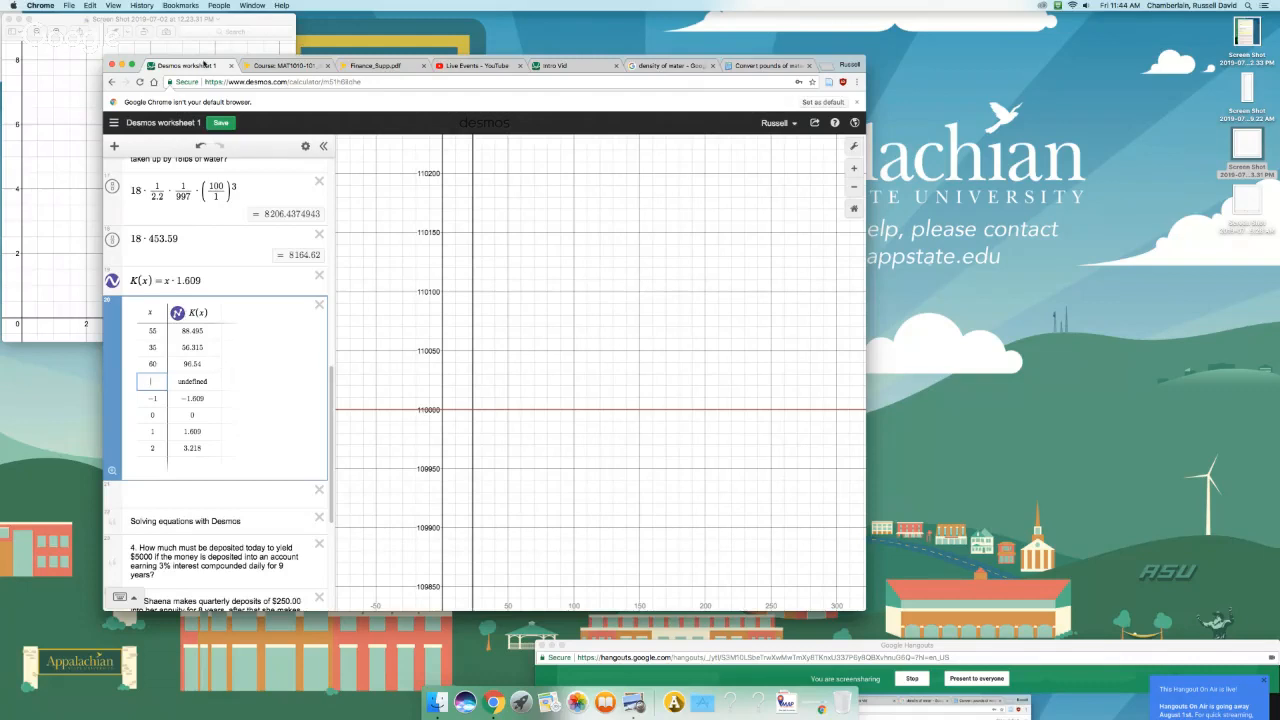
click(221, 122)
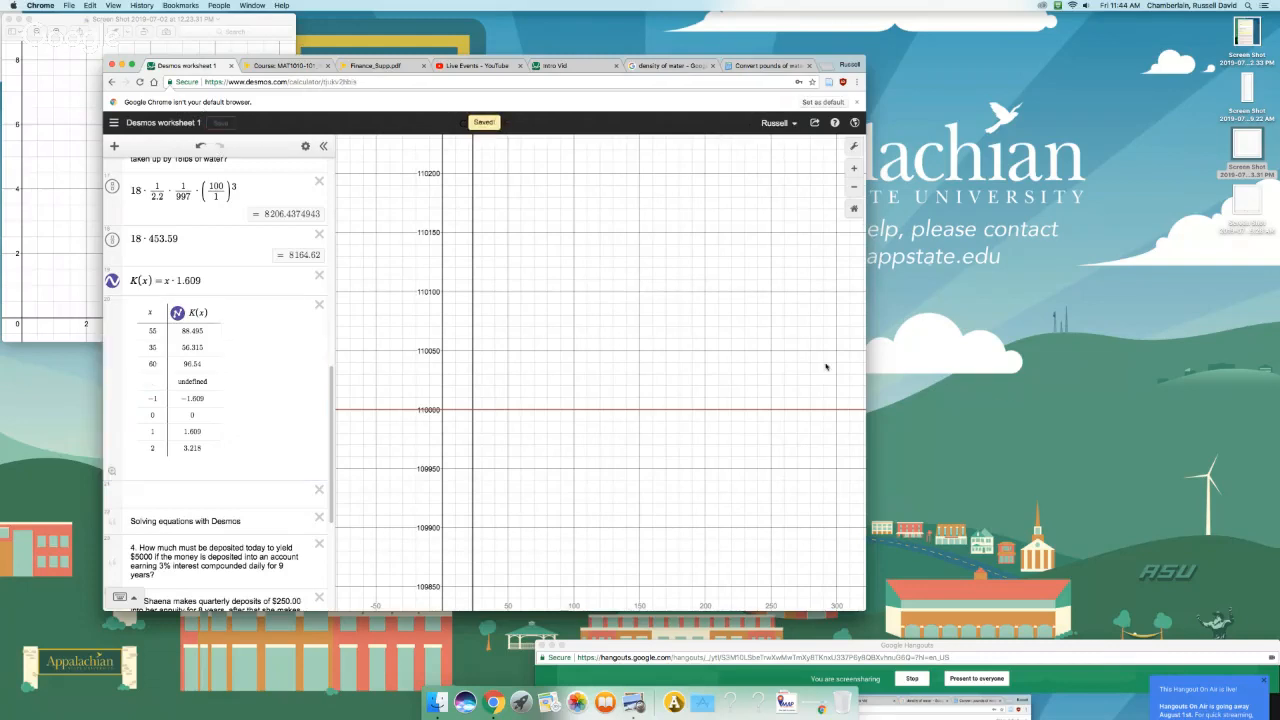
Step: Add a note below problem 12 reading "Create a desmos account and make a finance calculator, then solve the problems below."
scroll(232, 356, down, 5)
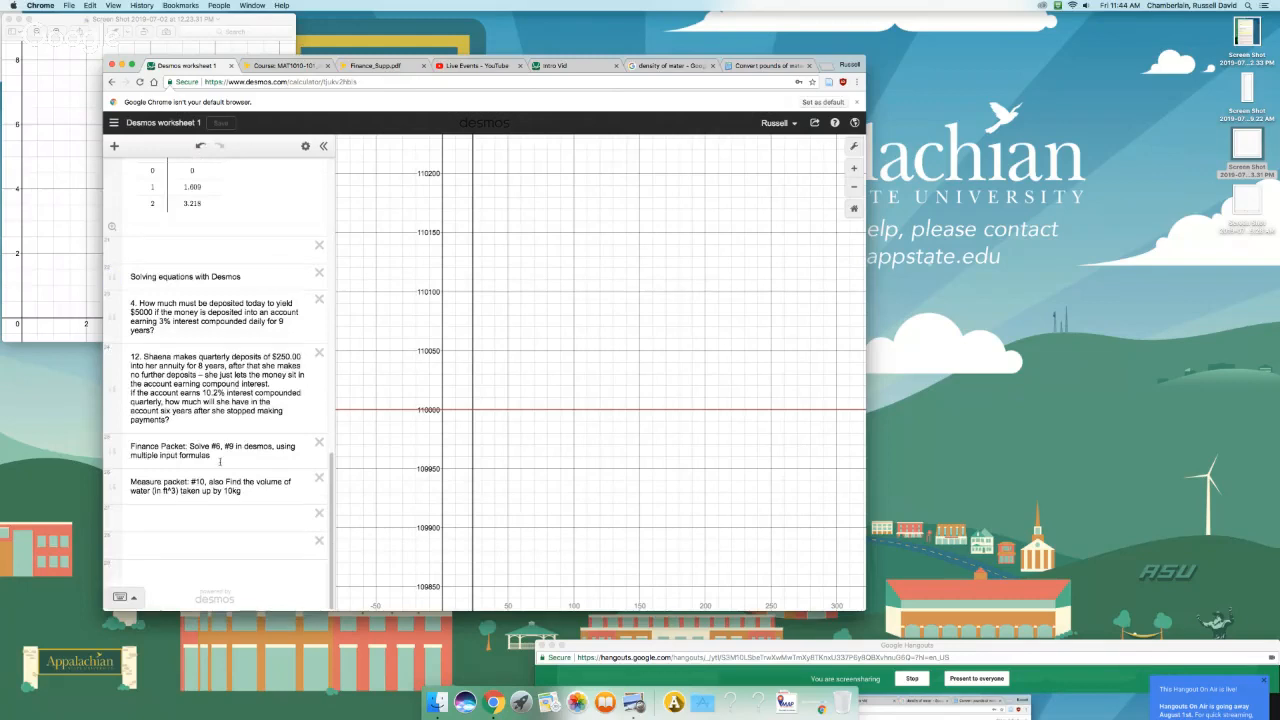
click(160, 427)
click(114, 146)
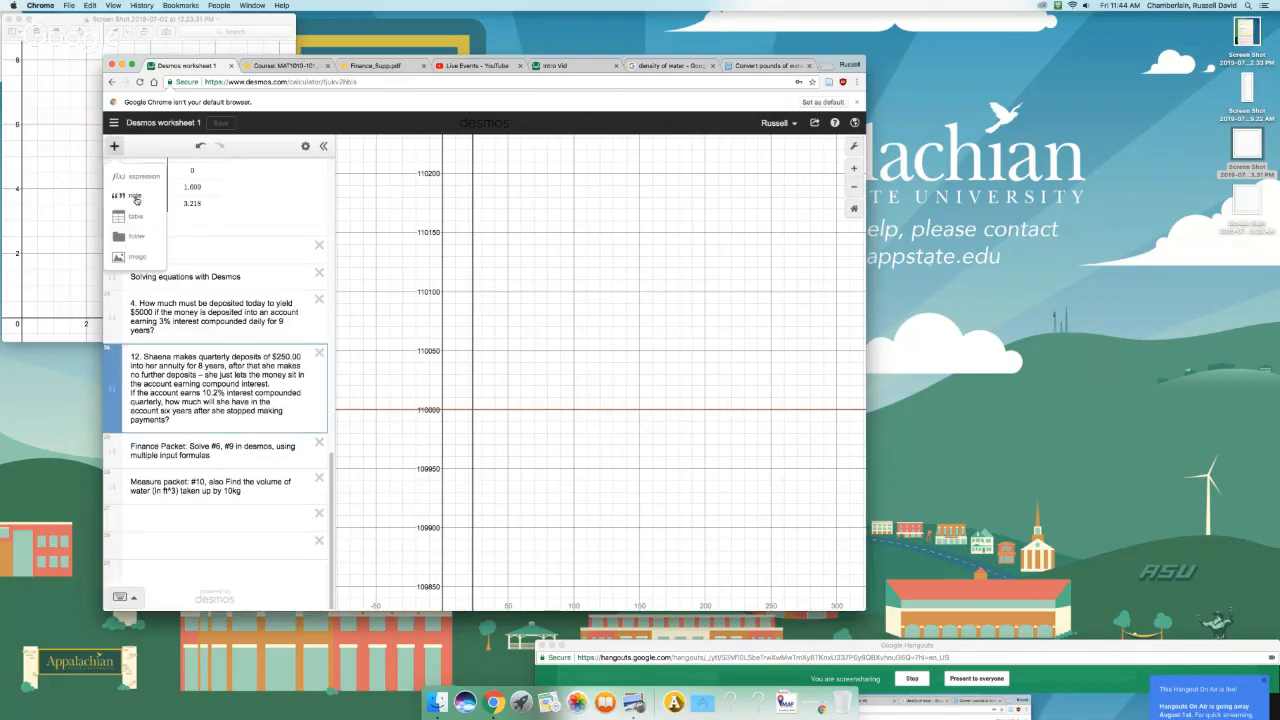
click(136, 196)
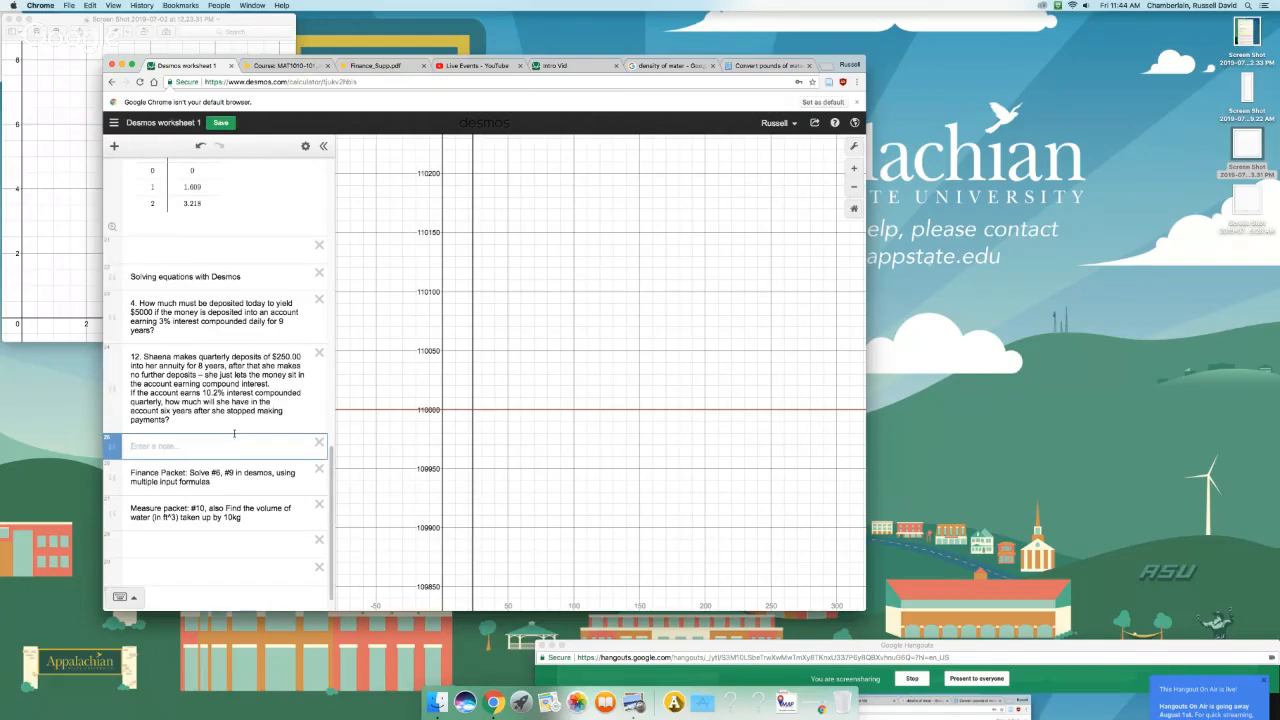
text(Create a desmos)
key(BackSpace)
key(BackSpace)
key(BackSpace)
key(BackSpace)
text(account and make a finance calculat)
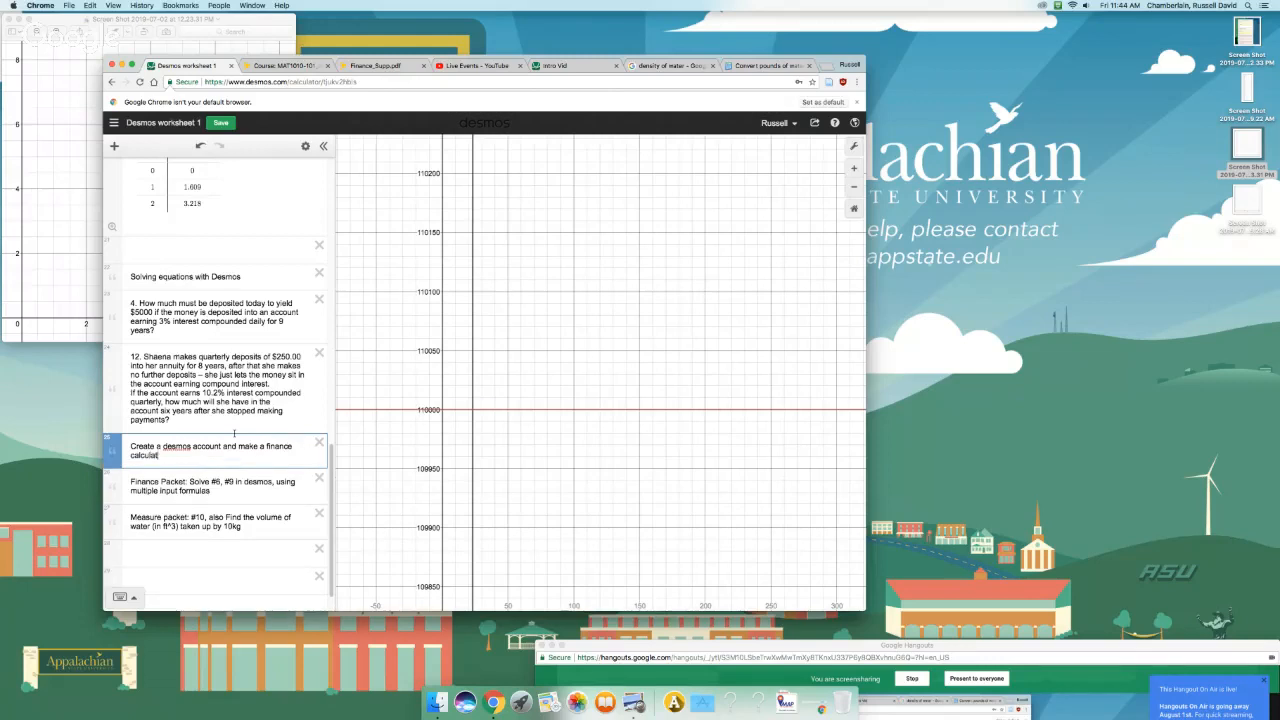
text(or, then solve the problems below.)
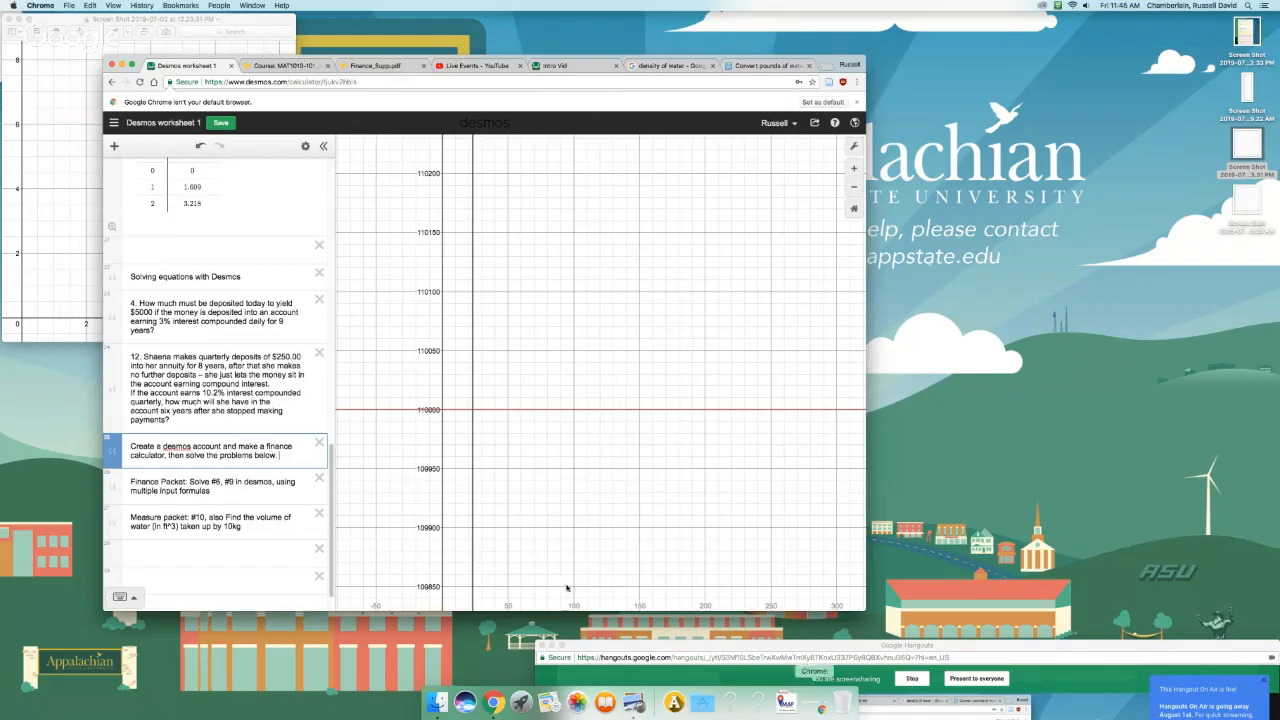
Step: Move the Google Hangouts window up until its controls are fully in view and stop the live broadcast
drag(1151, 646, 1087, 200)
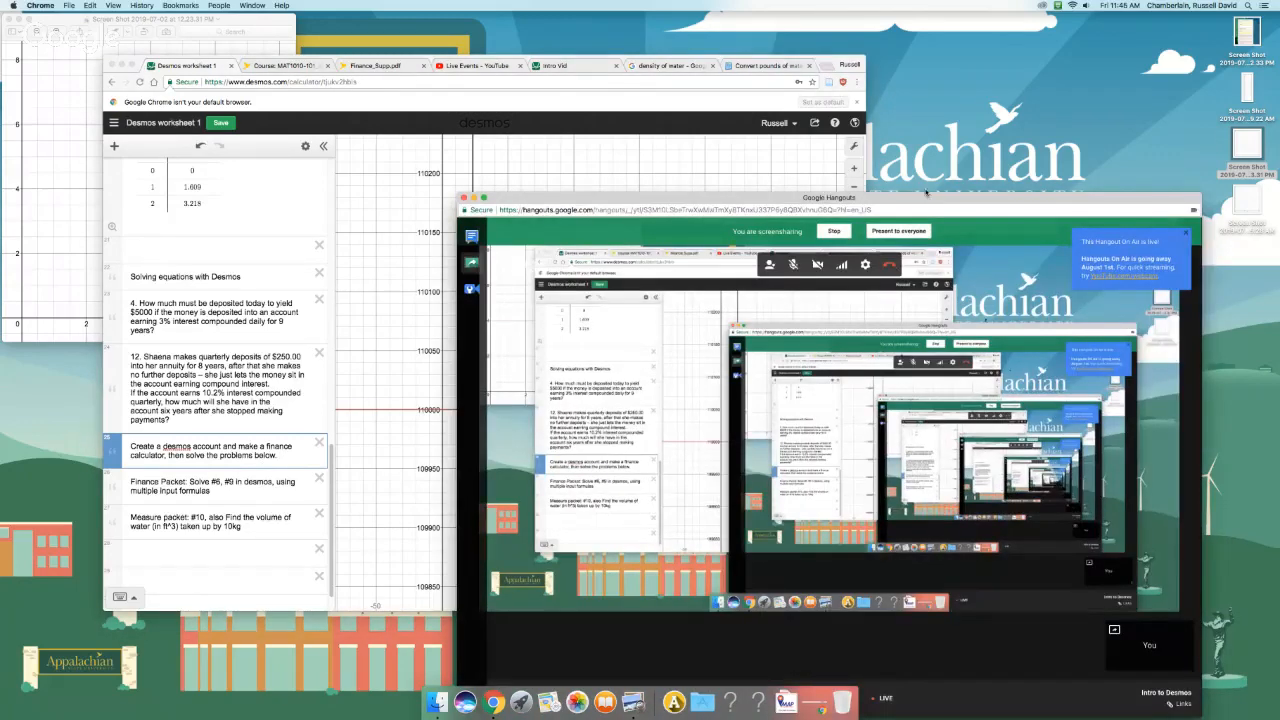
drag(927, 197, 921, 77)
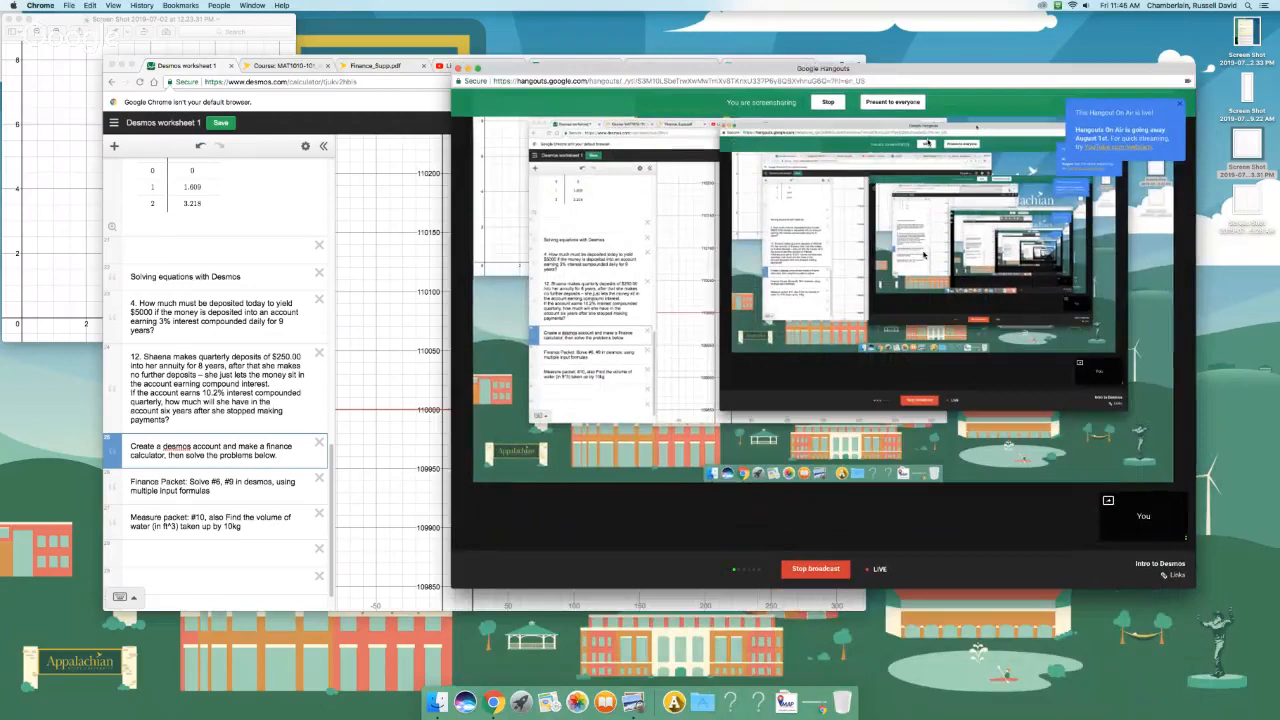
click(807, 569)
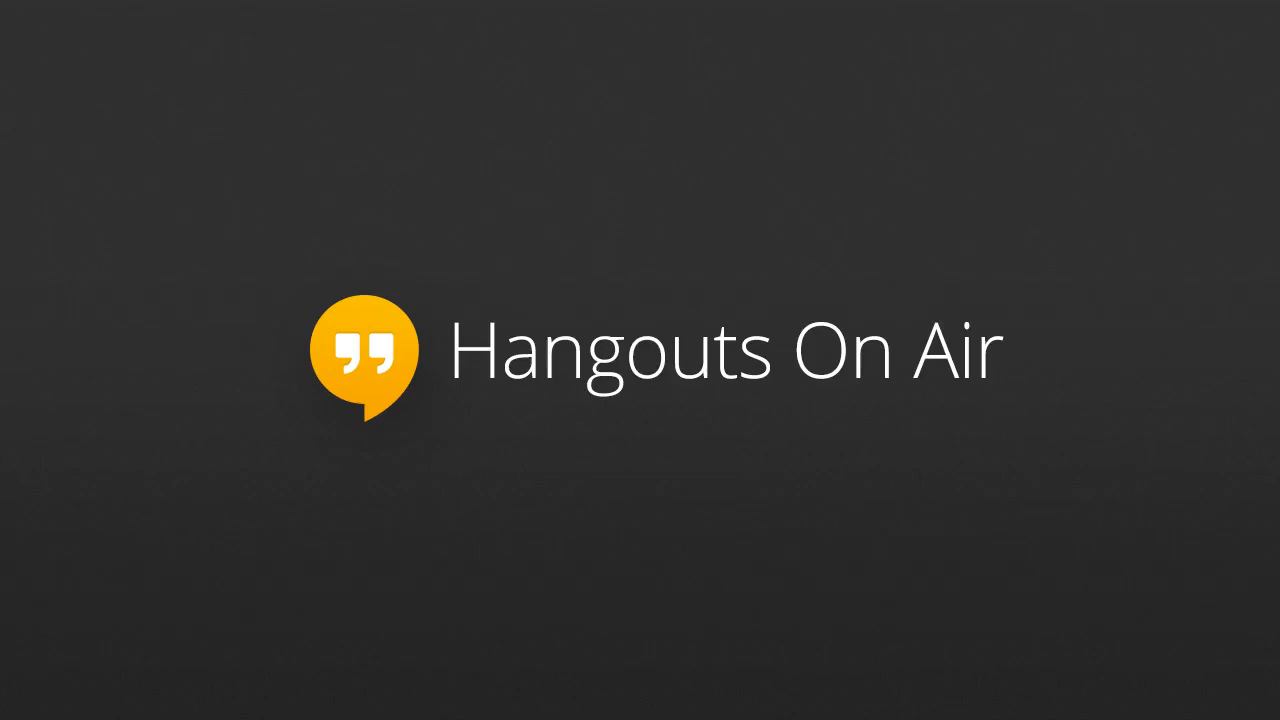